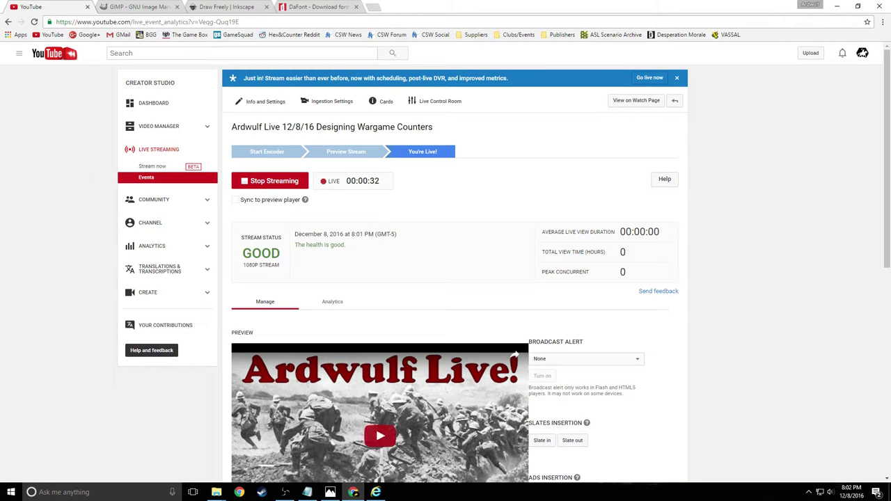
In Internet Explorer, refresh the Ardwulf's Lair channel page, open the live "Designing Wargame Counters" stream and pause its playback
click(376, 492)
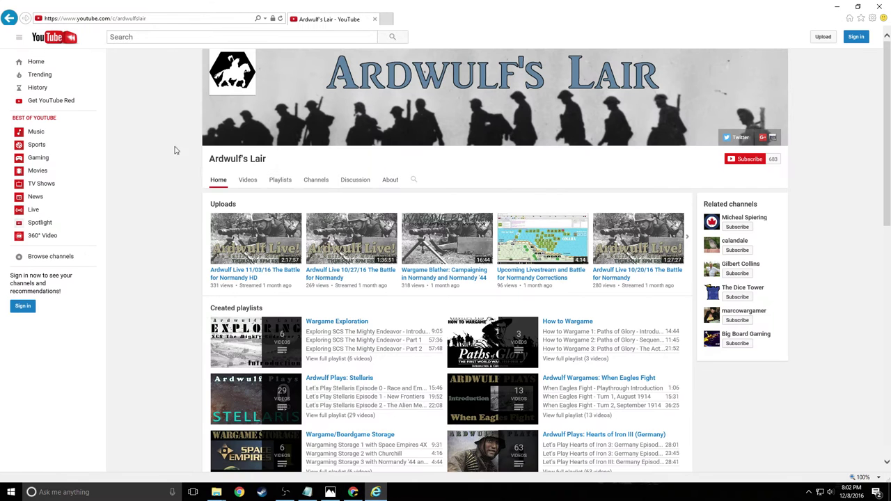
click(153, 19)
key(Return)
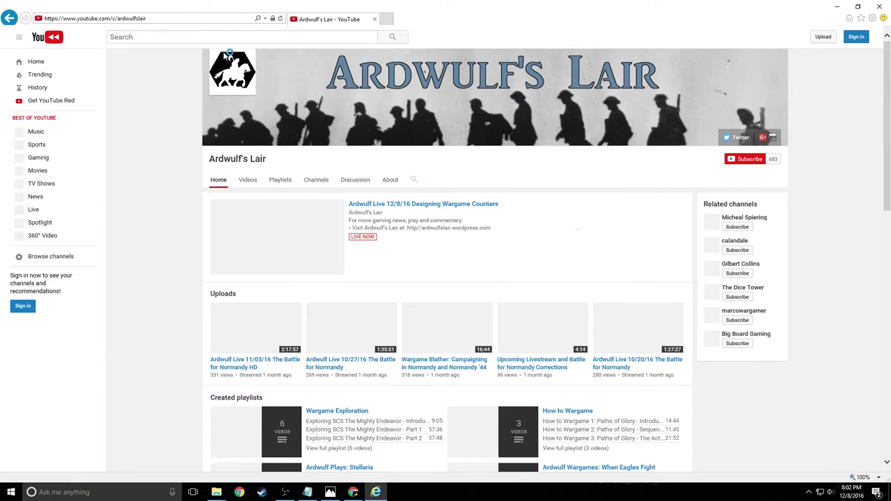
click(426, 203)
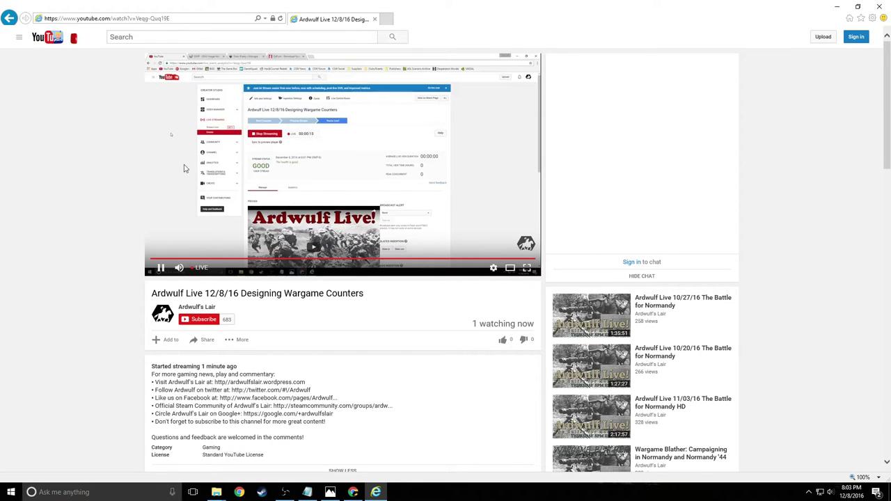
click(211, 169)
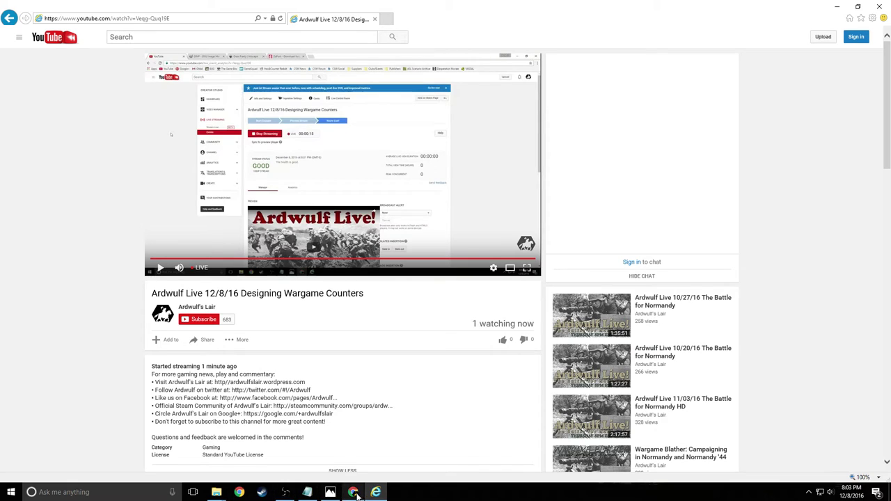
Check the live event's status and preview in Chrome against the stream's watch page in Internet Explorer
mouse_move(353, 495)
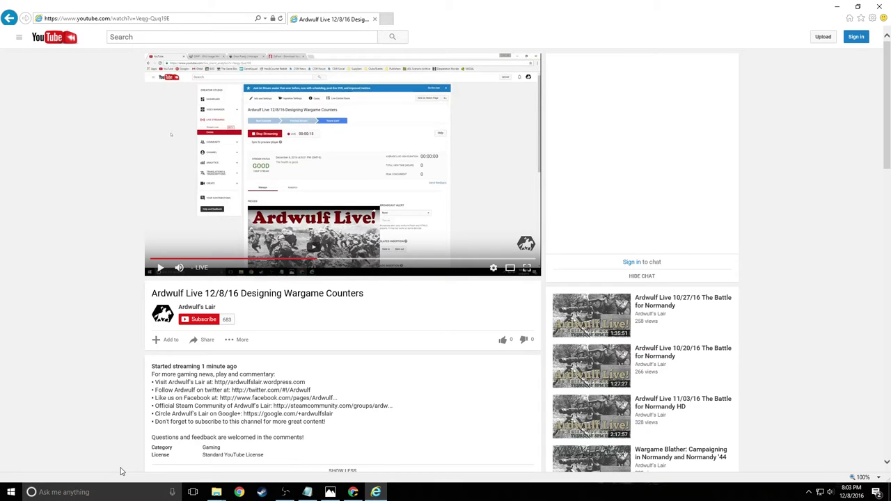
click(353, 493)
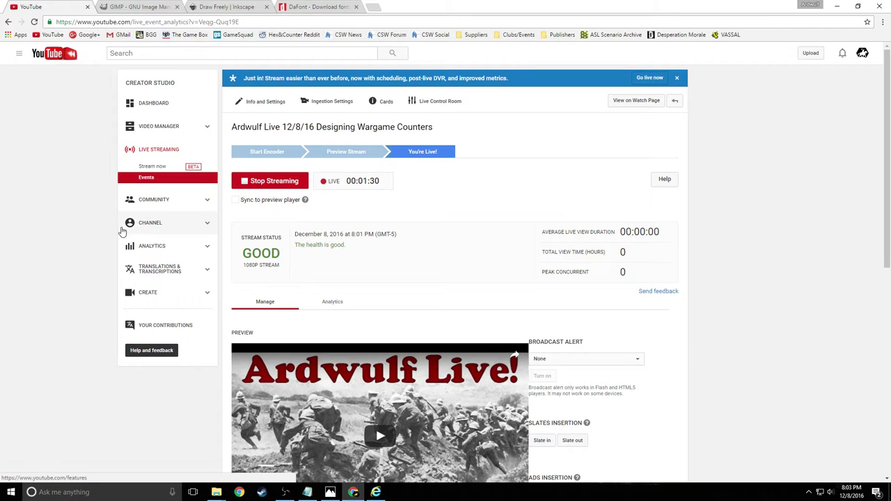
scroll(703, 322, down, 3)
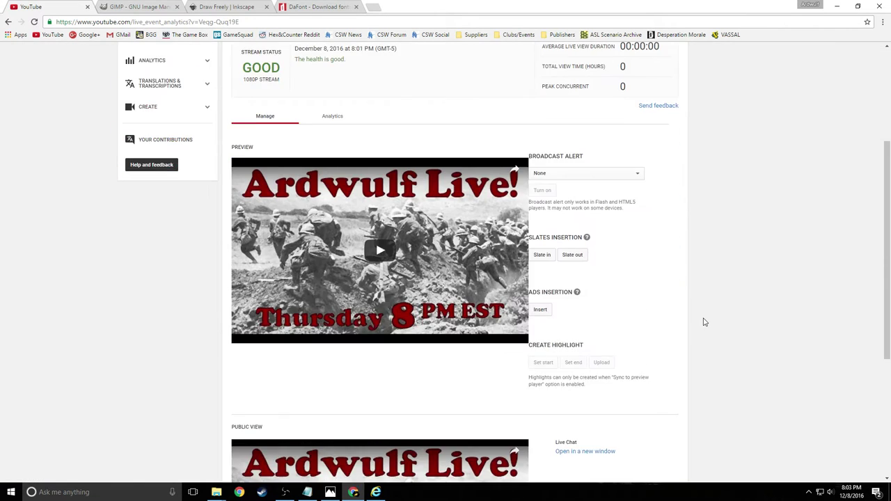
scroll(703, 322, up, 3)
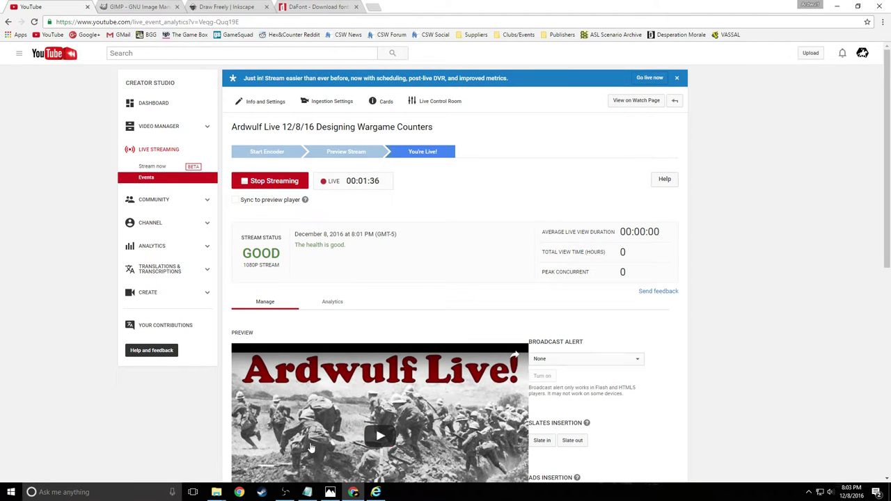
click(376, 492)
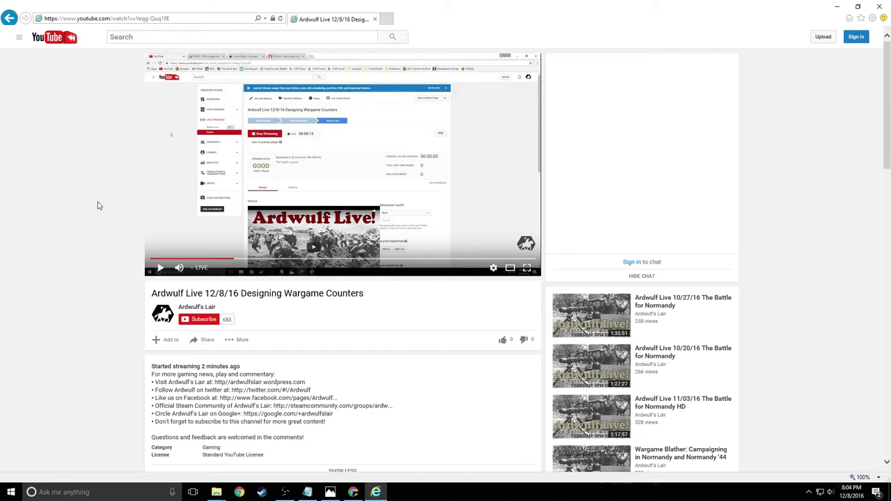
click(353, 492)
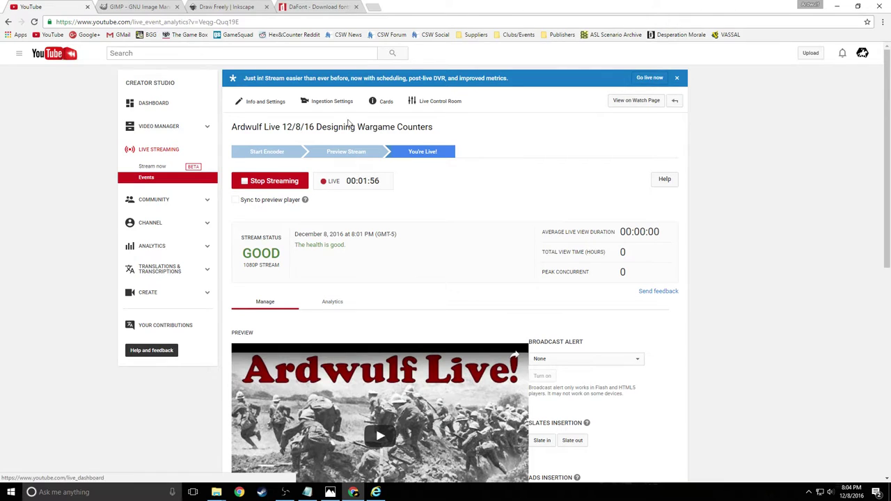
Open the live Events page in a new tab and bring up the "Designing Wargame Counters" event's info and settings
middle_click(155, 179)
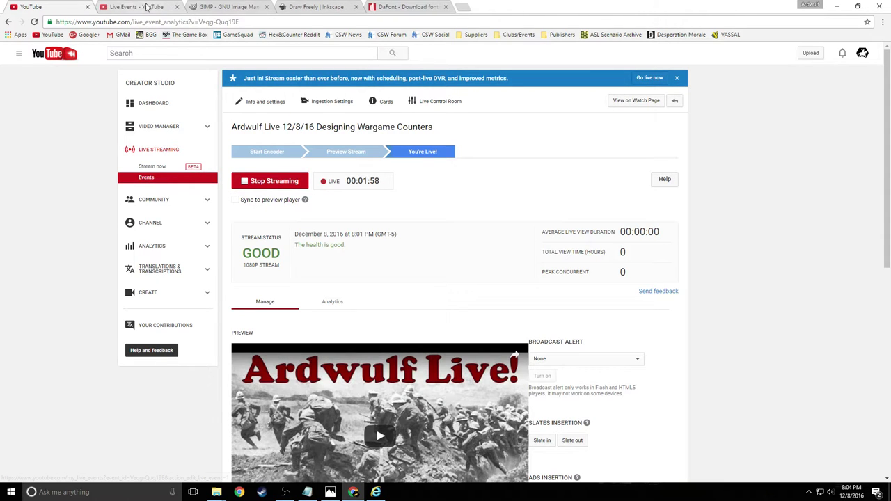
click(143, 7)
click(324, 179)
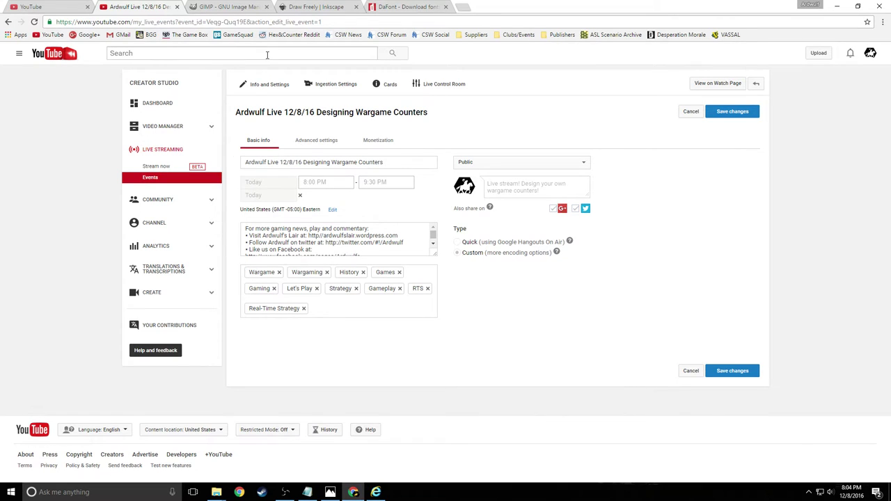
View the GIMP and Inkscape home pages that offer the free graphics editors
click(230, 7)
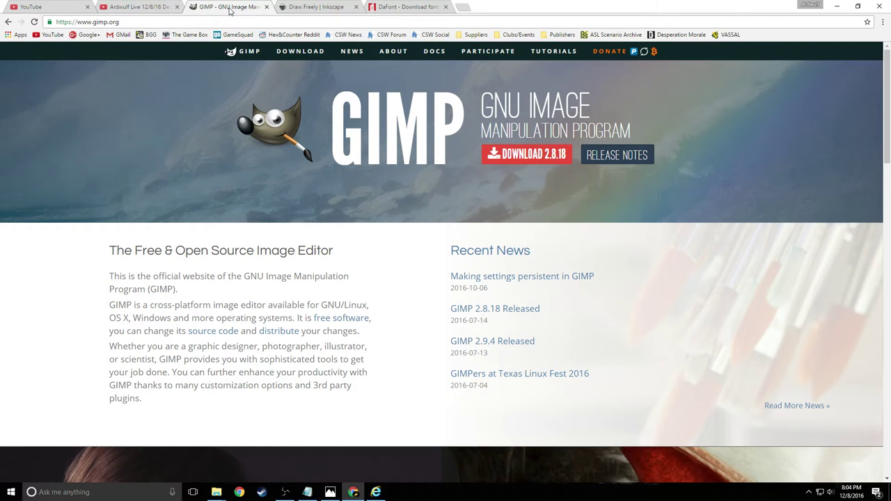
click(326, 9)
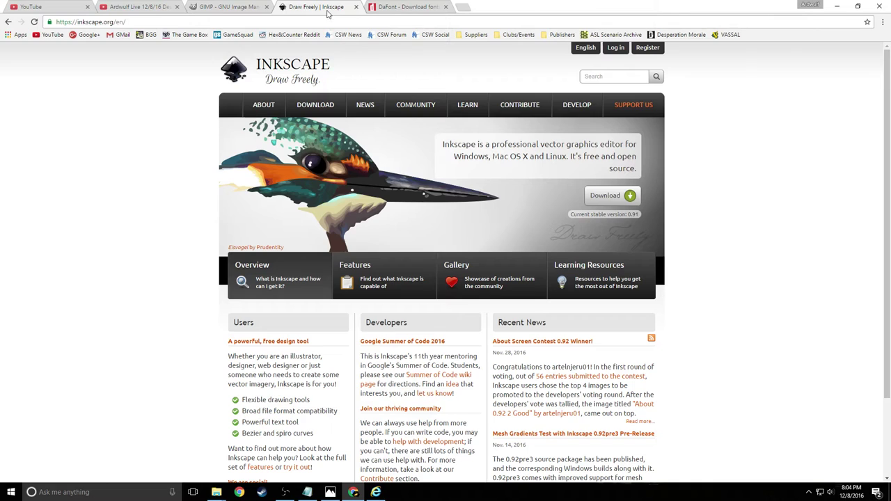
click(248, 8)
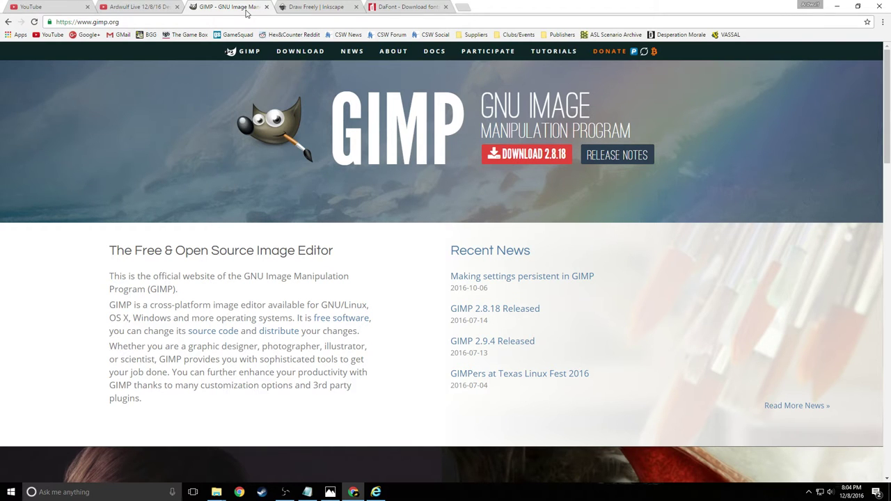
click(294, 8)
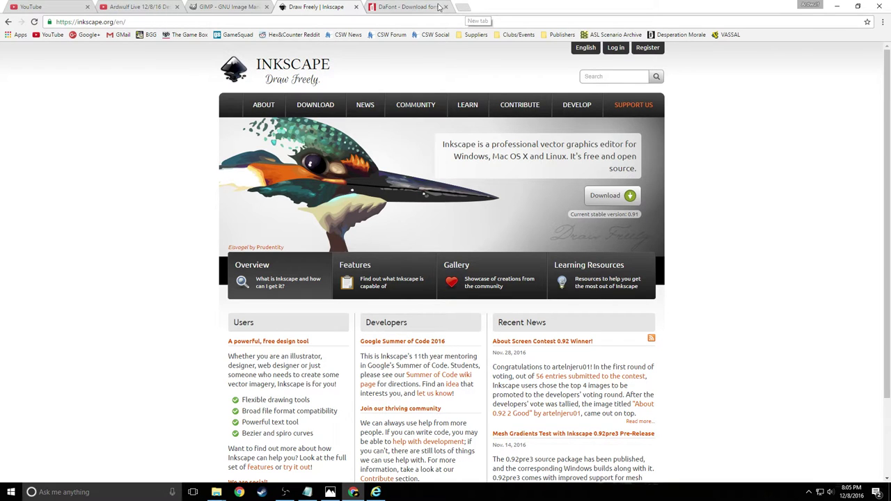
On the DaFont site, filter the Basic > Sans serif fonts to Public domain / GPL / OFL and 100% Free
click(414, 10)
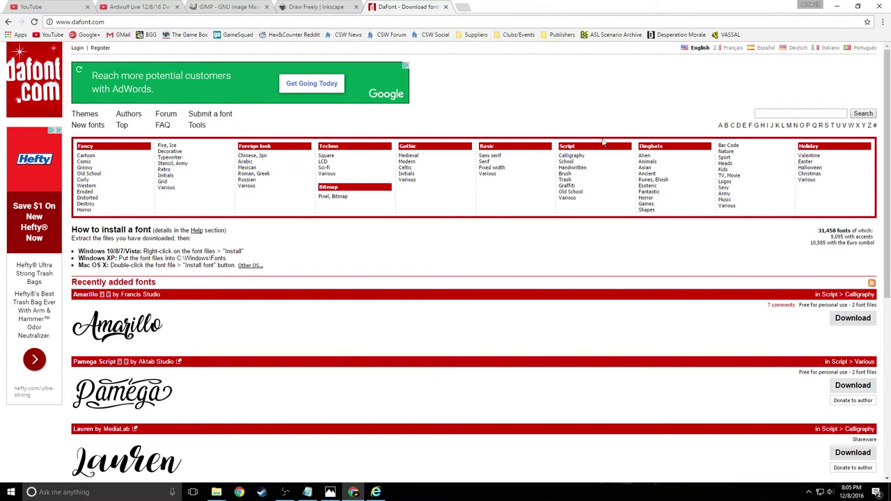
click(491, 156)
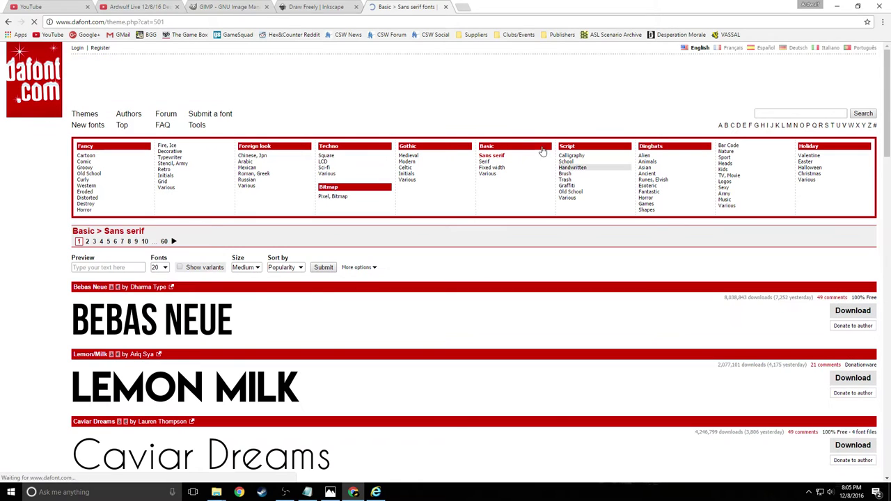
click(355, 267)
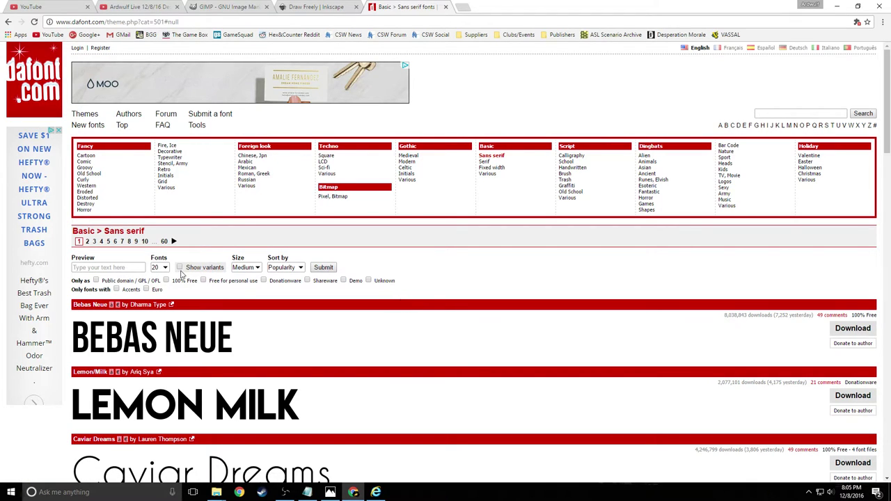
click(167, 281)
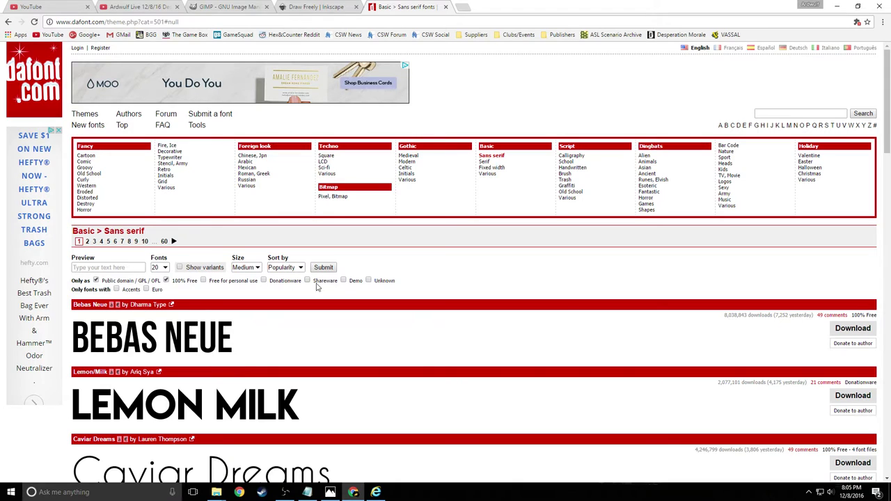
click(318, 268)
Show the printed counter sheet image in Photos and launch Inkscape 0.91 with a new document
click(330, 492)
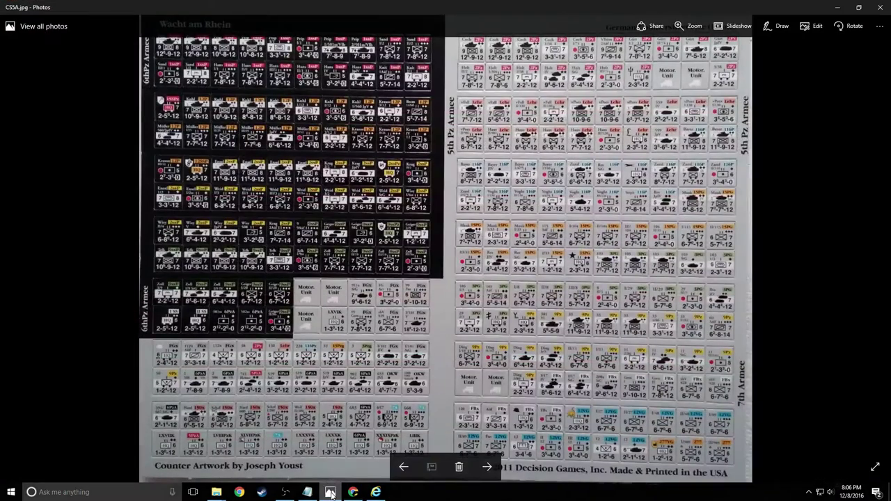
click(11, 492)
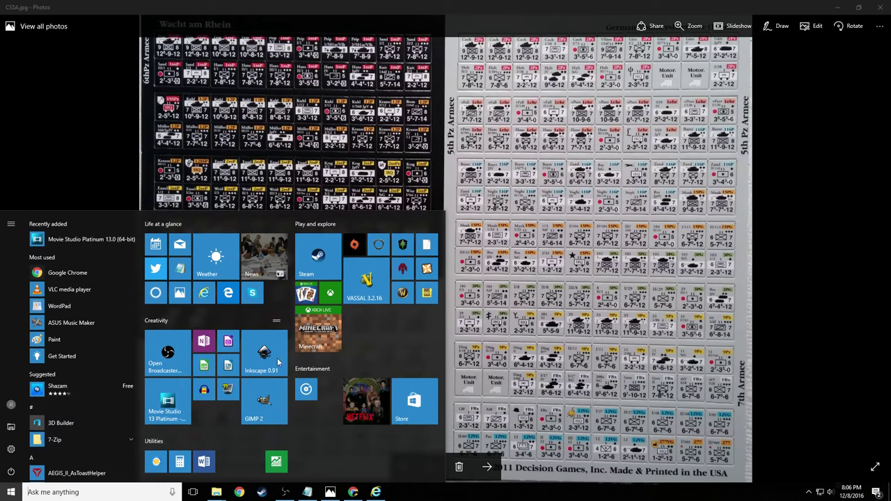
click(261, 354)
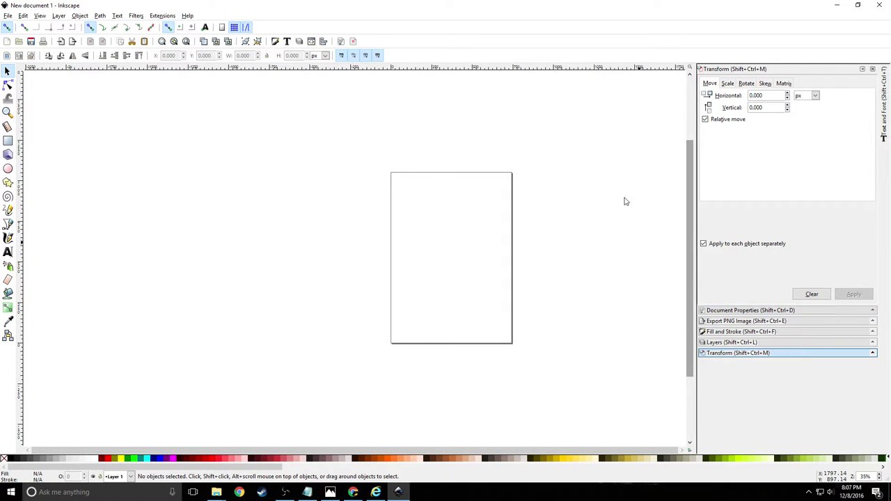
In the document properties, set the page size to US Letter, 8.5 x 11.0 in, with landscape orientation
click(747, 310)
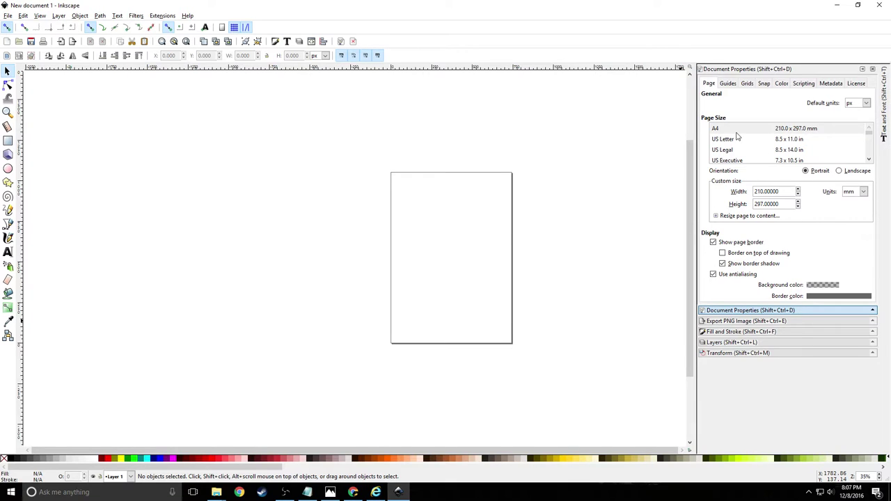
click(733, 129)
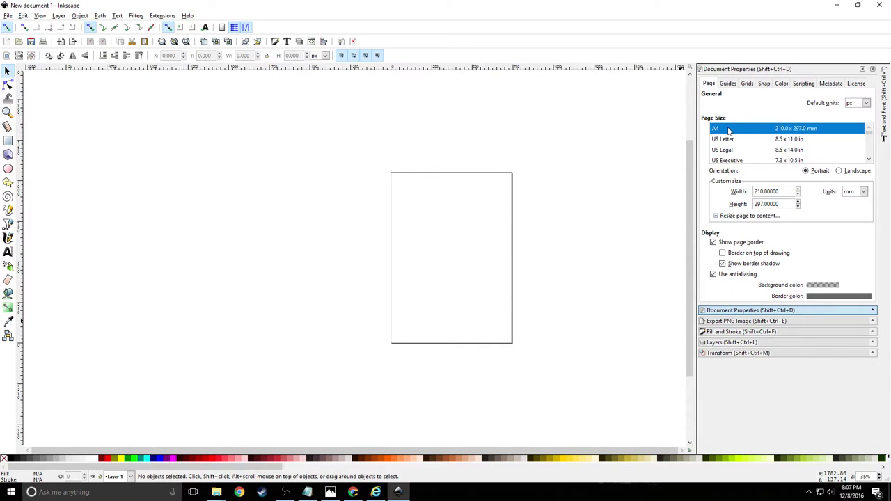
scroll(738, 136, down, 5)
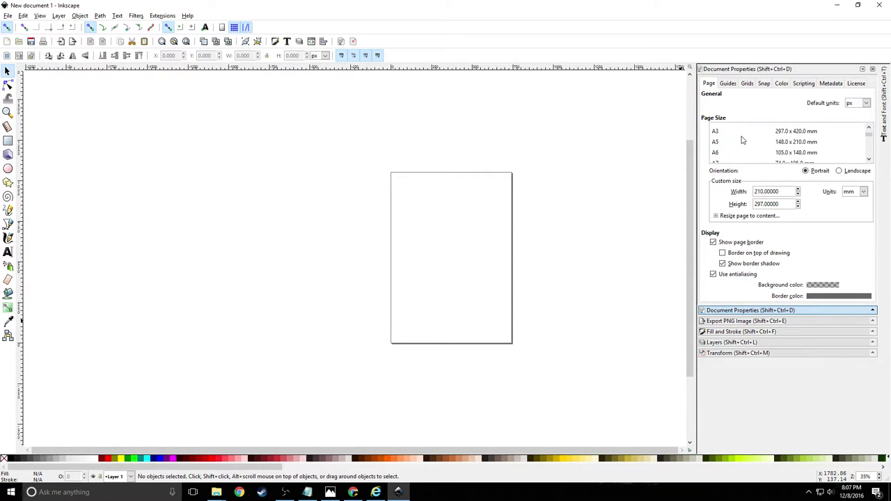
scroll(743, 143, down, 8)
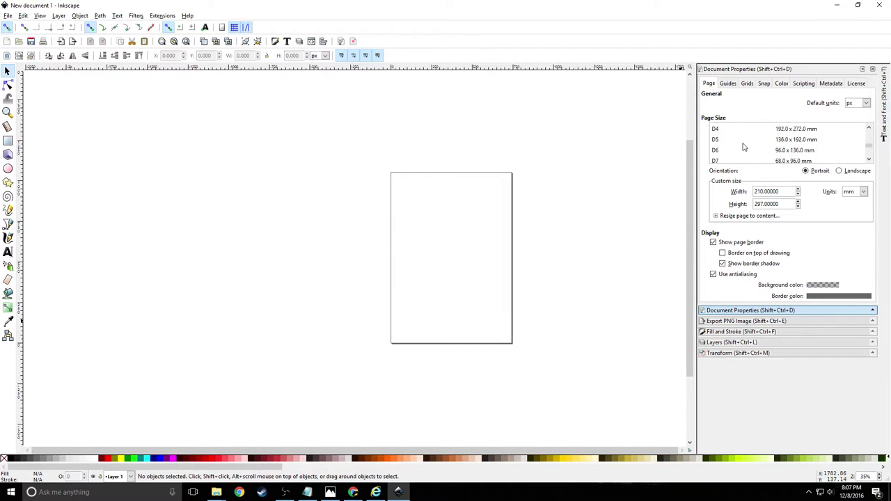
scroll(743, 147, down, 3)
scroll(744, 145, up, 4)
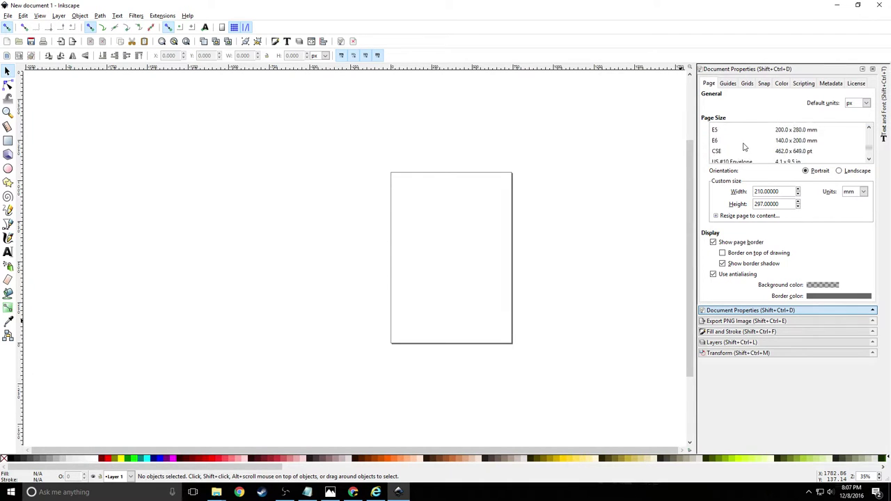
drag(869, 146, 869, 127)
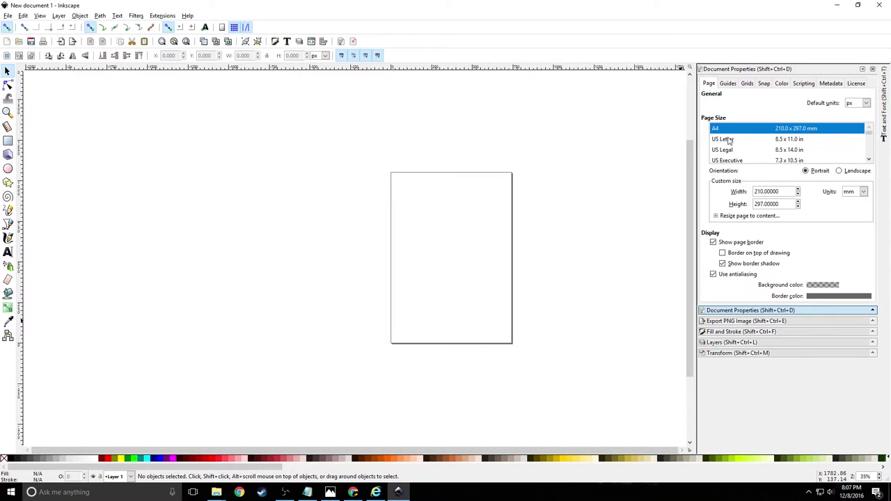
click(724, 142)
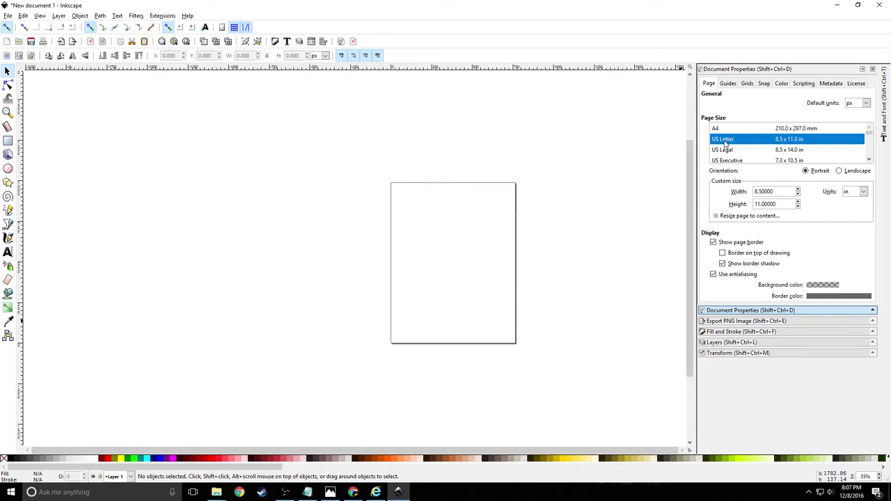
click(837, 171)
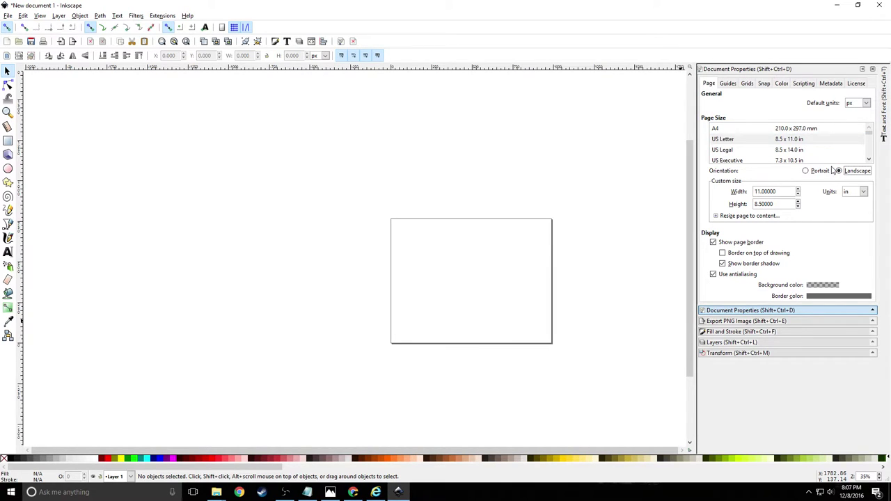
Show the counter sheet photo, check the stream's watch page in the browser, and bring up the grid settings in Inkscape's document properties
click(330, 492)
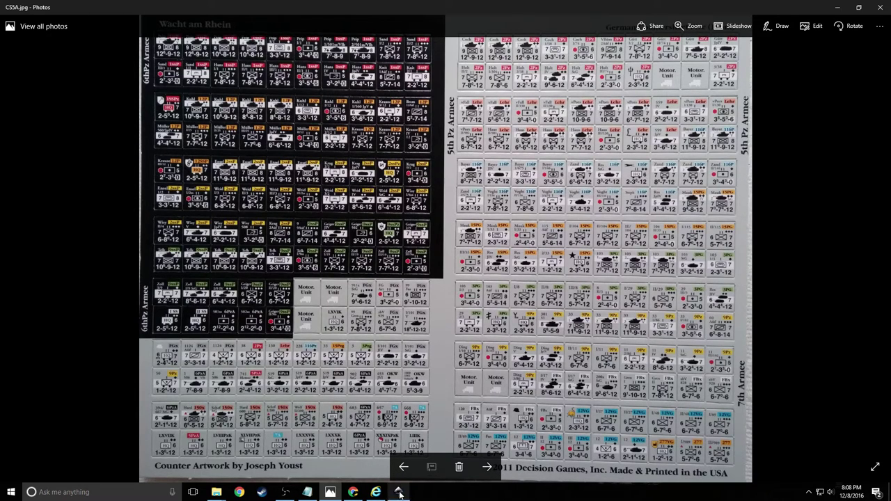
click(376, 492)
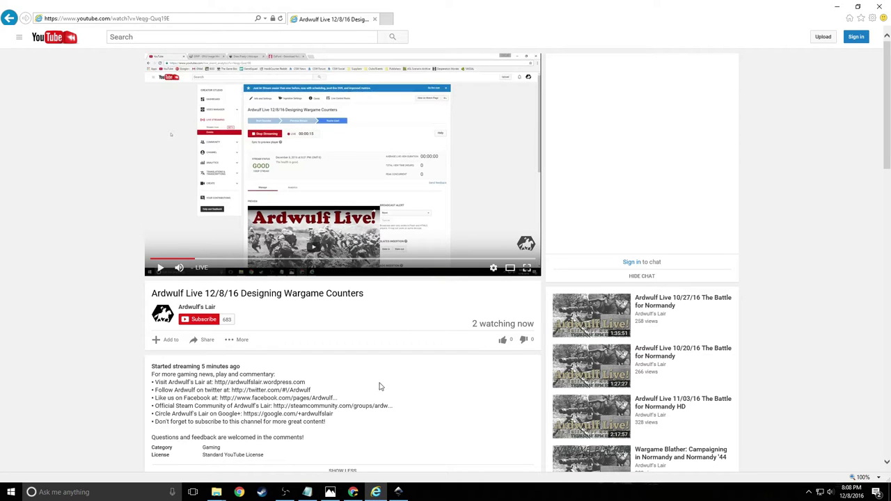
click(398, 492)
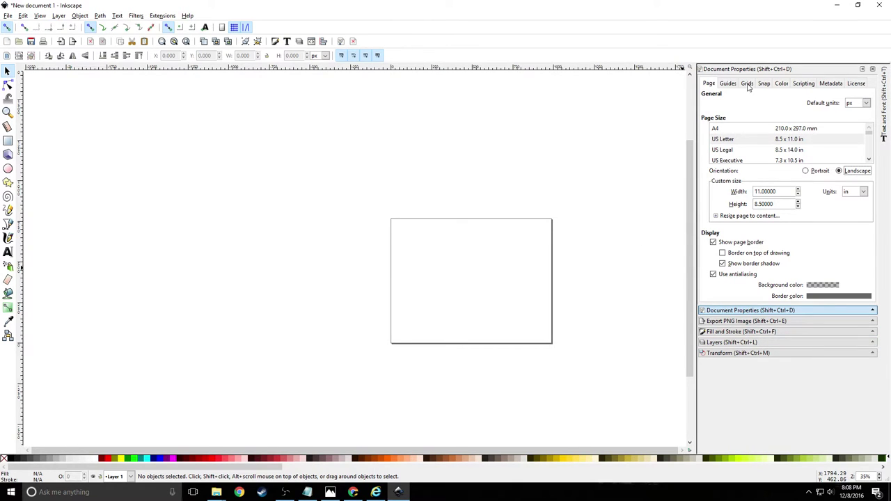
click(747, 83)
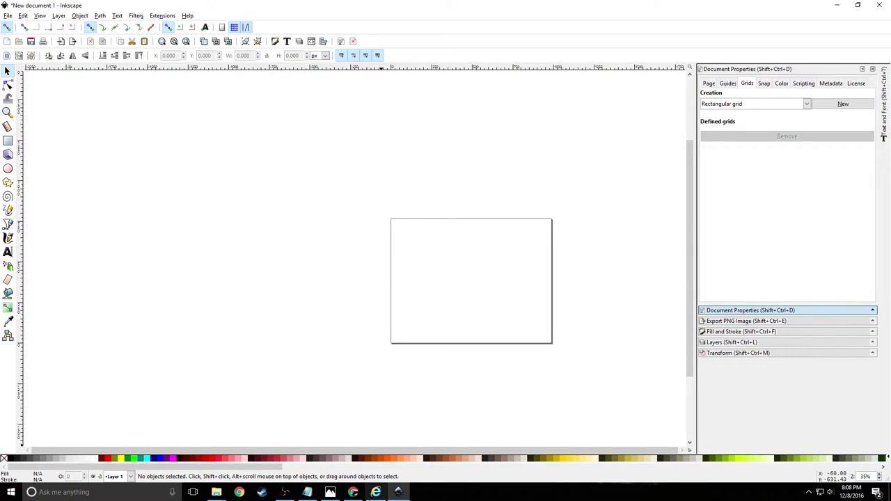
In Chrome, check the livestream's control room, card options and watch page for viewer chat, pausing the stream playback
click(355, 493)
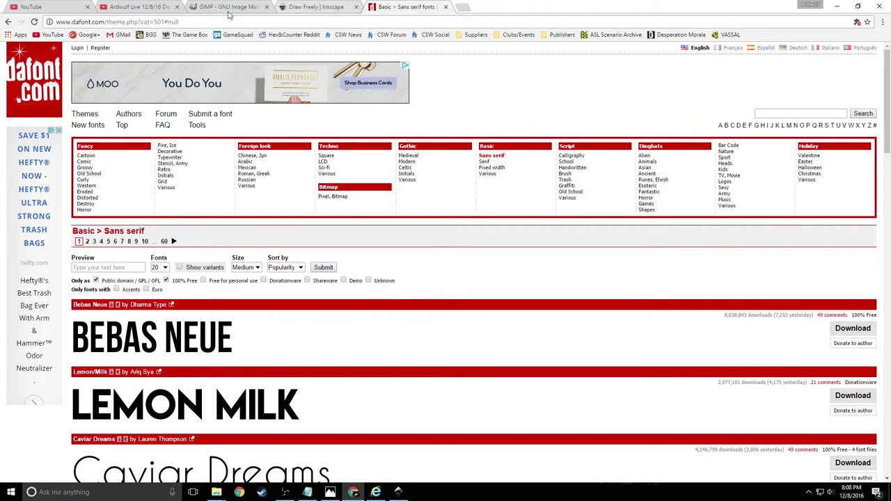
click(137, 9)
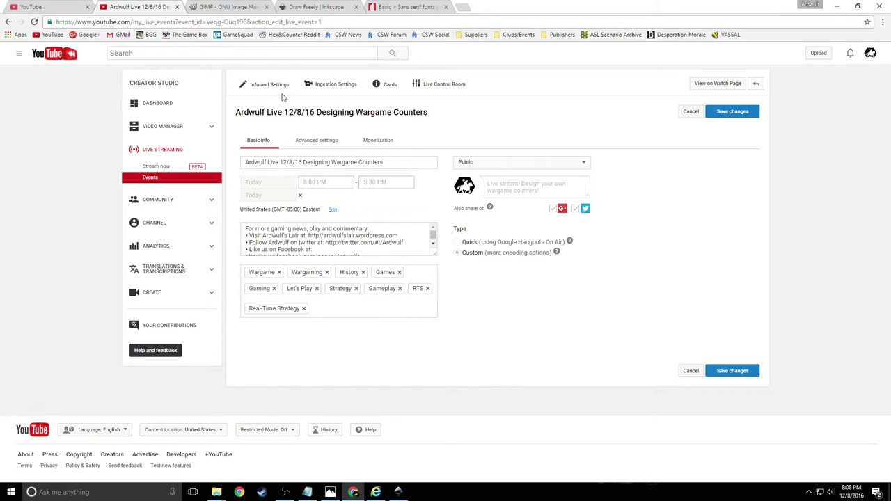
click(439, 85)
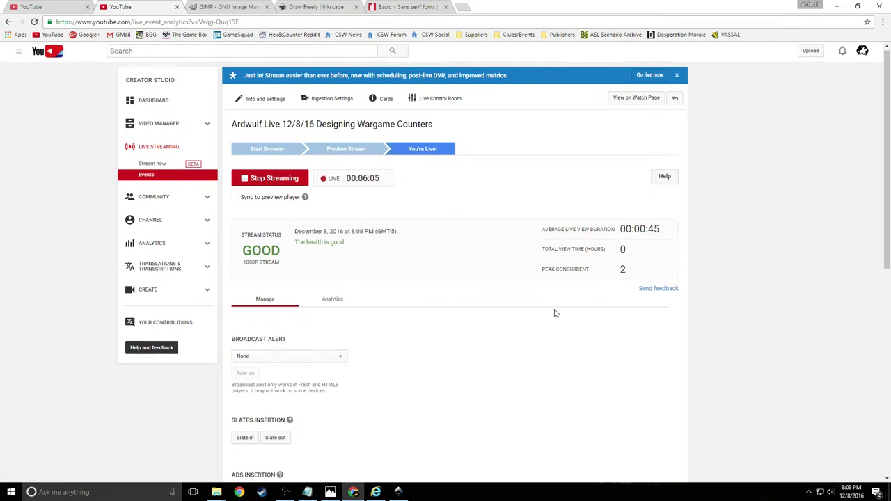
scroll(555, 313, down, 2)
scroll(555, 313, down, 5)
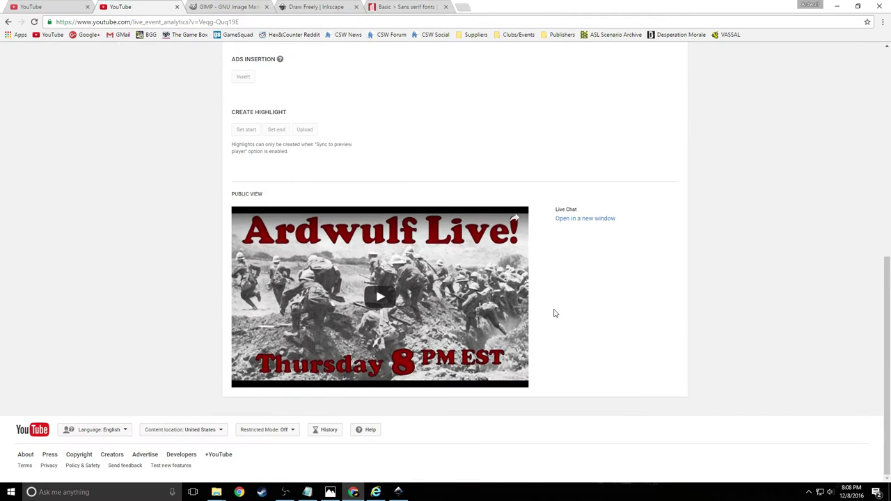
scroll(554, 314, up, 7)
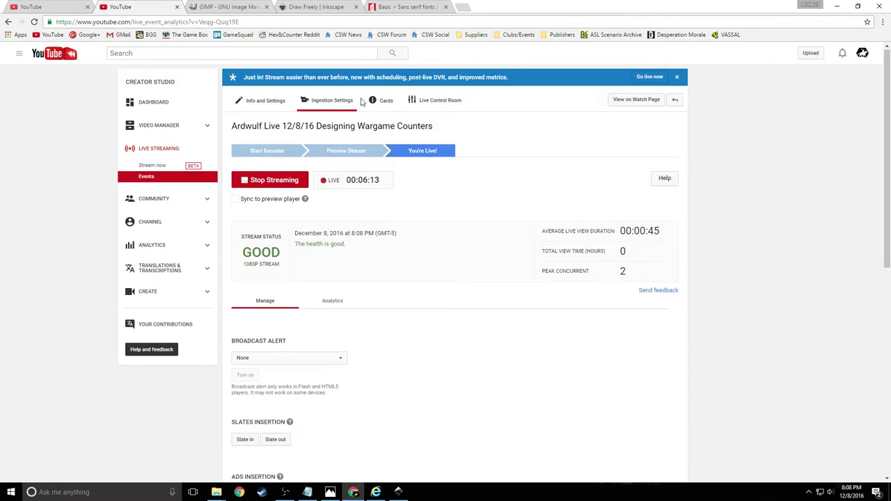
click(387, 103)
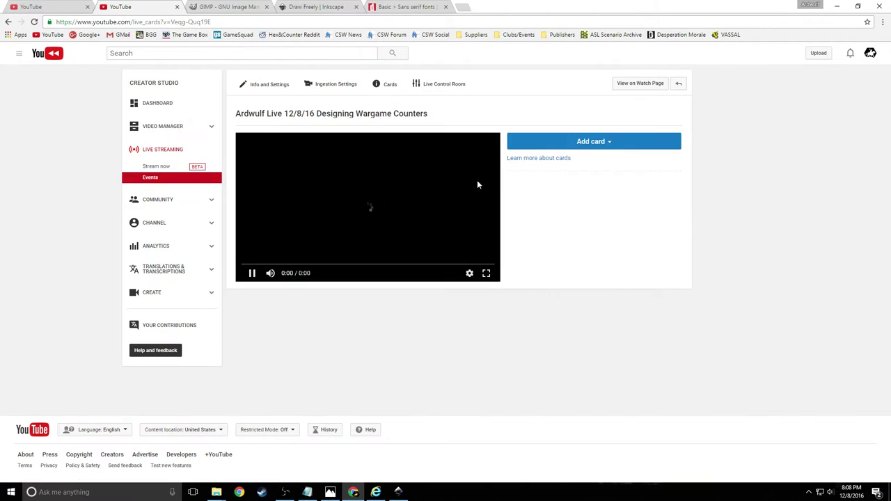
click(568, 146)
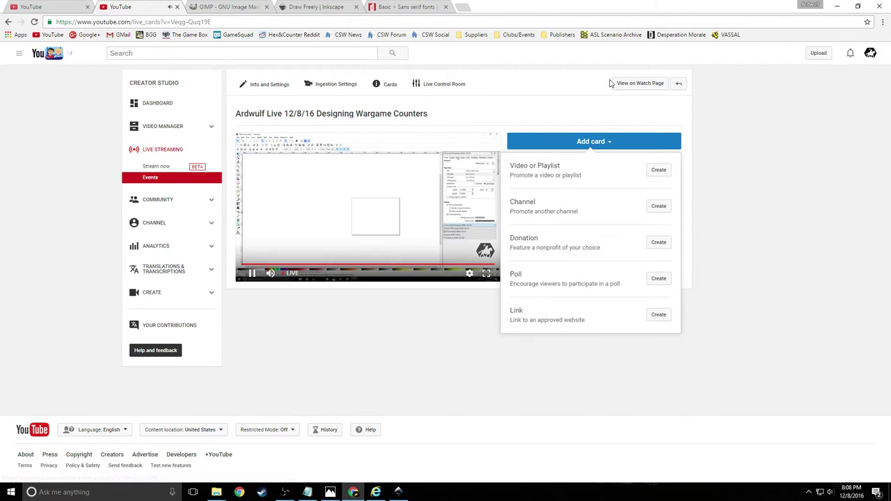
click(640, 83)
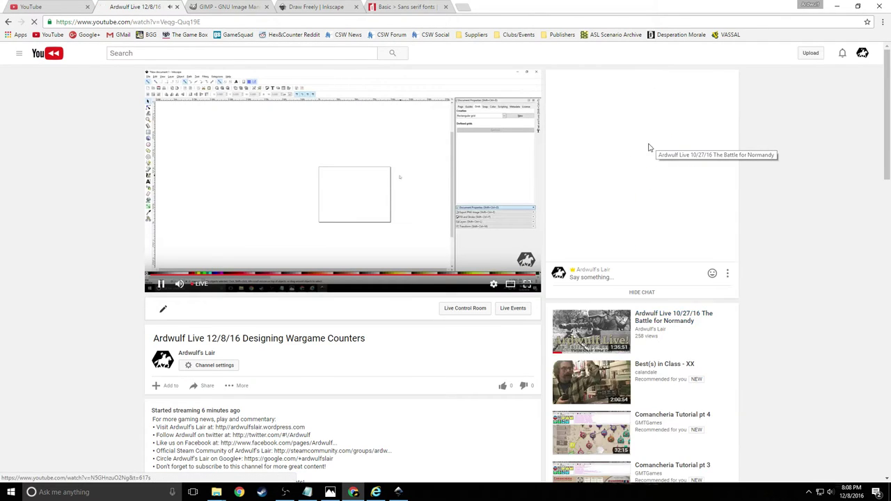
click(317, 222)
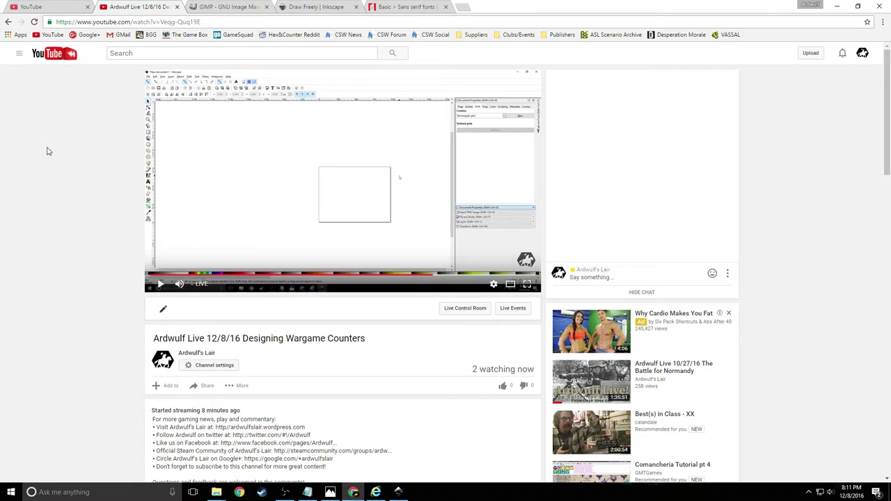
Show the counter sheet photo again, switch back to Inkscape and add a new rectangular grid to the document
click(330, 492)
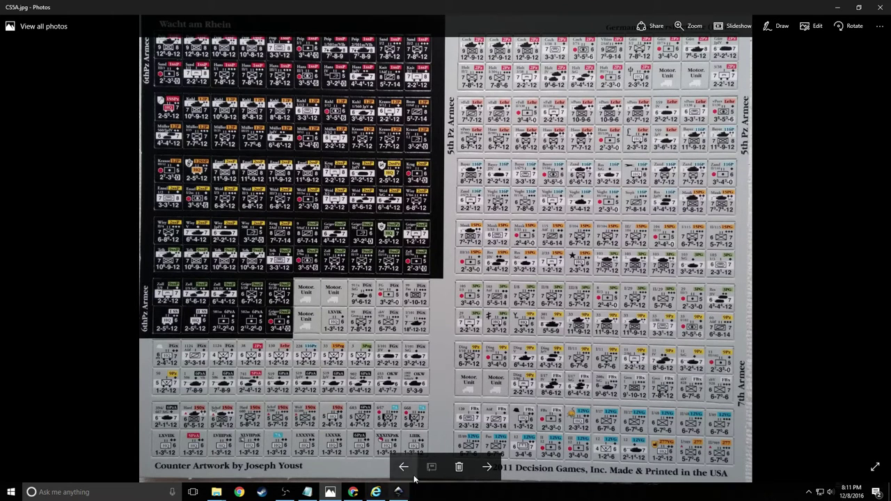
click(400, 493)
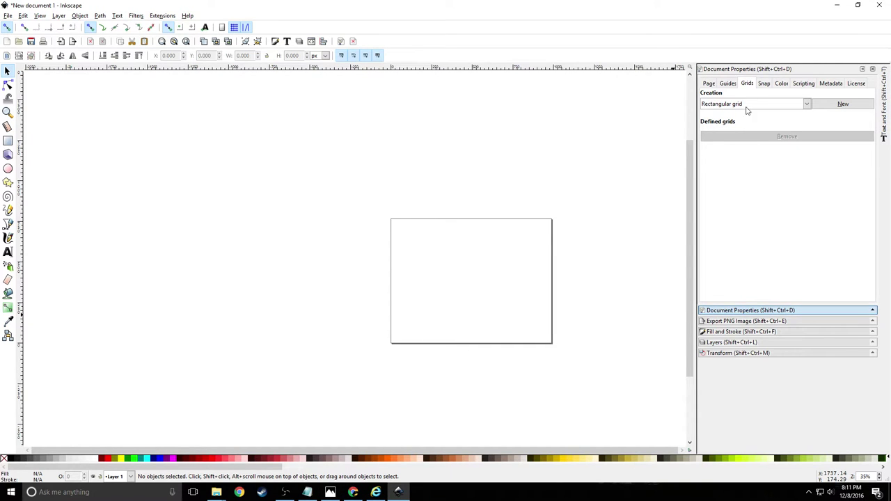
click(851, 106)
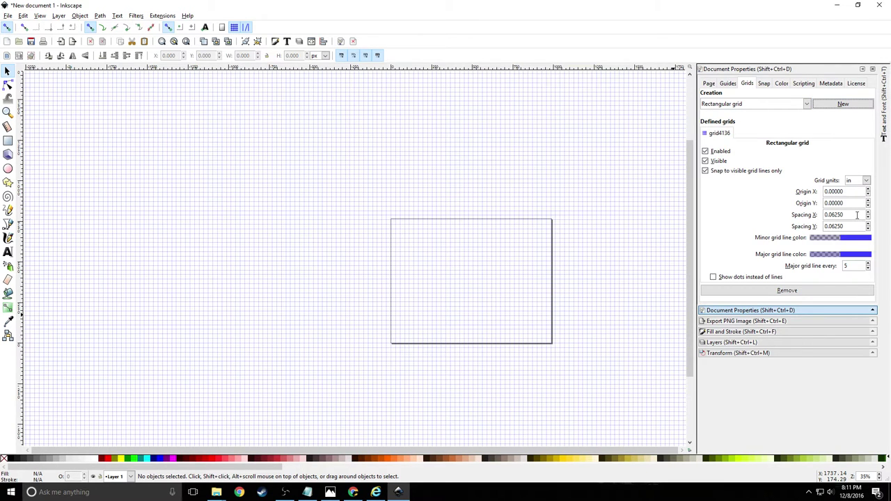
Set the document's default units to inches and return to the grid settings, keeping Rectangular grid as the grid type
click(711, 84)
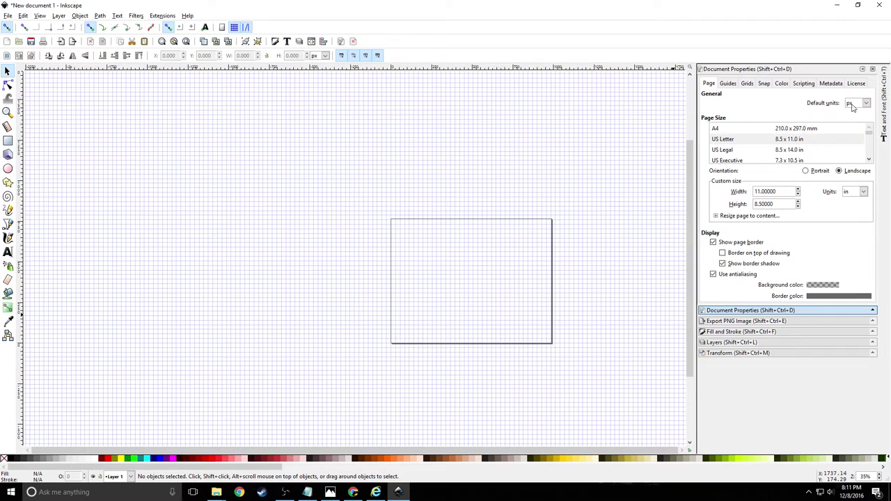
click(853, 105)
click(856, 149)
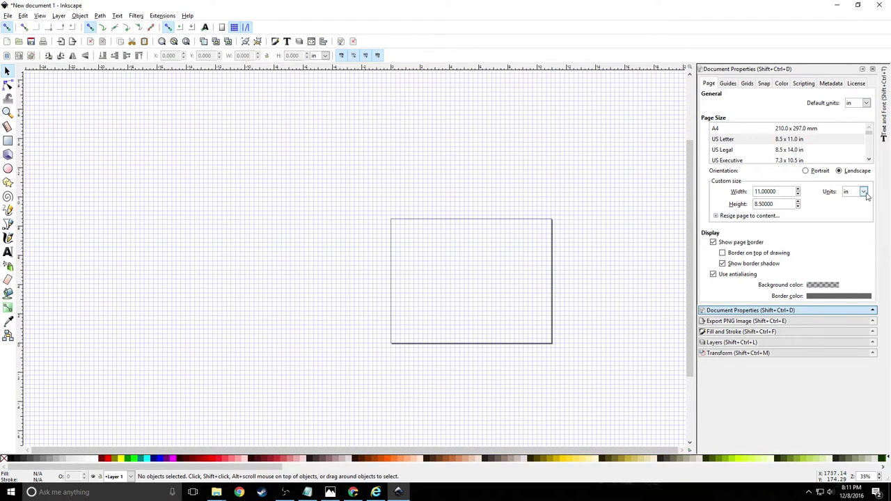
click(748, 84)
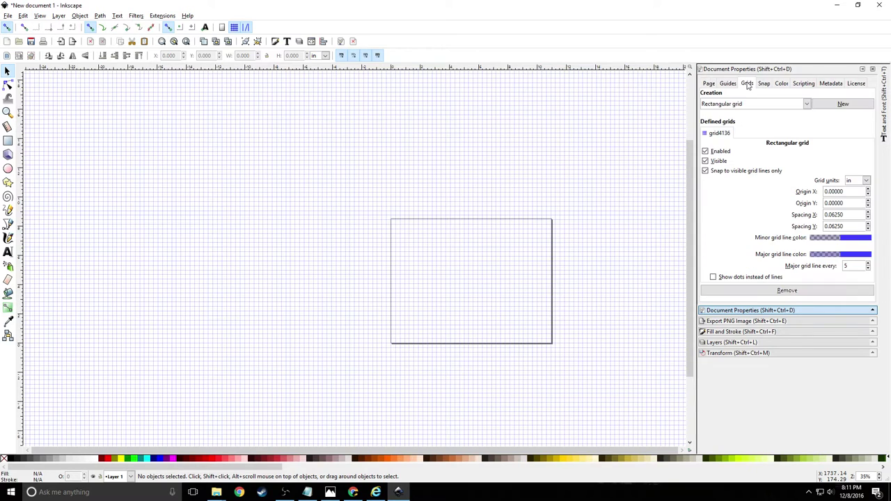
click(807, 105)
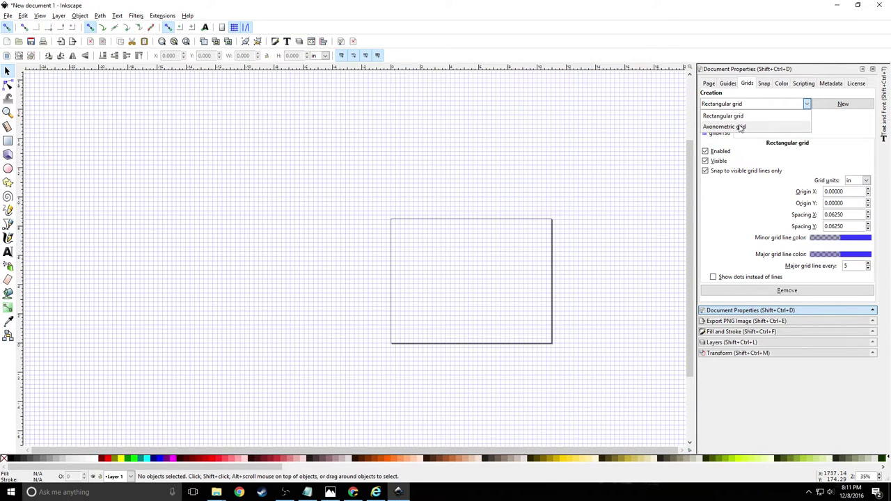
click(744, 118)
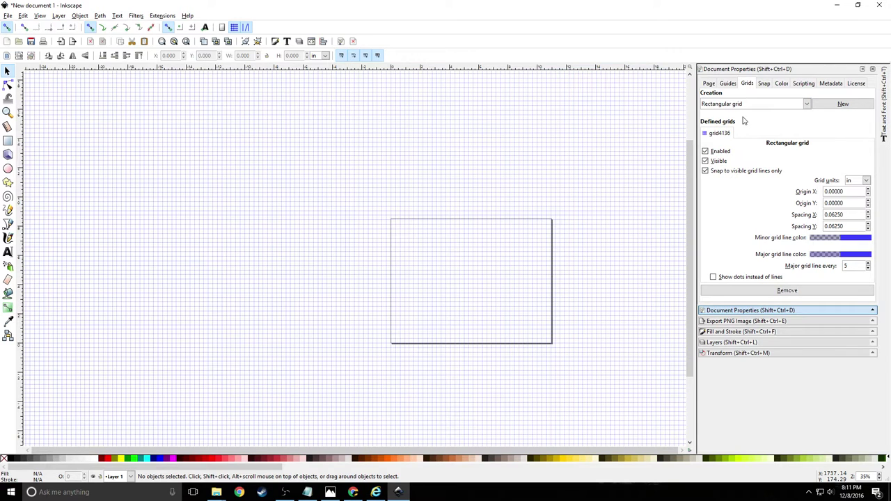
Set the rectangular grid's X and Y spacing to 0.25 in
drag(859, 214, 803, 219)
text(0.25)
key(Tab)
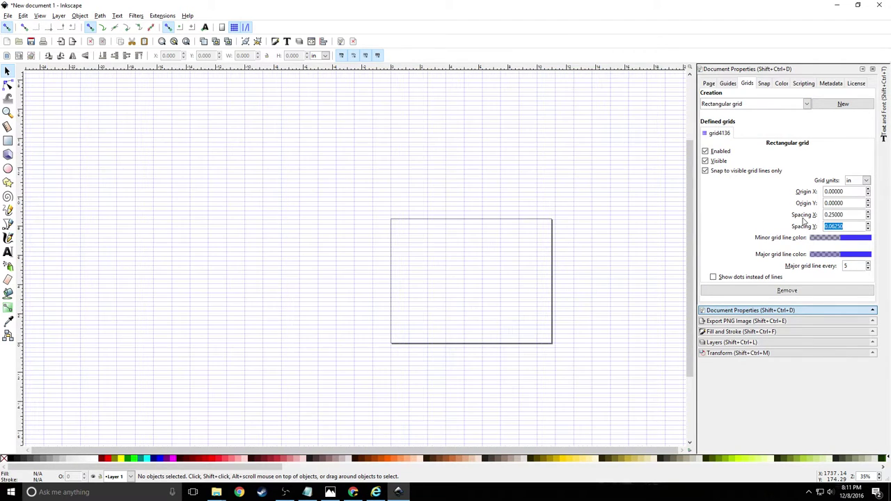
text(0.25)
key(Tab)
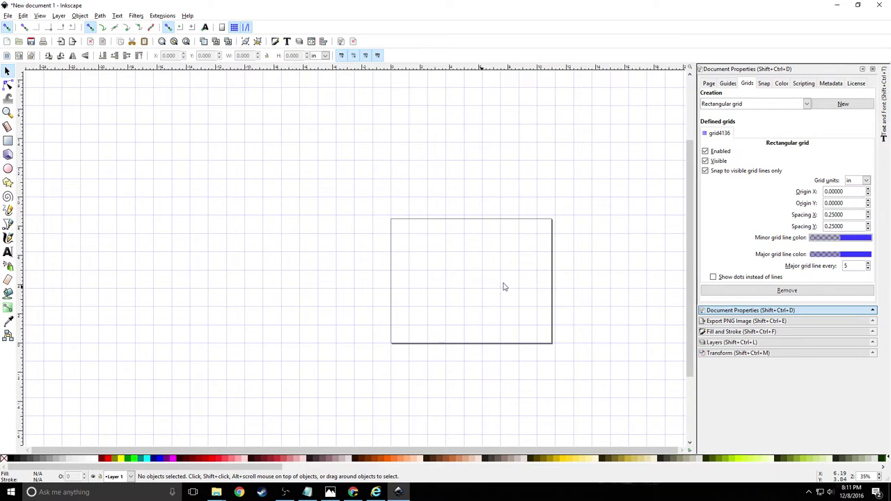
Set the rectangular grid's X and Y spacing to 0.5 in
drag(850, 214, 802, 215)
text(0.5)
key(Tab)
text(0.5)
key(Tab)
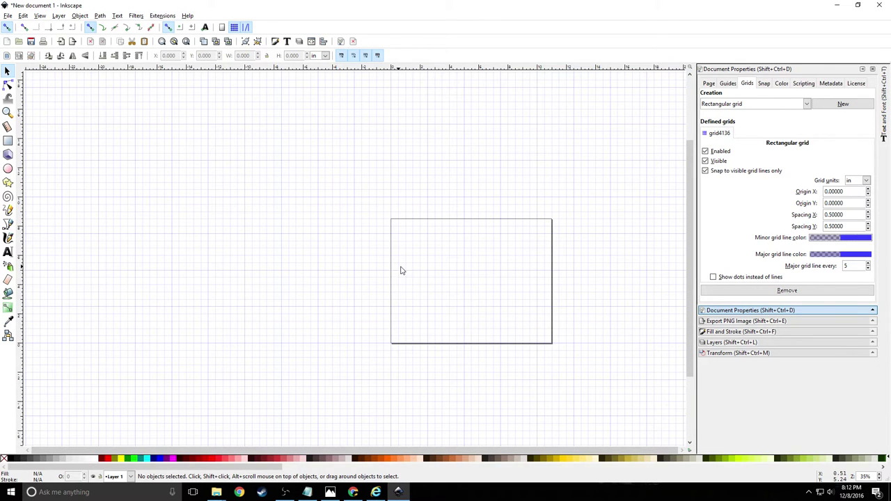
Place vertical guides 0.5 in and 1 in from the page's left edge, and move the 0.5 in guide to 1.5 in
scroll(428, 278, up, 3)
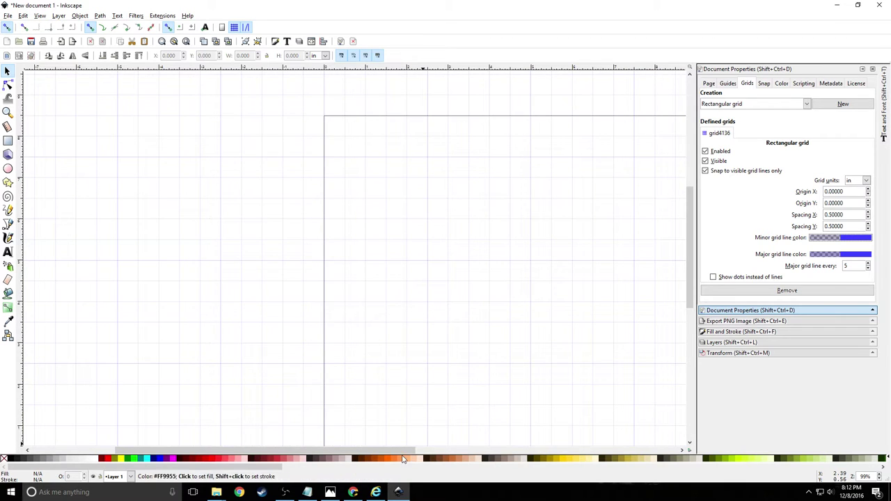
drag(398, 451, 474, 452)
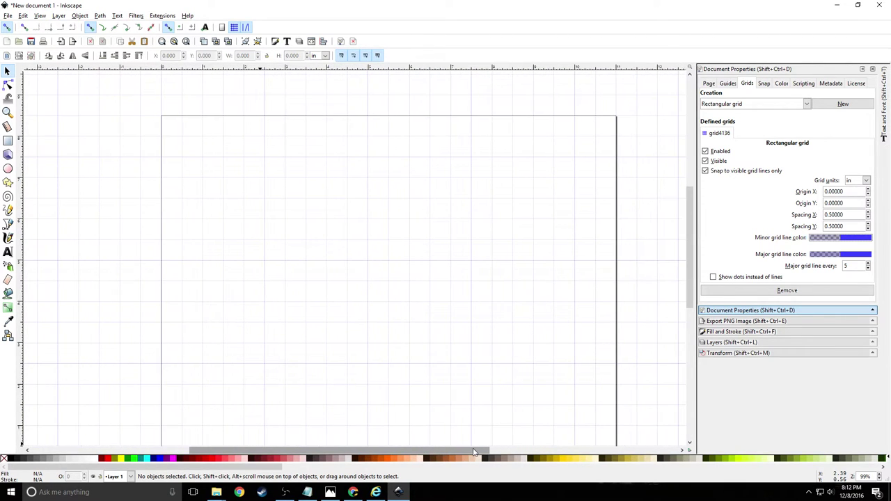
scroll(693, 222, down, 1)
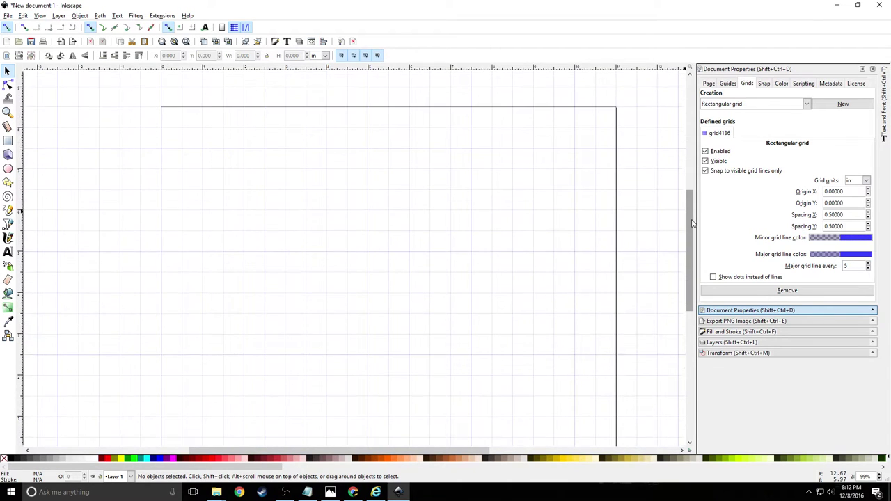
scroll(693, 223, down, 2)
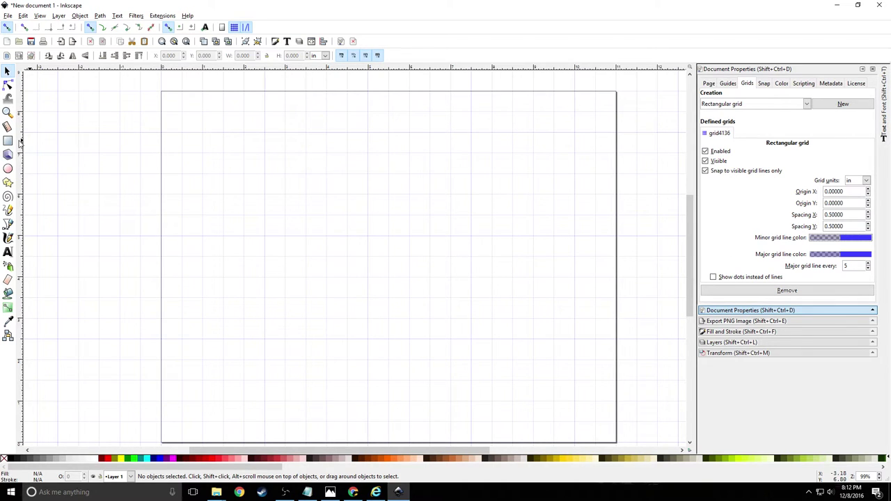
drag(83, 148, 178, 142)
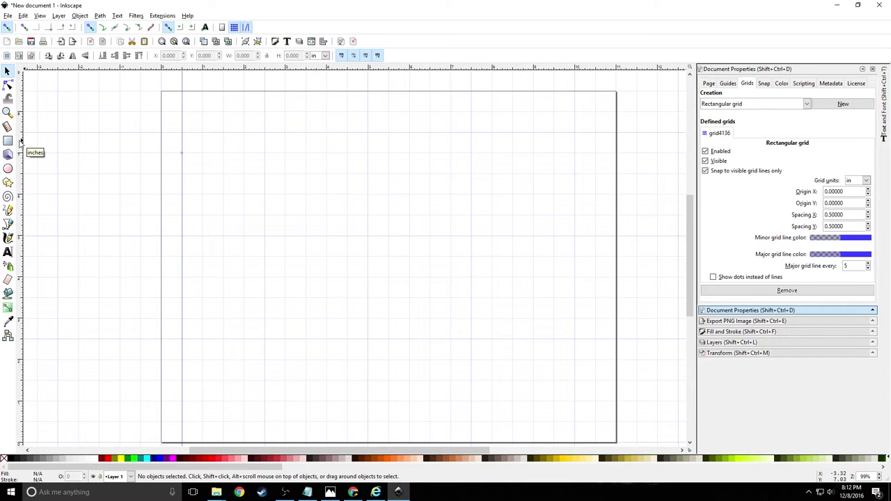
drag(21, 143, 202, 147)
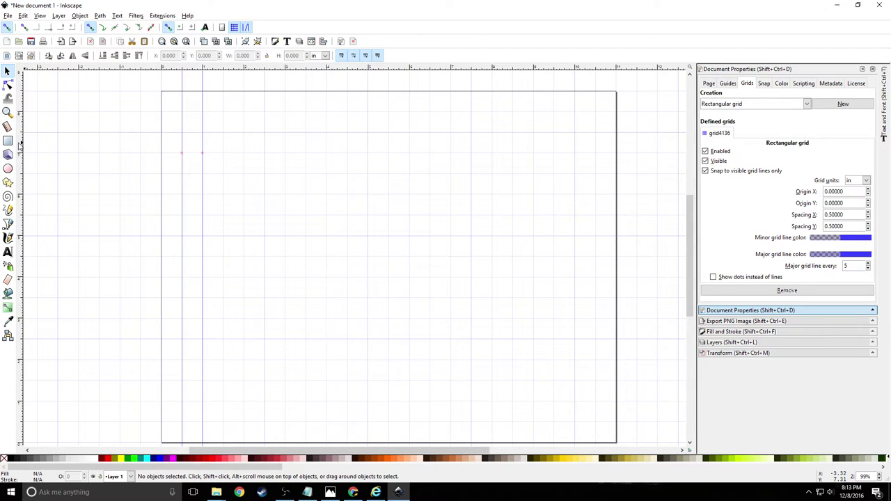
drag(183, 165, 226, 168)
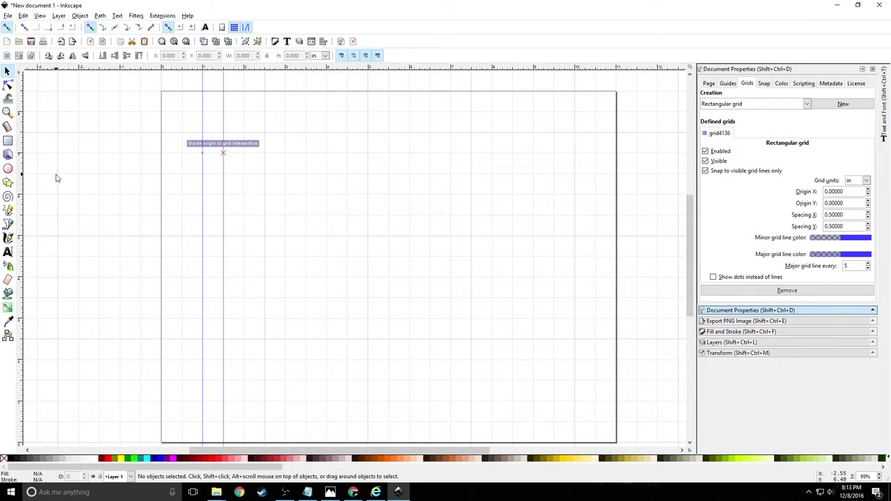
Add four more vertical guides snapped to the grid at 2, 2.5, 3 and 3.5 in from the page's left edge
drag(22, 185, 243, 194)
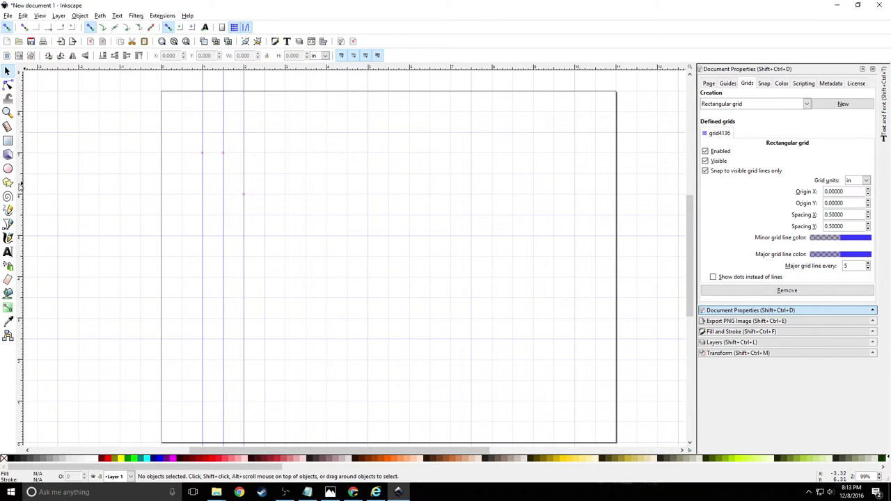
drag(20, 185, 264, 193)
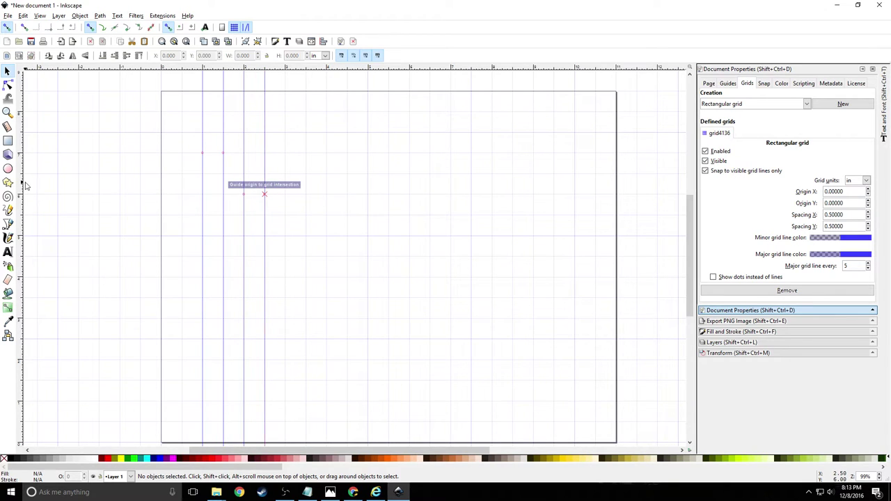
drag(21, 182, 285, 191)
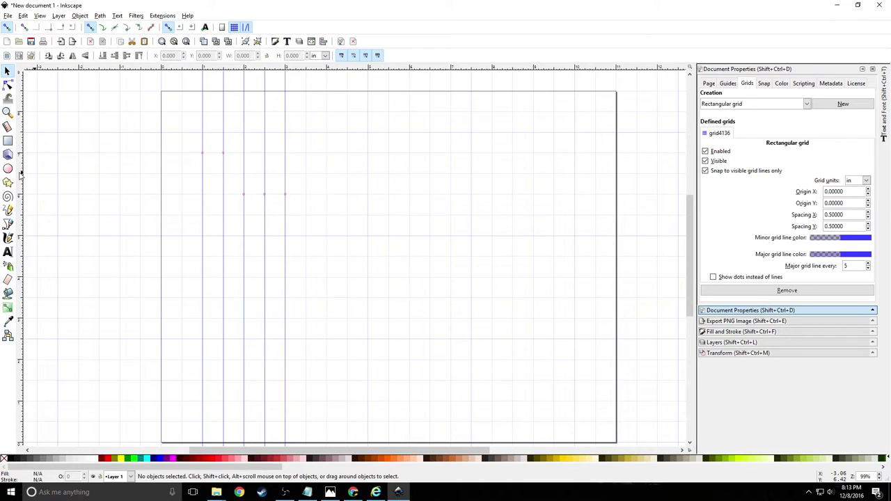
drag(21, 174, 305, 185)
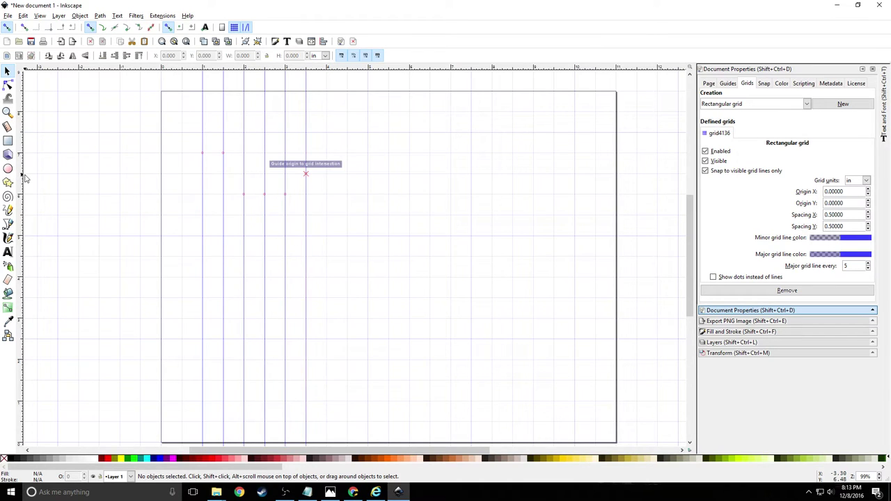
Add three more vertical guides snapped to the grid at 4, 4.5 and 5 in from the page's left edge
drag(23, 180, 326, 192)
drag(19, 180, 352, 206)
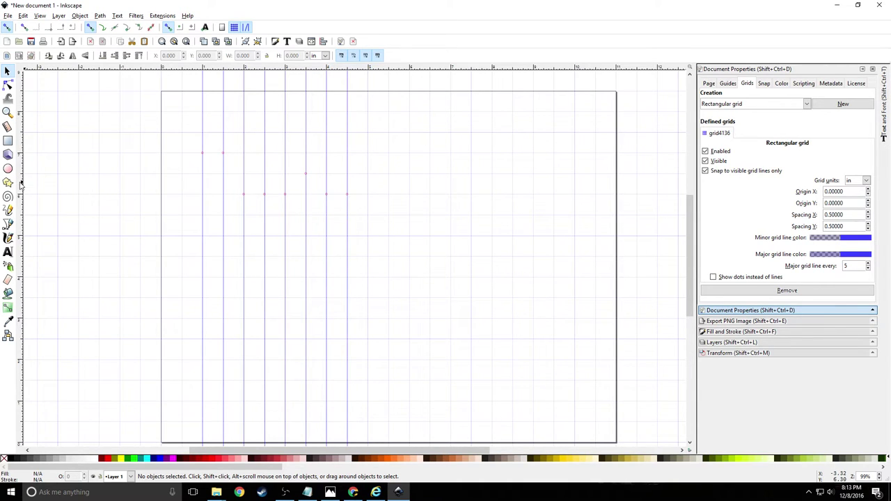
drag(21, 182, 368, 201)
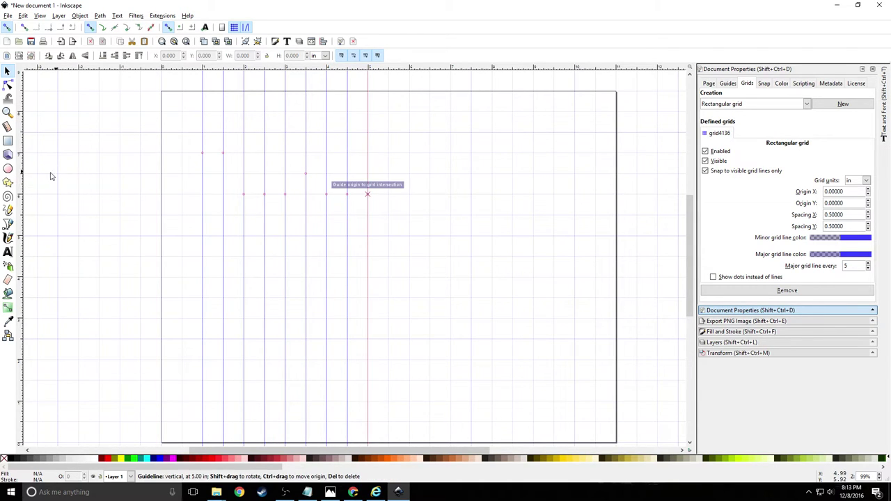
Place nine vertical guides every 0.5 in from 10 in back to 6 in from the page's left edge, snapped to the grid
drag(20, 185, 577, 223)
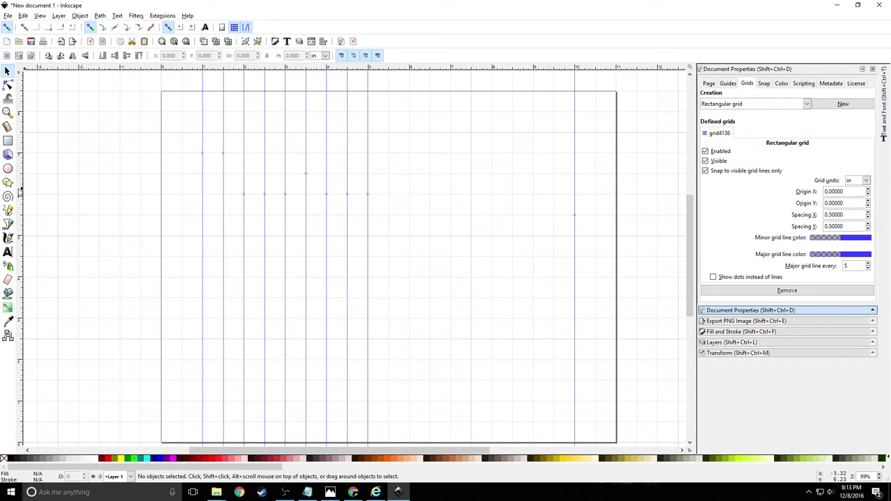
drag(20, 190, 553, 216)
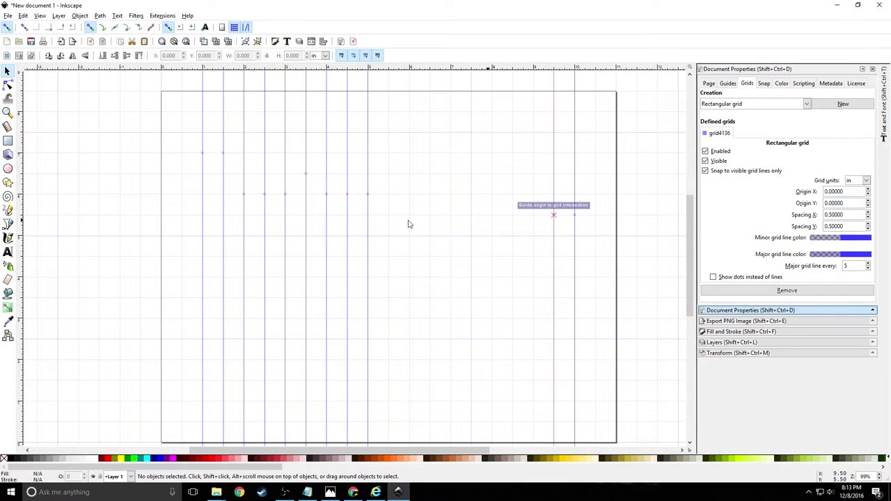
drag(22, 167, 533, 208)
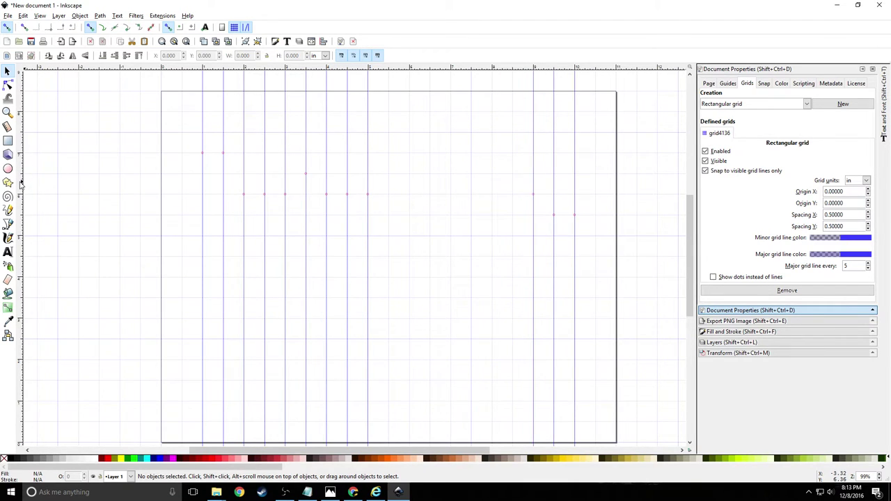
drag(21, 183, 513, 193)
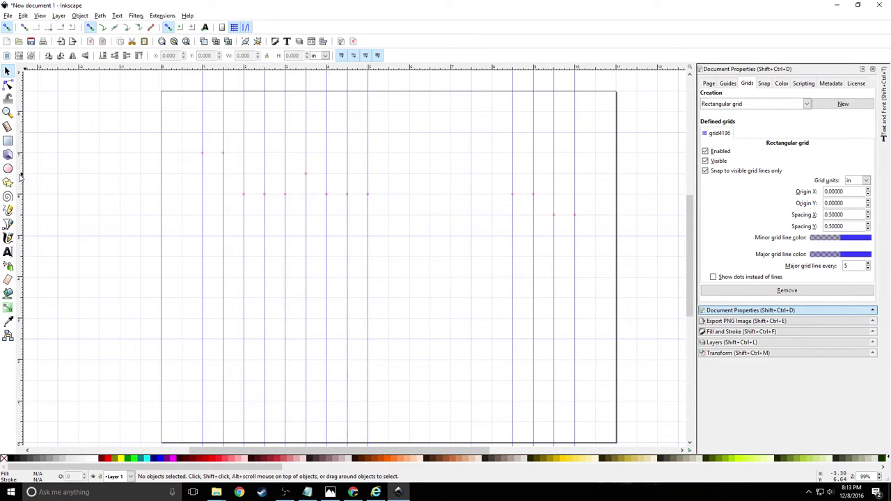
drag(21, 178, 492, 214)
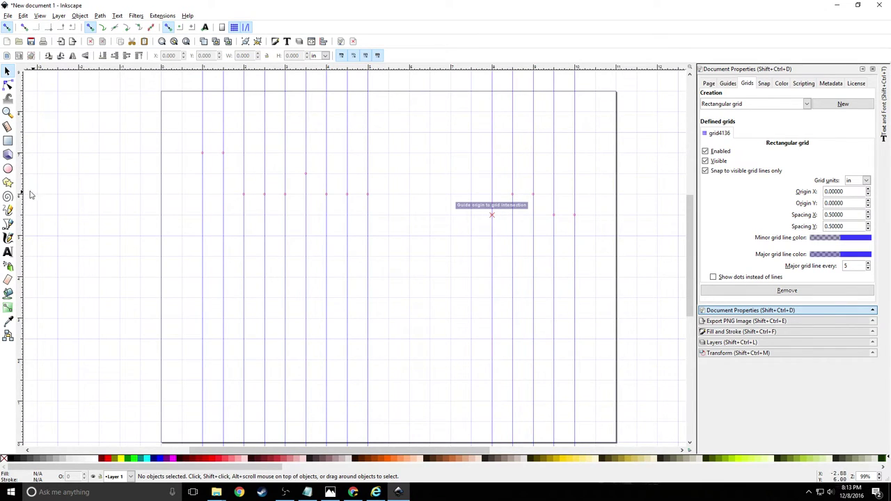
drag(20, 186, 475, 211)
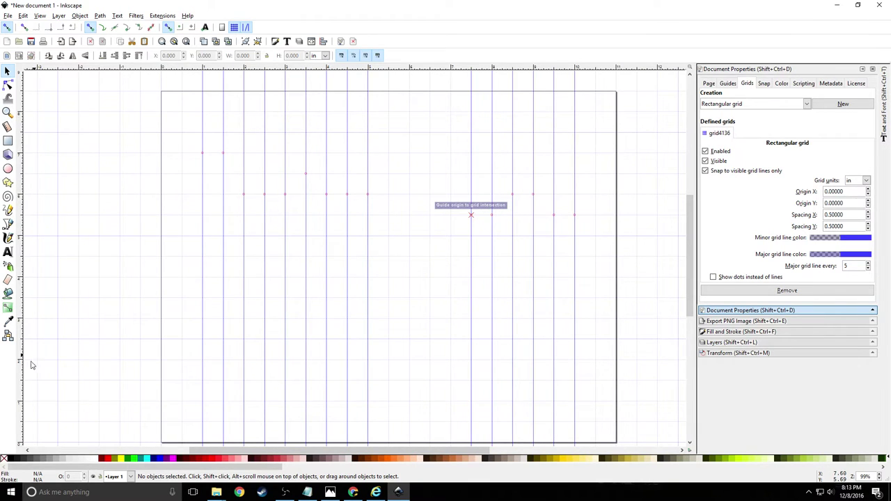
drag(21, 374, 453, 357)
drag(21, 386, 430, 377)
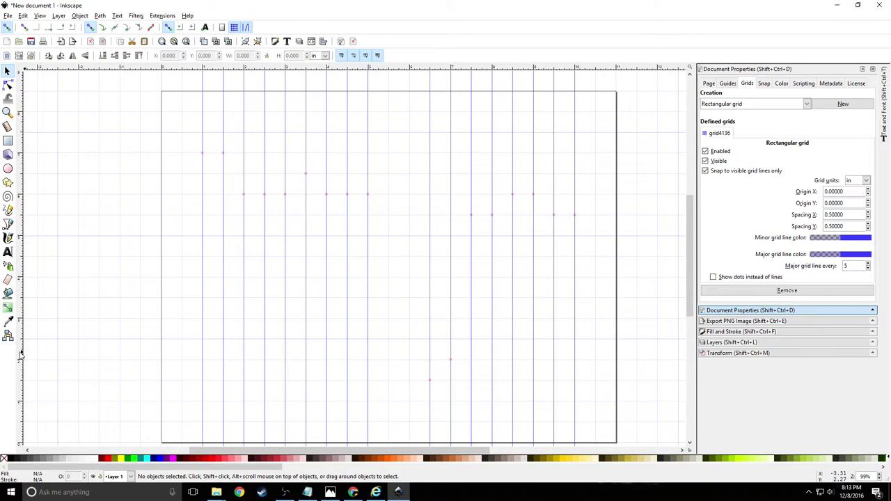
drag(21, 353, 409, 359)
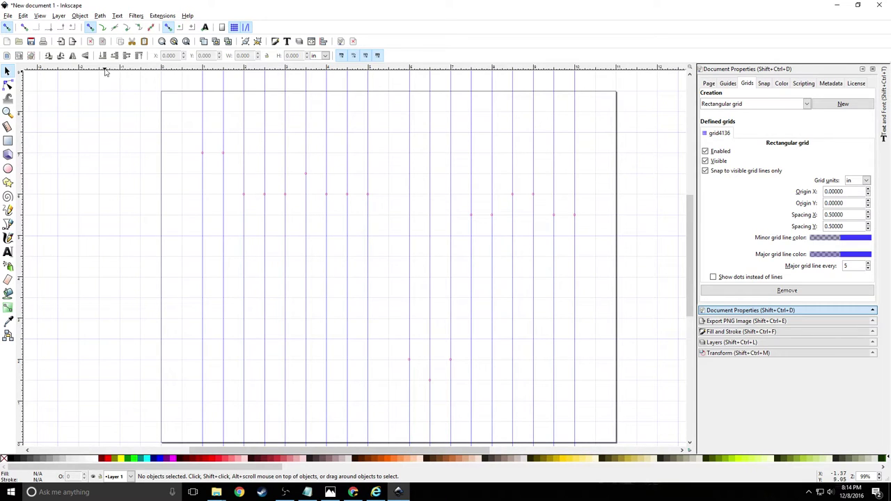
Place horizontal guides snapped to the grid at 7.5, 7 and 6.5 in and at 1, 1.5 and 2 in above the page's bottom edge
drag(105, 65, 109, 133)
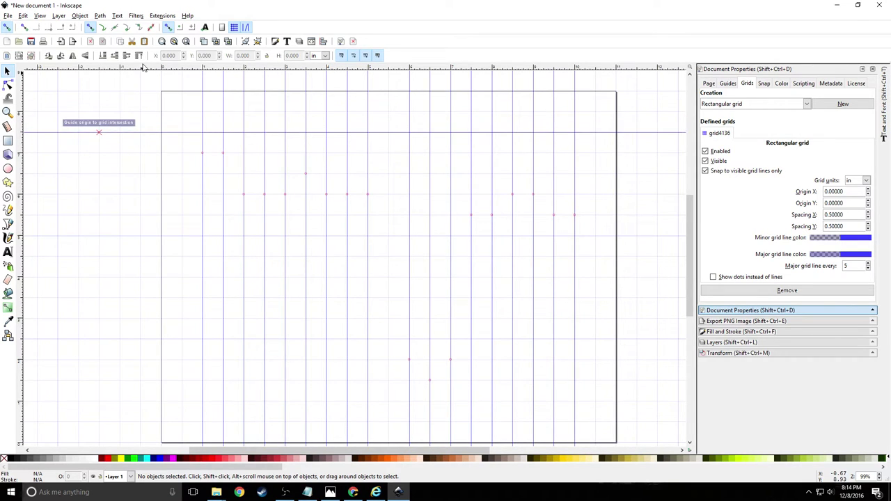
drag(143, 67, 149, 403)
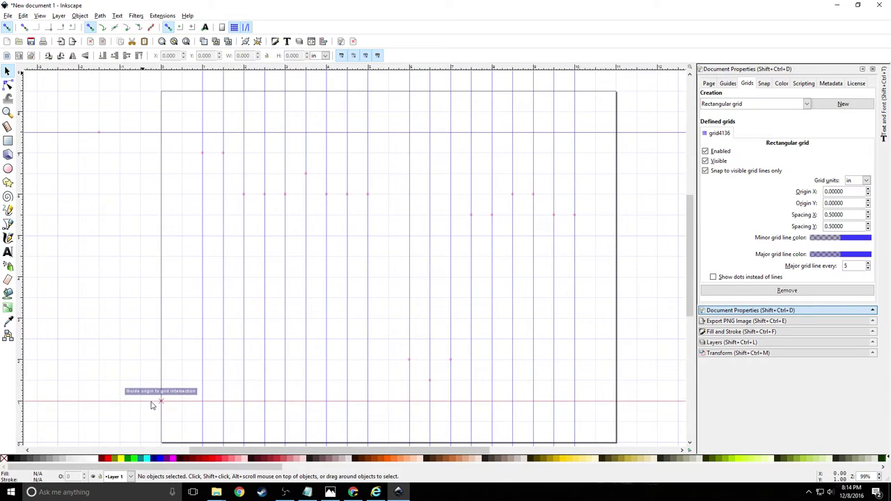
drag(138, 69, 126, 382)
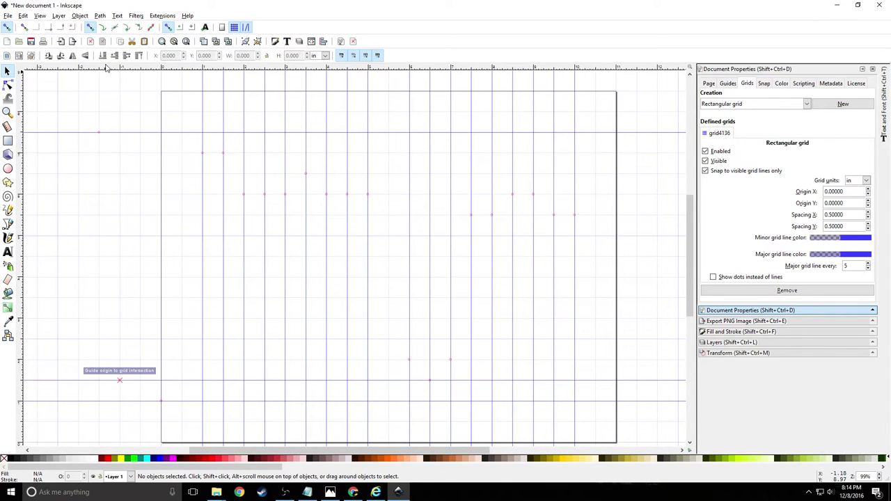
drag(107, 68, 108, 153)
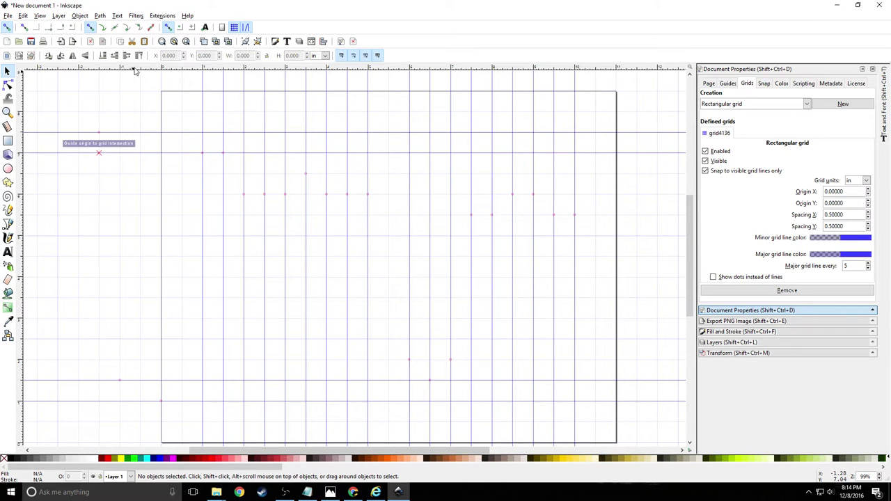
drag(137, 70, 126, 175)
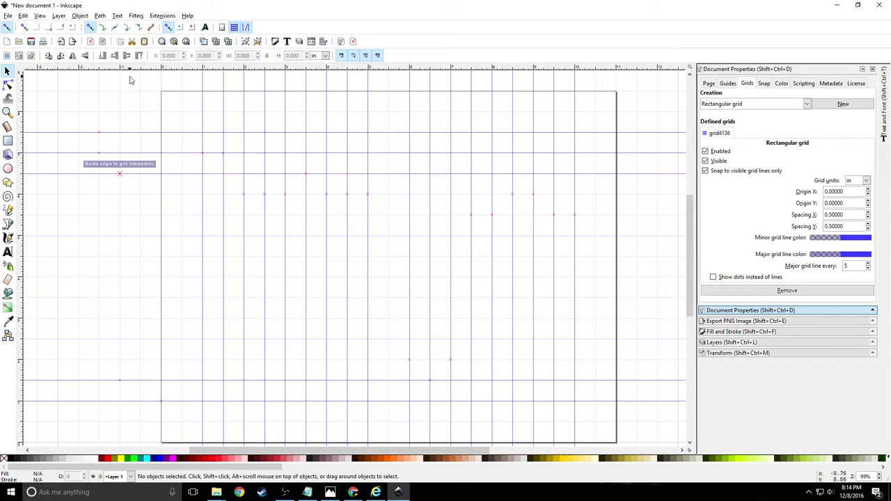
drag(143, 69, 144, 360)
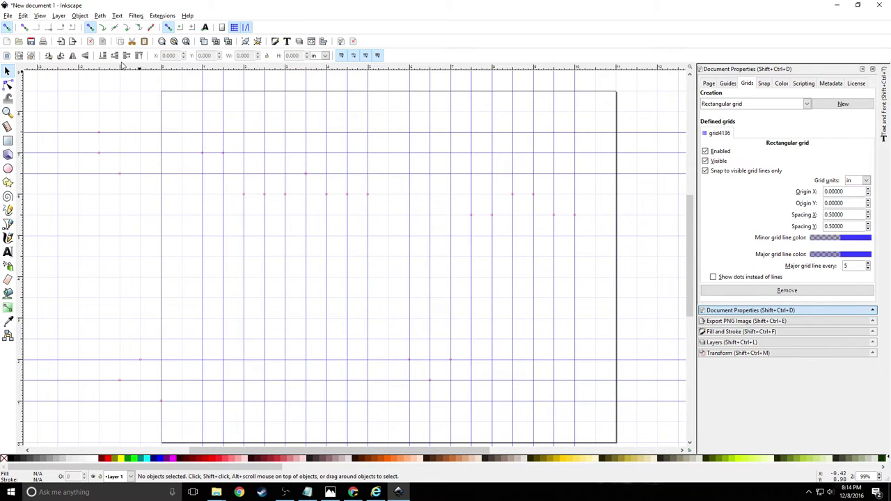
Add six more horizontal guides at 6, 5.5 and 5 in and at 2.5, 3 and 3.5 in above the page's bottom edge
drag(128, 67, 138, 198)
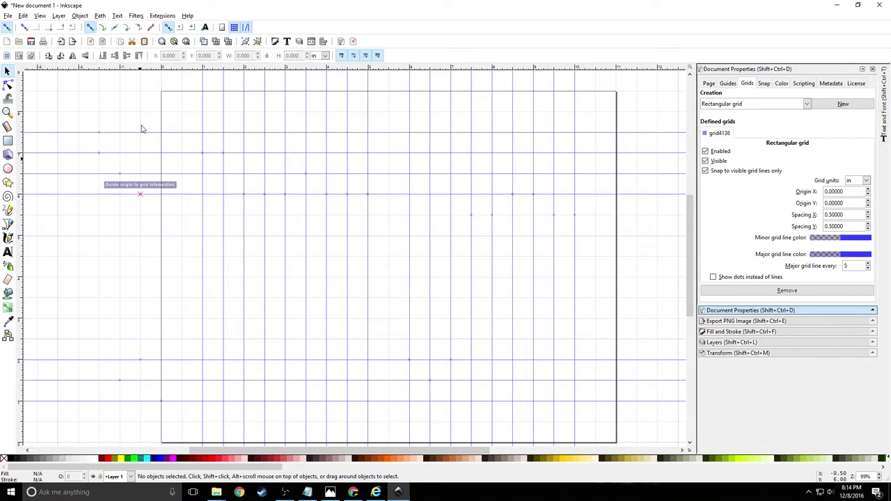
drag(149, 70, 146, 337)
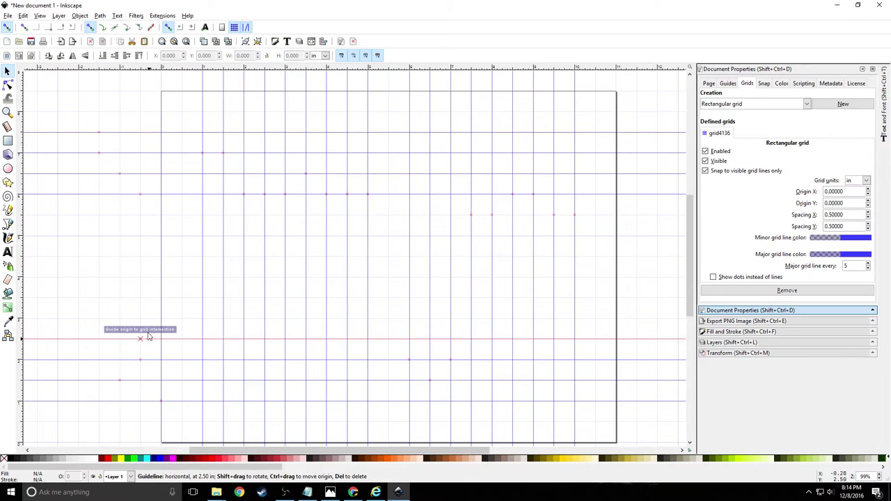
drag(149, 68, 141, 215)
drag(147, 69, 147, 318)
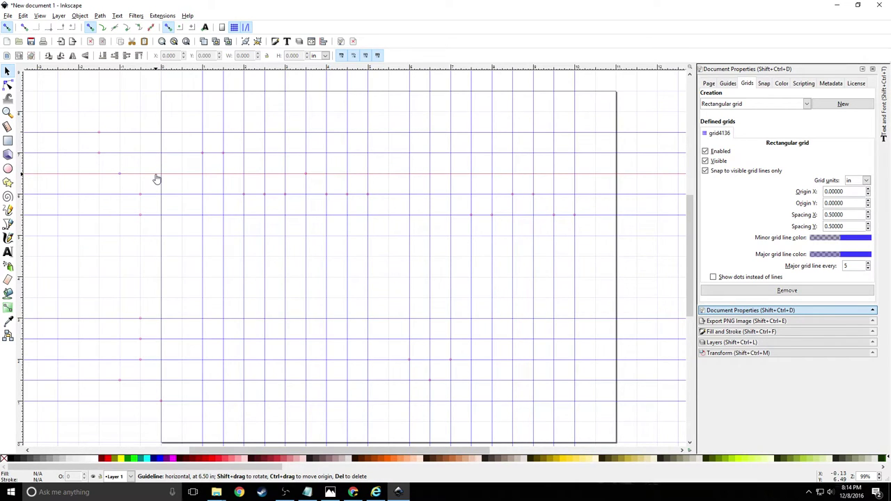
drag(157, 179, 140, 237)
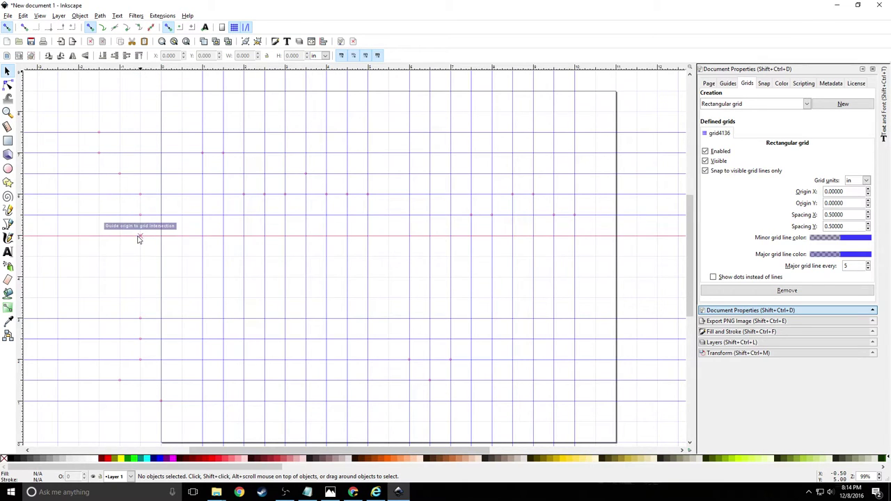
drag(132, 68, 132, 301)
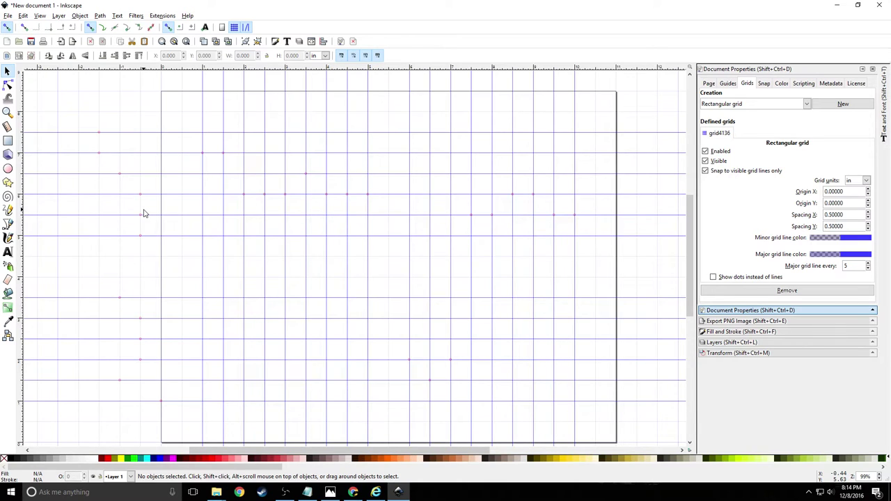
key(Delete)
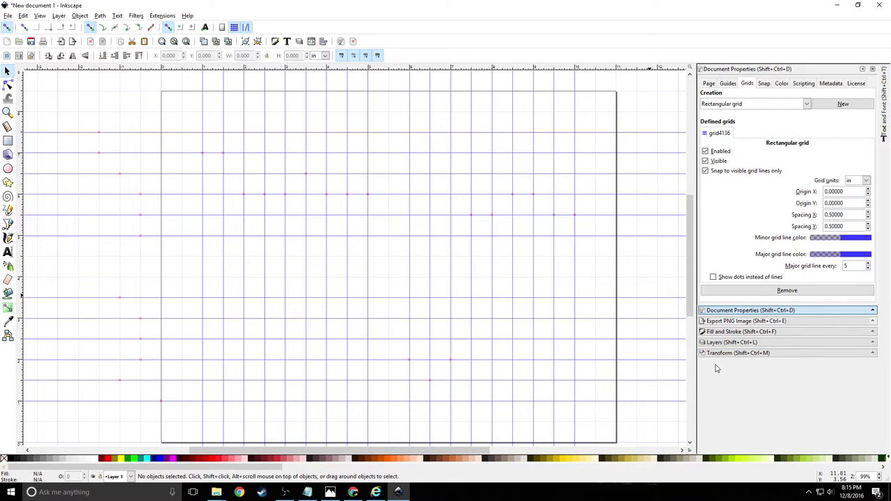
Rename Layer 1 as Cutlines
click(737, 343)
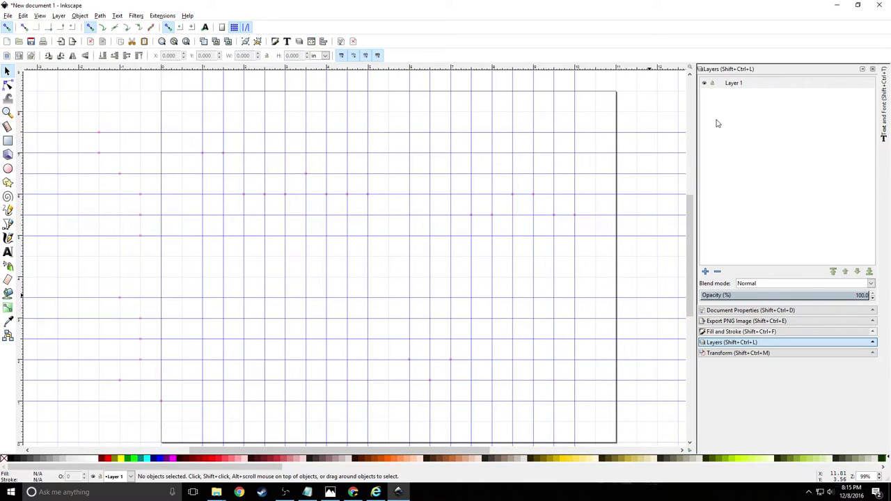
click(735, 86)
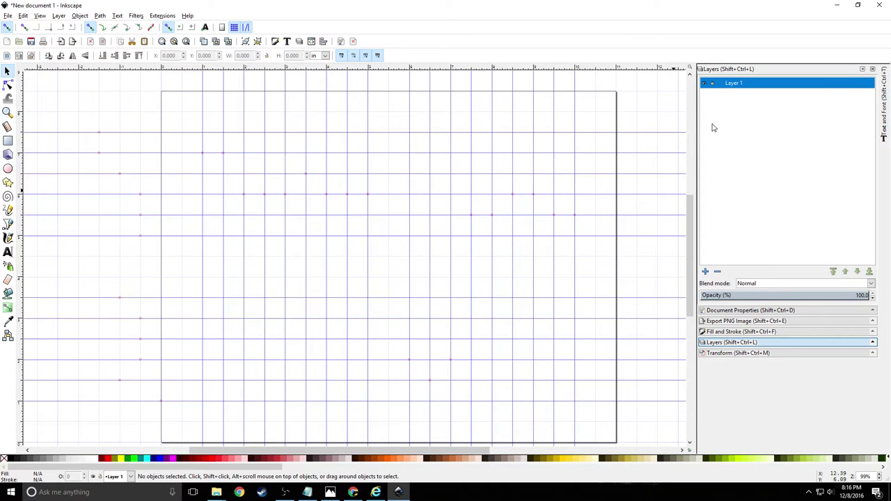
right_click(739, 85)
click(761, 97)
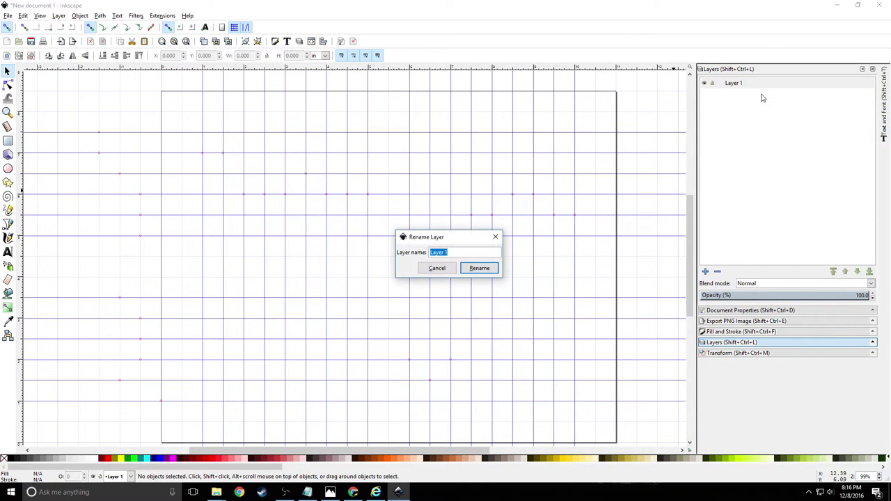
text(Cutlines)
key(Return)
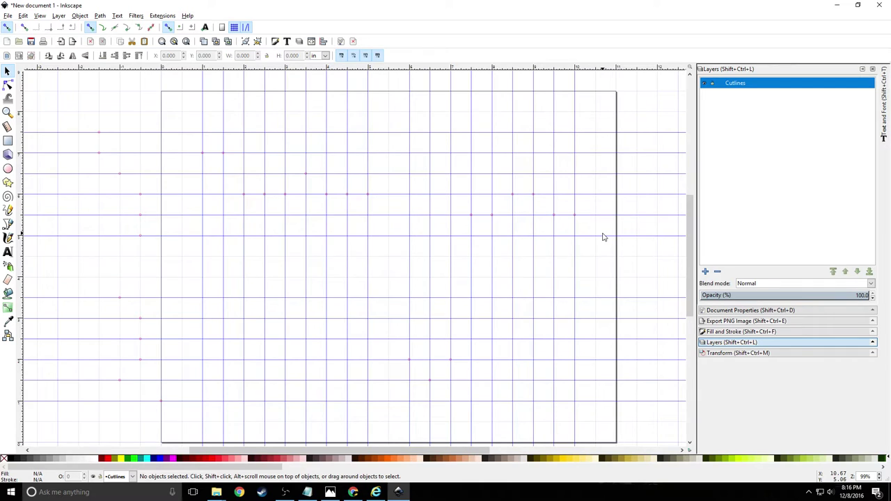
Review the document's guide and grid settings, switching the grid's Enabled and Visible options off and back on
click(738, 311)
double_click(838, 214)
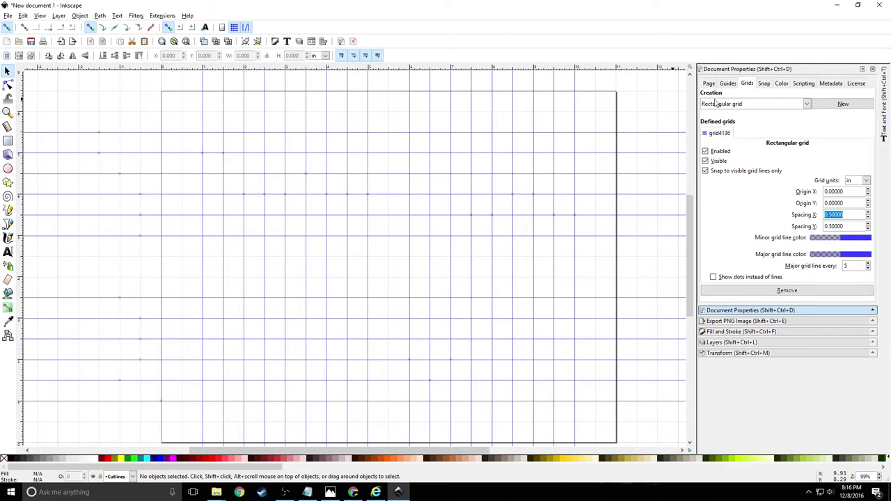
click(729, 84)
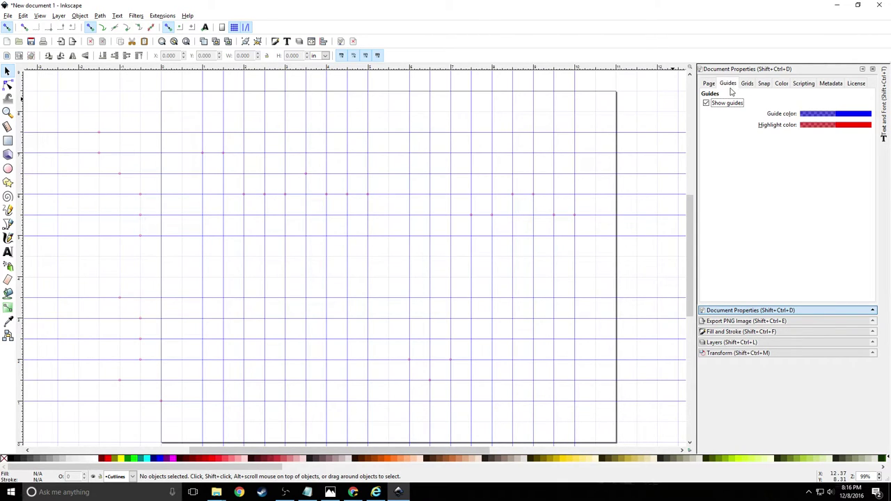
click(747, 84)
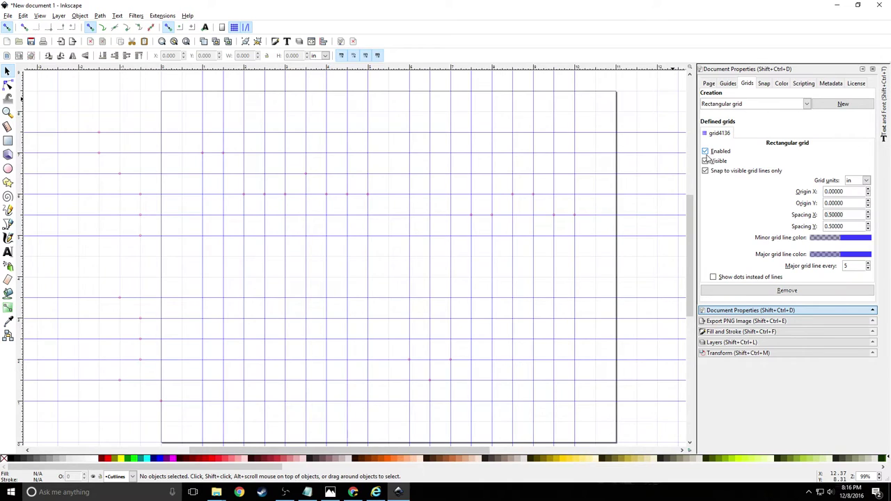
click(705, 152)
click(706, 151)
click(705, 161)
click(705, 161)
click(726, 85)
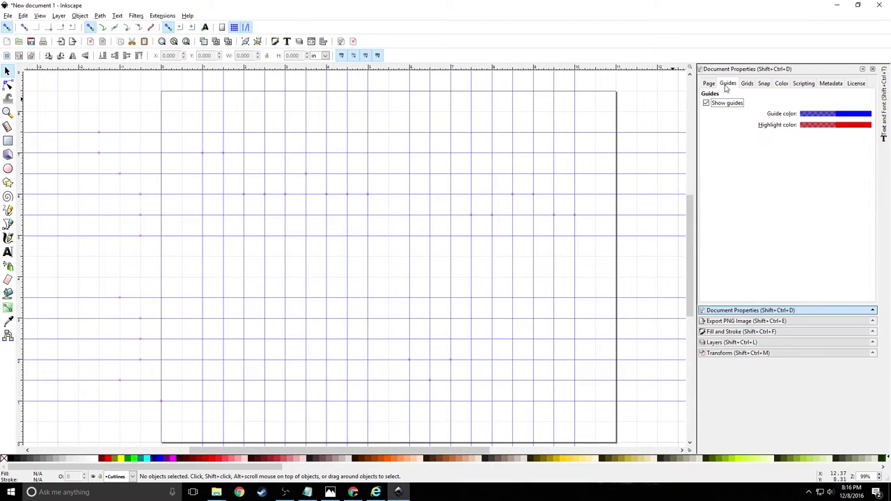
click(746, 87)
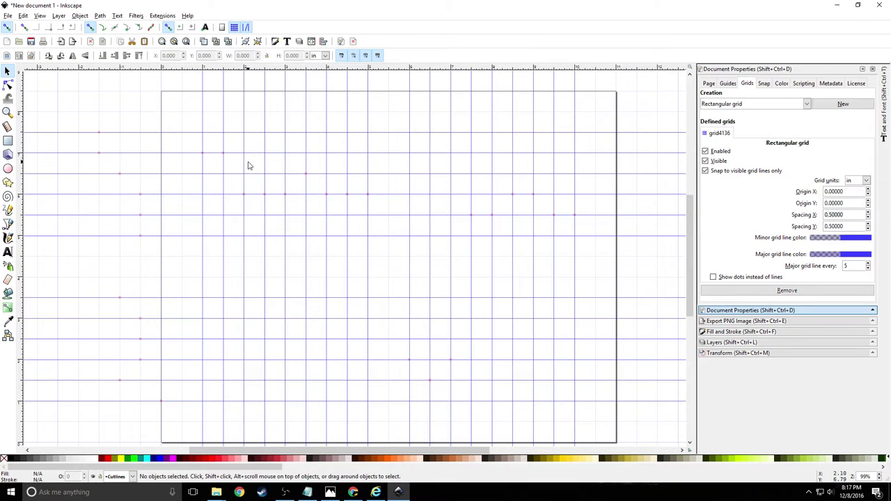
key(plus)
key(plus)
key(minus)
key(minus)
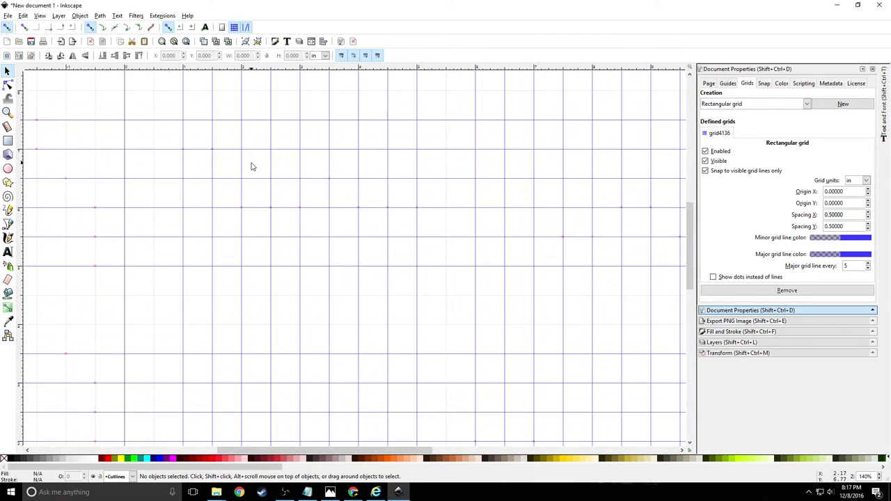
drag(376, 449, 361, 448)
ctrl+scroll(329, 180, up, 1)
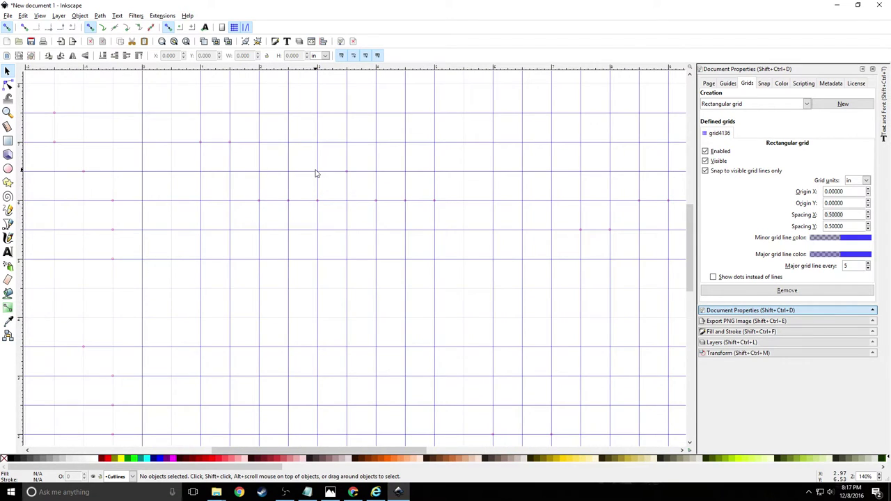
ctrl+scroll(316, 174, up, 1)
scroll(318, 177, up, 2)
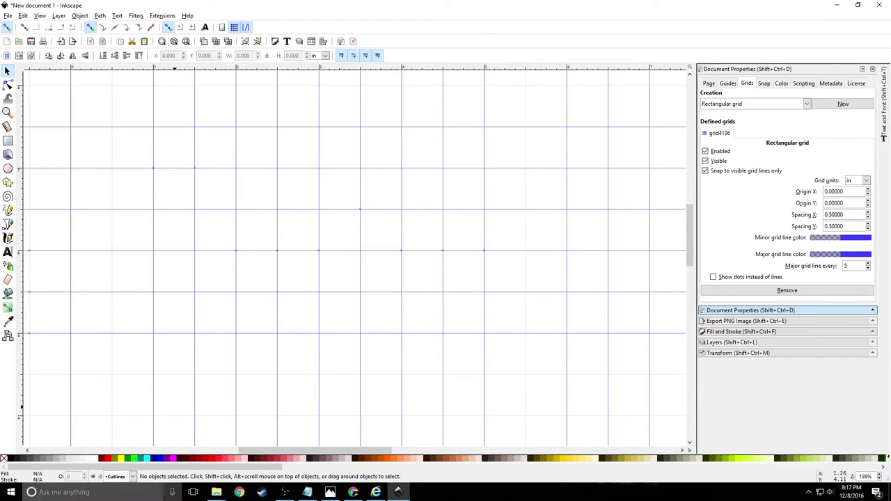
Open the Calculator app and divide 0.5 by 16
click(51, 492)
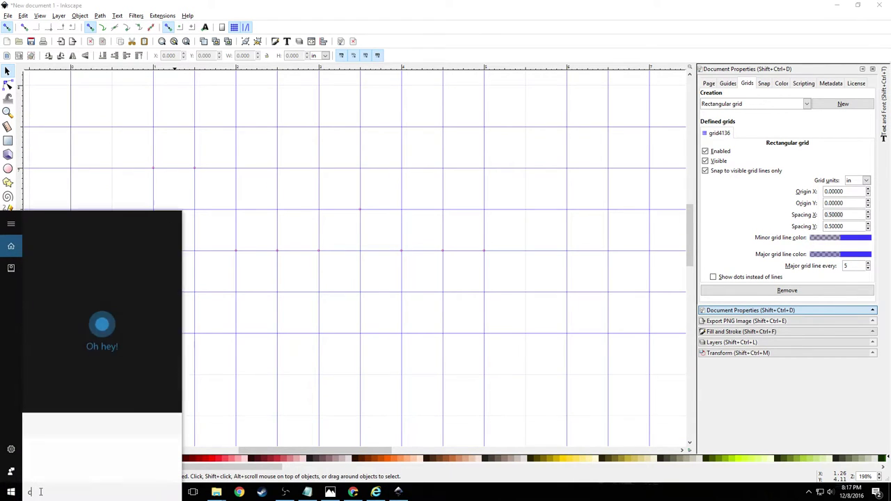
text(calc)
key(Return)
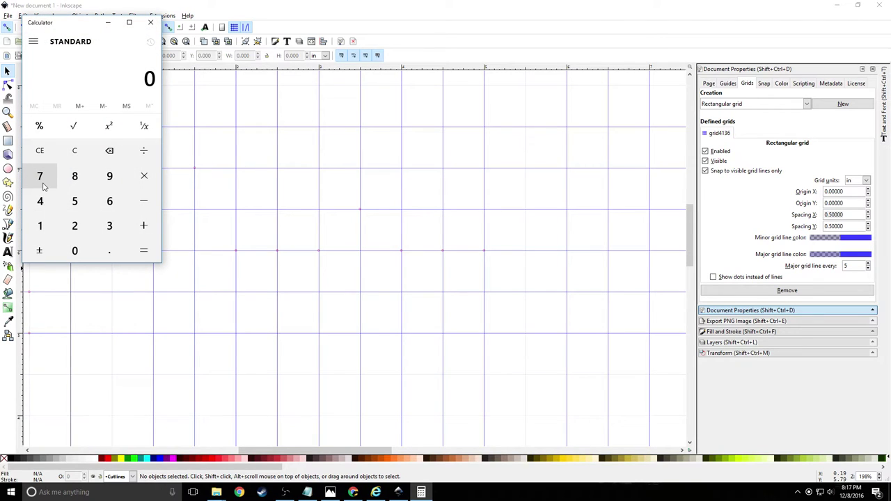
text(.5)
key(slash)
text(146)
key(BackSpace)
key(BackSpace)
text(6)
key(Return)
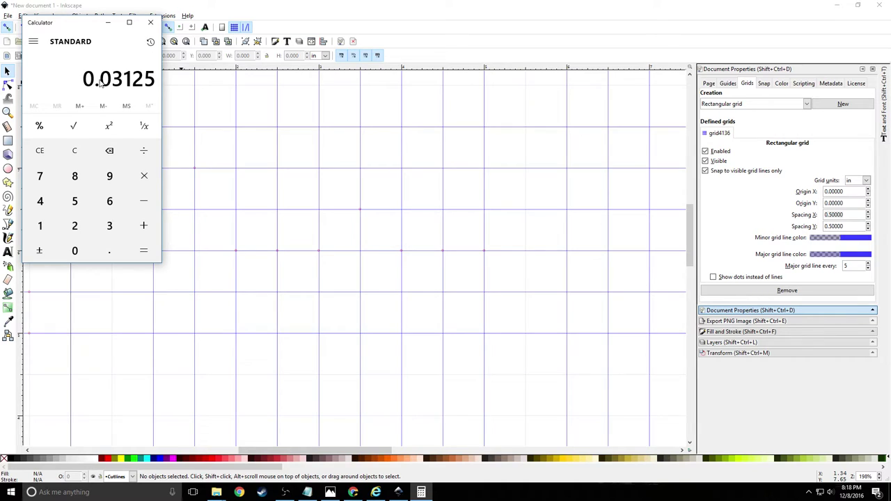
Back in Inkscape, set the rectangular grid's X and Y spacing to 0.03125 in
drag(856, 215, 804, 214)
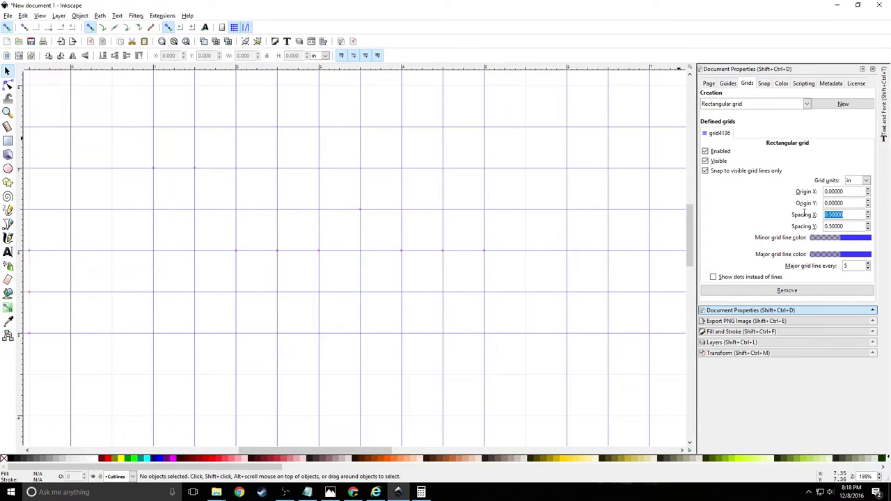
text(.03125)
key(Tab)
text(.03125)
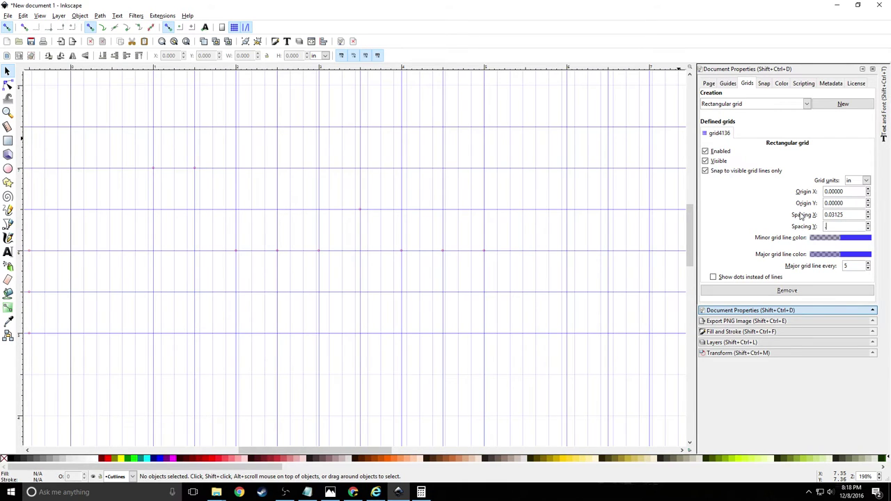
key(Tab)
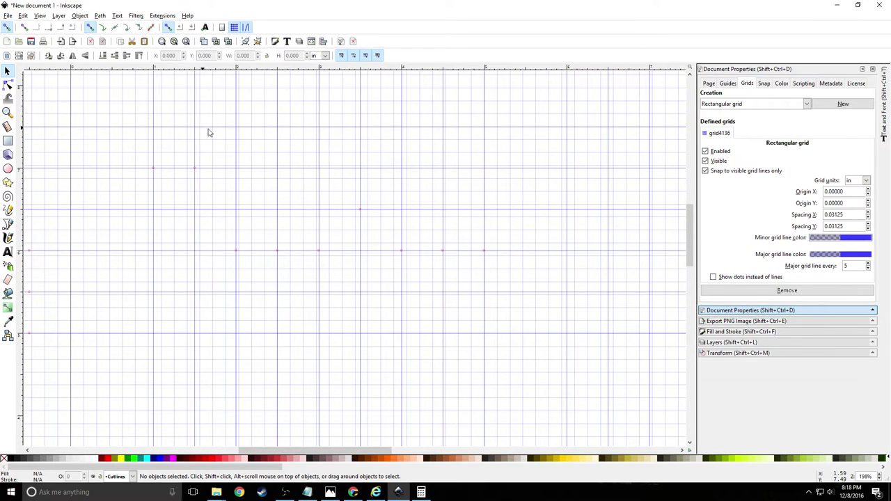
Examine the finer grid between the guides of the upper counter block at several zoom levels
scroll(165, 156, up, 3)
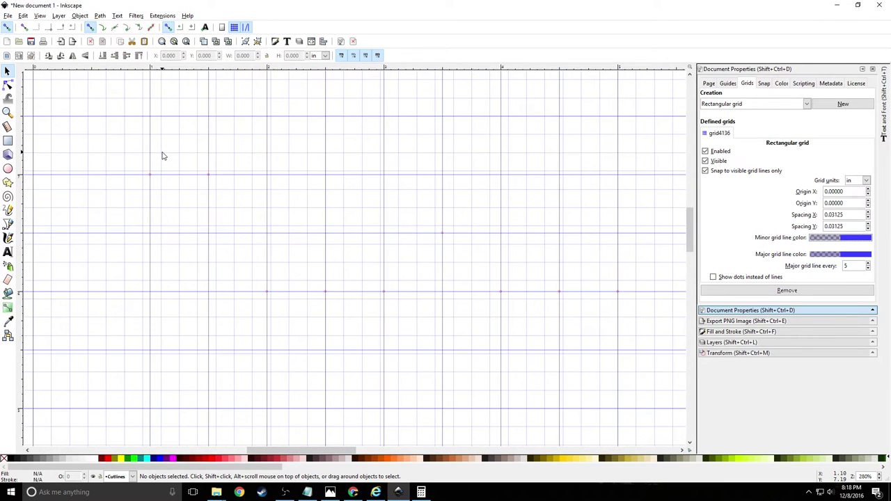
scroll(163, 156, down, 1)
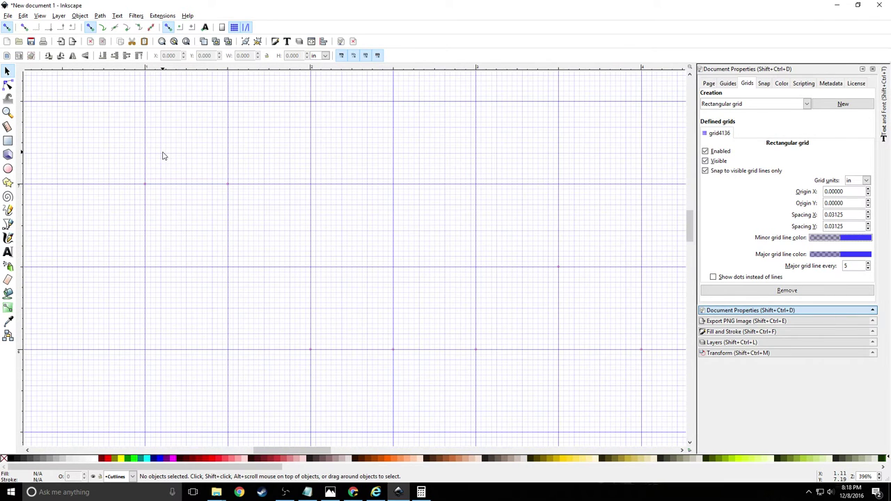
scroll(163, 155, up, 5)
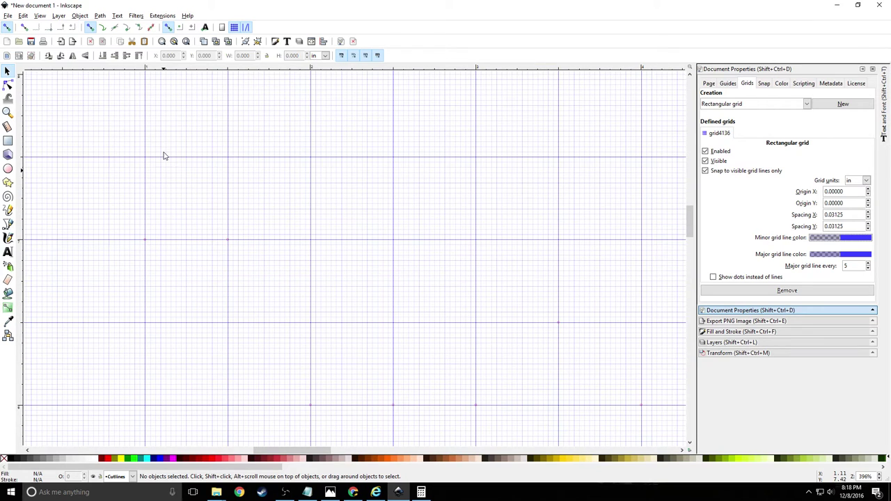
scroll(177, 181, down, 1)
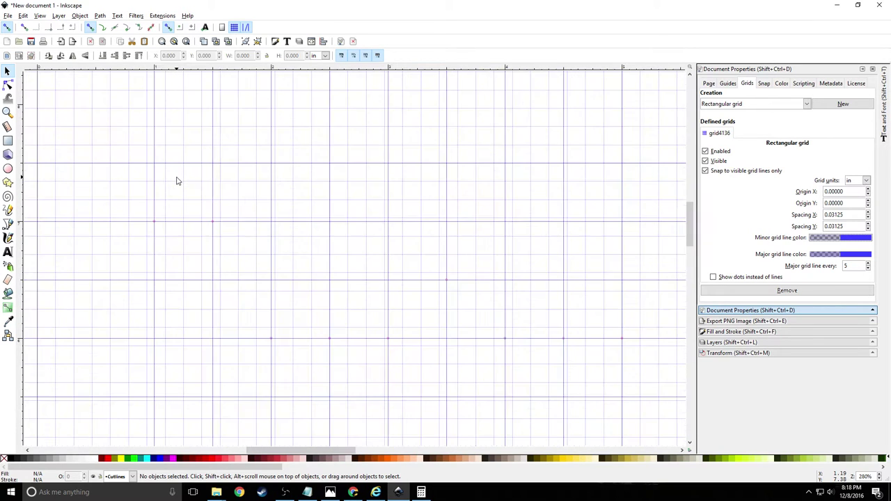
scroll(177, 181, up, 3)
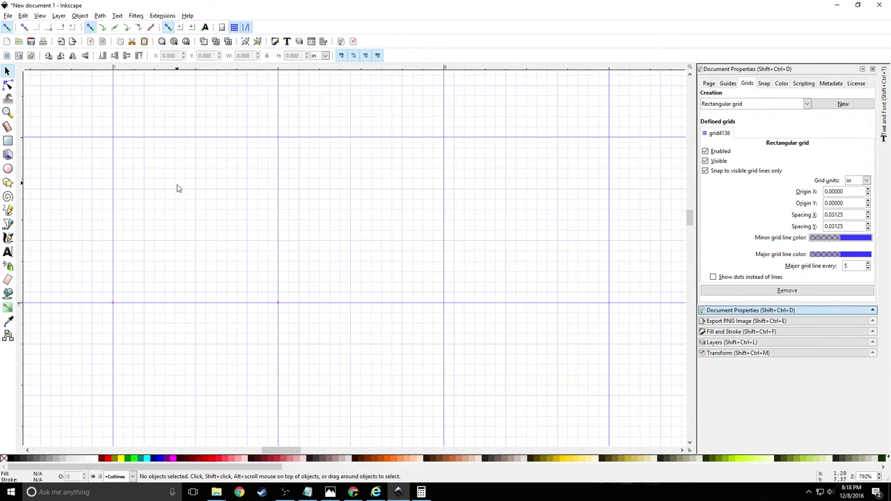
scroll(177, 190, down, 2)
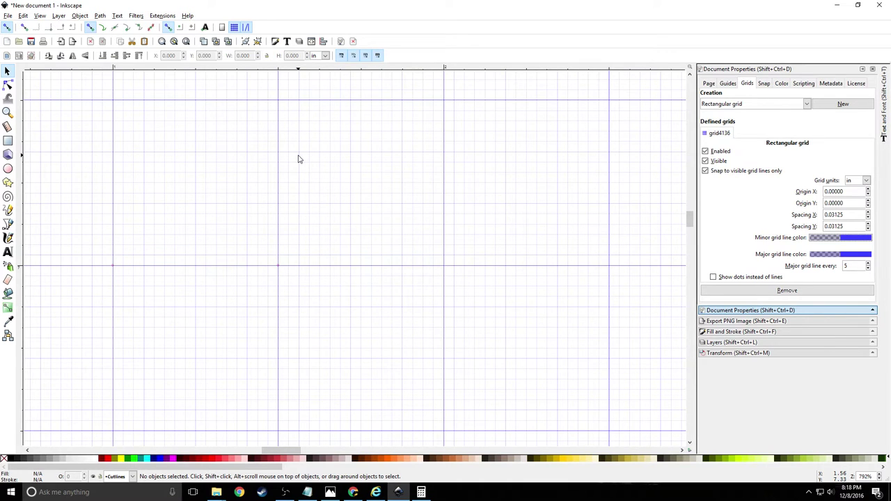
ctrl+scroll(300, 157, down, 1)
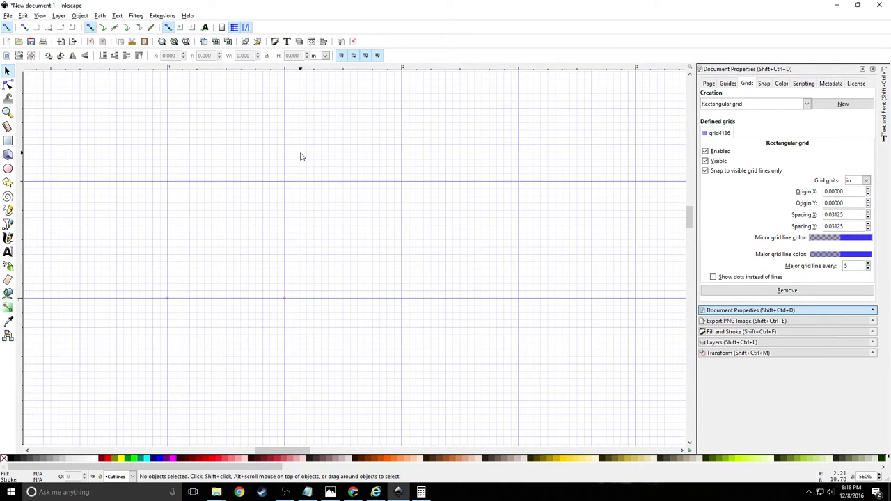
ctrl+scroll(300, 157, down, 1)
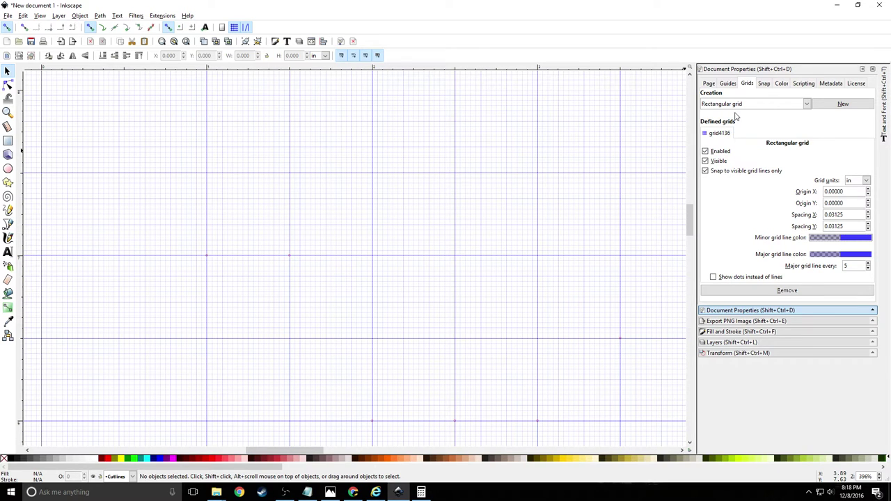
Draw a vertical Bezier line 0.125 in long on the 1 in guide, just above the 7.5 in guide, on the Cutlines layer
click(725, 342)
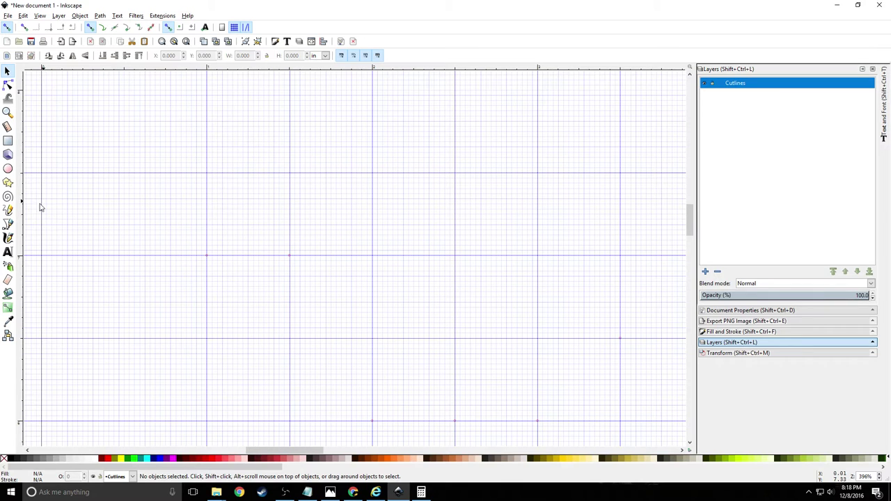
click(235, 30)
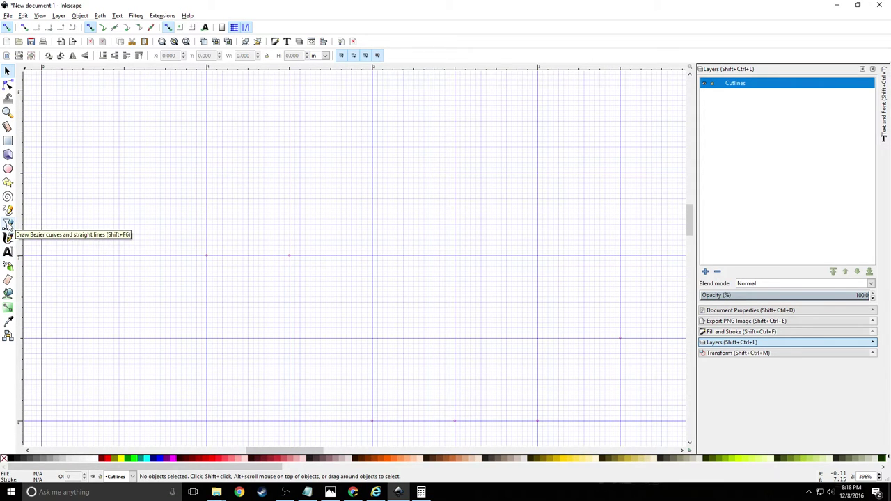
click(8, 224)
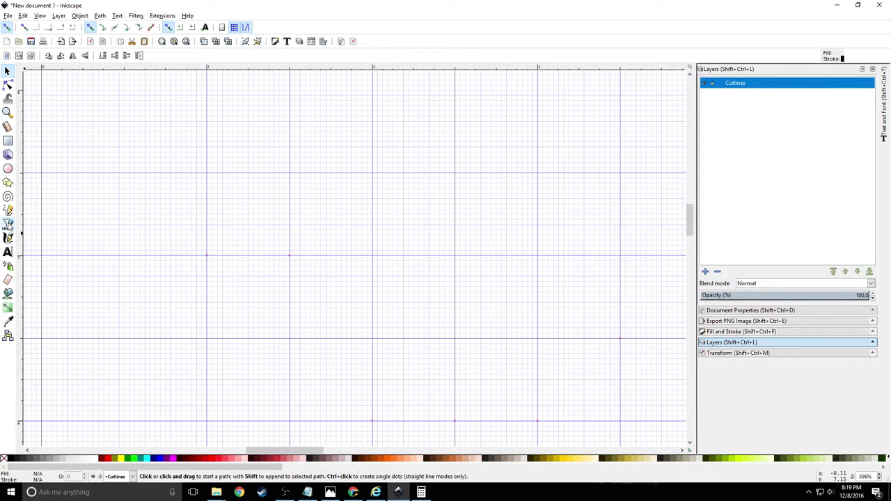
click(208, 168)
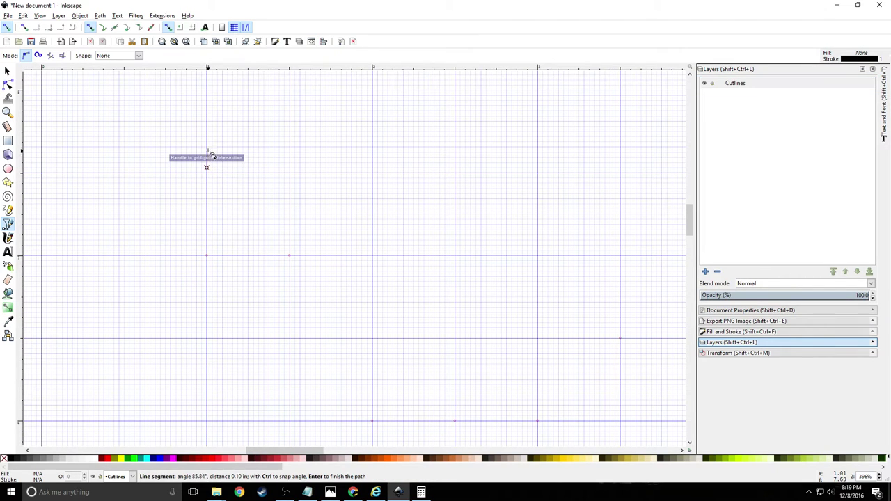
double_click(207, 148)
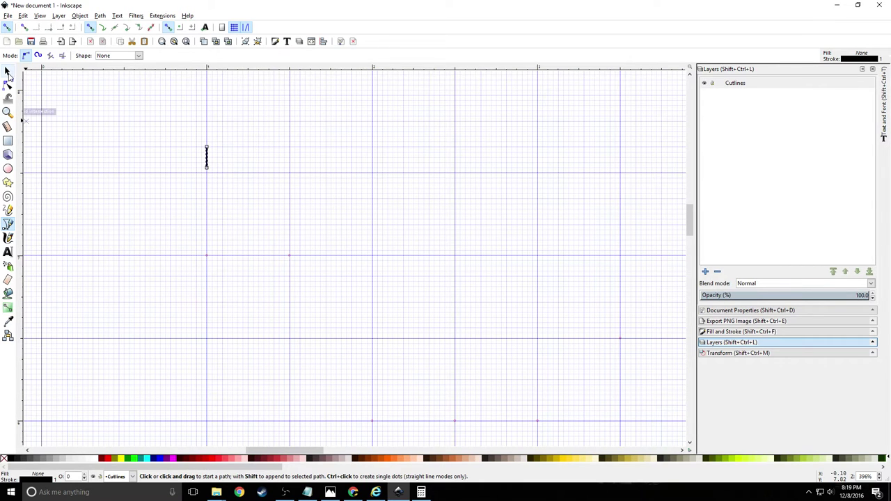
click(7, 72)
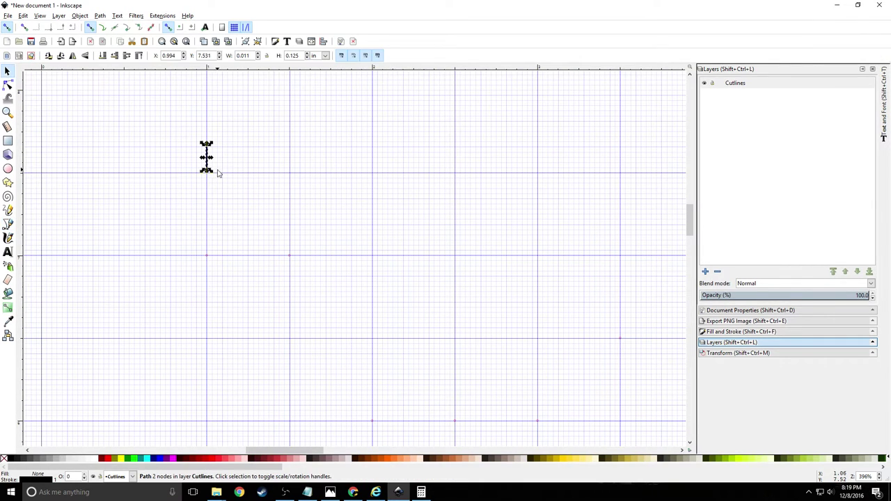
Set the short cut line's stroke width to 0.2 px and deselect it
click(744, 333)
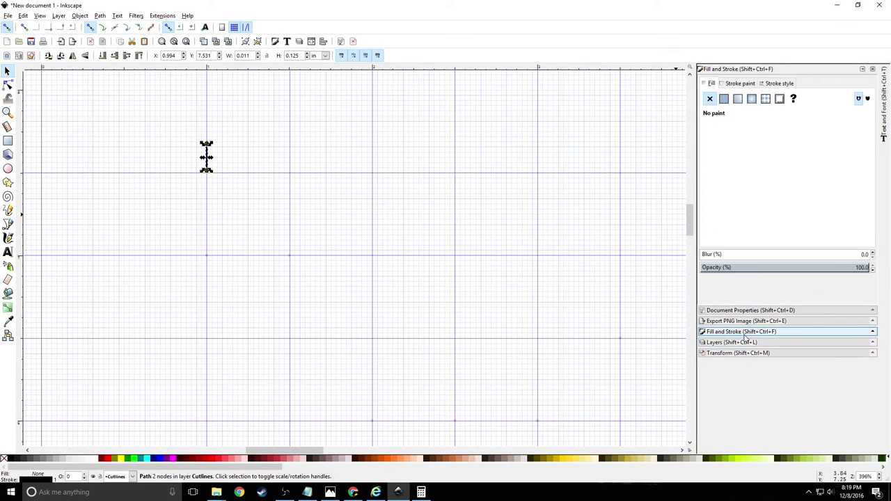
click(779, 84)
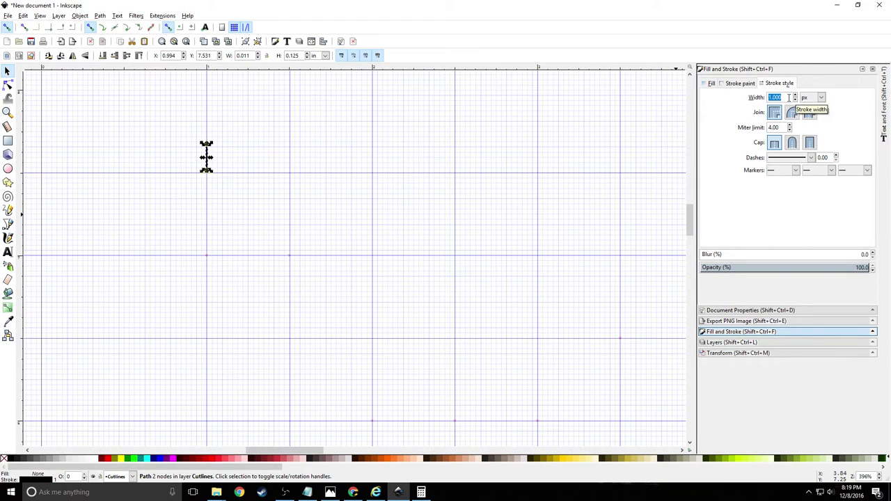
text(.1)
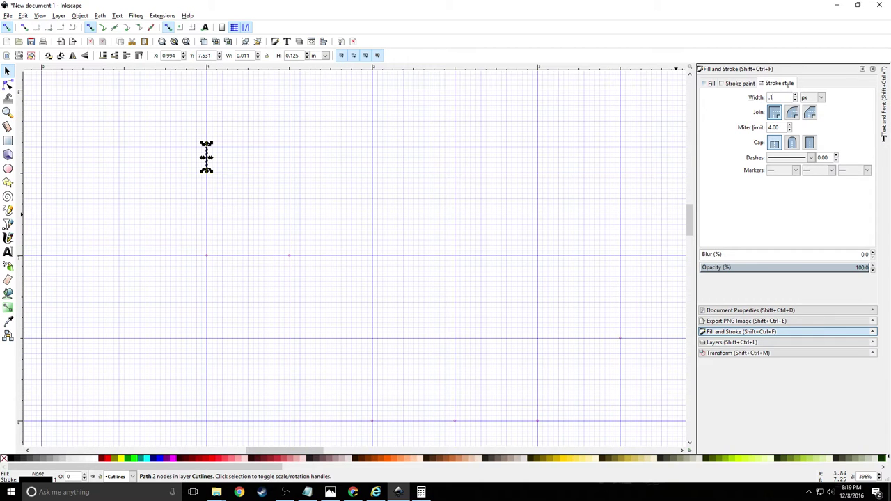
key(Return)
click(160, 123)
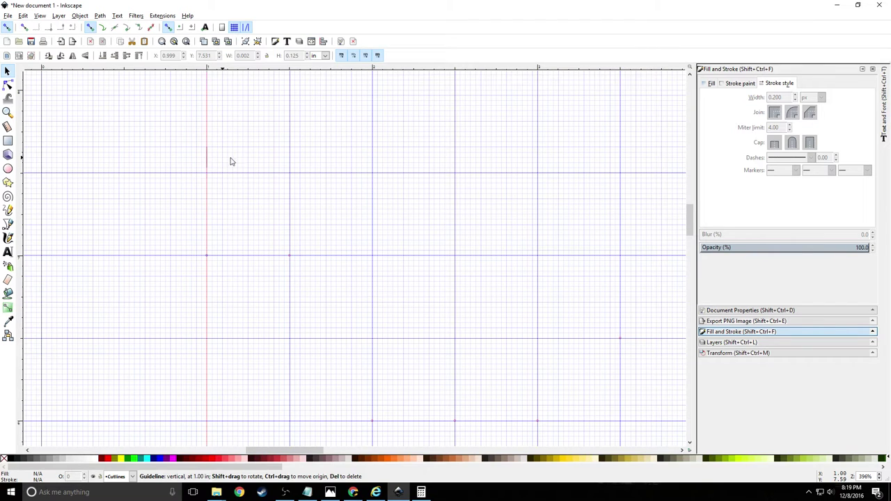
Set the short cut line's stroke width to 0.5 px and deselect it
click(207, 164)
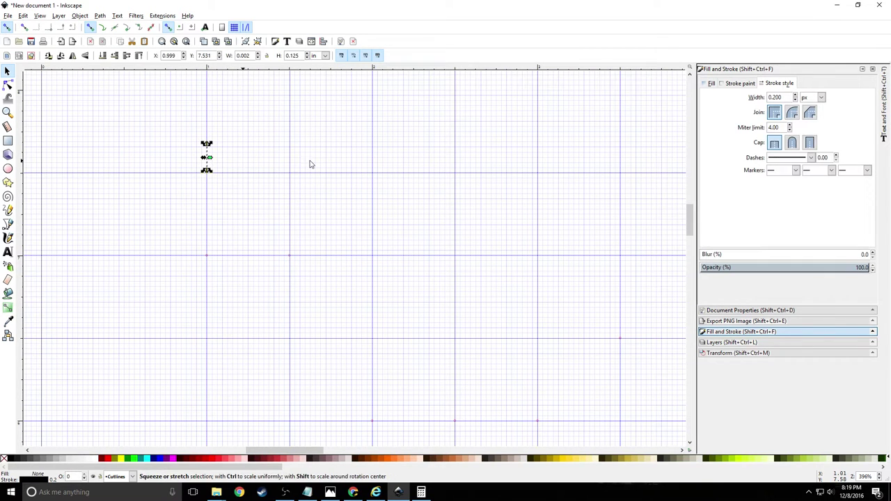
drag(789, 96, 740, 97)
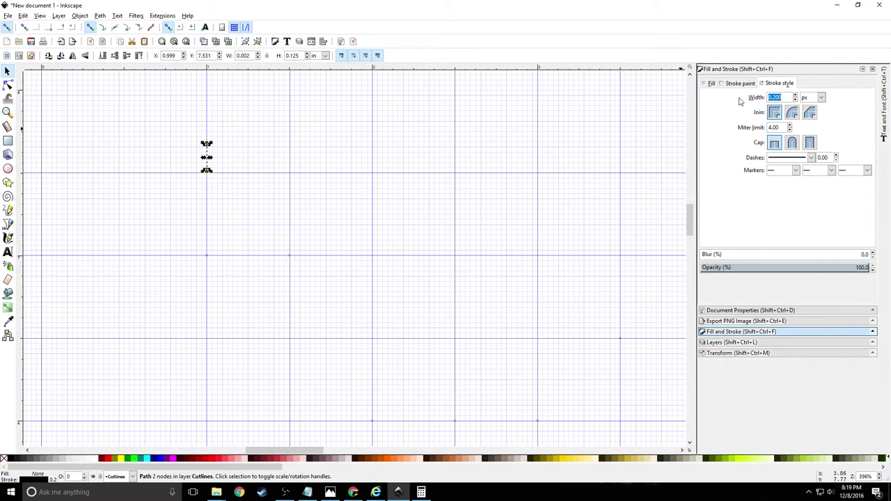
text(0.5)
key(Return)
click(275, 148)
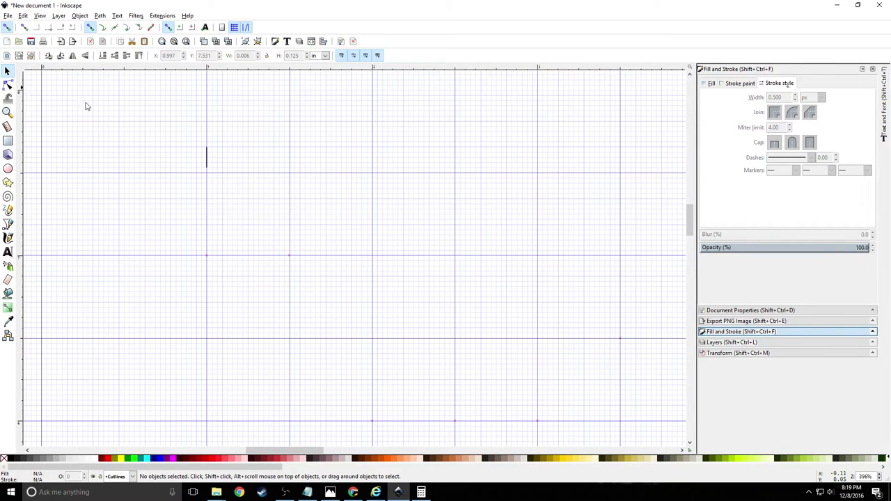
Copy the cut line and paste copies above the counter block on the vertical guides at 1.5, 2, 2.5, 3, 3.5, 4 and 4.5 in
click(207, 160)
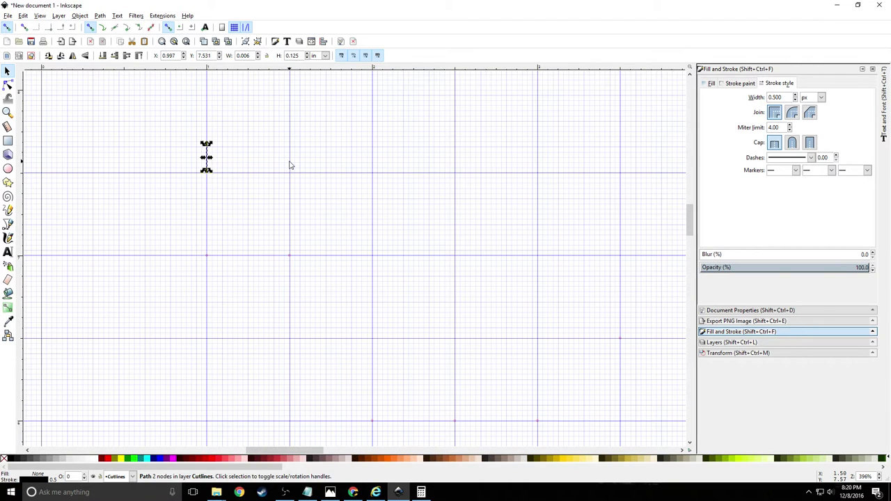
drag(206, 157, 289, 164)
key(ctrl+v)
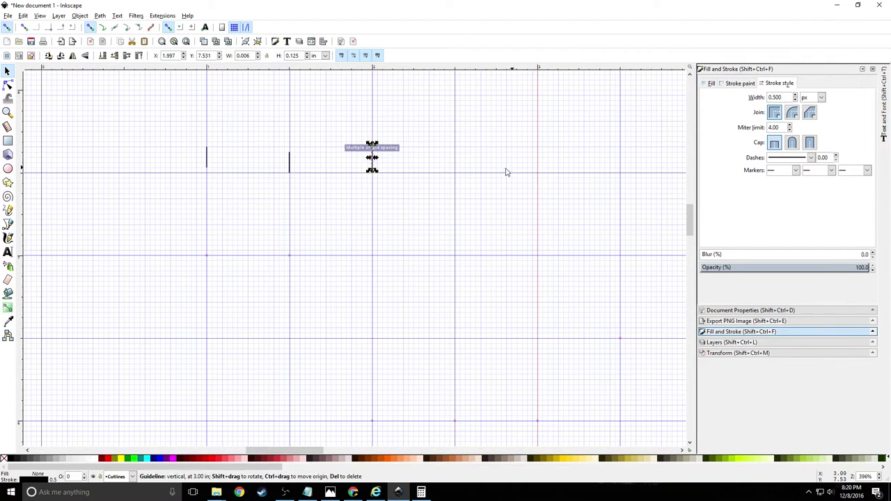
key(ctrl+v)
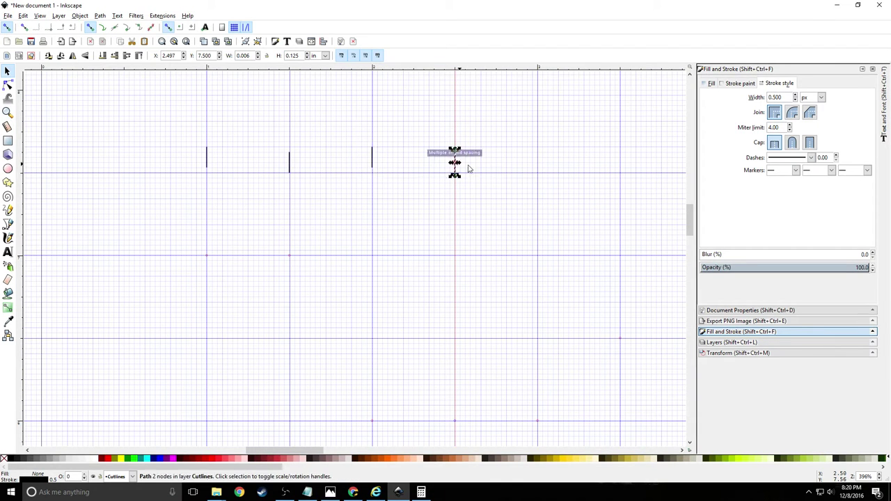
key(ctrl+v)
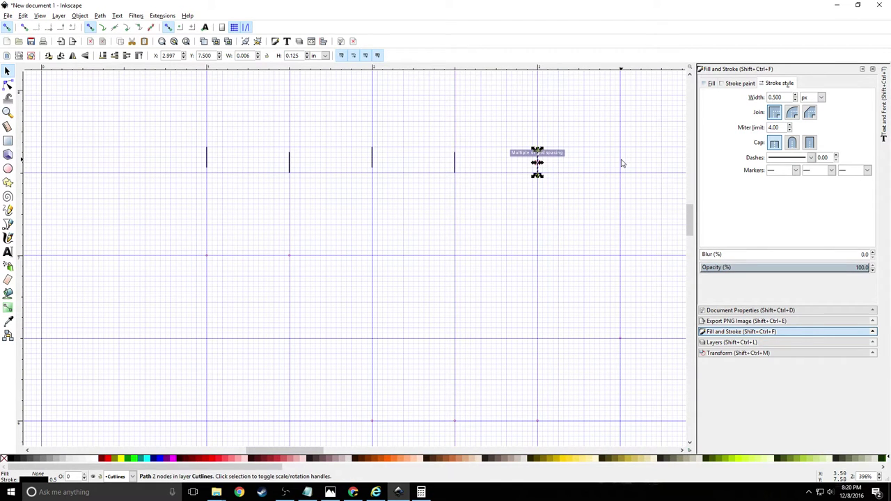
key(ctrl+v)
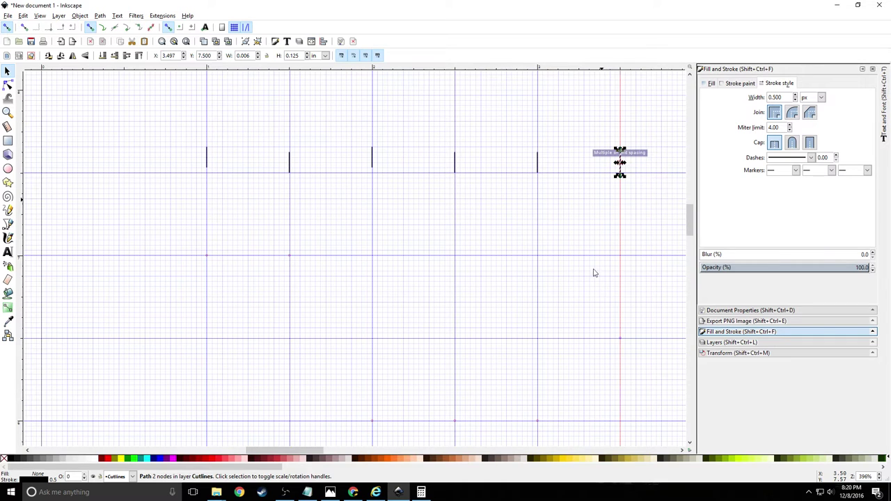
drag(301, 456, 319, 456)
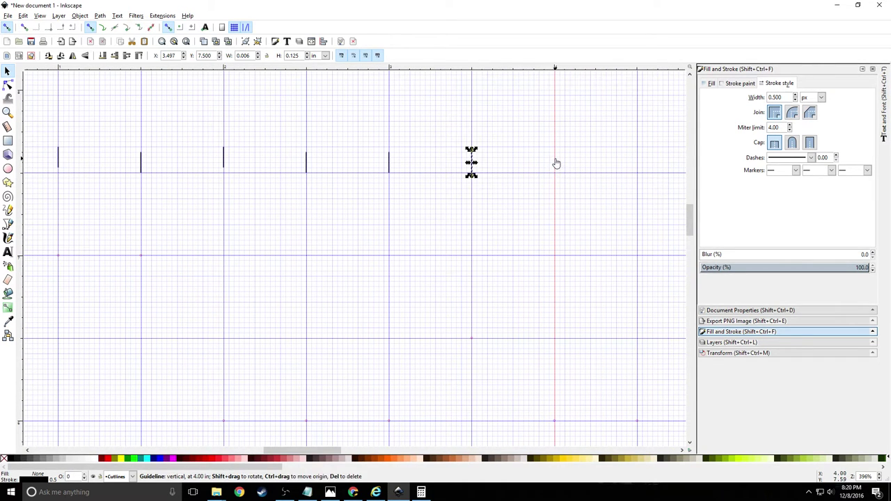
key(ctrl+v)
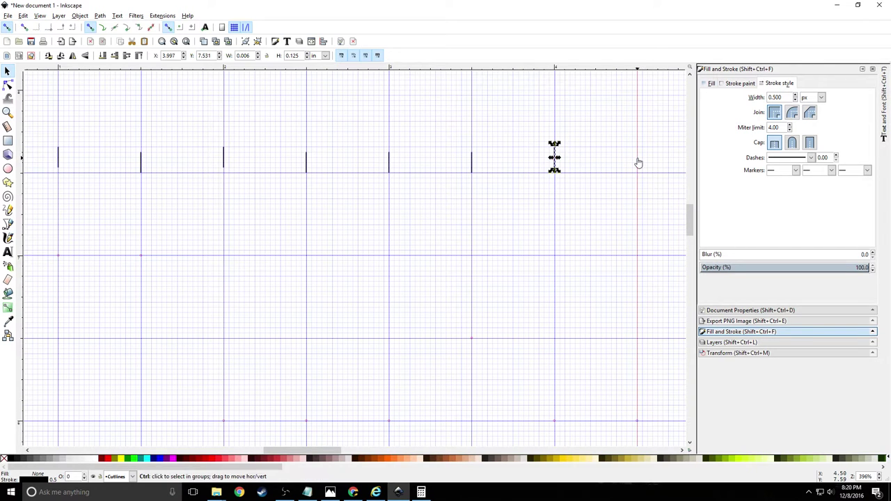
key(ctrl+v)
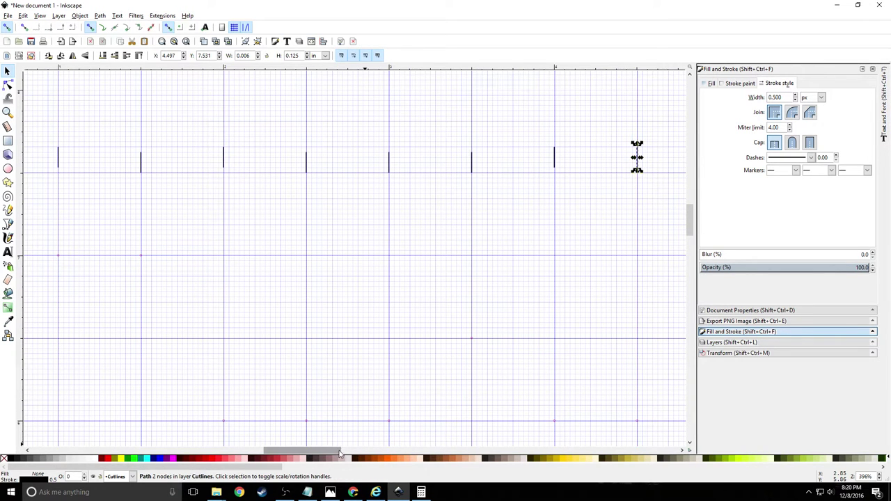
Paste another copy of the cut line above the counter block on the 5 in vertical guide and deselect it
drag(335, 455, 359, 454)
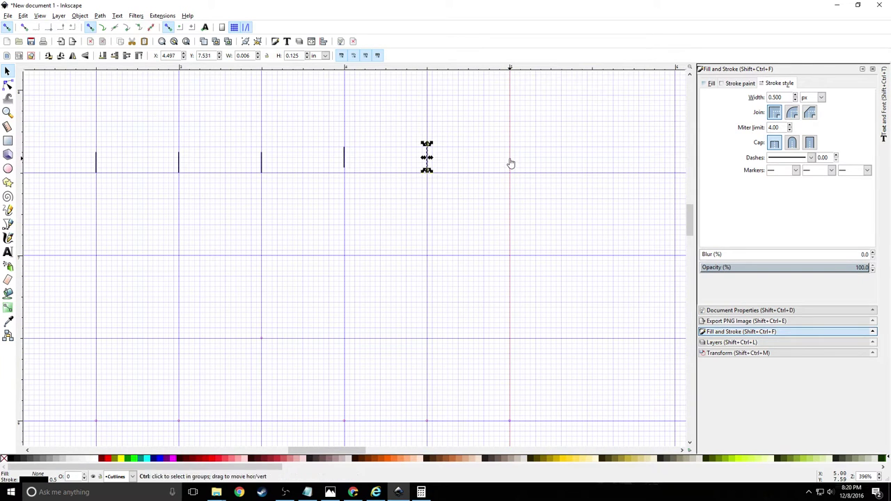
key(ctrl+v)
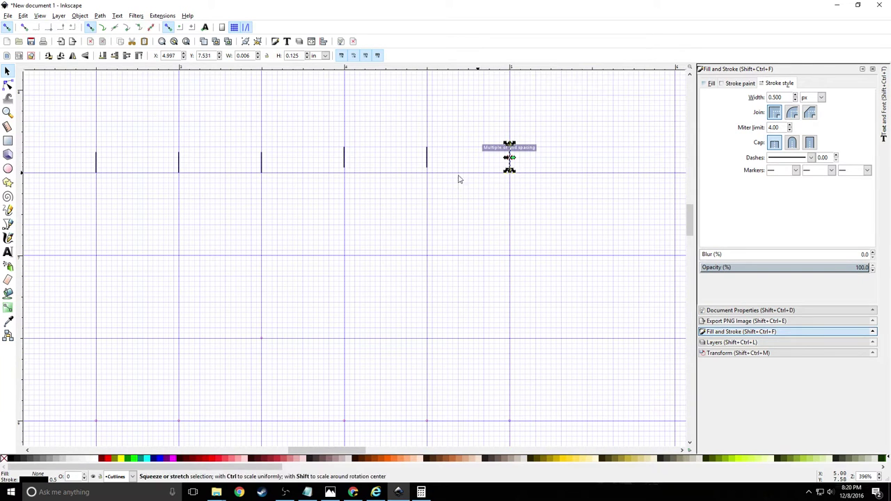
click(335, 119)
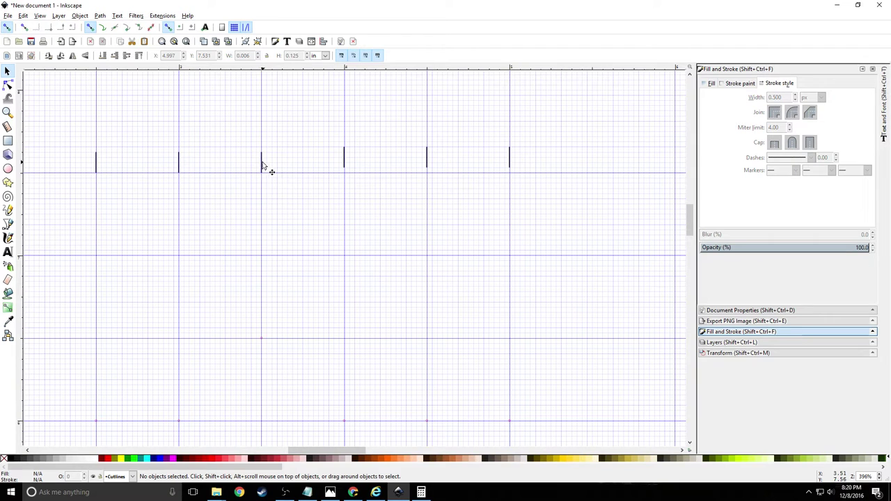
Enable bounding box snapping and try to move the cut mark on the 1.5 in guide level with its neighbours
drag(347, 450, 324, 450)
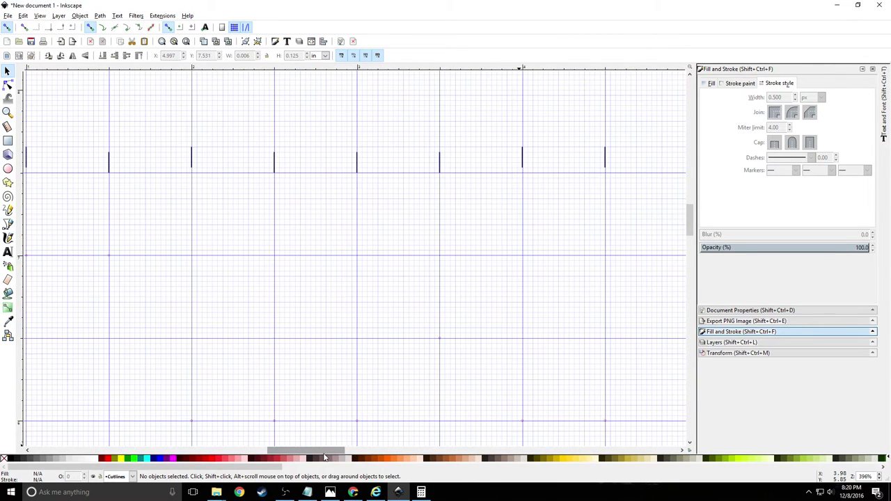
click(110, 164)
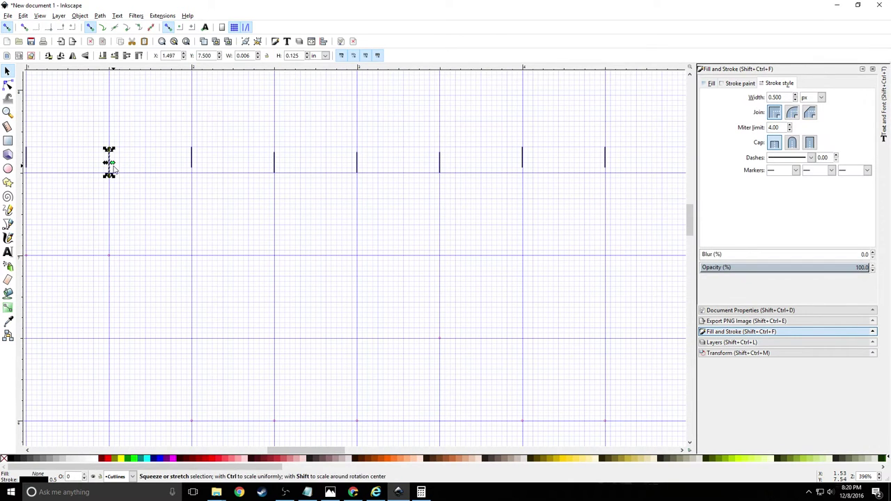
scroll(114, 168, up, 4)
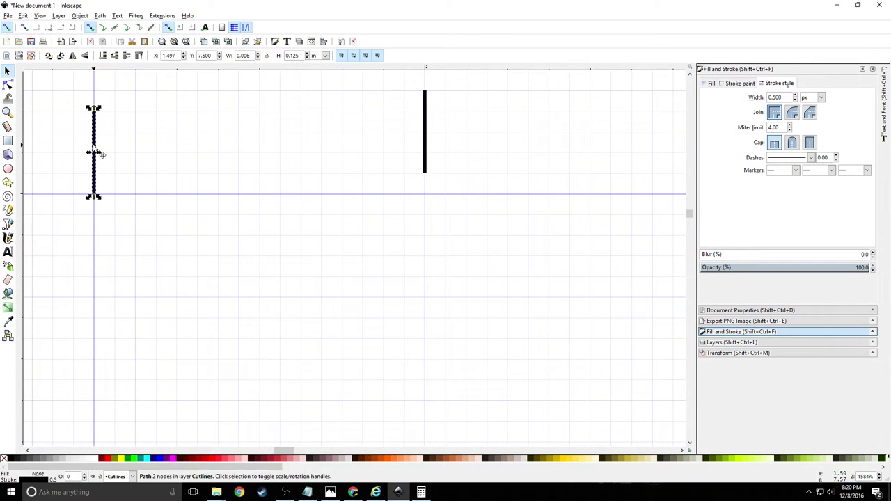
drag(101, 151, 89, 126)
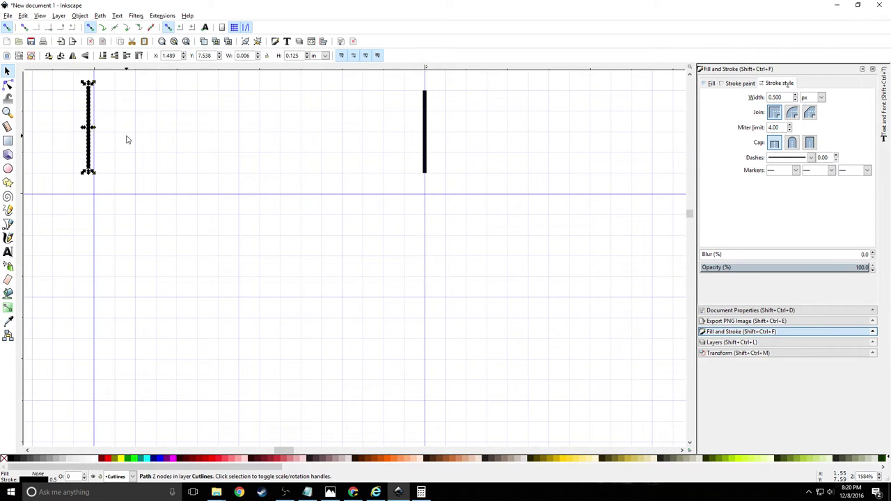
click(25, 27)
drag(96, 121, 160, 120)
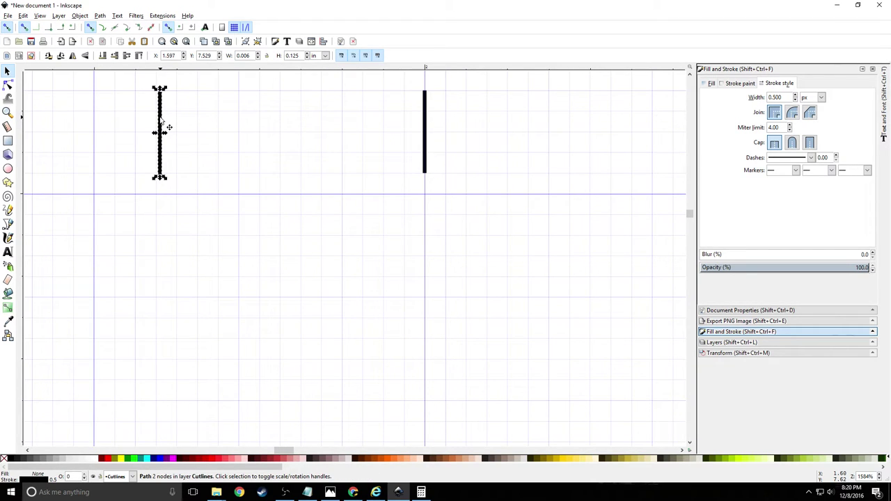
Replace the misplaced cut mark with a pasted copy on the 1.5 in guide at Y 7.531 in
key(Delete)
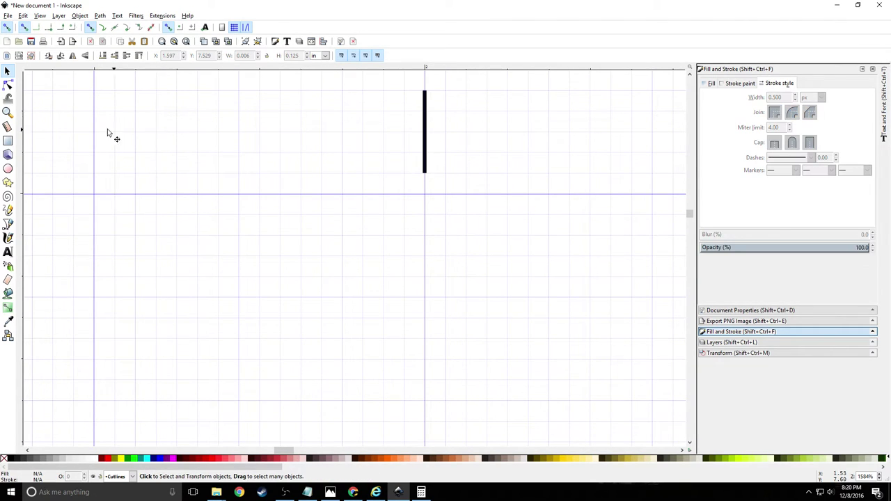
key(ctrl+z)
key(ctrl+z)
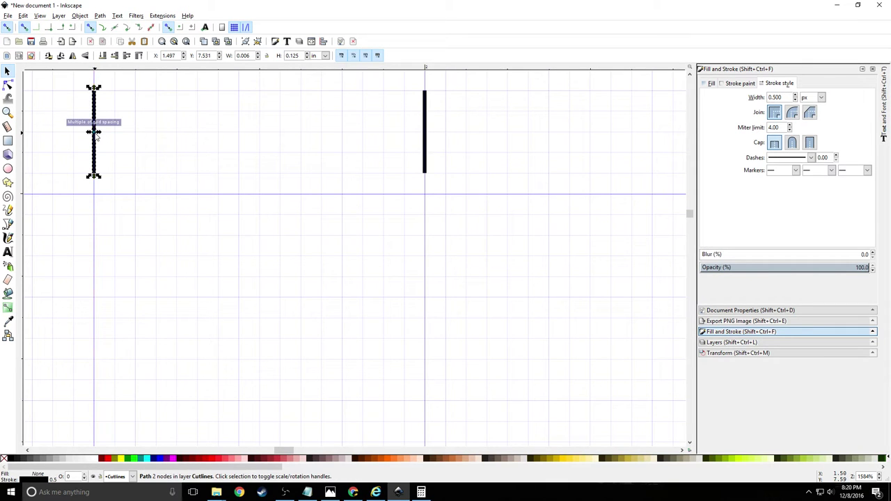
Replace the three low cut marks on the 2.5, 3 and 3.5 in guides with copies at Y 7.531 in and deselect them
ctrl+scroll(374, 202, down, 2)
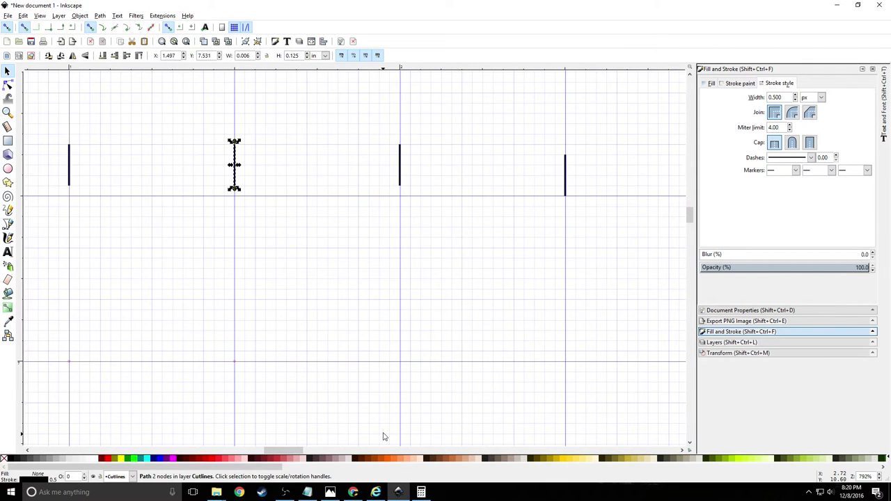
drag(292, 454, 324, 452)
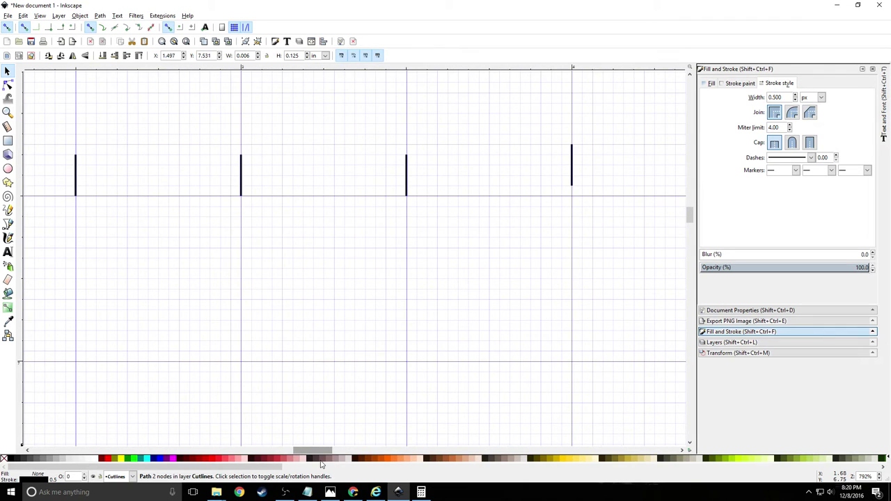
drag(59, 143, 434, 231)
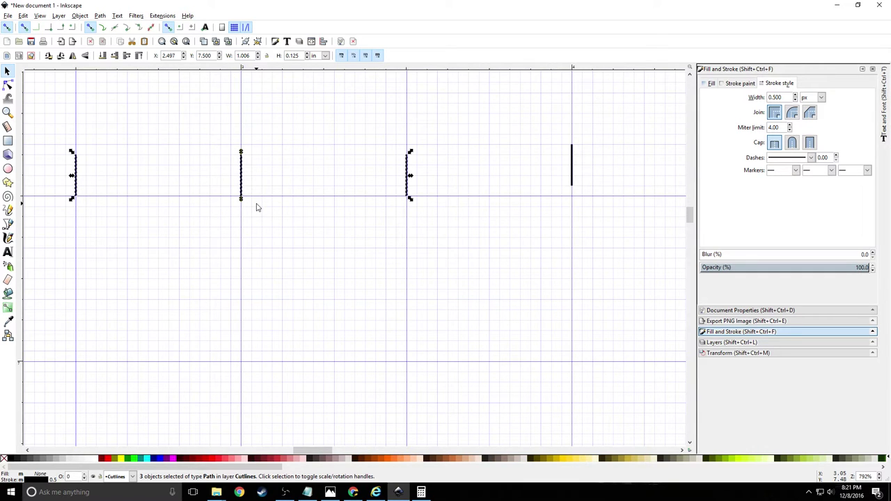
click(109, 135)
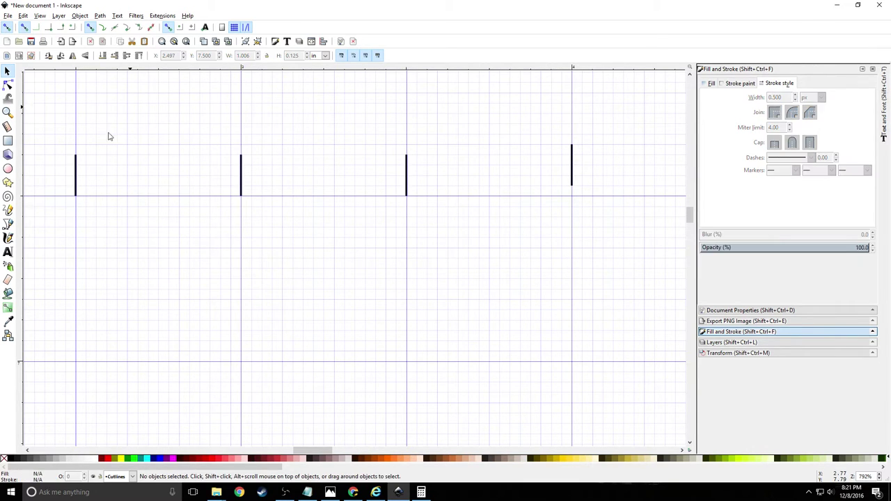
drag(51, 126, 478, 229)
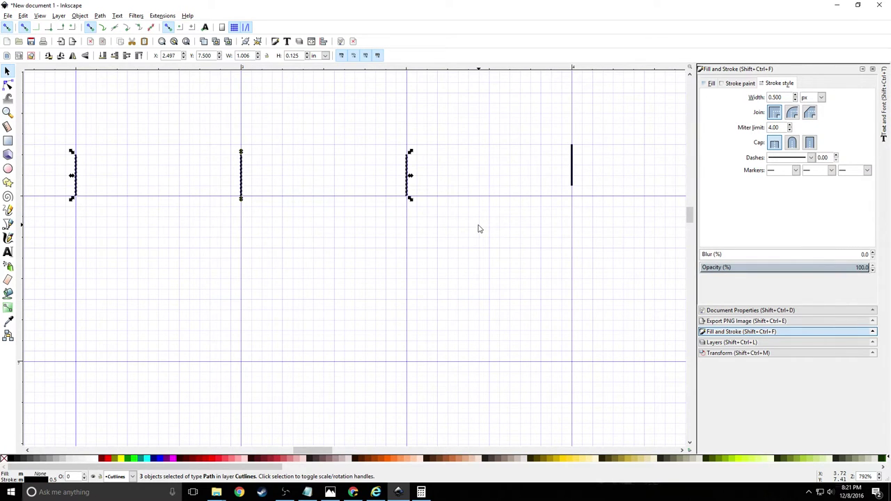
key(Delete)
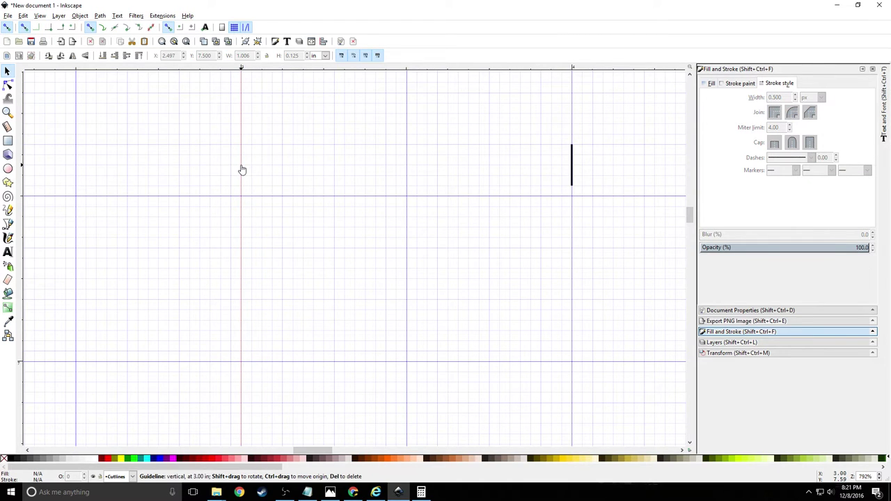
key(ctrl+z)
click(303, 159)
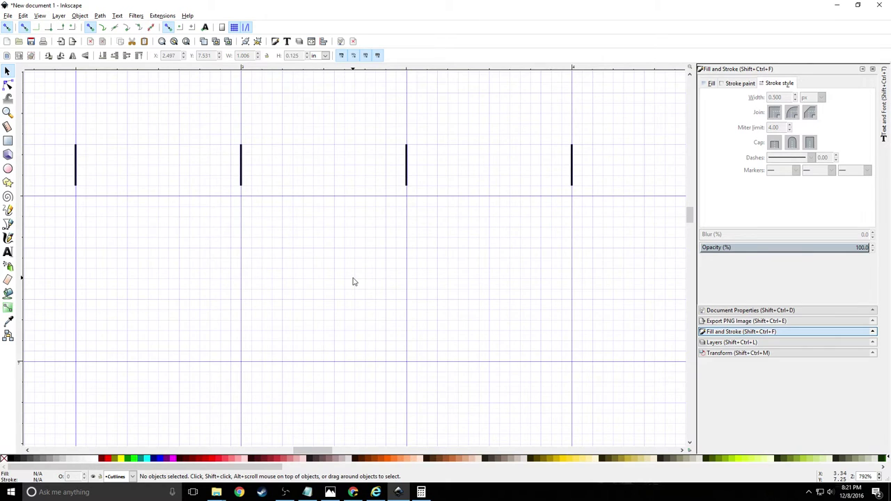
Copy the row of nine cut marks and paste it at Y 7.531 in on the vertical guides from 6 to 10 in
ctrl+scroll(353, 281, down, 3)
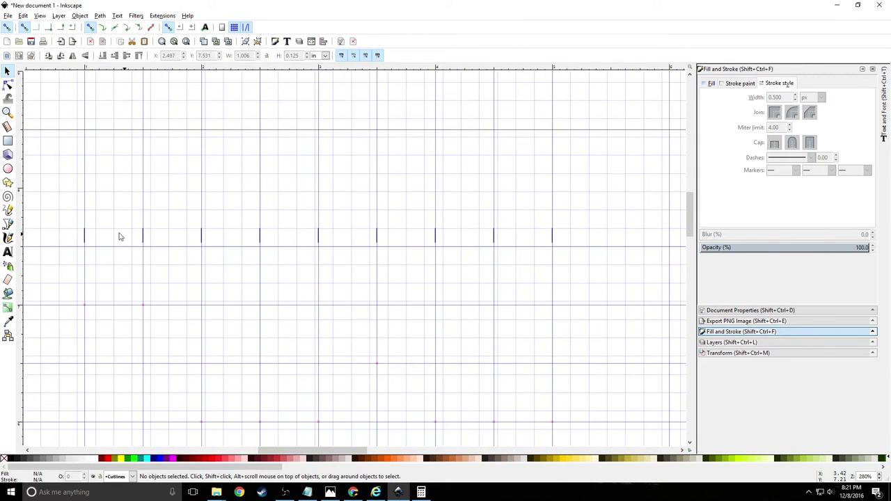
drag(68, 216, 573, 264)
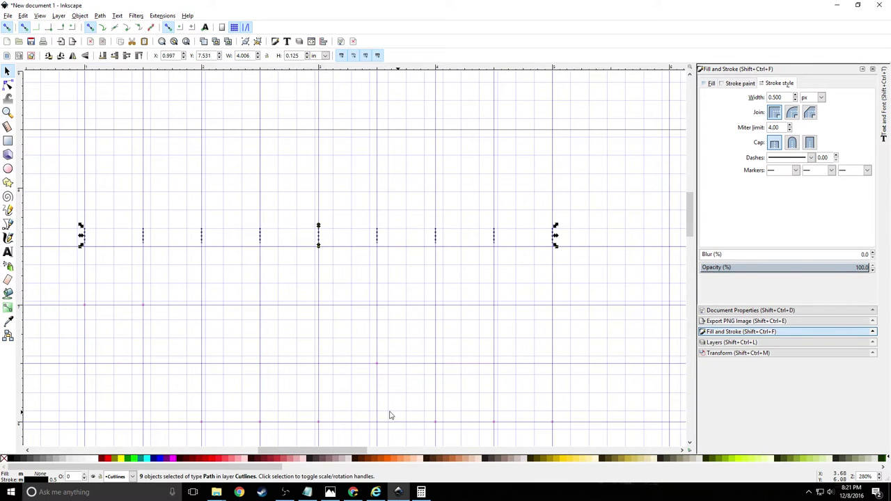
drag(304, 453, 396, 459)
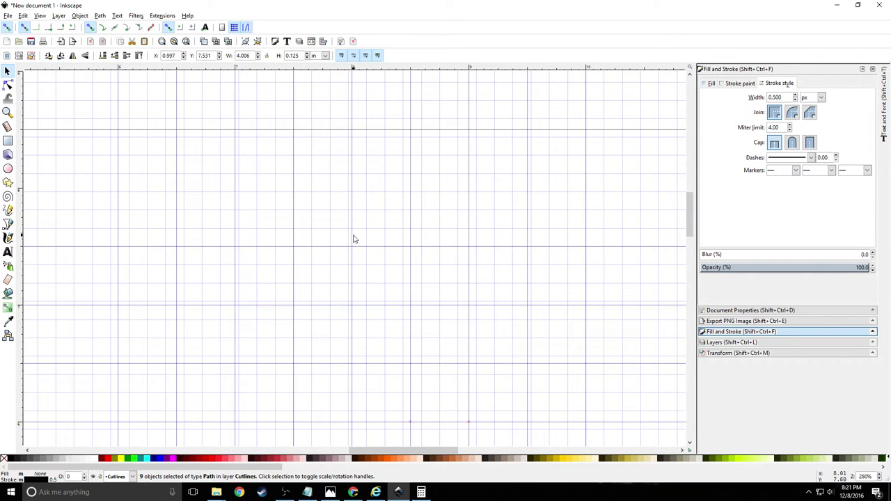
key(ctrl+v)
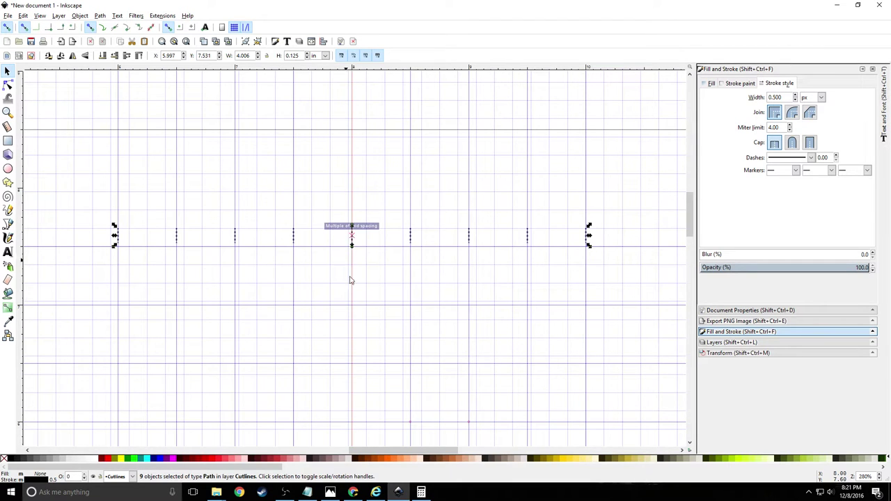
Paste the row of cut marks just below the 5 in horizontal guide, spanning 6 to 10 in, at Y 4.781 in
scroll(357, 300, down, 4)
scroll(357, 301, down, 3)
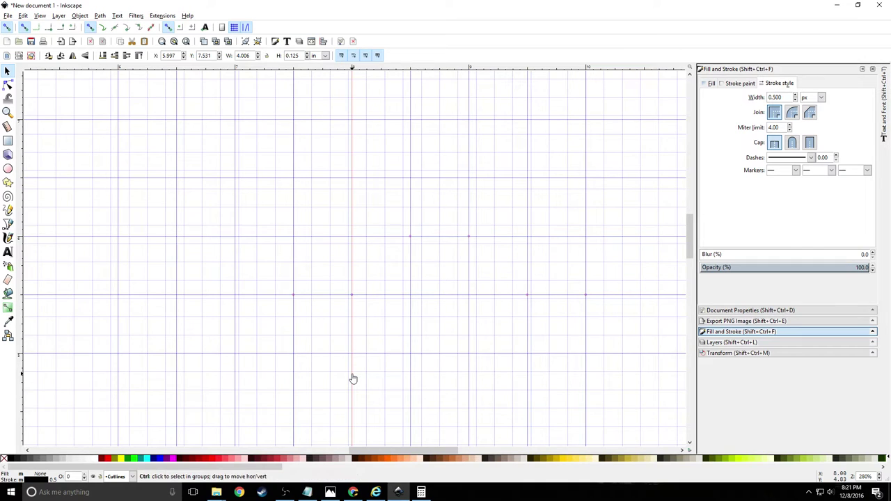
key(ctrl+v)
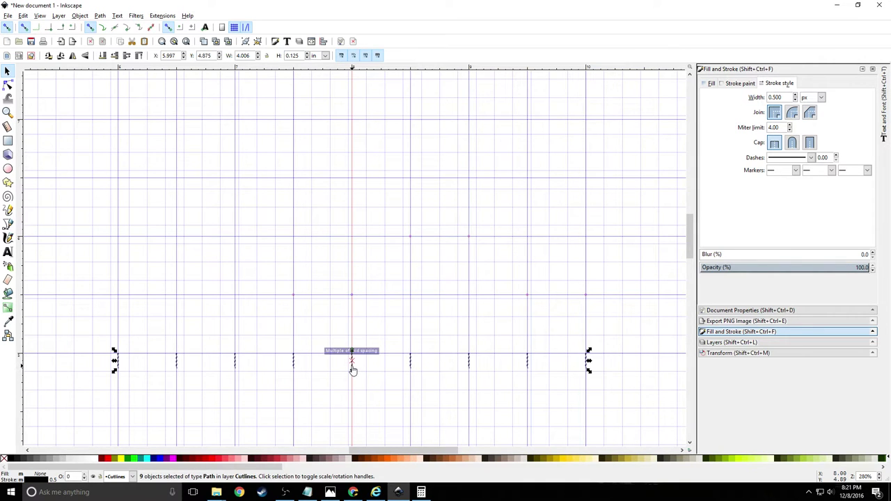
scroll(353, 372, up, 2)
key(ctrl)
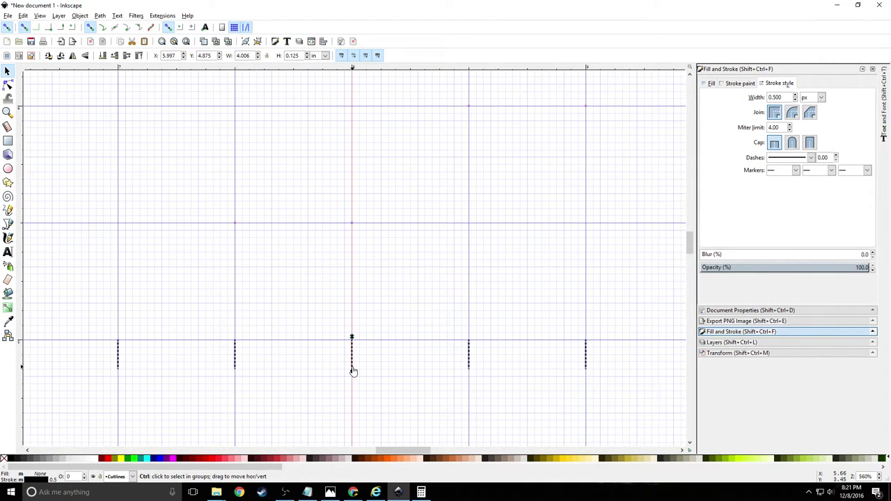
key(ctrl+z)
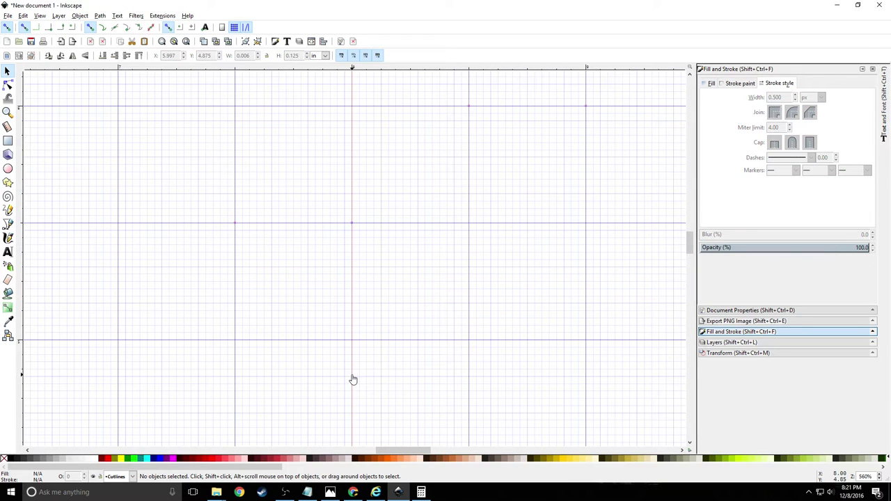
key(ctrl+v)
Paste the 6 to 10 in row of cut marks above the 3.5 in horizontal guide and again below the 1 in guide
scroll(351, 380, down, 8)
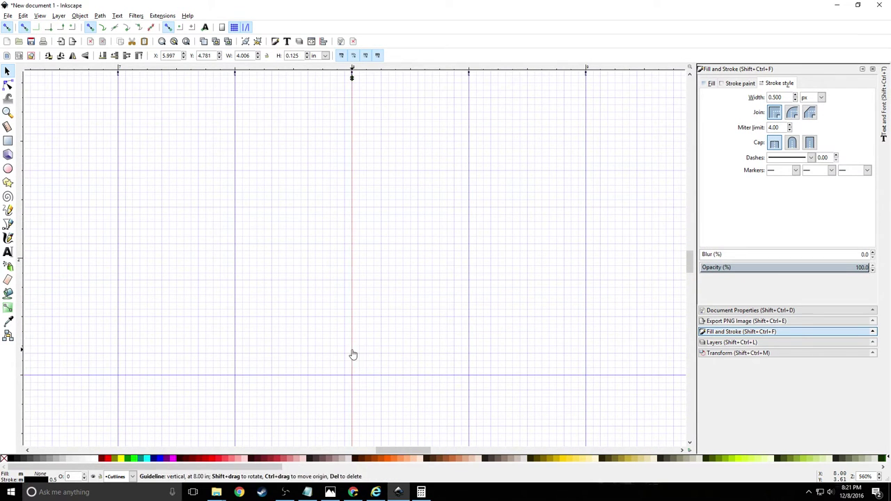
key(ctrl+v)
scroll(354, 355, down, 3)
scroll(353, 355, down, 12)
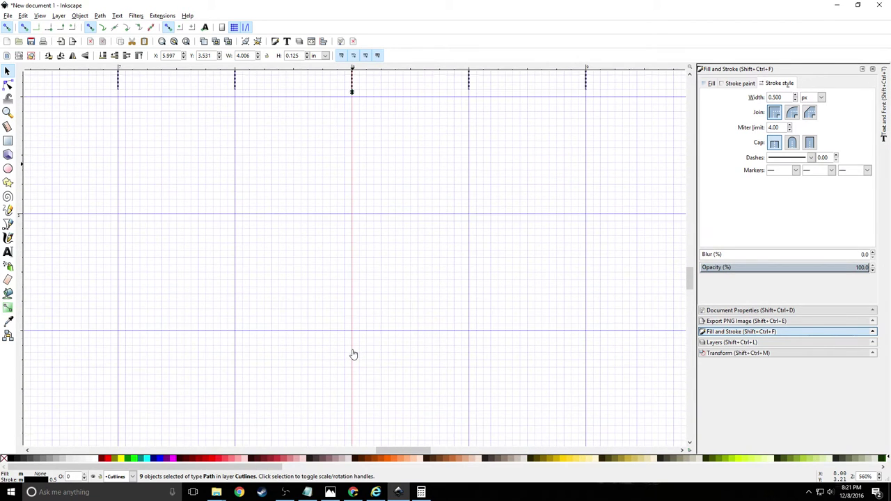
scroll(353, 354, up, 2)
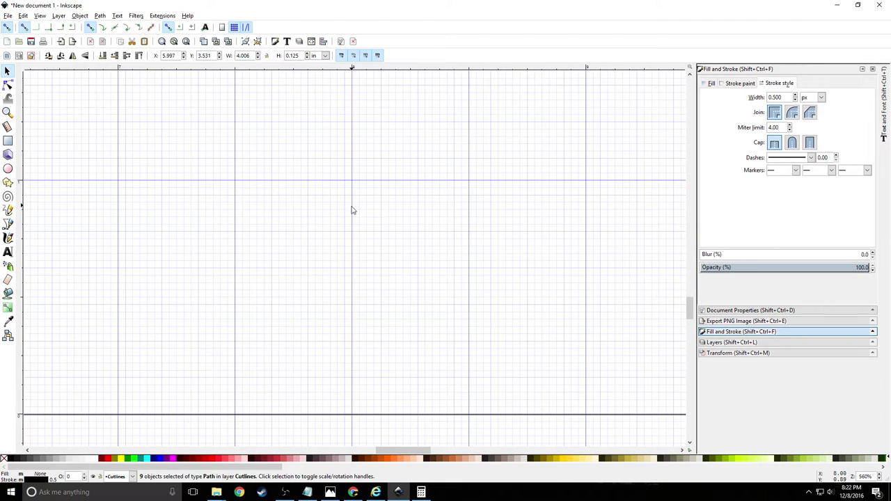
key(ctrl+v)
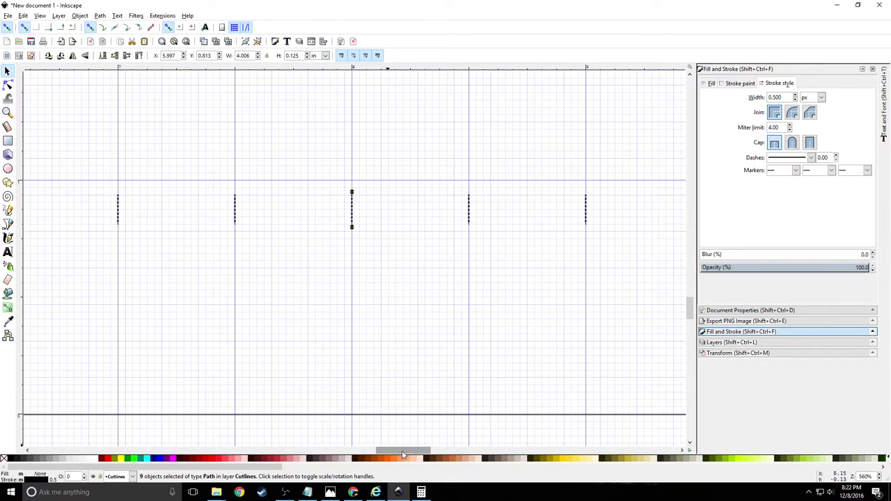
Paste the row of cut marks at Y 0.813 in below the 1 in horizontal guide, spanning 1 to 5 in, and deselect it
drag(403, 451, 328, 451)
scroll(272, 348, down, 3)
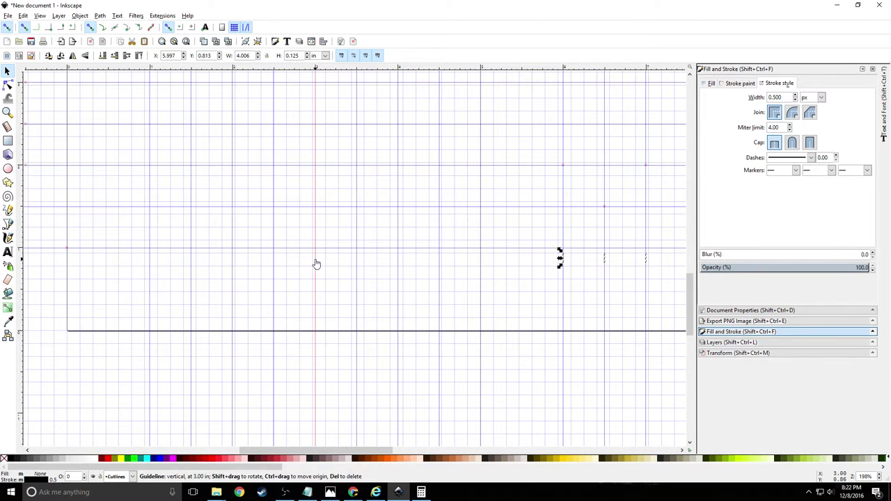
key(ctrl+v)
click(300, 278)
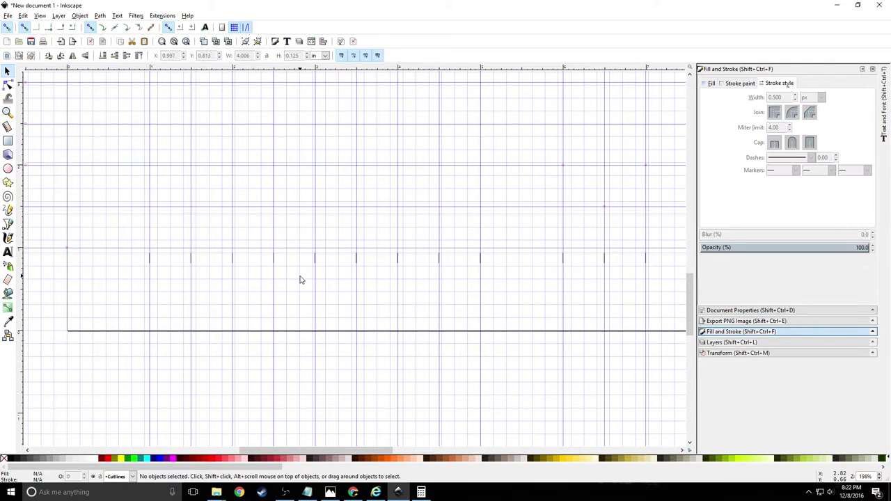
Paste the 1 to 5 in row of cut marks above the 3.5 in horizontal guide and below the 5 in guide, leaving nothing selected
scroll(359, 265, up, 1)
scroll(355, 261, up, 3)
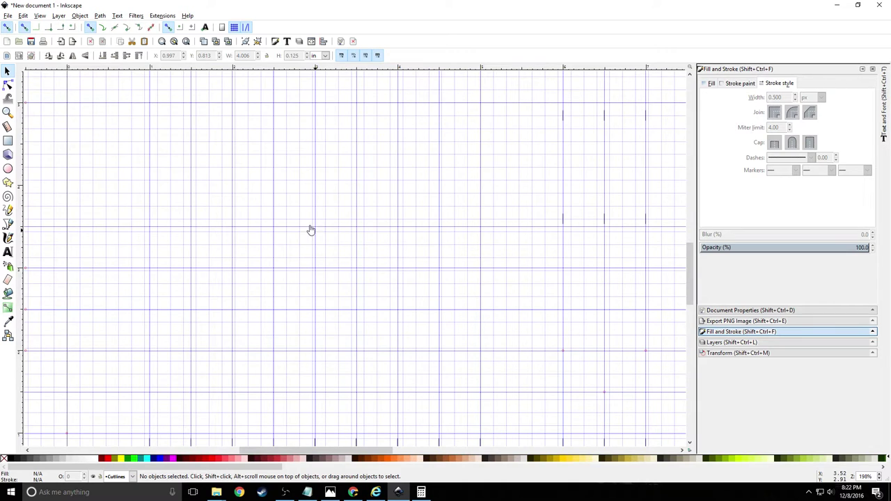
key(ctrl+a)
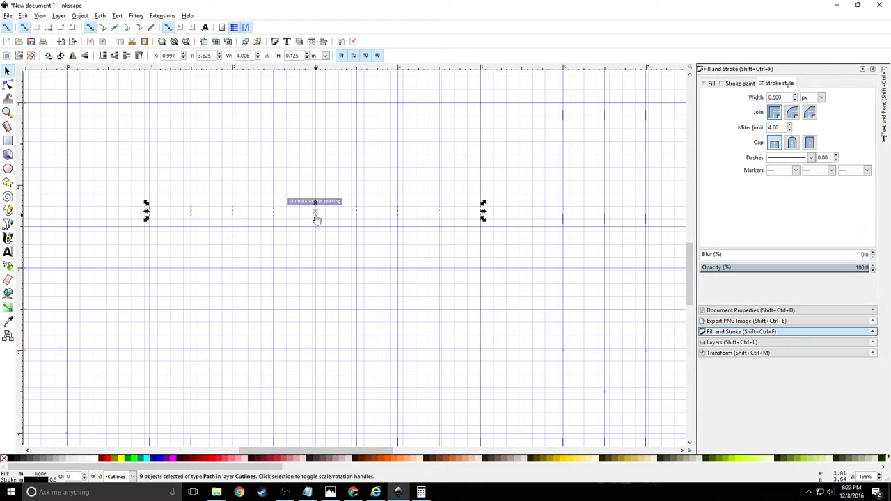
drag(324, 122, 316, 121)
scroll(352, 180, up, 8)
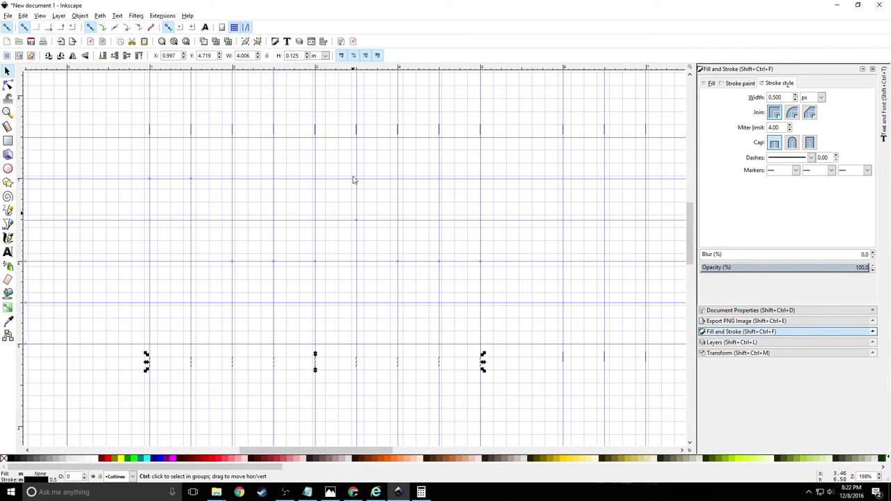
ctrl+scroll(353, 181, down, 2)
scroll(353, 183, up, 2)
click(181, 137)
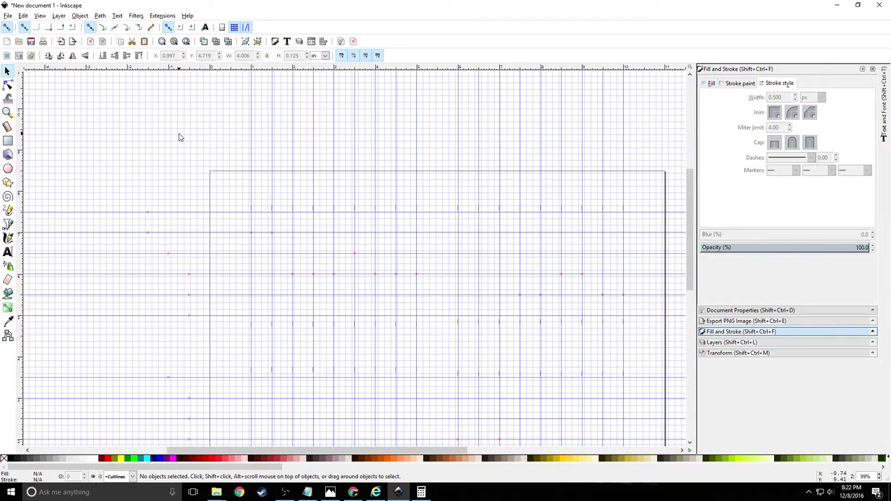
Draw a horizontal cut mark about 0.12 in long on the 7.5 in horizontal guide, ending just before the 1 in vertical guide
key(1)
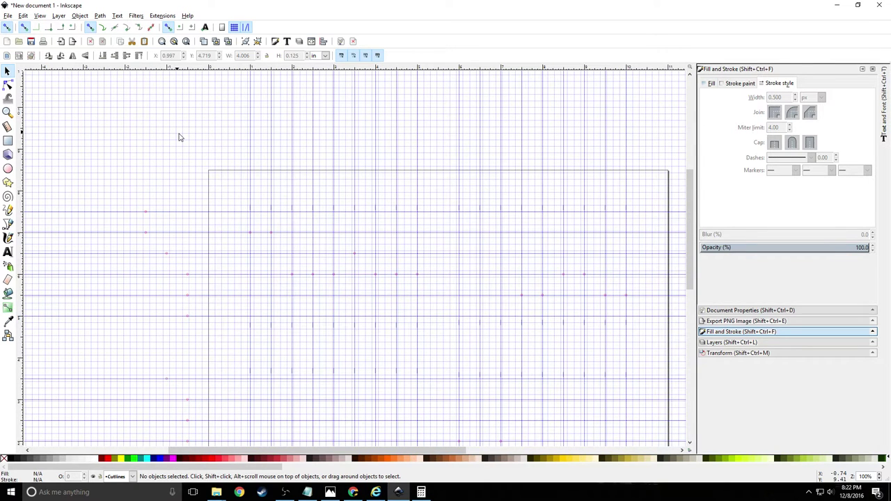
key(minus)
key(minus)
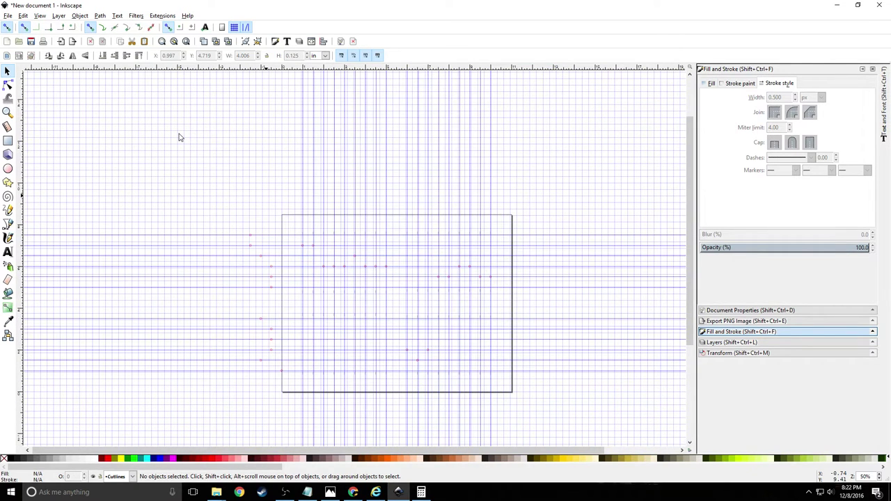
key(6)
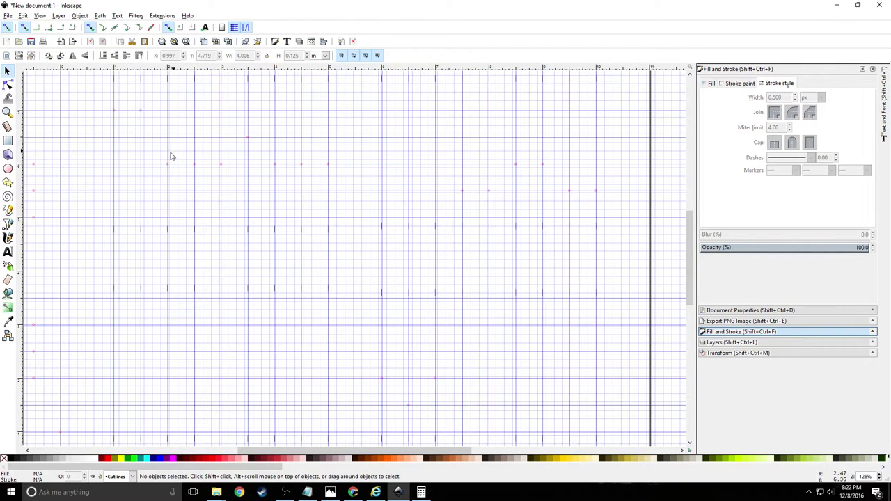
scroll(91, 109, up, 4)
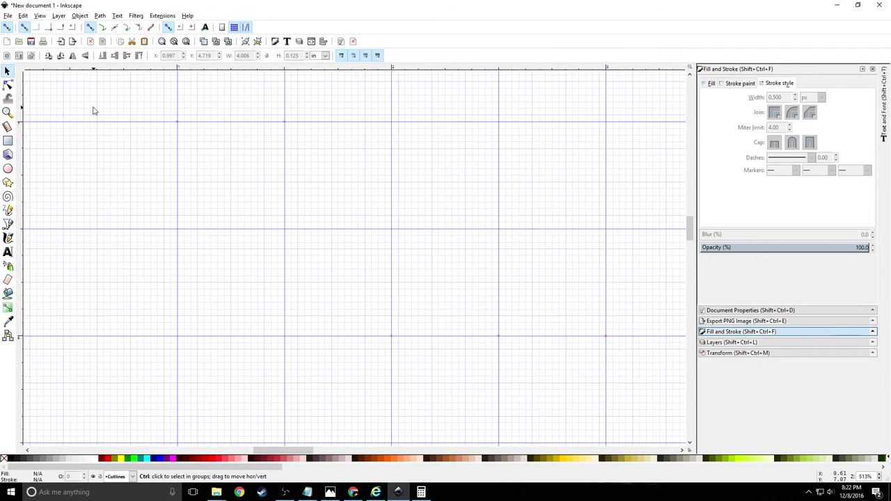
scroll(104, 122, up, 4)
scroll(143, 218, down, 2)
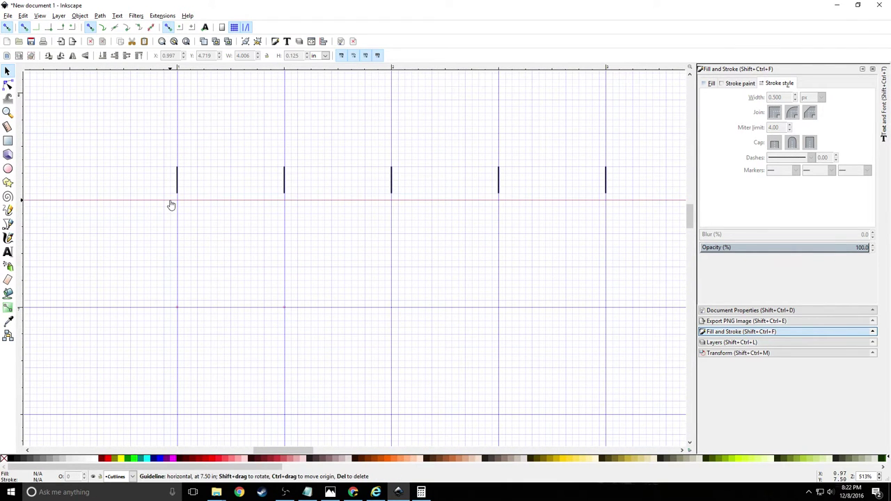
click(9, 226)
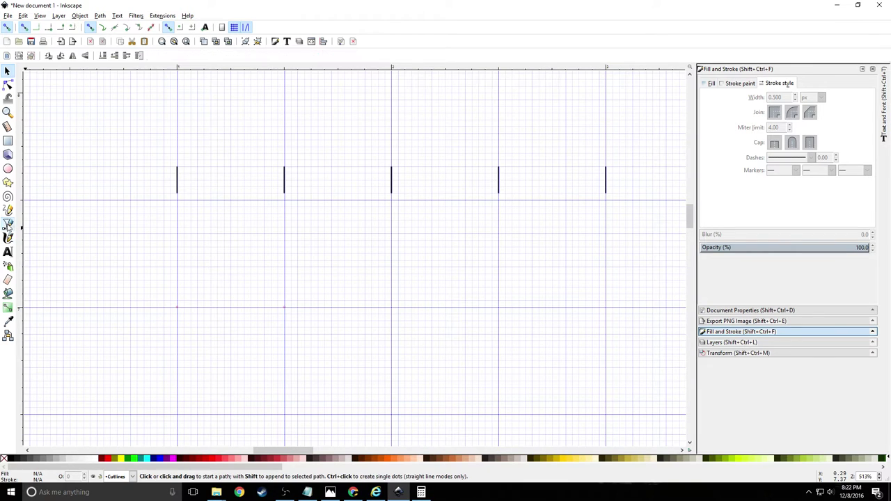
click(174, 204)
click(143, 201)
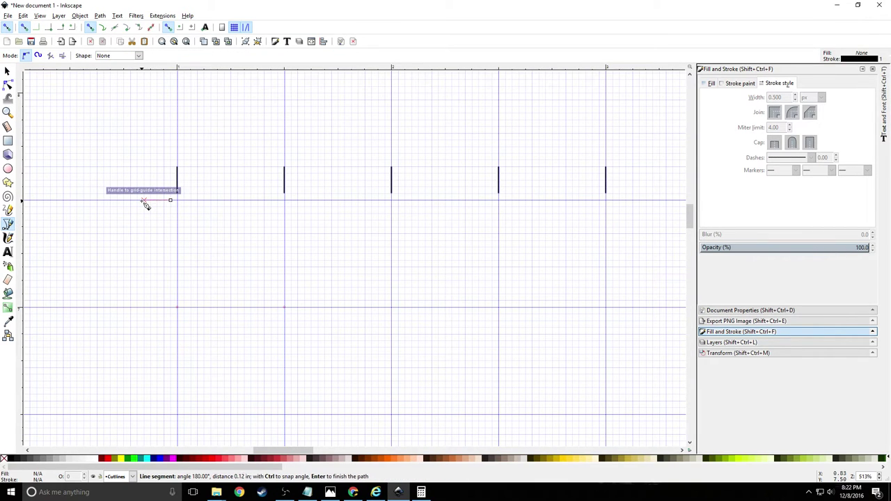
right_click(170, 315)
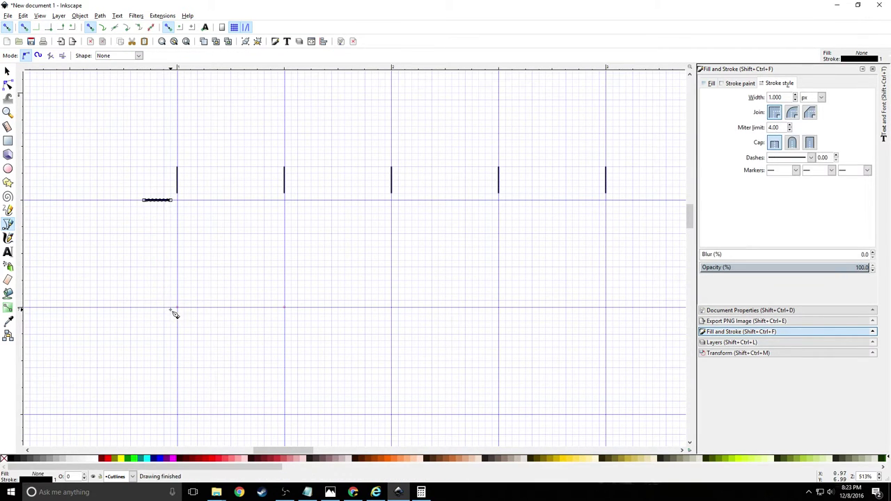
Draw horizontal cut marks beside the 1 in vertical guide on the 7 in guide and, about 0.16 in long, on the 6.5 in guide
click(170, 307)
click(148, 310)
right_click(147, 311)
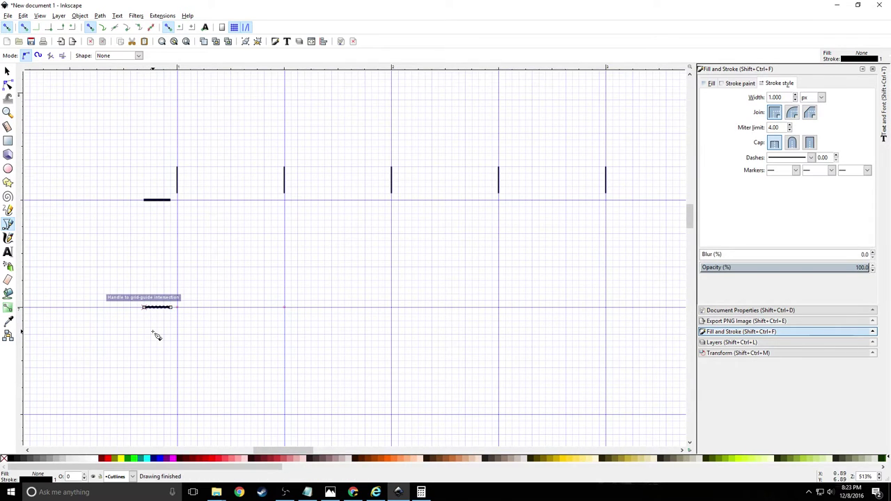
scroll(151, 332, down, 3)
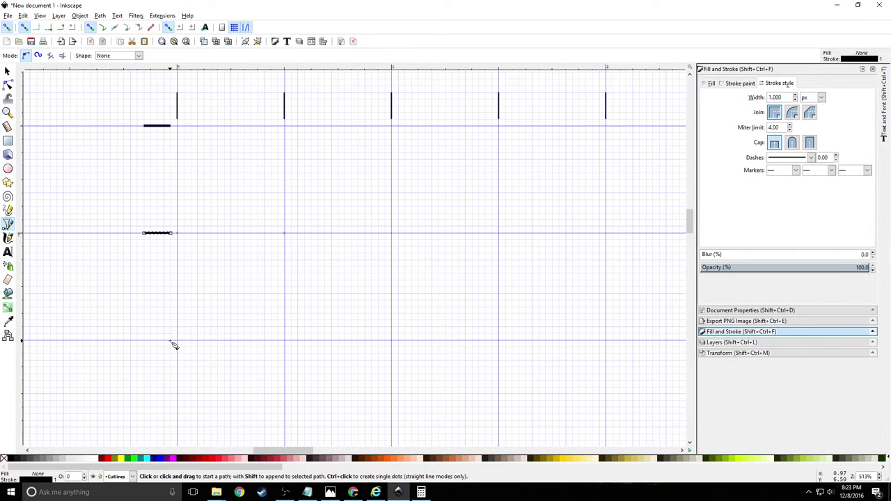
click(170, 342)
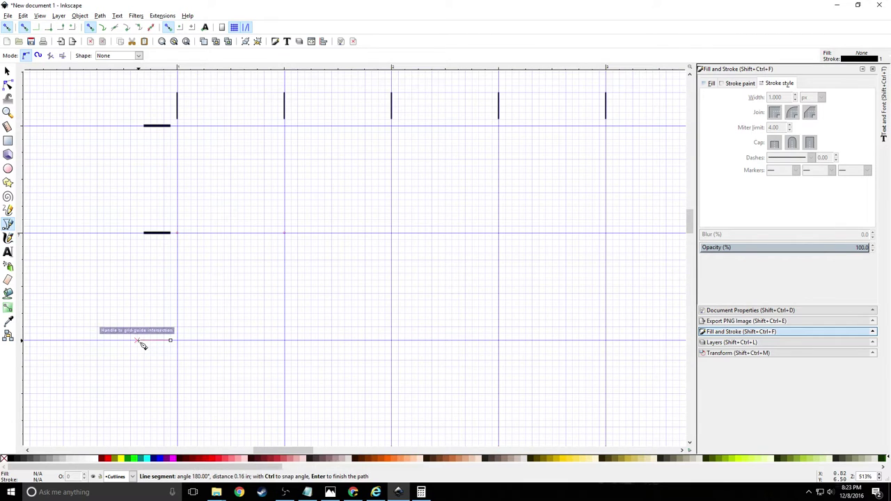
click(138, 342)
scroll(140, 364, down, 1)
key(Return)
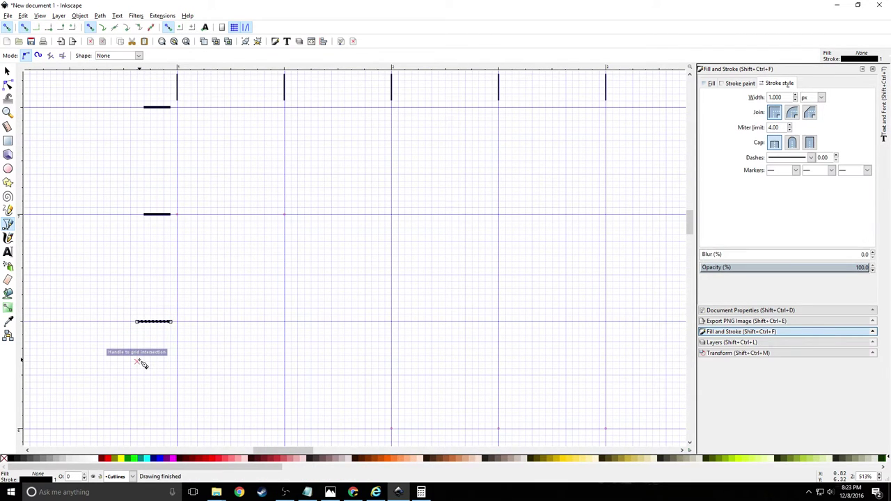
Draw horizontal cut marks about 0.12 in long beside the 1 in vertical guide on the 6 in and 5.5 in guides
scroll(148, 317, down, 3)
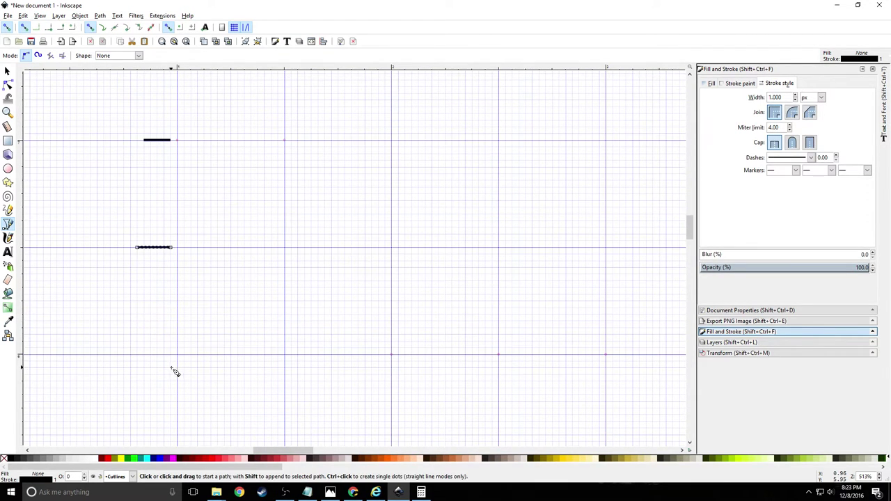
click(170, 355)
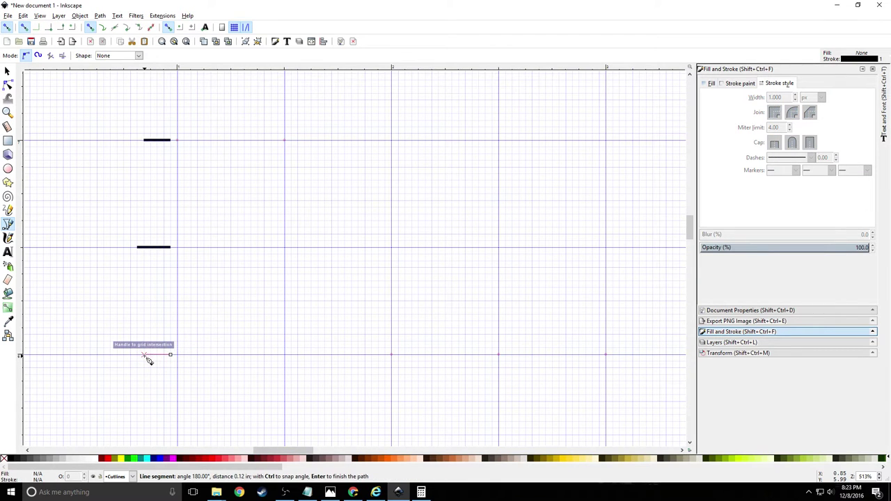
click(144, 355)
key(Return)
scroll(160, 378, down, 3)
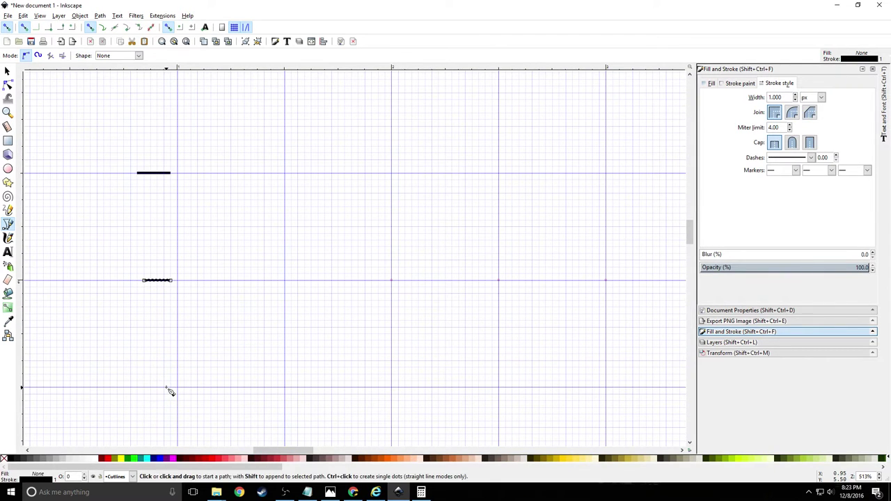
click(169, 387)
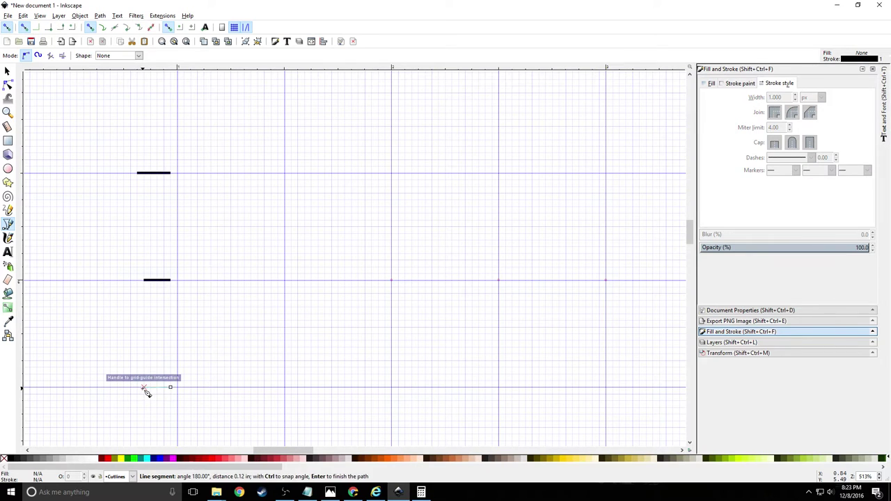
click(143, 388)
key(Return)
Draw the last horizontal cut mark of the column, about 0.13 in long, on the 5 in guide beside the 1 in vertical guide
scroll(145, 391, down, 6)
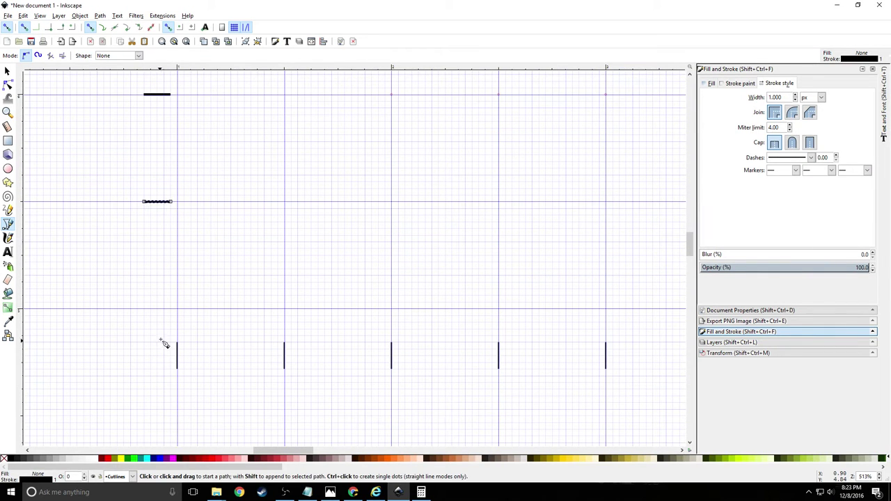
click(169, 309)
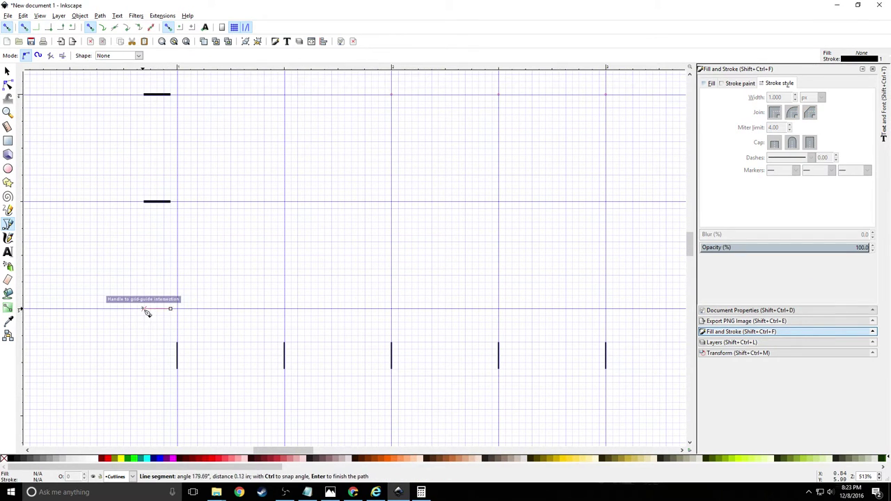
click(144, 309)
key(Return)
click(124, 265)
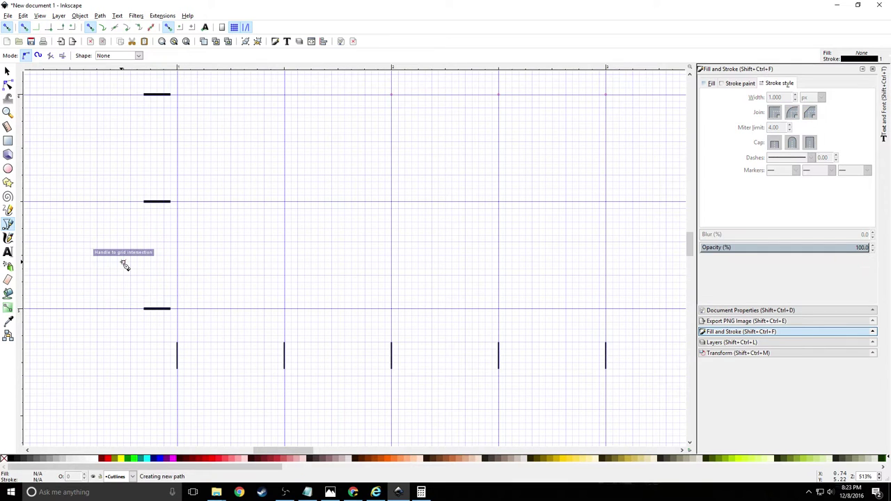
scroll(124, 265, down, 3)
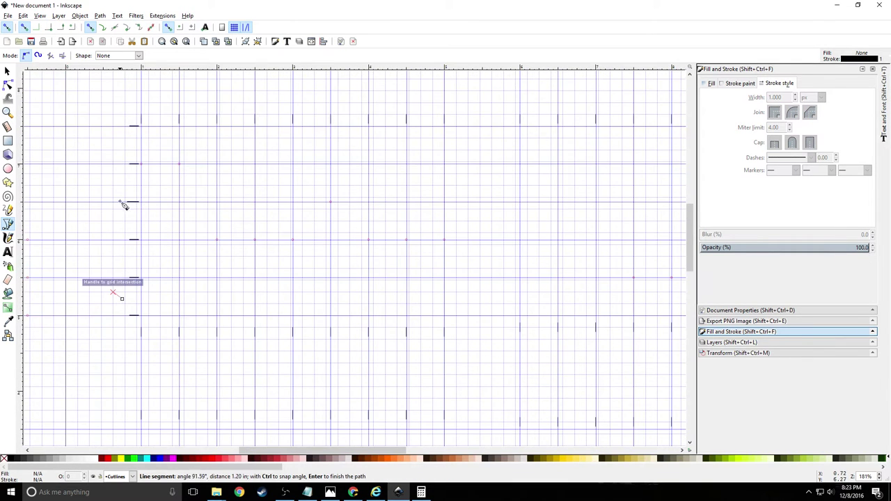
key(Return)
Select and copy the column of six horizontal cut marks beside the upper counter block, between the 7.5 and 5 in guides
click(7, 71)
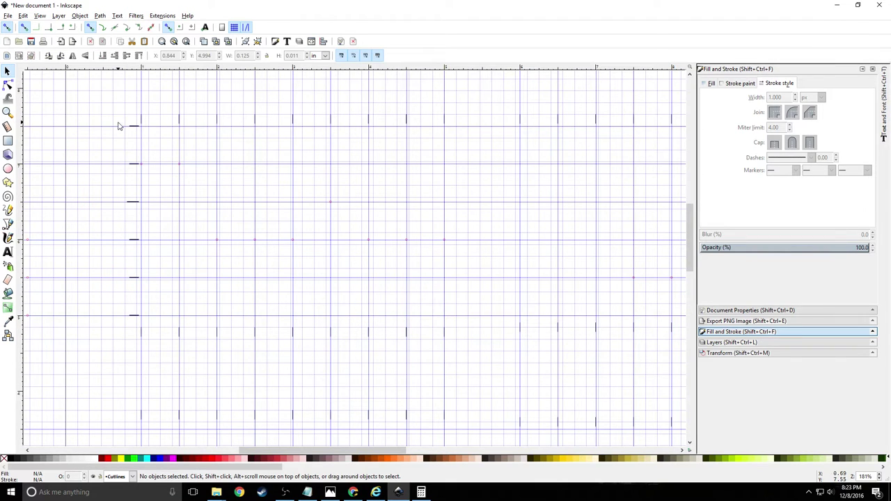
drag(119, 124, 142, 334)
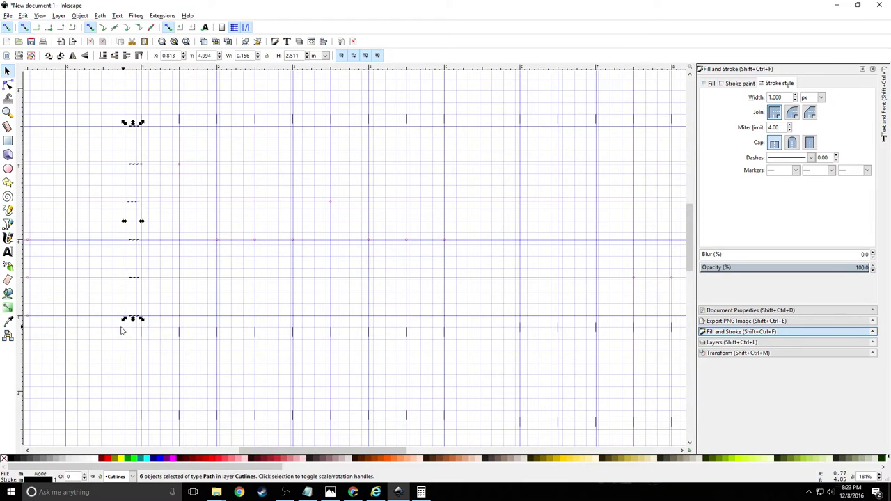
scroll(118, 331, down, 3)
scroll(115, 334, down, 6)
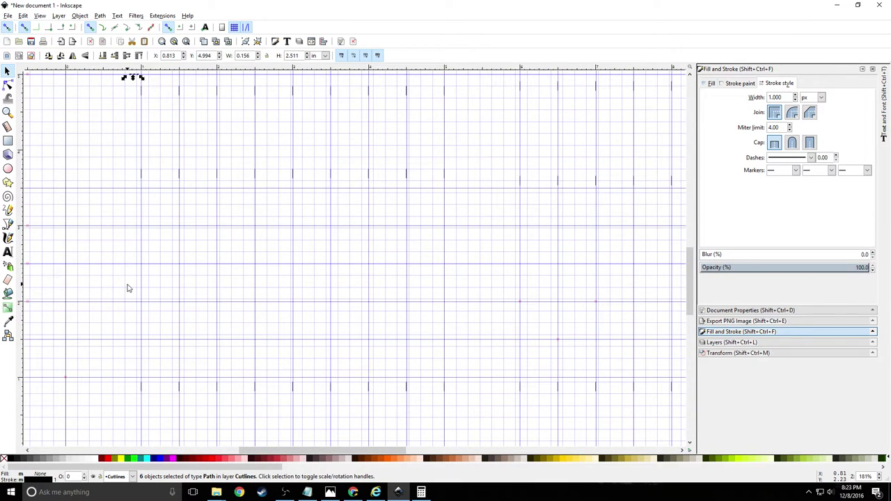
key(ctrl+v)
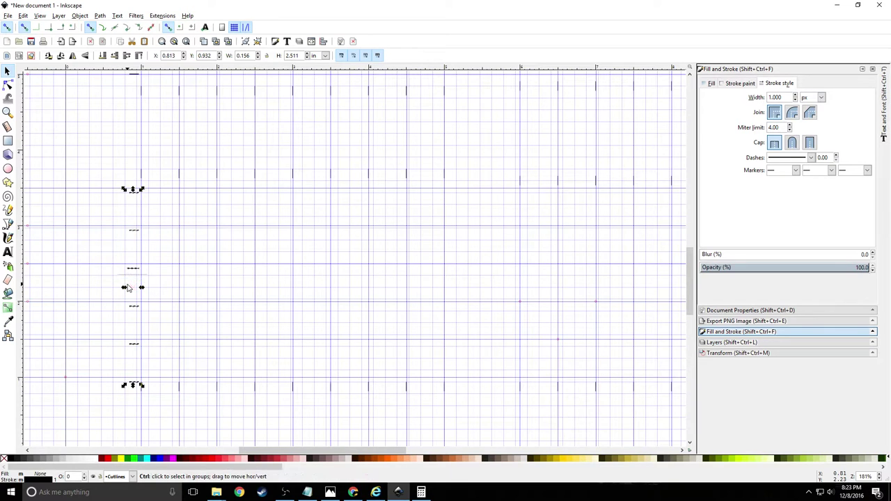
key(ctrl+z)
key(ctrl+v)
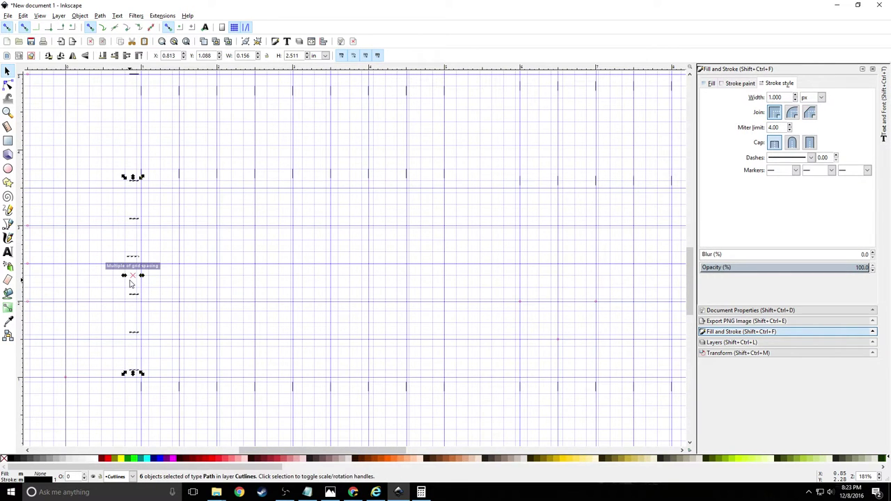
key(ctrl+z)
Paste the column of six cut marks beside the lower block's 1 in vertical guide, at X 0.750 in and Y 0.994 in
ctrl+scroll(128, 286, up, 1)
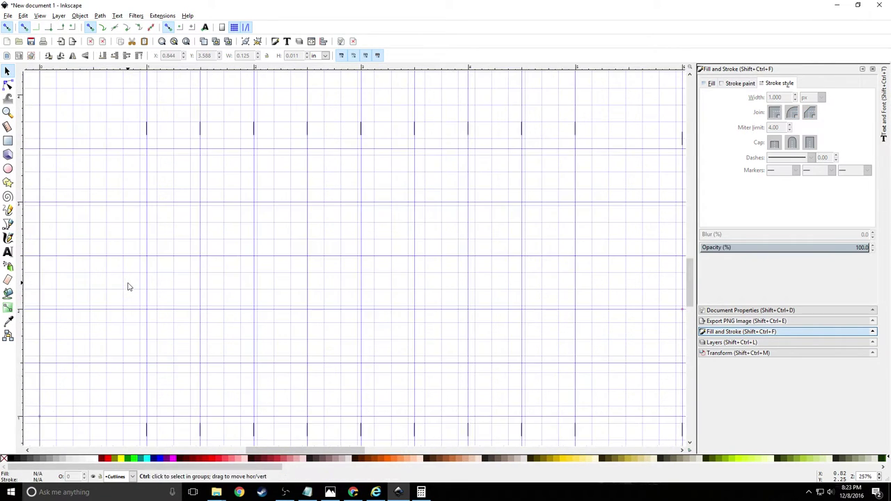
scroll(129, 285, up, 1)
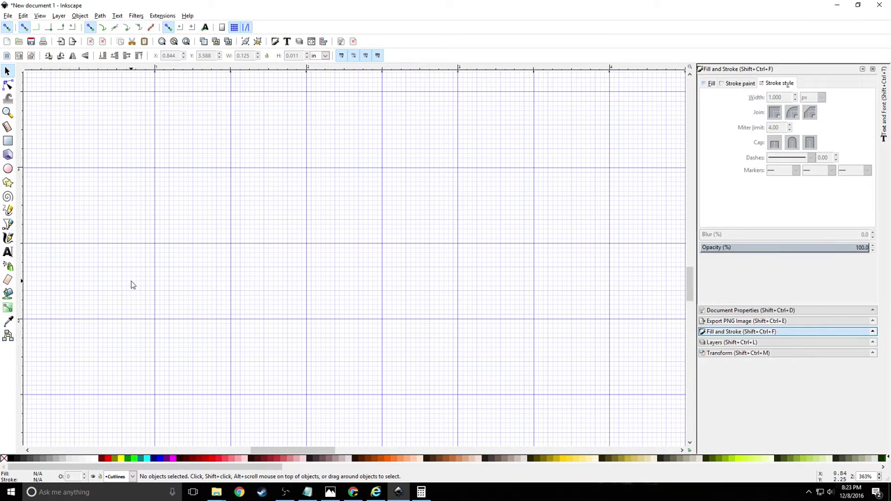
key(ctrl+v)
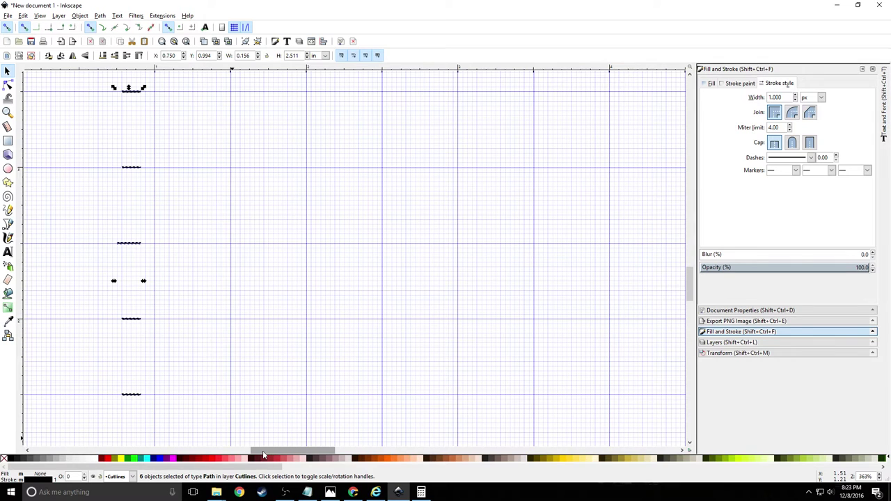
Paste the column of cut marks twice between the lower blocks, at X 5.031 in and X 5.781 in, both at Y 0.994 in
drag(263, 450, 318, 450)
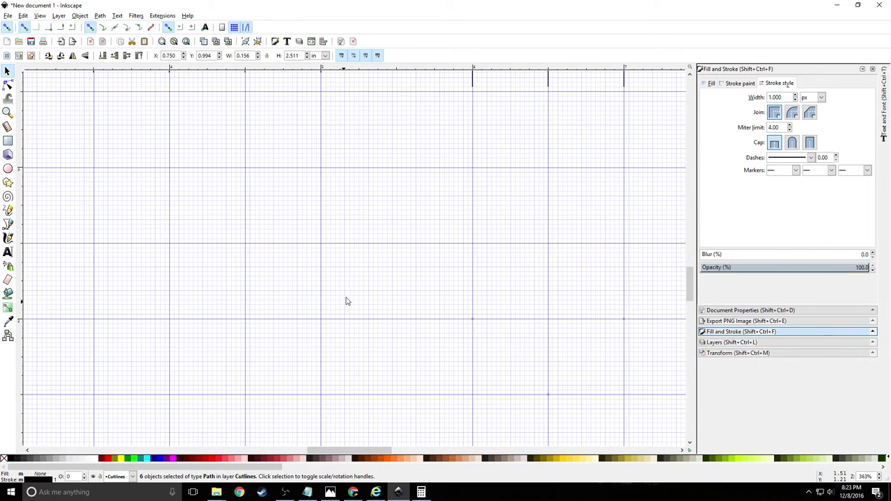
key(ctrl+v)
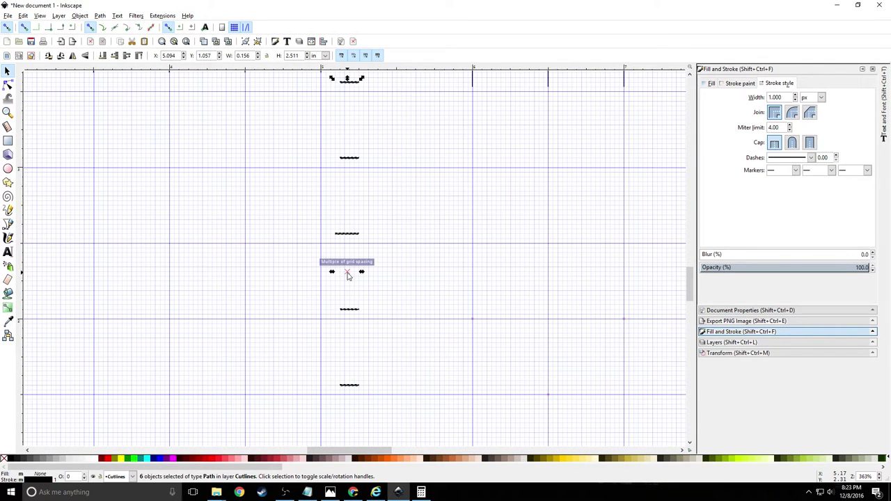
key(ctrl)
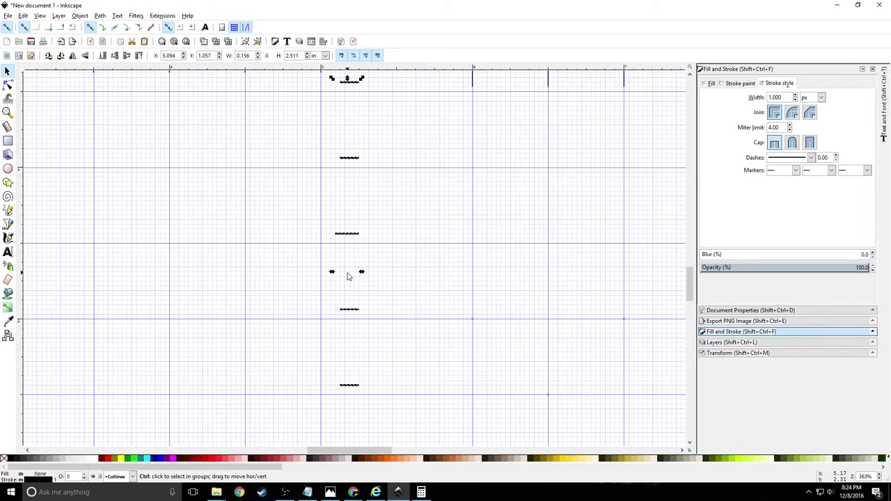
key(ctrl+z)
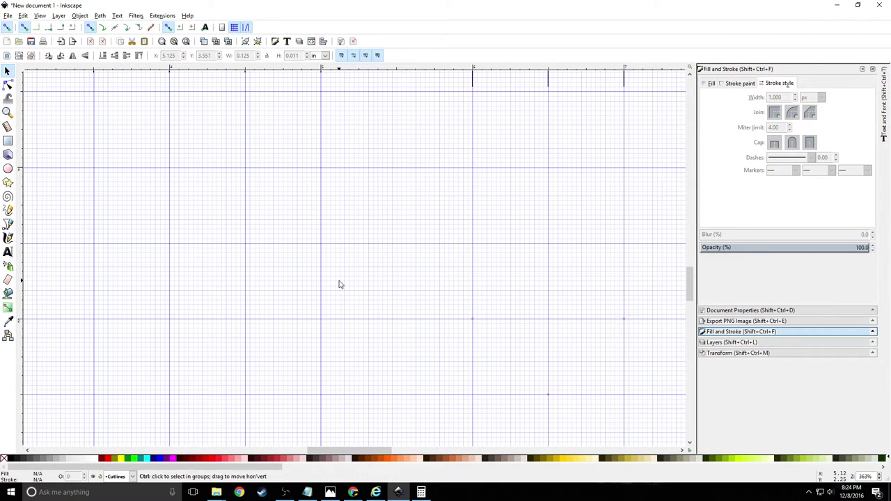
key(ctrl+v)
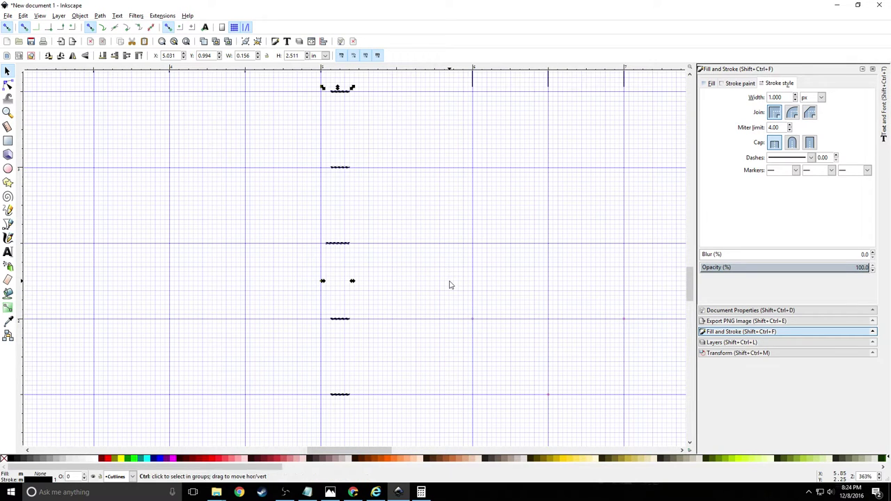
key(ctrl+v)
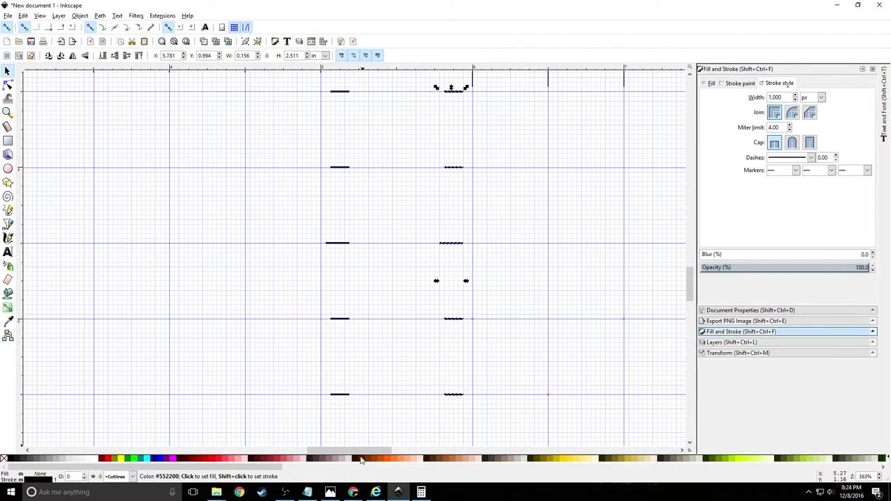
Paste the column of six cut marks beside the lower block's 10 in vertical guide, at X 10.063 in and Y 0.994 in
drag(366, 450, 449, 457)
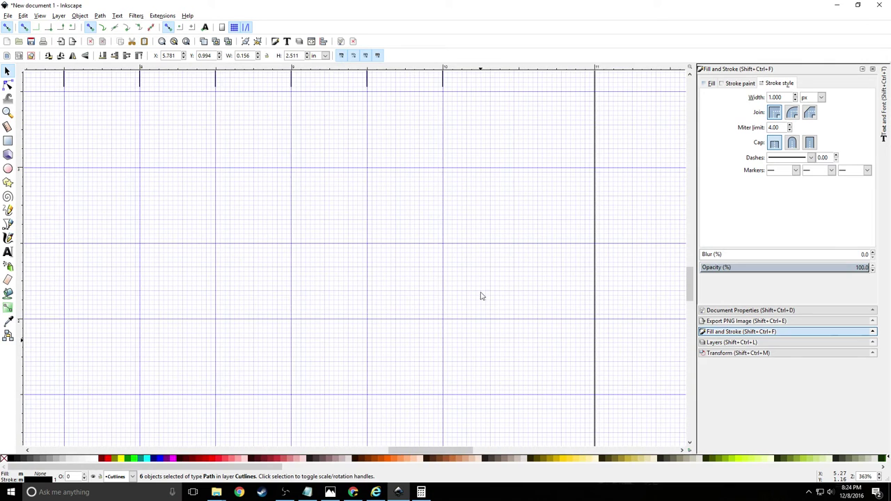
key(ctrl+v)
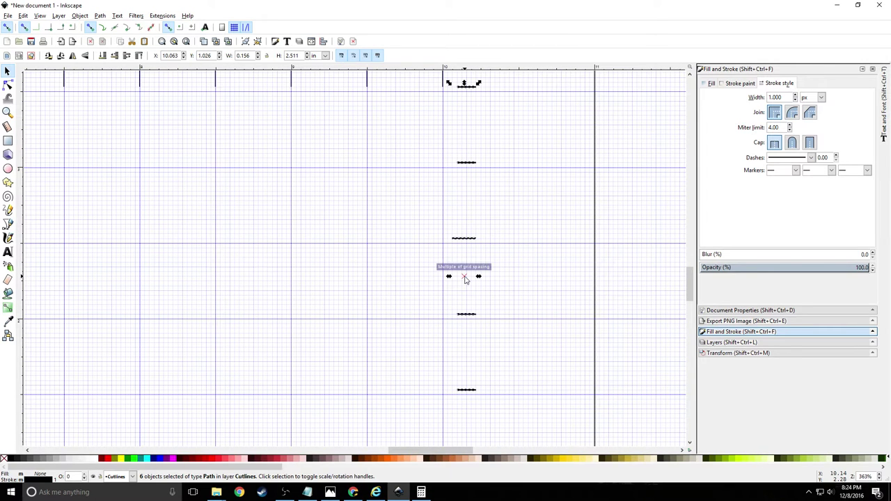
key(Delete)
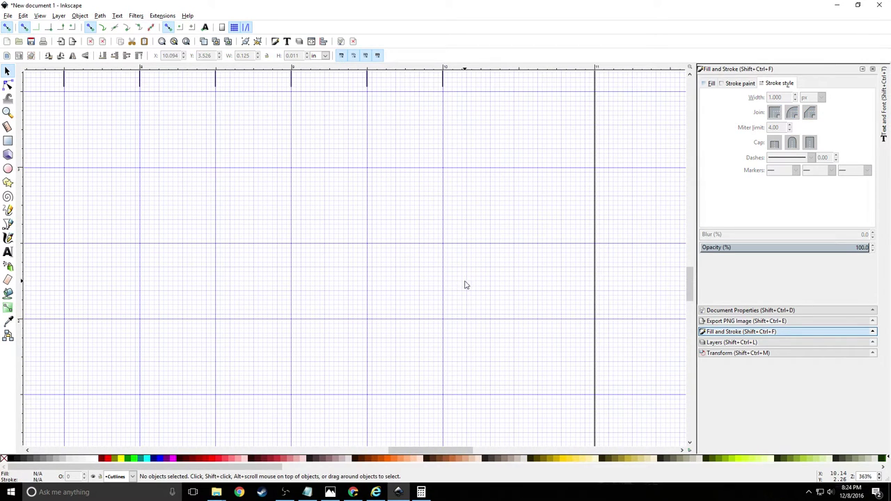
key(ctrl+v)
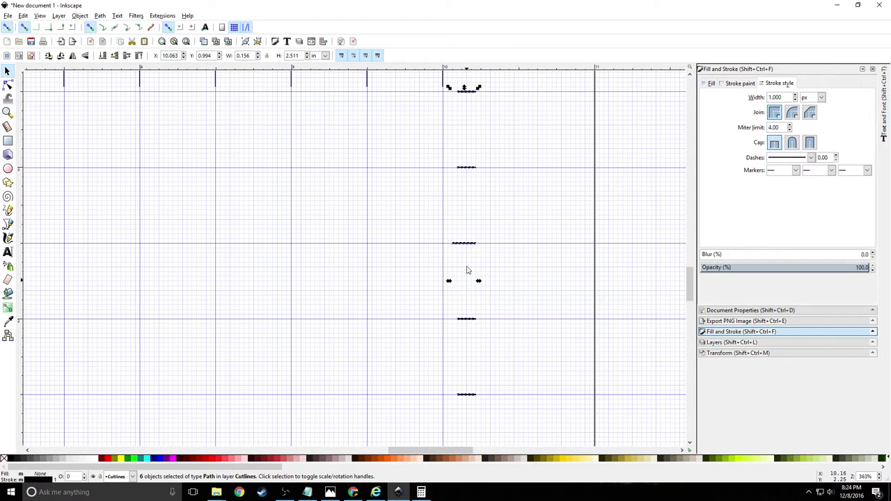
click(534, 182)
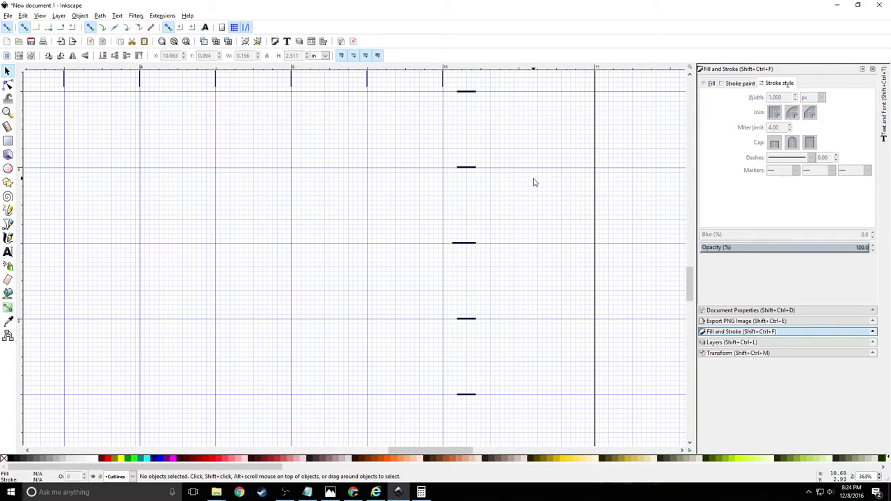
Copy the longer horizontal cut mark beside the 10 in guide and paste a test copy beyond the page's 11 in edge
click(466, 243)
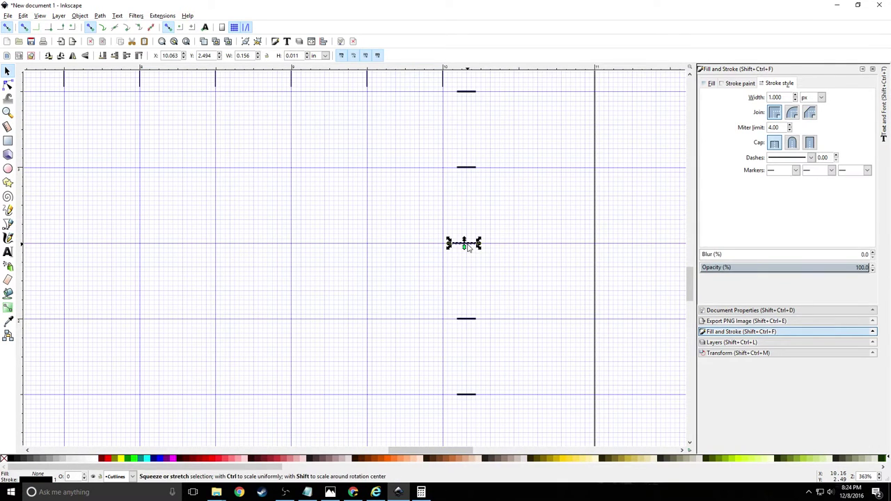
click(633, 182)
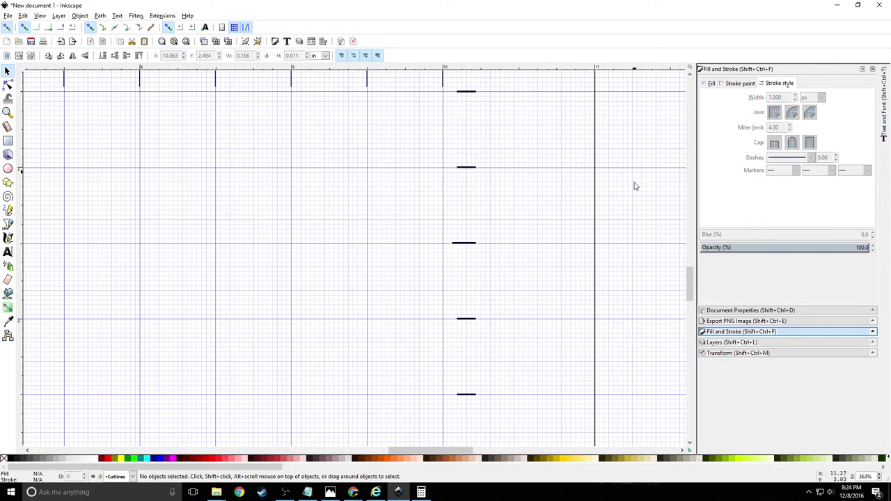
key(ctrl+v)
click(638, 209)
click(642, 195)
Try nudging the test cut mark in small increments around the 3 in horizontal guide outside the page, and delete it
key(Up)
key(Up)
key(Up)
key(Up)
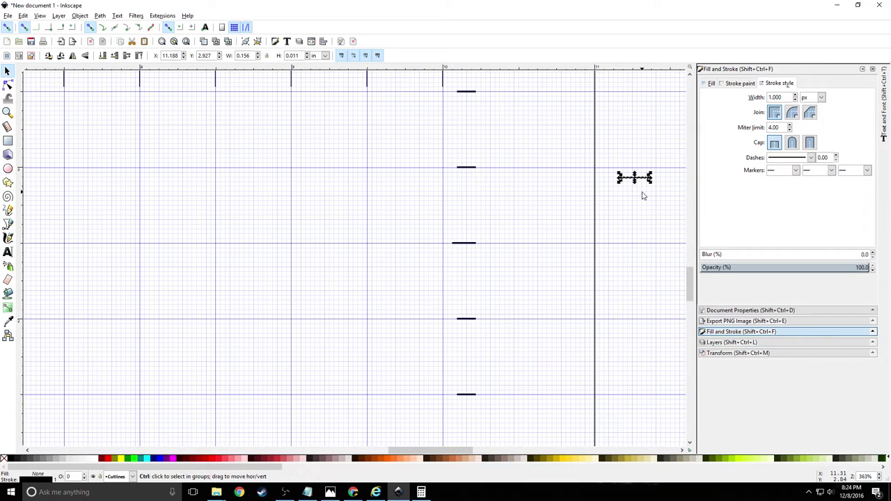
ctrl+scroll(648, 194, up, 4)
scroll(653, 195, up, 3)
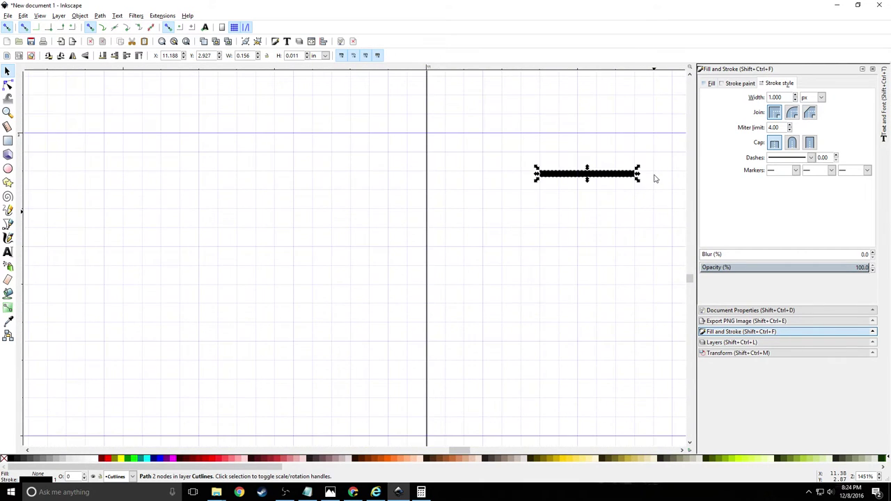
key(Left)
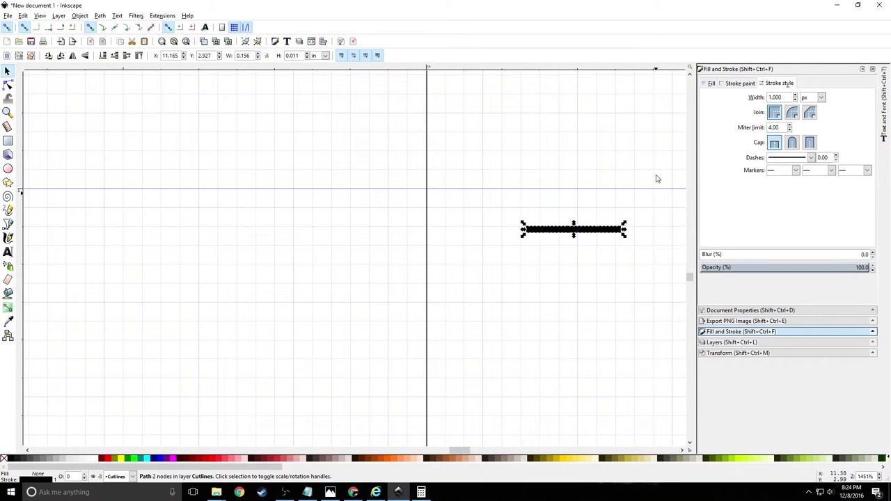
key(Left)
key(Left)
key(Right)
key(Up)
key(Up)
key(Up)
key(Up)
key(Up)
key(Up)
key(Up)
key(Up)
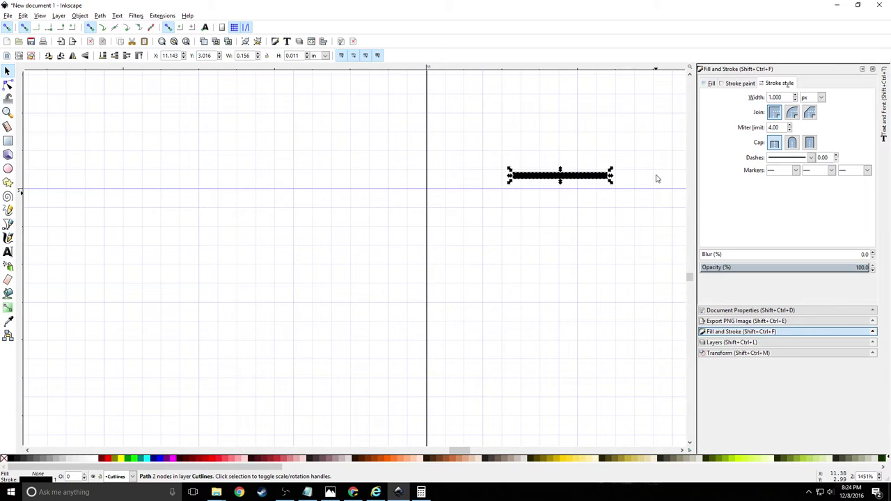
key(Up)
key(Up)
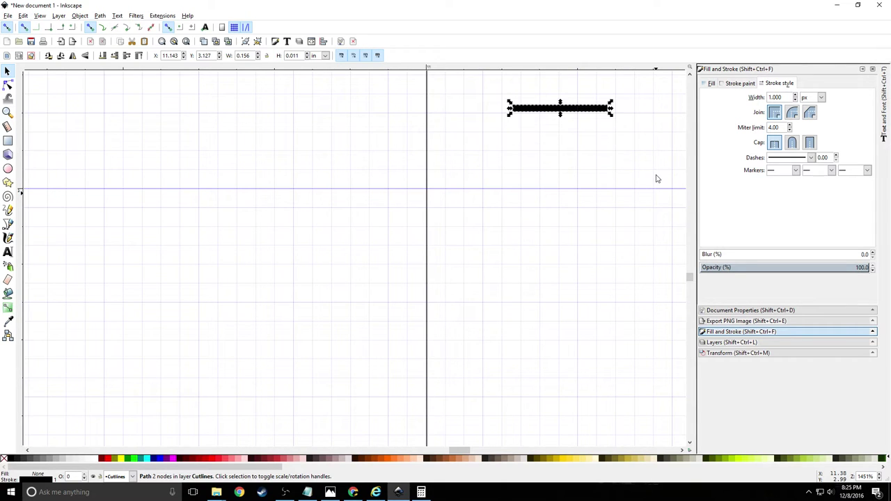
key(Down)
key(Down)
key(Down)
key(Down)
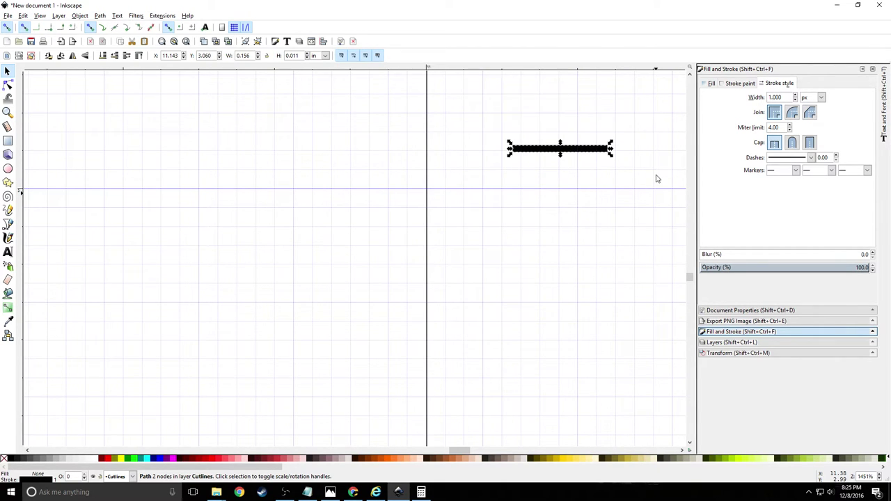
key(Up)
key(Up)
key(Down)
key(Down)
key(Down)
key(Down)
key(Down)
key(Down)
key(Down)
key(Down)
key(Down)
key(Down)
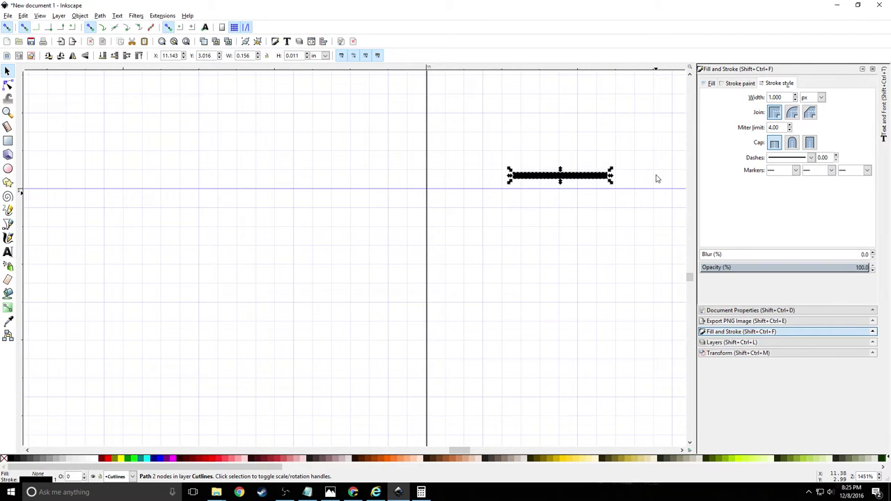
key(Up)
key(Up)
key(Up)
key(Up)
key(Up)
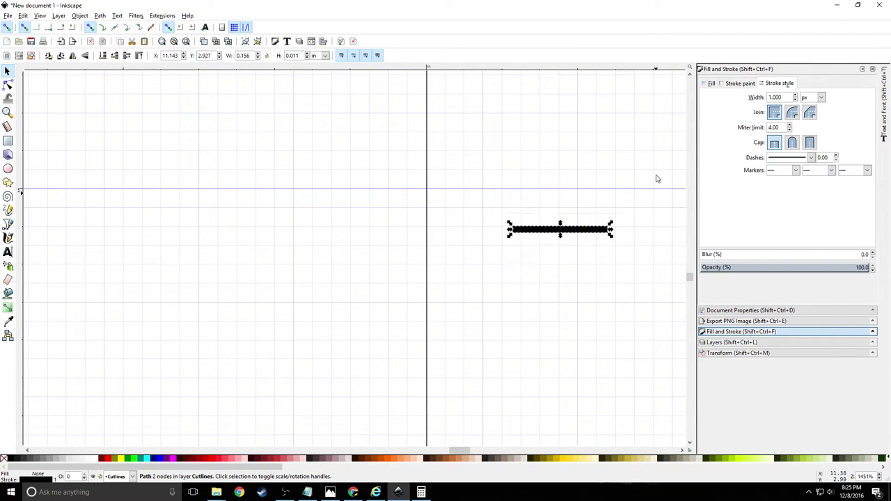
key(Delete)
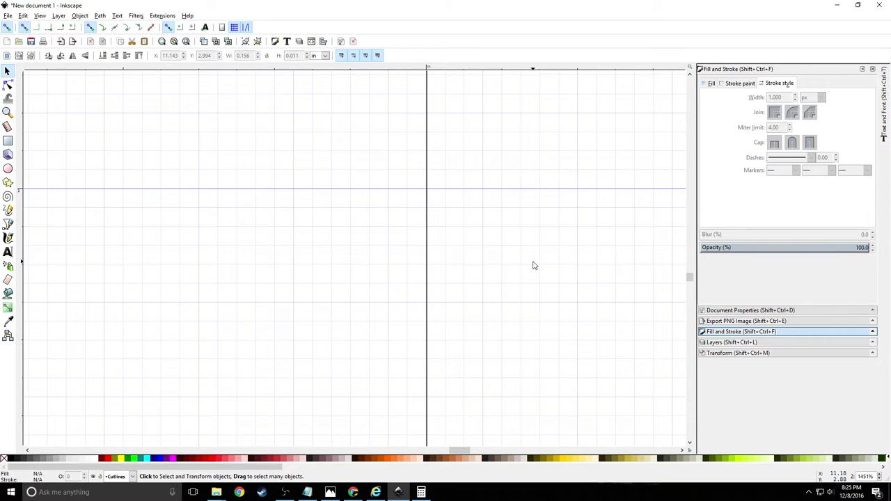
Lock the Cutlines layer
key(ctrl)
scroll(505, 267, down, 6)
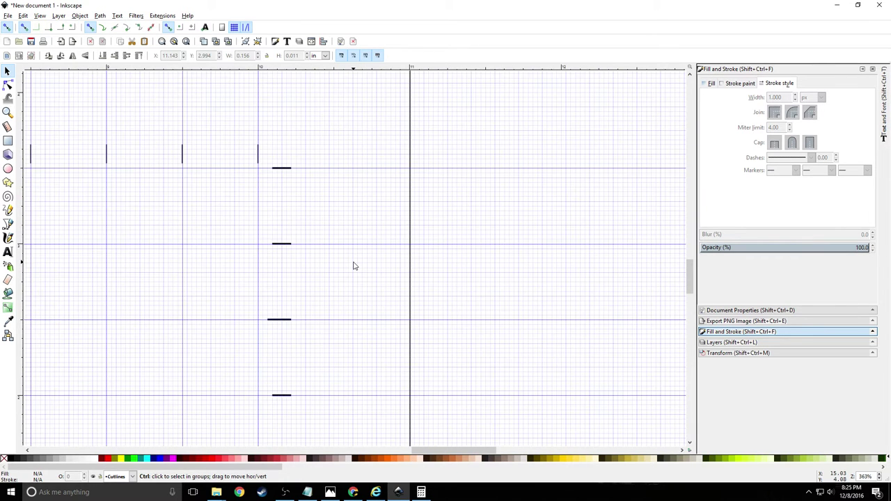
scroll(363, 313, down, 1)
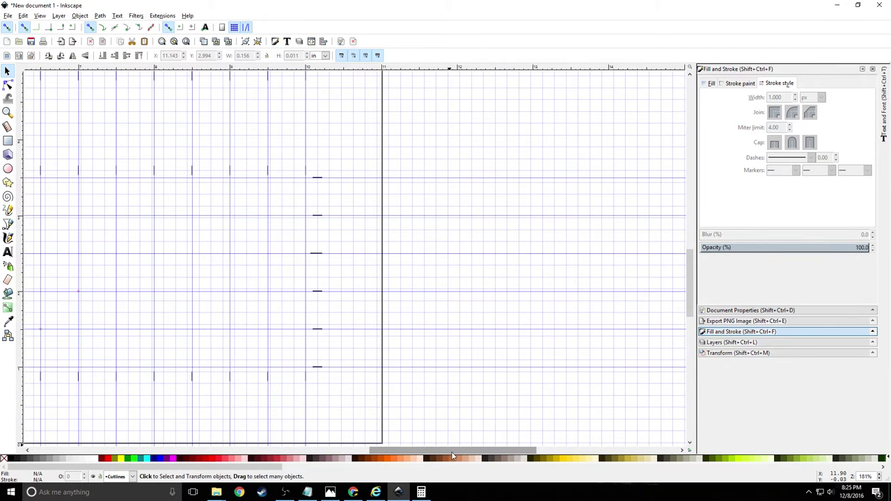
drag(453, 454, 288, 454)
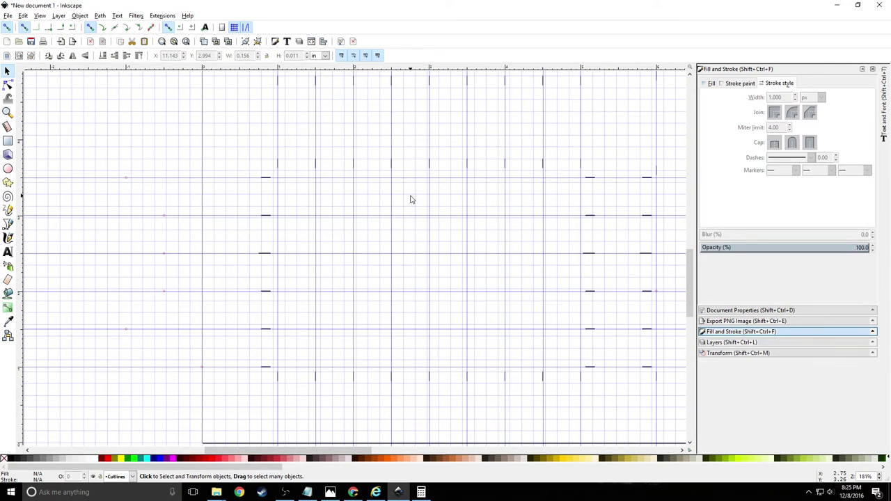
click(728, 343)
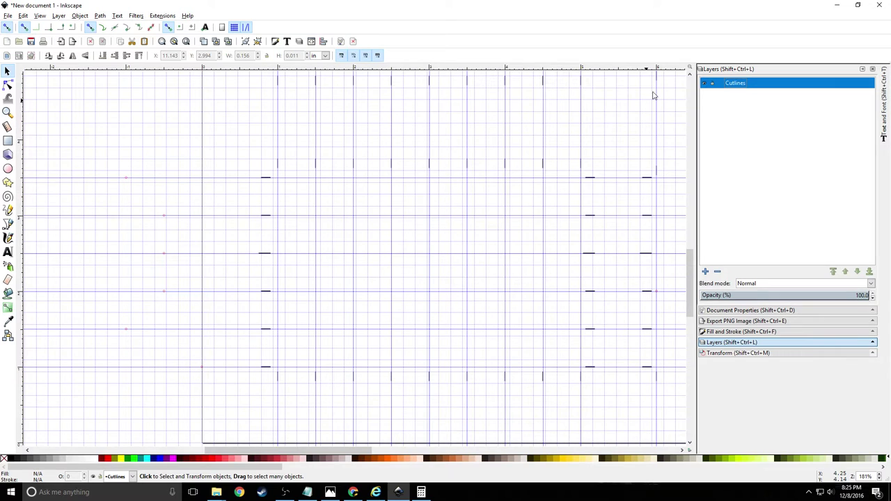
click(711, 82)
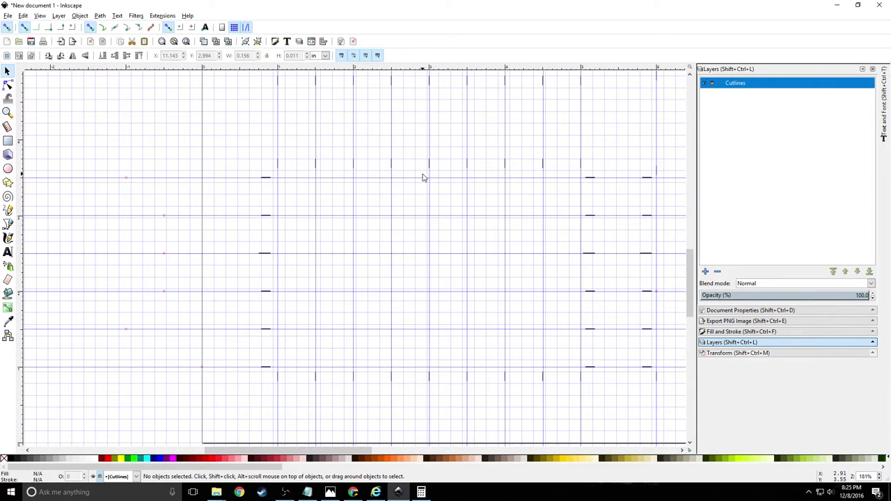
Switch to Photos, look through the counter sheet scans CS5A.jpg, CS7A.jpg and CS1A.jpg, and return to Inkscape
click(330, 492)
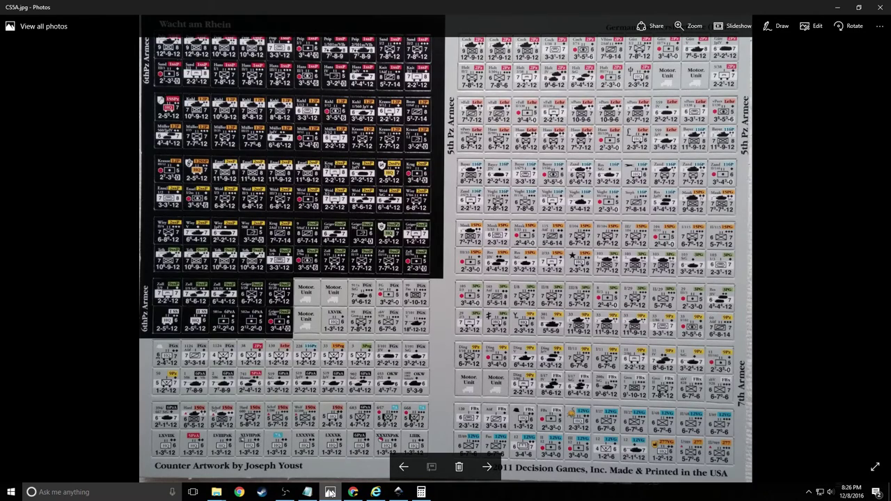
key(Right)
key(Right)
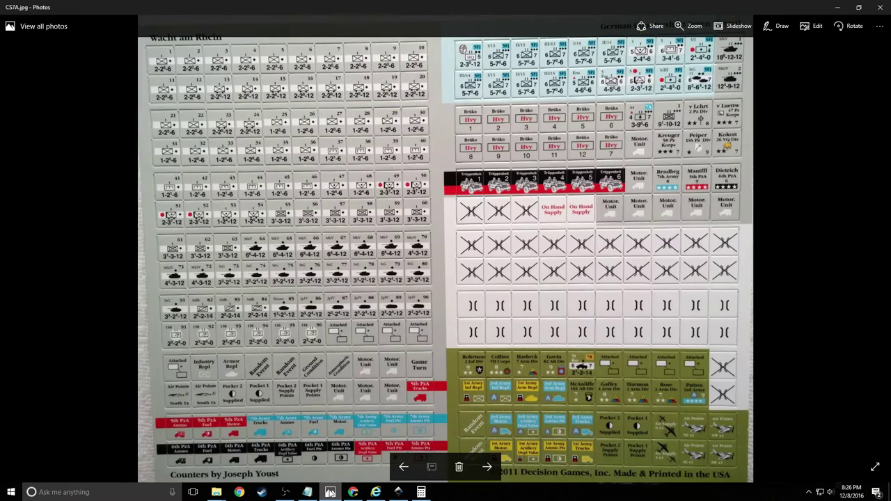
key(Left)
key(Left)
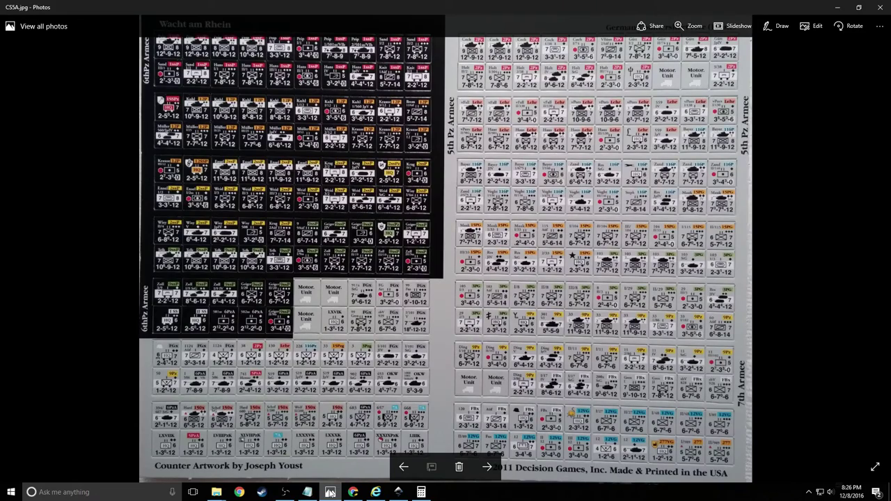
key(Left)
key(Left)
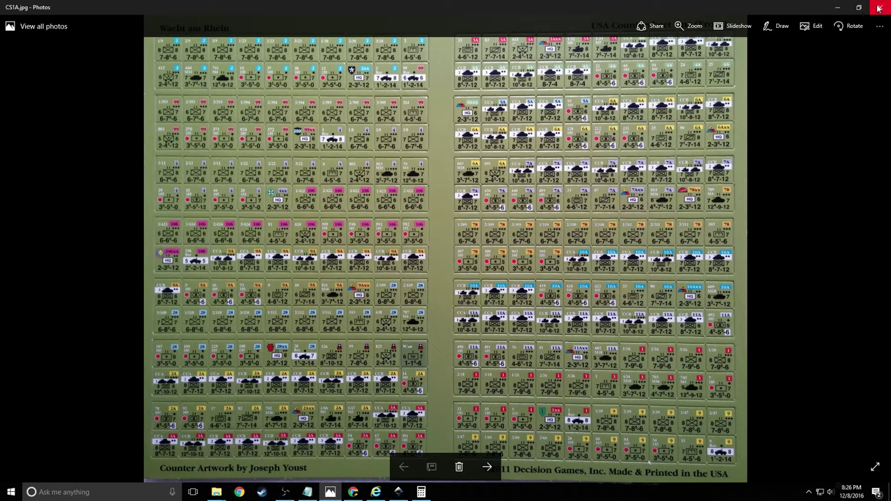
click(835, 11)
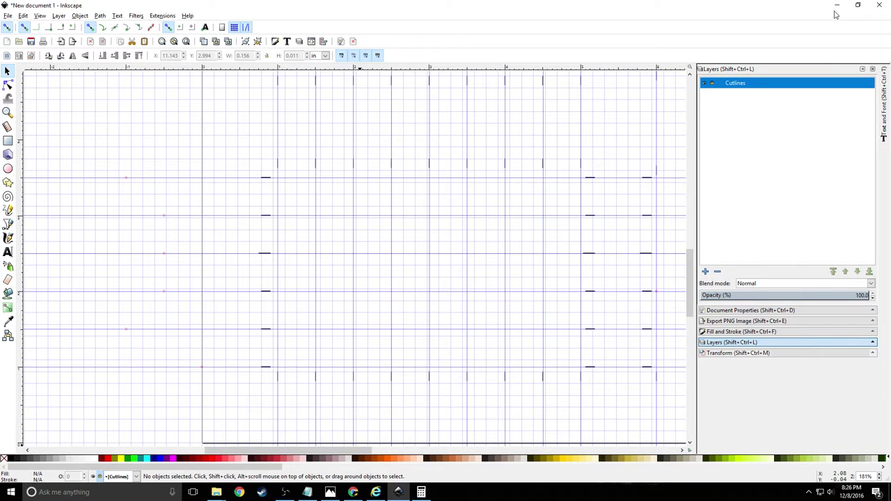
Import CS1A.jpg from OneDrive's Wargames folder, under 1935 - 1945 World War II, GOSS, Wacht am Rhein, CS
click(138, 153)
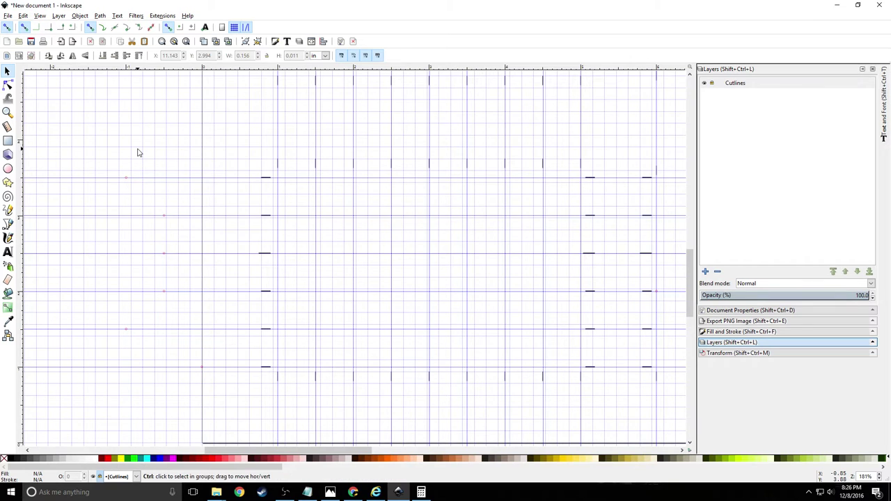
key(ctrl+i)
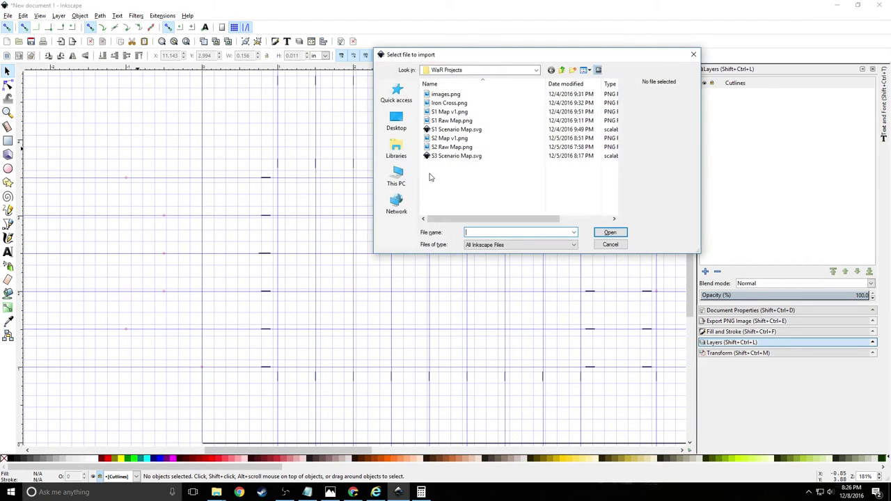
click(538, 71)
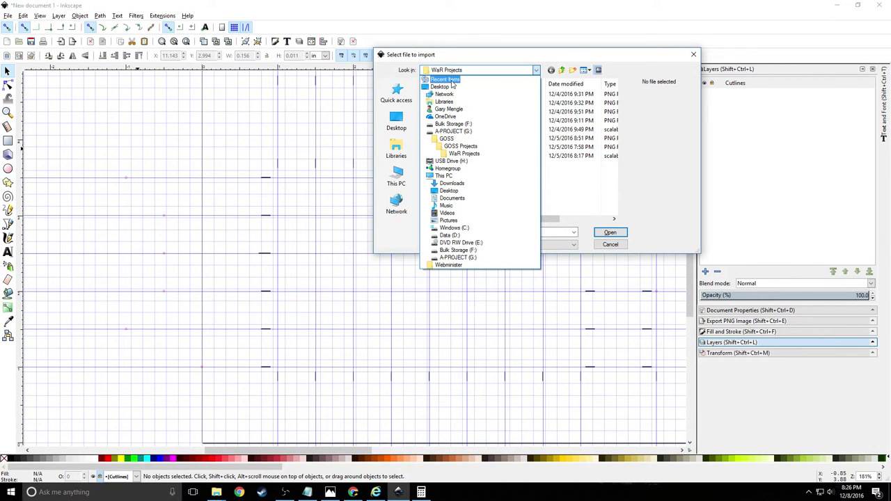
click(446, 117)
double_click(448, 120)
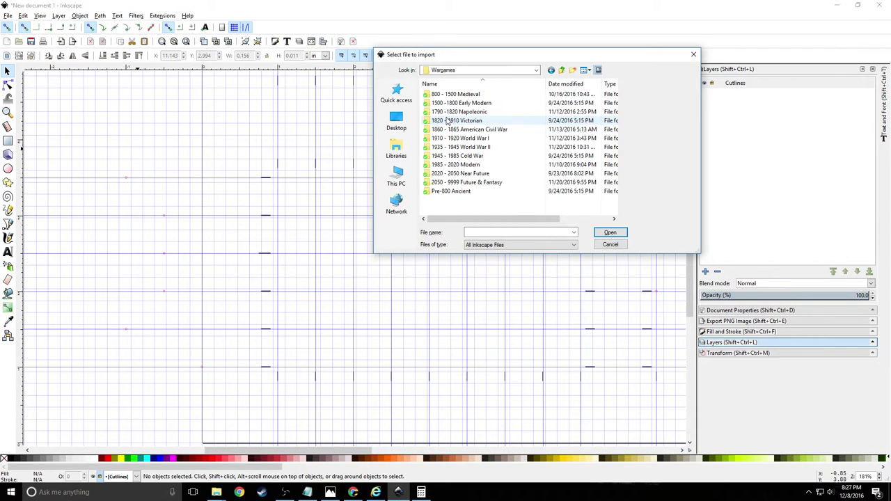
double_click(453, 149)
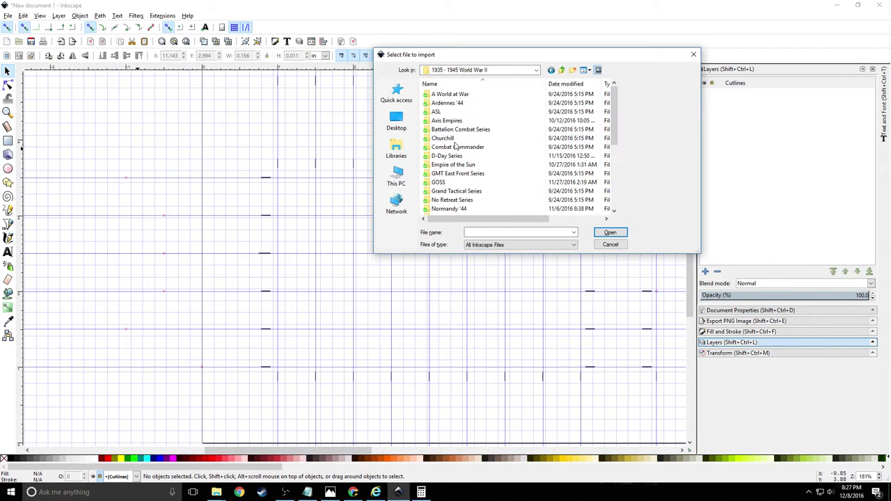
double_click(440, 185)
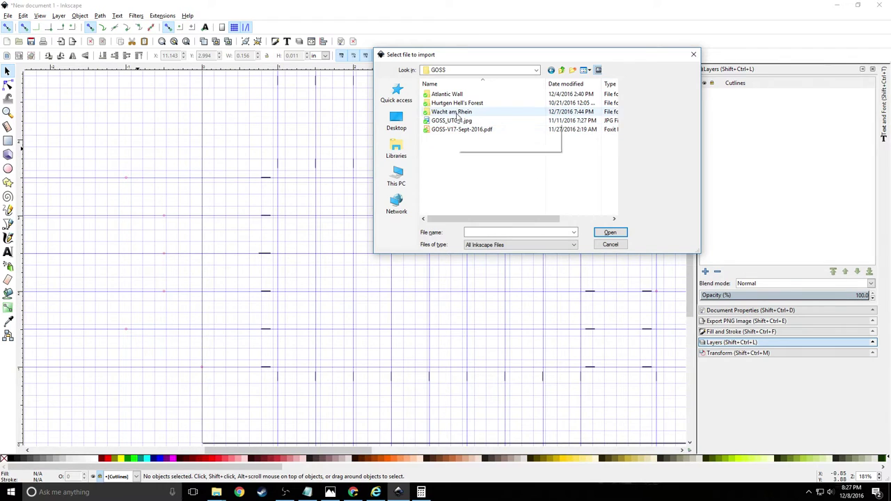
double_click(451, 111)
double_click(452, 113)
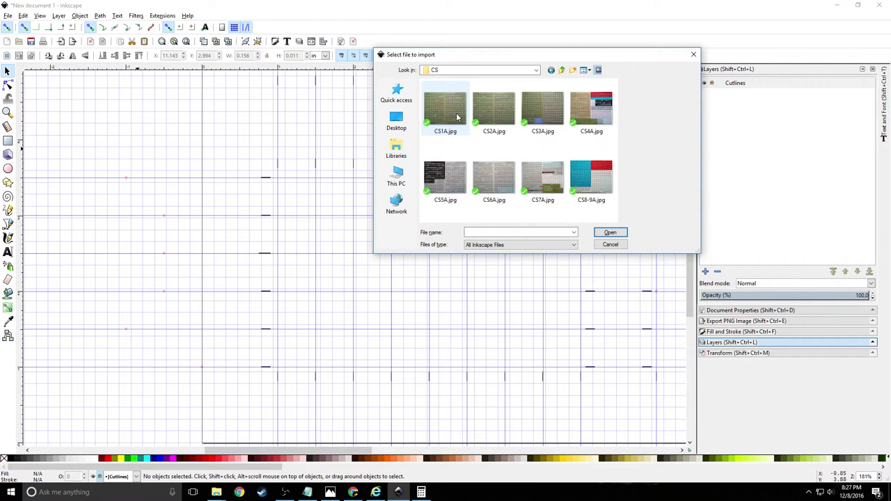
double_click(446, 112)
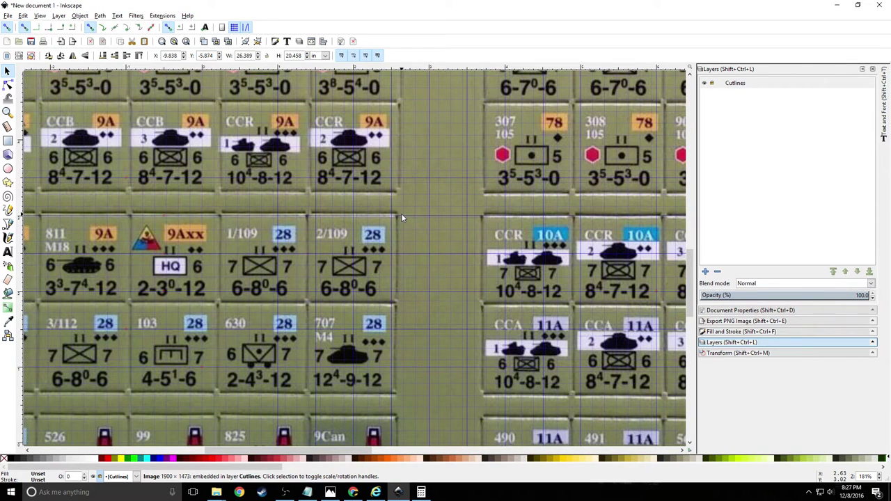
scroll(544, 237, down, 6)
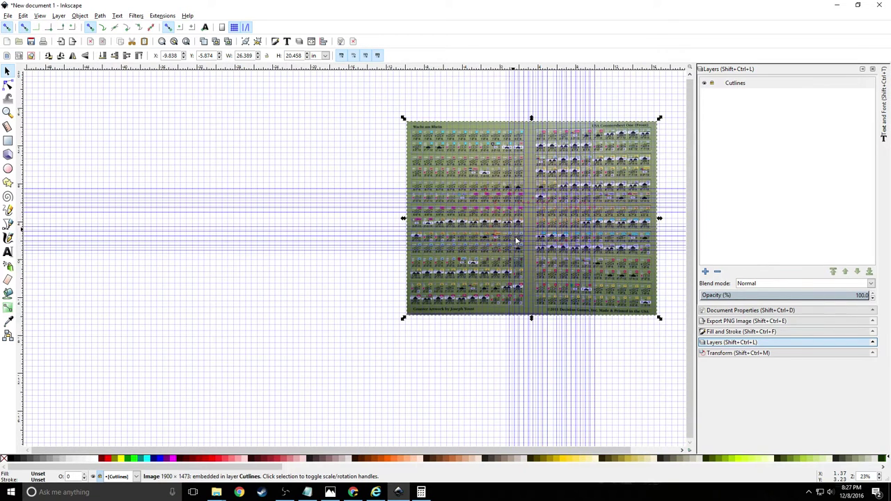
Add a layer named References above the Cutlines layer
click(724, 353)
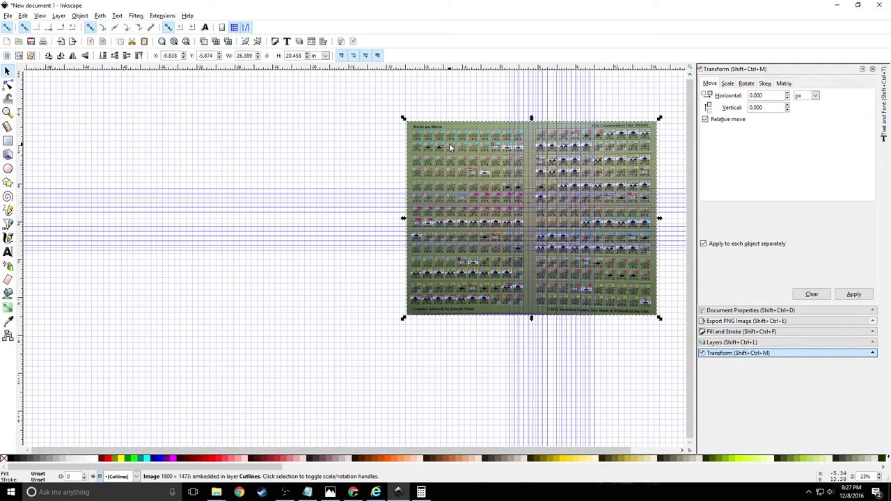
click(742, 342)
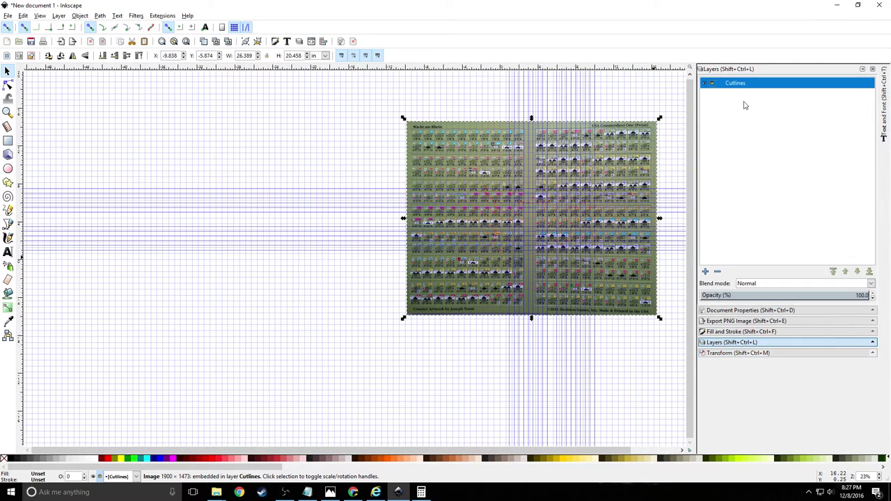
click(705, 273)
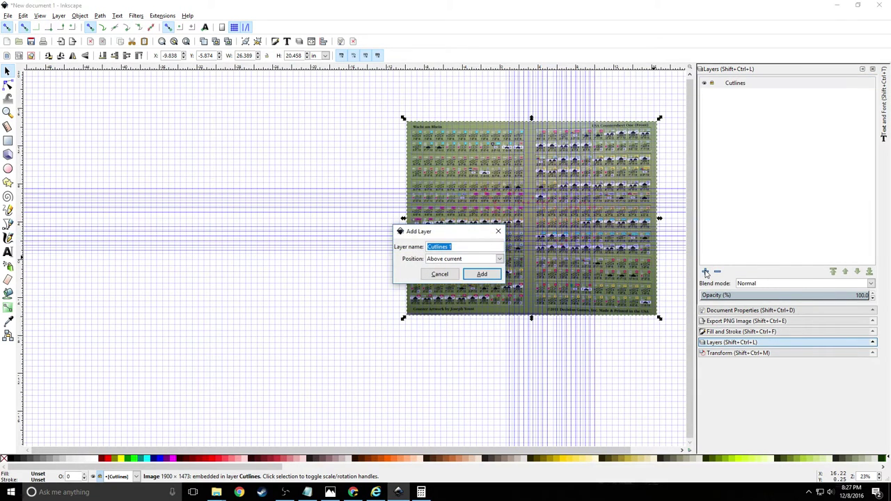
text(References)
key(Return)
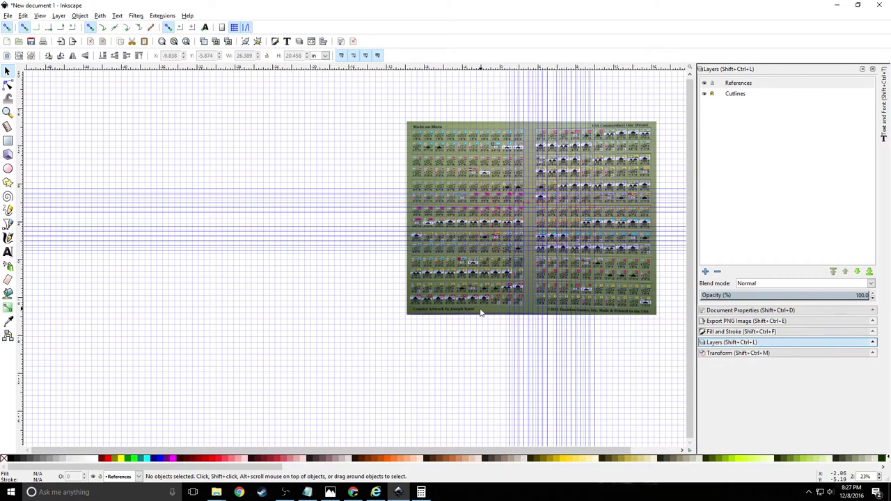
Unlock the Cutlines layer, move the scanned counter sheet image to the References layer, and lock Cutlines again
click(714, 91)
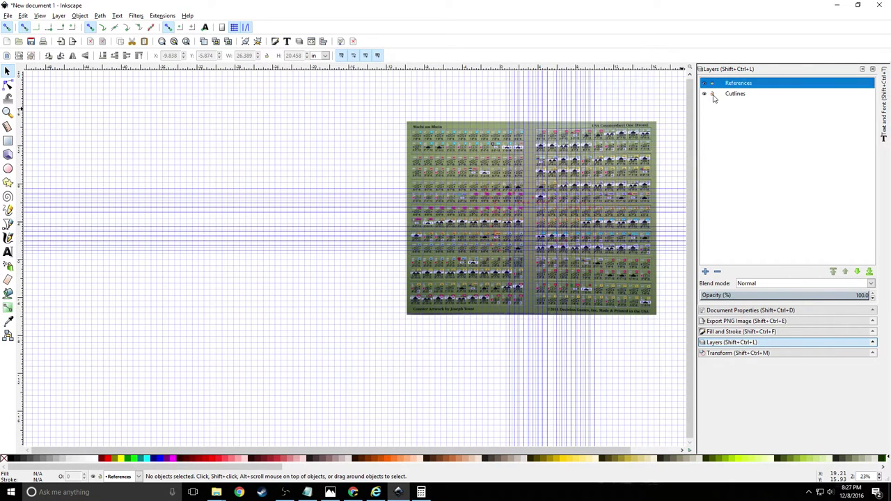
click(456, 316)
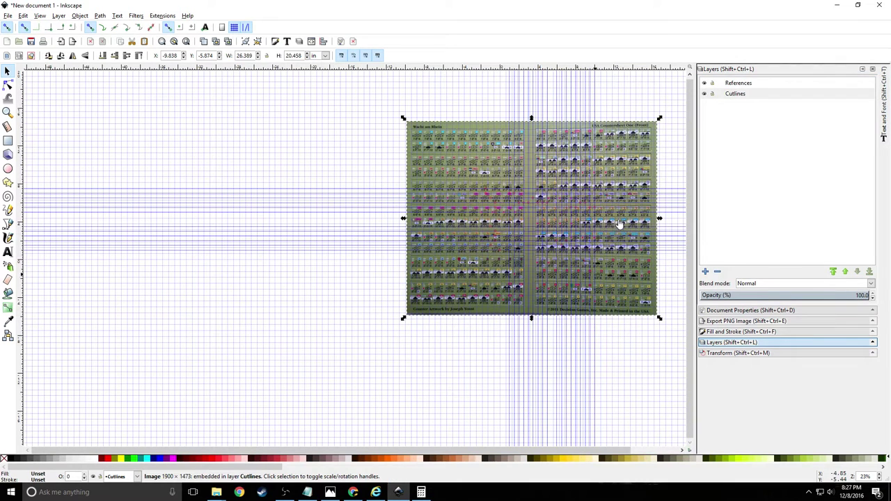
right_click(449, 295)
click(477, 233)
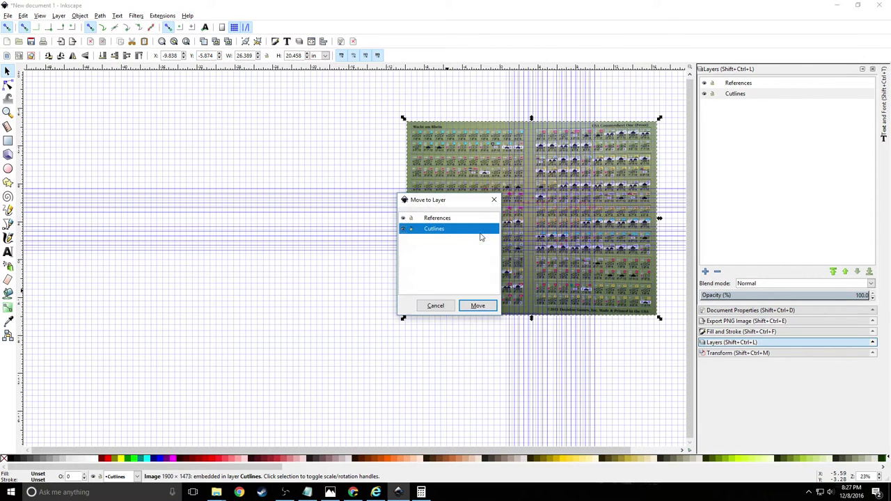
click(452, 219)
click(480, 306)
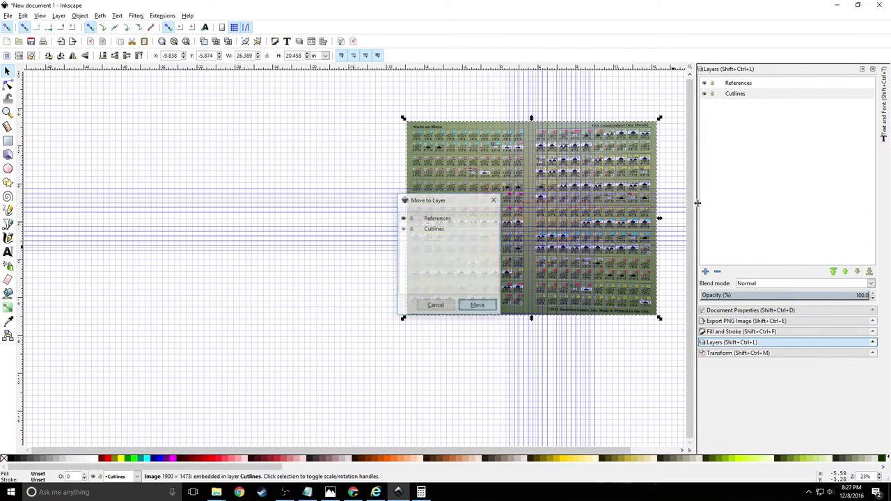
click(711, 94)
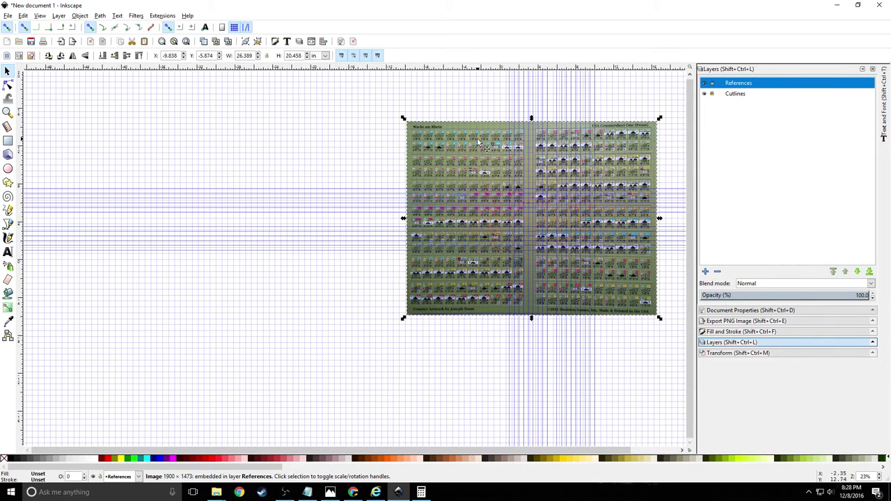
Move the scanned counter sheet clear of the page and scale it proportionally to 40% in width and height
drag(477, 142, 307, 138)
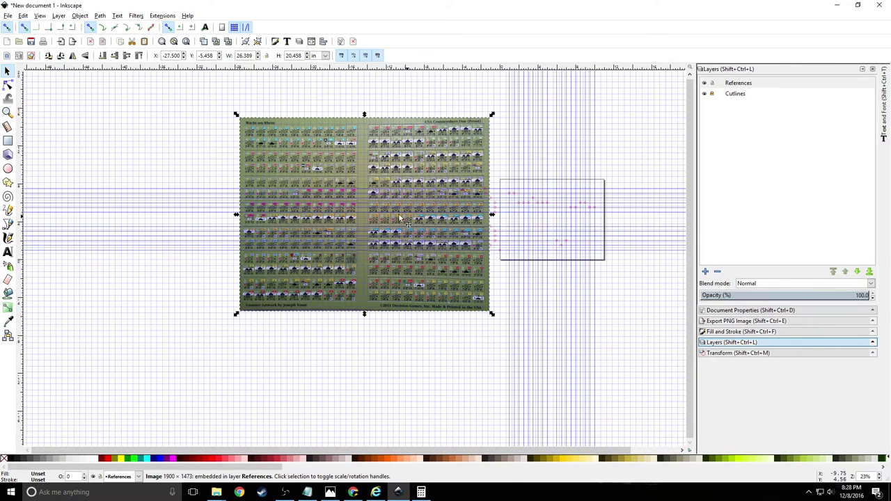
mouse_move(330, 125)
mouse_down()
mouse_move(518, 207)
mouse_move(443, 201)
mouse_move(321, 130)
mouse_move(328, 135)
mouse_up()
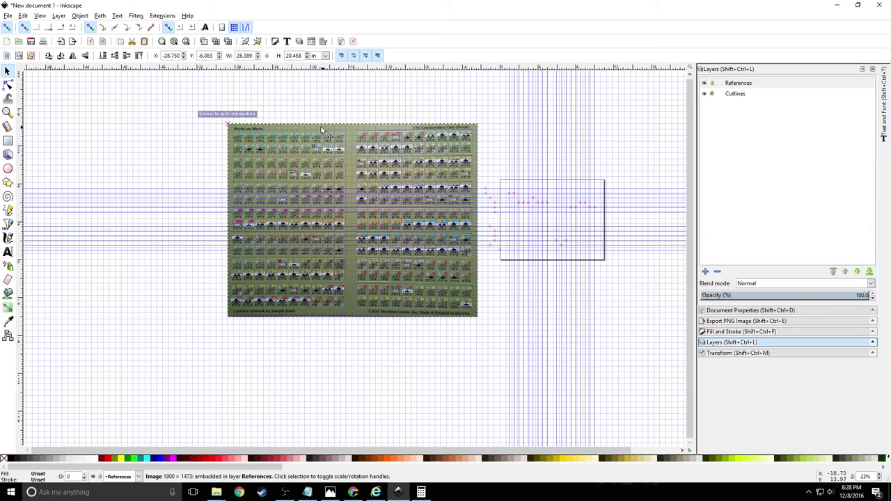
click(742, 356)
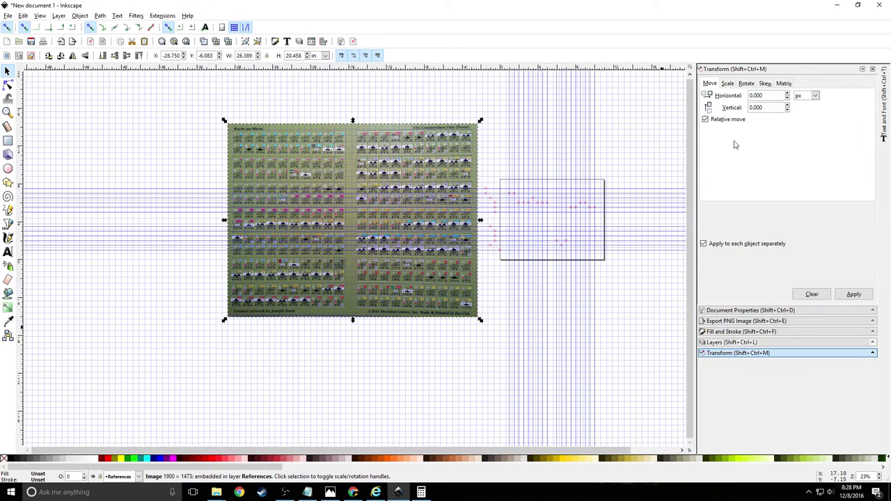
click(728, 84)
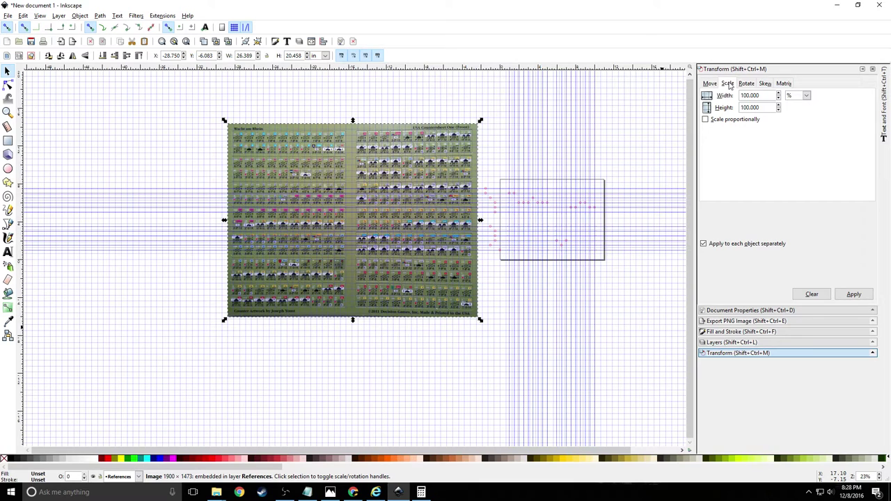
double_click(767, 96)
text(40)
key(Tab)
text(40)
key(Tab)
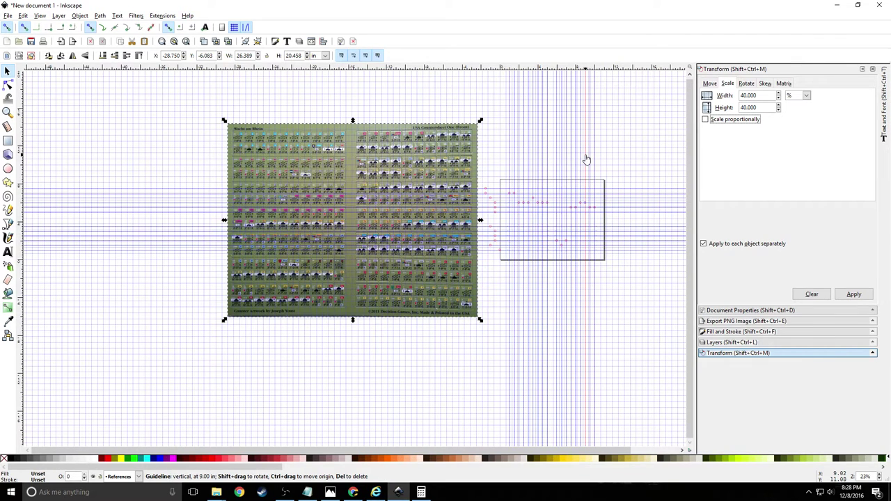
click(705, 120)
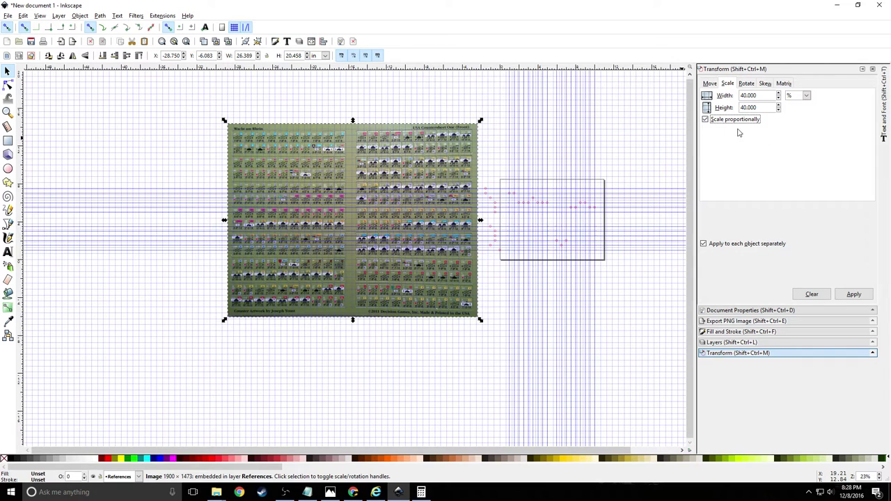
click(854, 293)
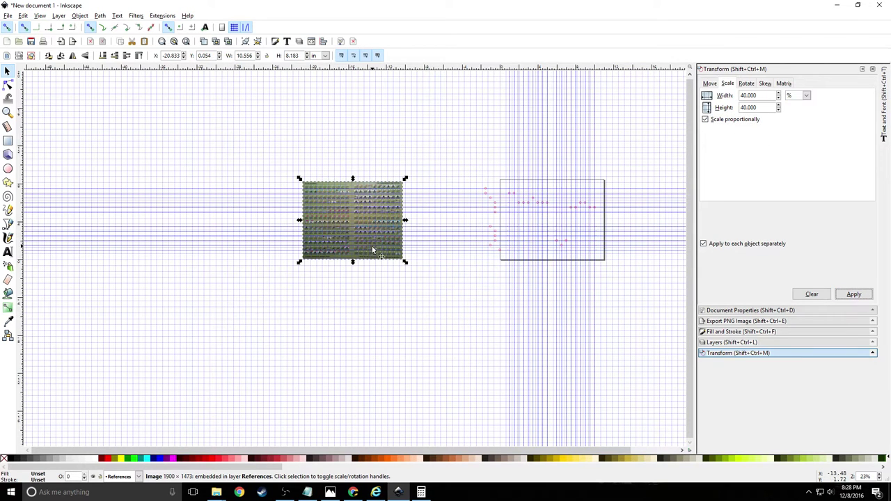
Place the scaled counter sheet just left of the page, at about X -11.18 in and Y 0 in, and deselect it
drag(368, 257, 451, 253)
right_click(452, 254)
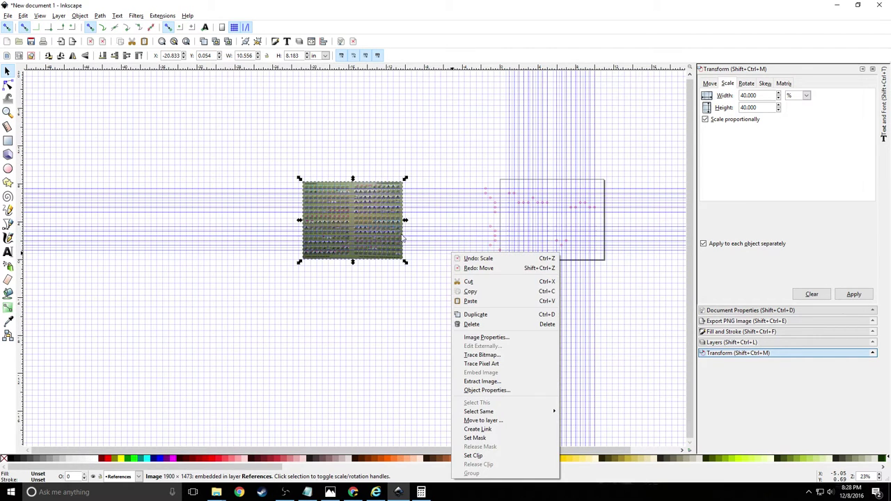
click(384, 145)
drag(362, 219, 456, 216)
click(433, 148)
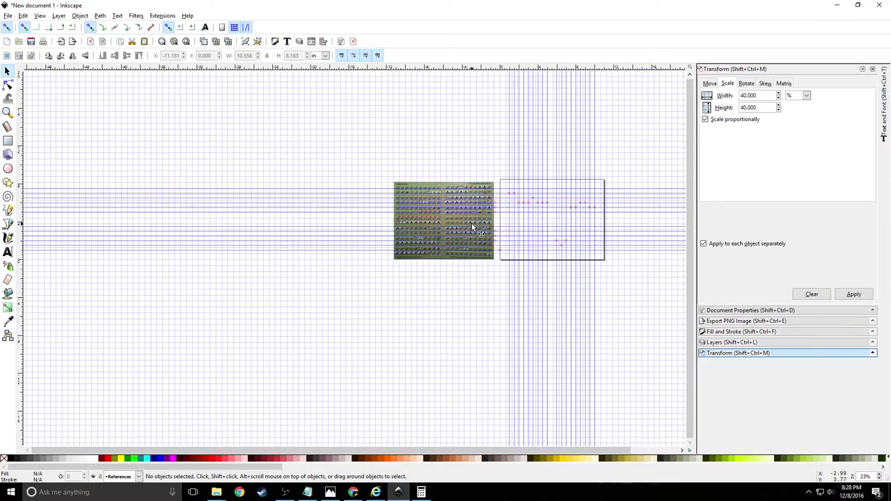
Examine the counter layout on the scaled scan beside the page, and close the CS1A.jpg view in Photos
scroll(474, 222, up, 5)
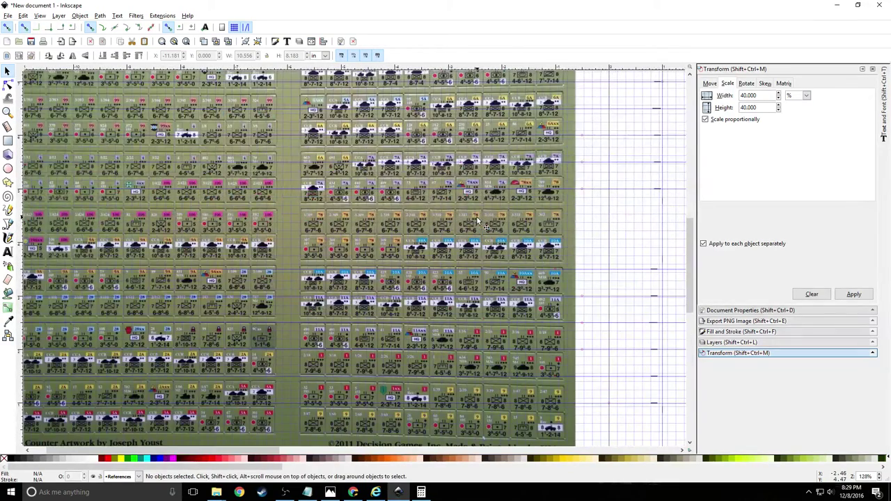
drag(264, 451, 313, 453)
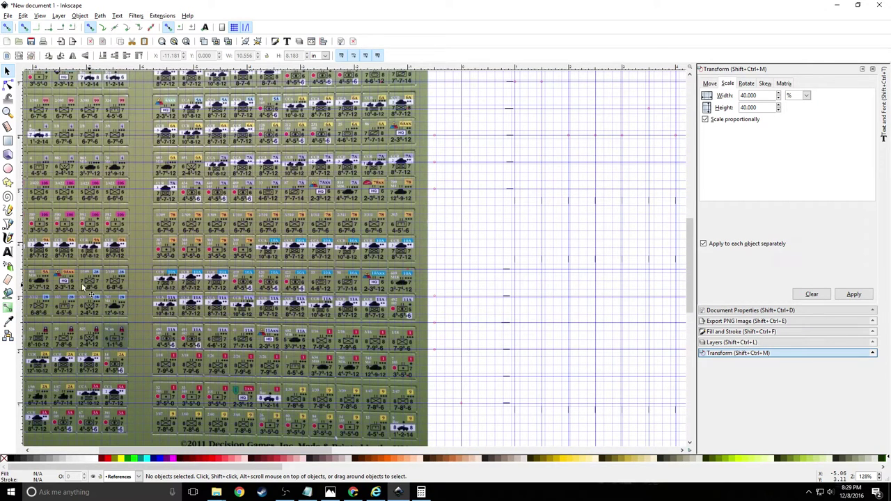
scroll(138, 313, down, 3)
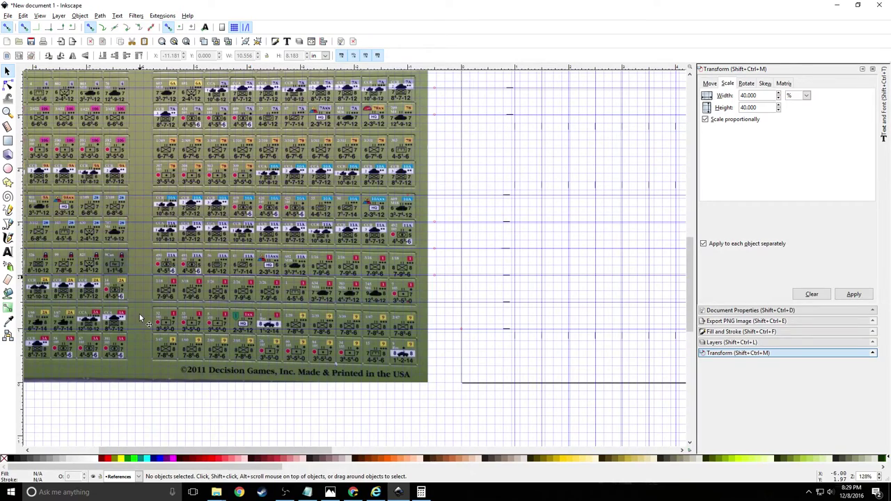
click(398, 492)
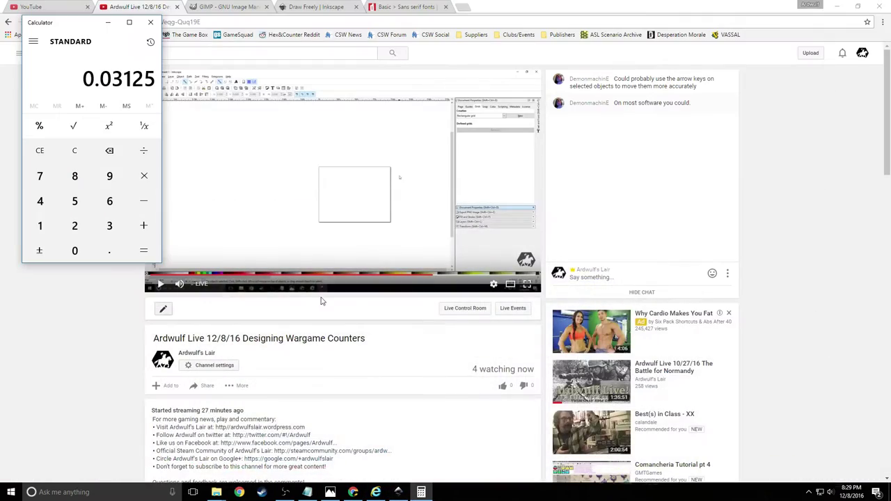
click(398, 492)
scroll(252, 209, up, 3)
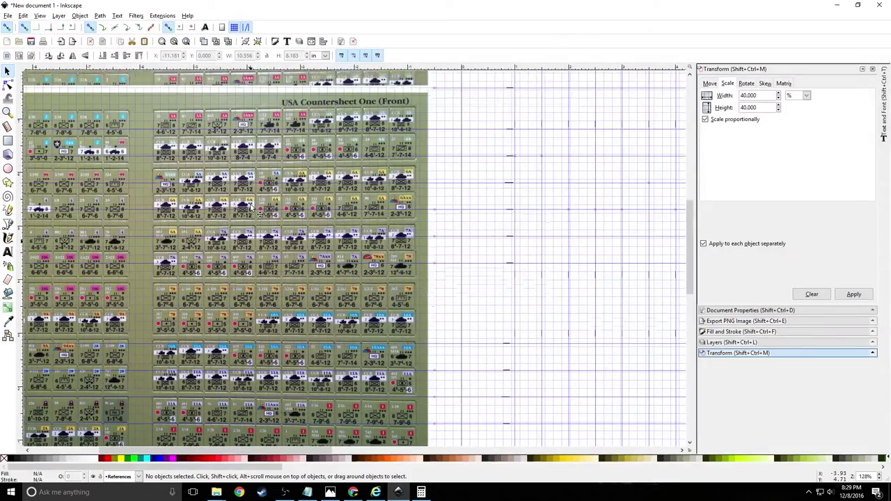
click(330, 492)
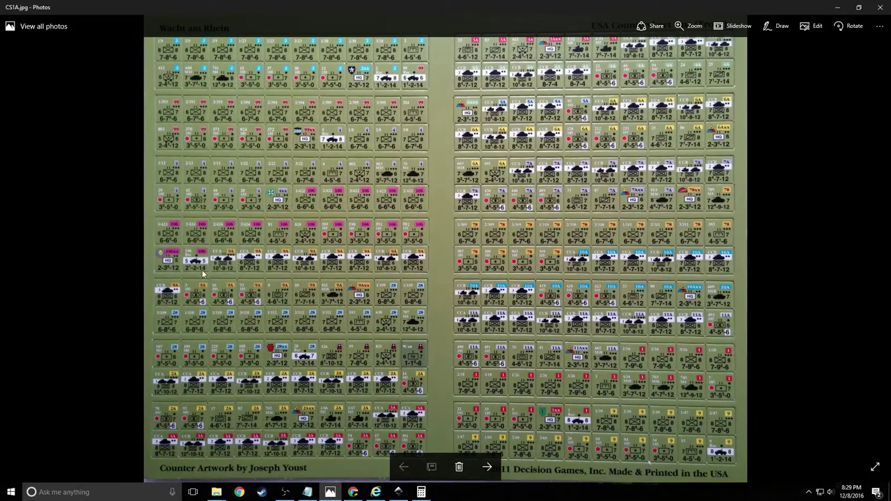
click(880, 8)
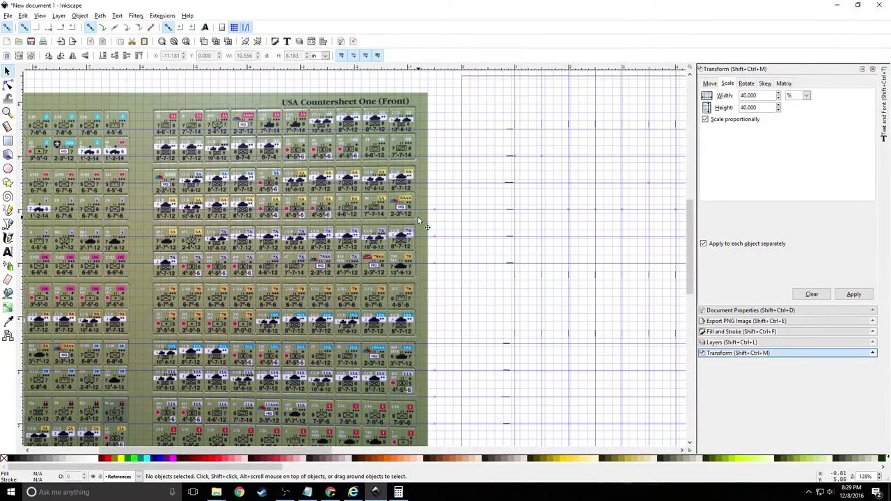
Add a layer named Counter Backgrounds above the References layer
click(749, 342)
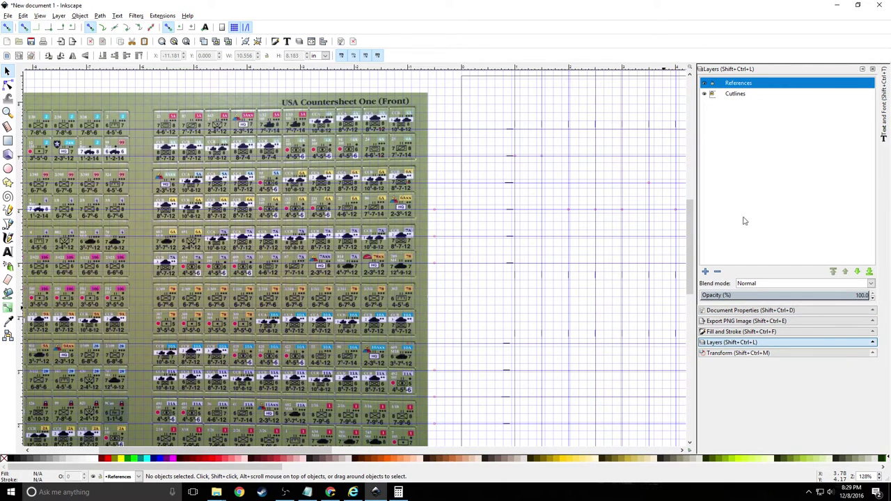
click(705, 273)
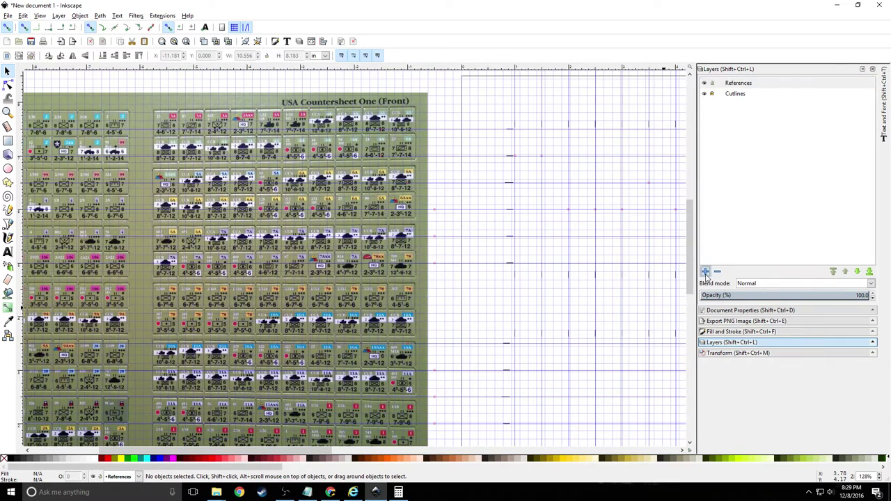
text(Coun)
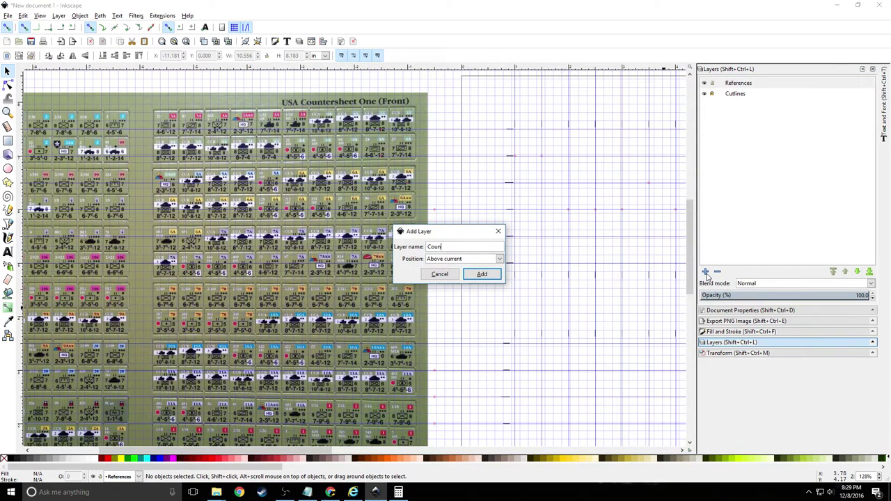
text(ter Backgrounds)
key(Return)
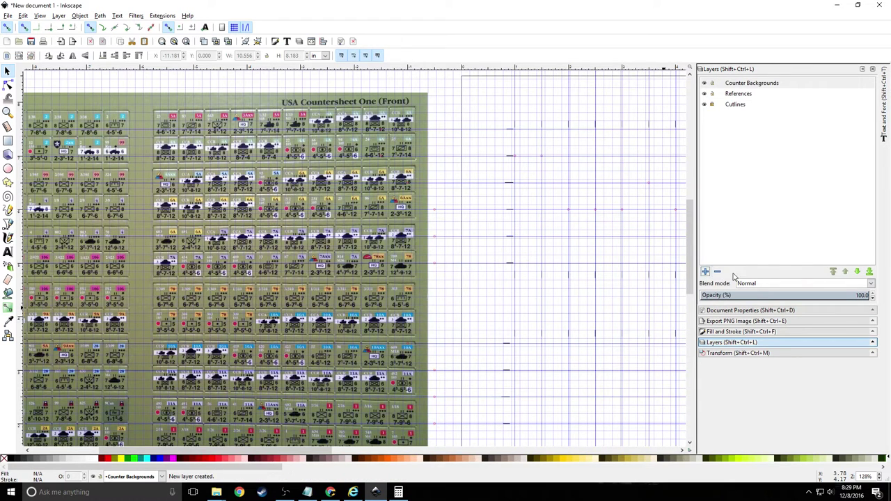
On the Counter Backgrounds layer, draw a rectangle about 3.125 by 1.656 in from just outside the page's top-left cut mark corner
click(752, 83)
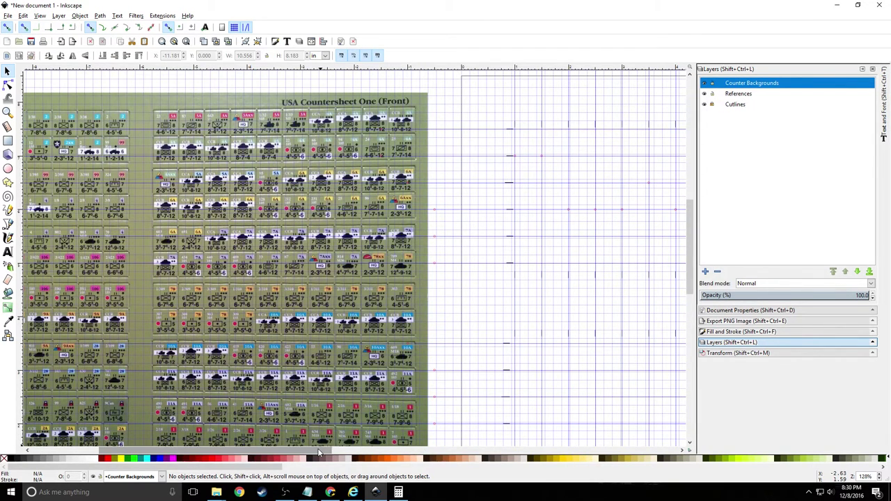
drag(321, 453, 452, 451)
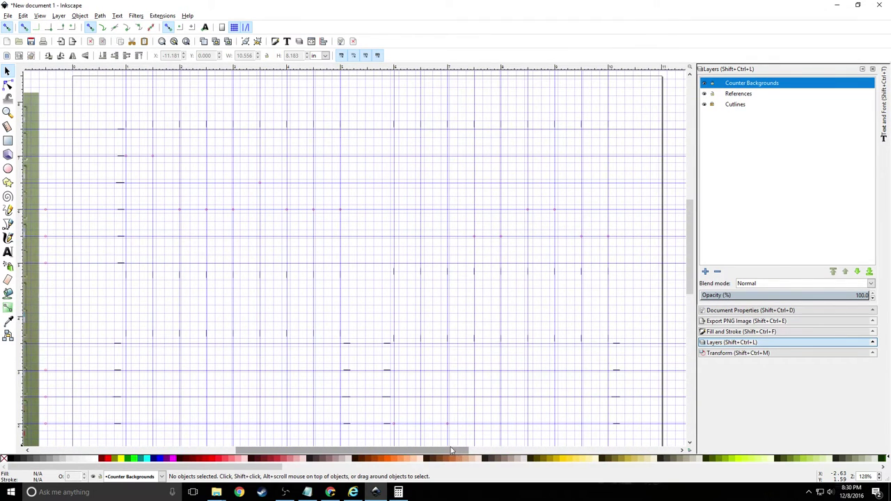
click(7, 141)
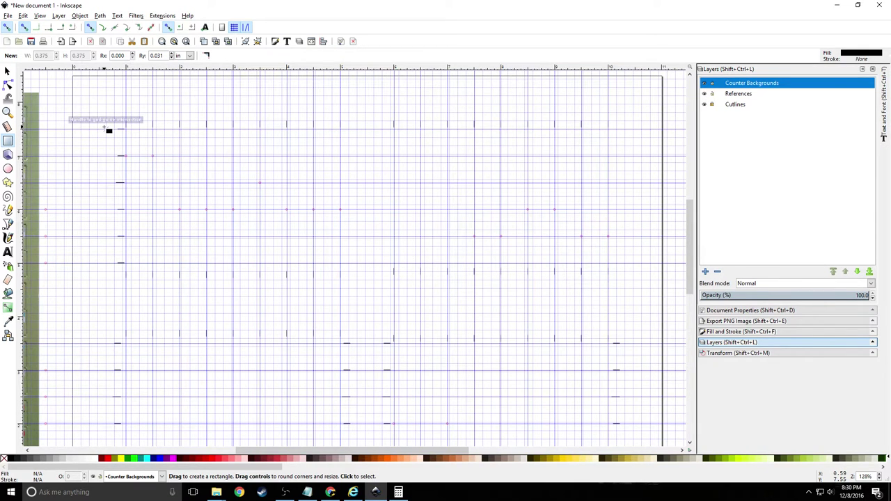
ctrl+scroll(115, 126, up, 2)
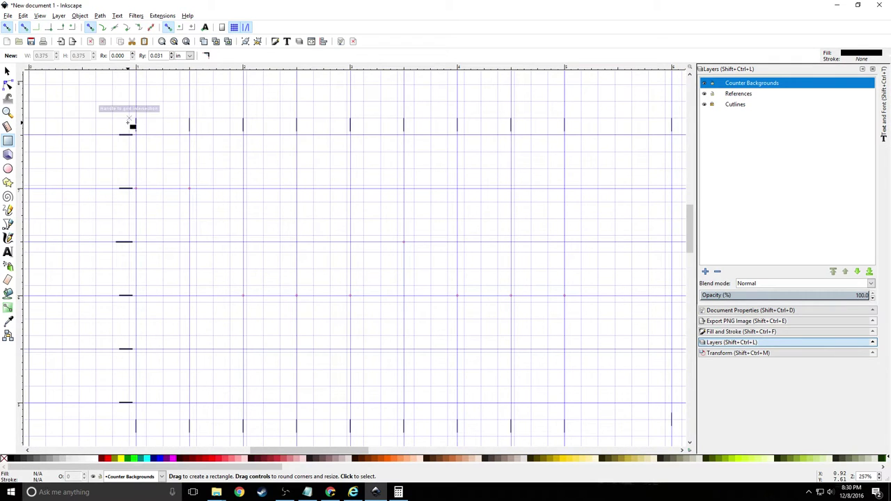
ctrl+scroll(130, 126, up, 1)
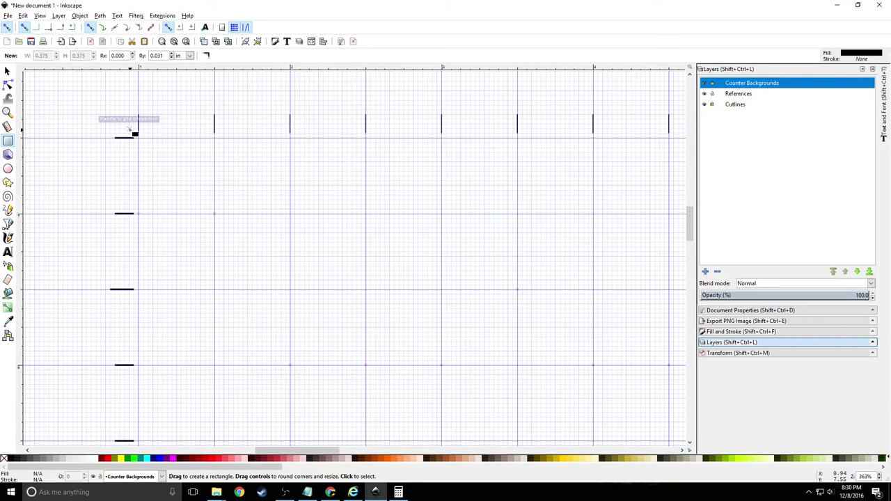
drag(130, 130, 601, 378)
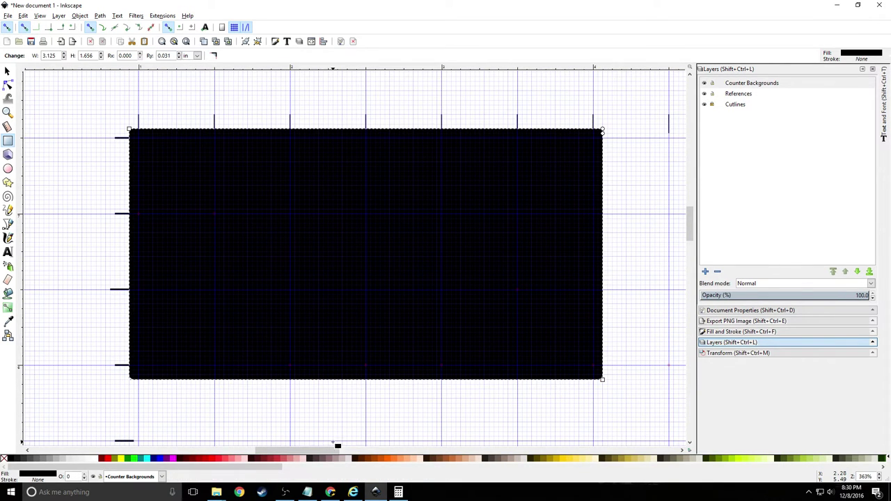
Stretch the black rectangle rightward to about 4.127 in wide and downward to about 2.125 in high, and deselect it
drag(334, 449, 363, 448)
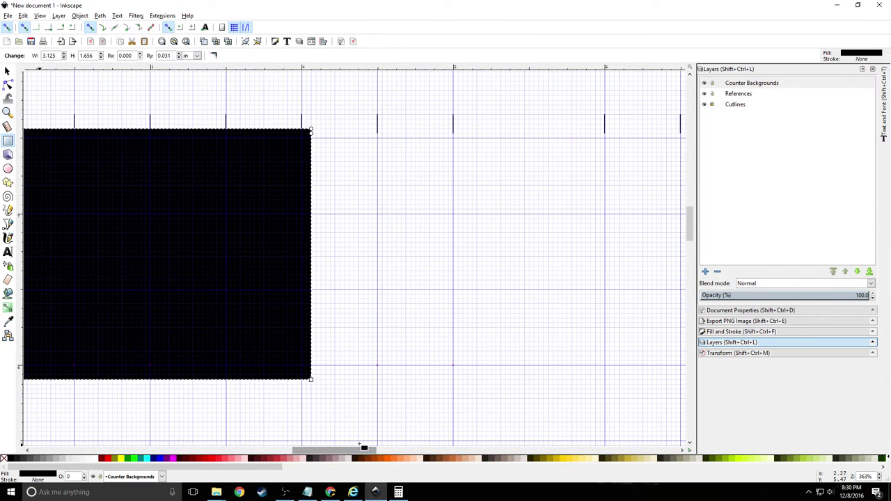
click(7, 70)
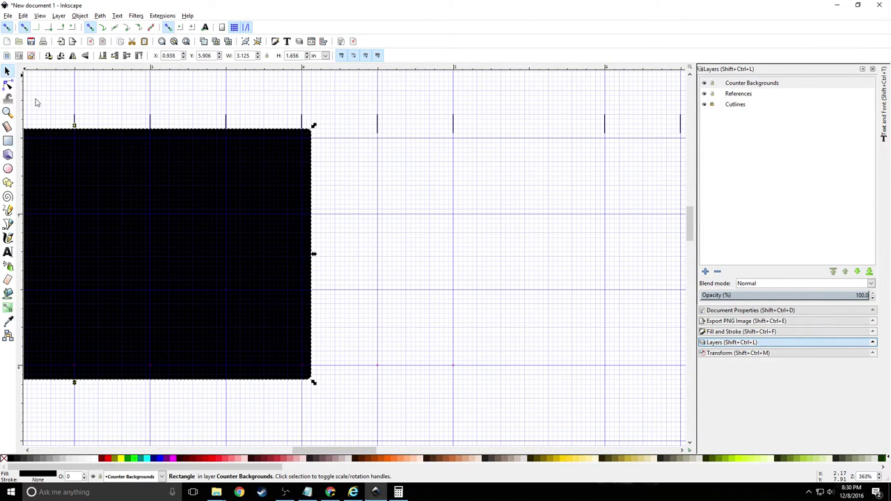
click(242, 249)
click(263, 247)
drag(314, 257, 467, 259)
scroll(440, 362, down, 1)
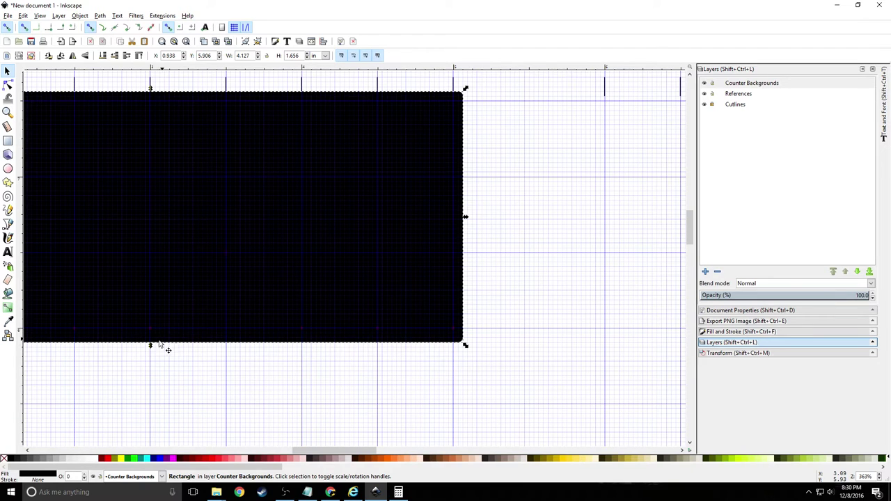
drag(151, 346, 149, 423)
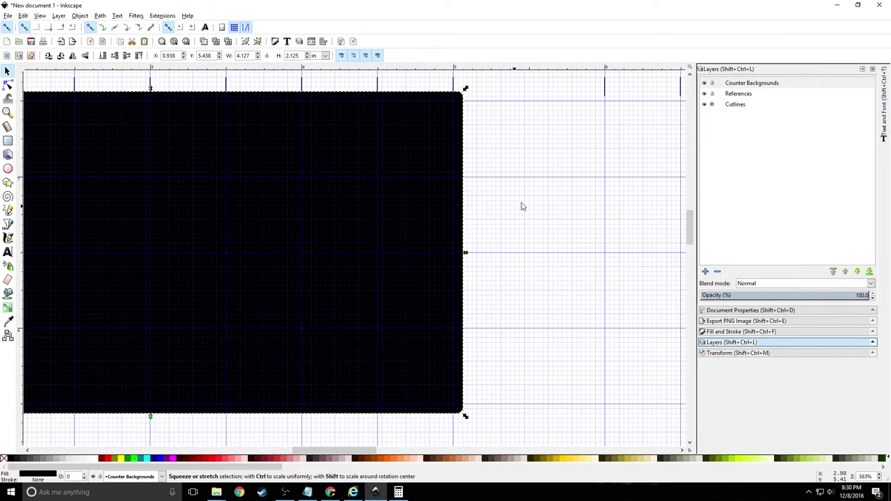
click(513, 89)
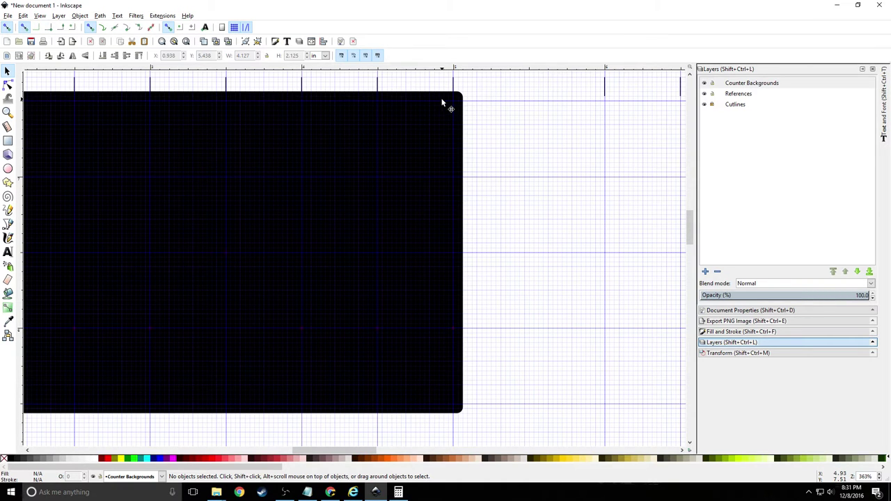
Try rotating and skewing the black rectangle with its transform handles, and undo both changes
click(443, 100)
click(506, 94)
click(431, 100)
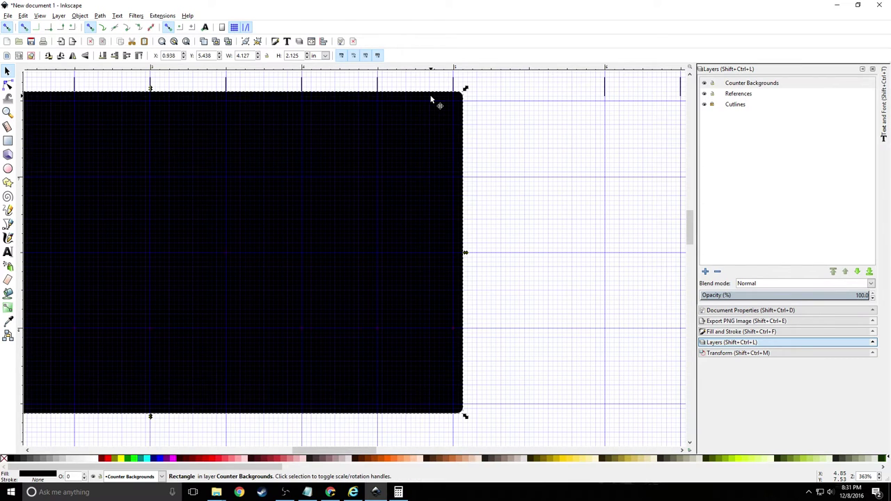
click(430, 101)
click(431, 100)
click(431, 100)
click(431, 101)
click(431, 100)
click(430, 100)
click(430, 101)
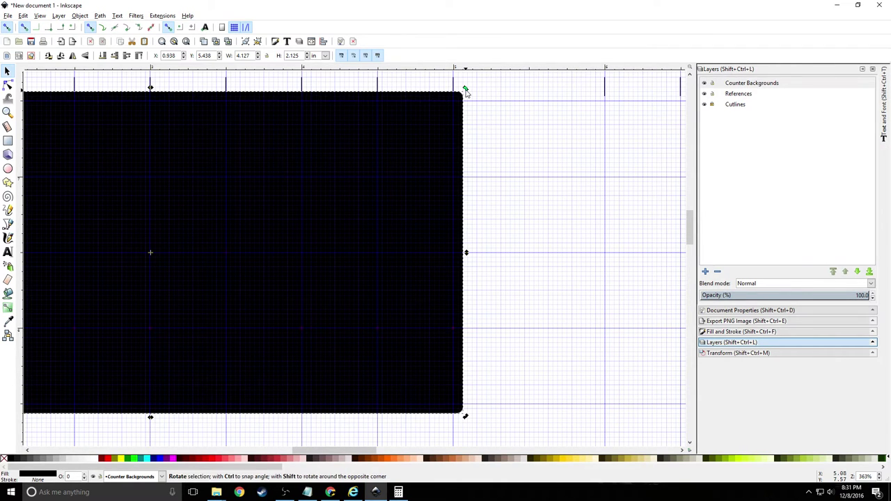
mouse_move(465, 89)
mouse_down()
mouse_move(479, 160)
mouse_move(472, 89)
mouse_up()
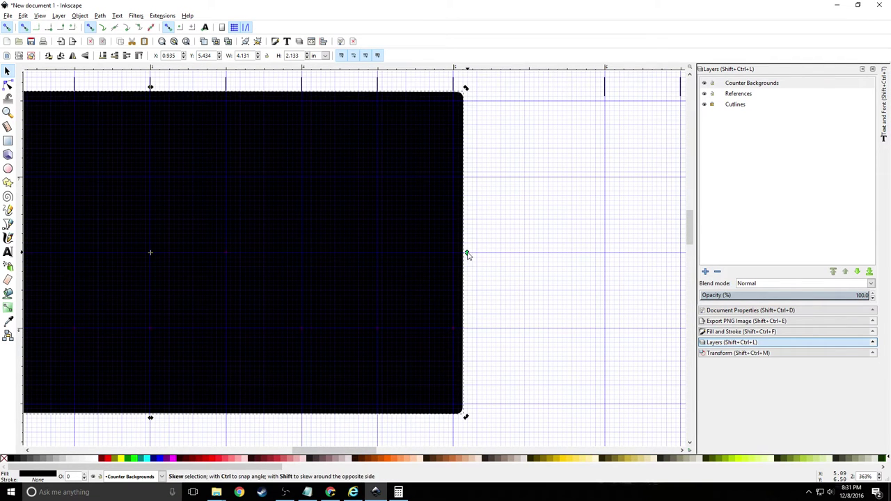
drag(469, 252, 464, 295)
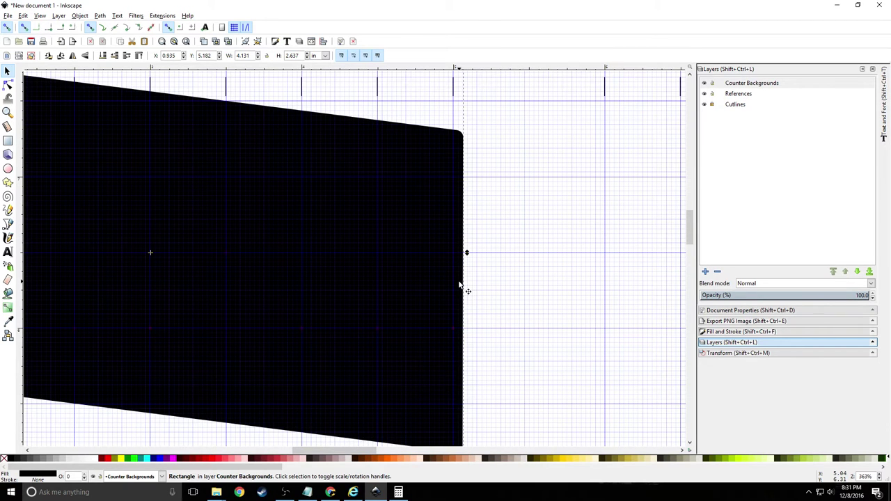
key(ctrl+z)
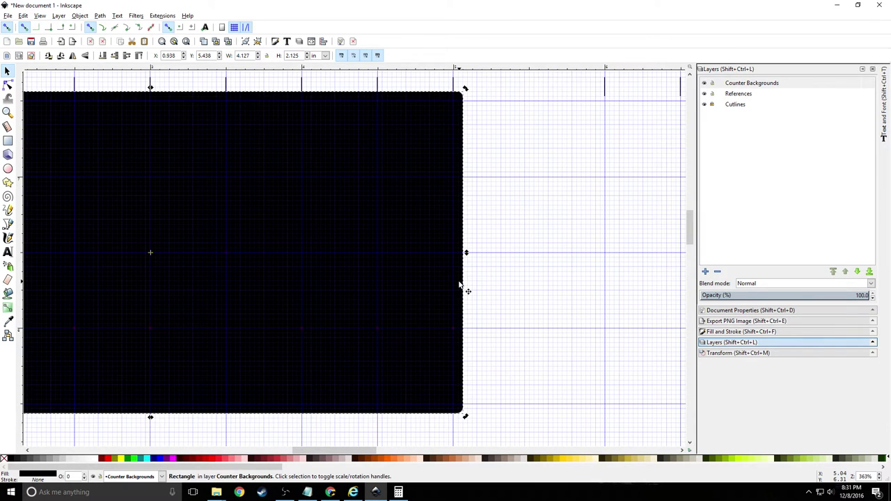
Square off the black rectangle's rounded corners by reducing its vertical rounding radius to 0
click(481, 232)
click(402, 224)
key(r)
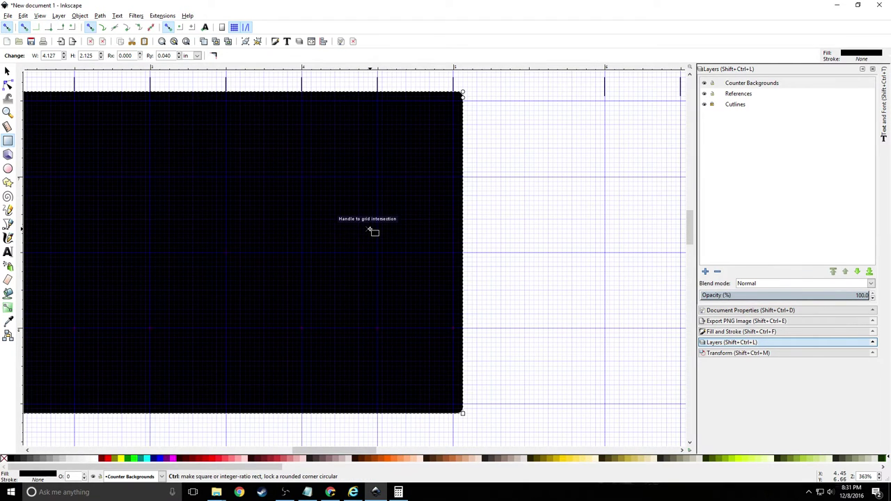
ctrl+scroll(371, 229, down, 1)
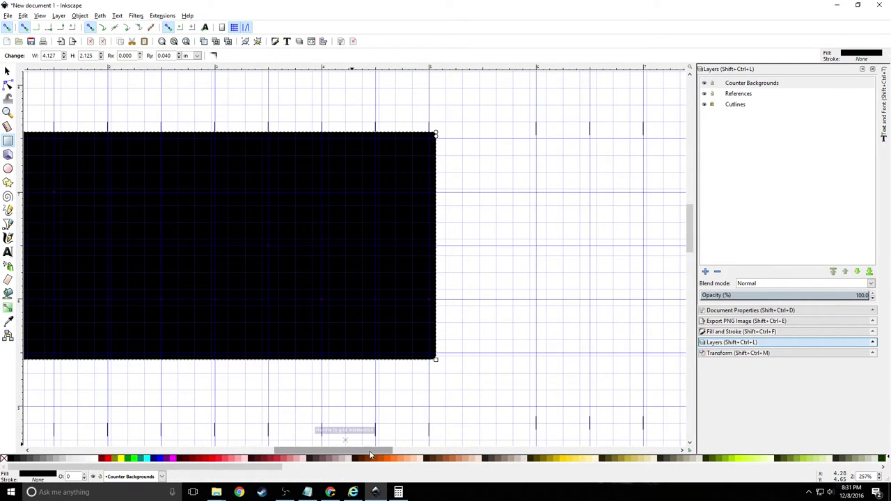
drag(366, 455, 342, 456)
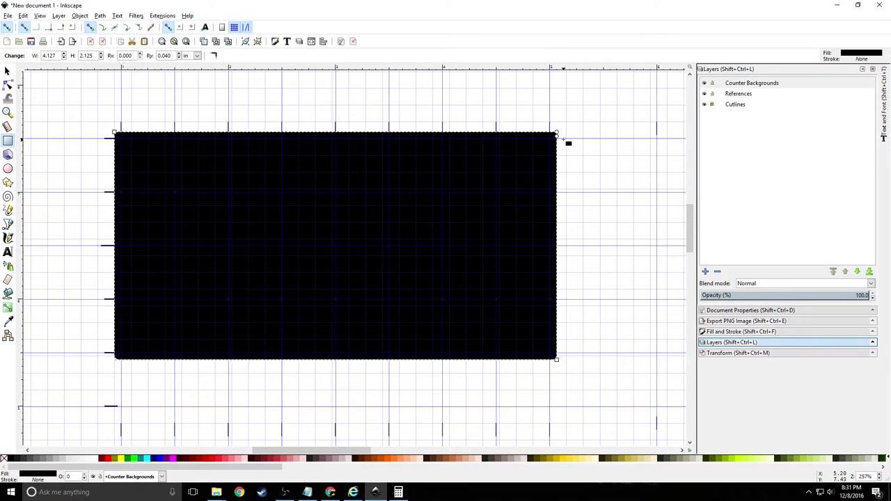
ctrl+scroll(563, 137, up, 3)
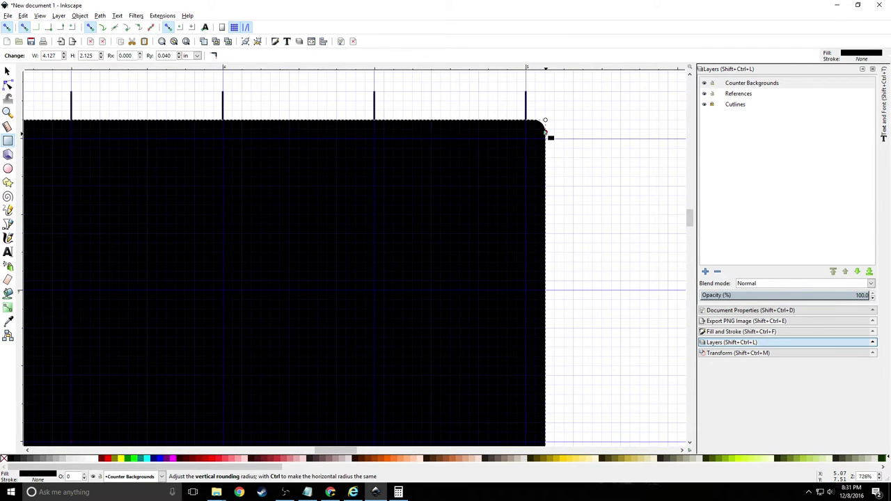
mouse_move(546, 133)
mouse_down()
mouse_move(545, 270)
mouse_move(546, 108)
mouse_move(541, 295)
mouse_move(552, 122)
mouse_up()
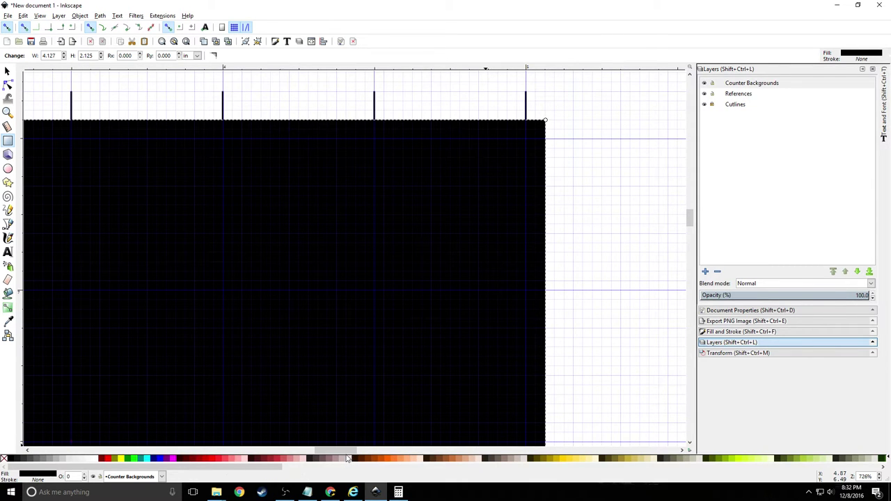
Fill the rectangle with the olive green sampled from the right border of the scanned counter sheet
drag(347, 458, 267, 465)
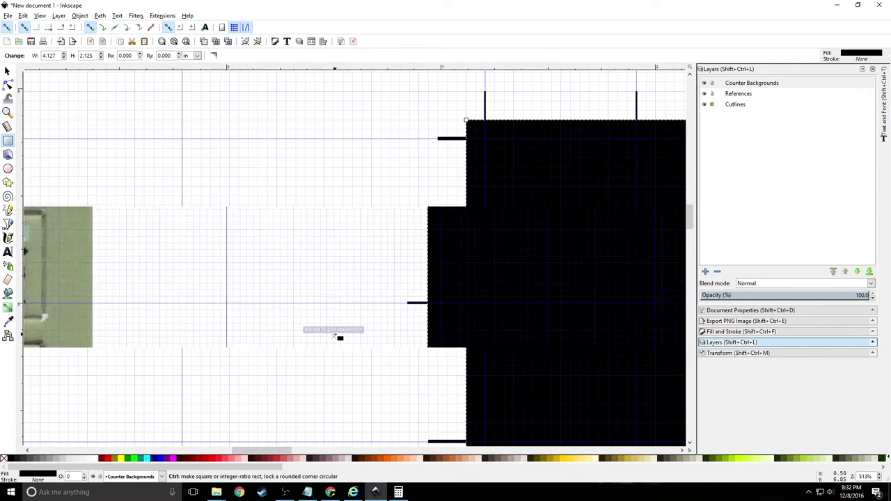
scroll(339, 337, down, 1)
scroll(339, 337, down, 1)
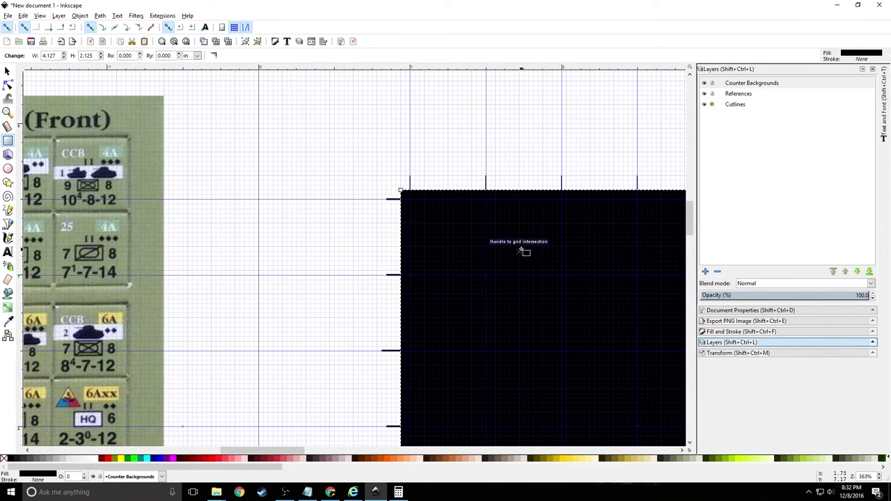
click(8, 71)
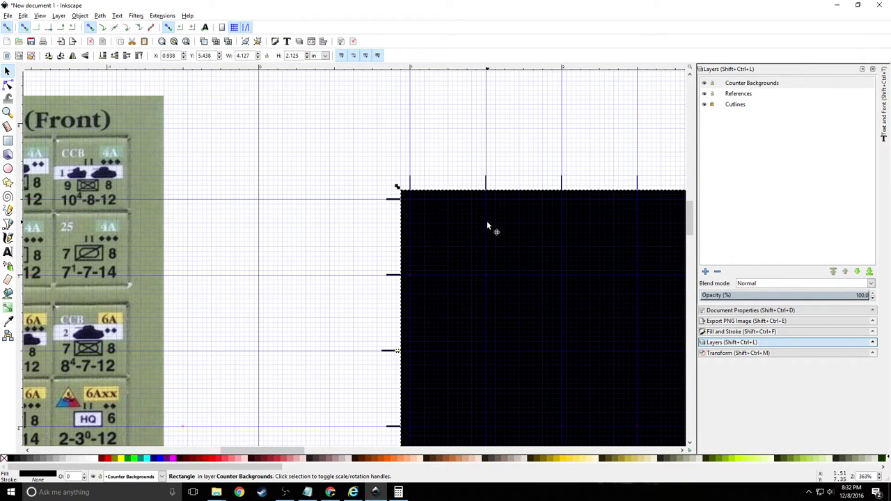
click(8, 321)
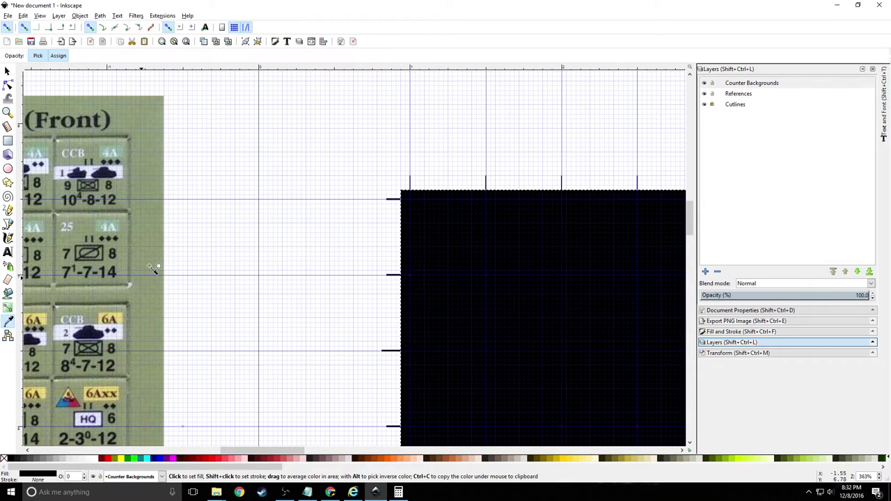
click(156, 255)
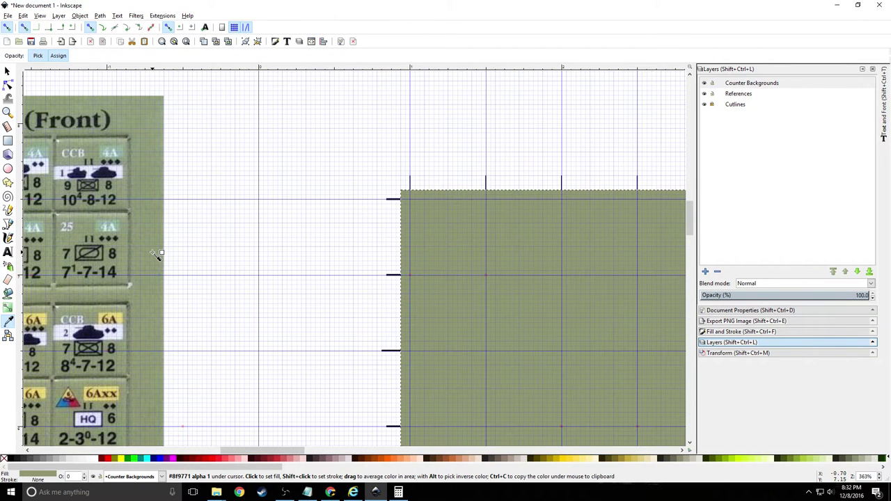
scroll(153, 338, down, 5)
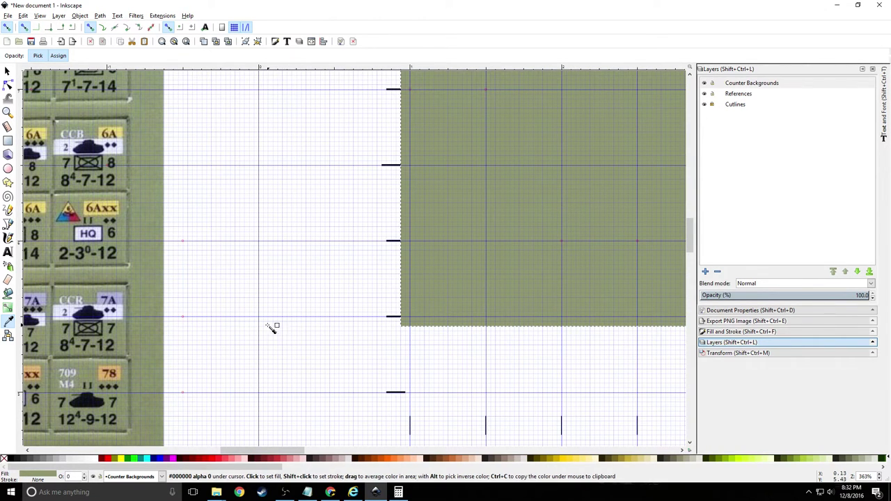
scroll(186, 409, down, 1)
click(150, 426)
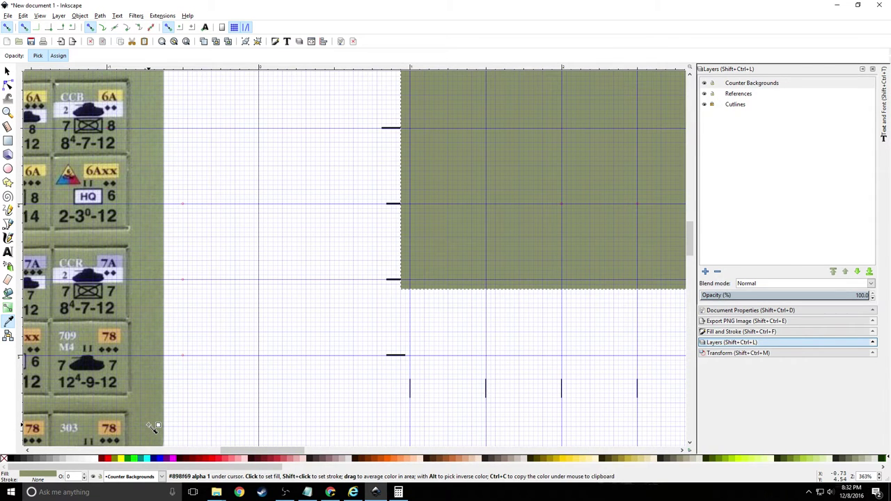
click(151, 142)
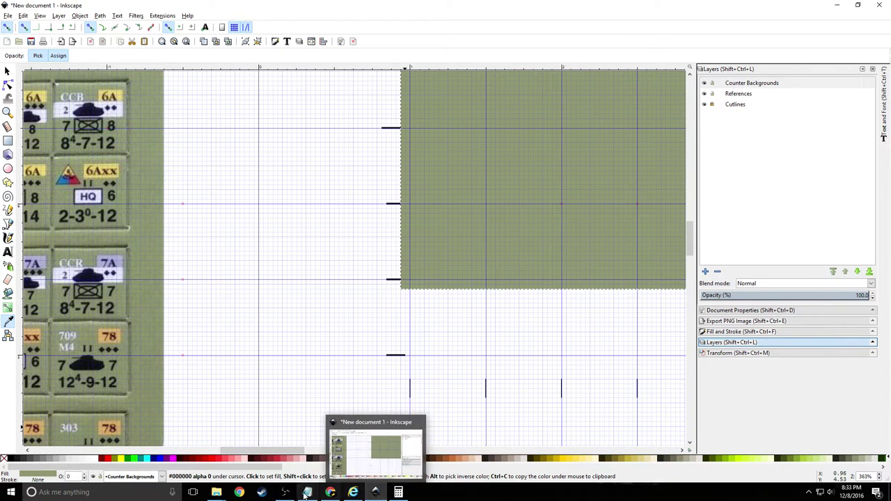
Open CS1A.jpg from the CS folder, browse the scans to examine the background colours on CS3A.jpg and CS4A.jpg, and close the viewer
mouse_move(224, 492)
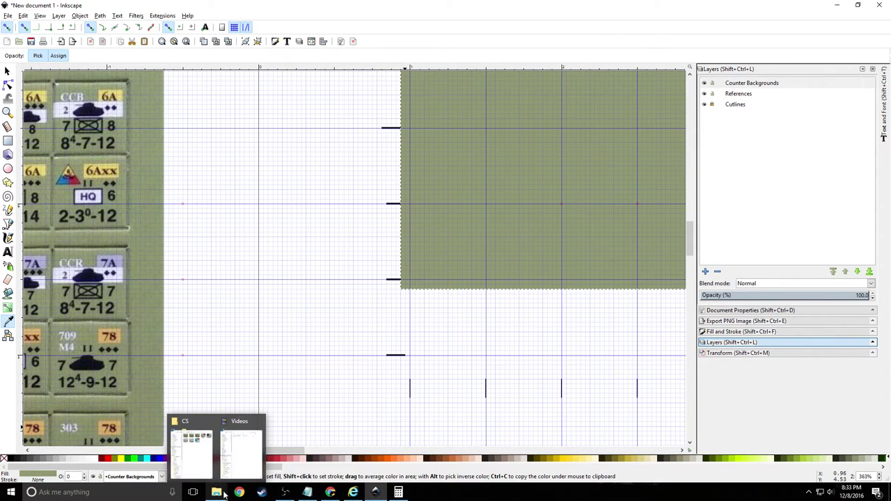
click(200, 463)
double_click(619, 76)
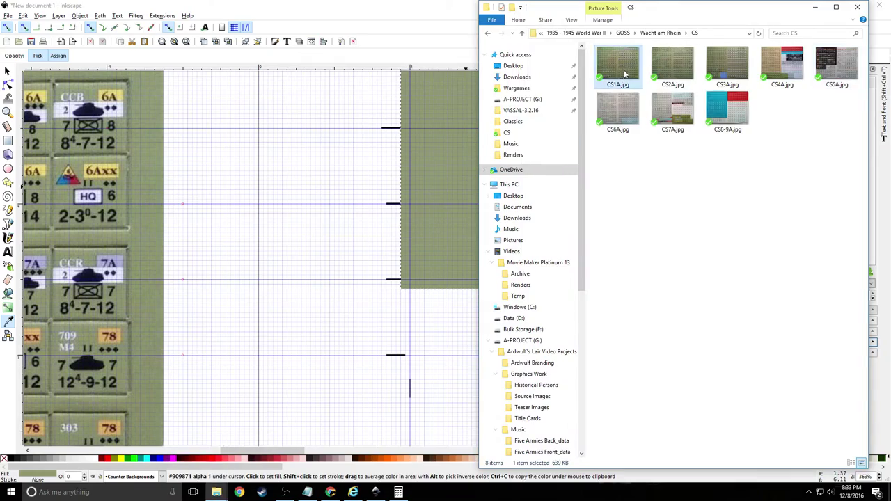
key(Right)
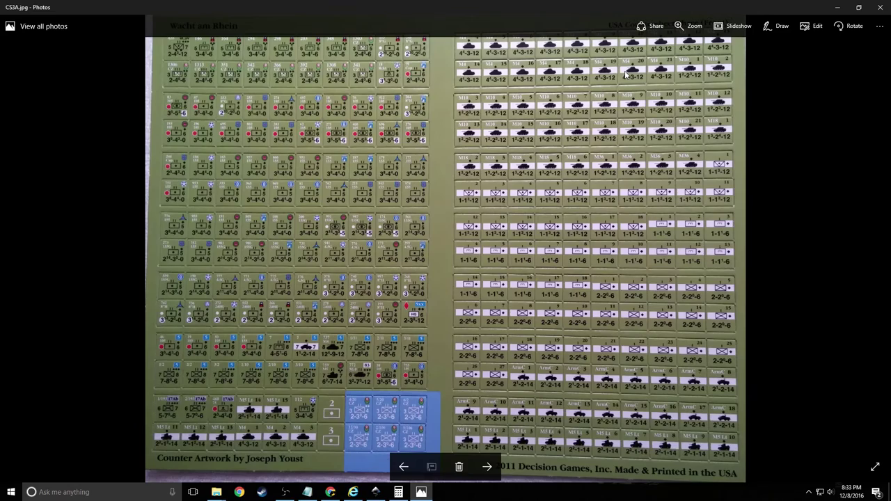
key(Right)
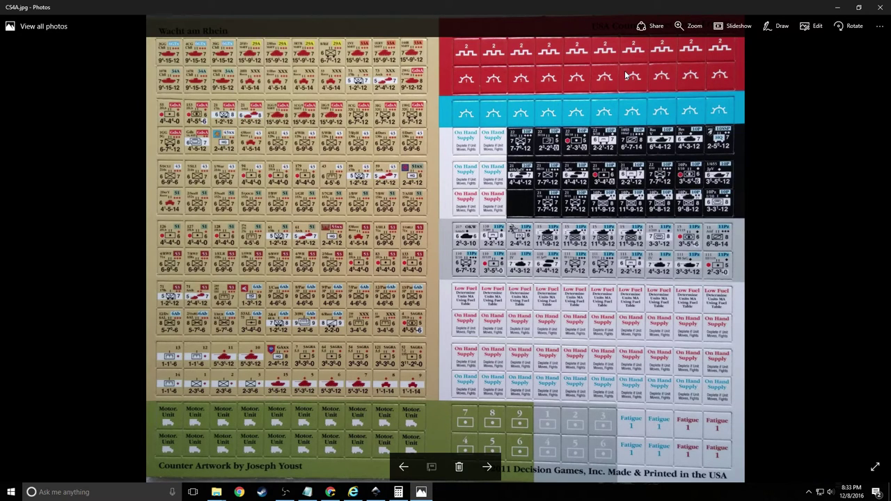
key(Right)
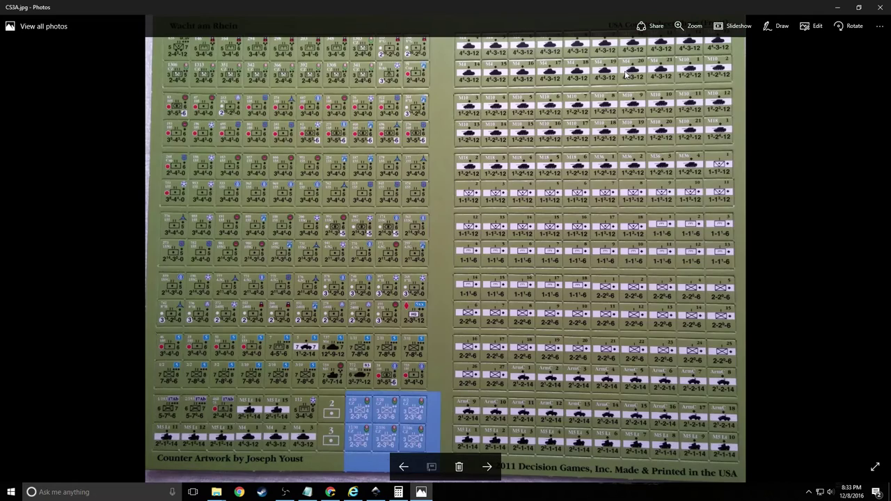
key(Left)
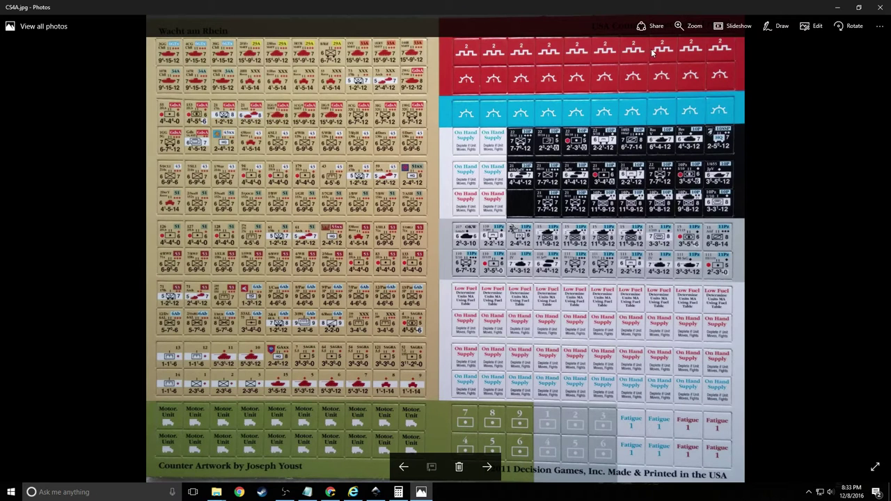
click(883, 7)
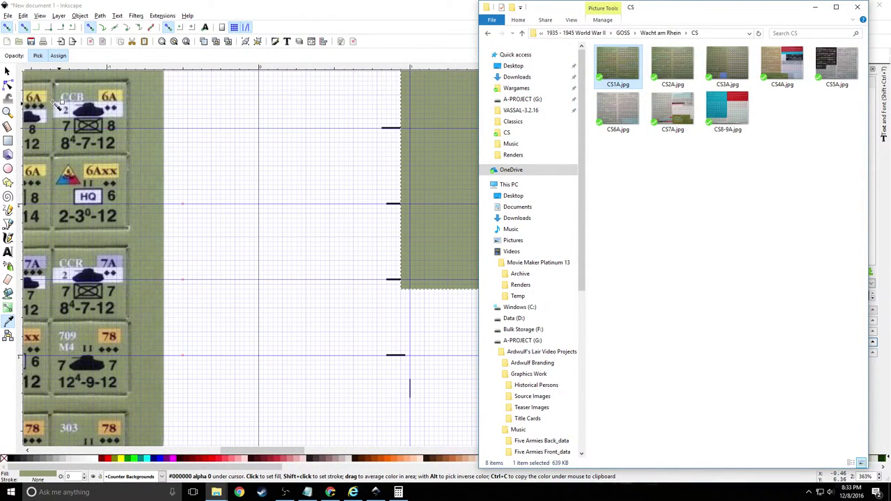
Delete the green counter sheet scan from the References layer
click(7, 71)
click(142, 108)
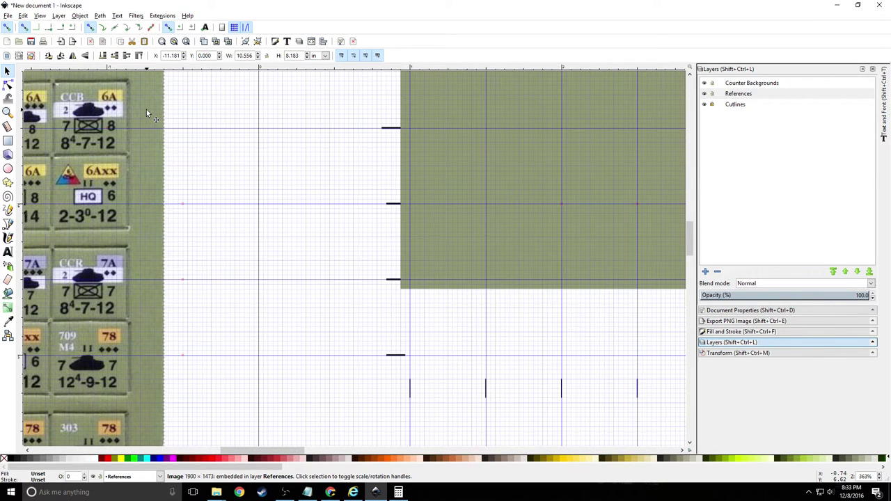
key(Delete)
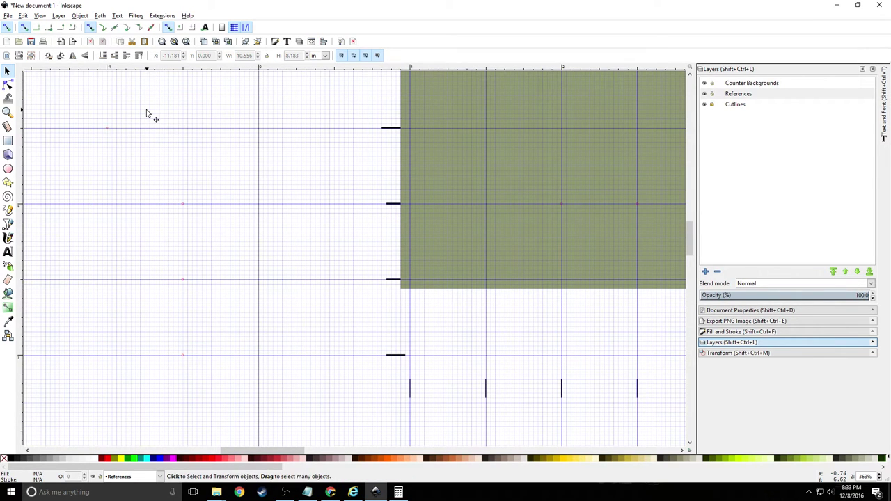
Import CS4A.jpg into the References layer
click(765, 96)
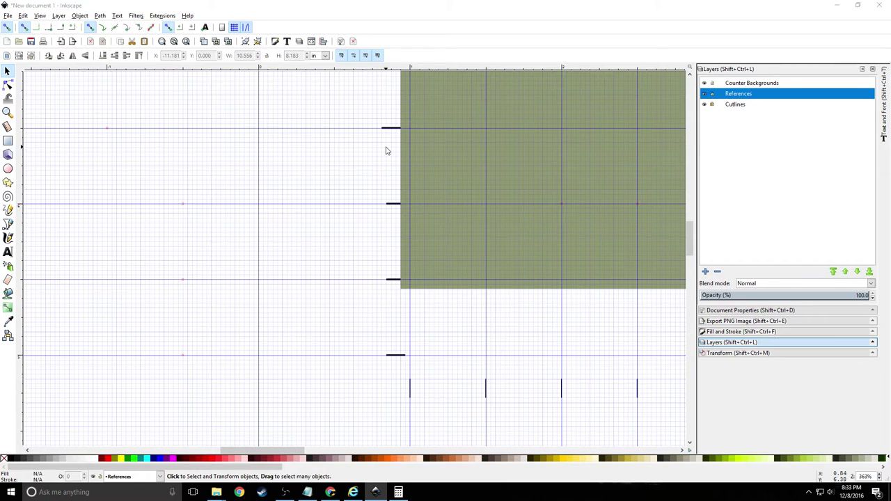
key(ctrl+i)
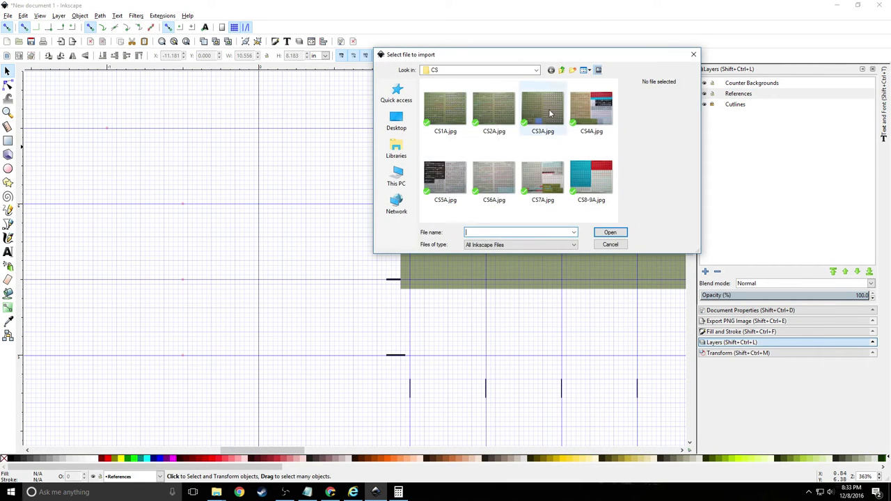
double_click(592, 115)
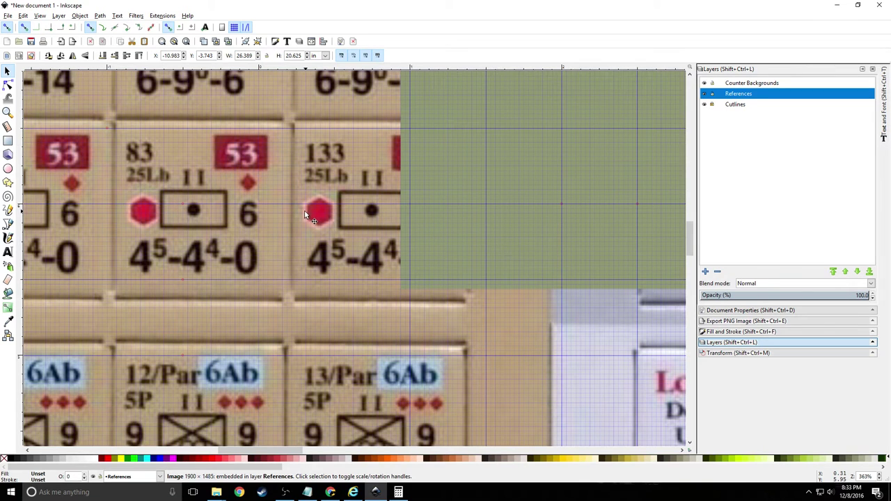
Scale the imported scan to 40% proportionally and move it off the page, just beyond the page's left edge
click(740, 353)
click(857, 296)
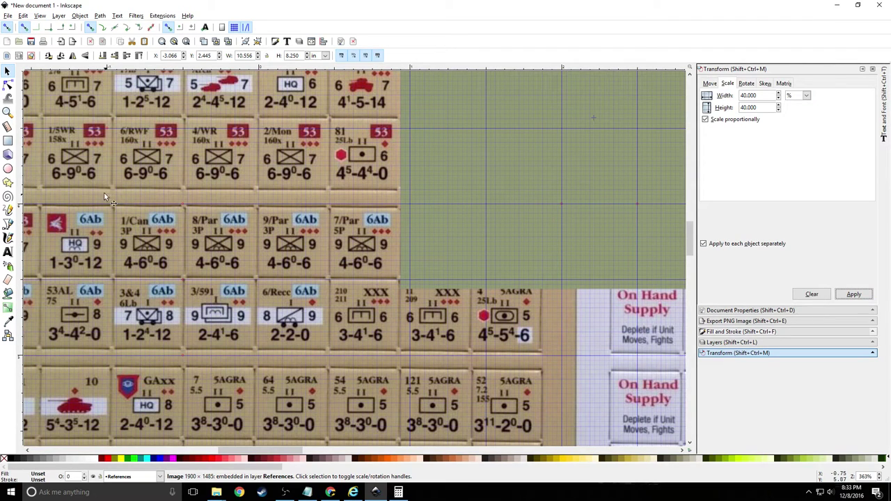
scroll(150, 193, down, 1)
scroll(150, 193, down, 3)
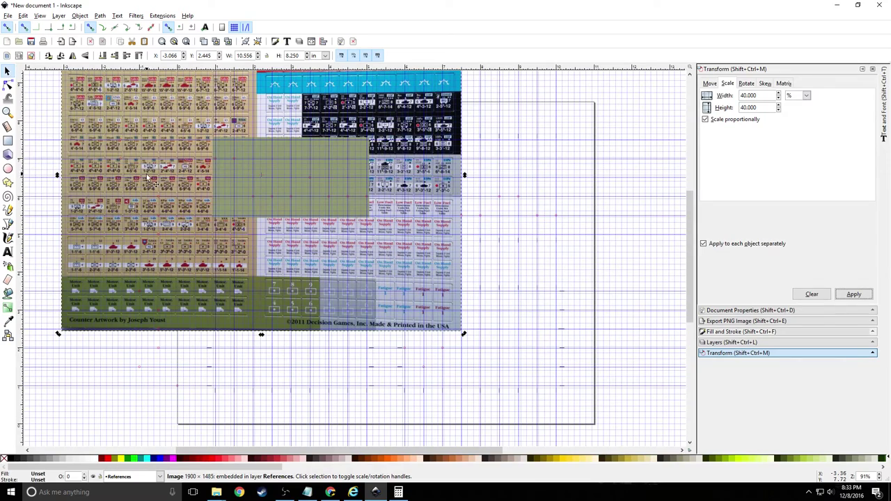
drag(155, 184, 25, 152)
drag(165, 165, 84, 218)
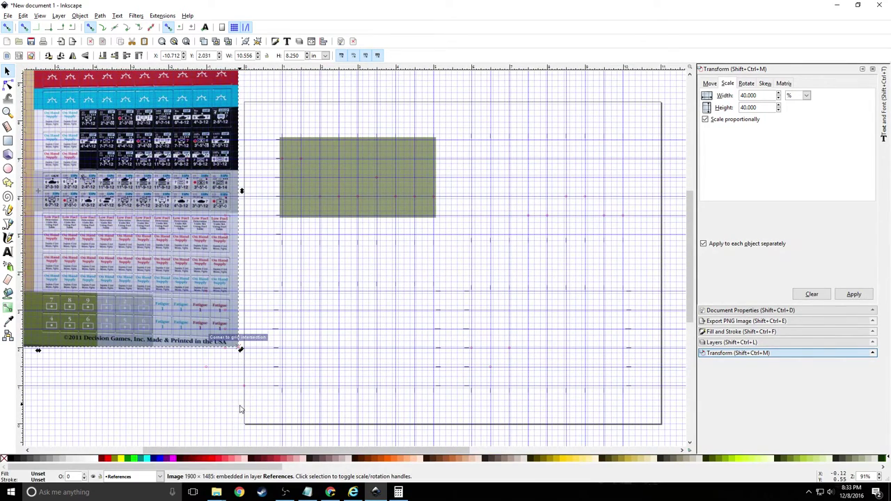
drag(251, 450, 216, 456)
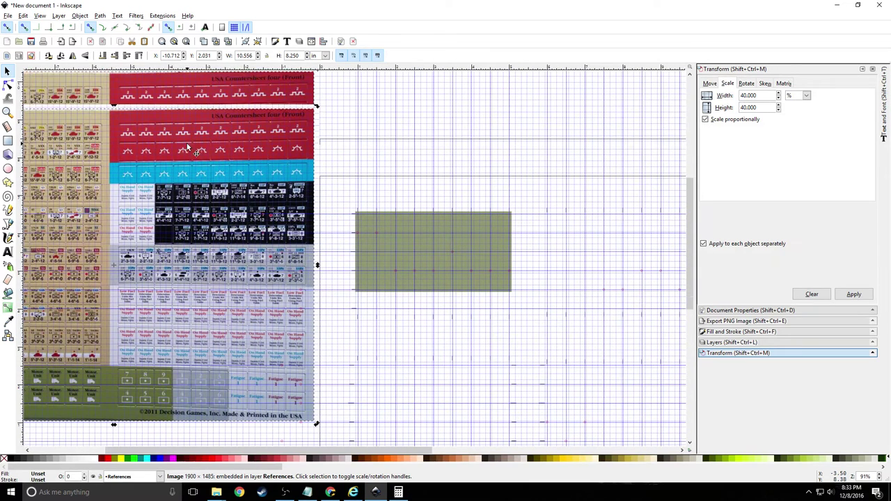
scroll(197, 149, up, 3)
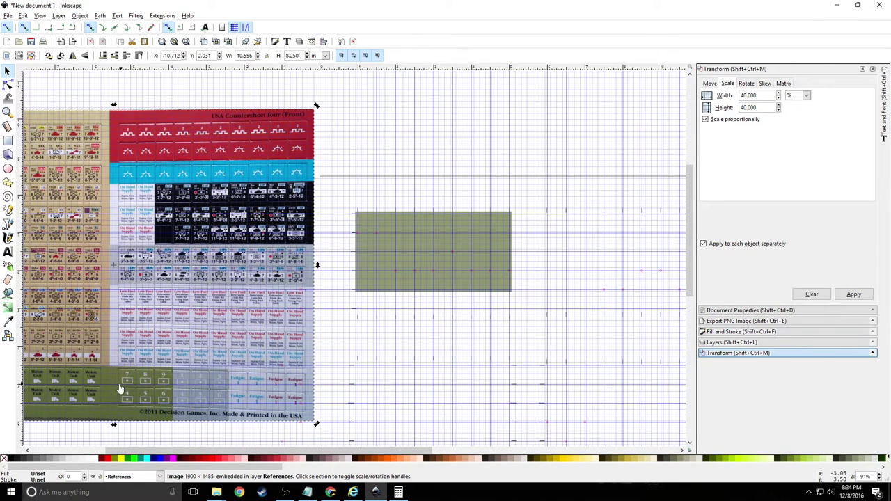
Fill the background rectangle with the dark olive green sampled from the Motor Unit counter area near the scan's lower edge
click(367, 227)
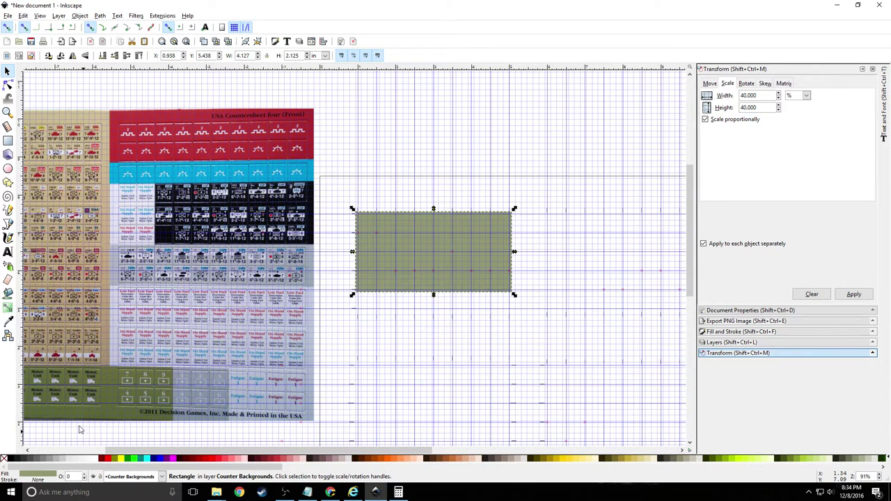
click(8, 321)
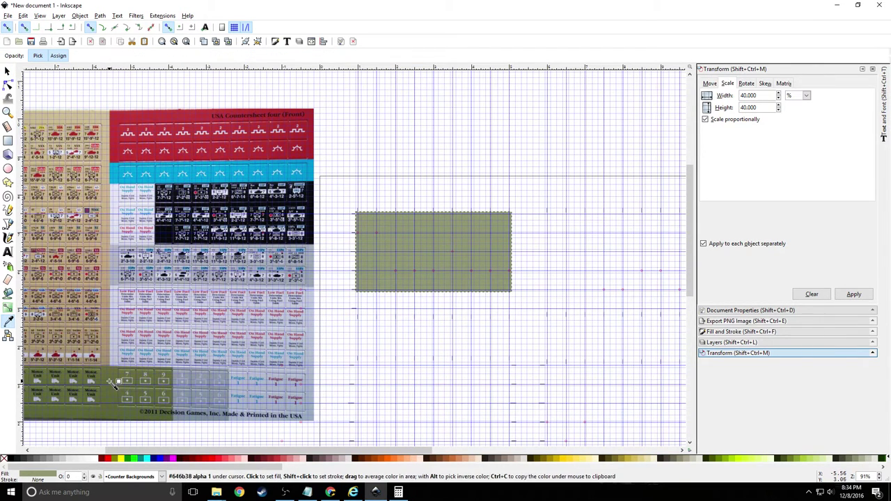
click(112, 385)
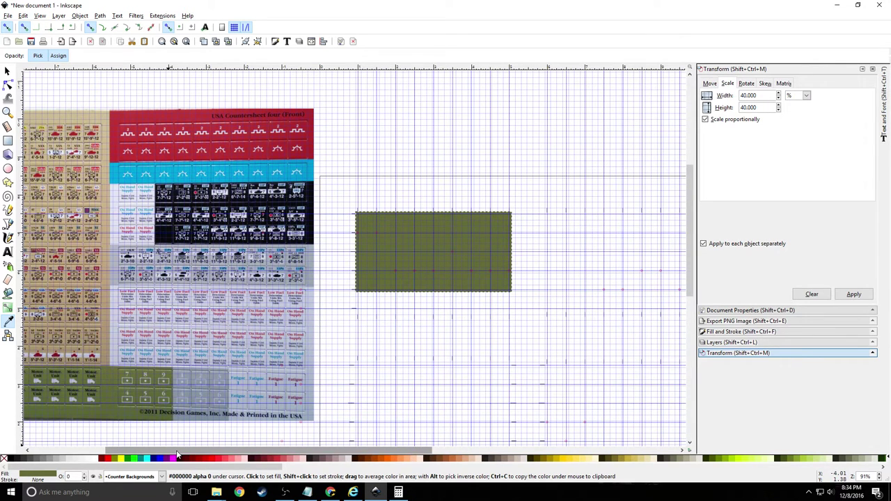
drag(177, 454, 125, 454)
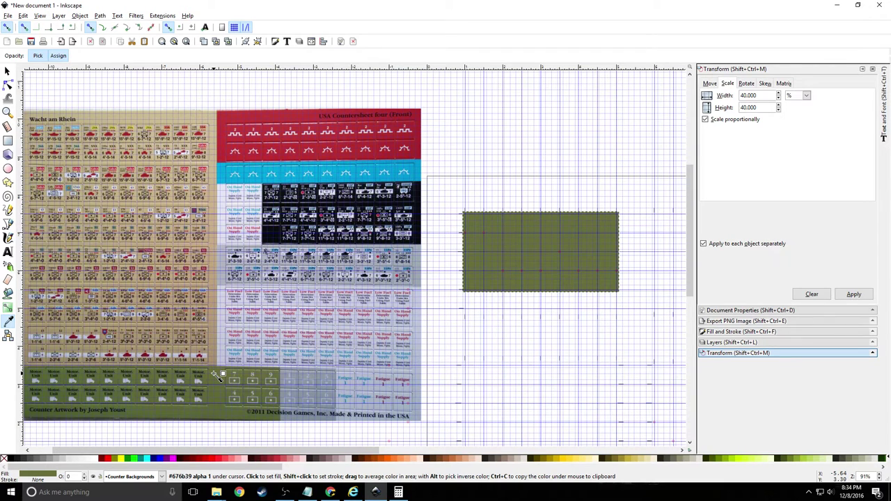
Stretch the rectangle's lower edge down to just past the block's last horizontal cut mark, making it about 2.623 in high
click(7, 72)
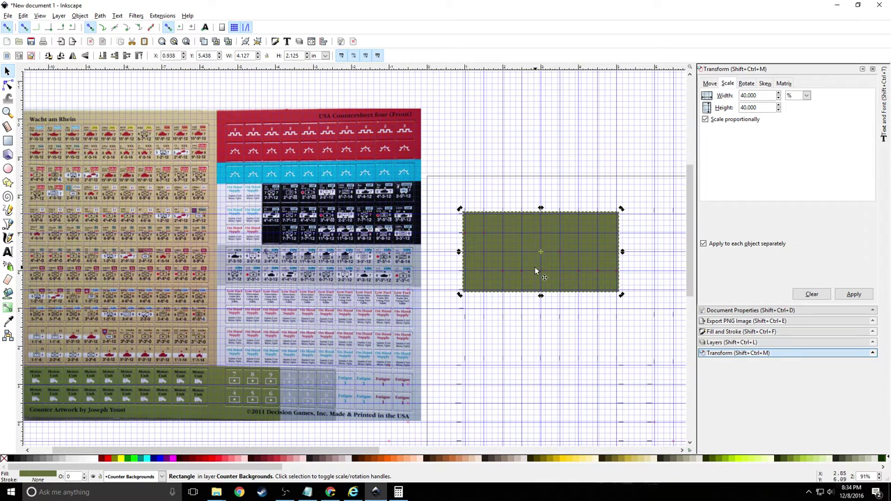
ctrl+scroll(543, 312, up, 3)
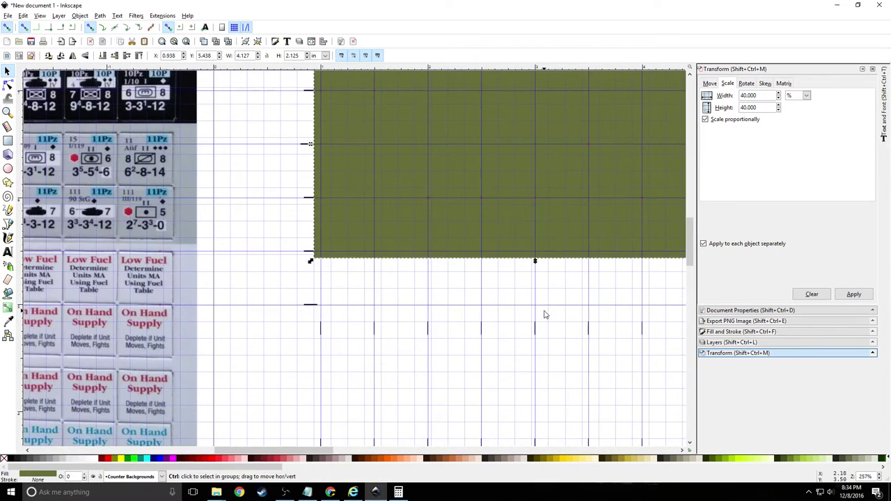
drag(534, 263, 534, 322)
ctrl+scroll(537, 320, up, 2)
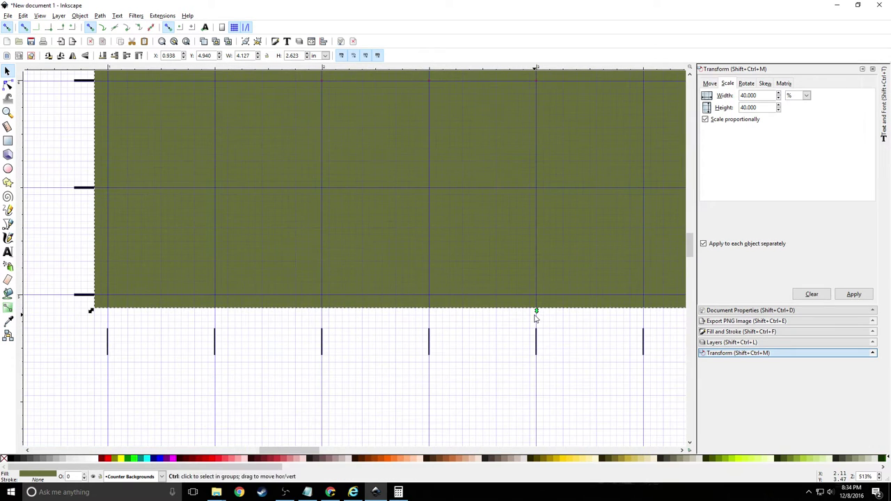
scroll(530, 280, up, 1)
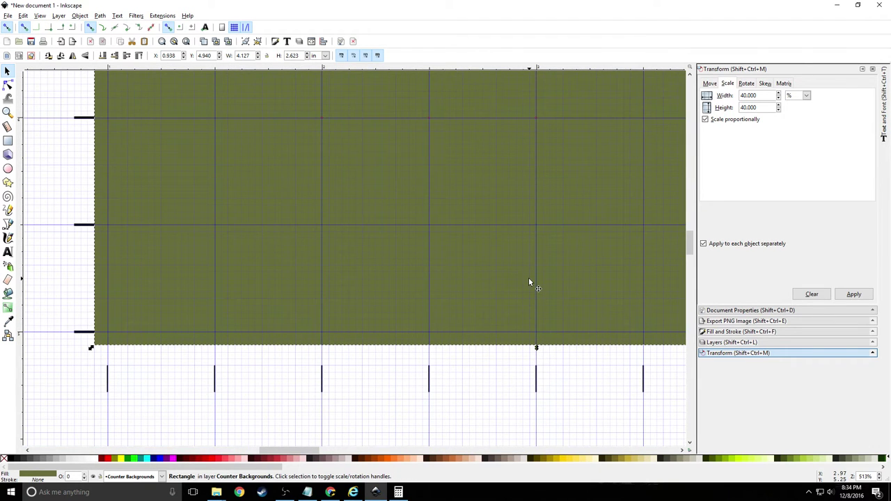
ctrl+scroll(529, 277, down, 3)
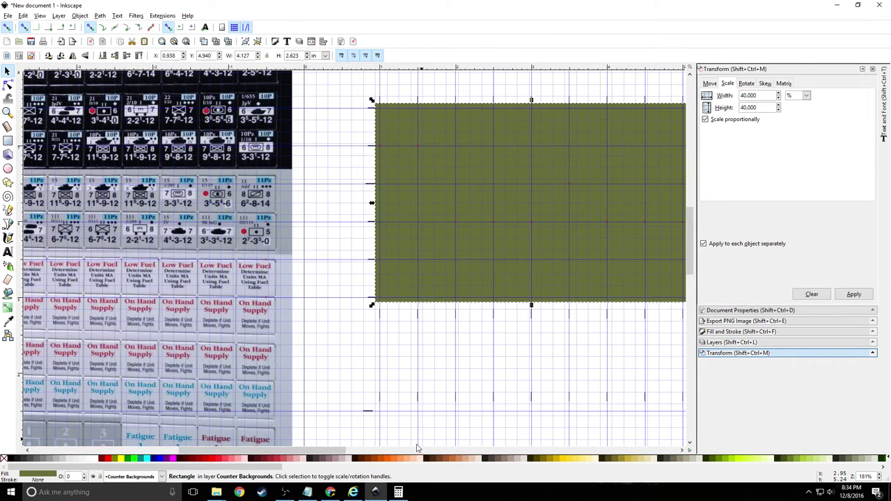
Copy the olive rectangle, paste it over the upper-right counter block and align it with the cut marks there
drag(333, 454, 385, 460)
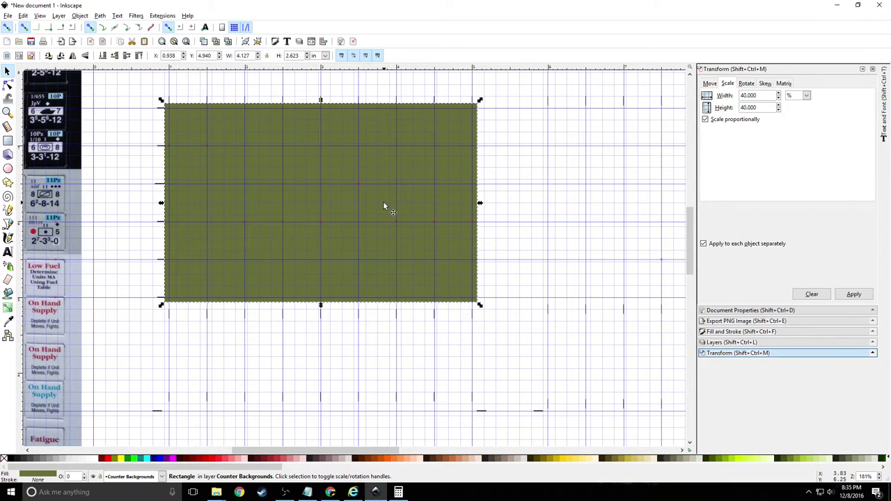
key(ctrl)
click(749, 342)
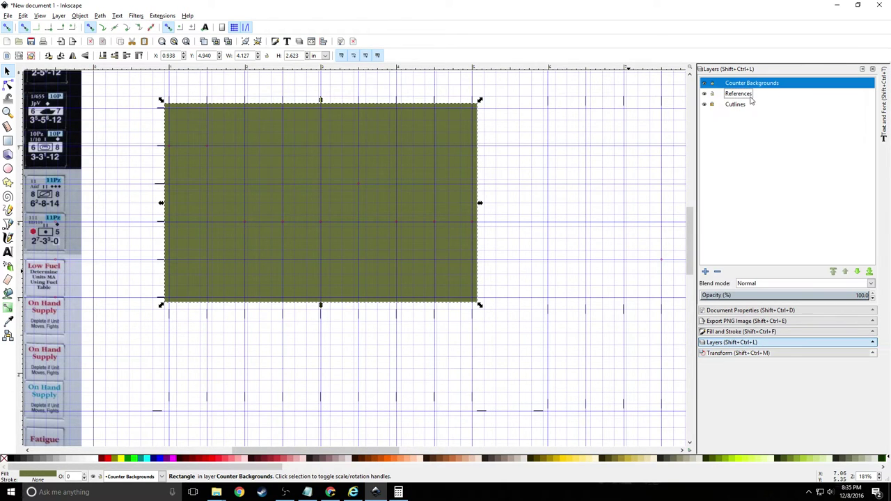
drag(381, 451, 450, 373)
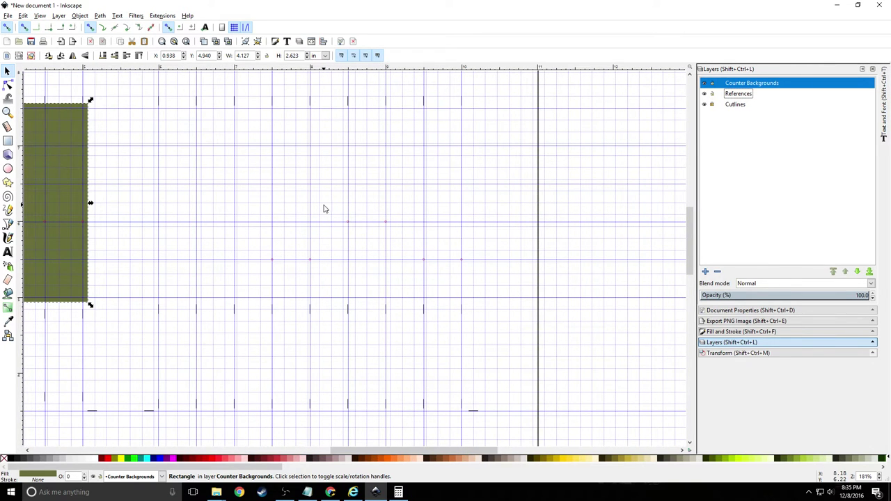
key(ctrl+v)
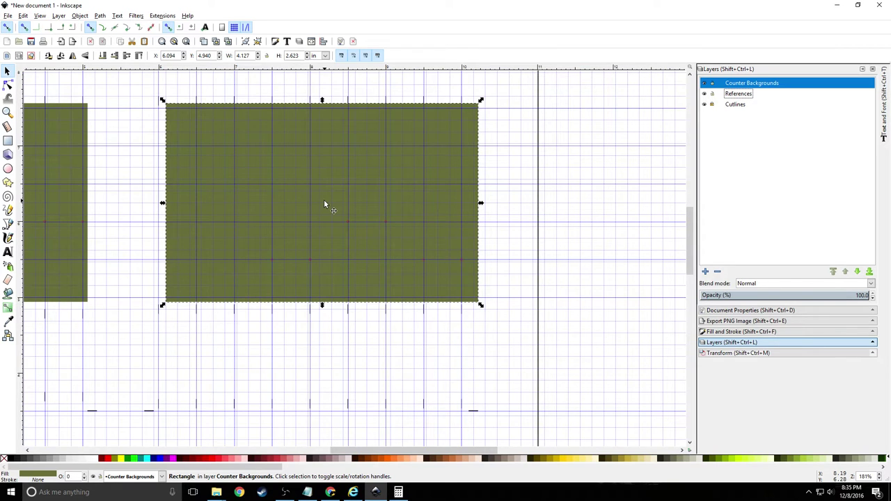
drag(324, 201, 310, 202)
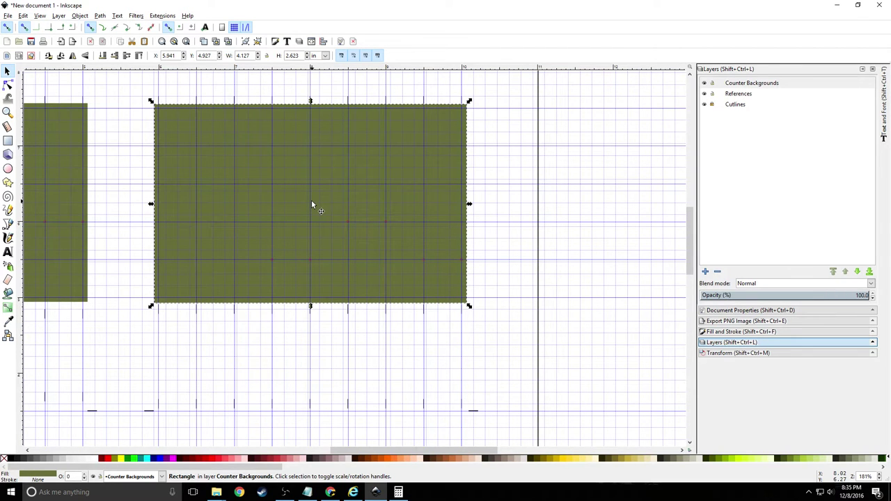
Paste another copy of the olive rectangle over the lower-left counter block and align it with the cut marks
scroll(314, 205, down, 3)
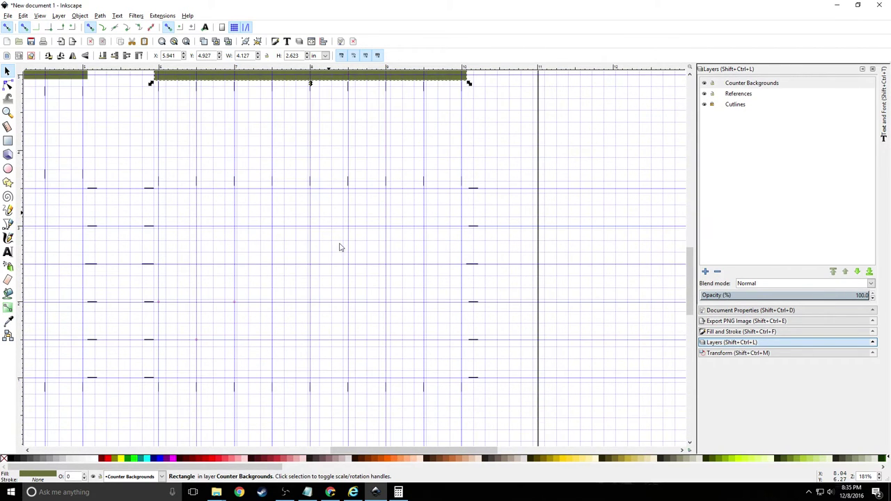
drag(404, 450, 221, 444)
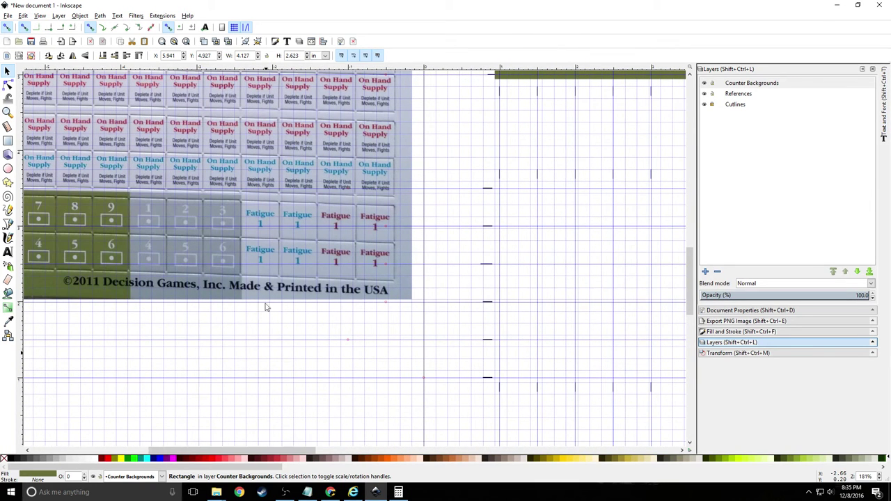
scroll(266, 268, up, 3)
scroll(272, 270, down, 2)
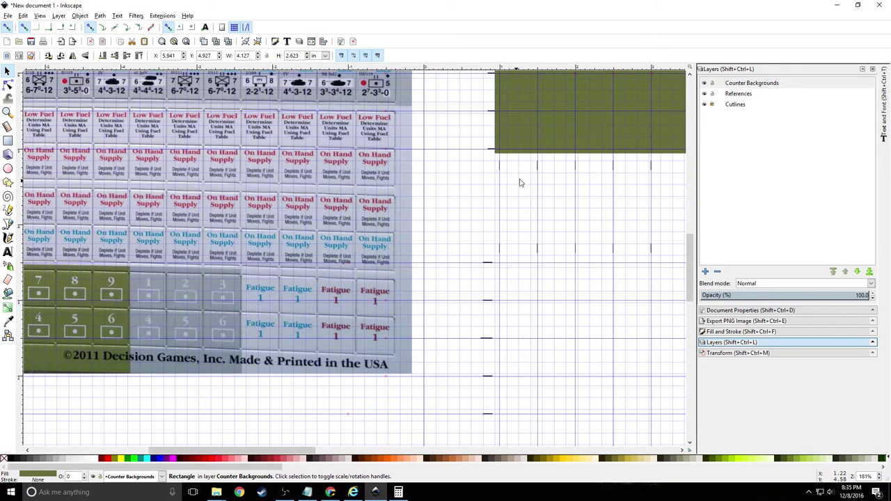
drag(299, 453, 367, 452)
scroll(429, 351, down, 1)
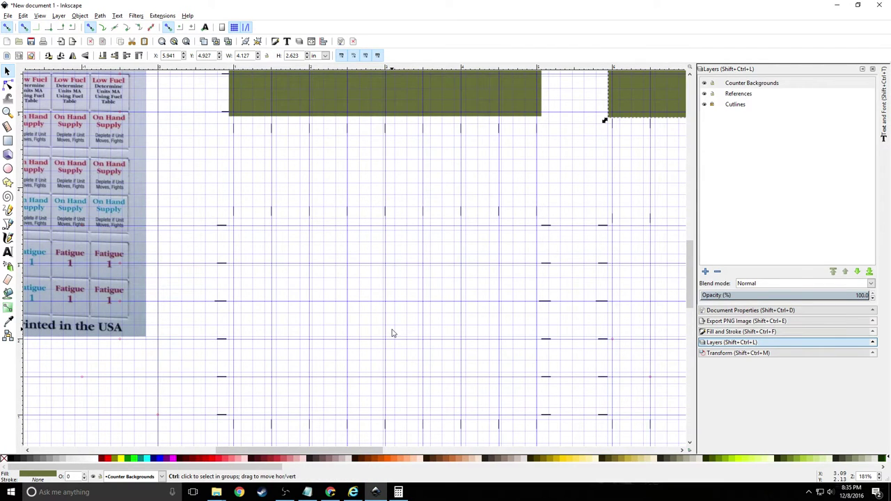
key(ctrl+v)
drag(401, 327, 392, 324)
drag(391, 323, 391, 322)
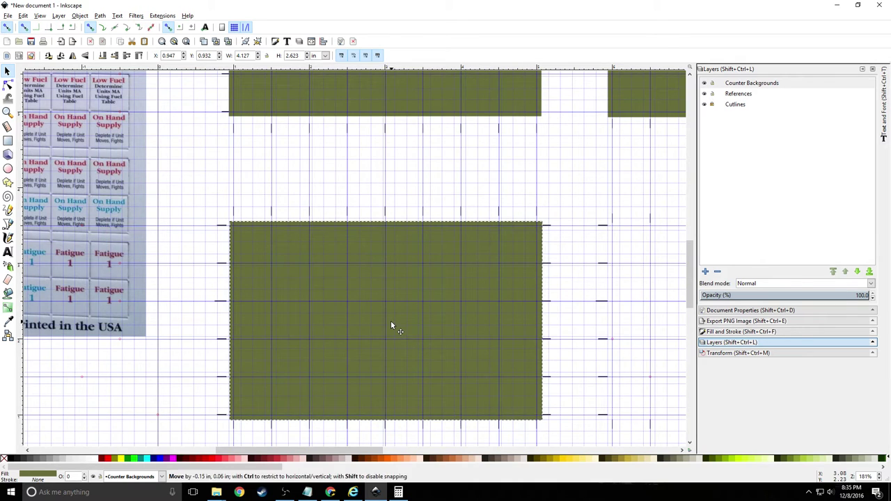
Paste a further copy of the rectangle over the lower-right counter block and align it with the cut marks
drag(355, 452, 438, 454)
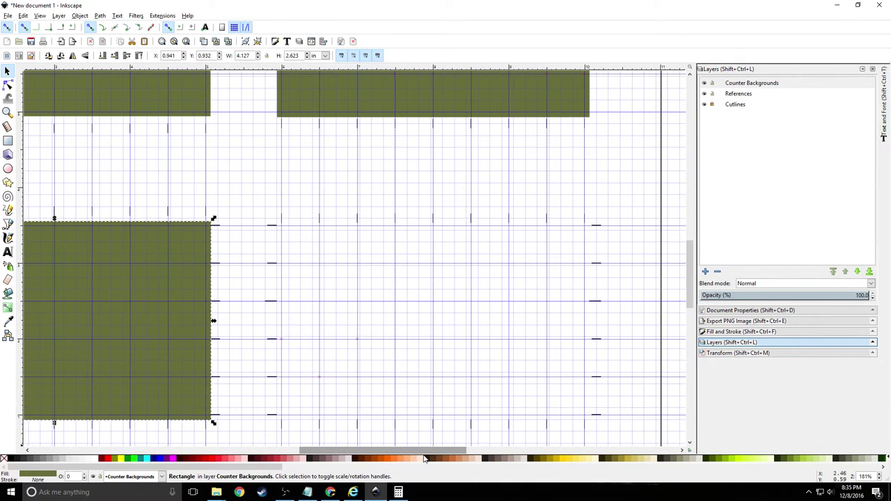
key(ctrl+v)
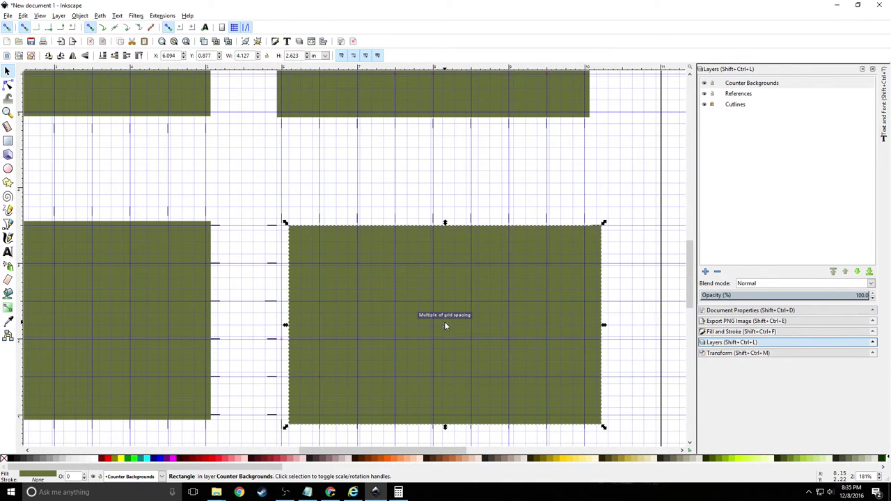
drag(447, 322, 435, 319)
Fill both lower rectangles with the blue-grey sampled from the grey numbered counters near the scan's lower edge
ctrl+scroll(436, 319, down, 2)
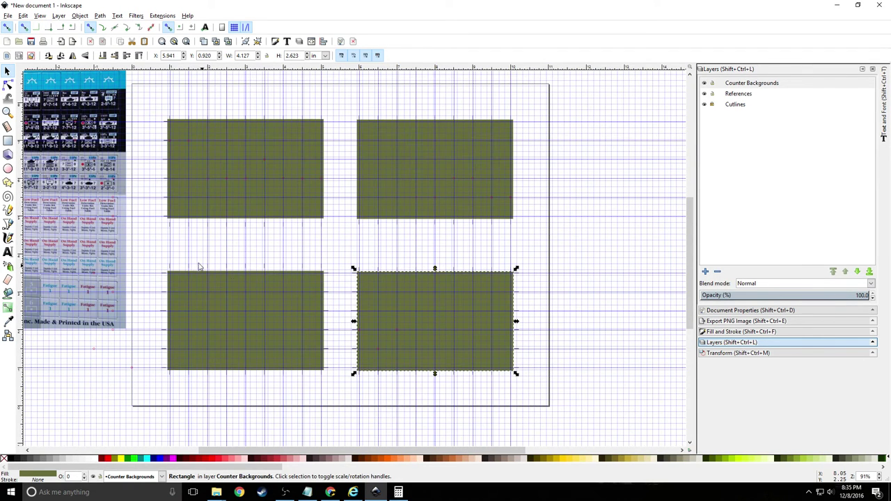
click(155, 251)
drag(155, 251, 538, 395)
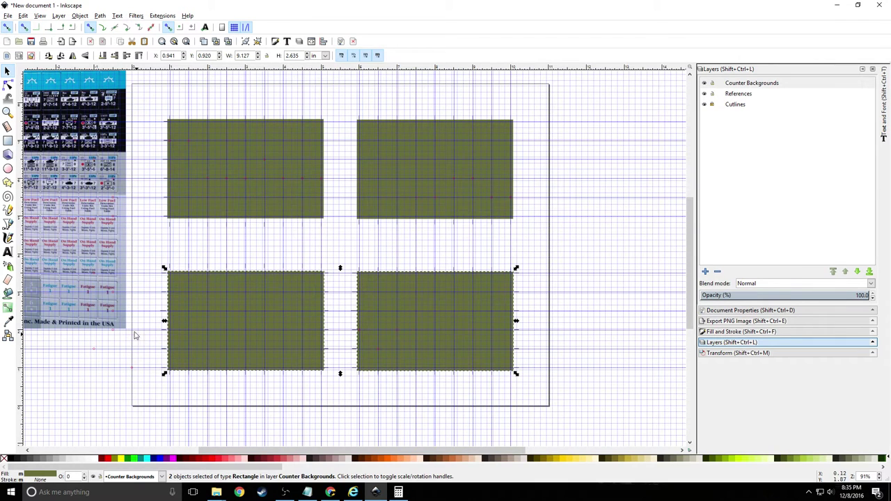
click(8, 320)
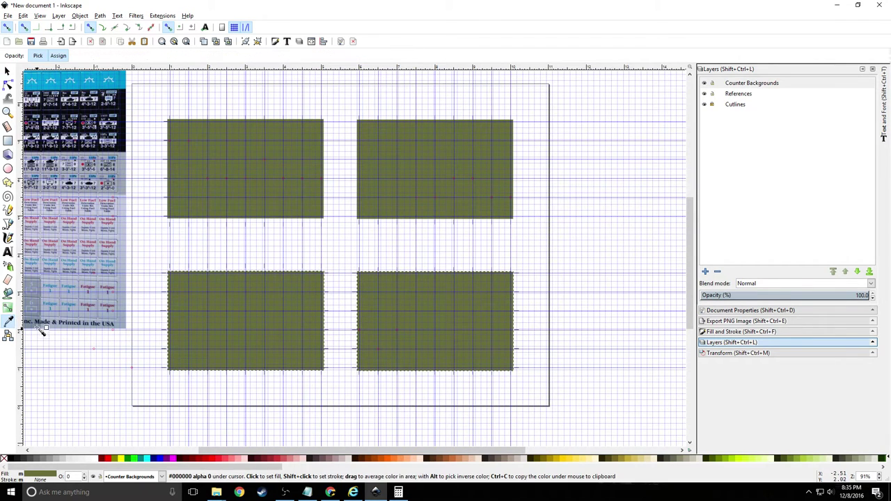
click(39, 306)
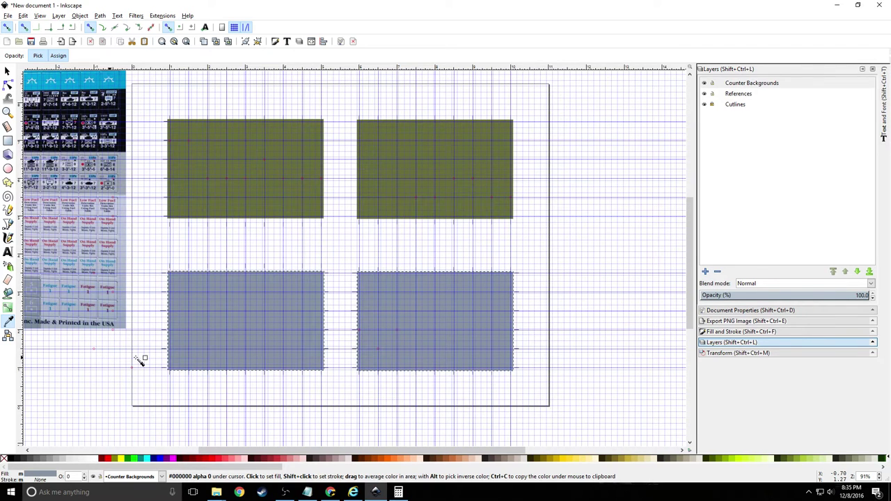
Lock the Counter Backgrounds and References layers
click(713, 84)
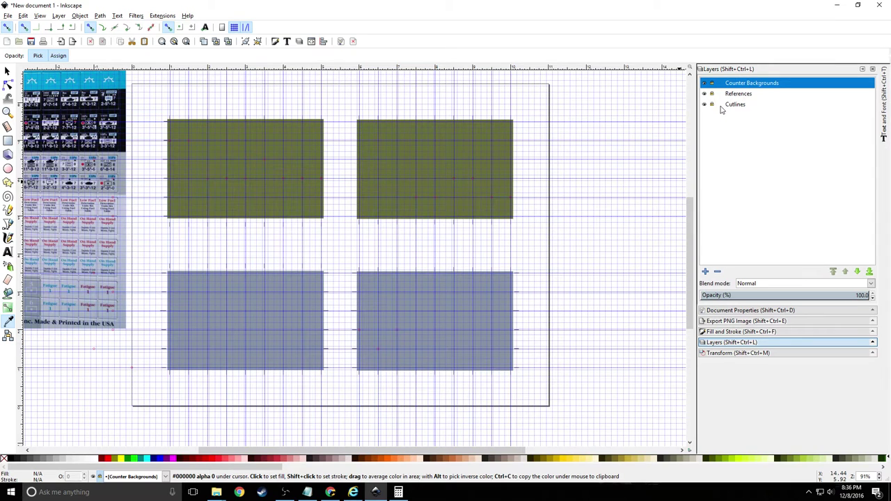
click(713, 94)
drag(364, 449, 309, 453)
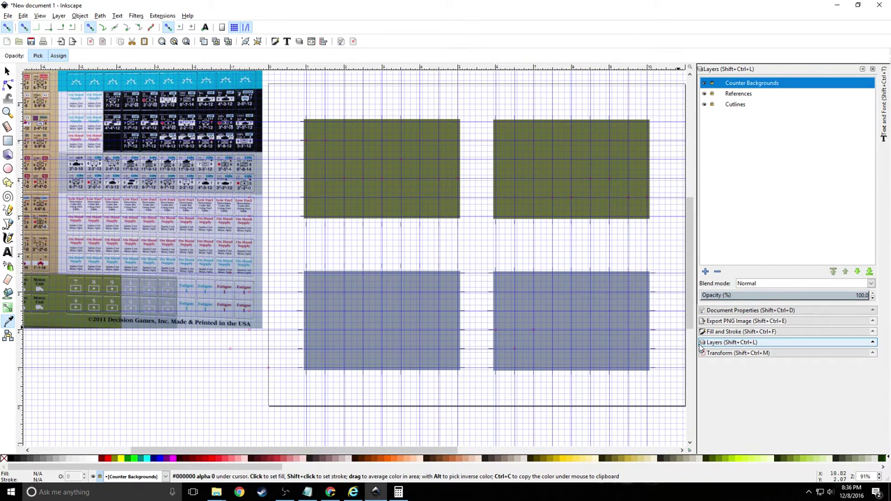
Add a layer named Notes above the Counter Backgrounds layer
click(705, 272)
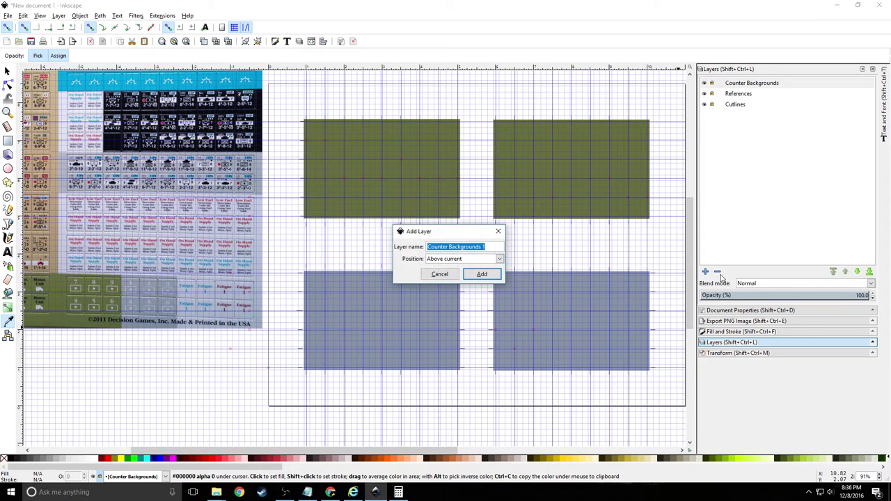
text(Notes)
key(Return)
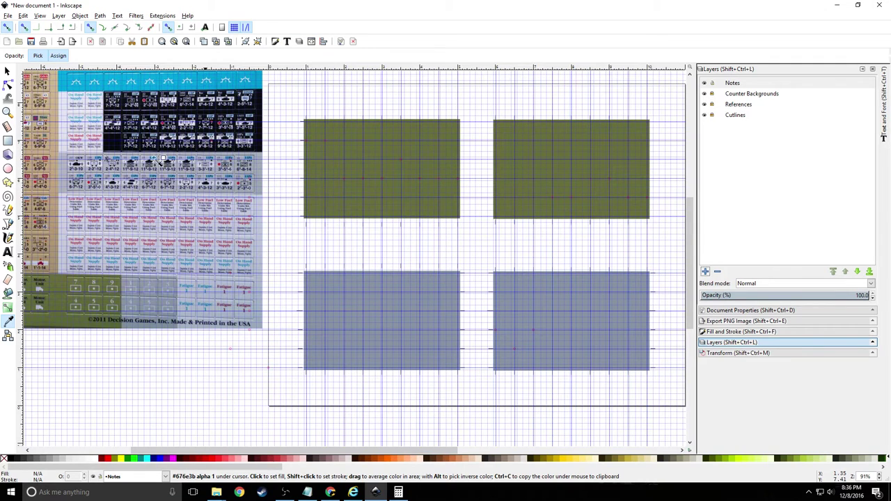
Add the text label "US Front" above the upper-left green counter block
click(8, 252)
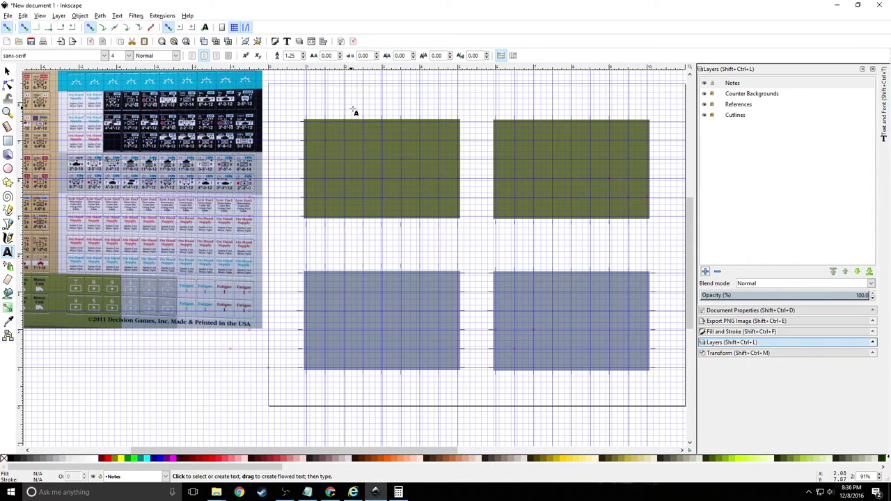
key(ctrl+v)
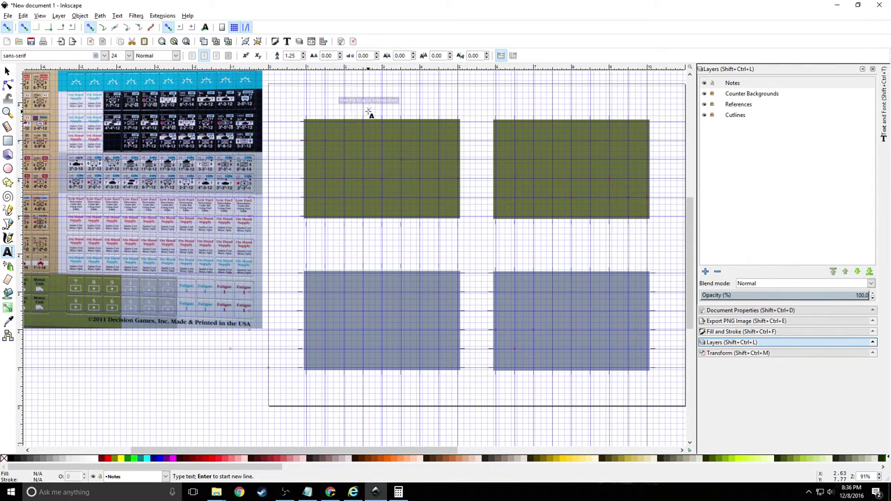
text(Us Front)
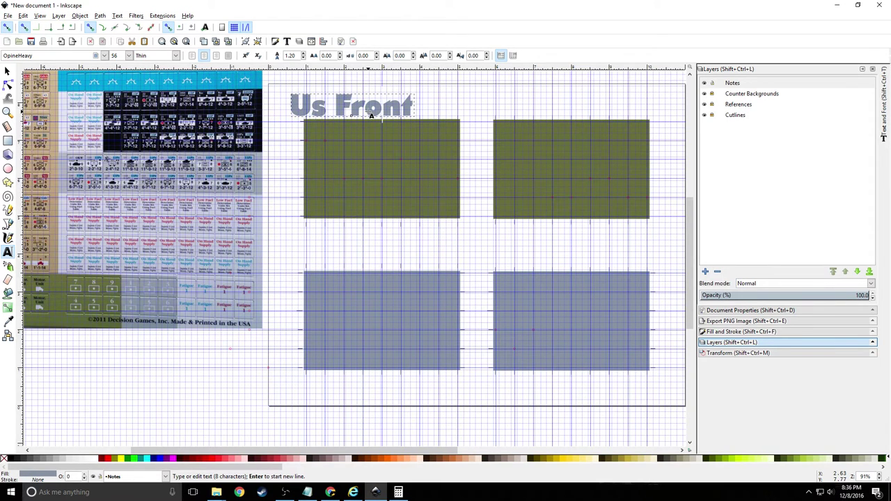
key(Left)
key(Left)
key(Left)
key(Left)
key(Left)
key(Left)
key(BackSpace)
text(S)
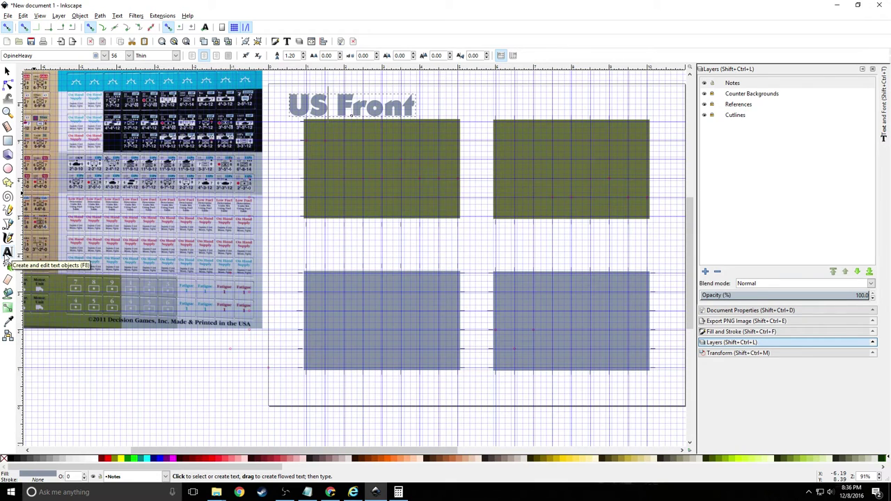
click(7, 71)
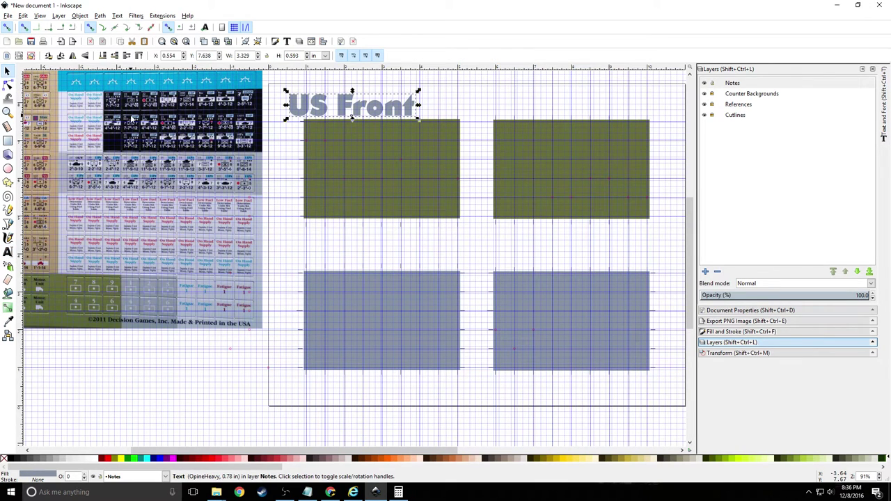
Set the US Front label's font size to 16 and shift it horizontally to about X 2.42 in, near the green block's centre
click(8, 251)
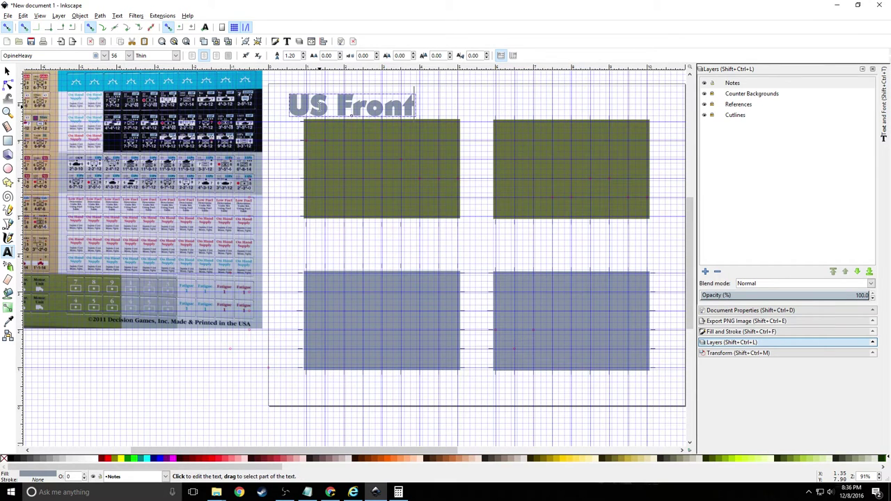
triple_click(312, 106)
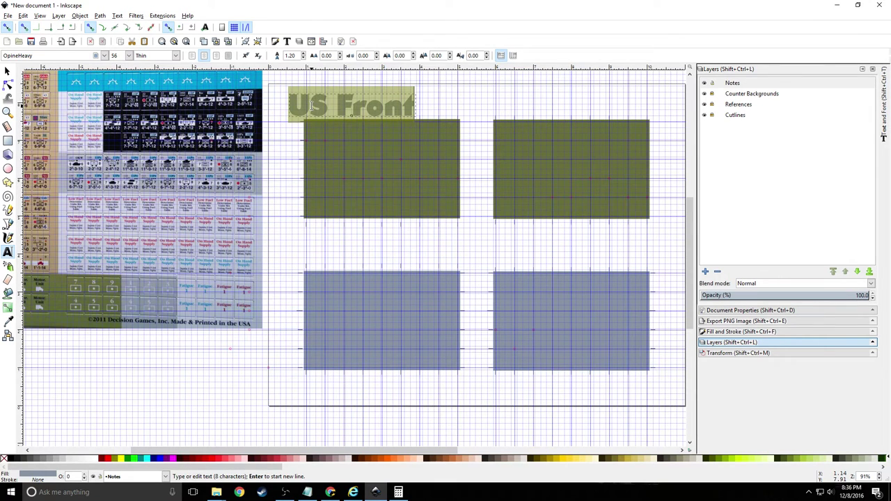
click(129, 55)
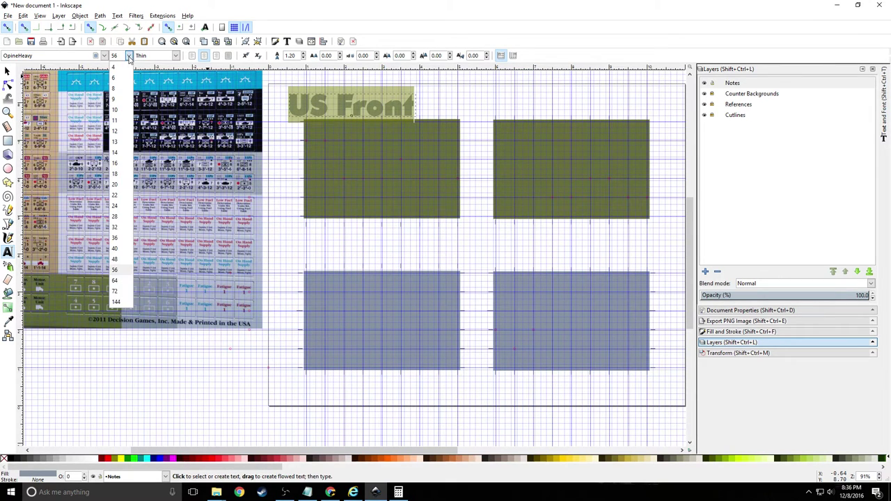
click(119, 164)
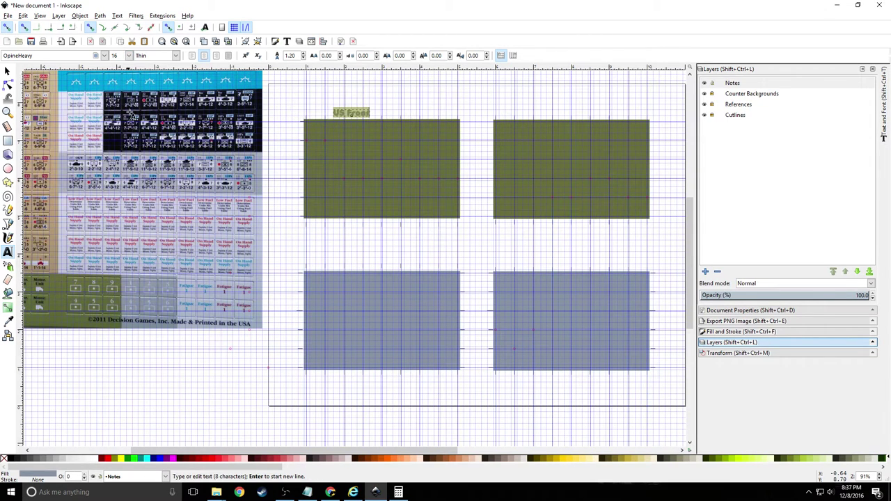
click(7, 71)
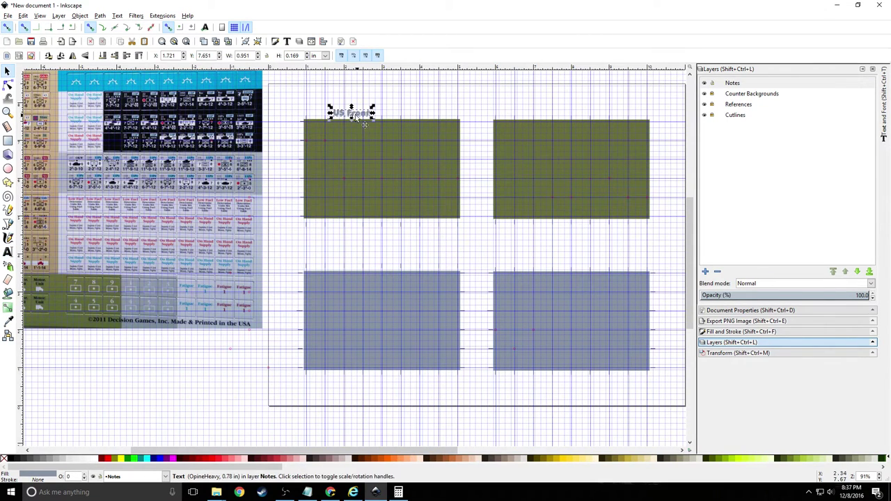
drag(352, 116, 378, 116)
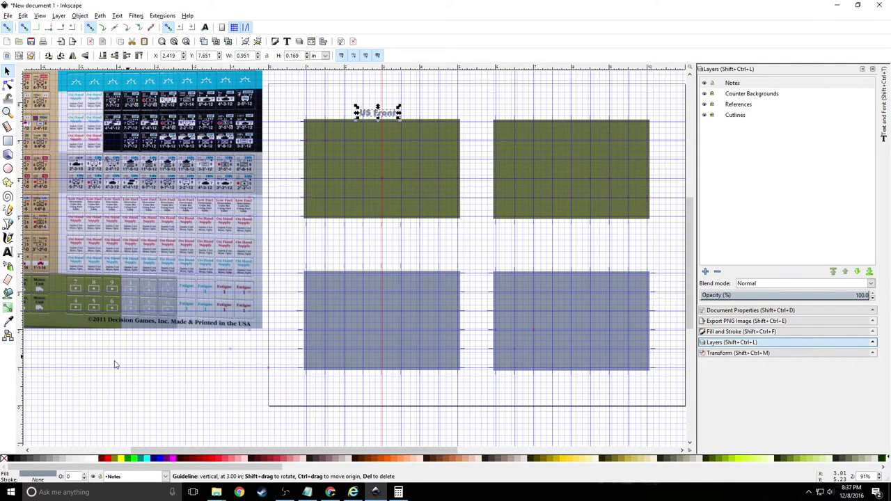
Change the US Front label's fill colour to black
scroll(383, 119, up, 4)
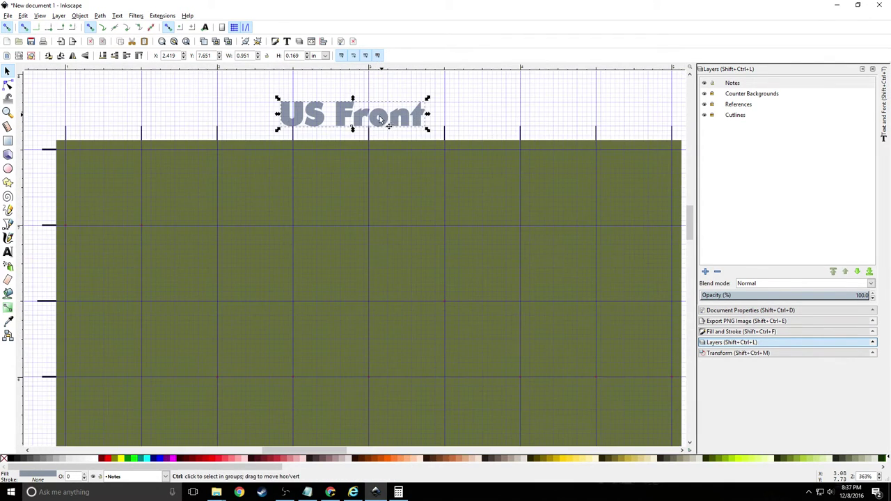
click(12, 462)
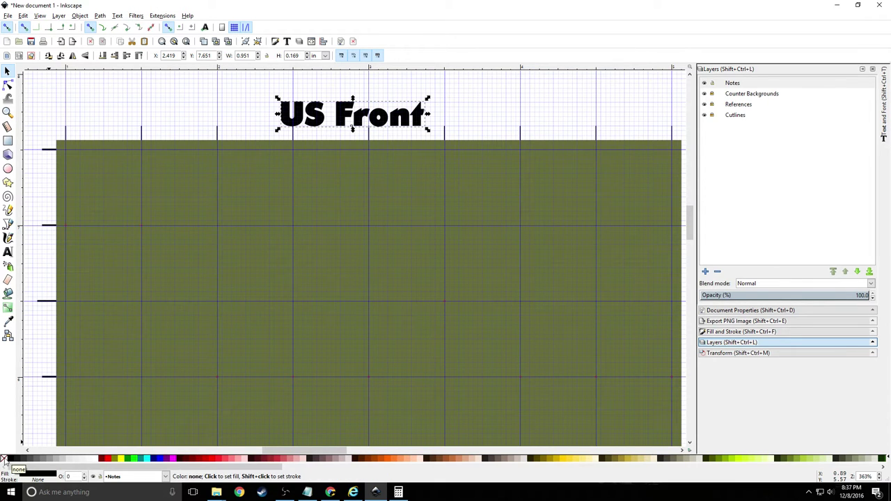
key(shift)
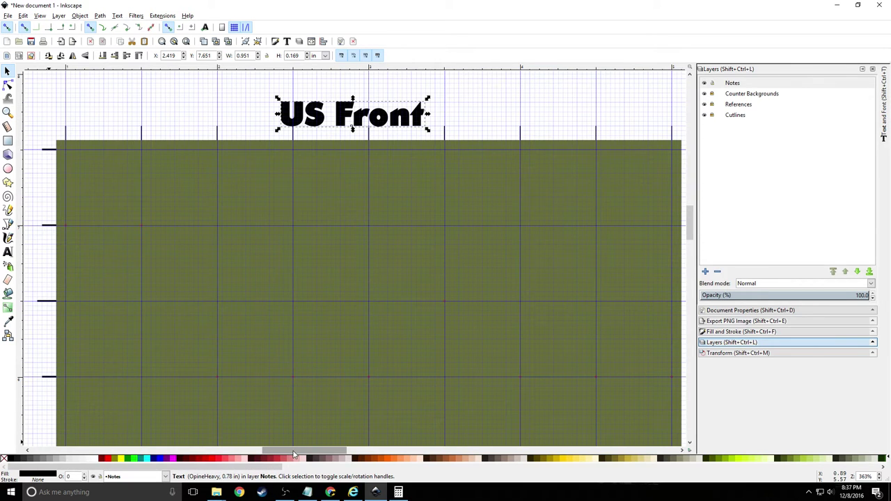
Add the text label "US Back" above the upper-right green counter block
drag(293, 454, 401, 460)
click(7, 252)
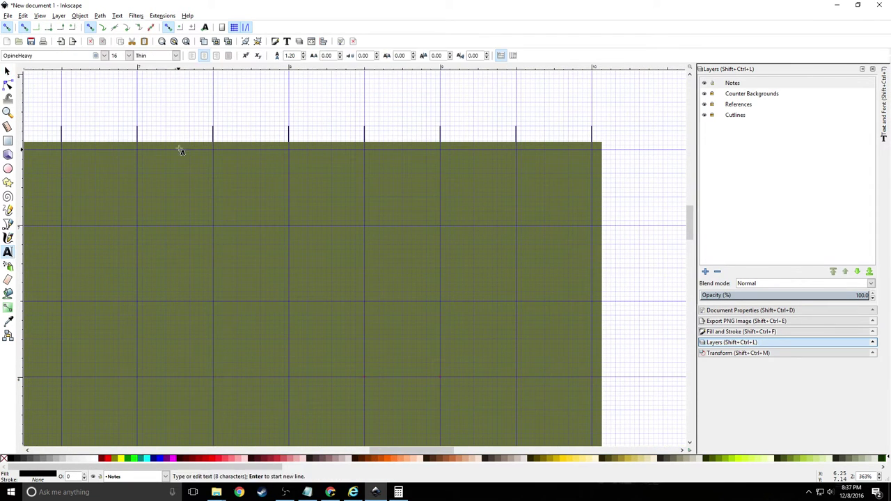
click(232, 124)
text(US)
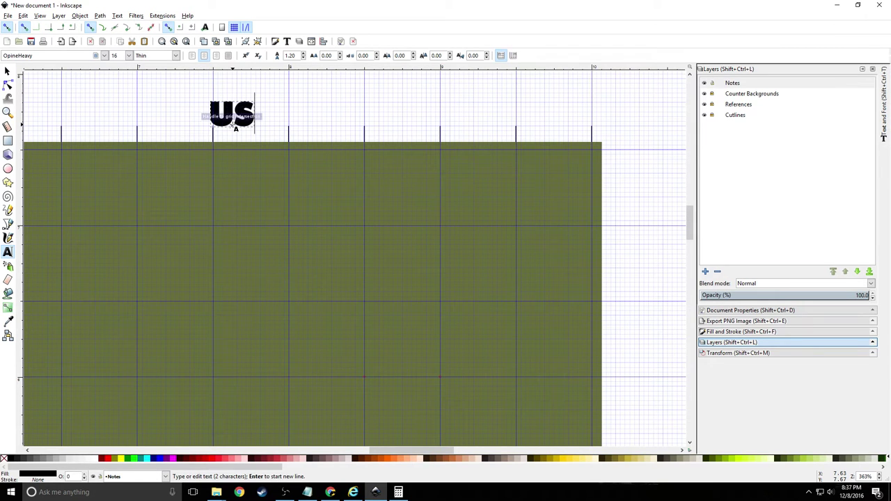
text( Back)
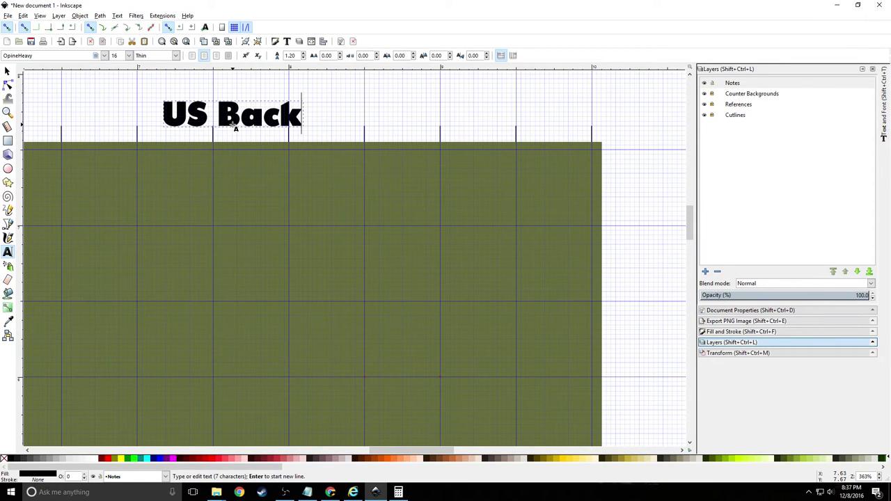
Add the text label "German Back" above the lower-right blue-grey counter block
scroll(248, 127, down, 15)
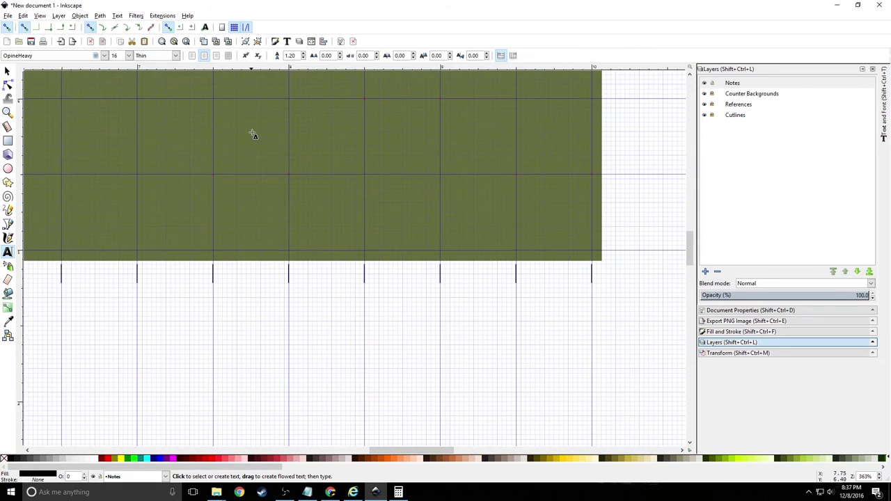
click(152, 271)
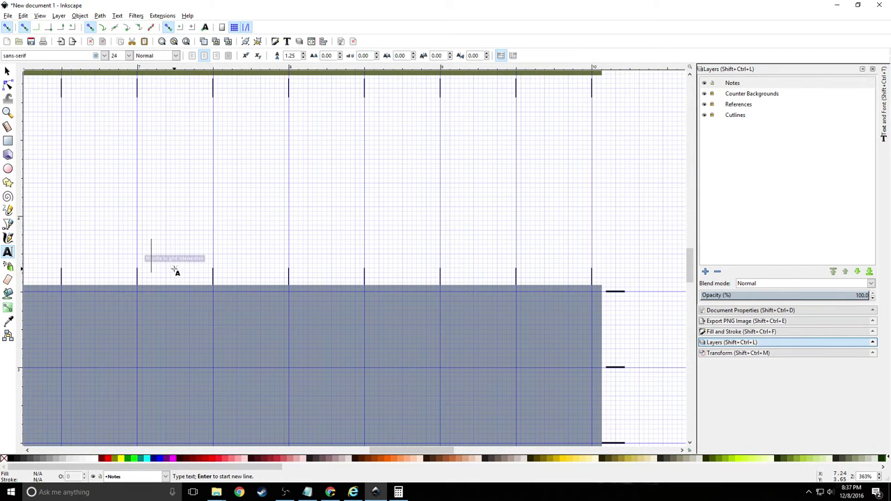
text(Ger)
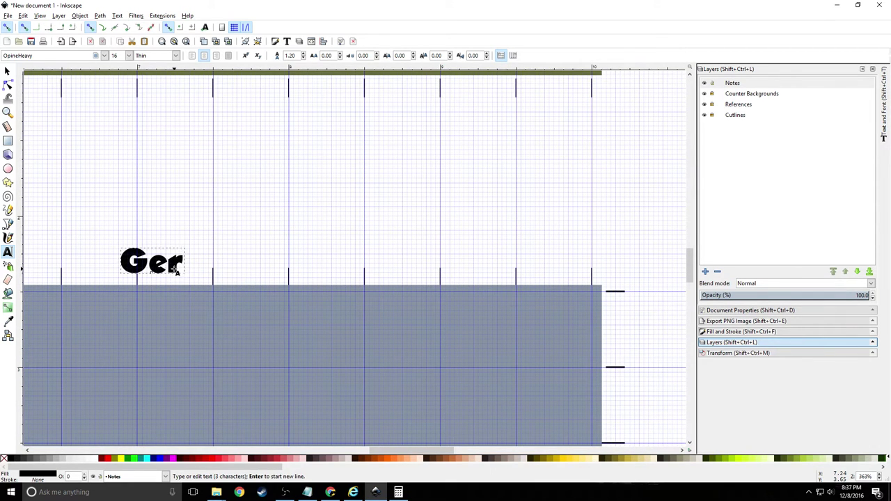
text(man Back)
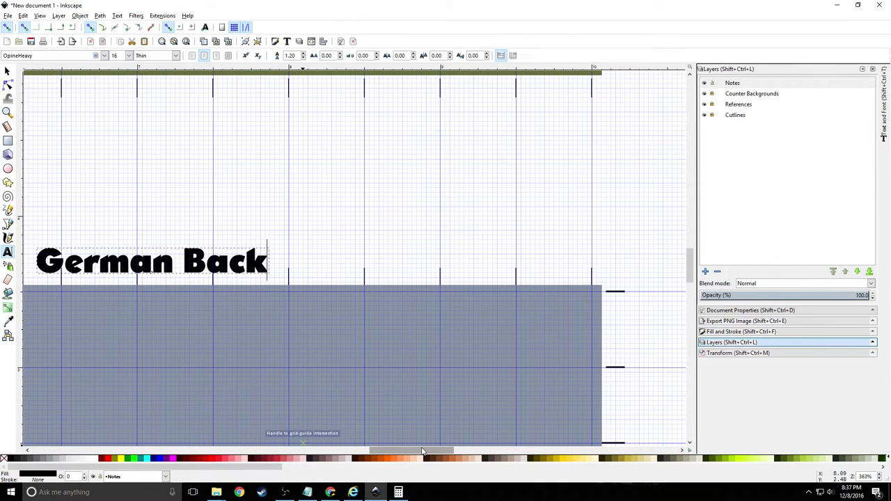
Add the text label "German Front" above the lower-left blue-grey counter block
drag(422, 451, 303, 460)
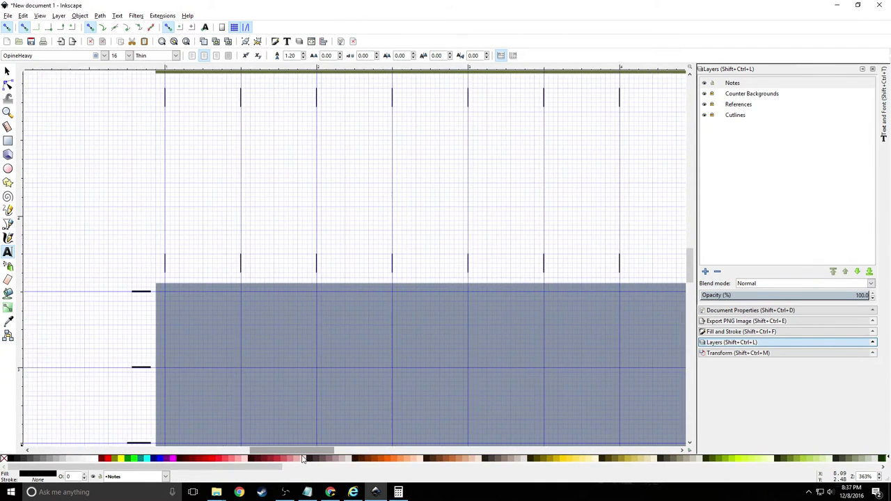
click(489, 268)
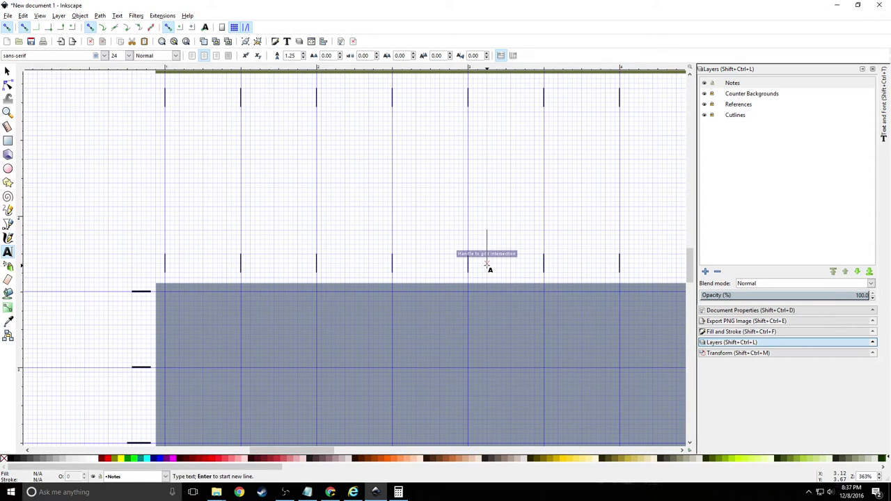
text(German )
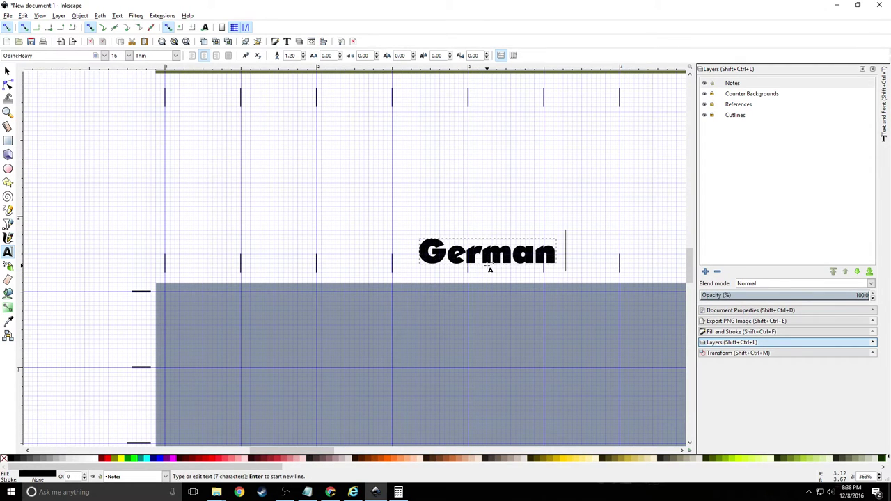
text(Front)
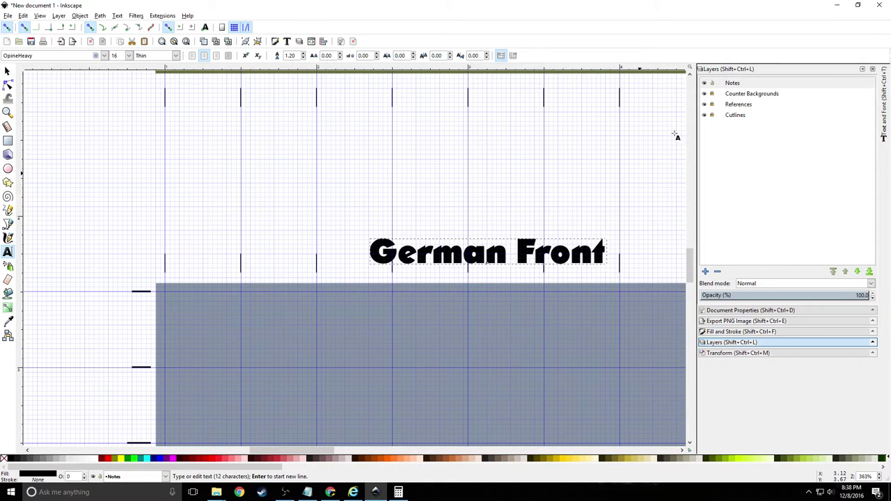
Lock the Notes layer and add a layer named Unit Symbols above it
click(742, 153)
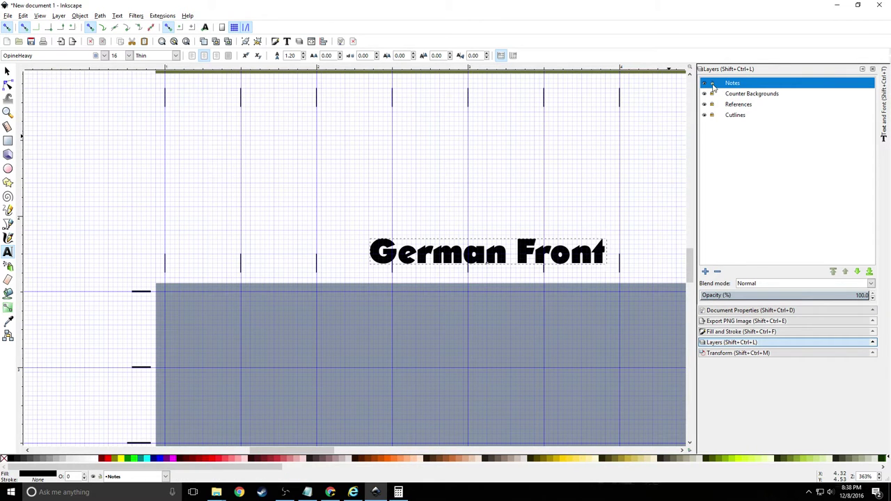
click(712, 84)
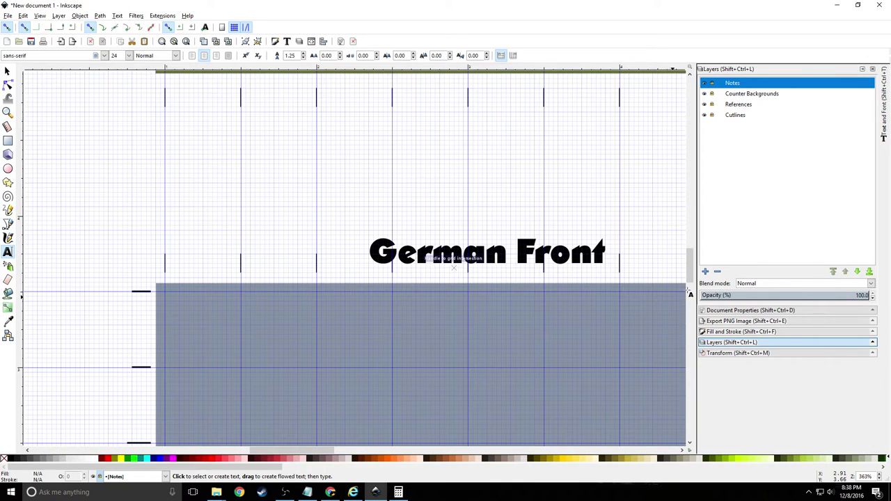
click(705, 272)
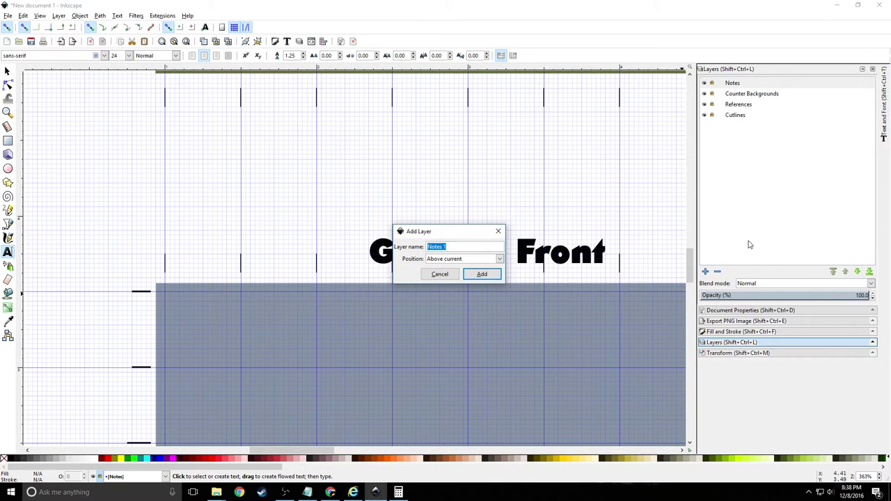
text(Unit Symbols)
click(481, 274)
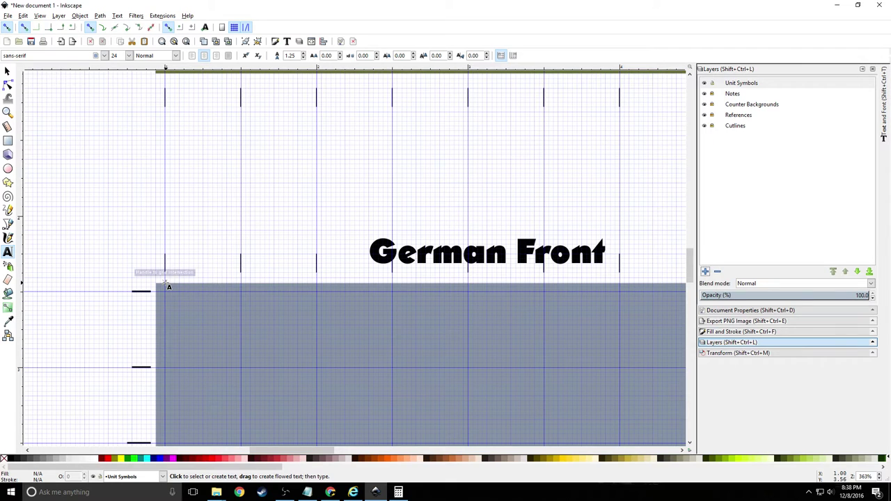
Unlock the References layer and examine the unit symbols on the 11Pz counters in the reference scan up close
scroll(130, 299, down, 1)
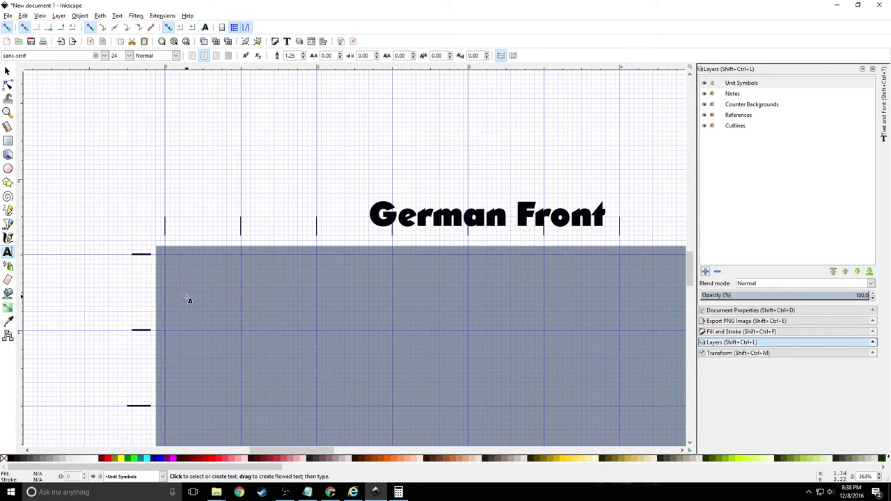
ctrl+scroll(189, 300, up, 2)
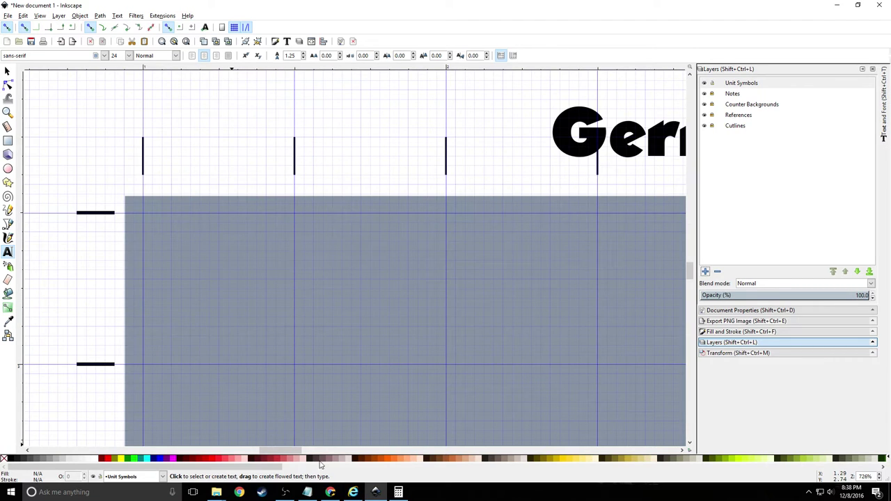
scroll(242, 455, left, 1)
scroll(242, 455, left, 3)
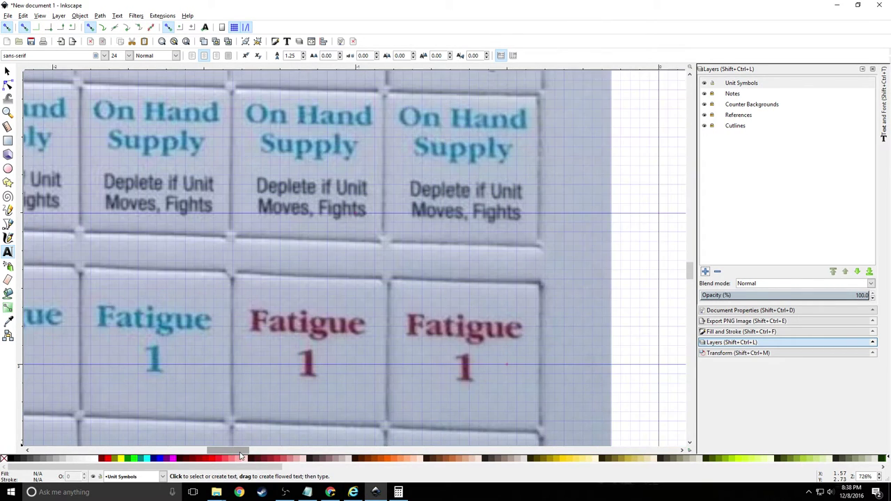
ctrl+scroll(235, 343, down, 4)
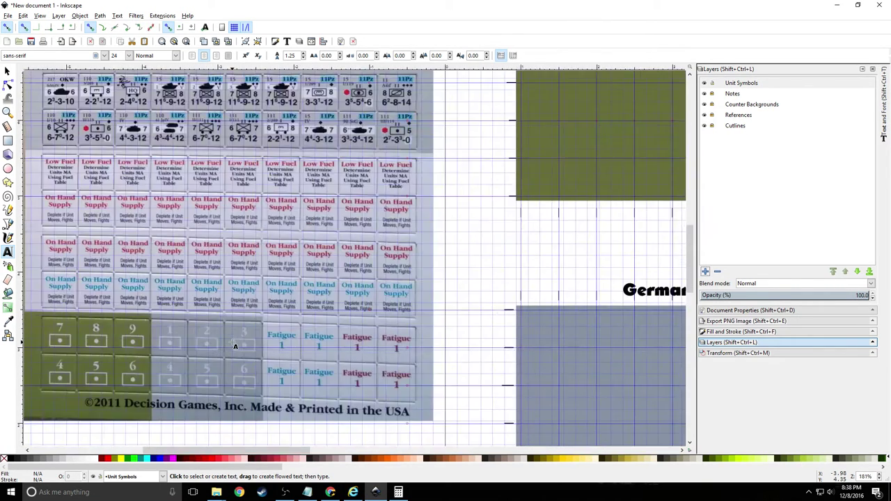
scroll(235, 345, up, 3)
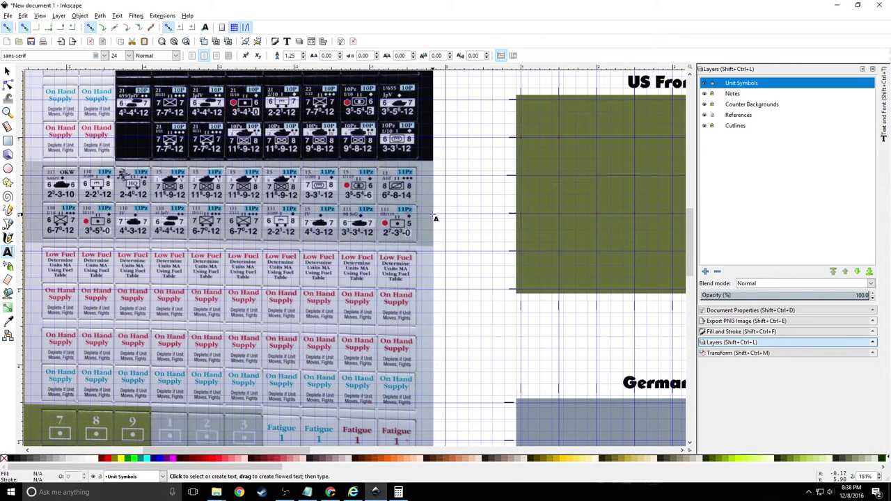
drag(313, 194, 317, 204)
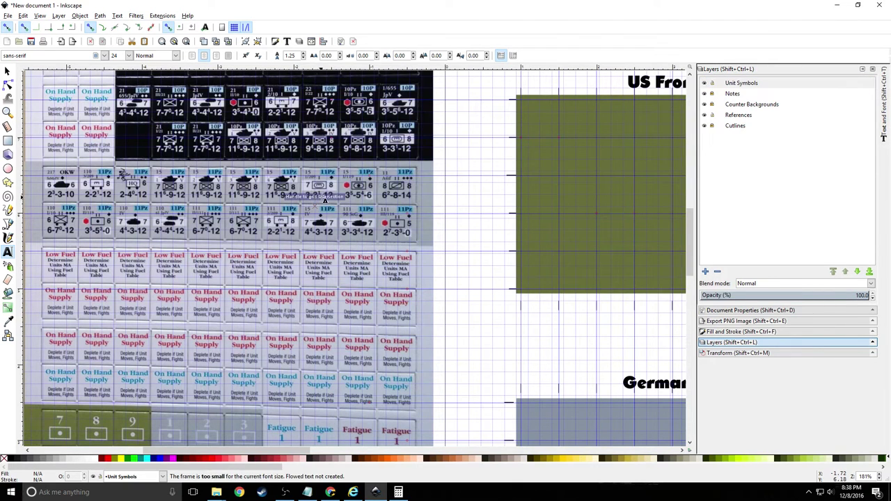
click(7, 71)
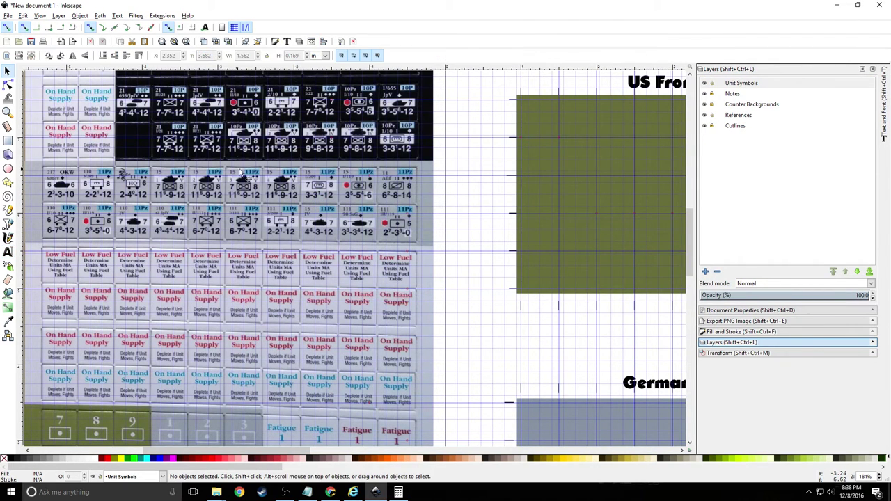
click(289, 198)
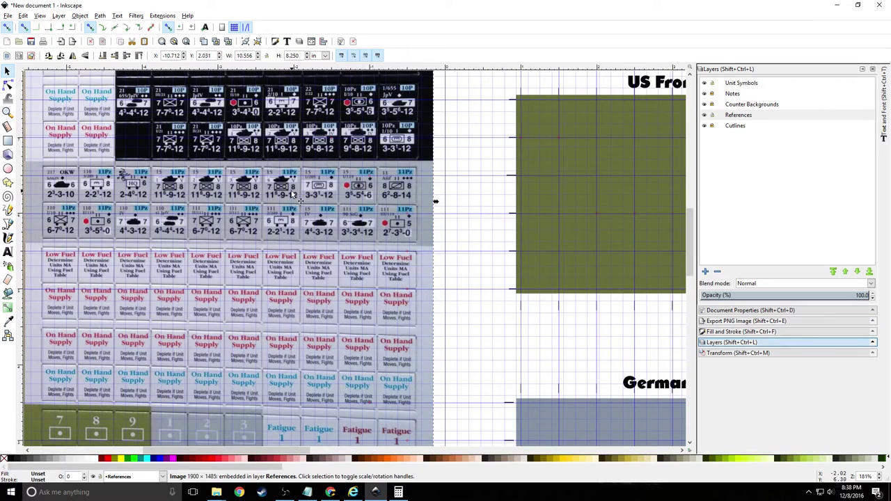
scroll(285, 186, up, 2)
drag(280, 182, 288, 201)
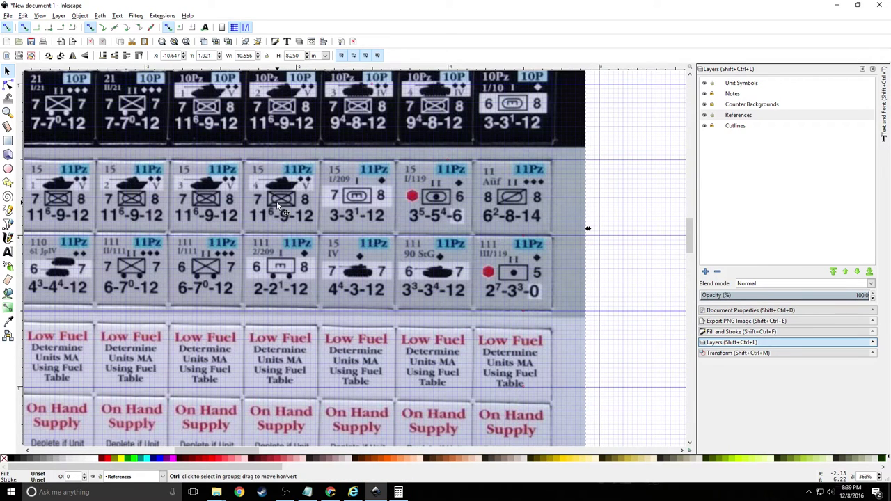
scroll(284, 208, up, 2)
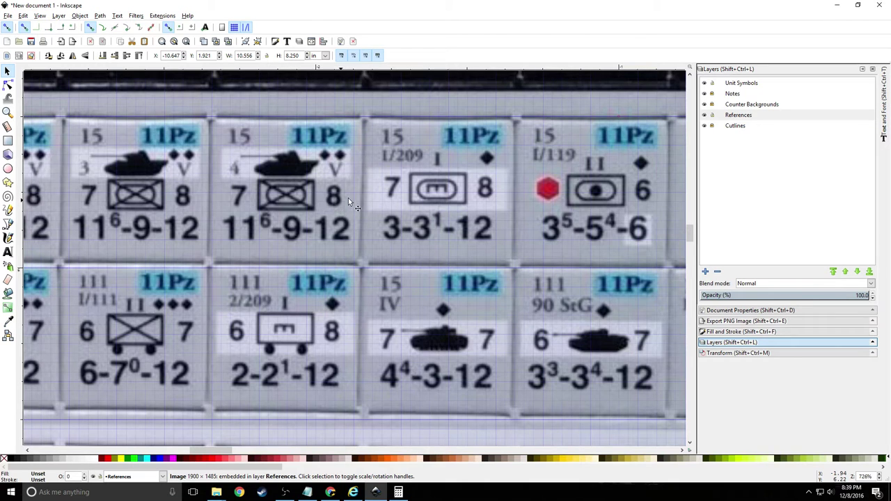
Lock the References layer and draw a rectangle about 0.25 by 0.156 in on the Unit Symbols layer, inside a US Front counter in the first column
drag(222, 450, 287, 452)
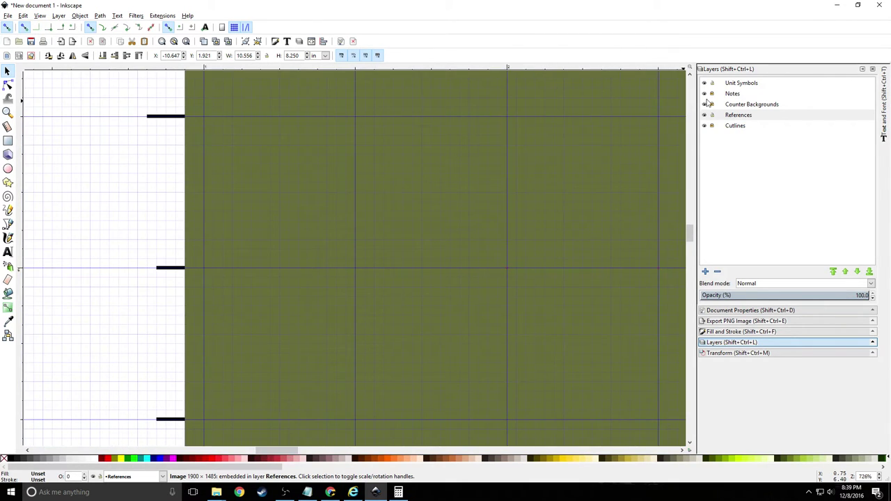
click(746, 85)
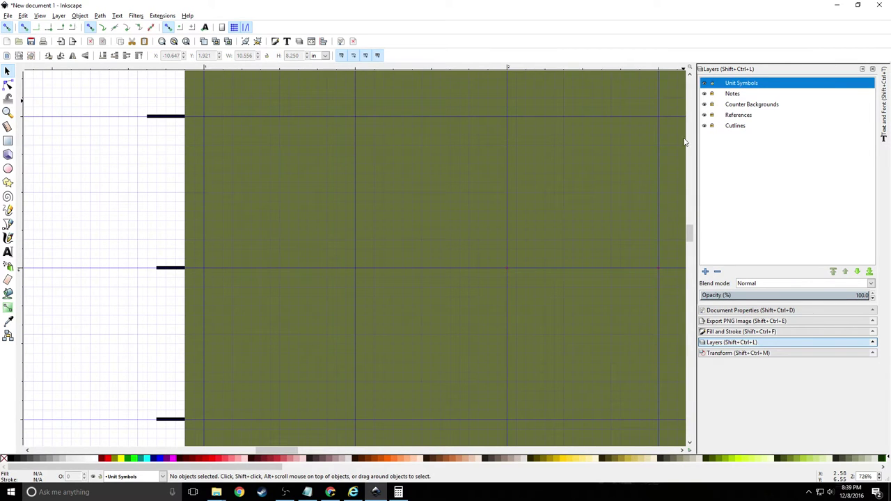
click(8, 141)
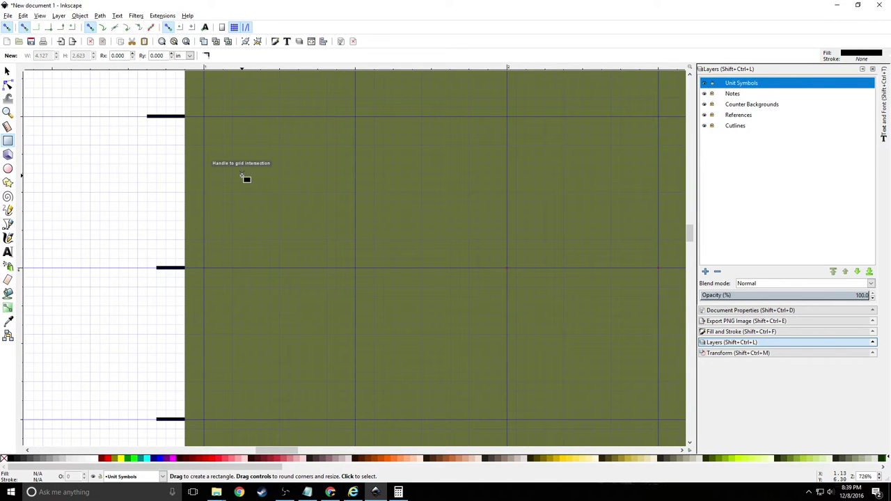
drag(243, 173, 322, 223)
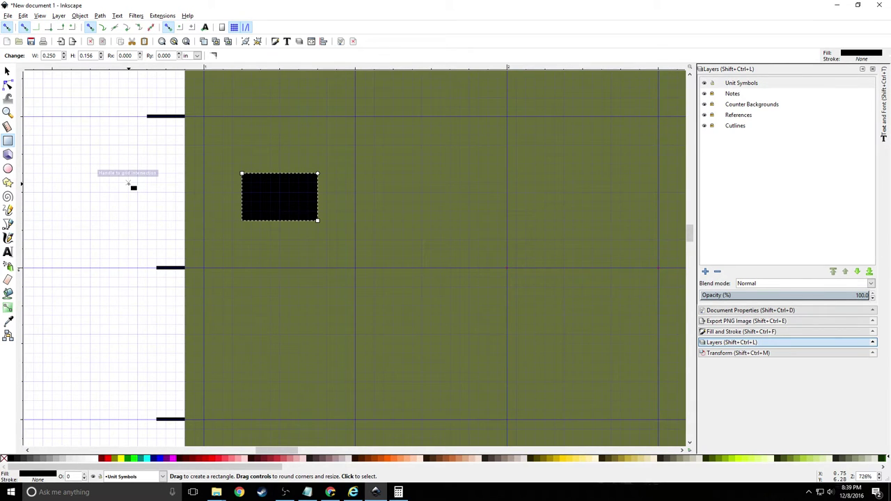
Try a white fill on the rectangle symbol
click(3, 461)
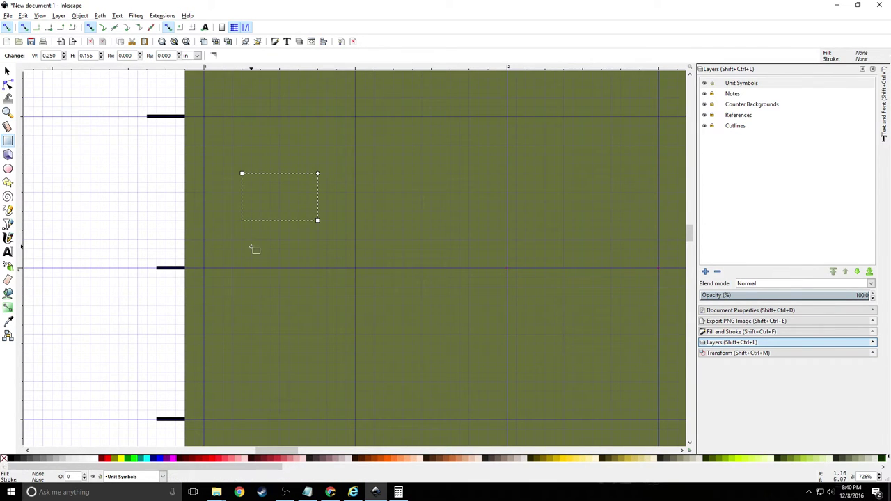
click(98, 461)
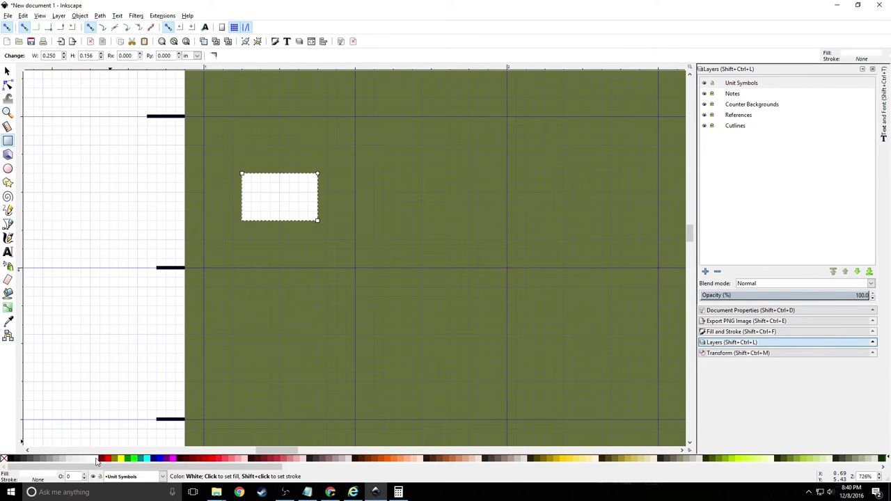
mouse_move(288, 451)
mouse_down()
mouse_move(243, 452)
mouse_move(284, 453)
mouse_up()
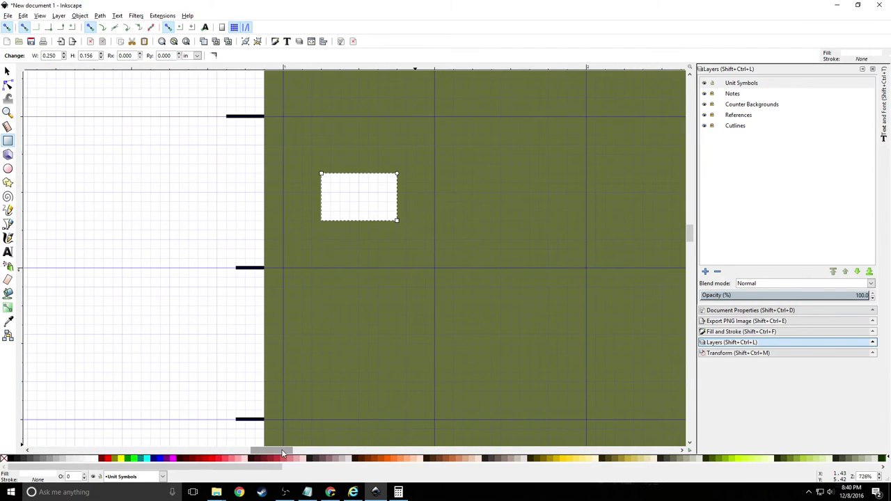
Remove the rectangle's fill and give it a black stroke
click(5, 459)
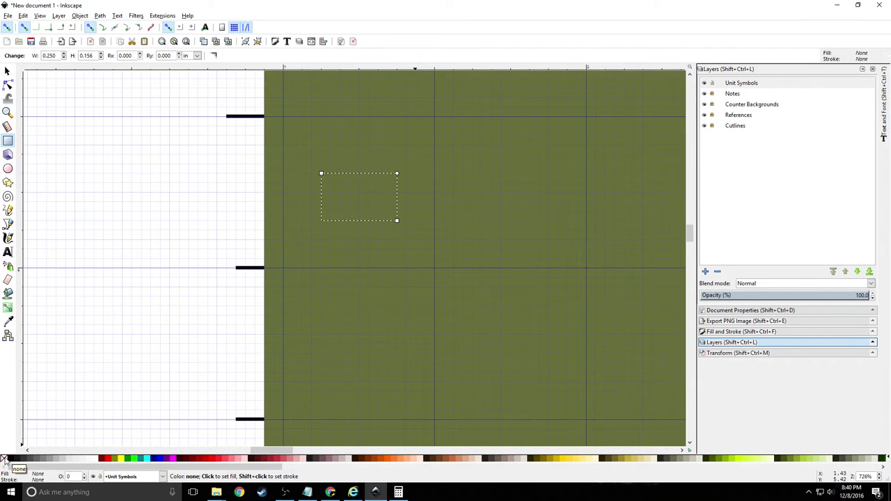
key(shift)
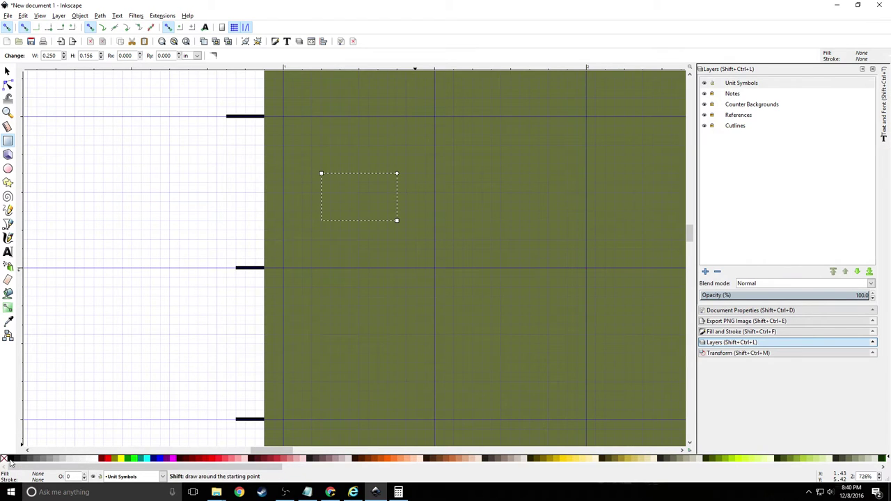
shift+click(10, 459)
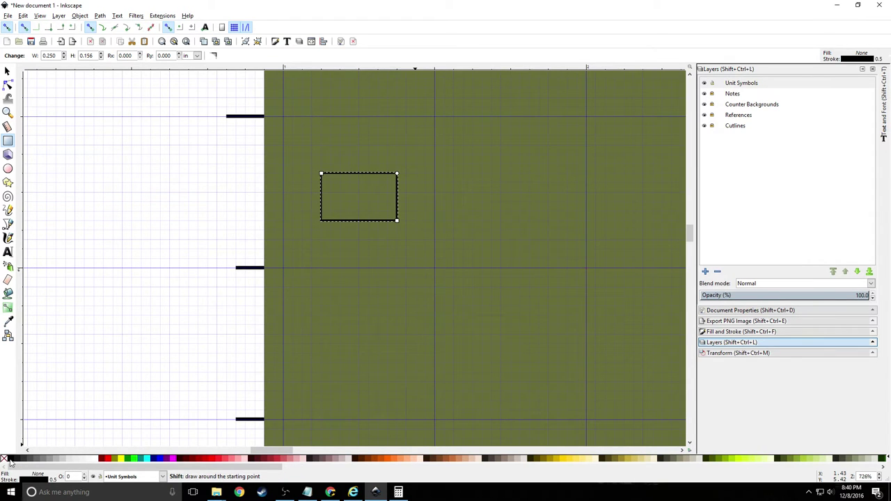
Inspect the symbols on the tan reference counters, view CS1A.jpg from the CS folder in Photos, and return to Inkscape
drag(271, 453, 105, 457)
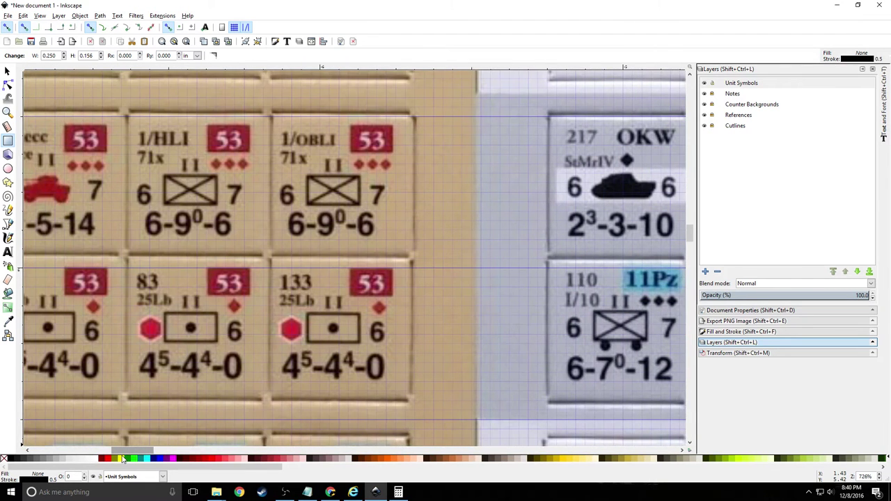
scroll(170, 397, down, 8)
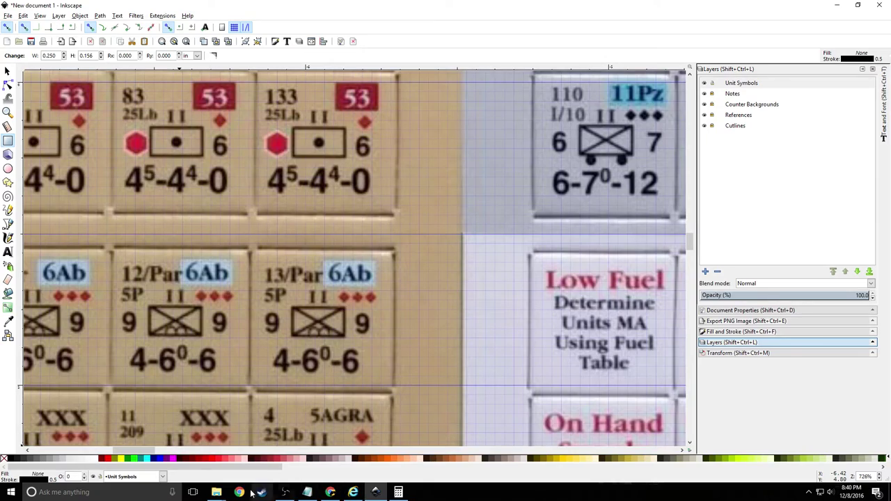
mouse_move(216, 492)
click(197, 475)
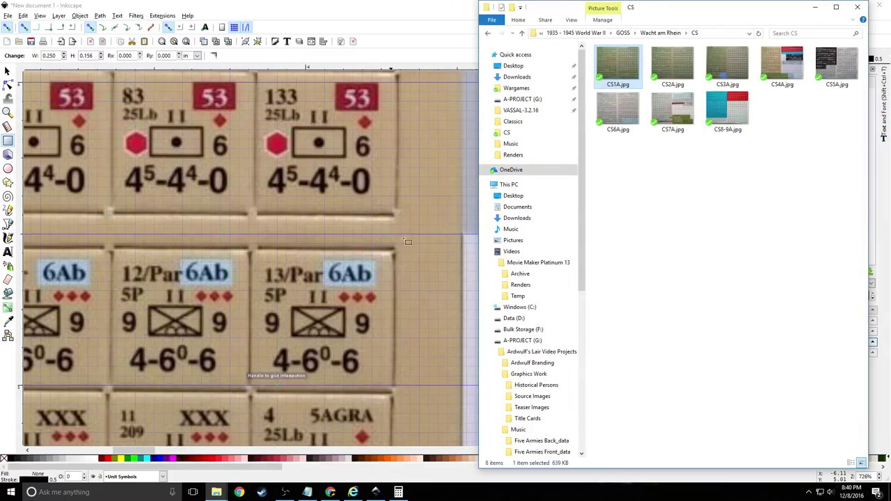
double_click(620, 82)
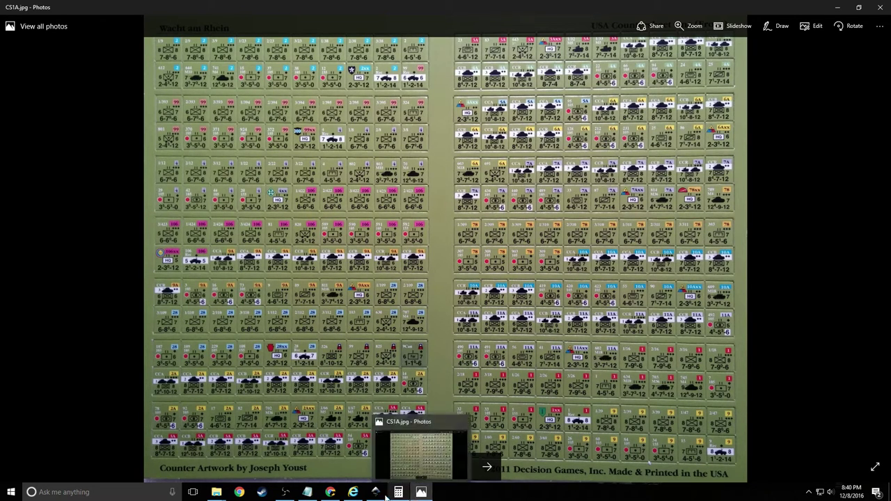
mouse_move(377, 495)
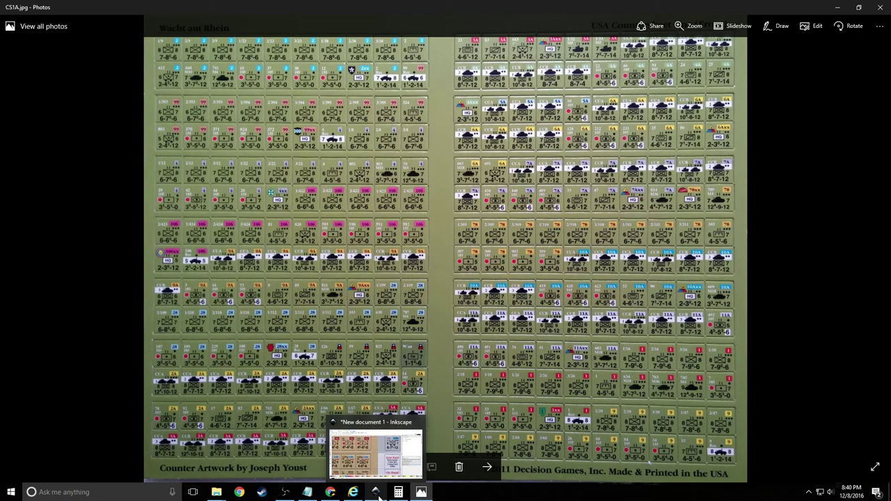
click(377, 493)
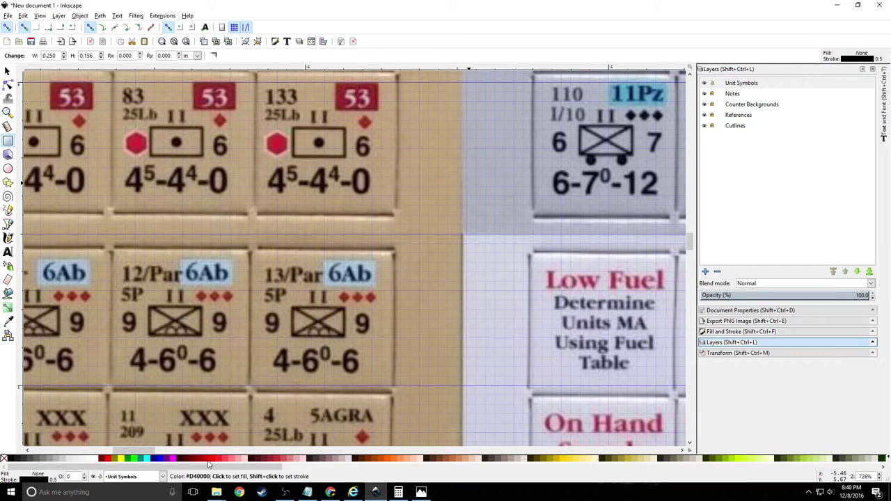
Set the stroke width of the rectangle symbol on the green US Front block to 0.75 px and deselect it
drag(261, 474, 306, 456)
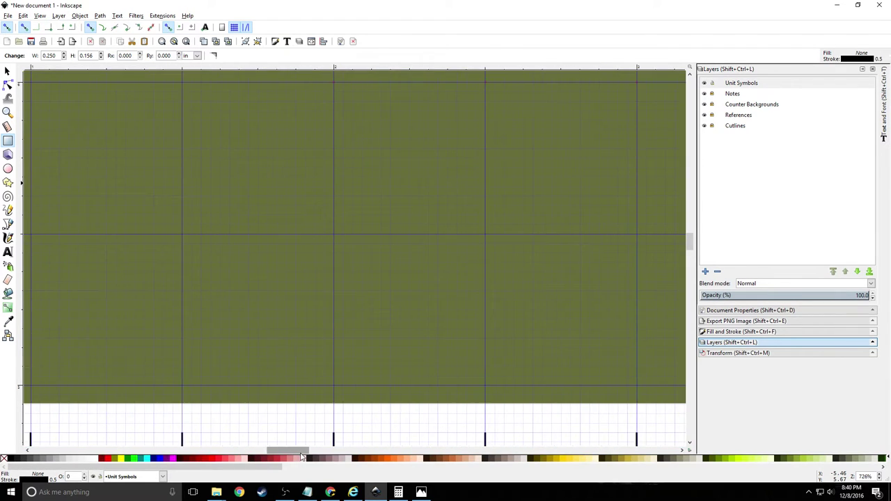
scroll(281, 331, up, 4)
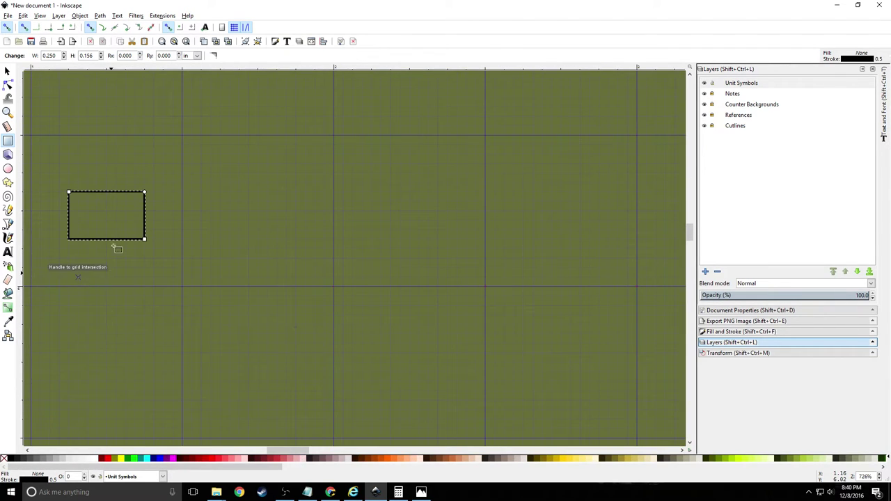
drag(276, 455, 255, 457)
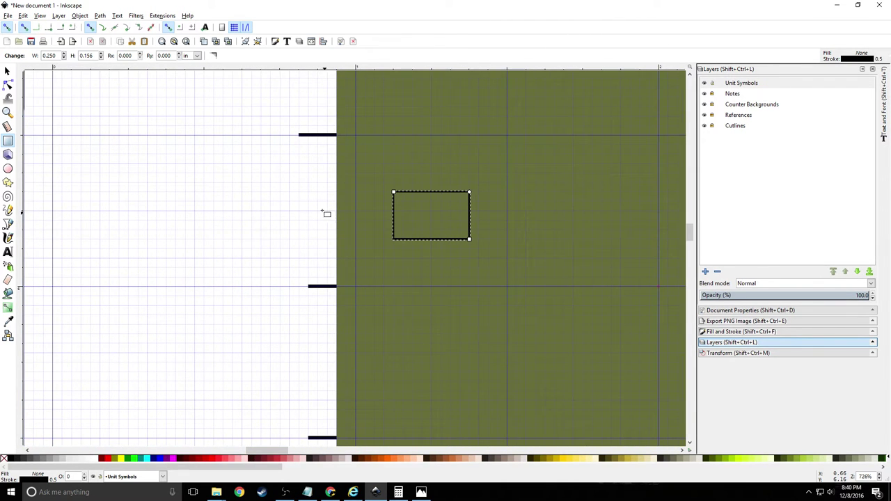
click(8, 71)
click(273, 175)
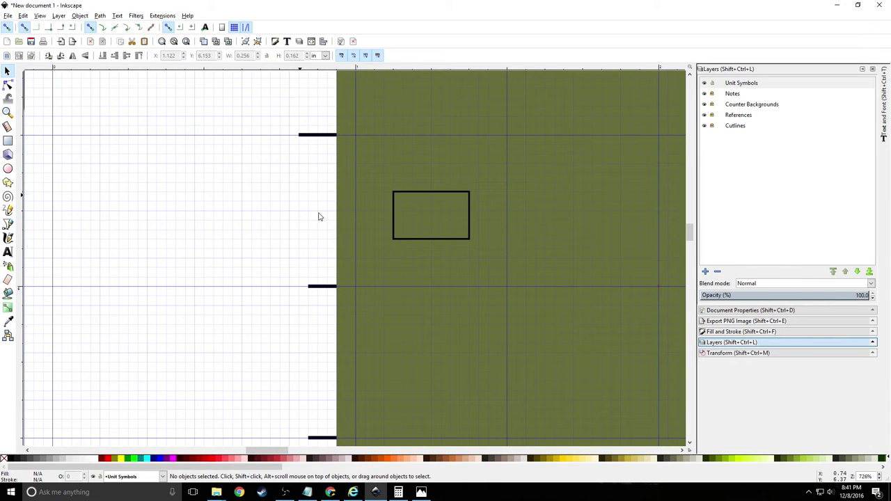
click(394, 212)
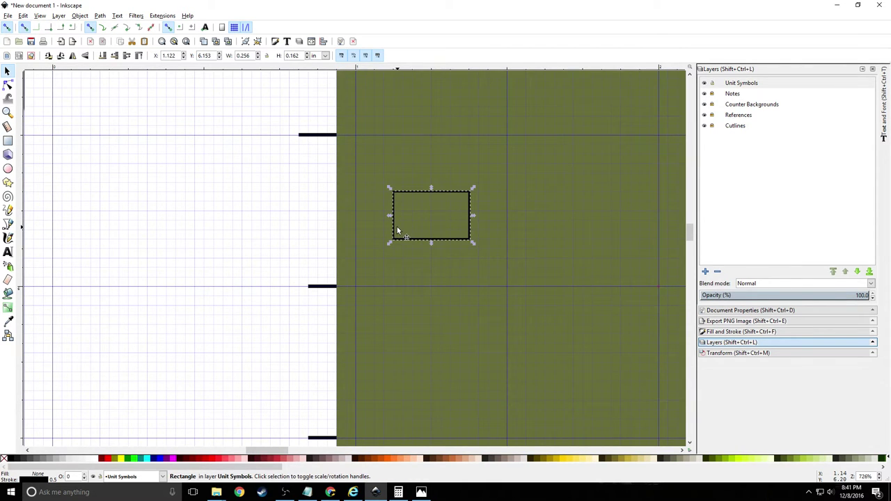
click(734, 332)
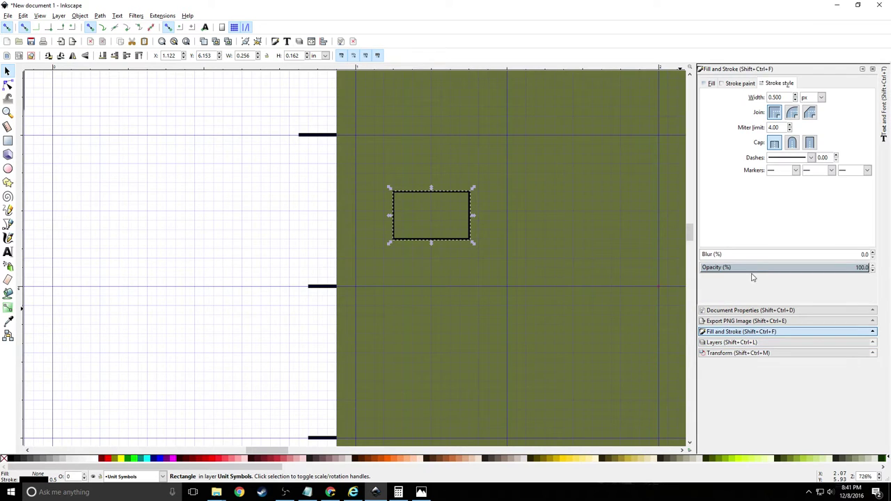
drag(790, 98, 760, 97)
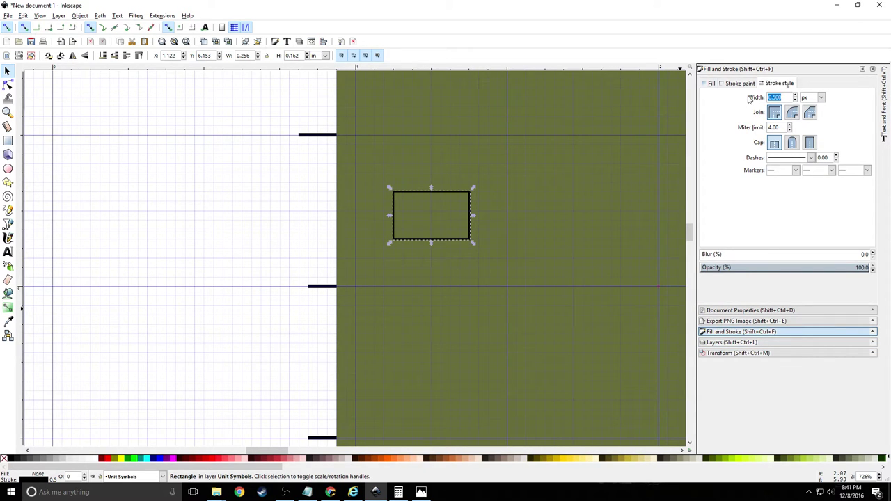
text(.75)
key(Return)
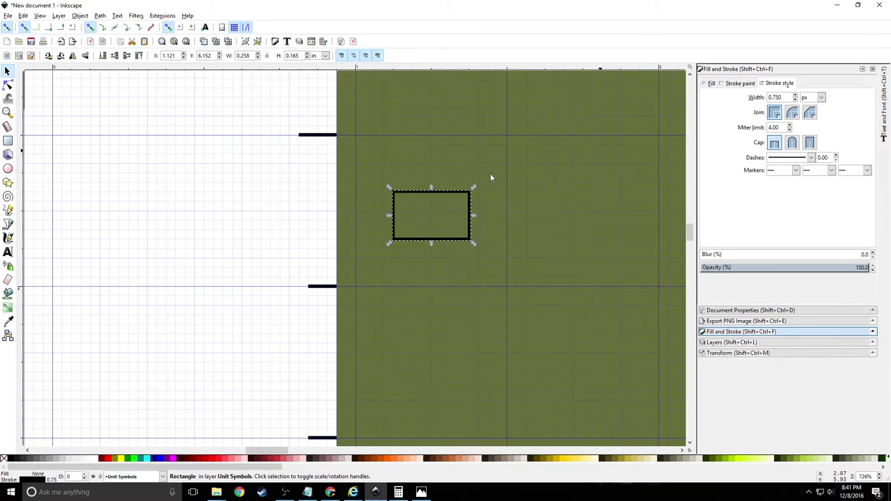
click(276, 167)
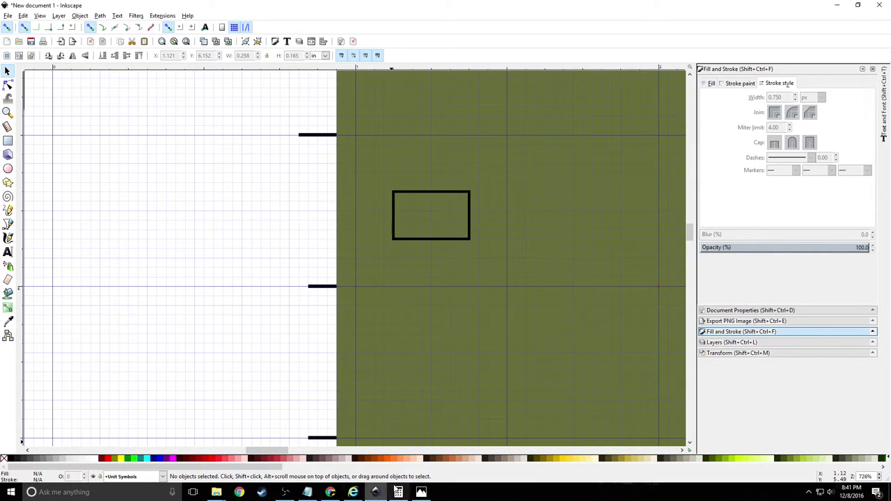
Examine the unit symbol on the 691 counter in CS1A.jpg in Photos, and return to Inkscape
click(421, 492)
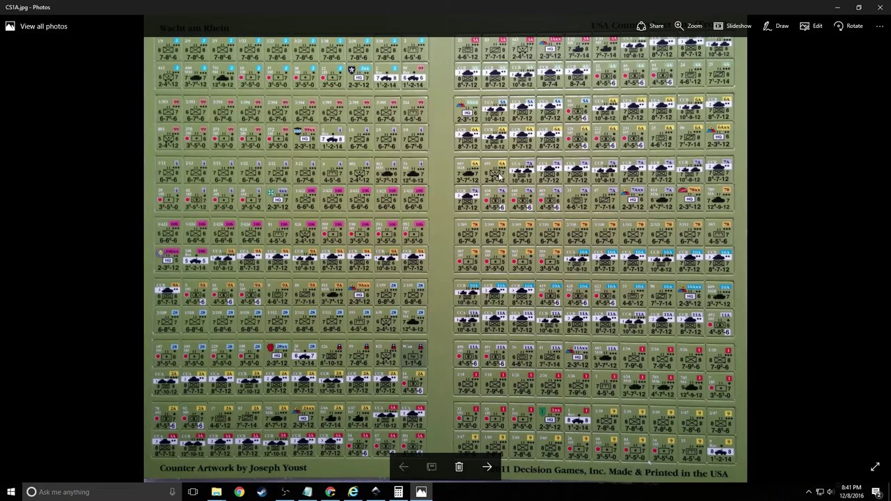
scroll(499, 177, up, 8)
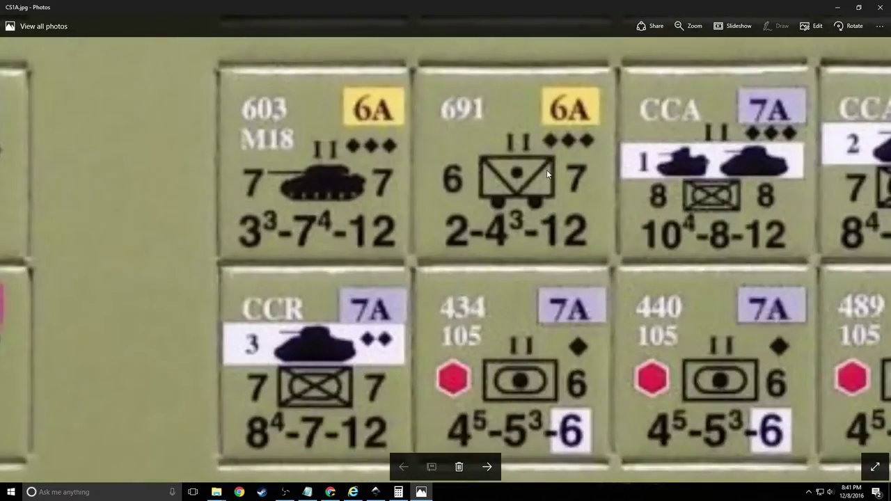
scroll(546, 170, down, 3)
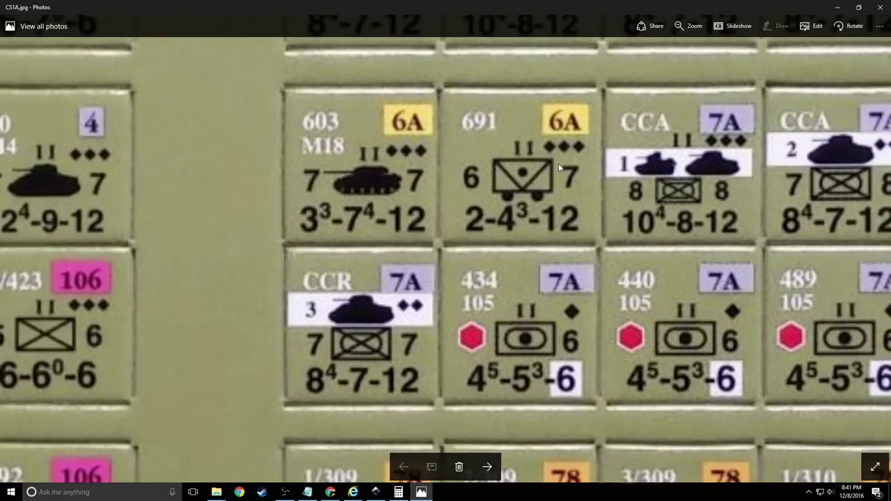
drag(559, 168, 456, 232)
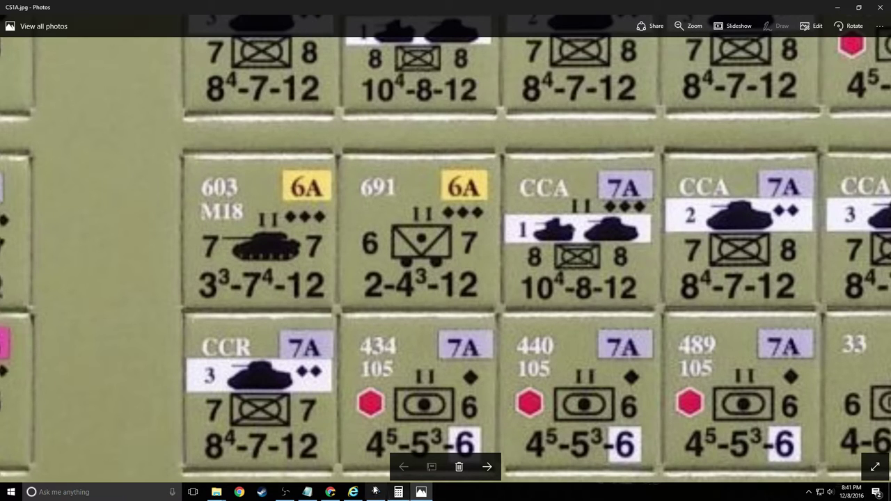
mouse_move(378, 493)
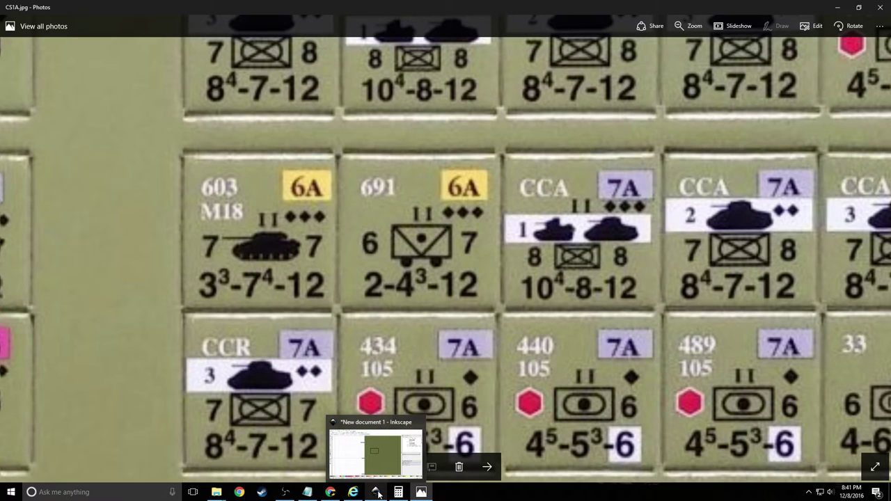
click(378, 493)
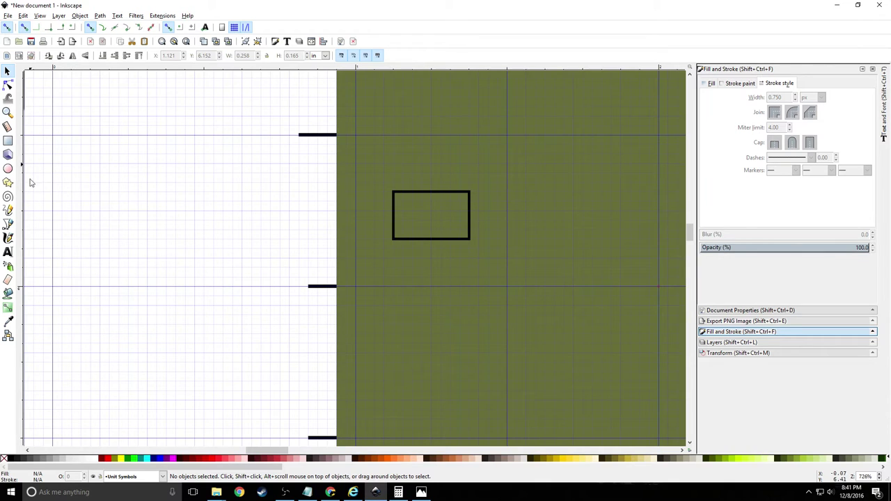
Draw a V inside the rectangle symbol with the Bezier tool, running from the bottom edge's midpoint to both upper corners
click(9, 225)
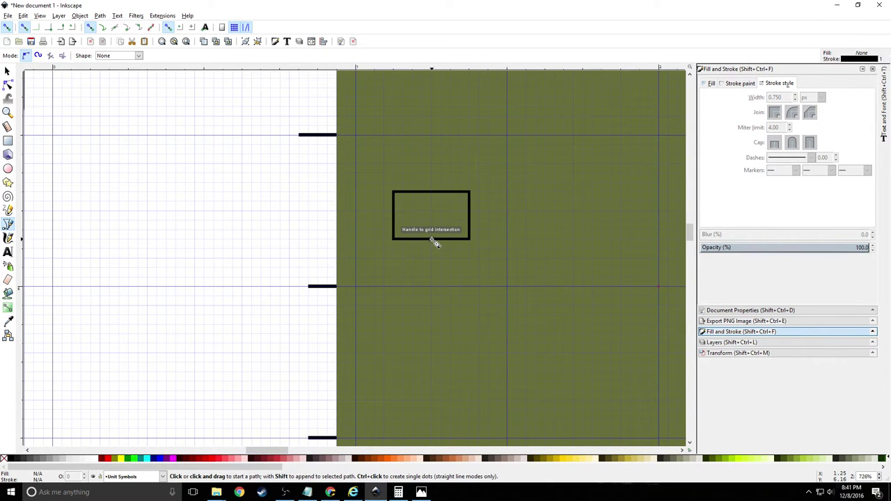
key(shift+ctrl+l)
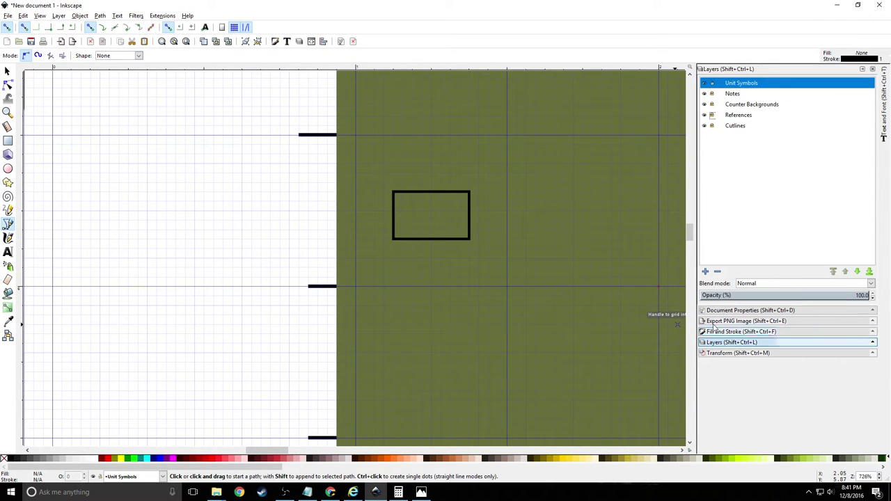
click(432, 238)
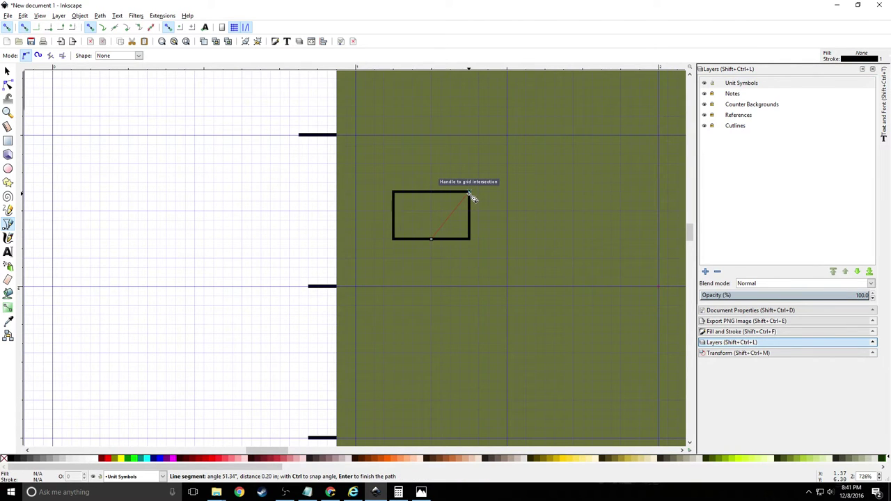
double_click(471, 195)
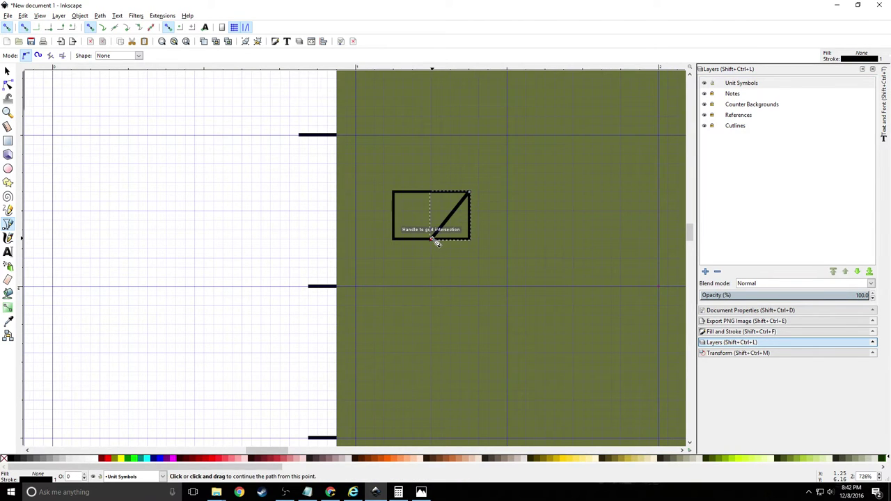
click(434, 240)
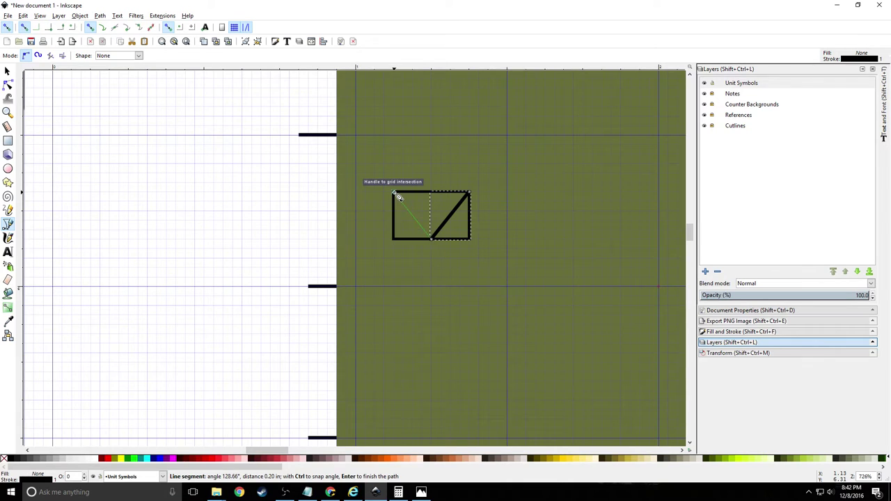
double_click(396, 195)
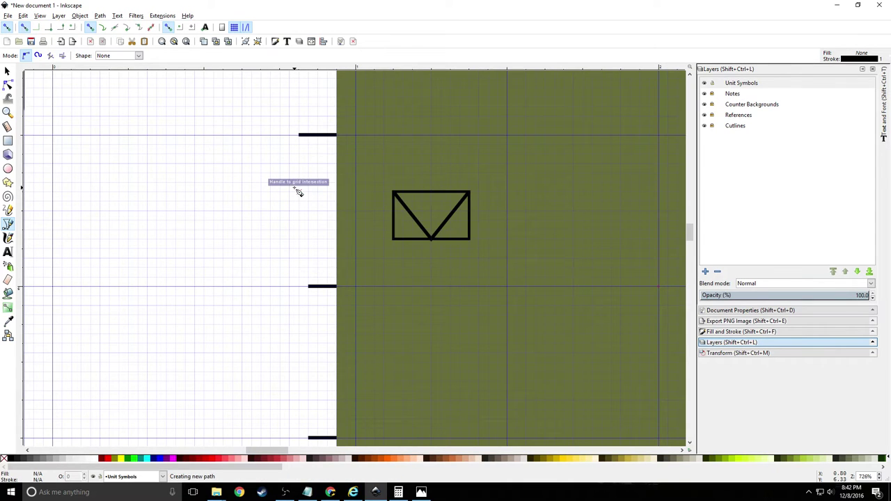
click(298, 191)
click(8, 72)
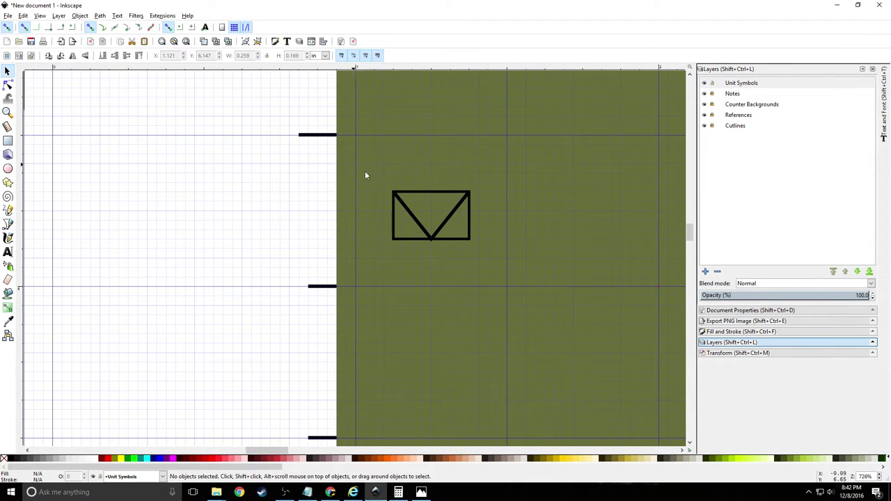
Set the stroke width of the V path inside the rectangle symbol to 0.75 px
click(409, 210)
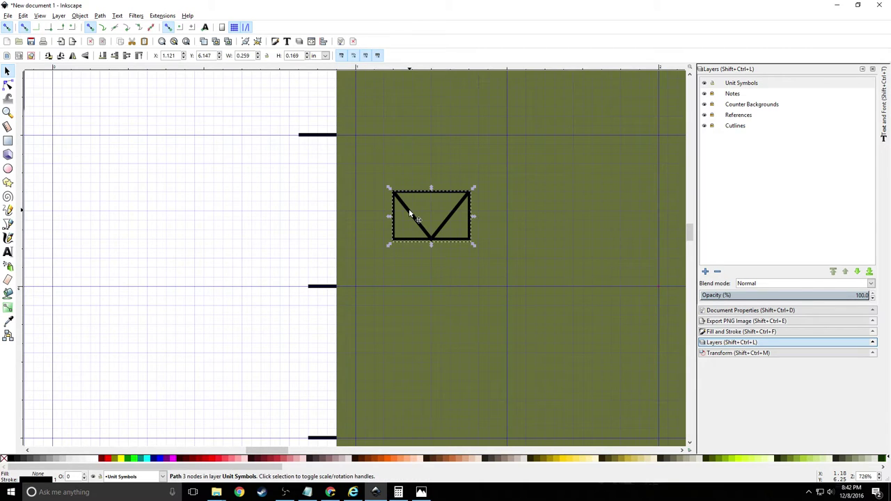
double_click(409, 211)
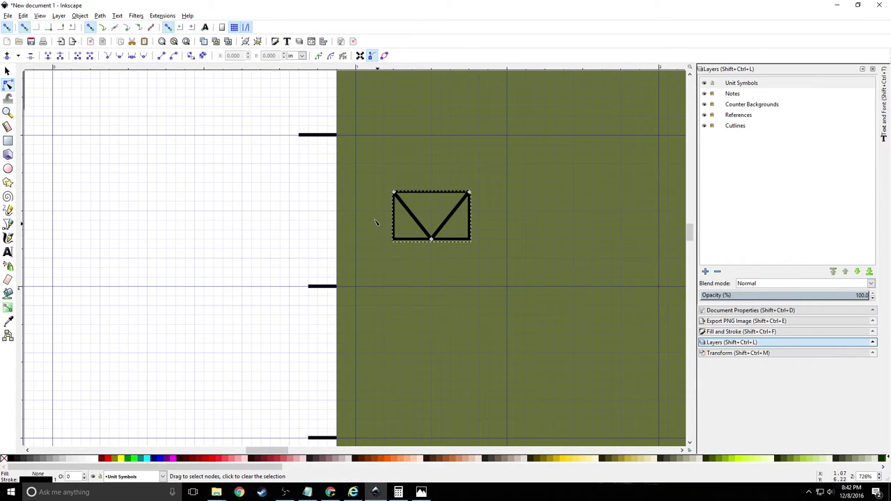
scroll(435, 222, up, 3)
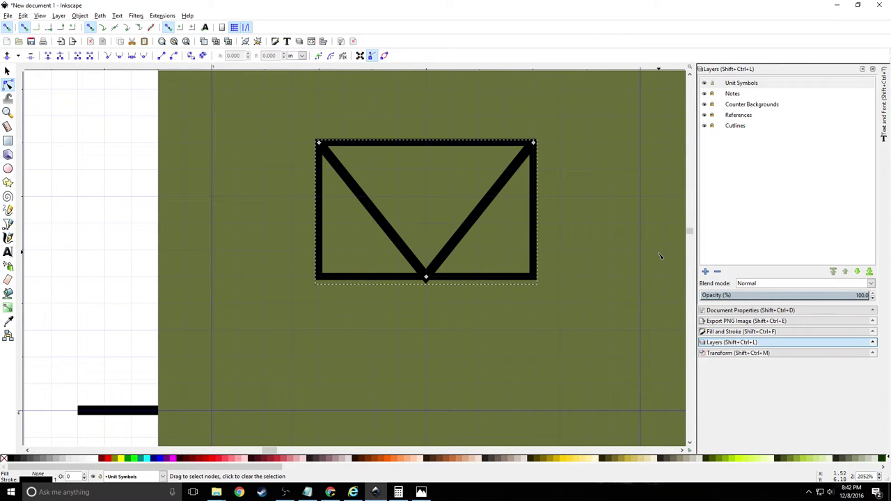
click(757, 331)
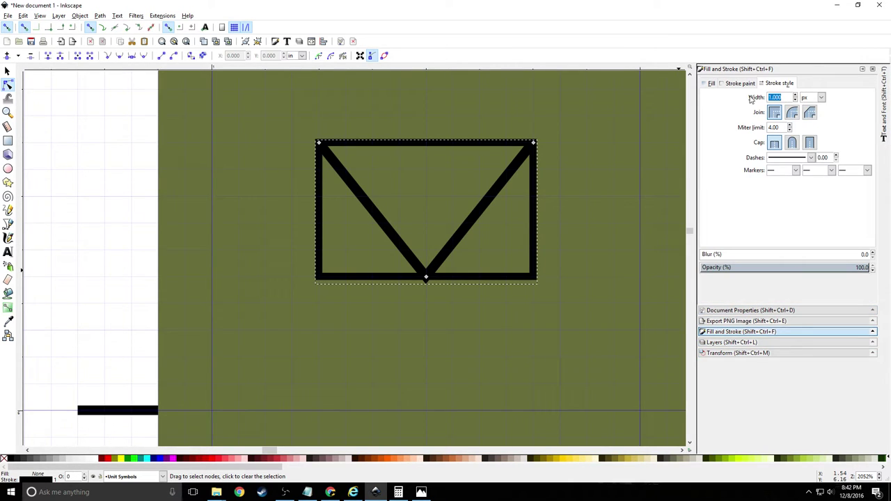
text(.75)
key(Return)
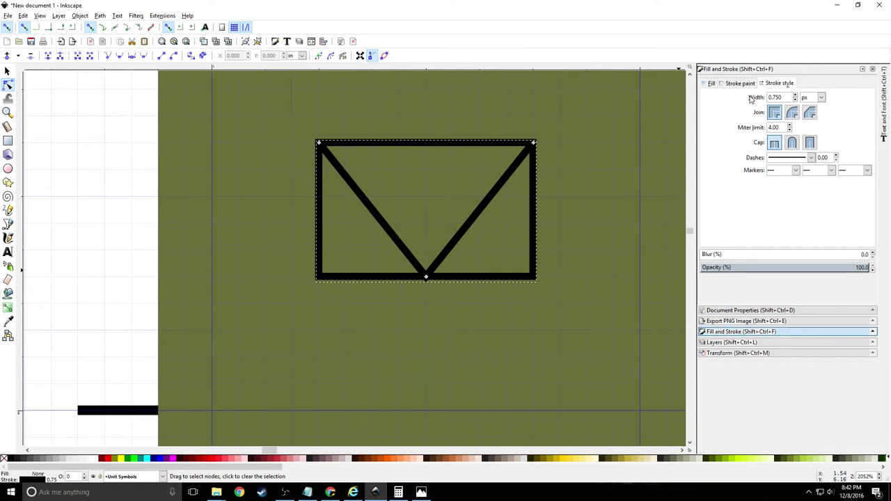
Give the V path a round join so its tip stays within the rectangle's bottom edge
scroll(436, 291, up, 4)
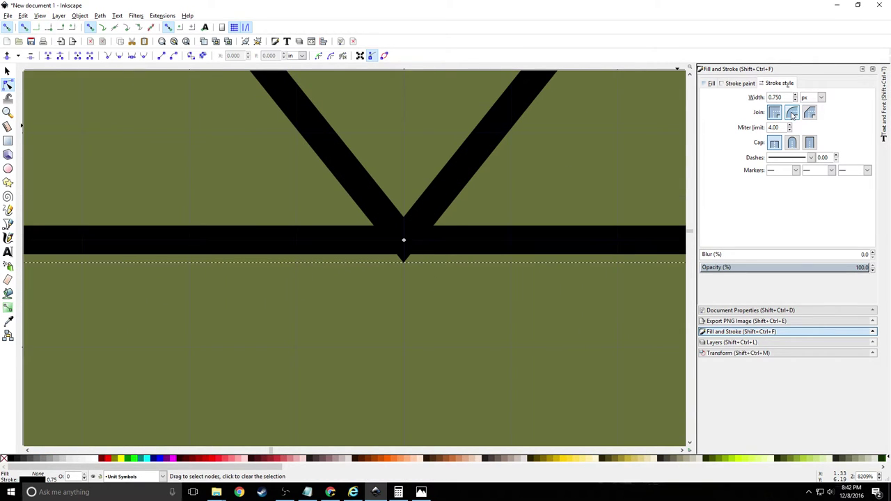
click(793, 113)
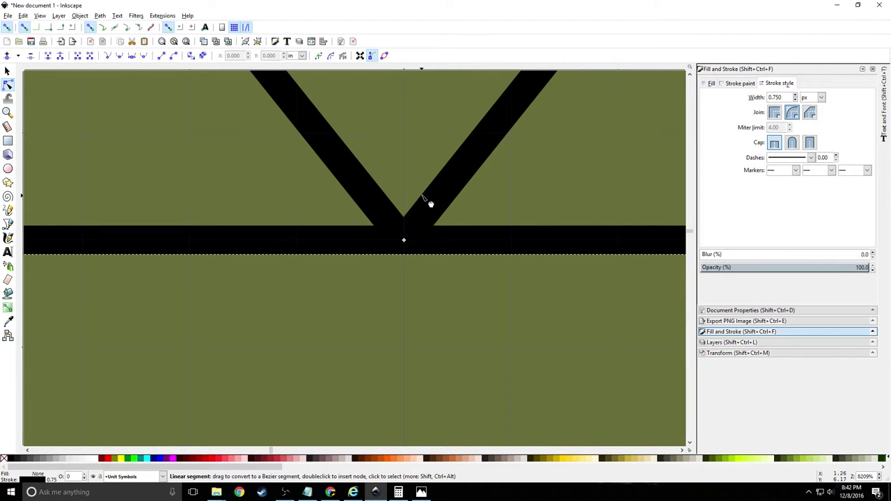
scroll(430, 202, down, 3)
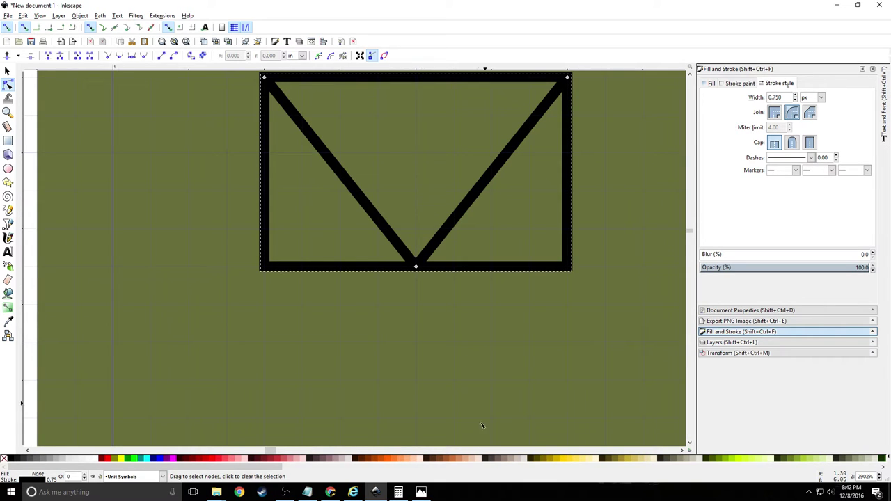
Check the wheels on the 691 counter in Photos, return to Inkscape and draw a circle about 0.04 in across below the rectangle symbol
click(421, 493)
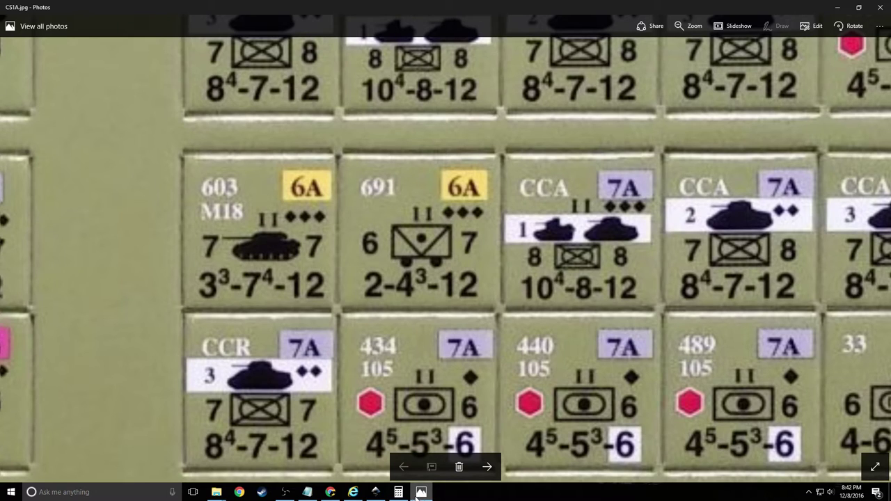
click(379, 494)
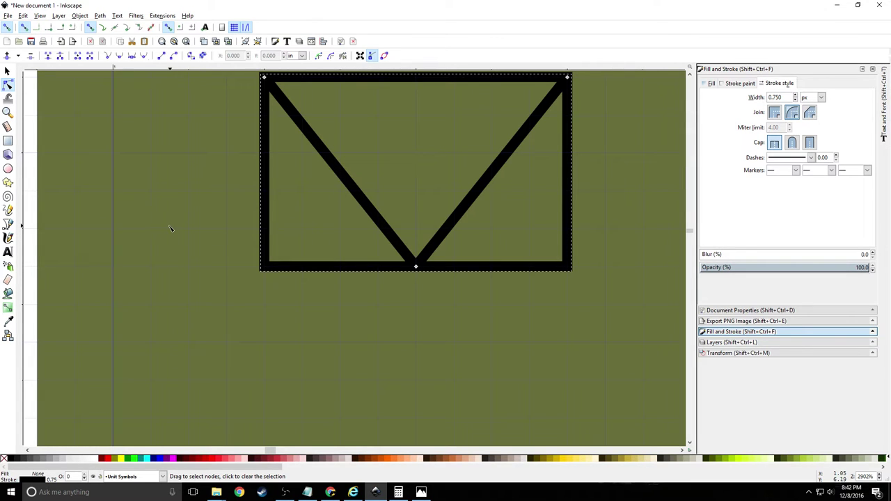
click(8, 169)
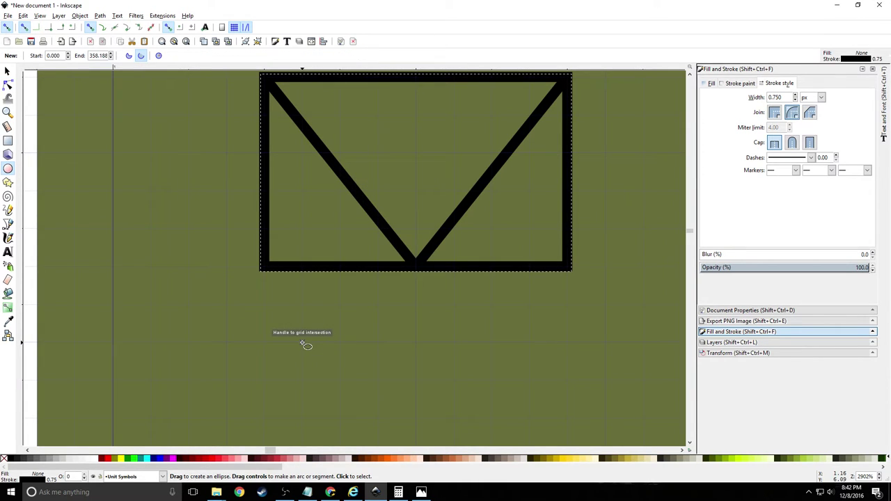
mouse_move(302, 342)
mouse_down()
mouse_move(349, 387)
mouse_move(338, 371)
mouse_move(279, 366)
mouse_move(304, 350)
mouse_move(348, 364)
mouse_move(310, 343)
mouse_move(373, 319)
mouse_up()
key(Escape)
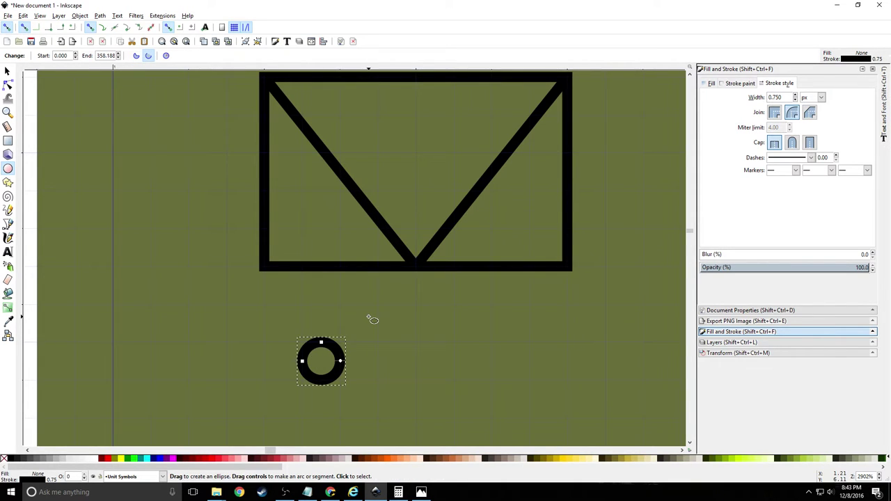
Move the small circle's arc handles to a start of about 2.99 and an end of about 1.698 to narrow its gap
scroll(328, 364, up, 6)
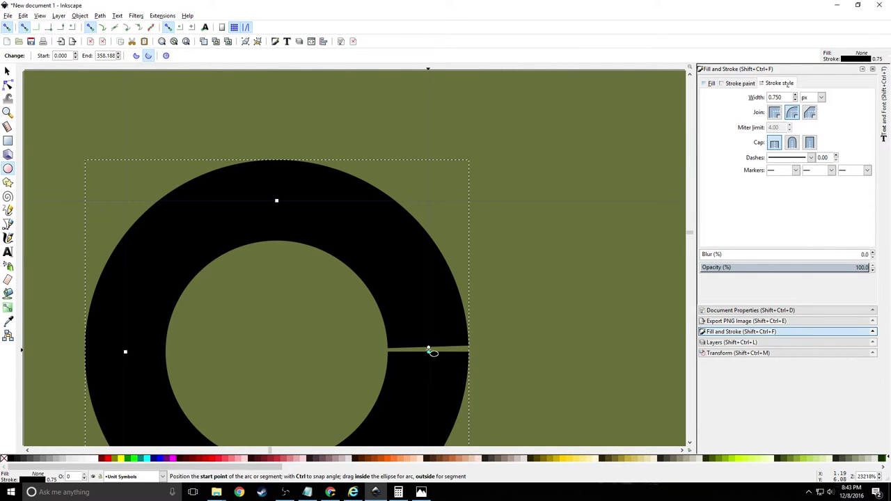
drag(428, 349, 429, 360)
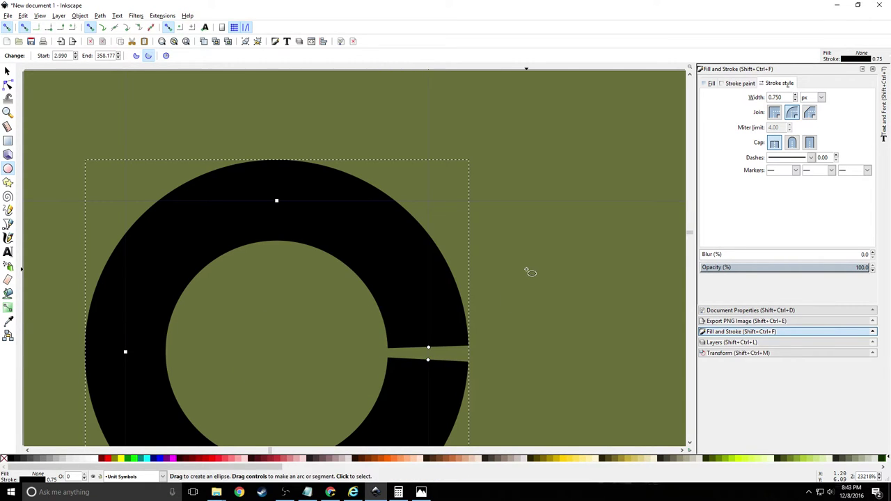
scroll(516, 282, down, 2)
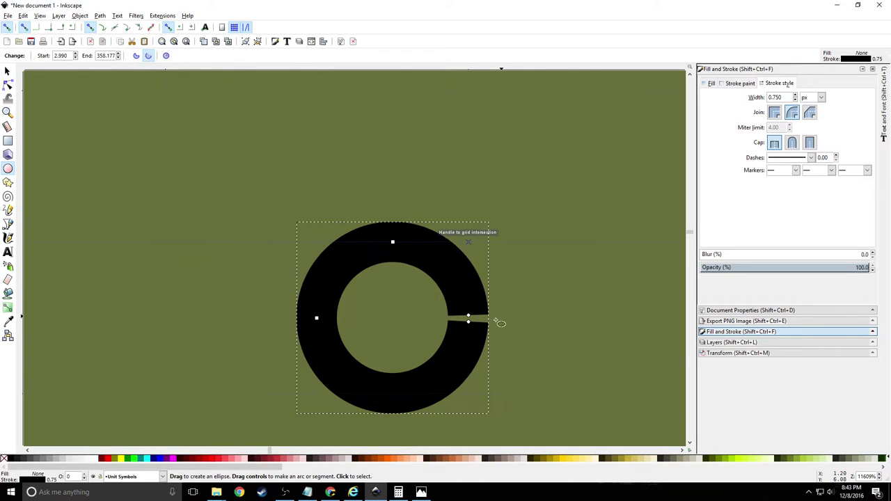
click(7, 71)
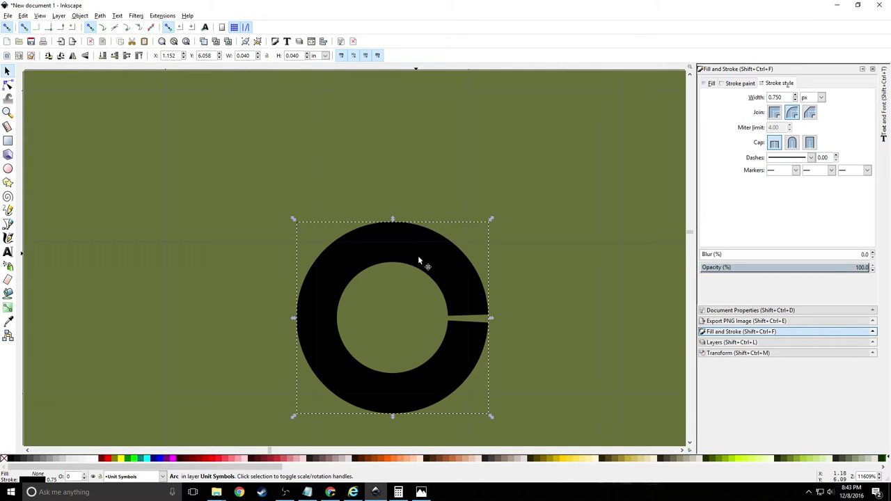
key(e)
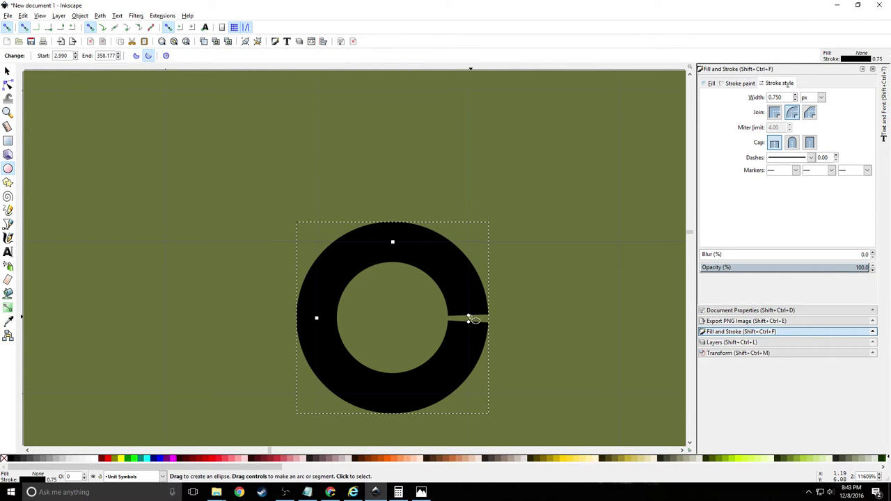
drag(471, 318, 472, 322)
Look through the circle's object properties, including its interactivity settings, and close them with the circle still selected
right_click(467, 293)
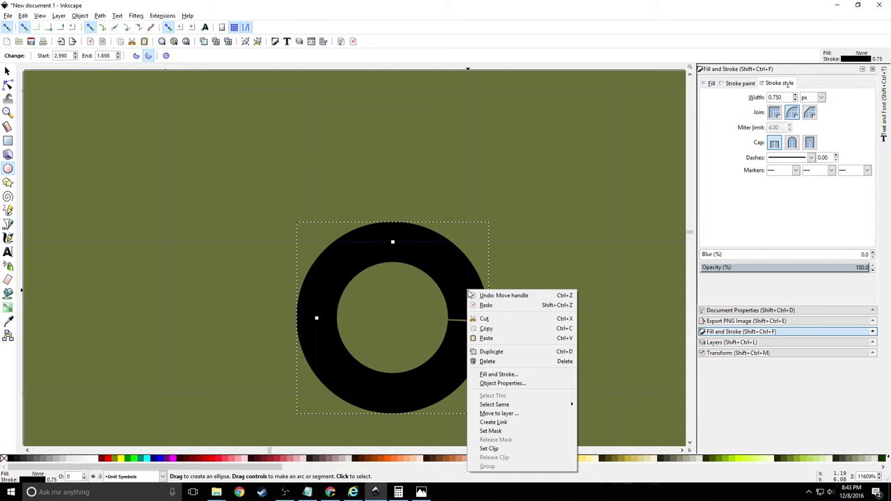
click(524, 383)
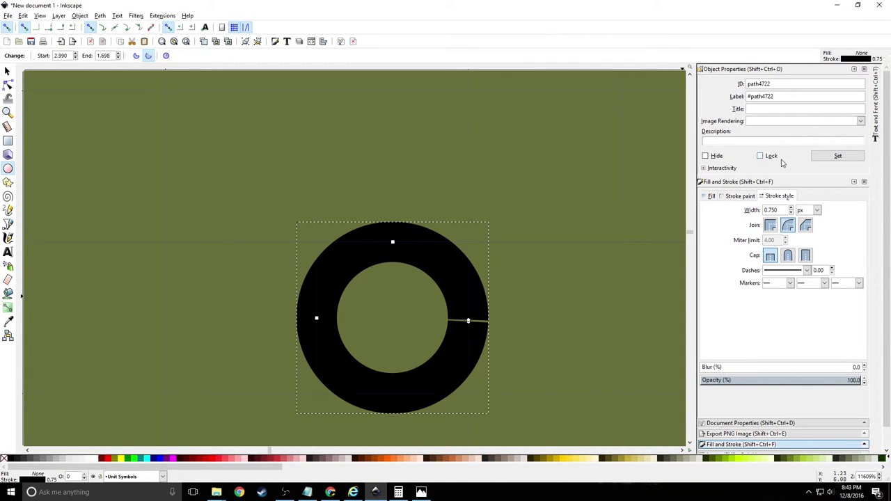
click(704, 169)
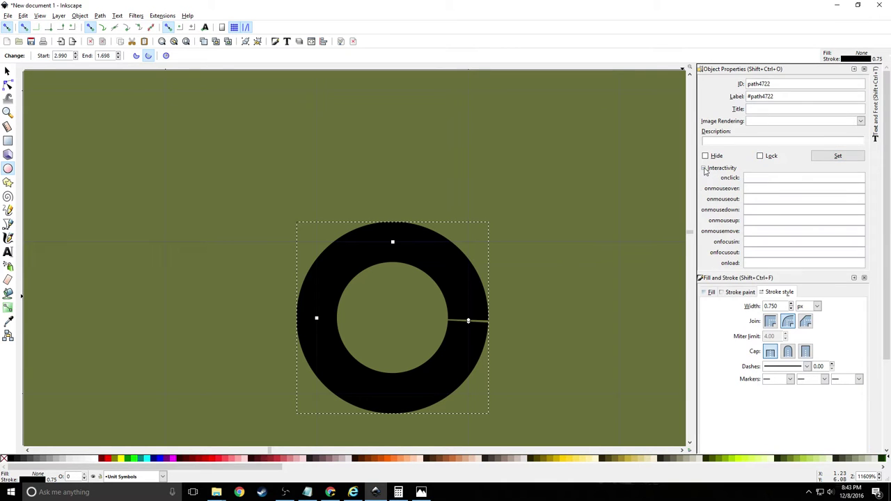
click(705, 169)
click(864, 69)
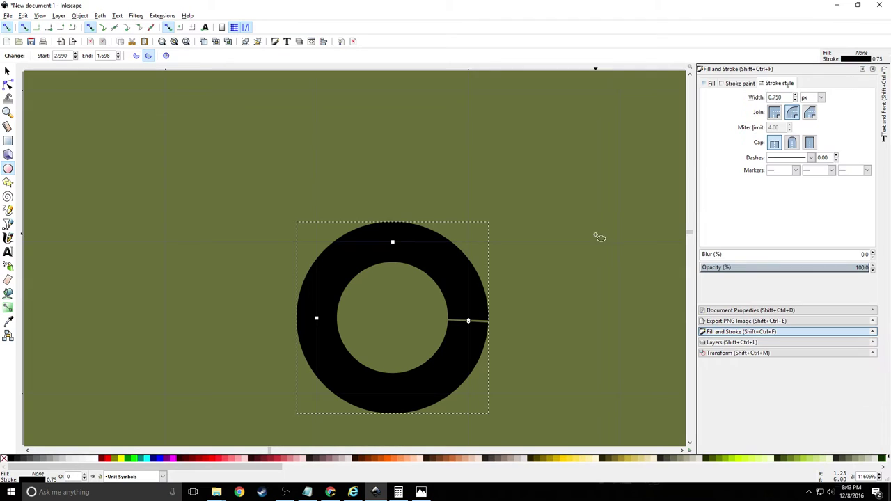
click(7, 71)
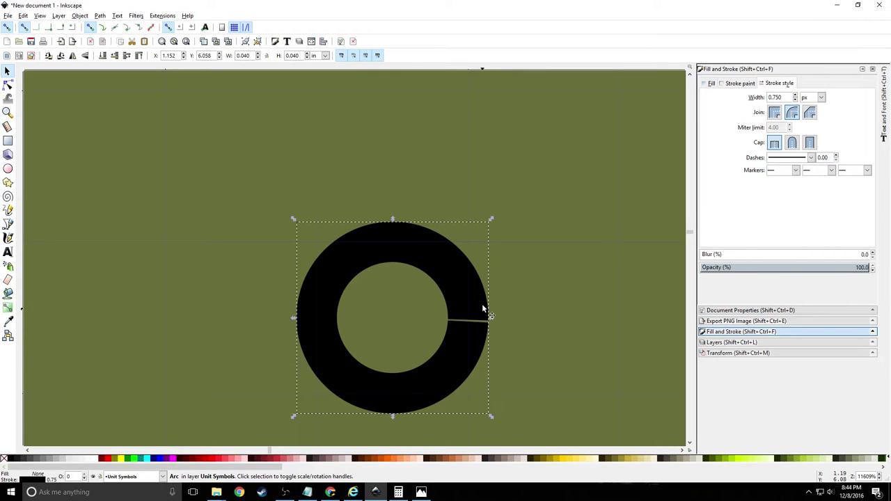
Fill the small circle with black and remove its stroke so it becomes a solid dot
key(e)
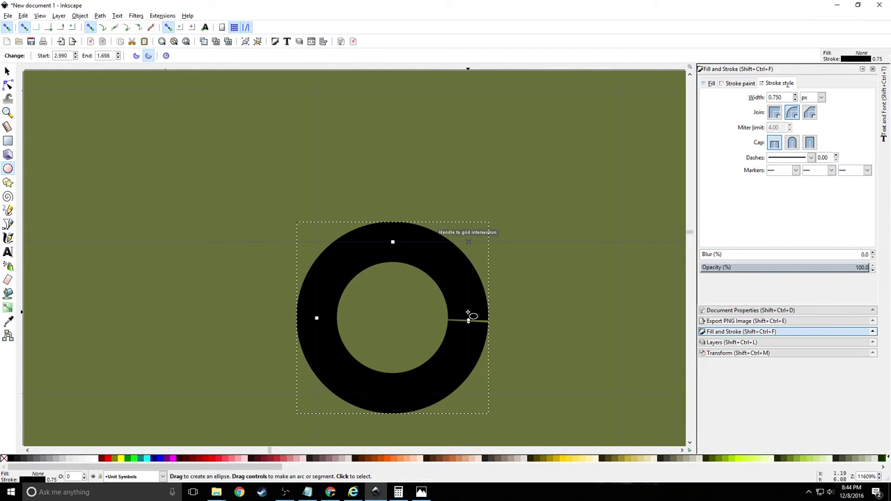
scroll(472, 324, up, 2)
scroll(472, 339, up, 1)
scroll(470, 341, down, 5)
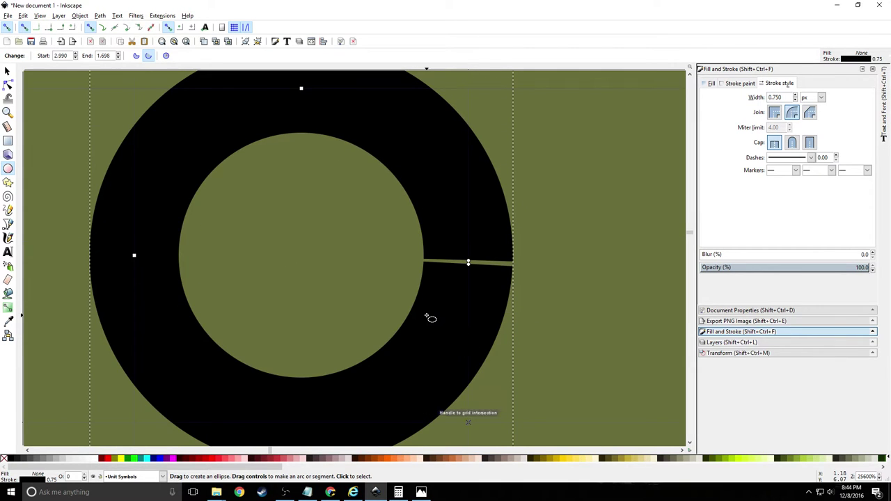
scroll(430, 316, down, 2)
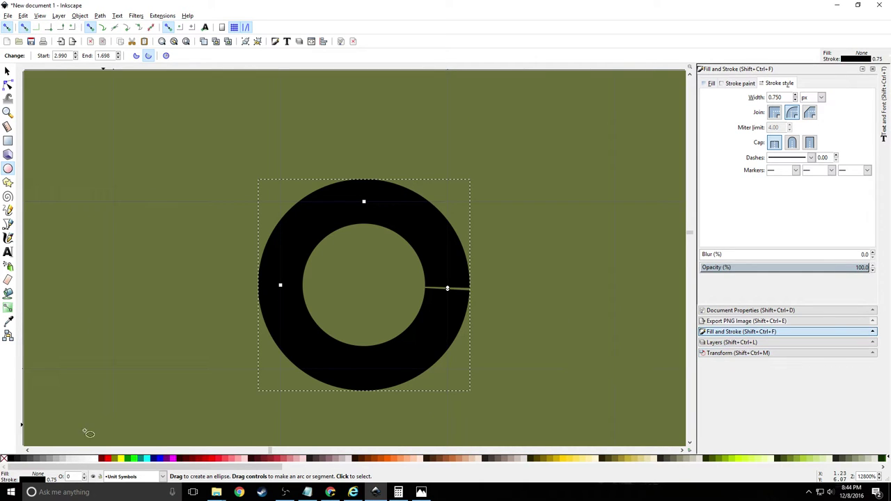
click(10, 461)
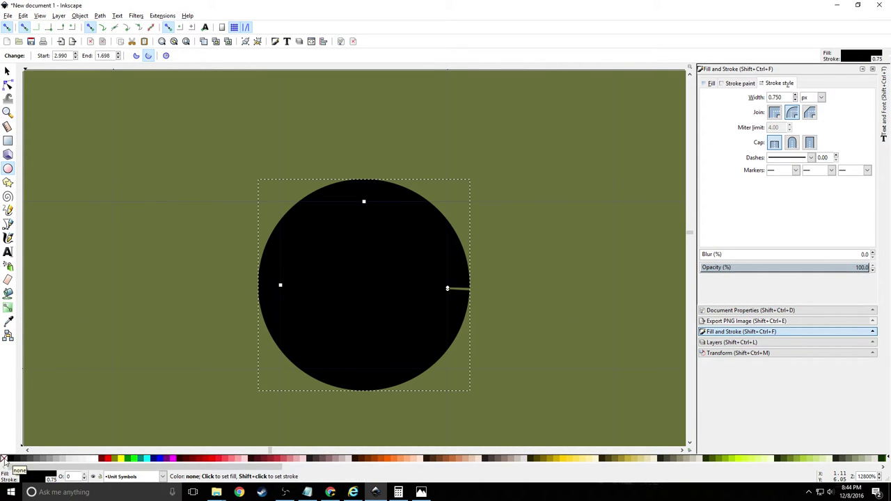
shift+click(4, 459)
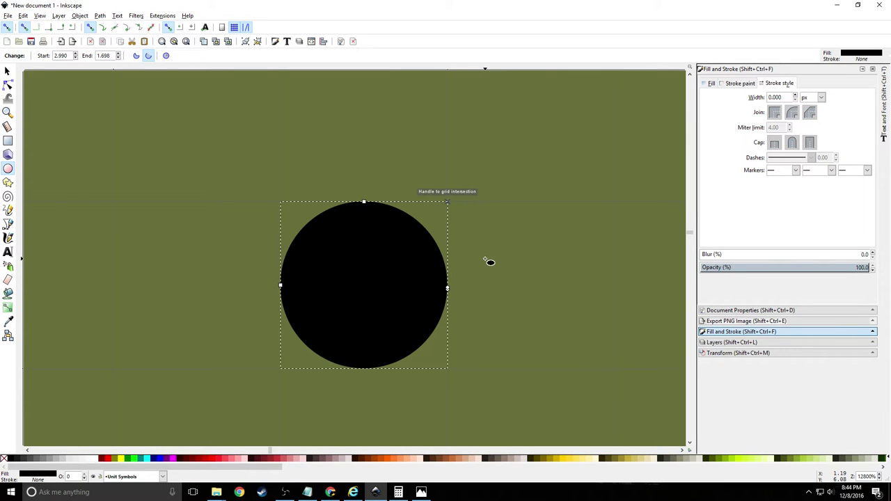
Copy the black circle and centre the copy between the arms of the V at about X 1.235, Y 6.234 in
scroll(487, 261, down, 5)
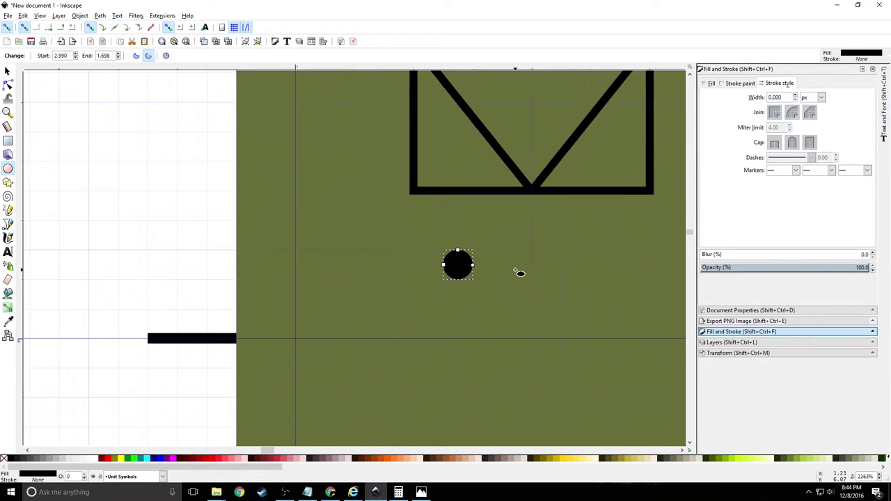
scroll(577, 205, up, 2)
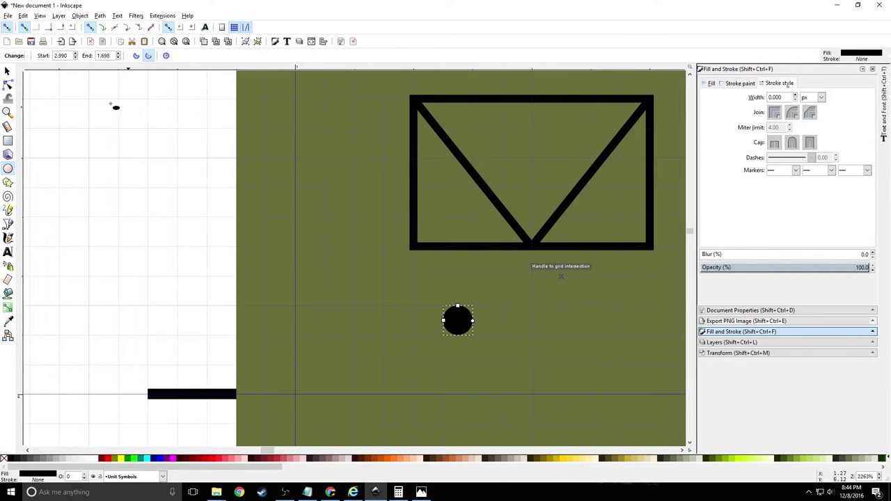
click(7, 70)
click(458, 322)
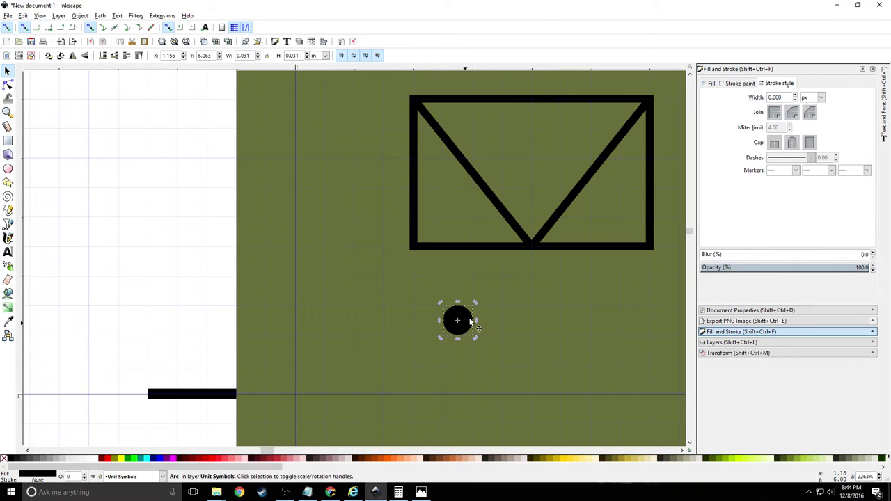
key(ctrl+v)
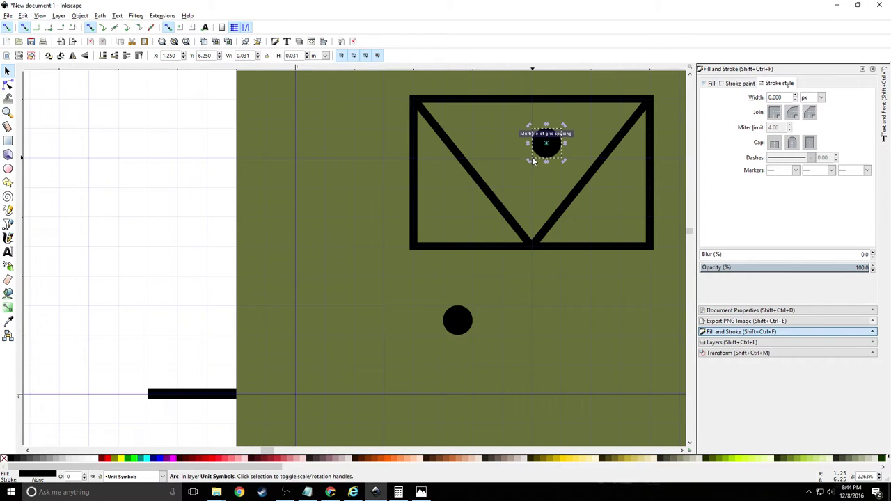
drag(546, 146, 534, 165)
click(534, 166)
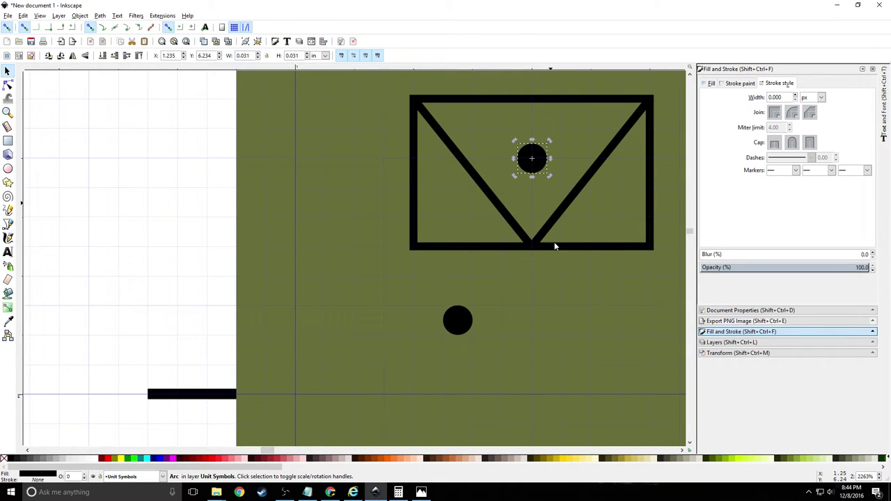
click(469, 326)
key(Delete)
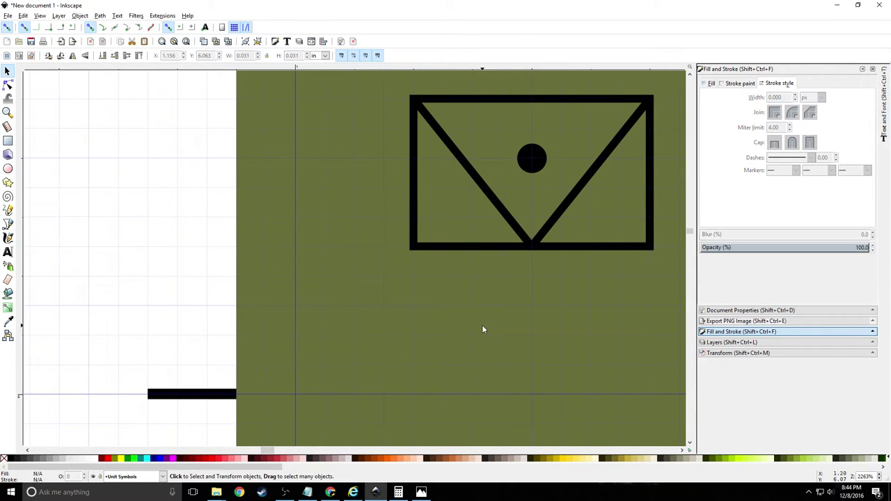
scroll(512, 301, down, 3)
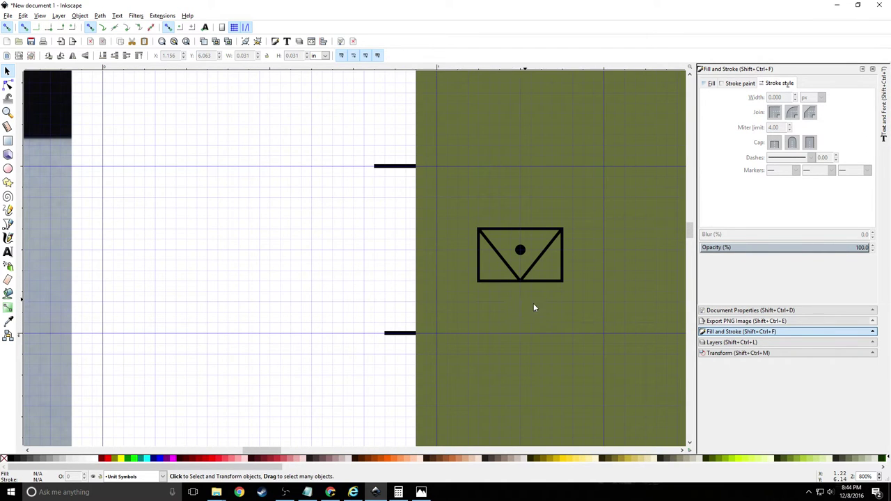
key(ctrl+z)
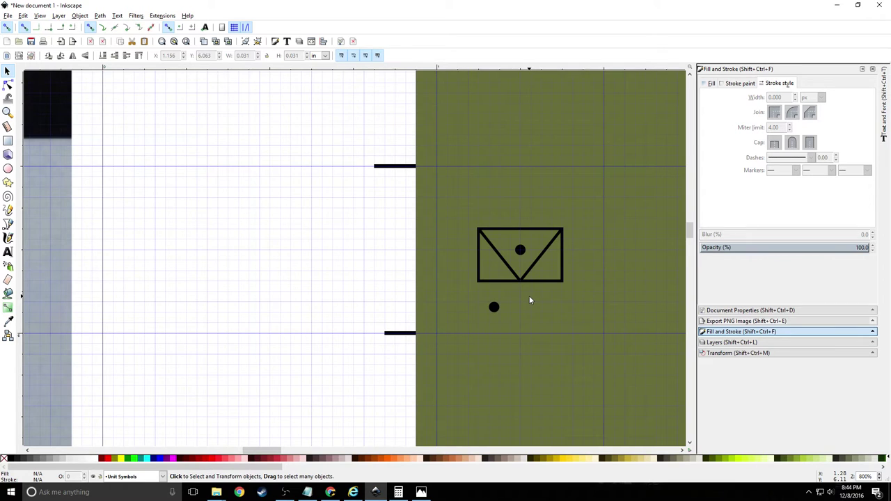
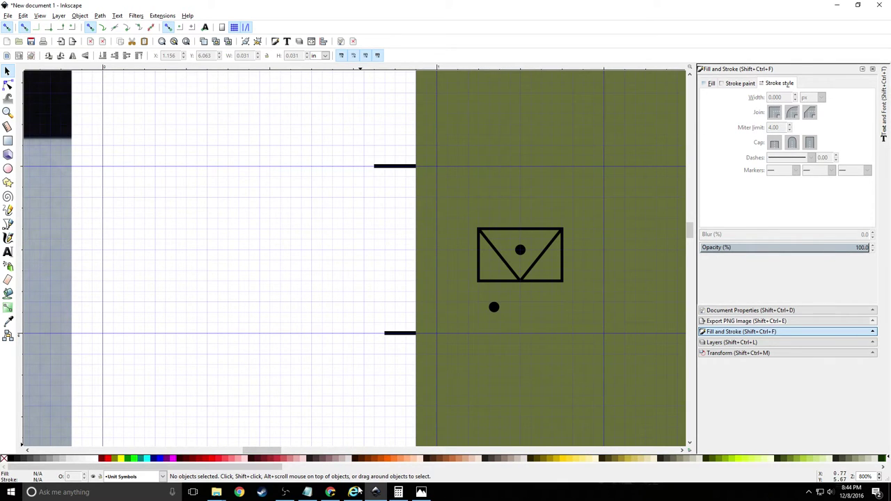
Compare with the 691 counter in Photos, return to Inkscape and scale the circle below the rectangle proportionally to 120%
key(alt+Tab)
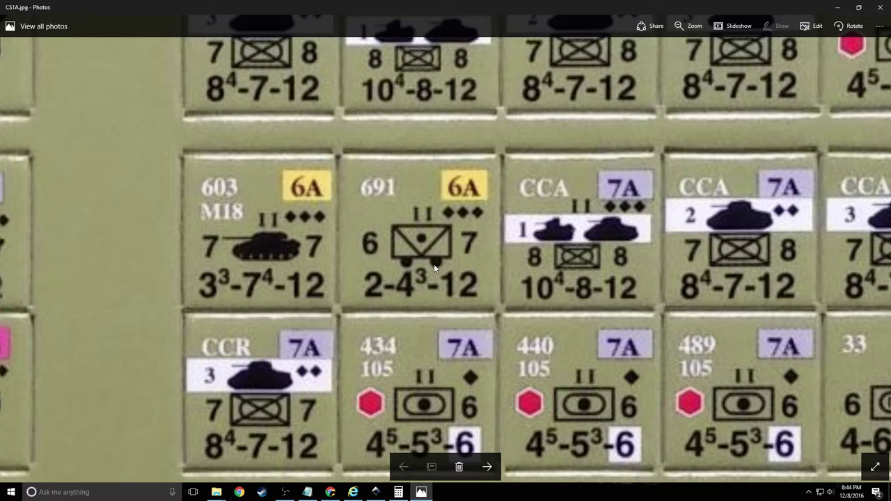
click(375, 491)
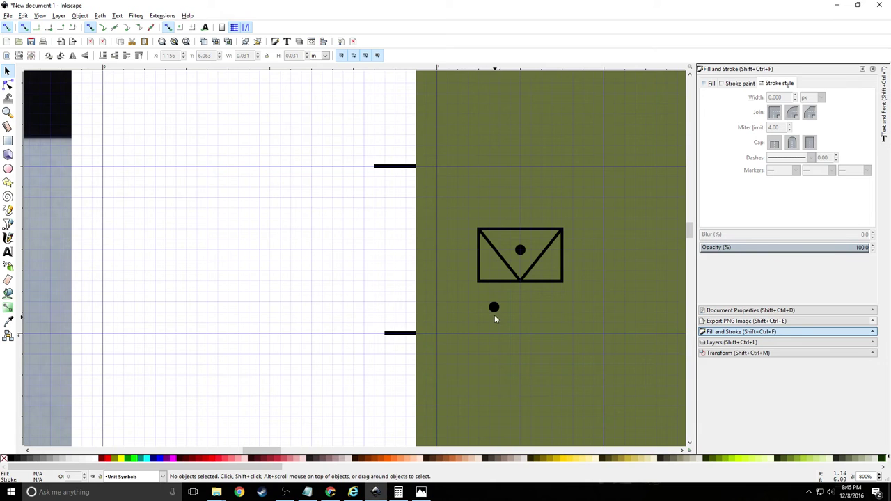
click(492, 308)
scroll(496, 311, up, 6)
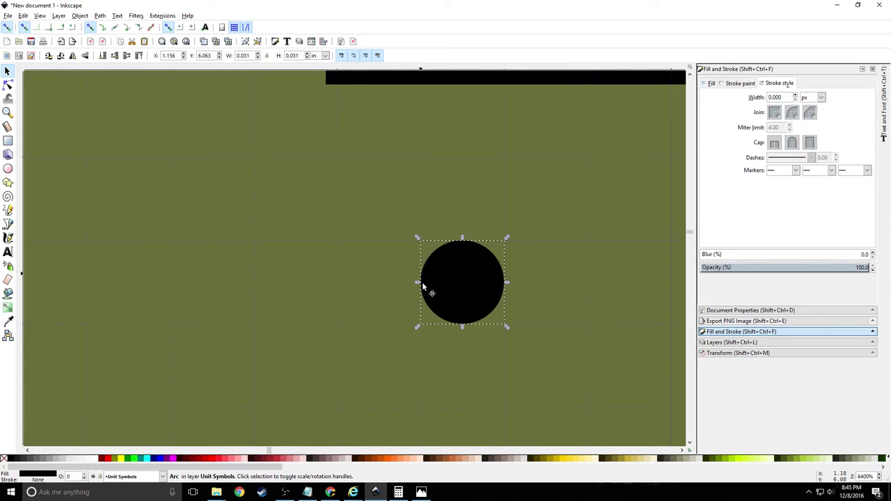
click(740, 351)
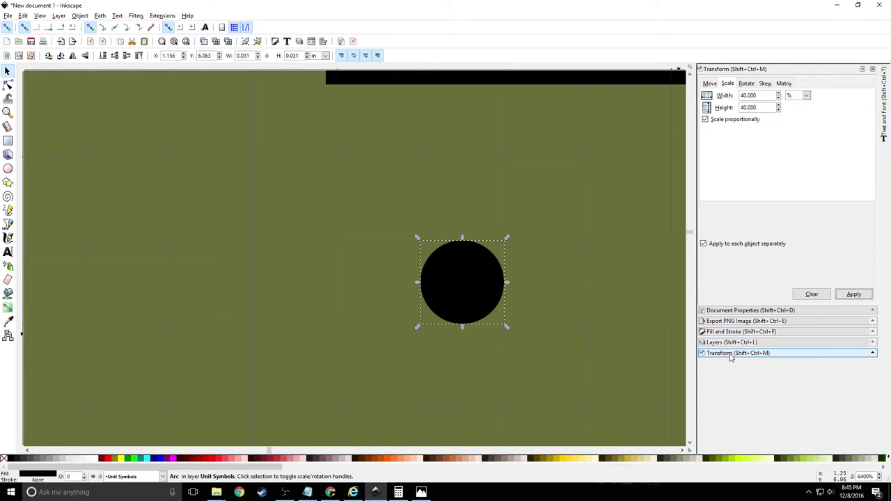
drag(765, 95, 729, 97)
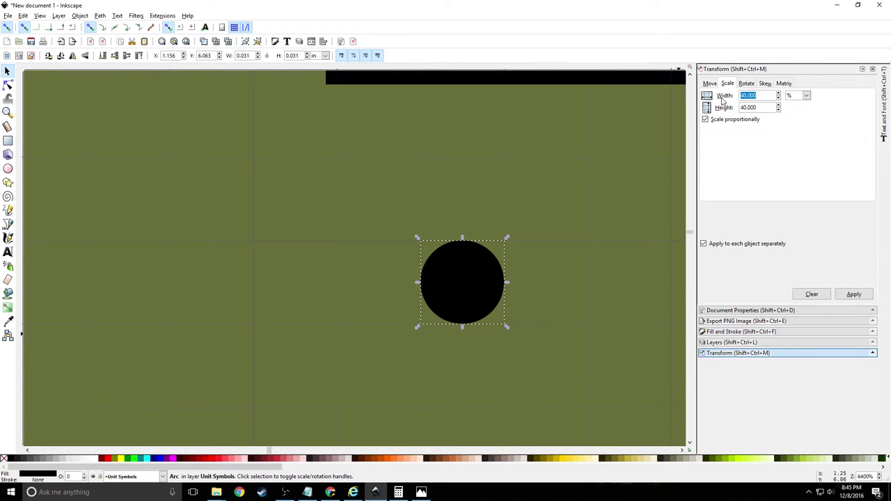
text(120)
key(Tab)
key(Tab)
click(853, 294)
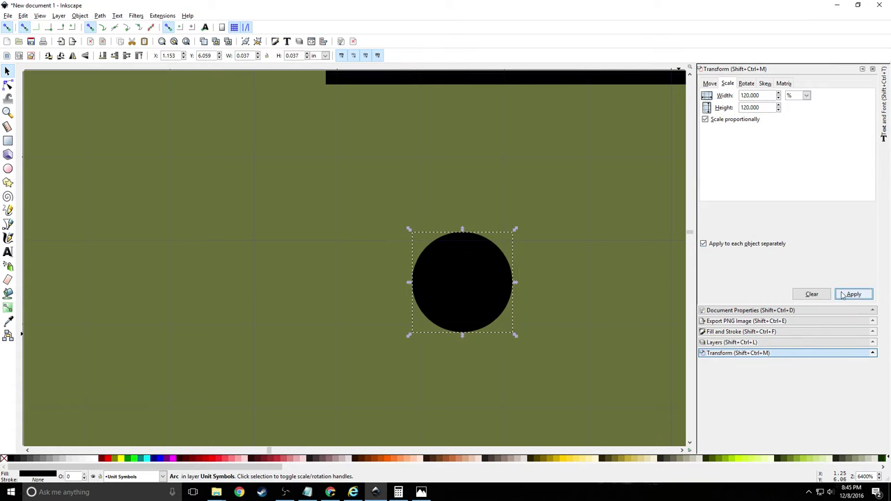
Check the wheel placement in Photos, return to Inkscape and place two copies of the enlarged circle as wheels along the rectangle's bottom edge
scroll(531, 162, up, 1)
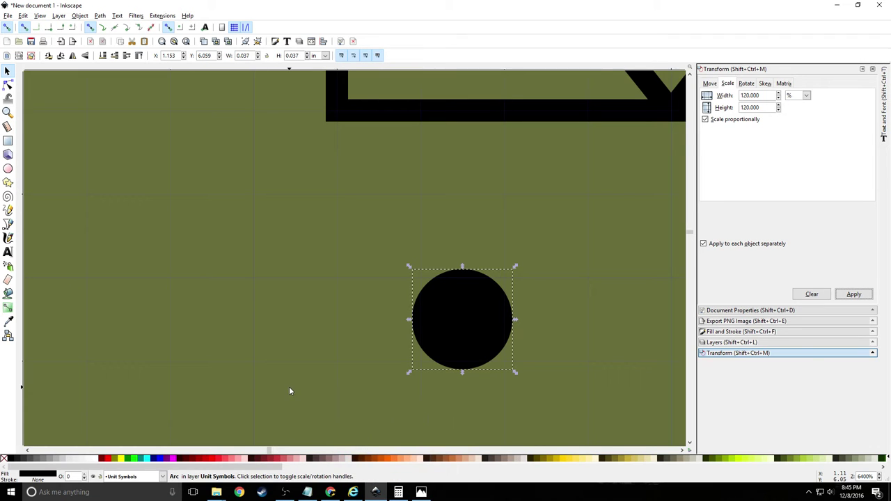
scroll(289, 387, down, 3)
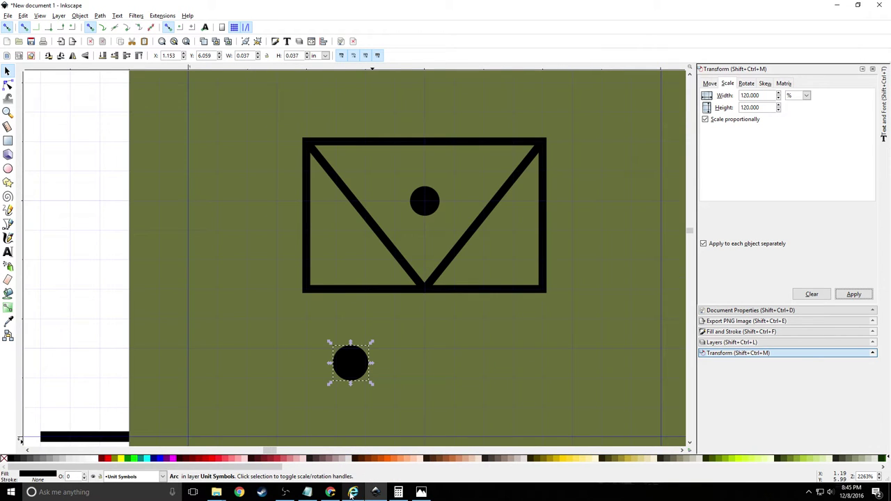
click(421, 492)
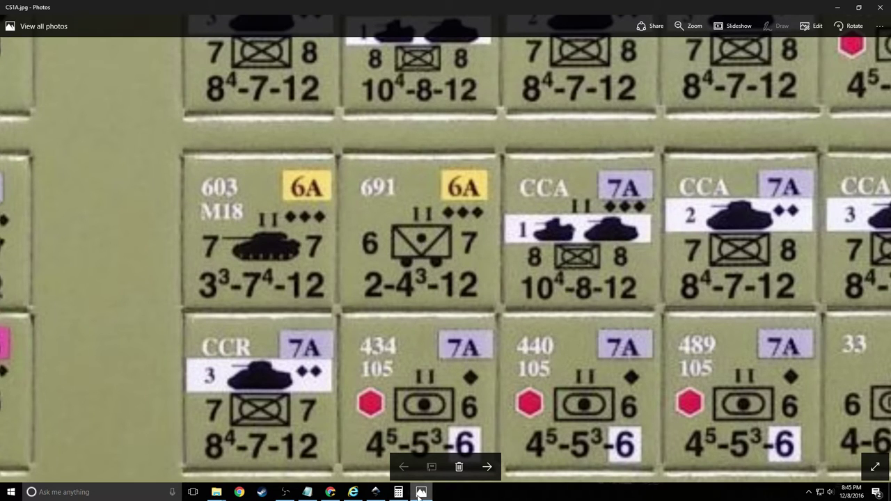
click(375, 492)
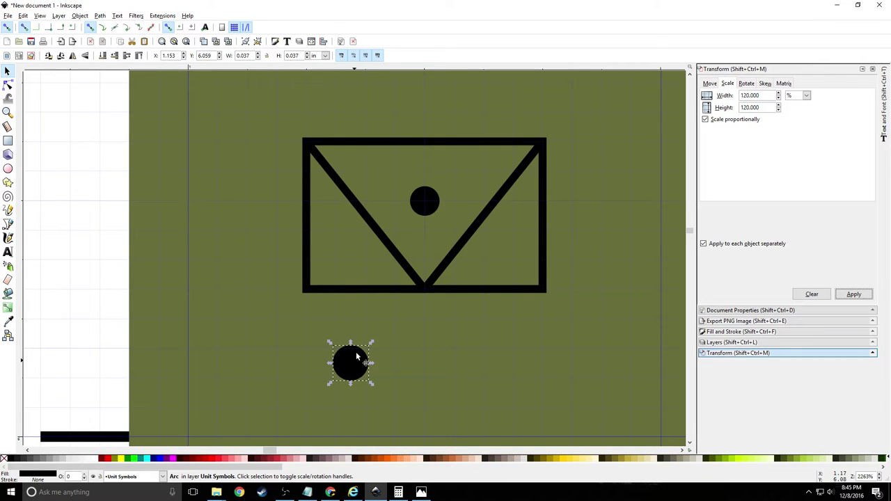
key(ctrl+d)
key(Up)
key(Up)
key(Up)
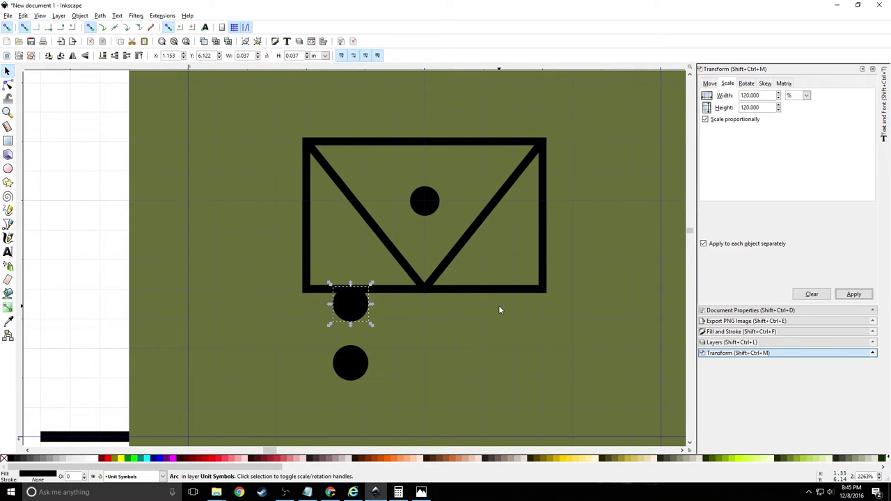
key(ctrl+v)
Delete the spare circle left below the wheeled rectangle symbol
click(348, 373)
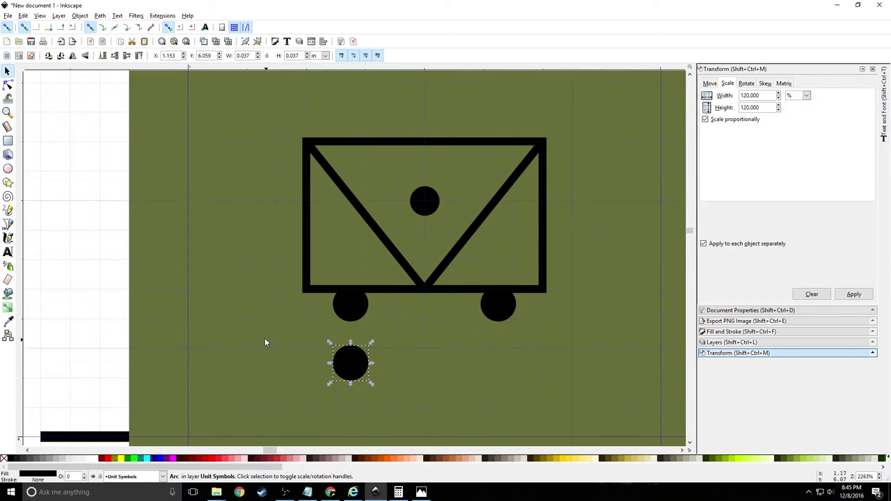
key(Delete)
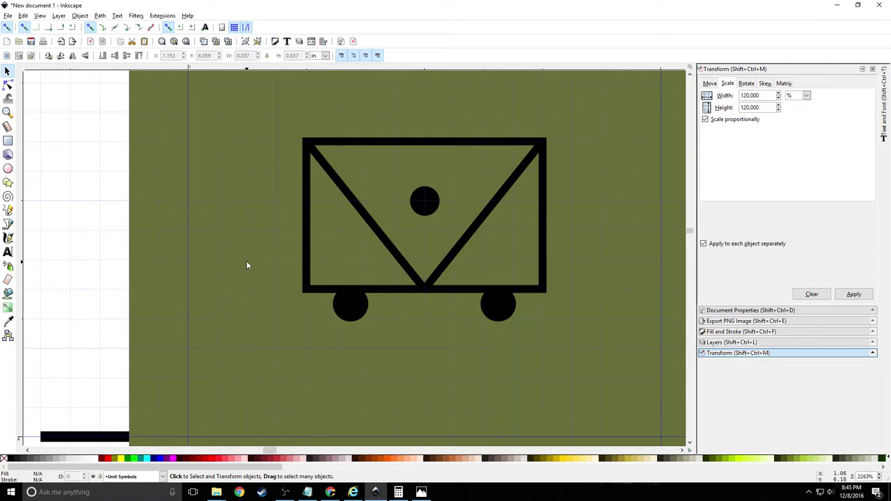
scroll(246, 263, down, 3)
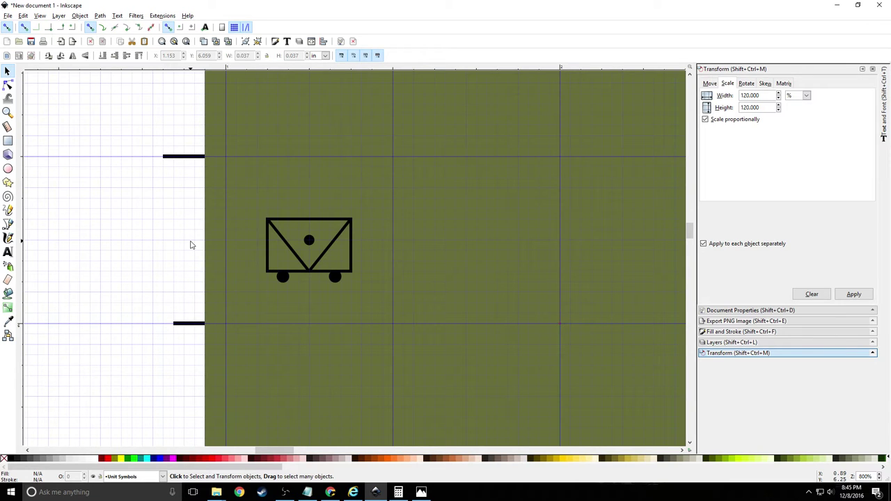
Check the 691 counter's diamonds in Photos, return to Inkscape and draw three black squares about 0.031 in wide in a row on the white area
click(421, 492)
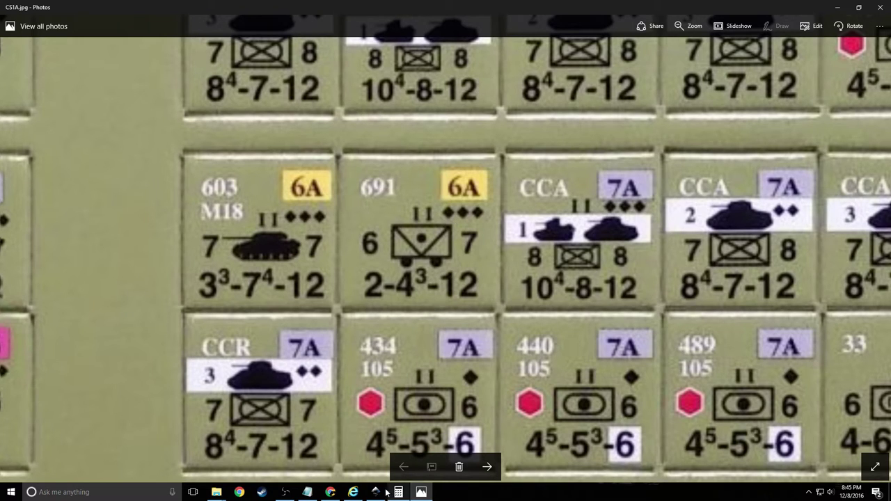
mouse_move(378, 495)
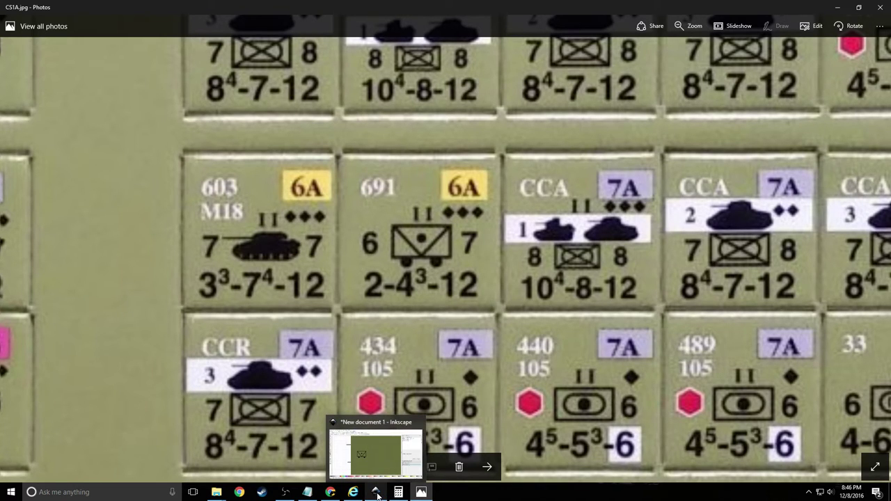
click(377, 496)
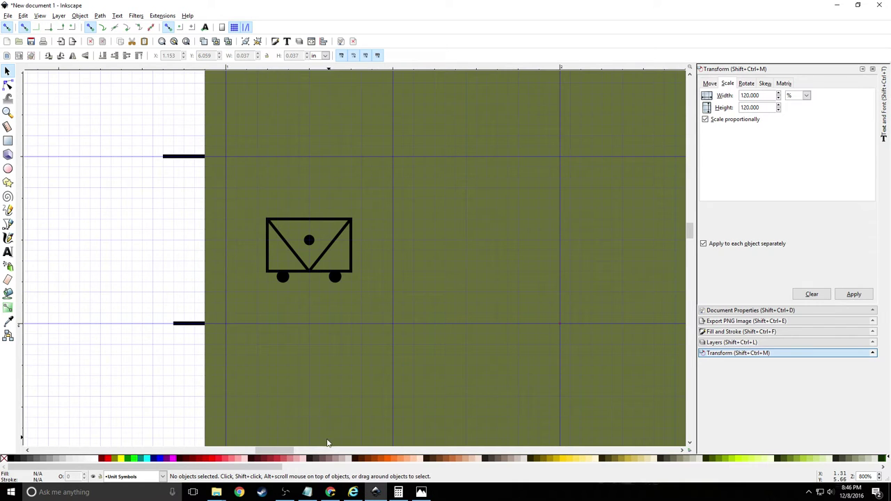
drag(290, 451, 278, 451)
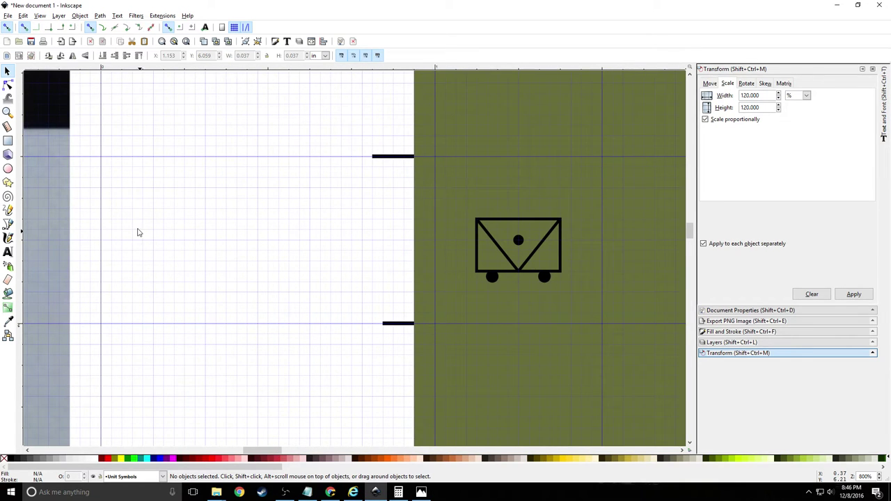
scroll(204, 244, up, 1)
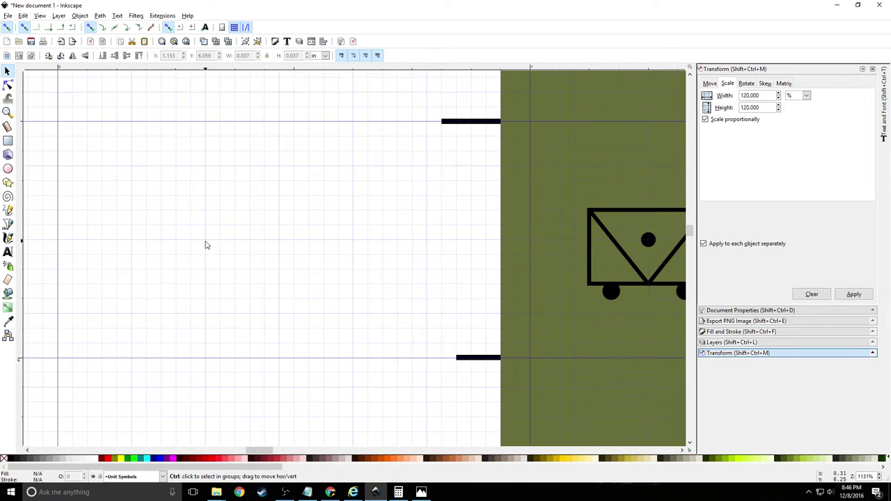
click(7, 141)
mouse_move(133, 197)
mouse_down()
mouse_move(146, 209)
mouse_move(205, 210)
mouse_up()
click(135, 244)
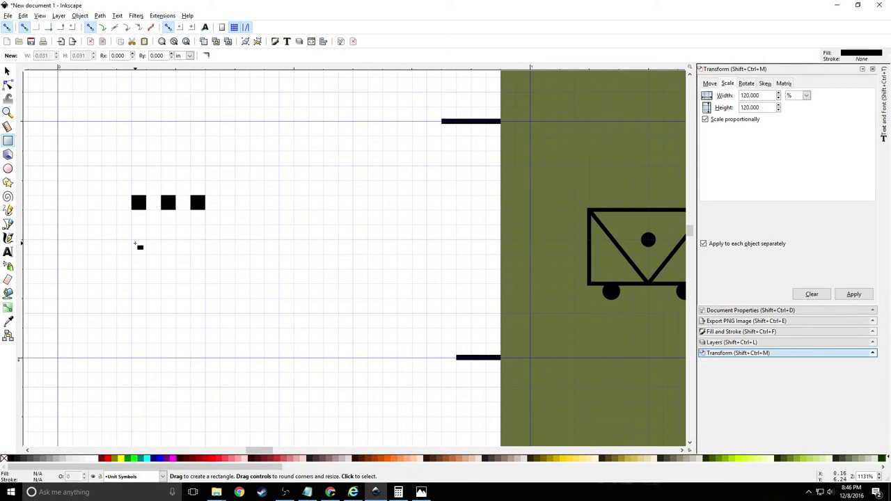
click(8, 72)
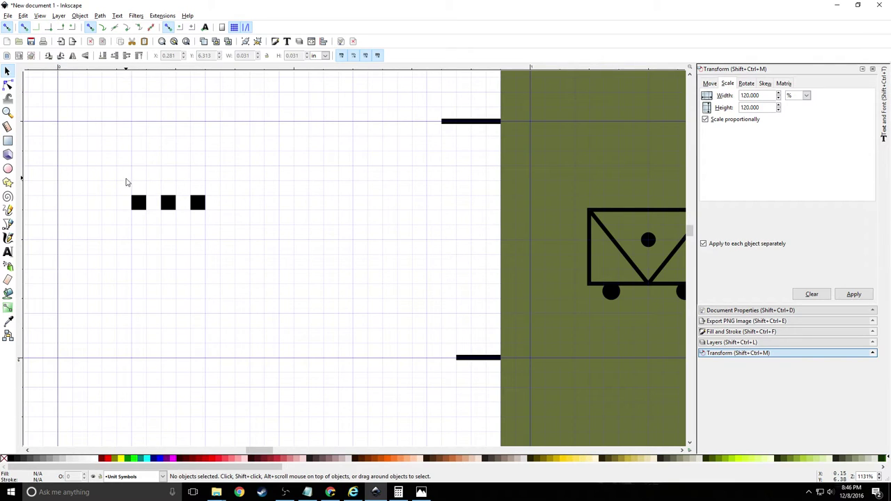
Try rotating the three black squares individually by 45°, and undo the rotation
drag(118, 185, 214, 222)
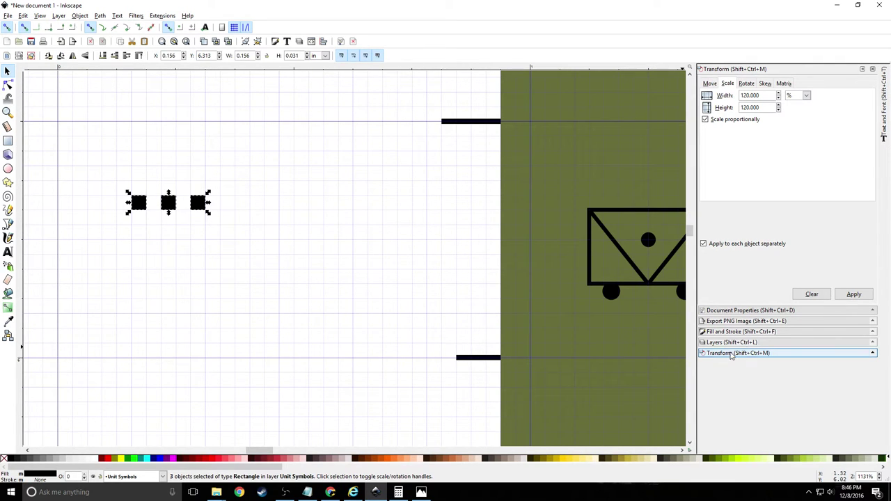
click(746, 84)
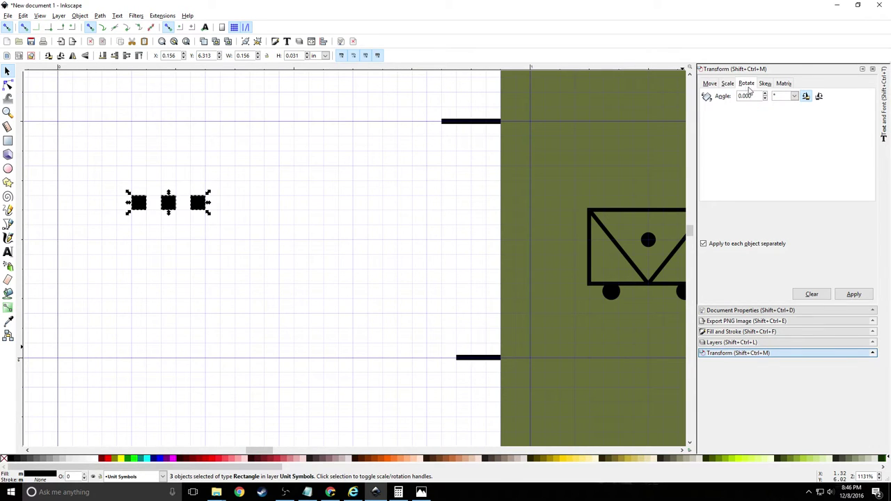
double_click(756, 96)
text(45)
key(Tab)
click(849, 298)
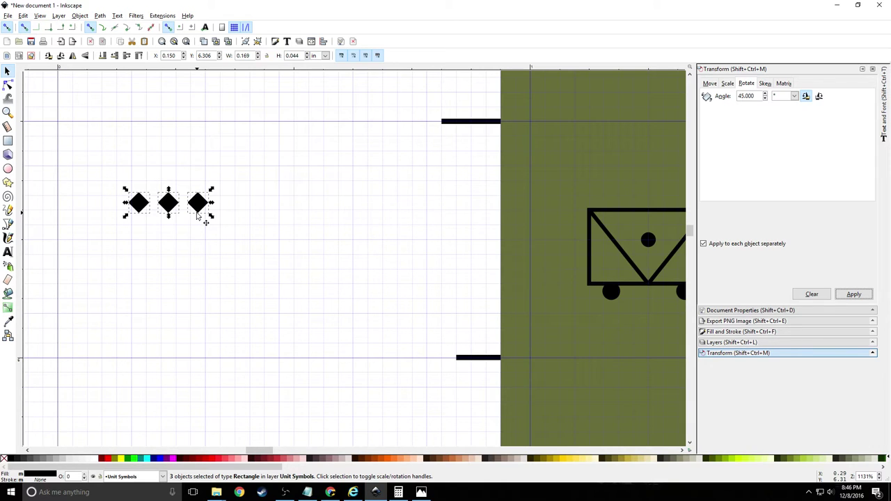
key(ctrl+z)
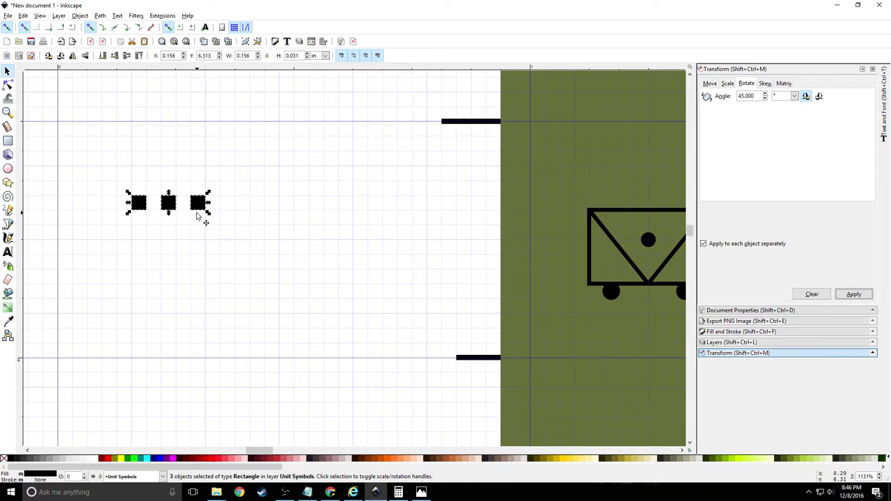
Paste a copy of the three squares directly below the original row and group the copy
key(ctrl+v)
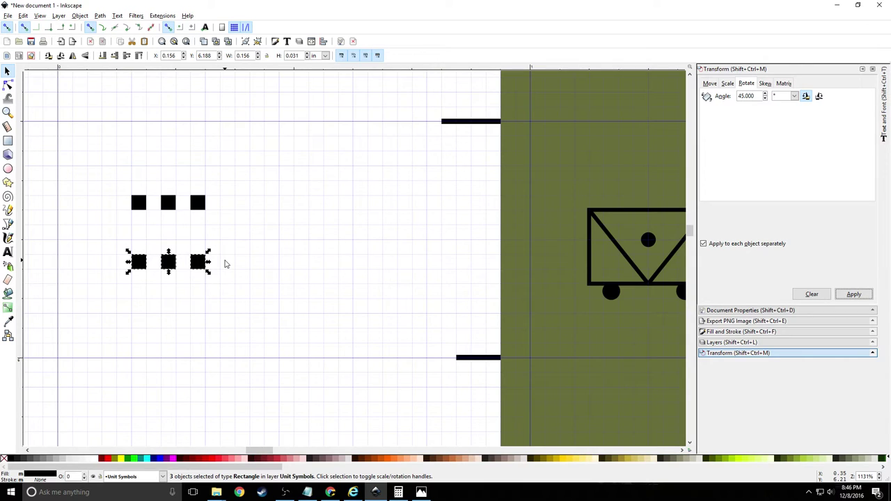
key(ctrl+g)
click(237, 297)
click(205, 268)
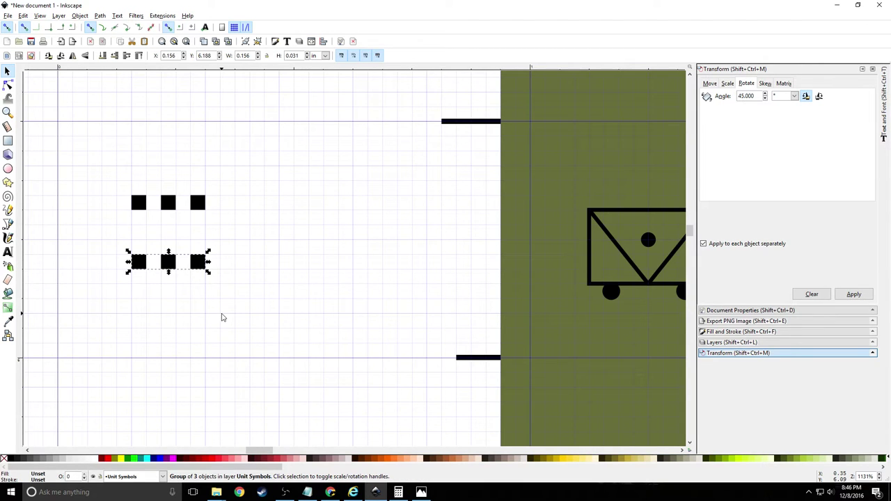
Try rotating the grouped lower row of squares by 45° as one object, and undo the rotation
click(855, 294)
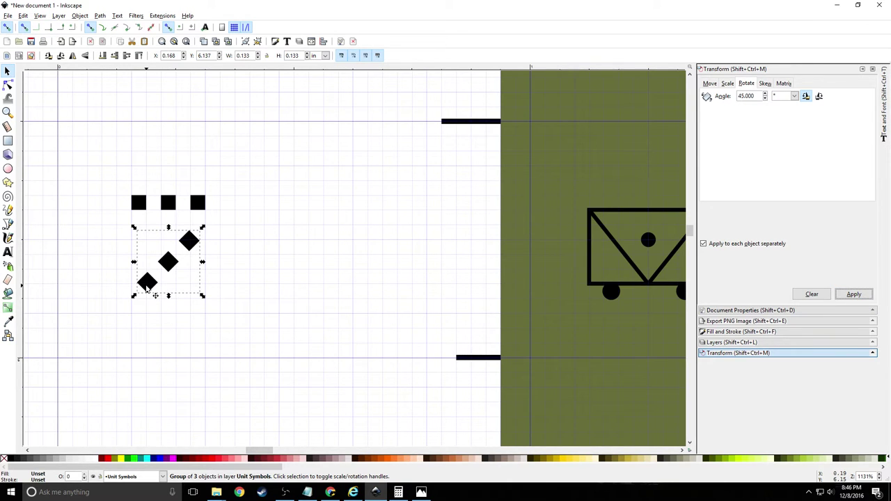
key(ctrl+z)
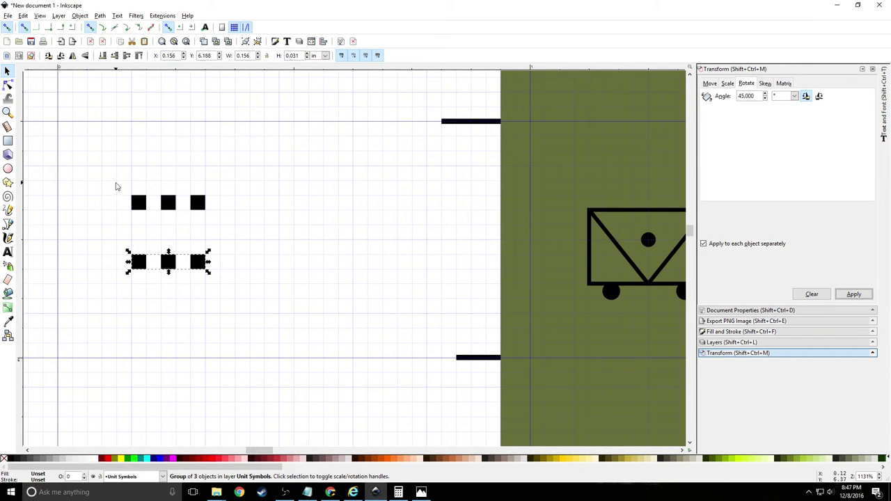
Rotate each of the three upper squares by 45° into diamonds and group them
drag(116, 183, 235, 219)
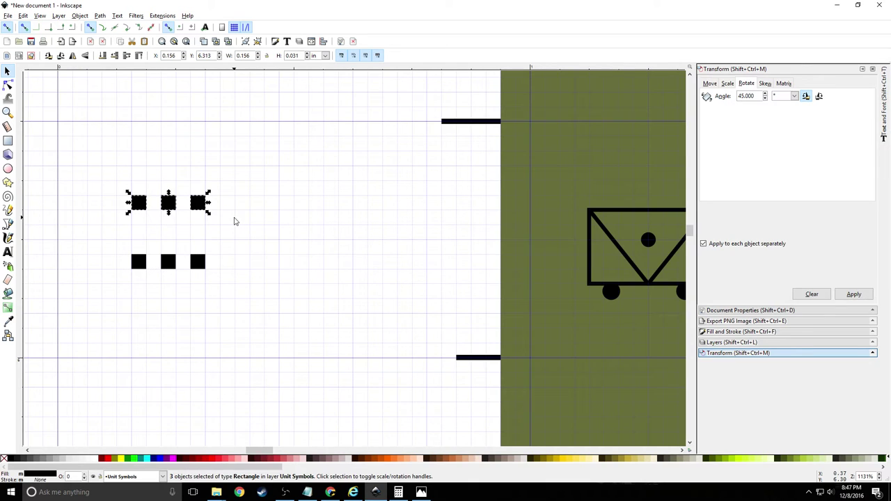
click(849, 298)
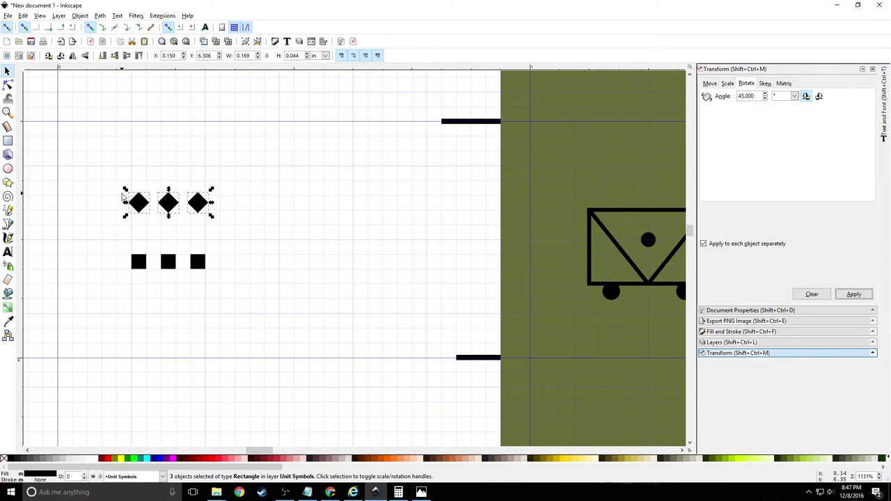
key(ctrl+g)
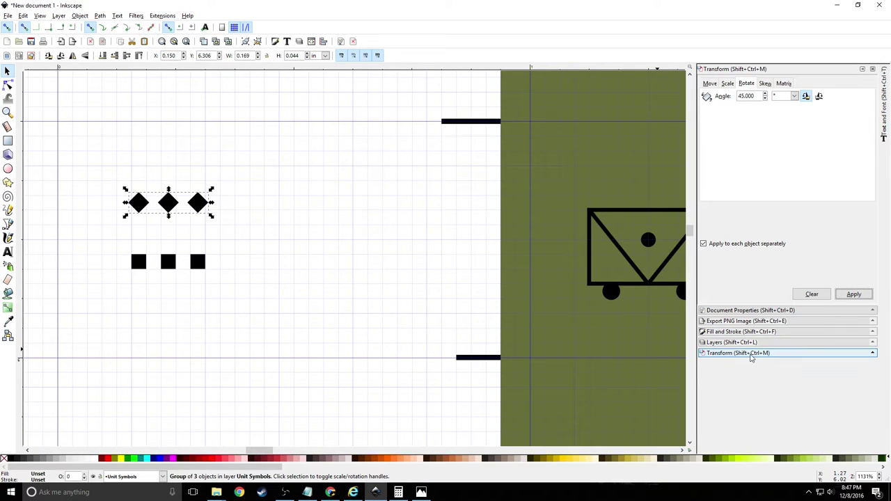
Scale the grouped row of diamonds proportionally to 75%
click(727, 83)
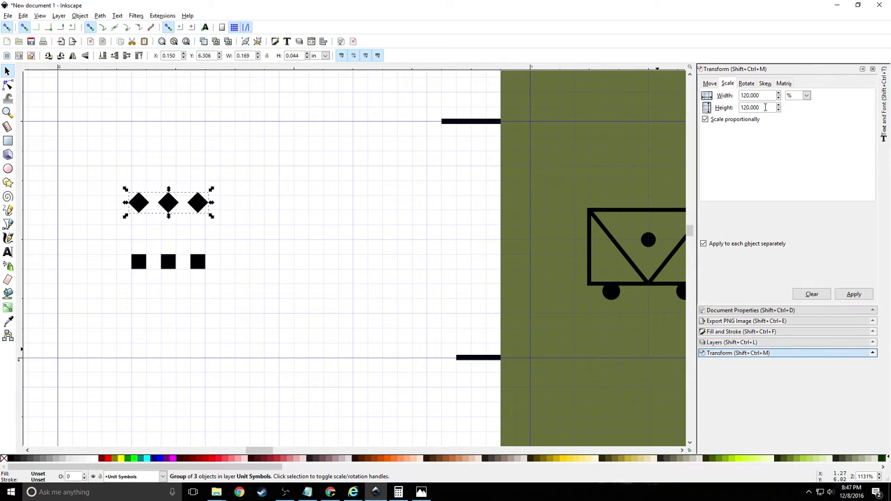
drag(773, 96, 732, 95)
text(75)
key(Tab)
click(855, 295)
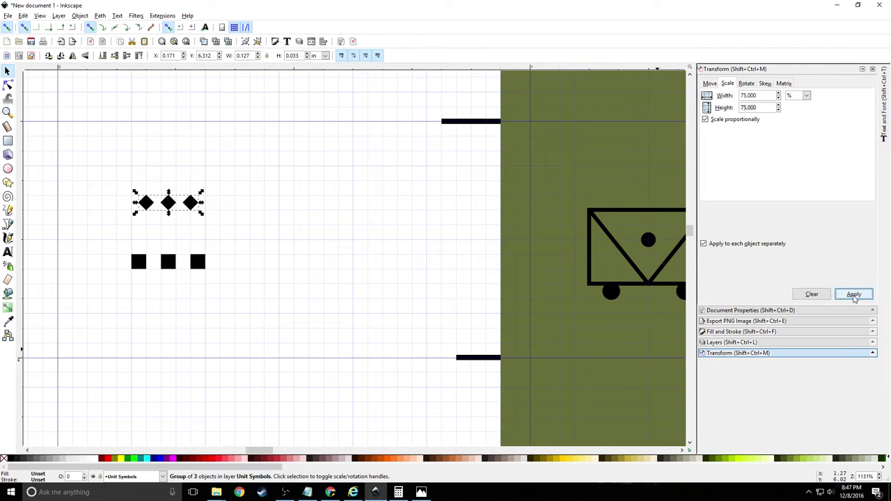
click(297, 150)
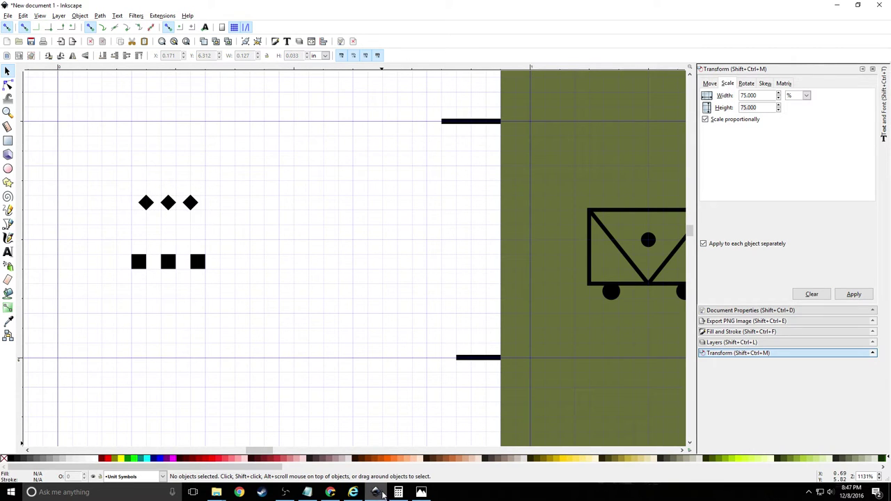
Compare the diamond row with the 691 counter in Photos and return to Inkscape
click(421, 493)
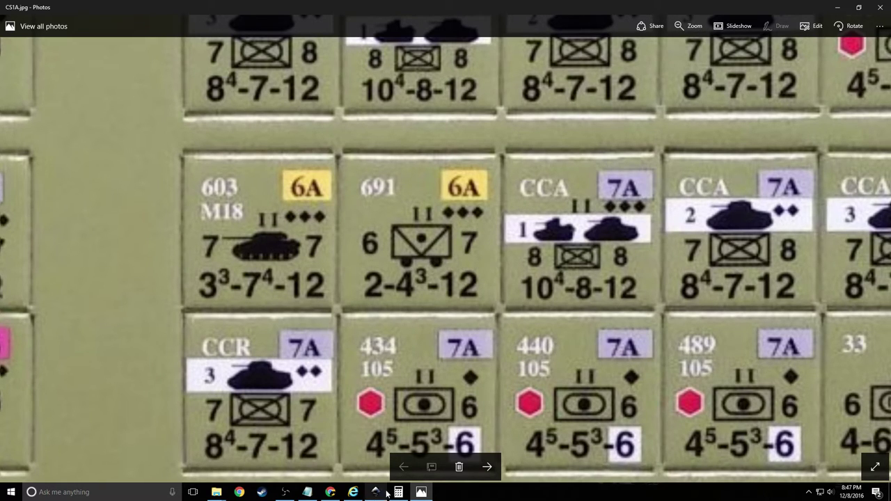
mouse_move(377, 494)
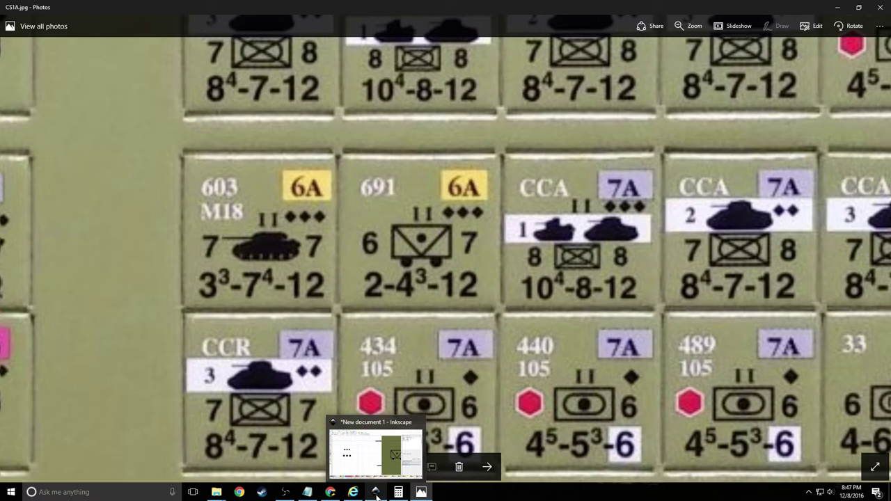
click(377, 494)
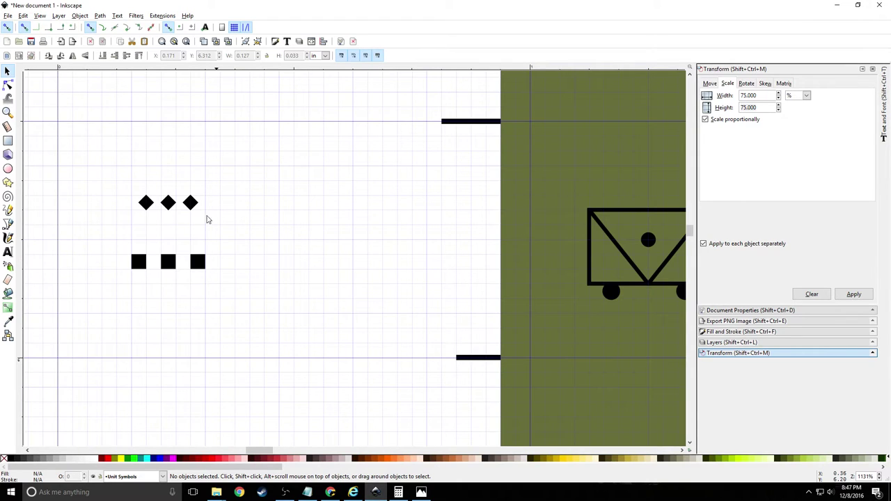
Check the diamonds' placement in Photos, return to Inkscape and paste a copy of the diamond group above the wheeled rectangle's upper-right corner, about X 1.358, Y 6.343 in
scroll(176, 209, up, 2)
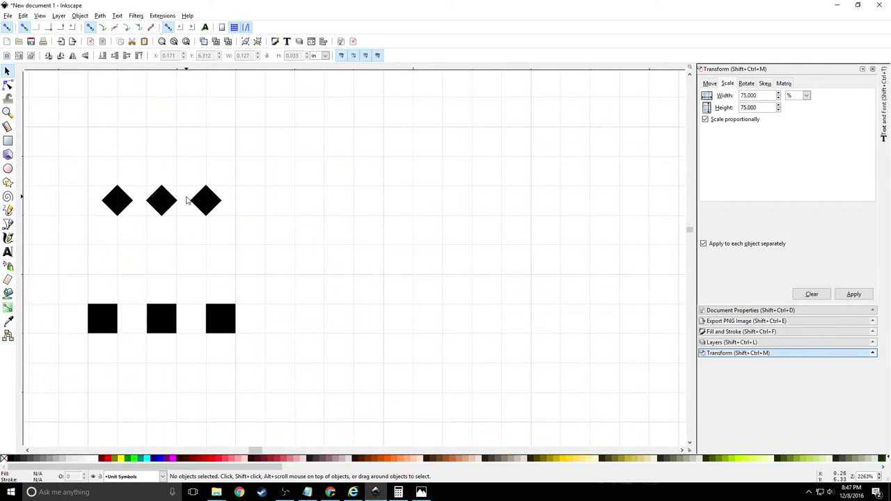
drag(93, 178, 232, 227)
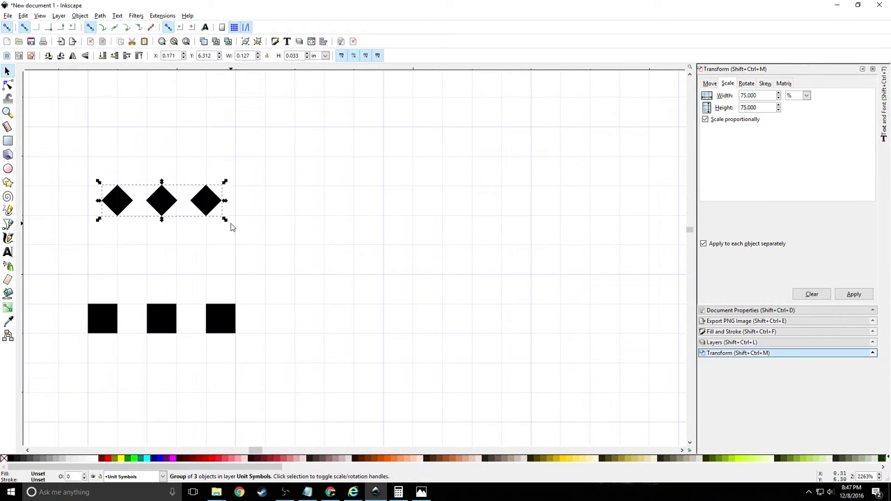
scroll(232, 227, down, 2)
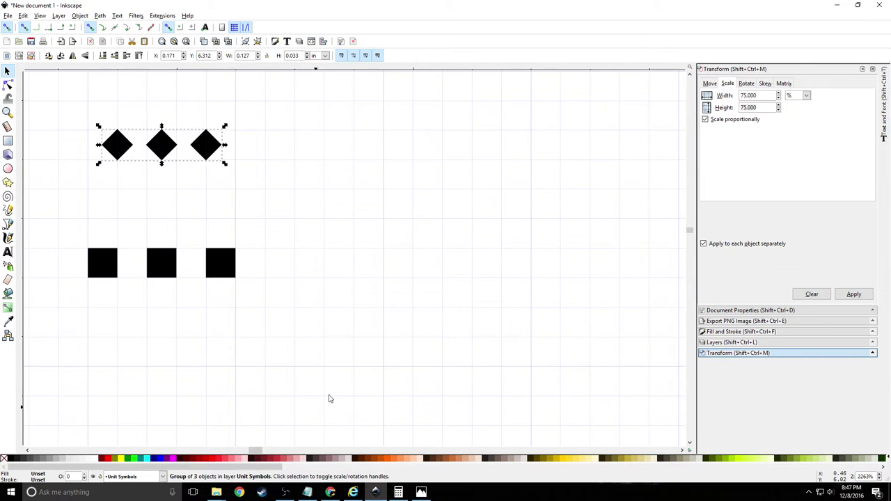
ctrl+scroll(334, 389, down, 3)
drag(269, 450, 284, 454)
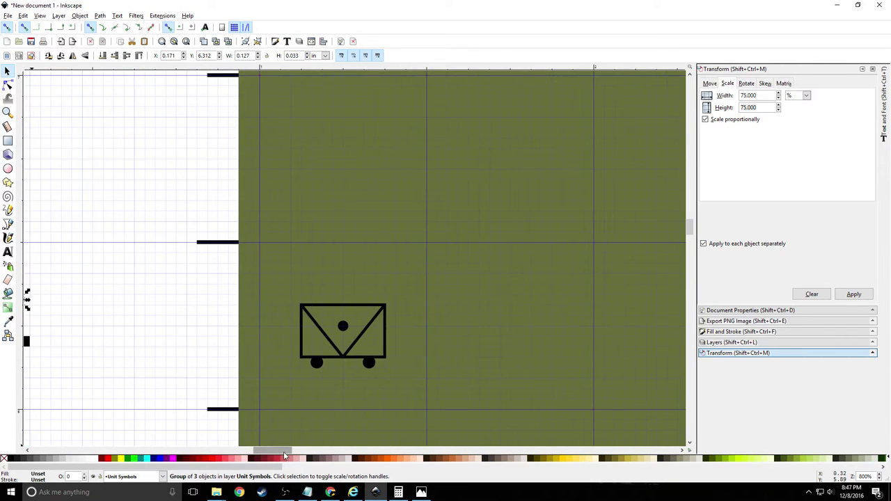
click(421, 492)
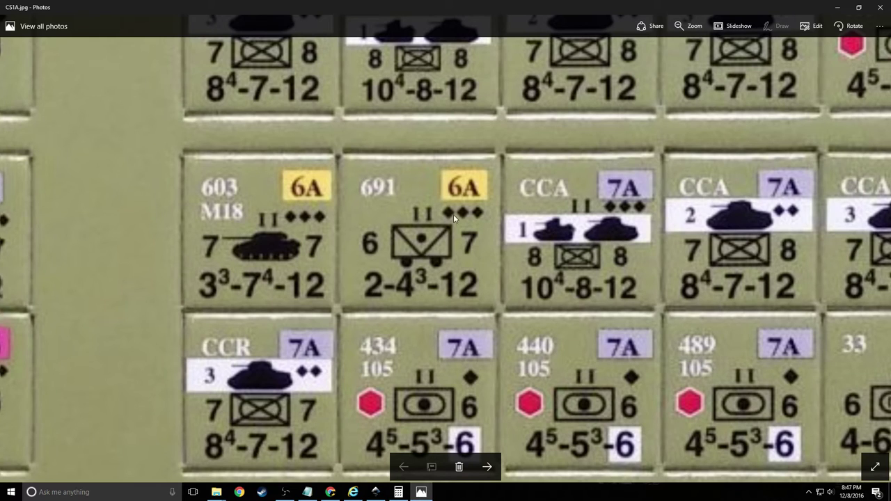
click(377, 493)
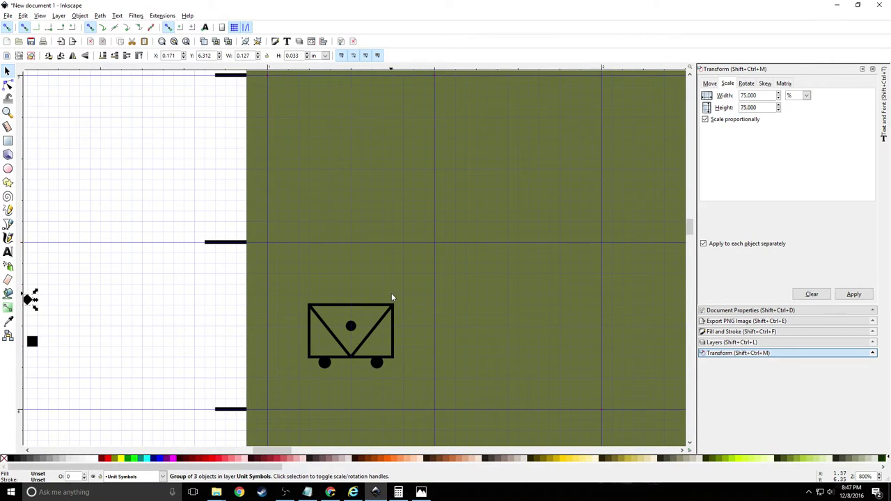
key(ctrl+v)
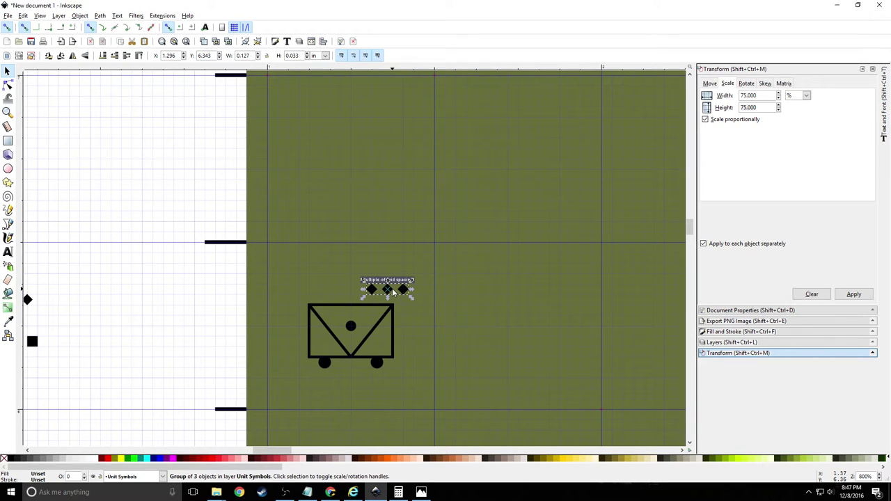
key(Delete)
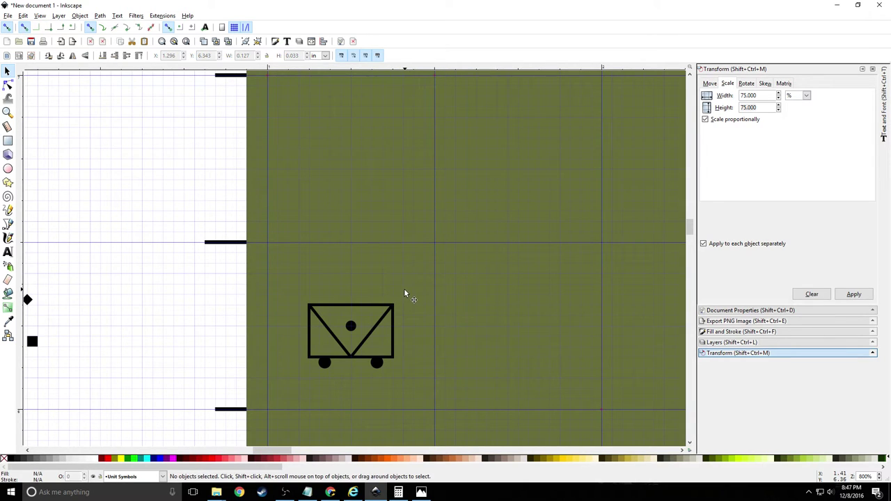
key(ctrl+v)
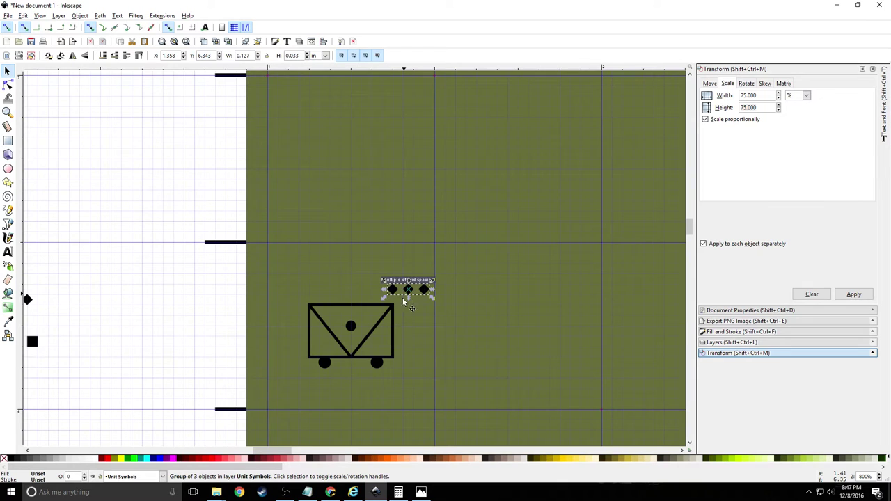
Switch between Photos and Inkscape to check the placed diamonds' size and spacing against the 691 counter
click(422, 493)
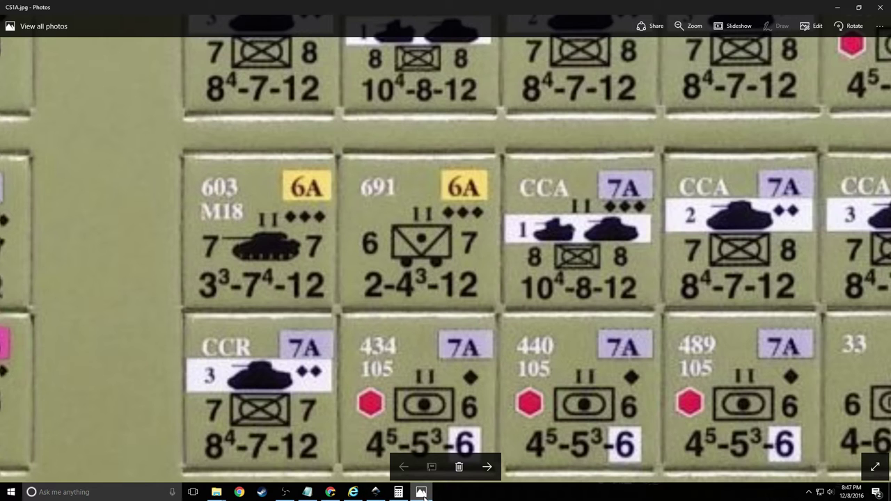
click(376, 492)
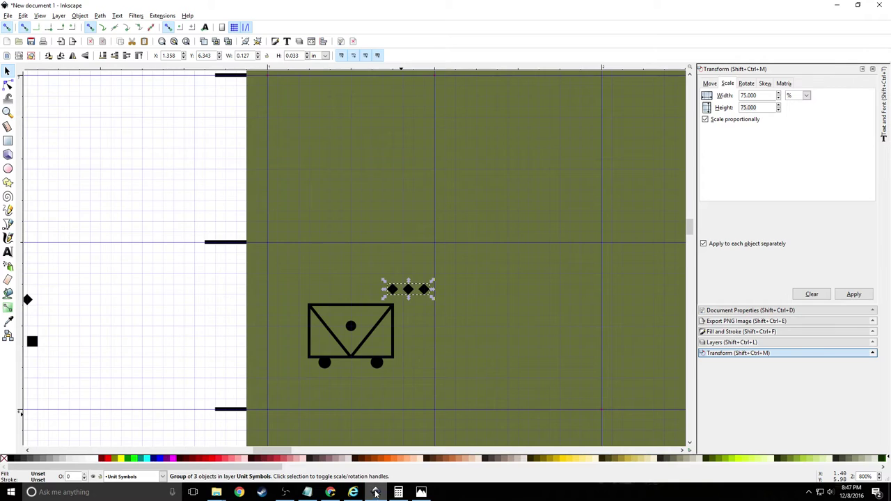
click(421, 492)
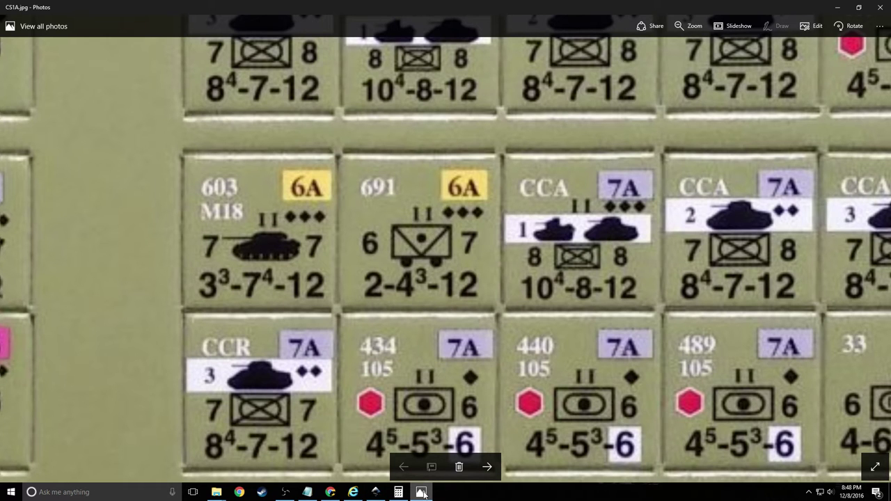
click(375, 493)
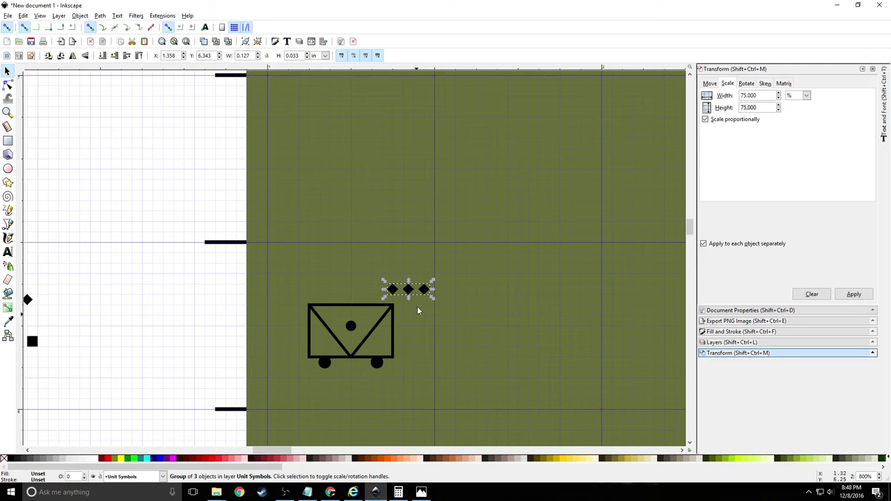
Ungroup the three diamonds above the wheeled rectangle symbol
scroll(415, 306, up, 2)
scroll(414, 301, up, 2)
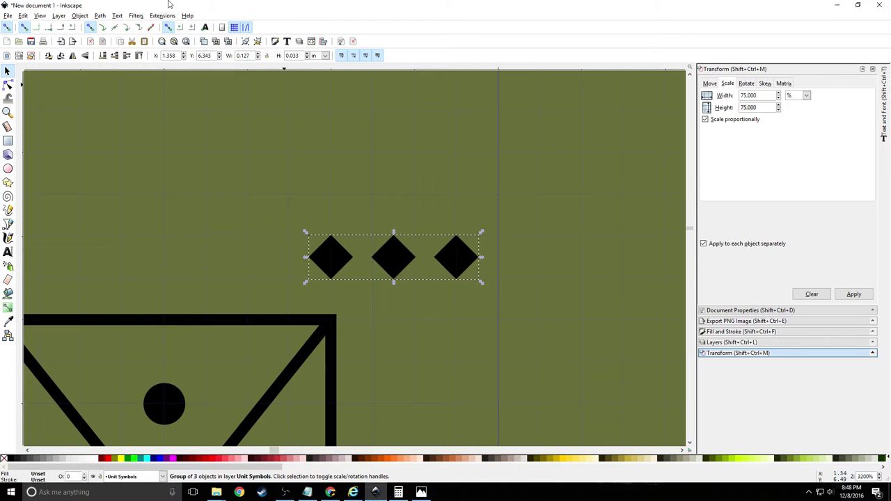
click(79, 16)
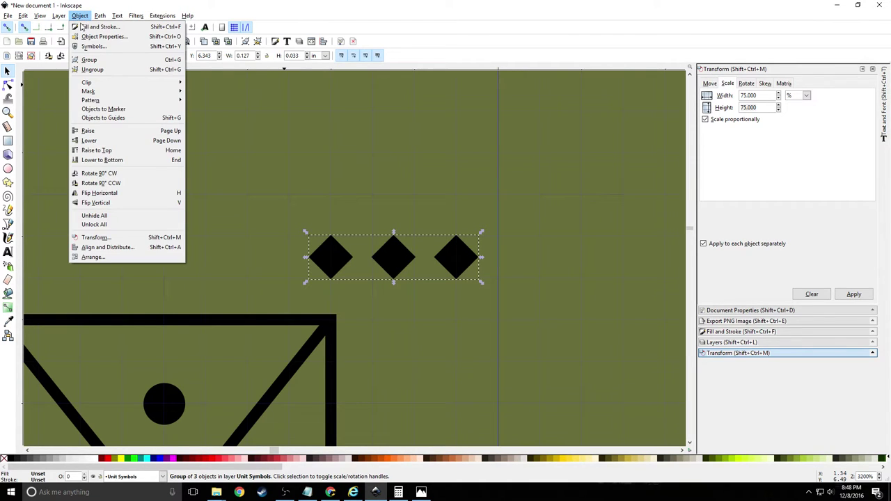
click(91, 72)
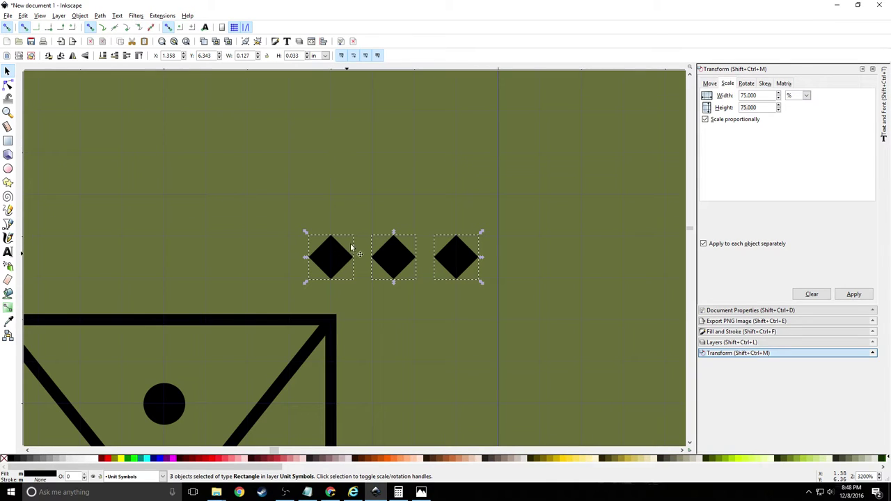
Try nudging the middle diamond sideways in small and large increments, moving it back each time
click(357, 251)
click(398, 262)
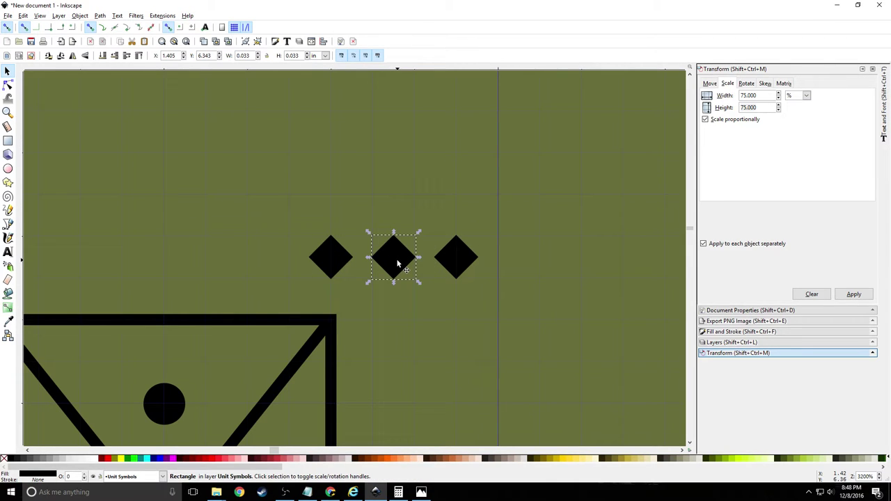
key(Left)
key(Right)
key(Left)
key(Right)
key(Left)
key(Right)
key(shift+Left)
key(shift+Right)
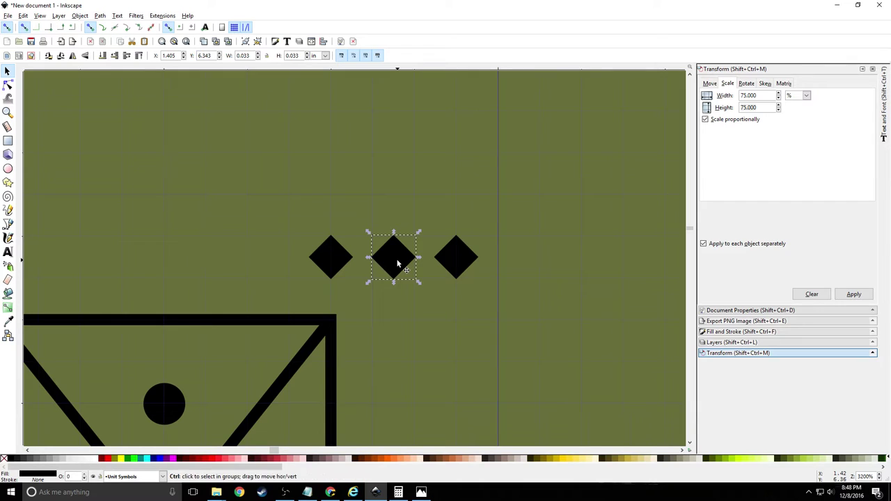
Try shifting the middle diamond in fine increments toward the left one, and deselect it
key(ctrl+Left)
key(ctrl+Right)
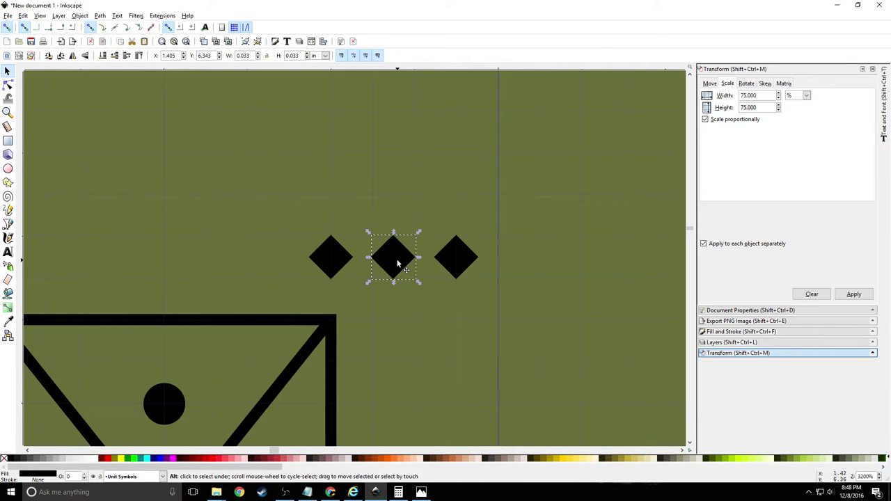
key(alt+Left)
key(alt+Left)
key(alt+Left)
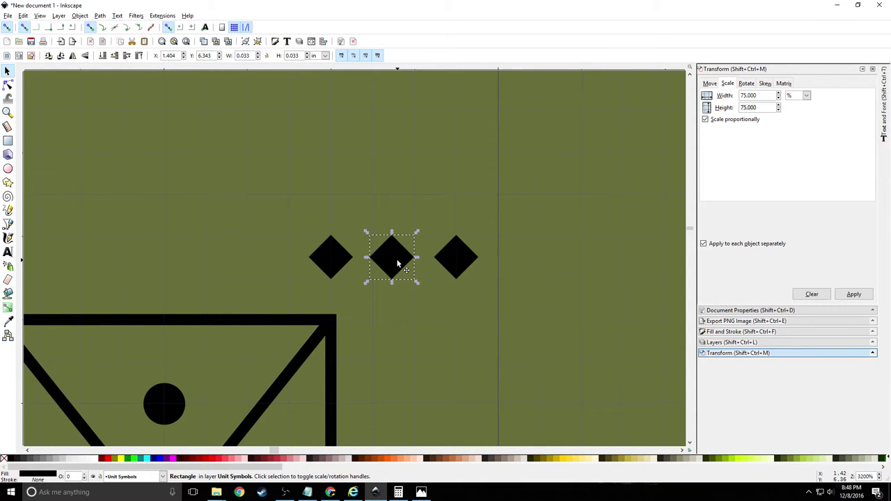
key(alt+Right)
key(Escape)
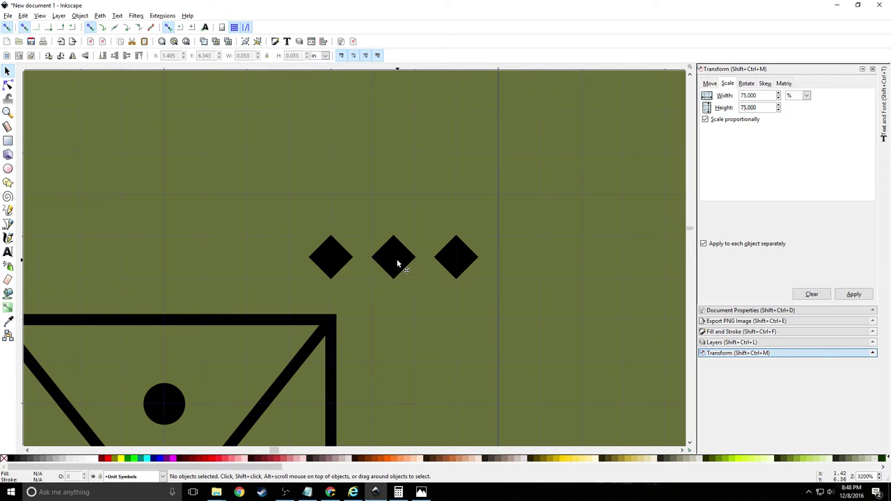
Ungroup the three-diamond group above the wheeled rectangle into separate diamonds and clear the selection
click(398, 263)
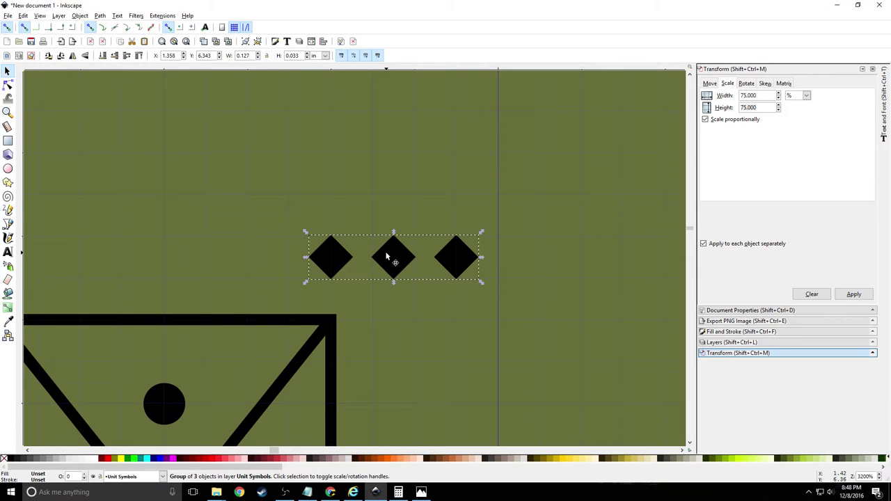
key(ctrl+shift+g)
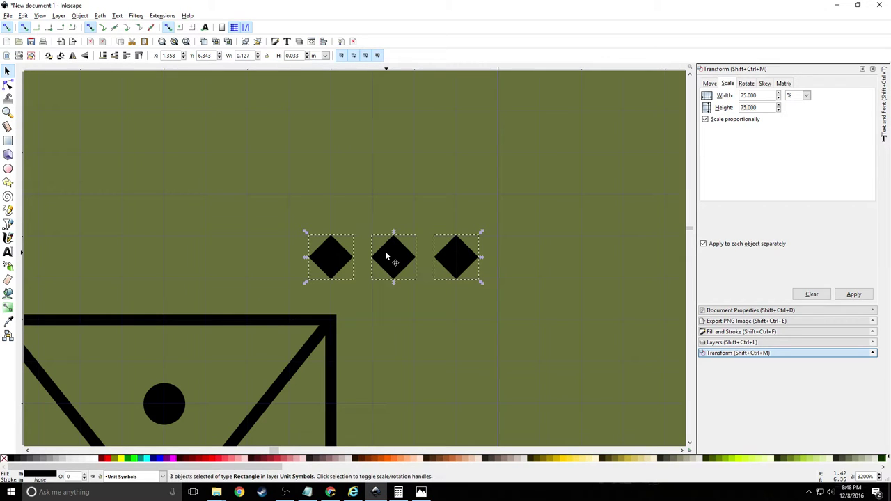
click(391, 209)
Nudge the middle diamond closer to the left one in fine increments, to about X 1.402 in
click(399, 263)
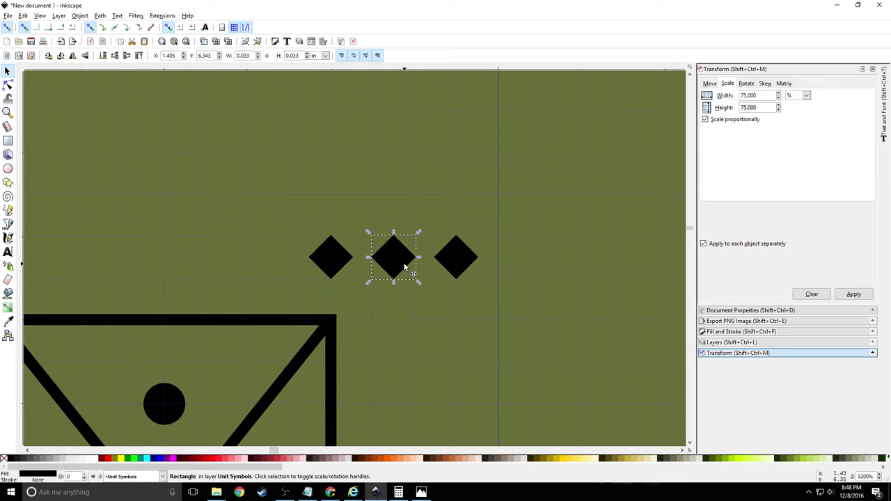
key(alt)
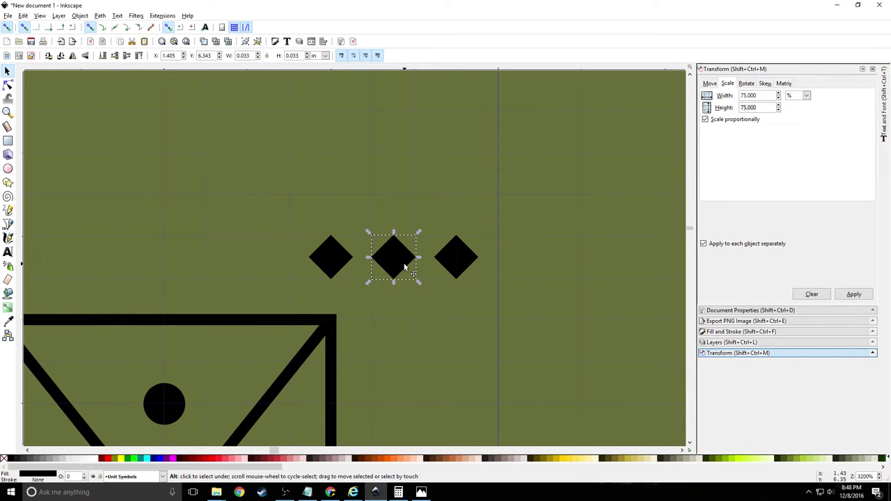
key(alt+Left)
key(alt+Left)
key(alt+Left)
key(alt+Left)
key(alt+Left)
key(alt+Left)
key(alt+Left)
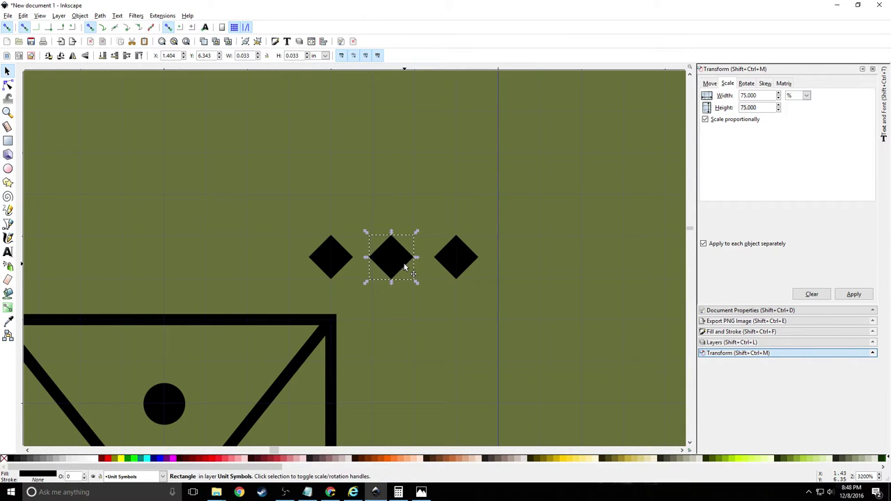
Nudge the right diamond closer to the middle one in fine increments, to about X 1.445 in
click(455, 262)
key(alt)
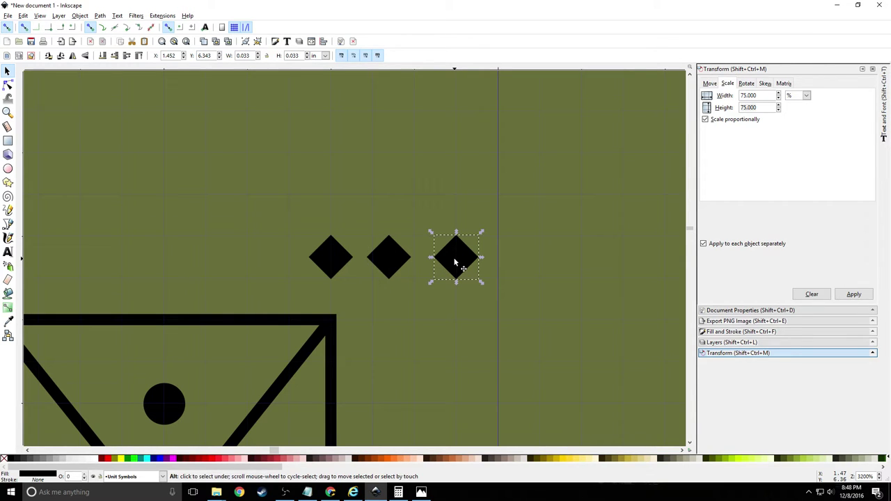
key(alt+Left)
key(alt+Left)
key(alt+Left)
key(alt+Left)
key(alt+Left)
key(alt+Left)
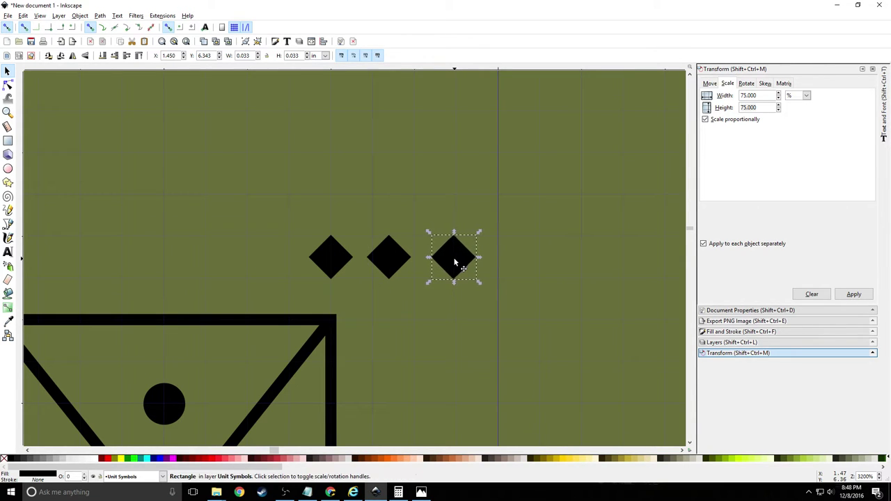
key(alt+Left)
key(alt+Left)
key(alt+Left)
key(alt+Left)
key(alt+Left)
key(alt+Left)
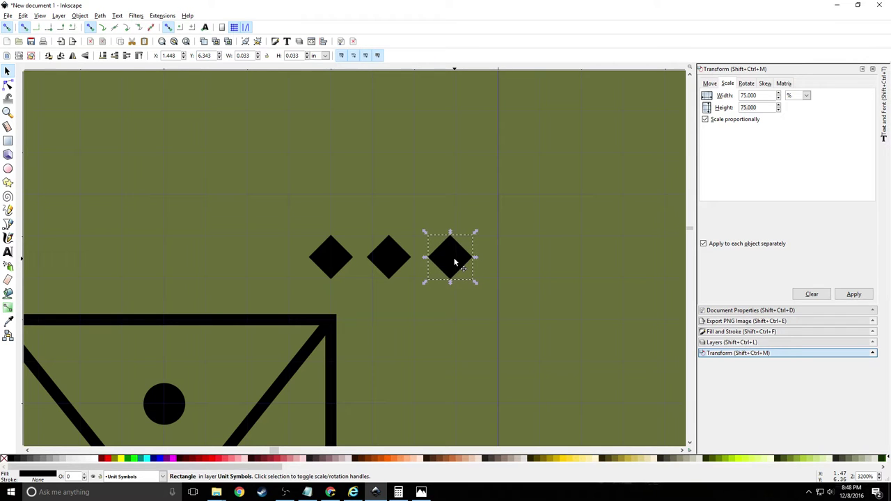
key(alt+Left)
key(alt+Left)
key(alt+Left)
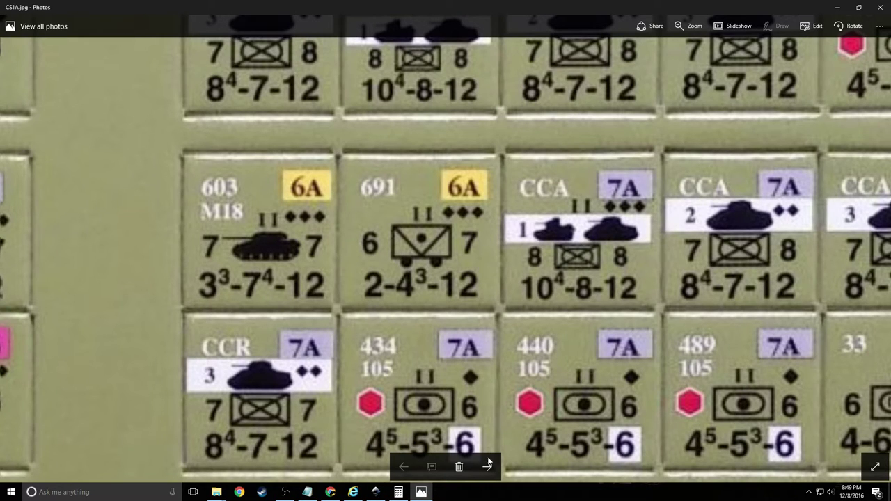
Compare the tightened diamonds in Inkscape with the 691 counter in Photos, ending back in Inkscape
click(376, 492)
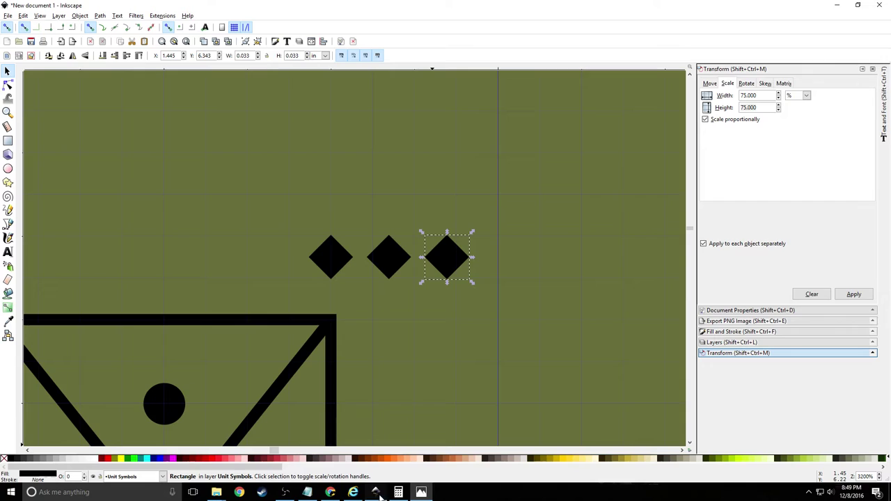
click(298, 220)
click(421, 492)
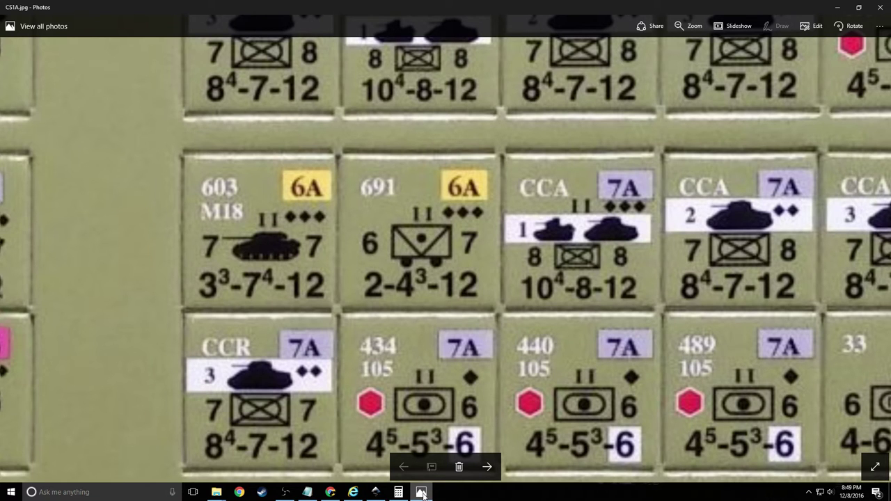
click(398, 492)
click(376, 492)
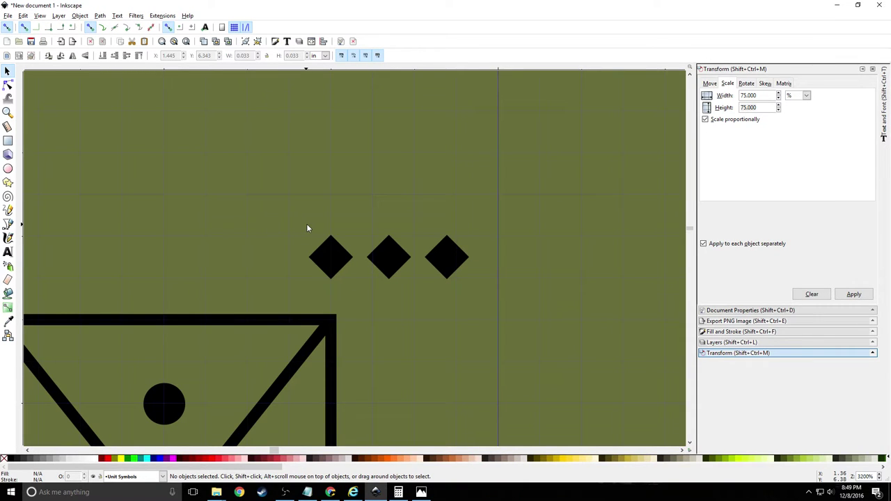
Scale each of the three diamonds individually and proportionally to 80%
drag(306, 228, 477, 292)
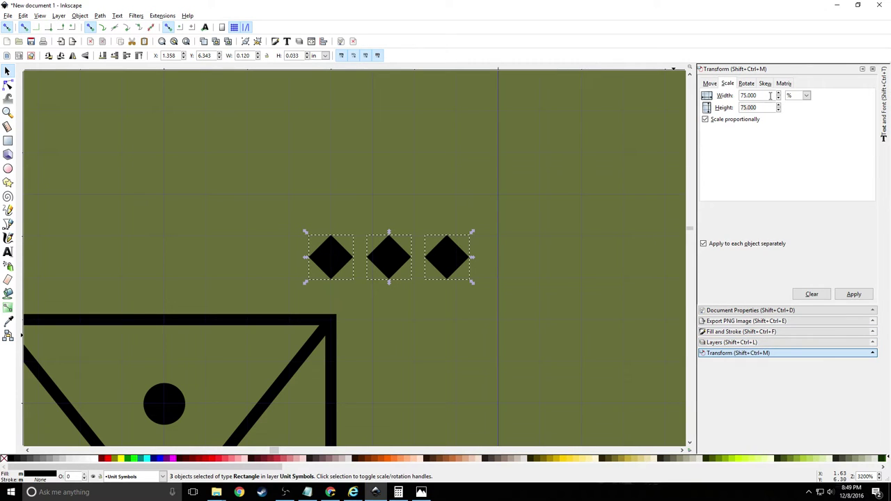
drag(769, 96, 722, 95)
text(80)
key(Tab)
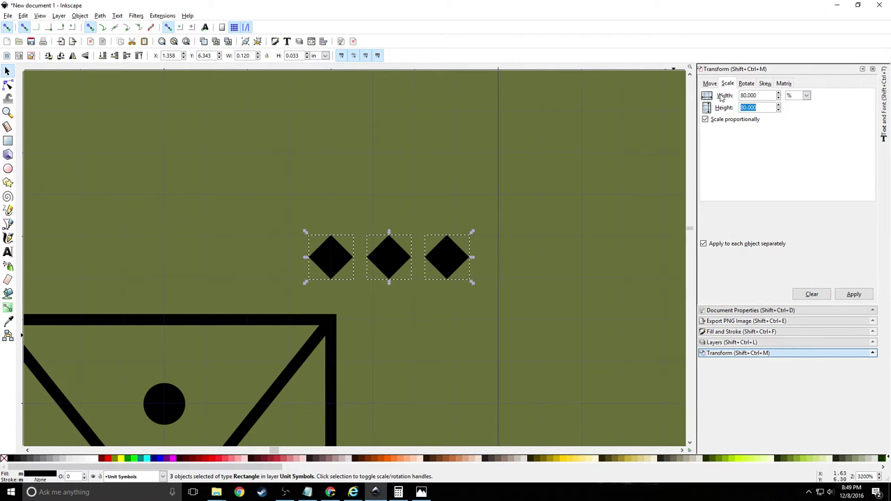
click(854, 294)
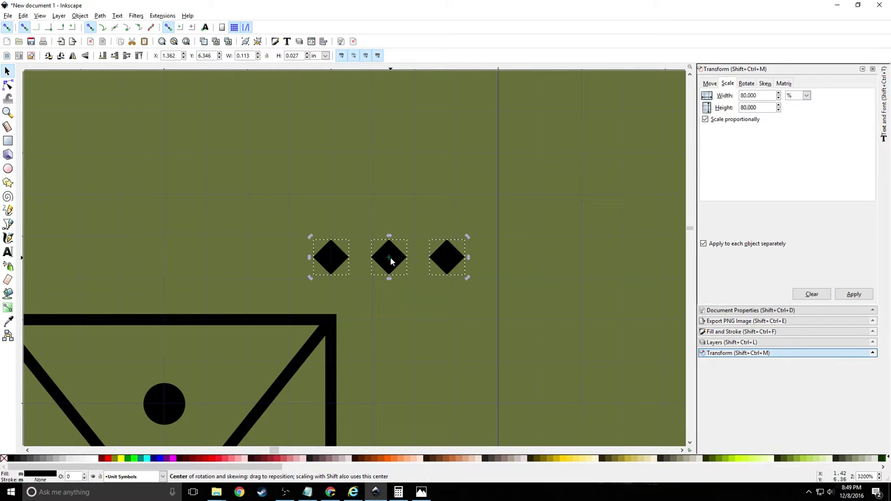
Nudge the reduced middle diamond toward the left one, to about X 1.402 in
click(405, 199)
click(391, 255)
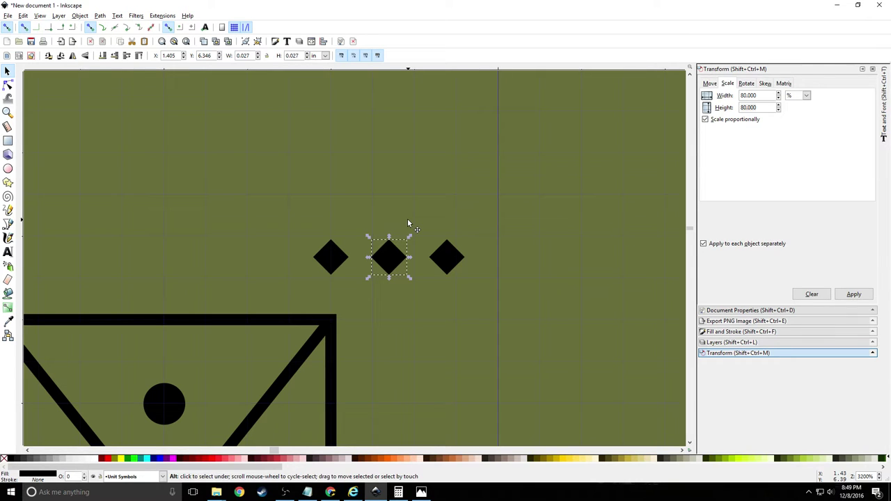
key(alt+Left)
key(alt+Left)
key(alt+Left)
key(alt+Left)
key(alt+Left)
key(alt+Left)
key(alt+Left)
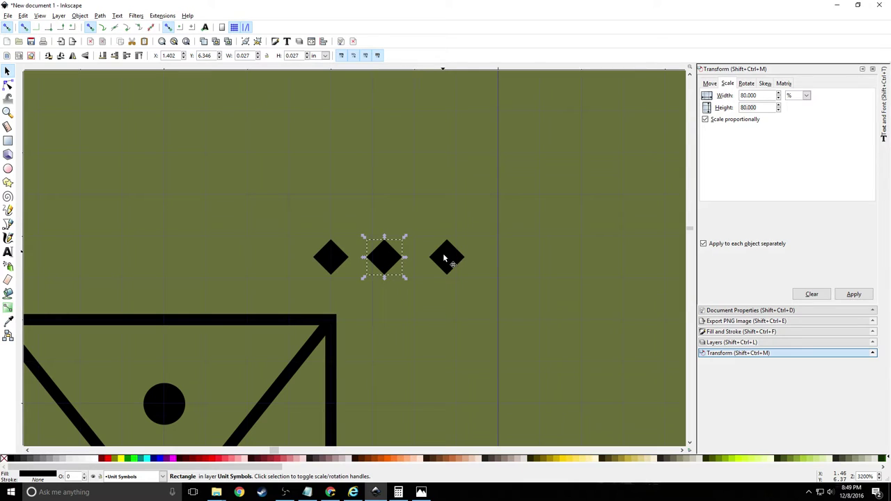
Nudge the reduced right diamond toward the middle one, to about X 1.442 in, and deselect it
click(446, 259)
key(alt+Left)
key(alt+Left)
key(alt+Left)
key(alt+Left)
key(alt+Left)
key(alt+Left)
key(alt+Left)
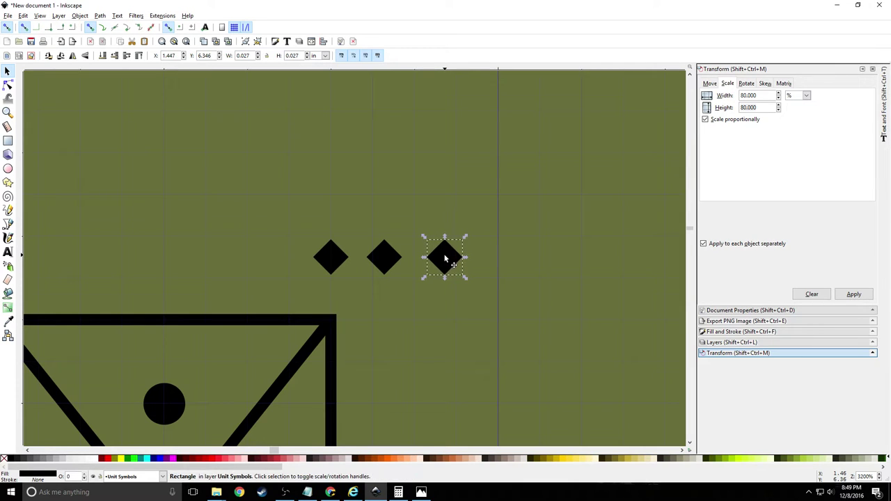
key(alt+Left)
key(alt+Left)
key(alt+Left)
key(alt+Left)
key(alt+Left)
key(alt+Left)
click(413, 205)
Compare the reduced diamonds beside the whole wheeled symbol with the 691 counter in Photos, ending back in Inkscape
scroll(407, 216, down, 2)
scroll(409, 222, down, 1)
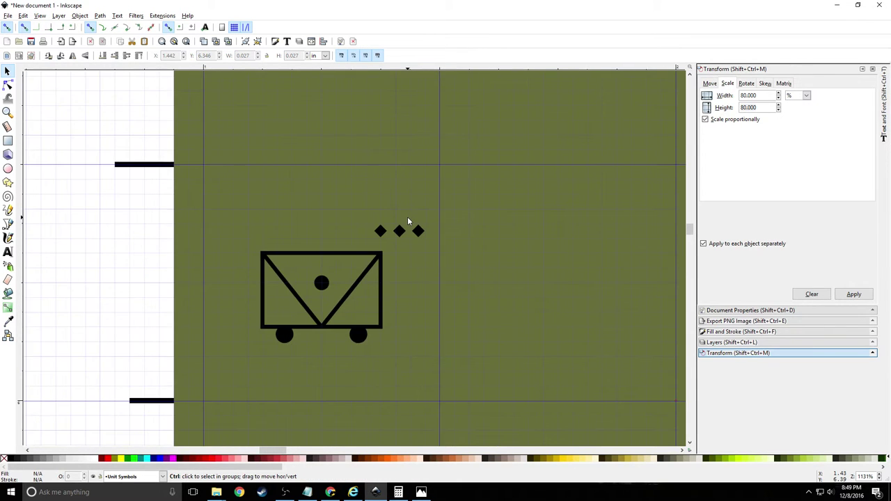
scroll(408, 222, down, 1)
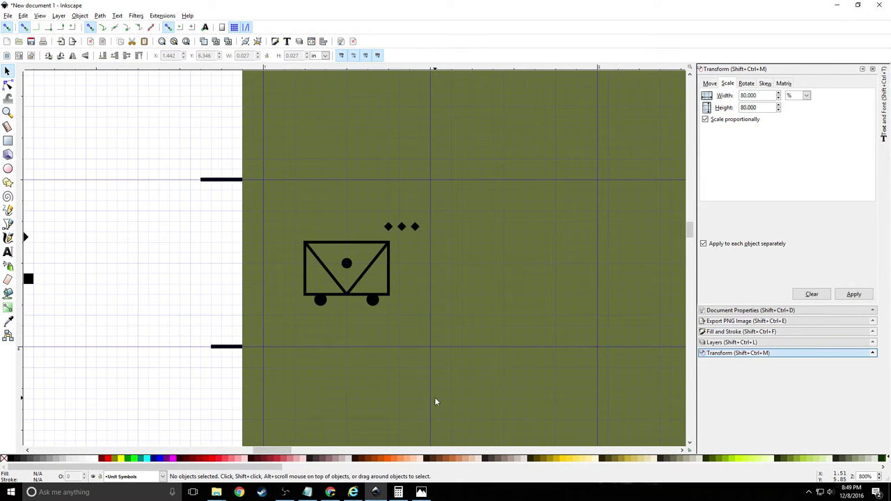
click(421, 492)
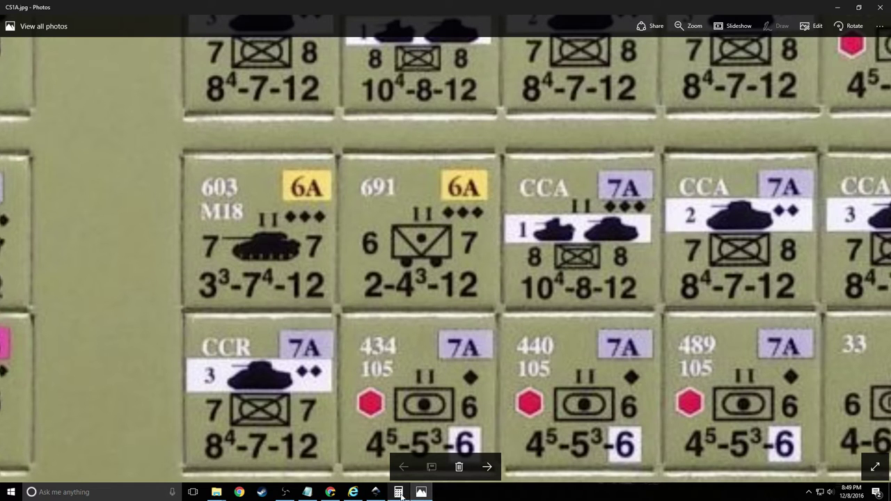
click(376, 493)
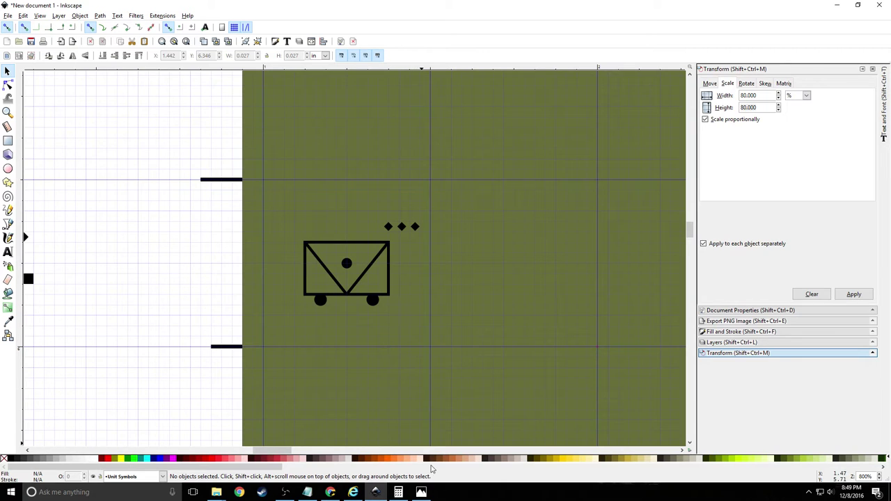
click(421, 492)
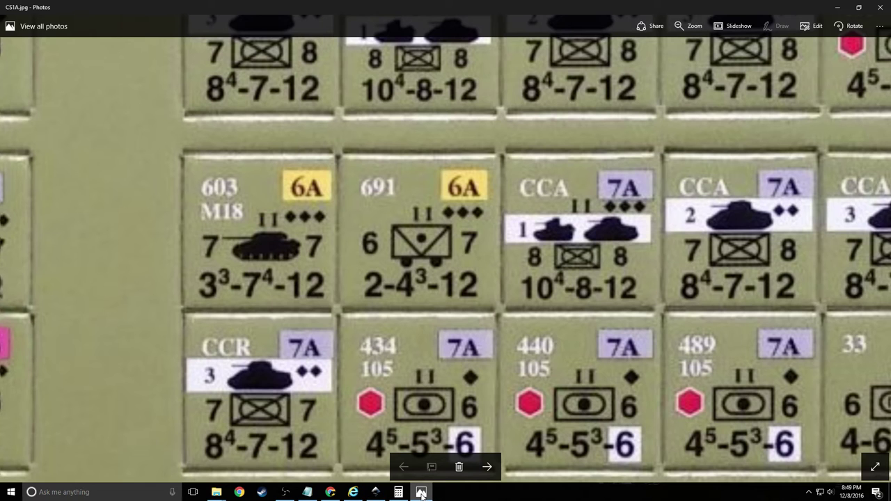
click(376, 492)
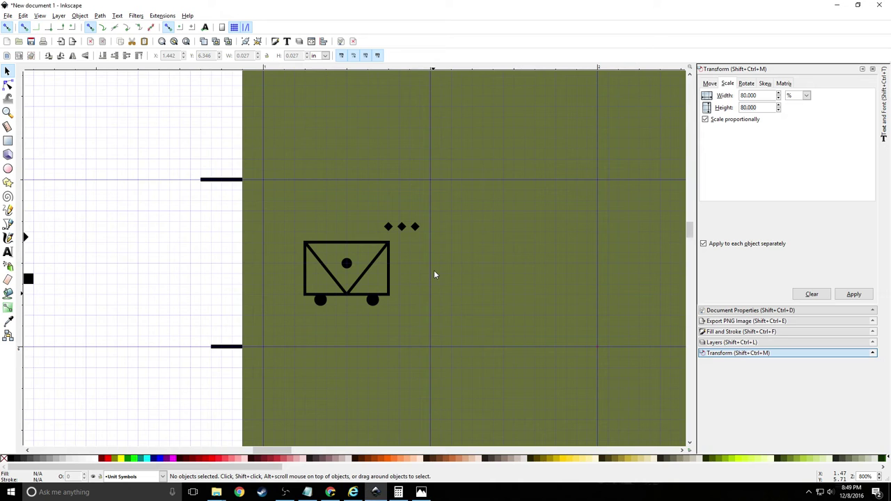
Undo the nudges made to the reduced diamonds and their 80% scaling
ctrl+scroll(417, 238, up, 2)
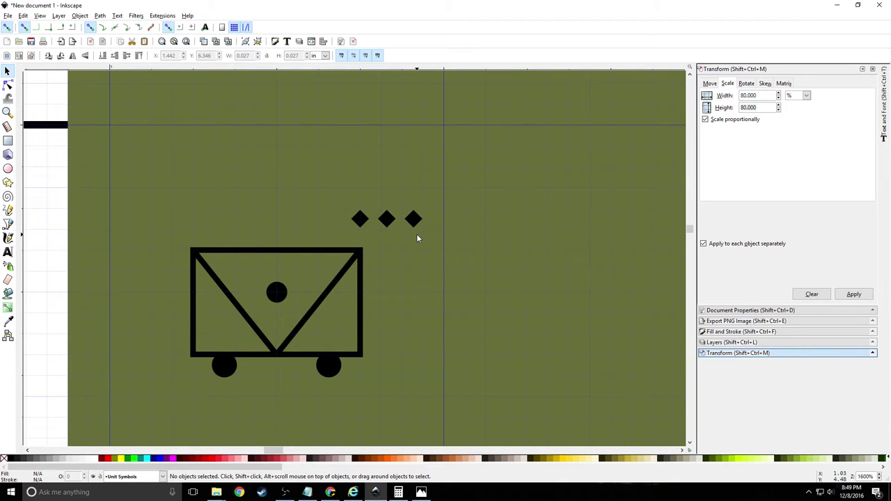
key(ctrl)
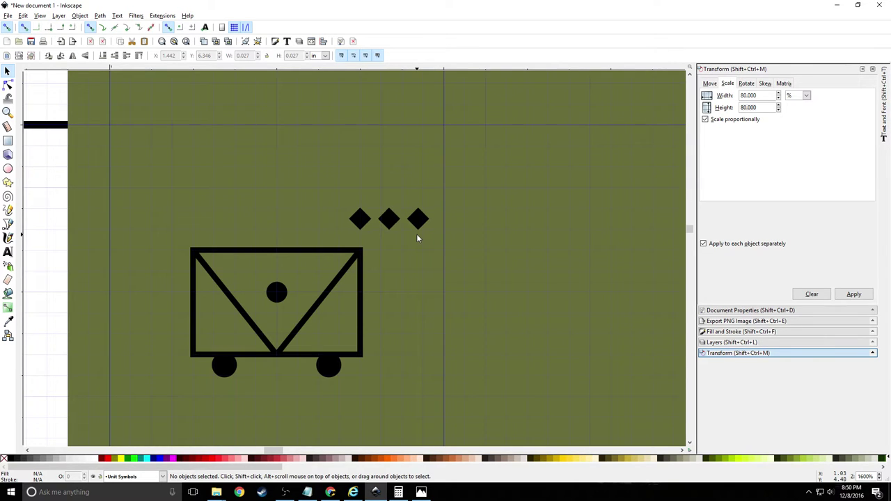
Nudge the full-size middle diamond closer to the left one, to about X 1.399 in
click(397, 223)
key(ctrl)
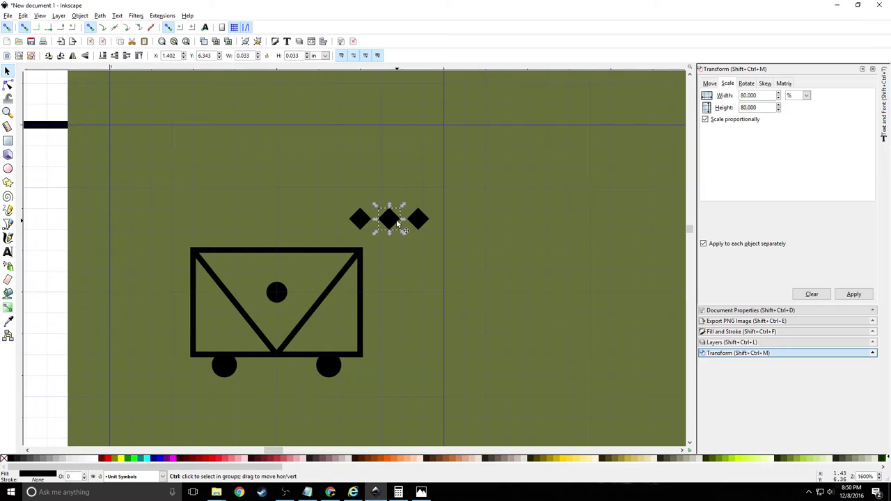
key(alt+Left)
key(alt+Left)
key(alt+Left)
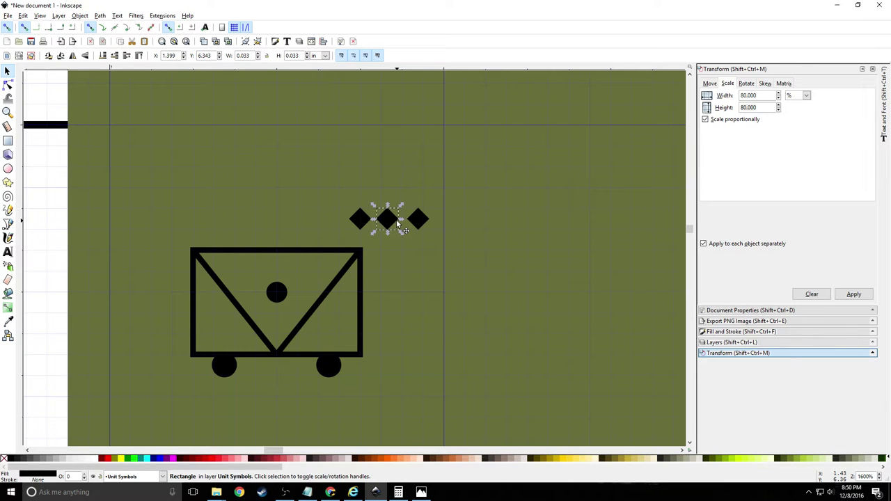
Nudge the full-size right diamond closer to the middle one, to about X 1.438 in, and deselect it
click(418, 222)
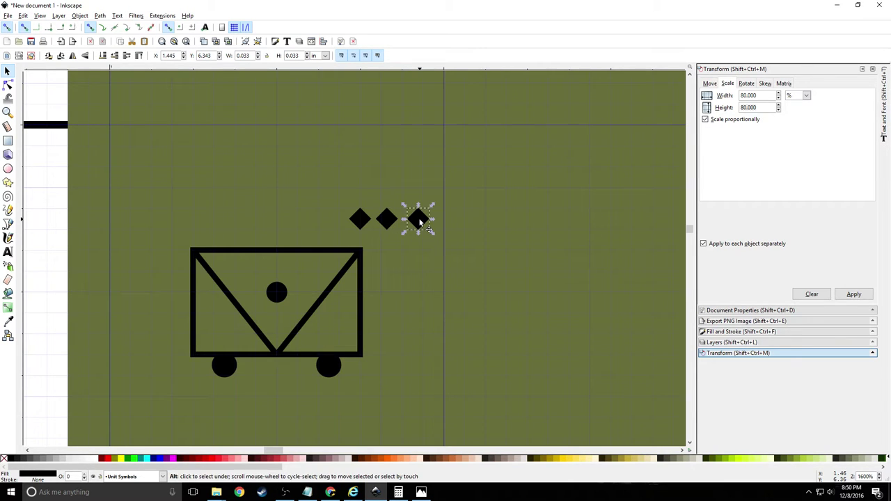
key(alt+Left)
key(alt+Left)
key(alt+Left)
key(alt+Left)
key(alt+Left)
key(alt+Left)
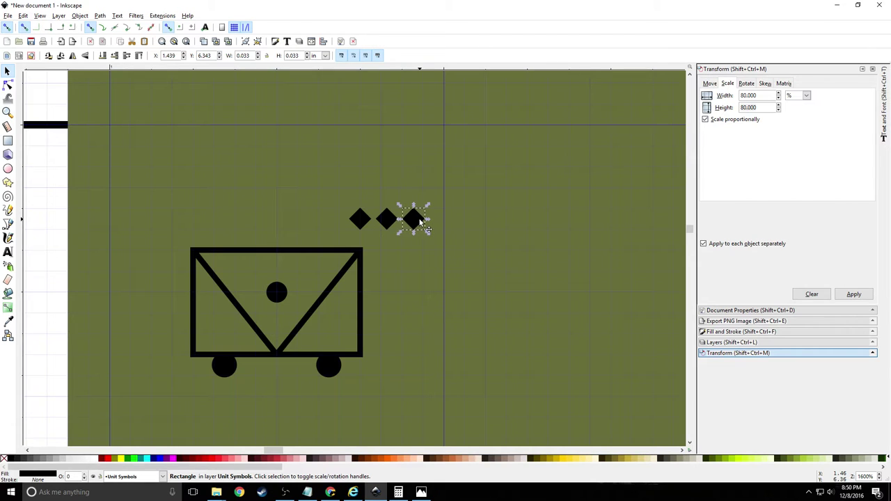
click(328, 195)
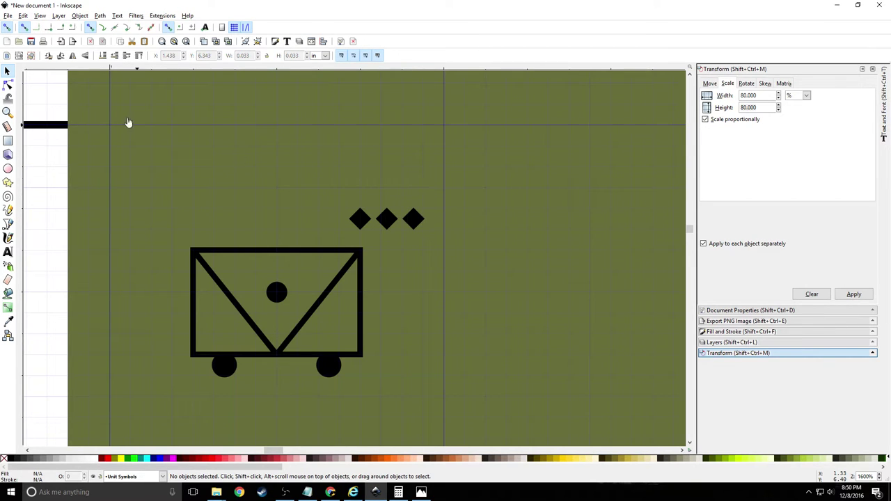
scroll(385, 230, up, 2)
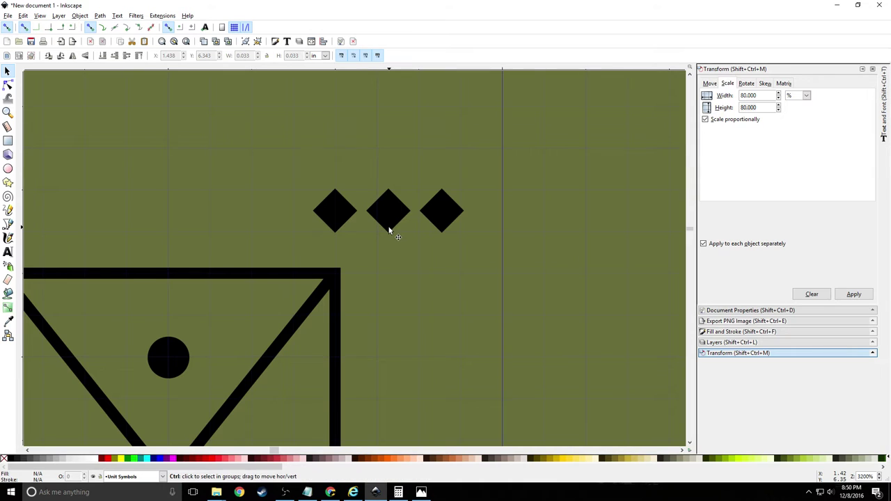
Compare the tightened three diamonds with those on the 691 counter in Photos, ending back in Inkscape
scroll(390, 229, down, 4)
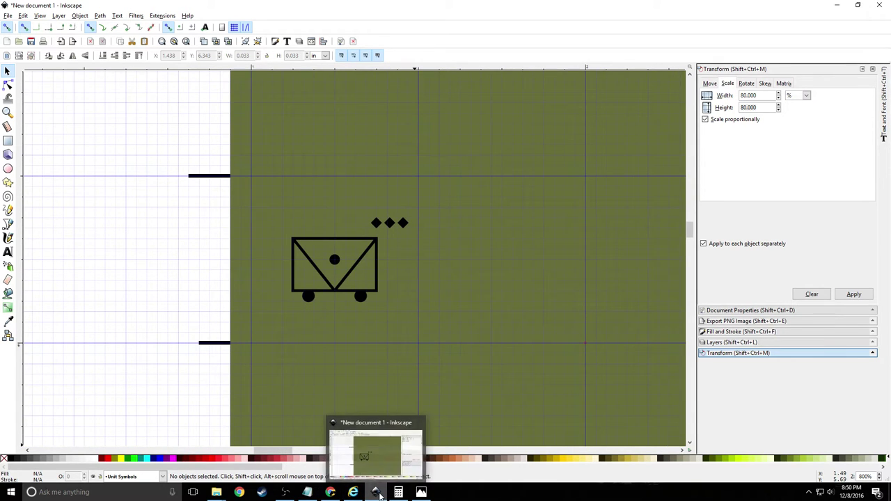
click(422, 491)
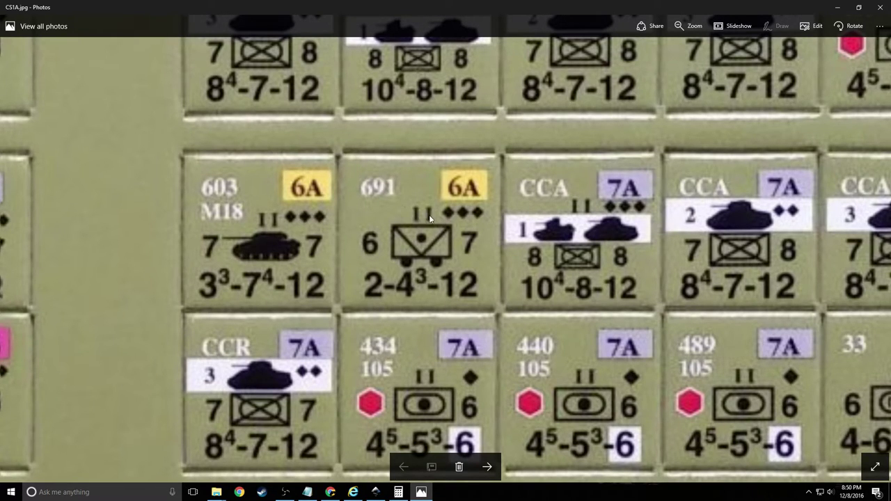
click(376, 491)
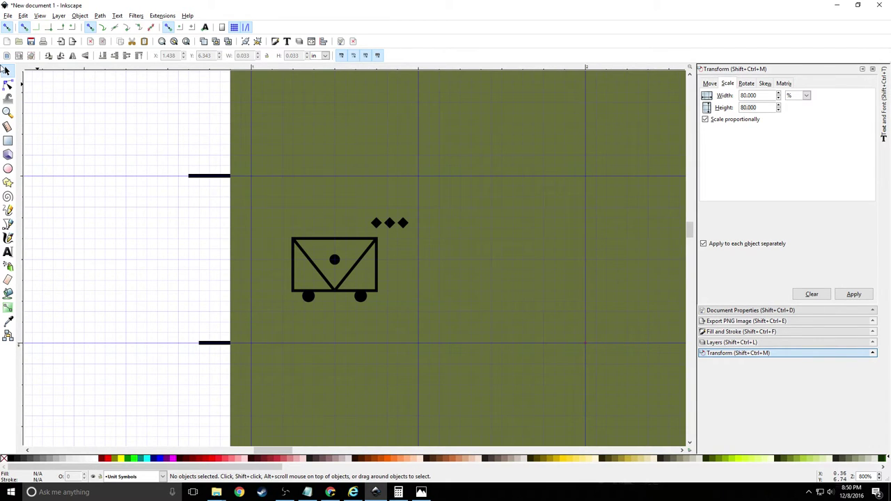
Group the wheeled symbol's rectangle, V path, dot and two wheels, and undo a trial move of the group
drag(278, 229, 381, 306)
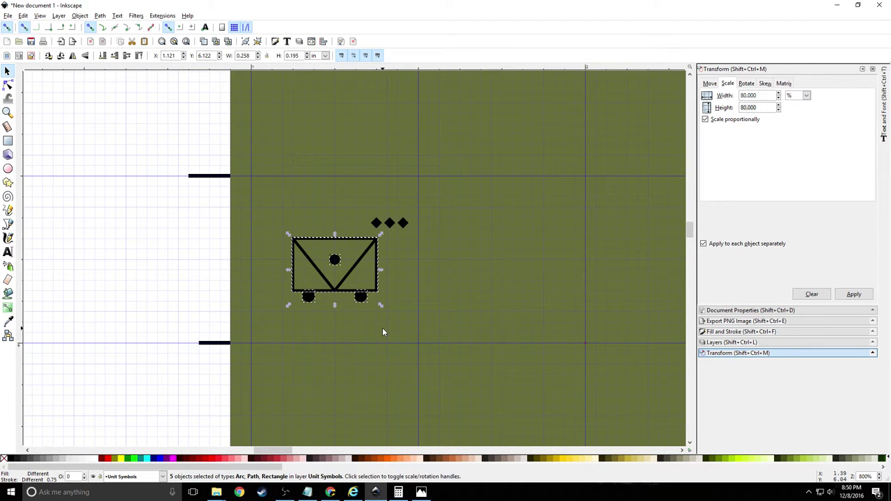
key(ctrl+g)
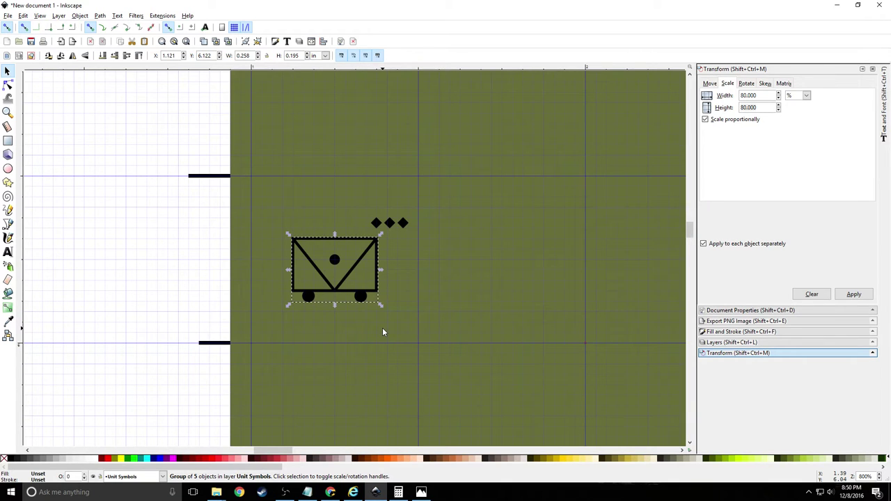
drag(335, 258, 224, 217)
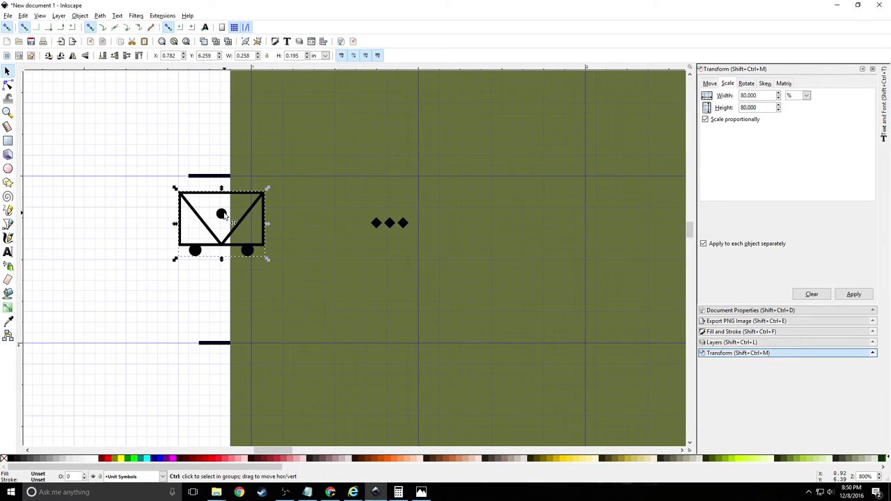
key(ctrl+z)
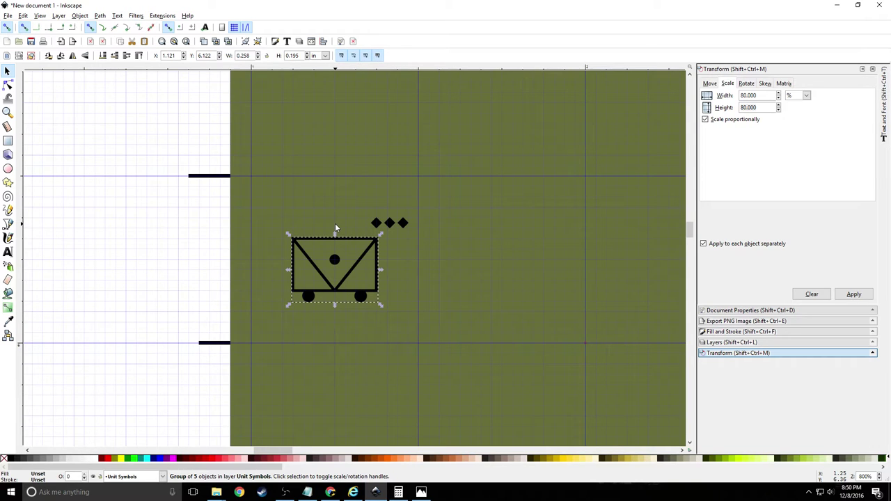
click(196, 241)
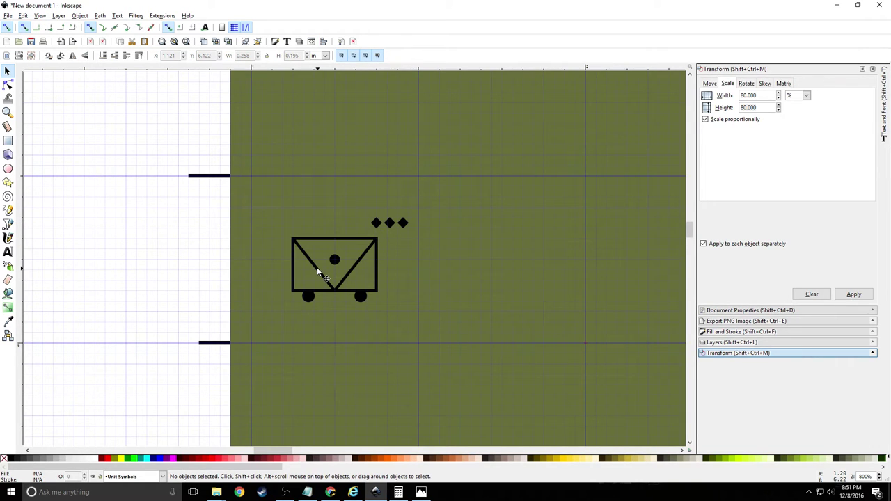
Group the already grouped wheeled symbol once more and enter the outer group
click(317, 271)
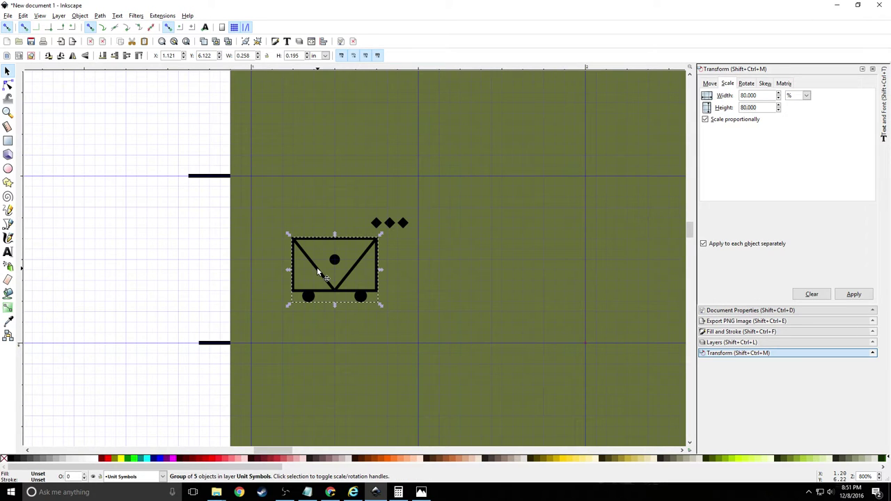
key(ctrl+g)
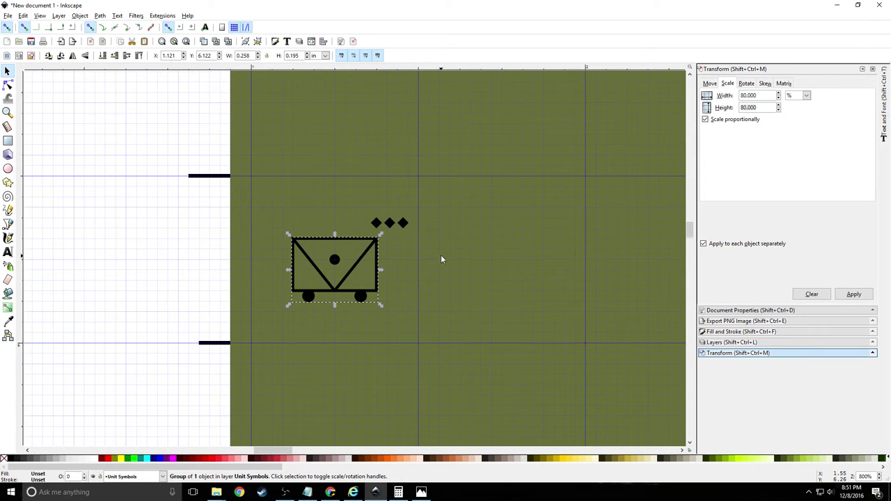
click(446, 258)
click(350, 270)
key(Escape)
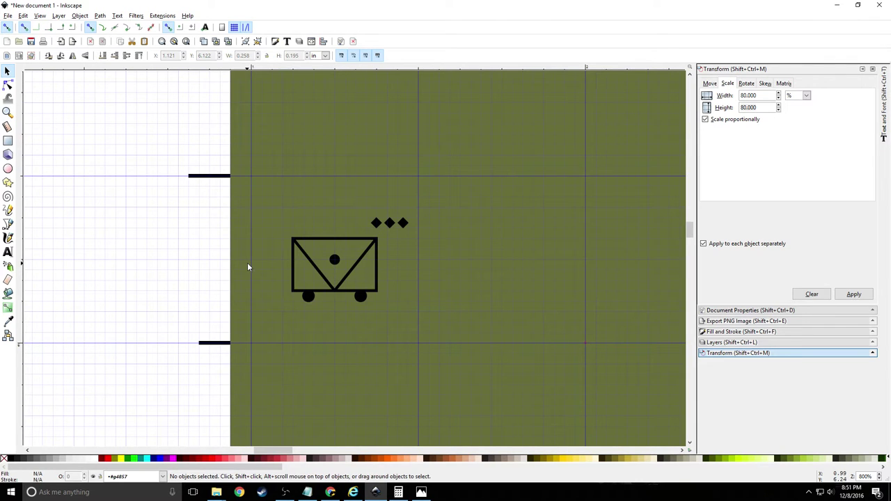
Enter the wheeled symbol's inner group, select the V-shaped path and try to ungroup it
click(319, 270)
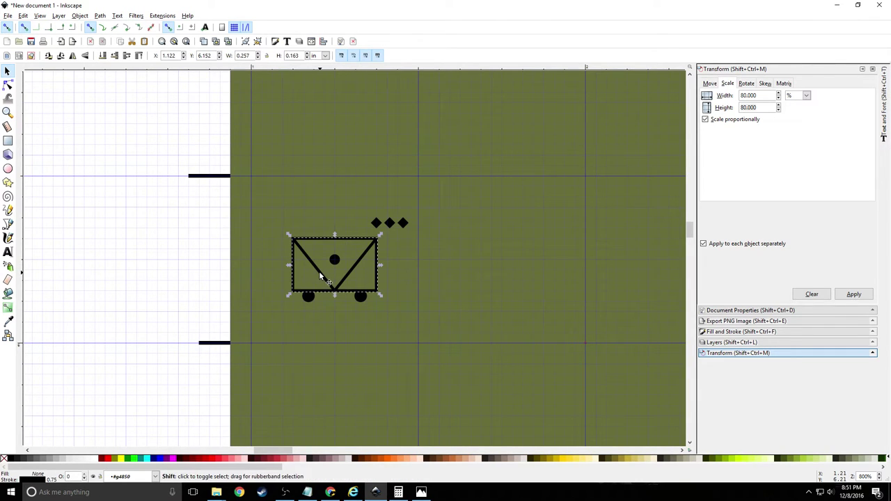
key(ctrl+Left)
key(ctrl+Left)
key(ctrl+Left)
key(ctrl+Left)
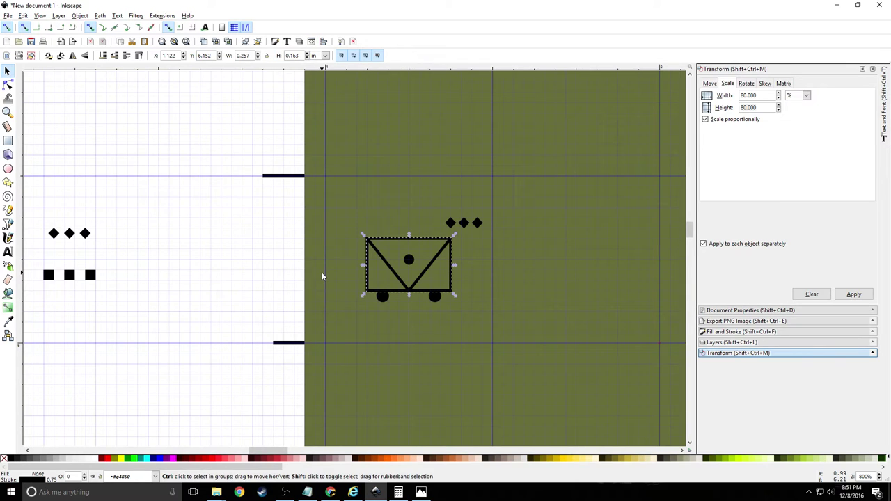
key(ctrl+shift+g)
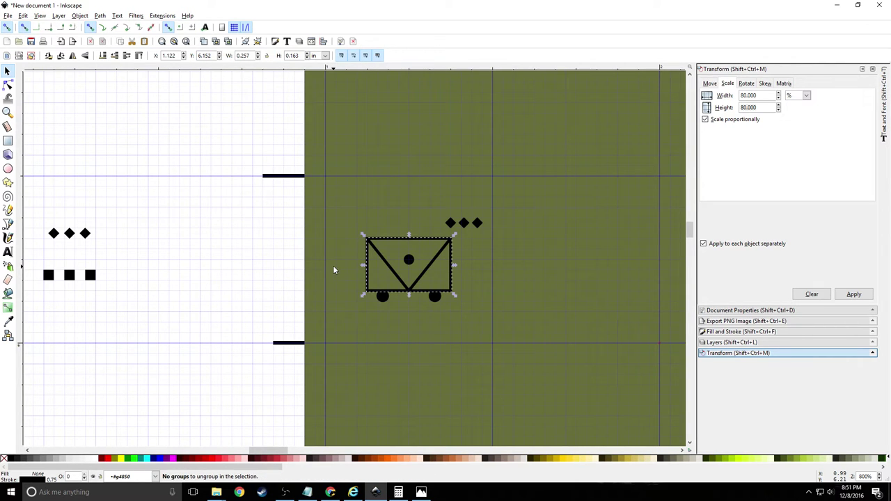
click(335, 268)
click(429, 266)
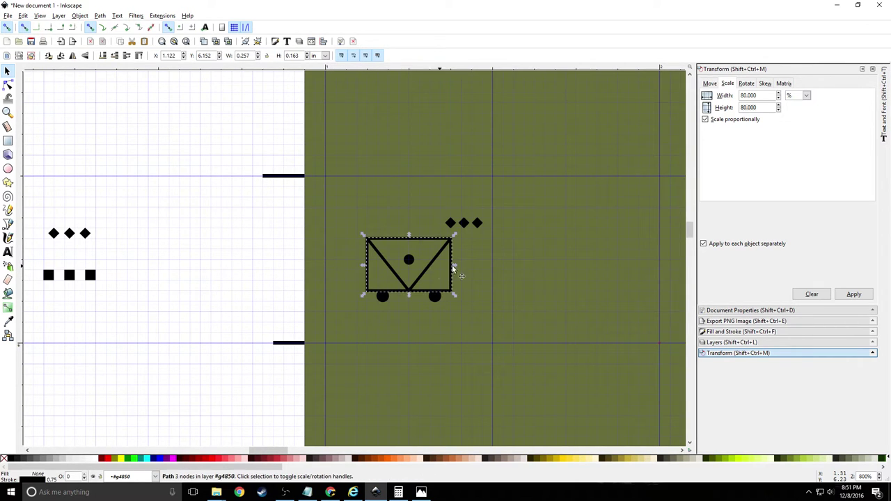
Set the stroke width of the wheeled symbol's rectangle to 1 px
scroll(470, 271, up, 2)
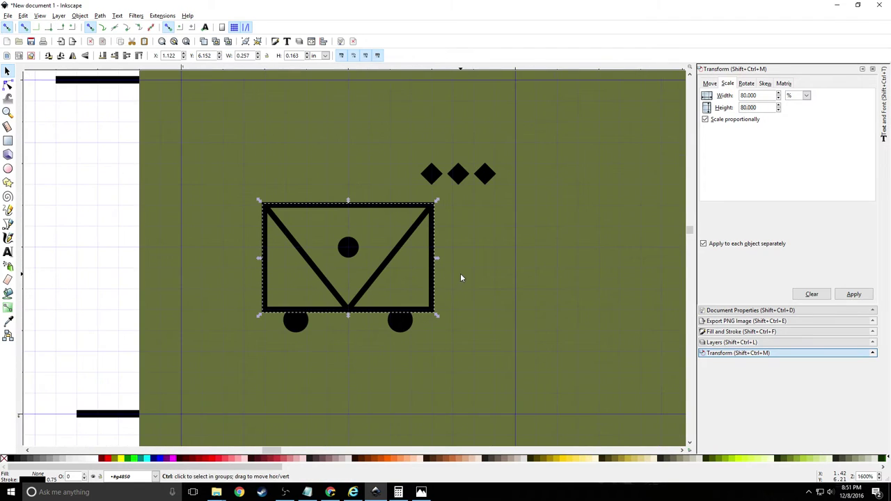
ctrl+click(373, 310)
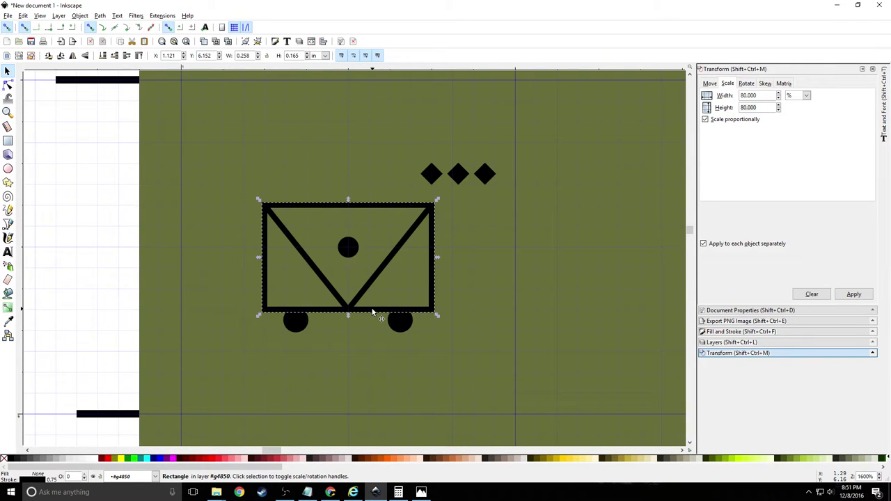
click(742, 331)
drag(783, 97, 751, 99)
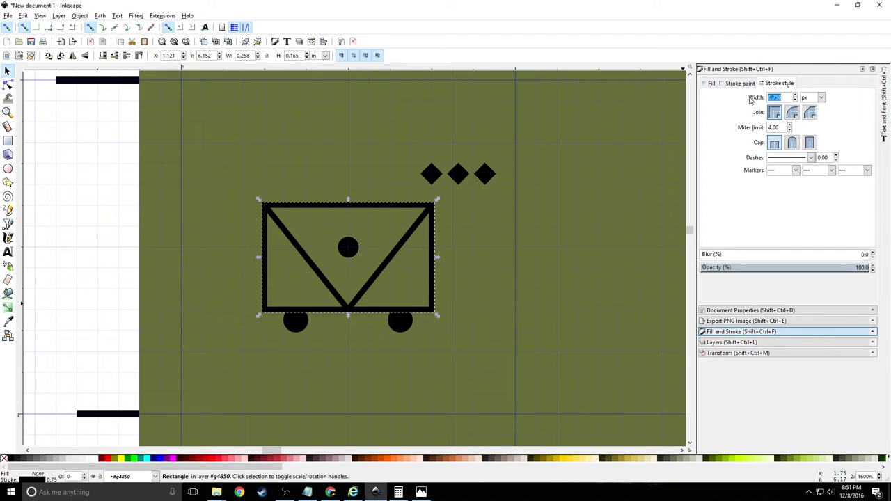
text(1)
key(Return)
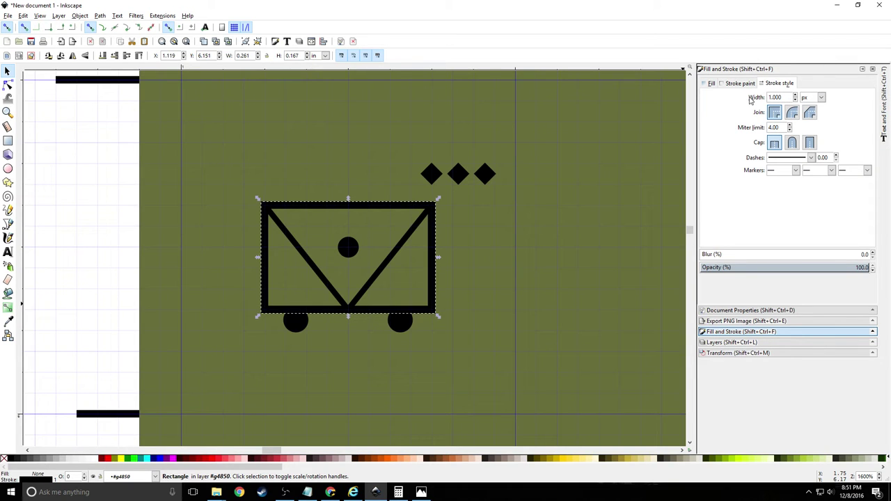
Set the stroke width of the V-shaped path inside the rectangle to 1 px
click(397, 252)
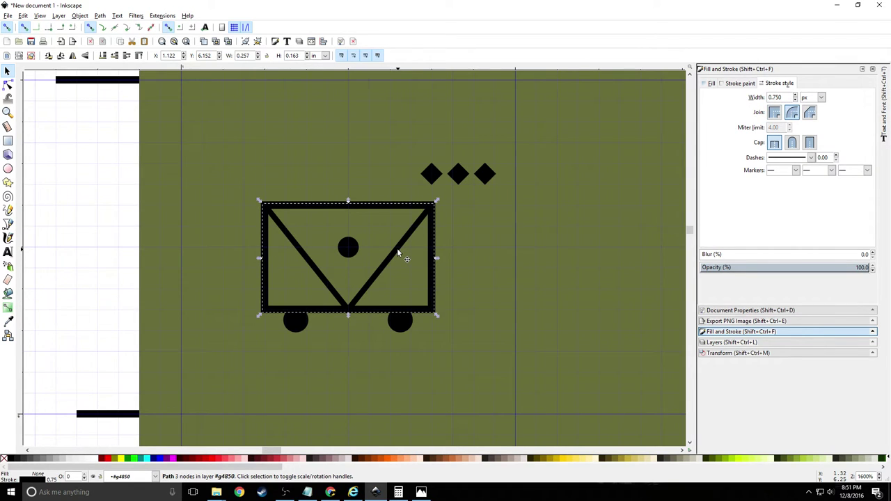
triple_click(779, 97)
text(1)
key(Return)
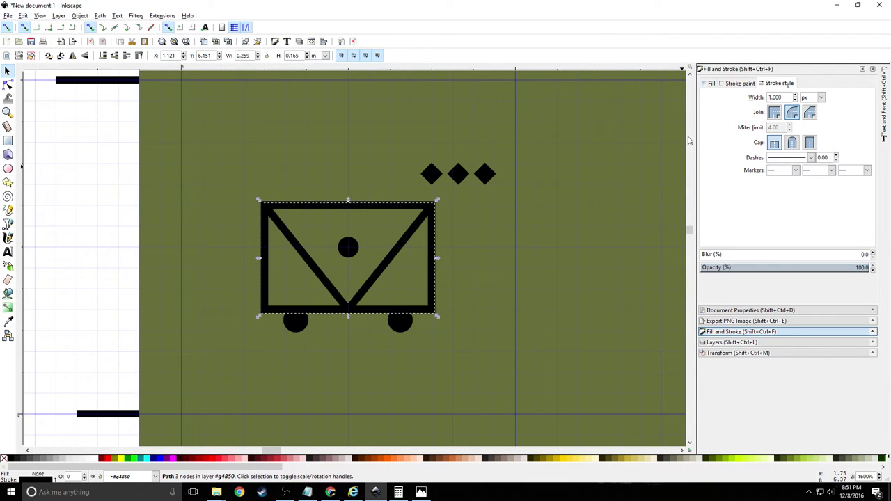
Group the thickened rectangle and V path with the dot and both wheels, and deselect the group
click(480, 221)
drag(237, 188, 452, 353)
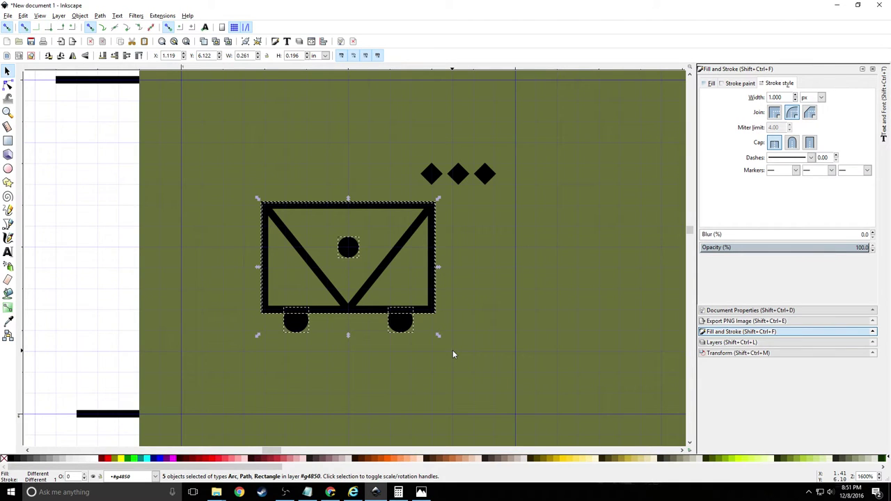
key(ctrl+g)
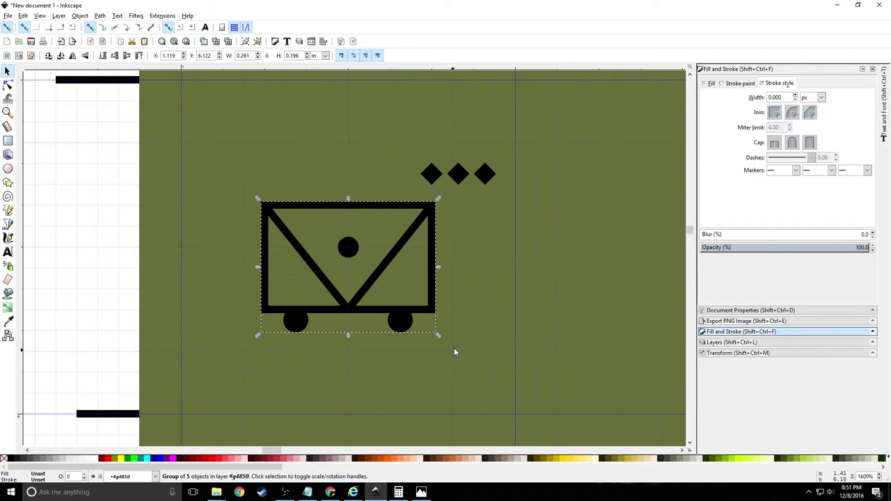
click(480, 304)
Examine the II mark beside the three diamonds on the German 11 Aüf counter in the reference image
scroll(468, 291, down, 3)
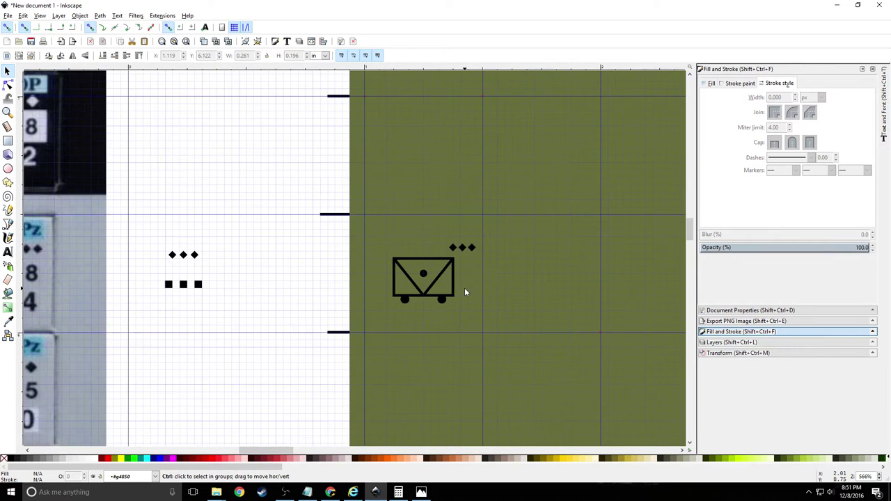
scroll(465, 293, down, 1)
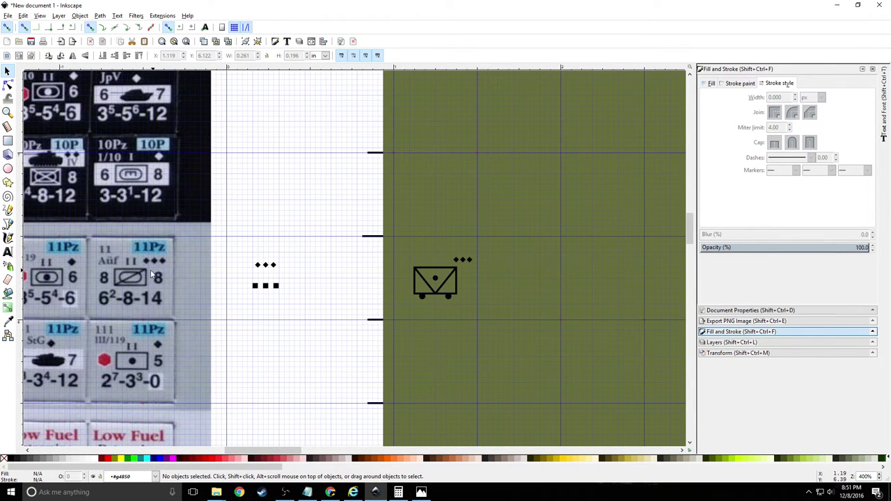
scroll(136, 269, up, 4)
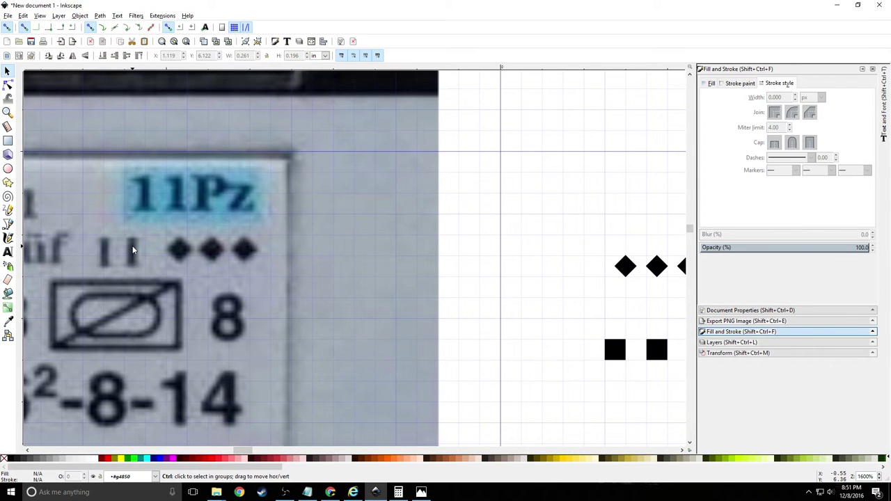
scroll(490, 258, down, 2)
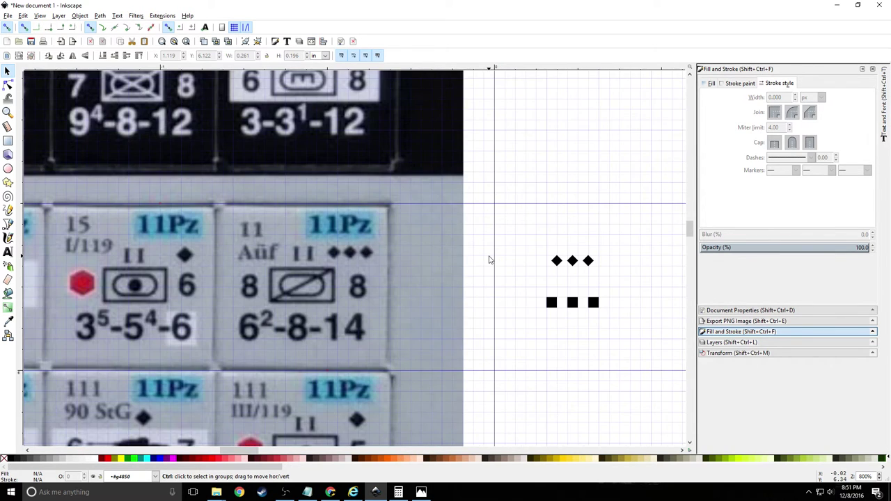
scroll(557, 273, down, 1)
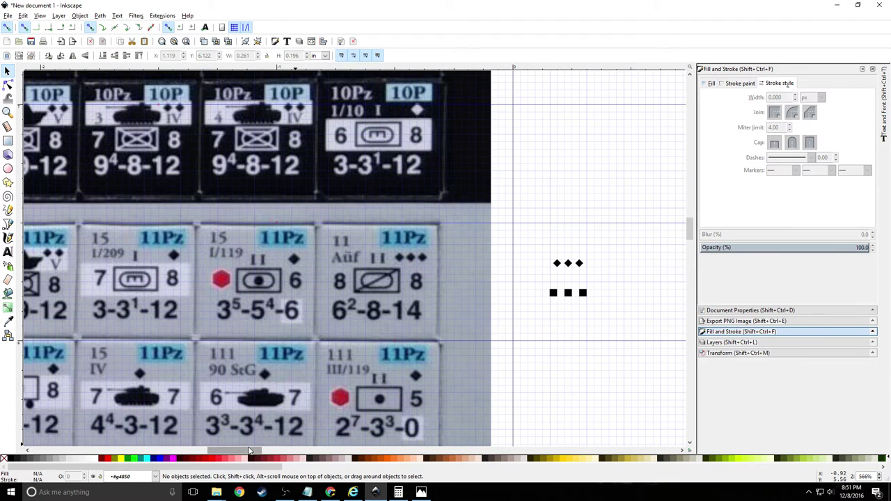
drag(249, 452, 322, 454)
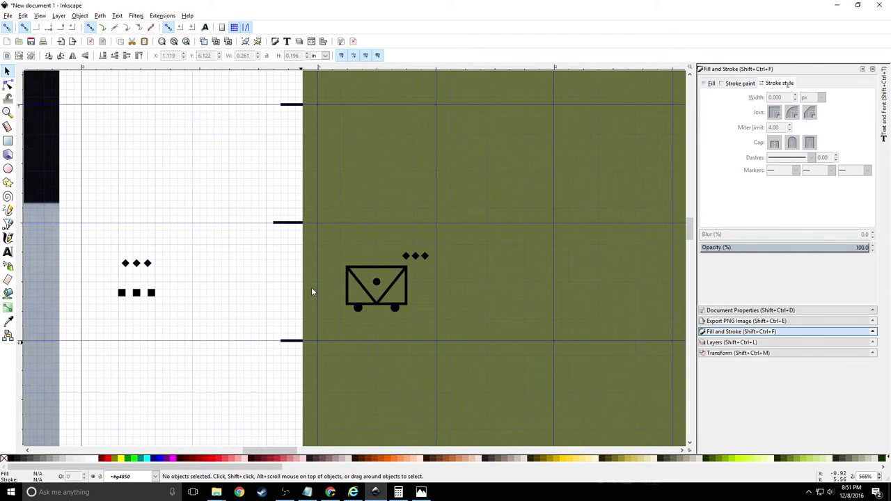
Add the text "II" on the Unit Symbols layer in the white area beside the green counter block
scroll(361, 278, up, 2)
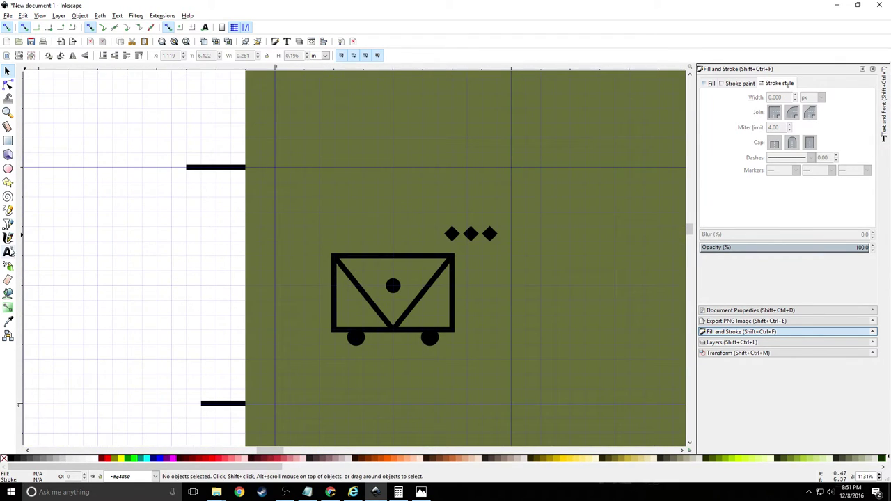
click(727, 342)
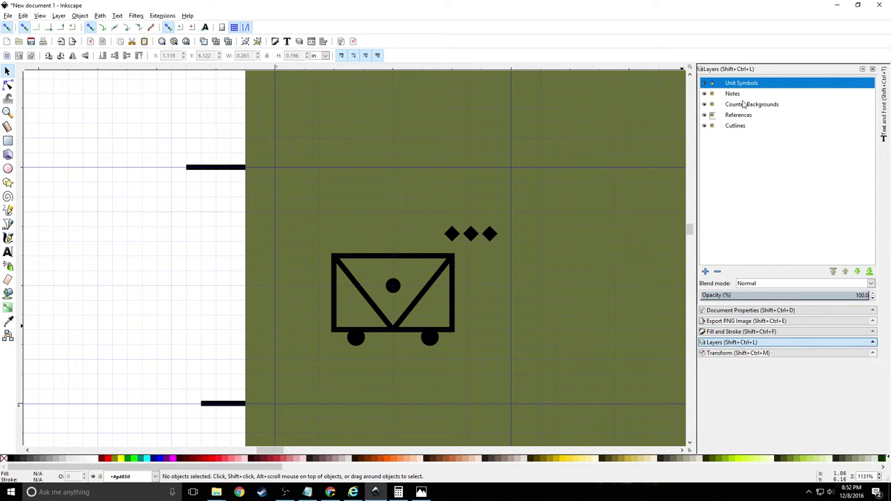
click(7, 252)
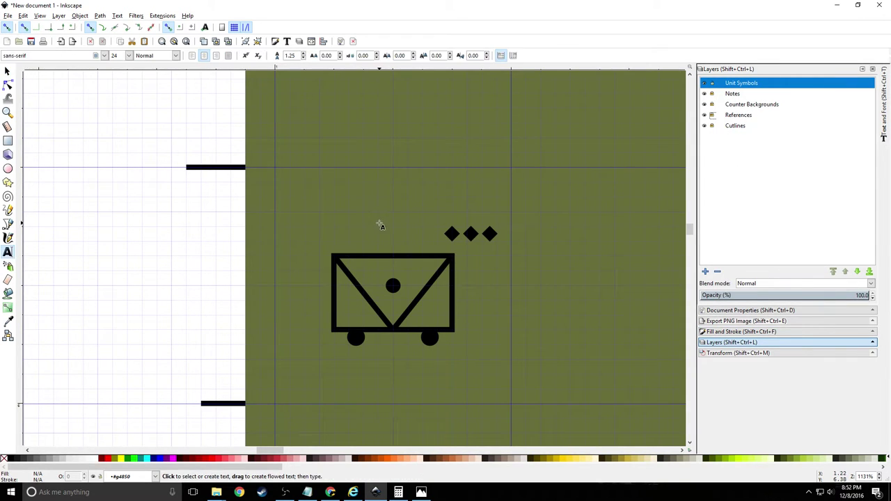
click(143, 224)
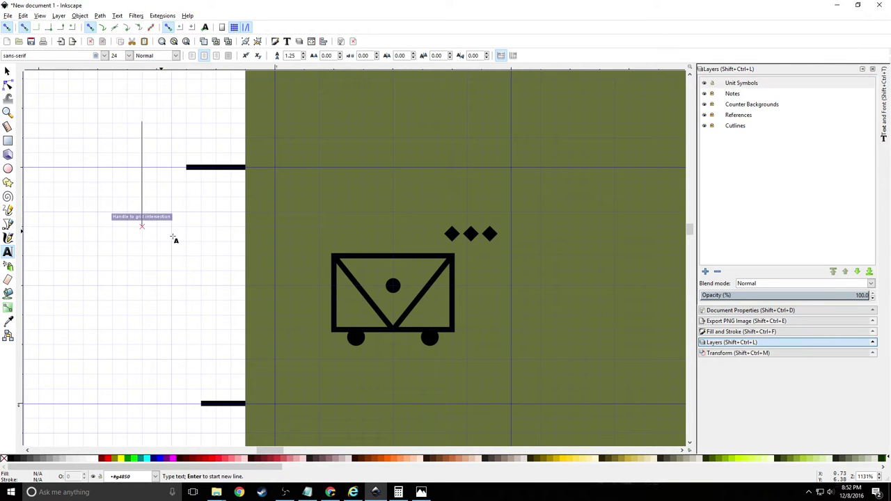
text(II)
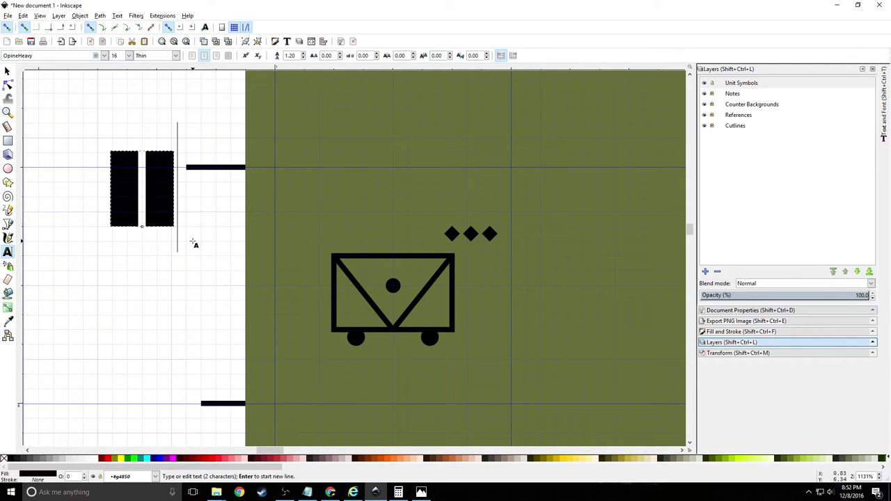
Try the MS Serif font on the whole II text
key(ctrl+a)
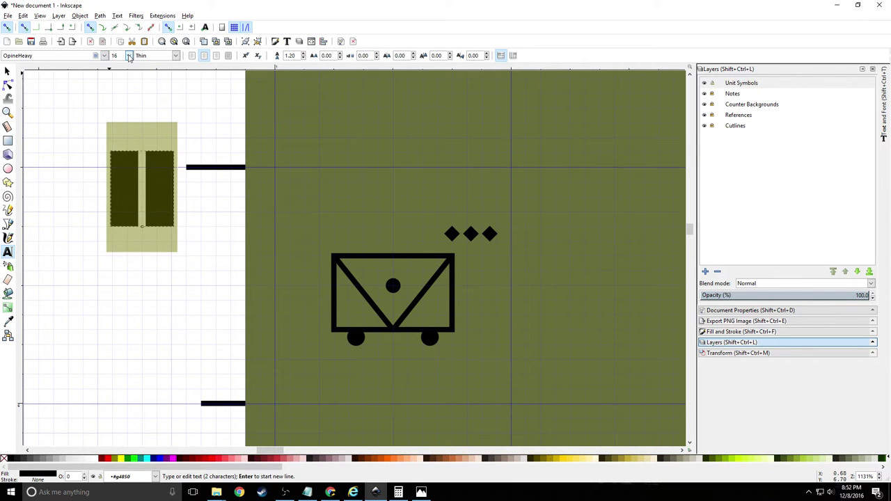
click(104, 56)
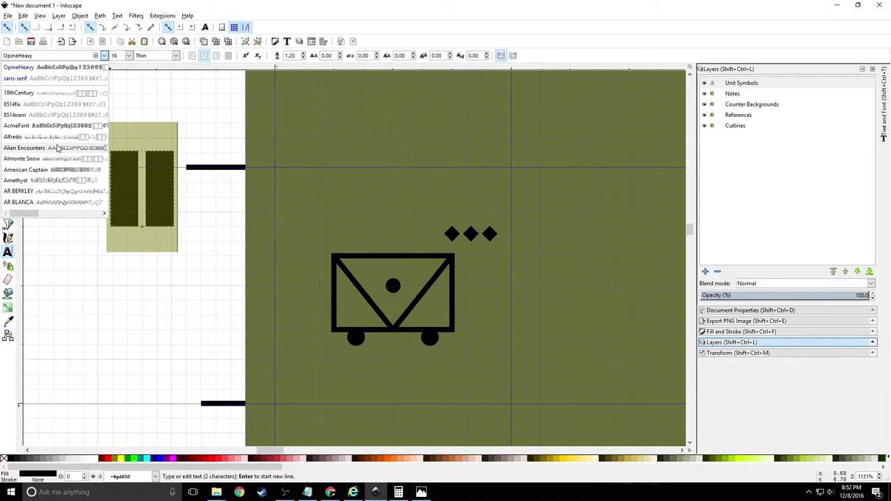
click(104, 55)
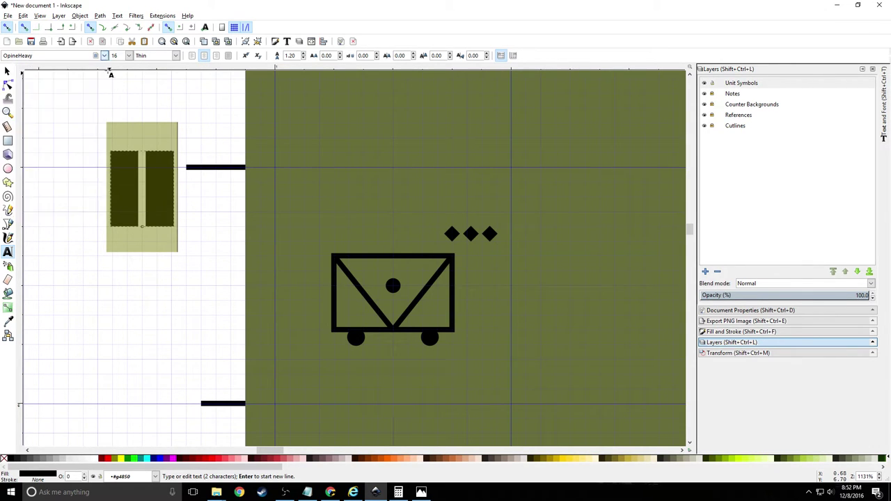
click(104, 56)
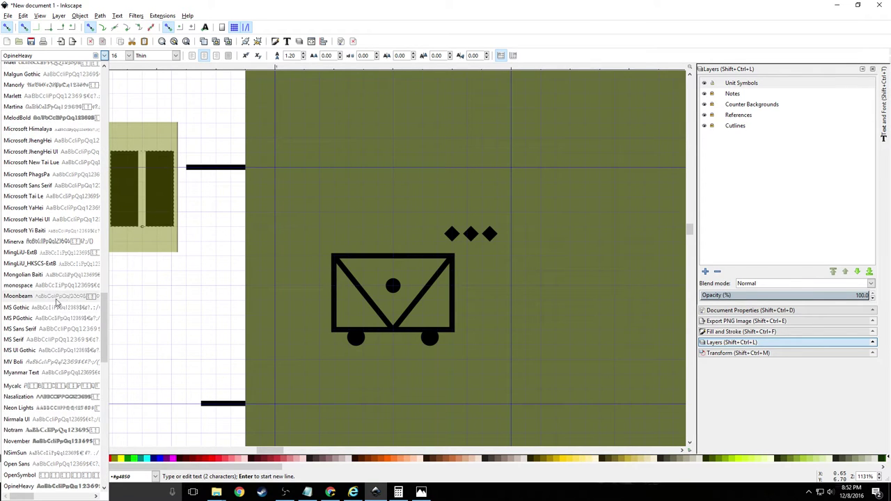
click(46, 340)
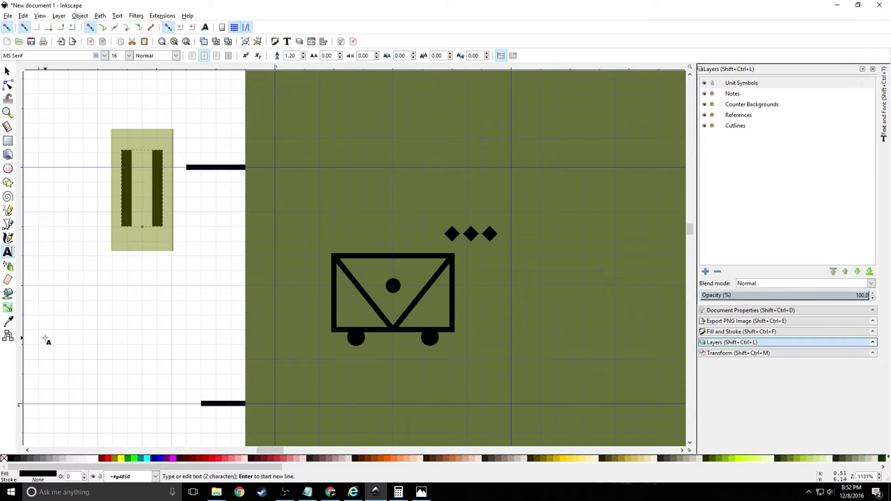
Try the Times New Roman font on the II text
click(103, 56)
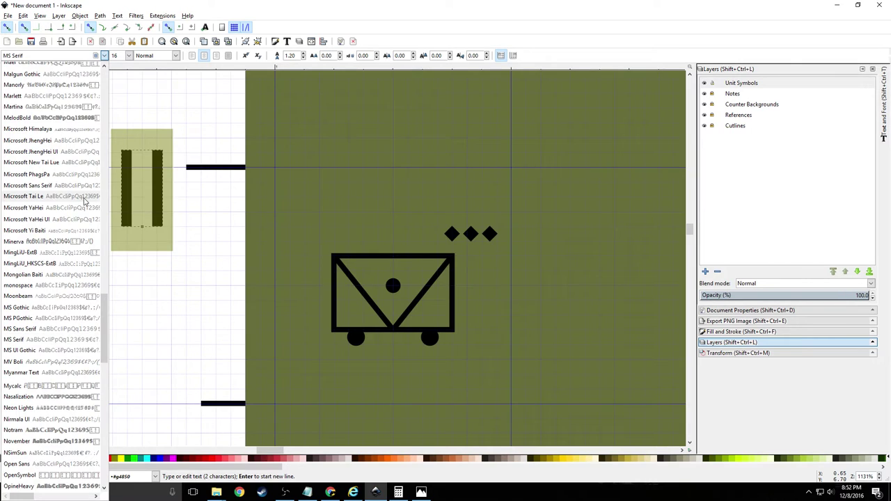
scroll(85, 201, up, 5)
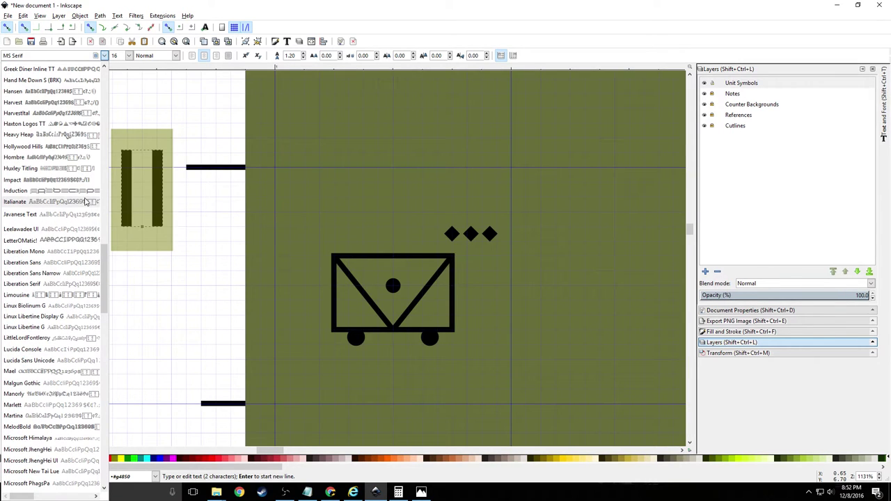
scroll(101, 292, up, 15)
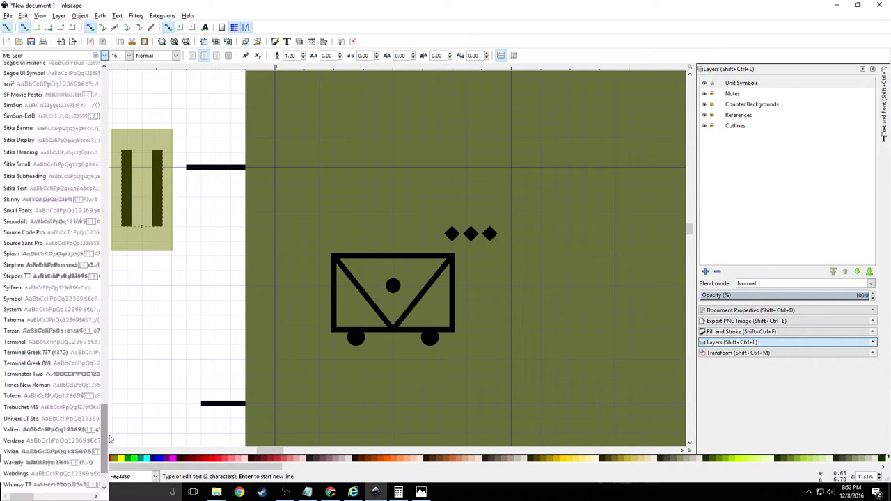
scroll(107, 462, down, 20)
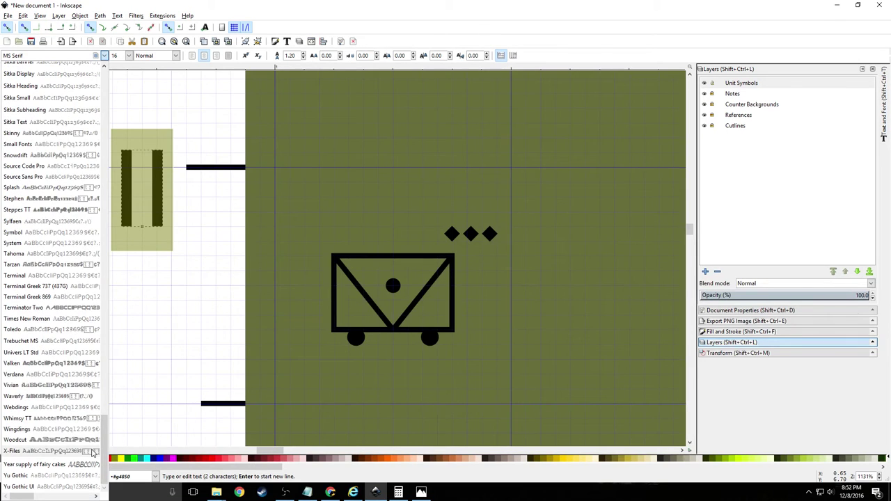
click(32, 318)
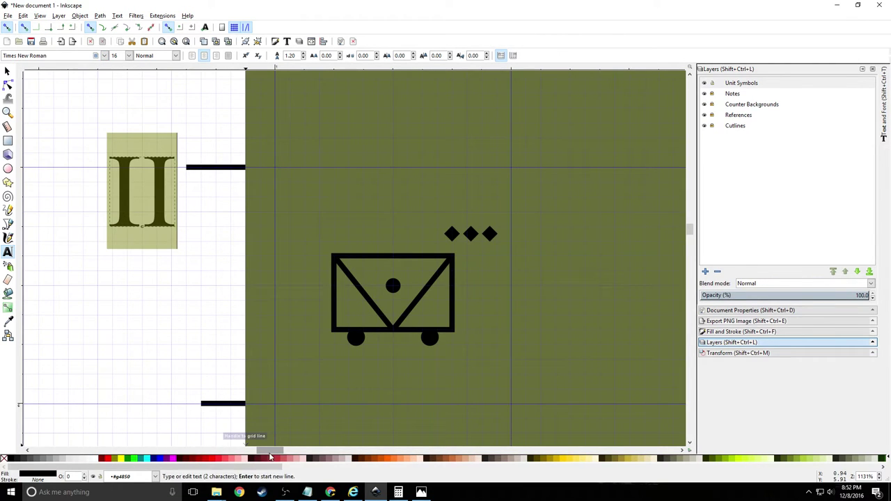
Try the Liberation Mono and Javanese Text fonts on the II text
mouse_move(274, 456)
mouse_down()
mouse_move(229, 454)
mouse_move(261, 448)
mouse_up()
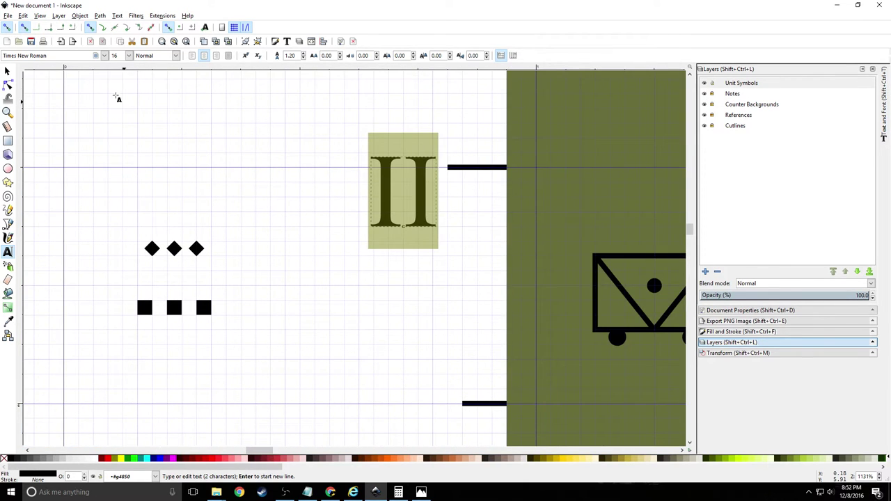
click(105, 55)
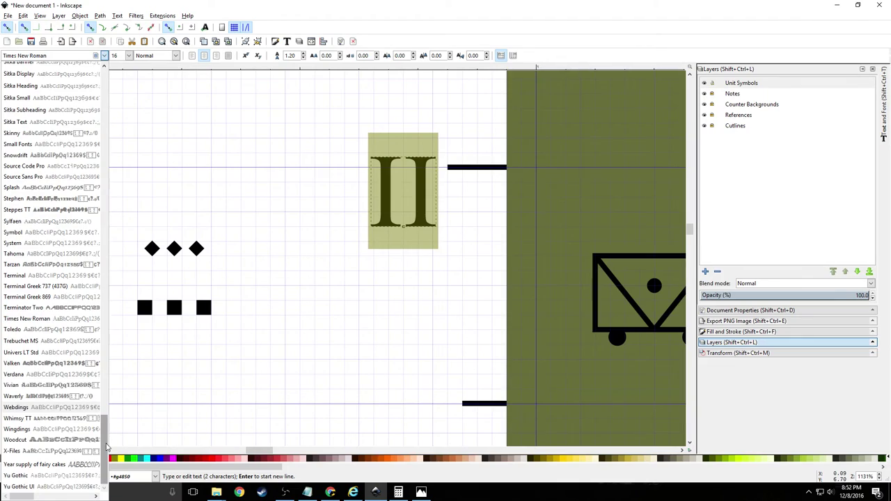
drag(109, 443, 109, 202)
scroll(104, 192, down, 2)
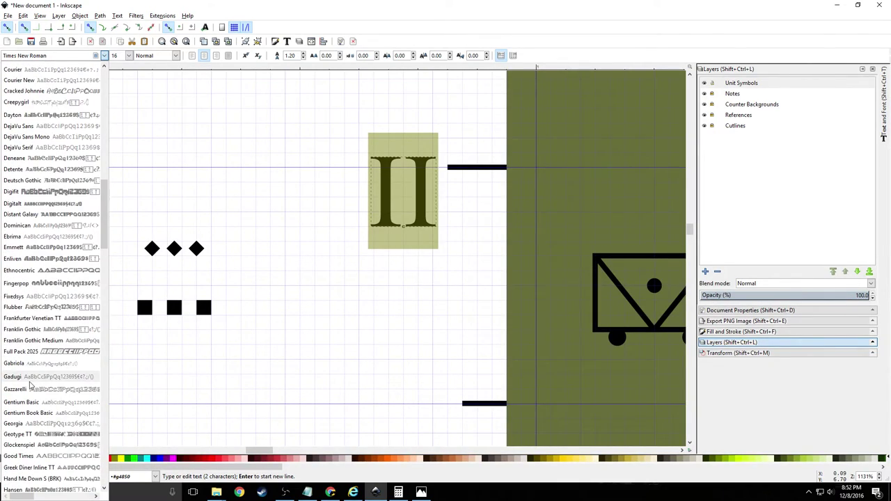
scroll(30, 382, down, 3)
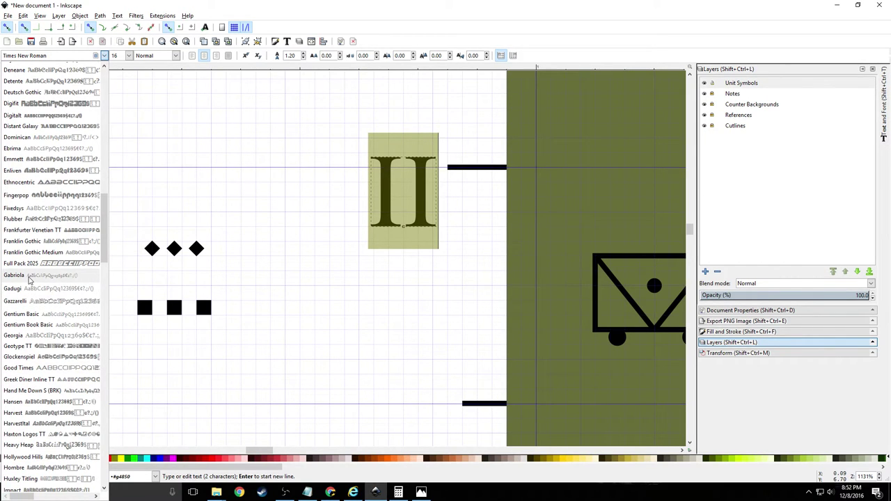
scroll(29, 279, down, 4)
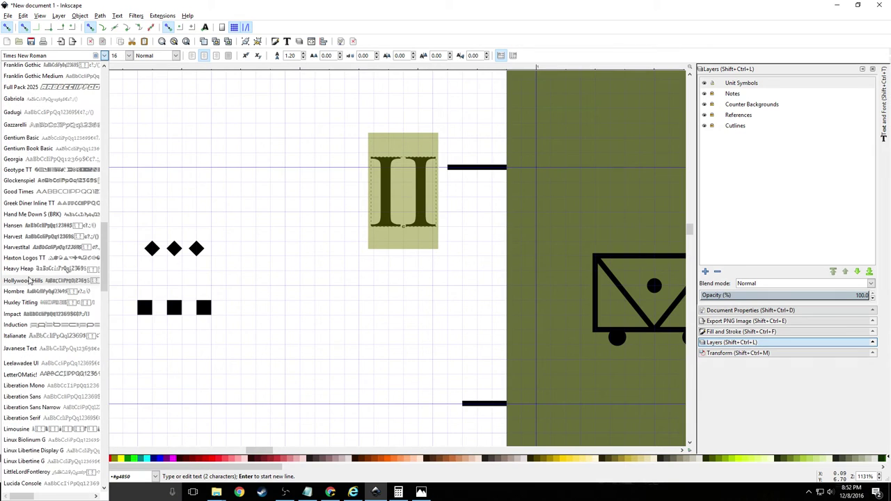
click(44, 385)
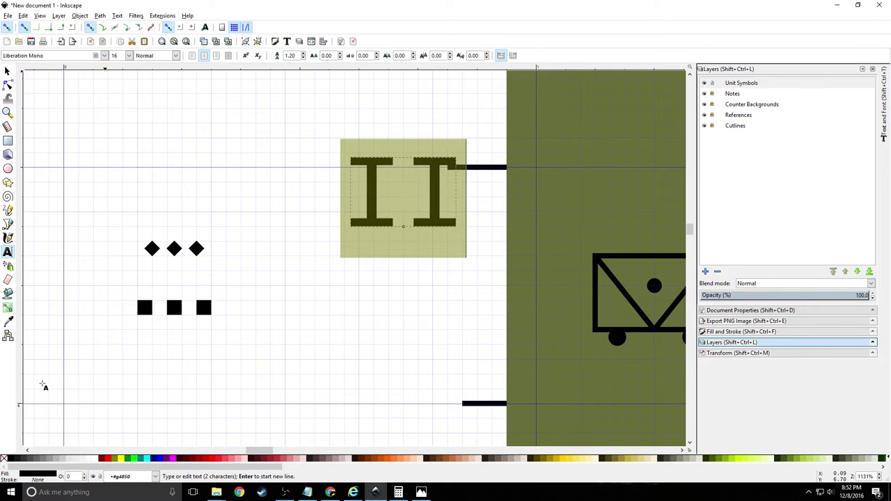
click(104, 55)
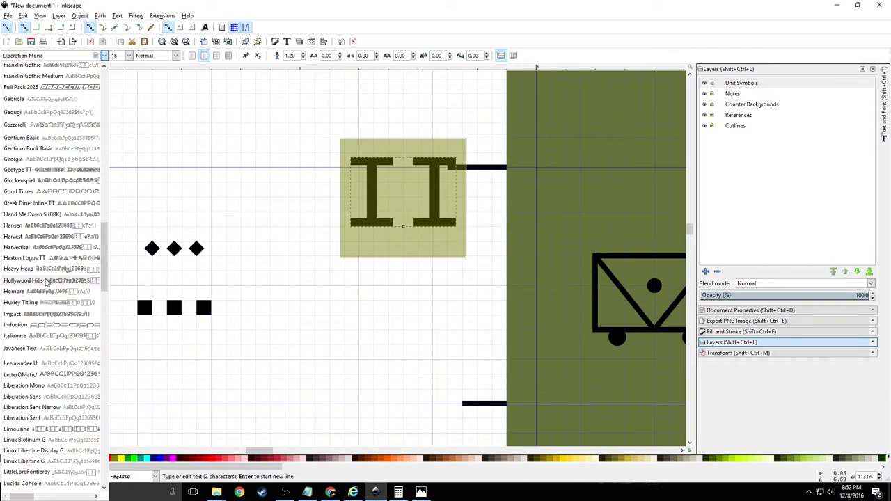
click(60, 348)
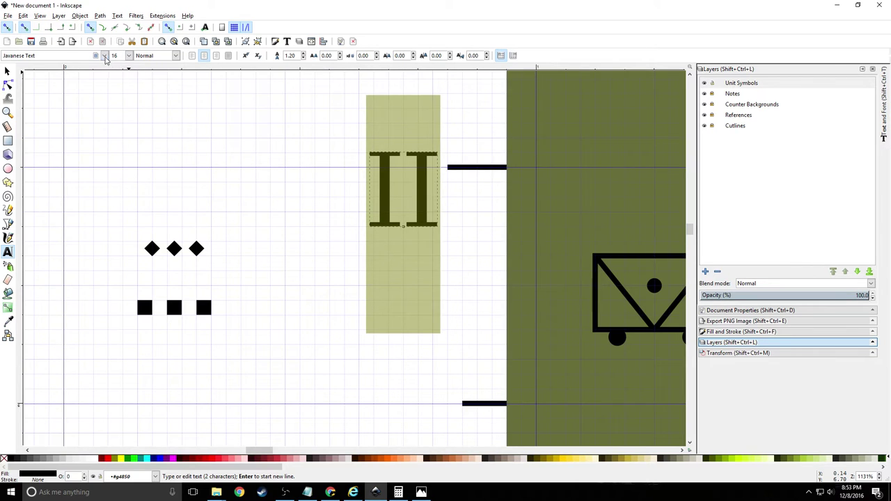
Set the font of the II text to Sitka Display
click(104, 55)
scroll(59, 279, down, 5)
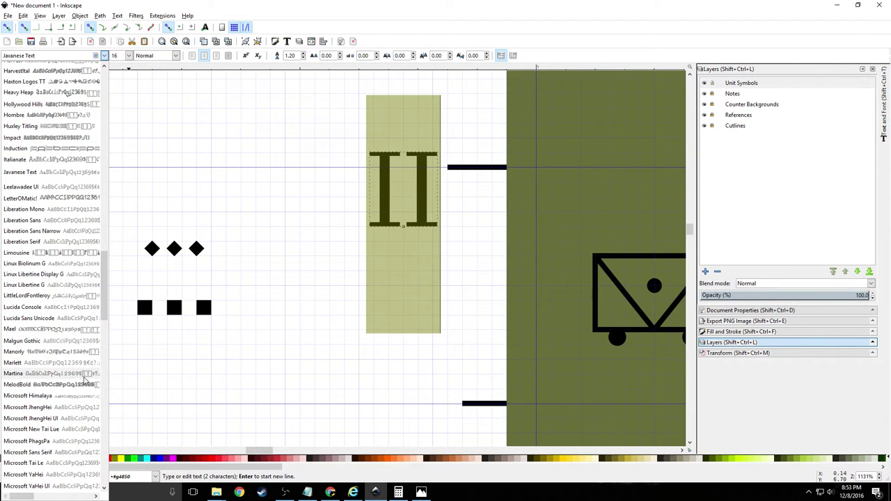
scroll(77, 386, down, 3)
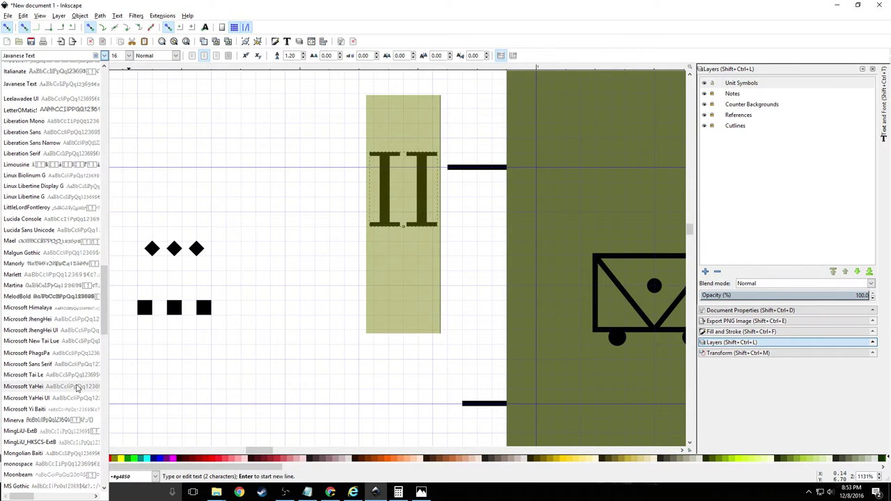
scroll(77, 388, down, 3)
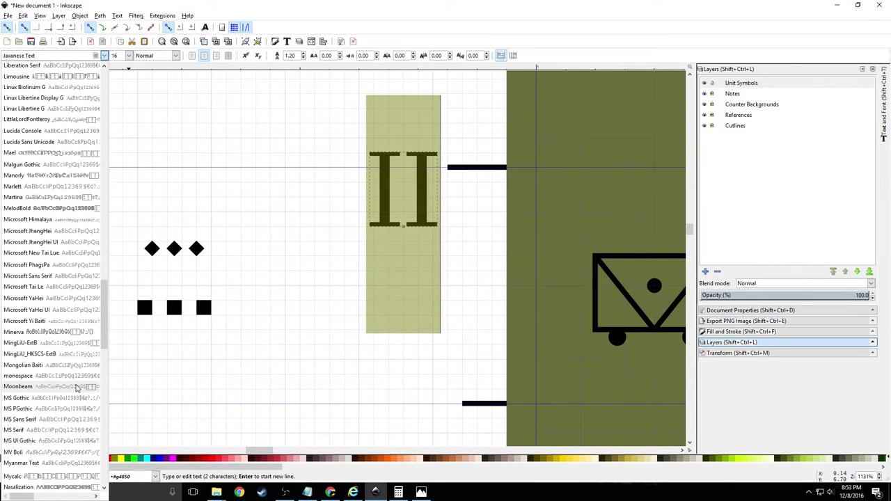
scroll(76, 389, down, 3)
scroll(76, 388, down, 2)
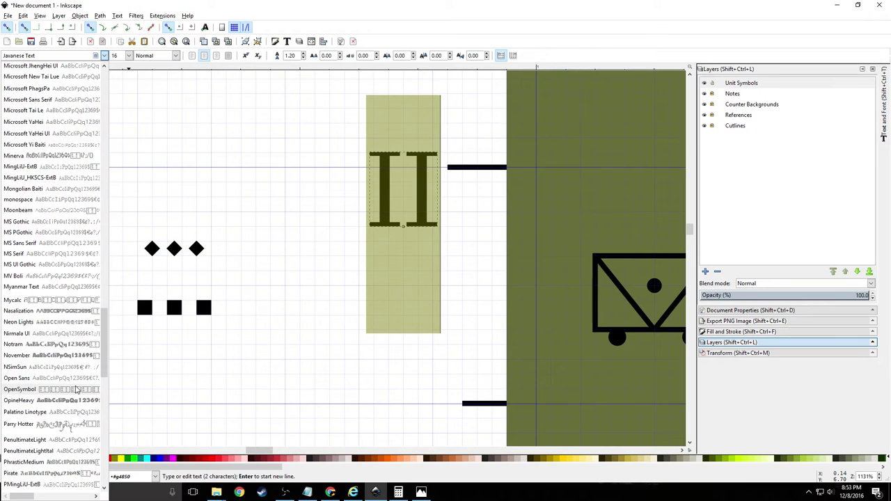
scroll(76, 390, down, 2)
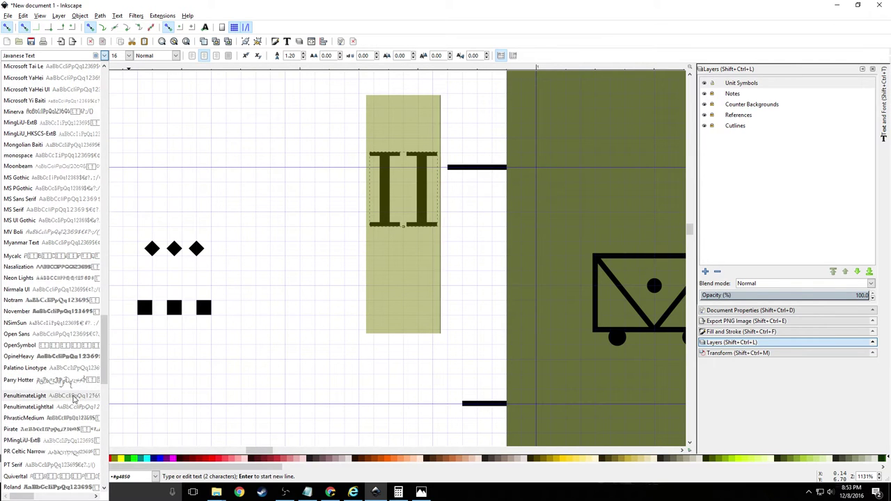
scroll(75, 399, down, 2)
scroll(74, 400, down, 2)
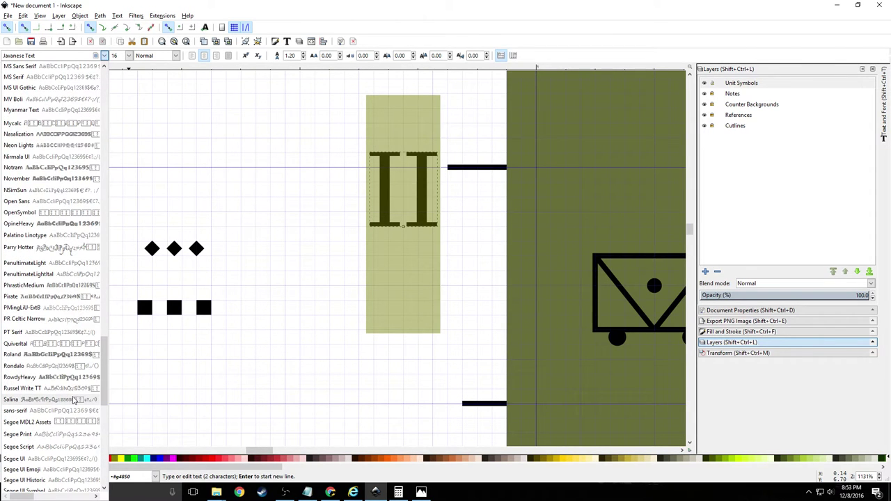
scroll(74, 400, down, 1)
scroll(74, 400, down, 2)
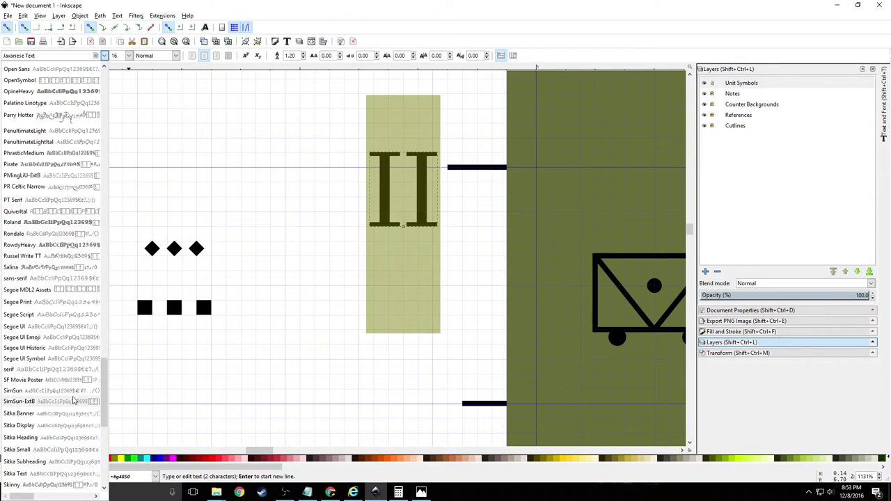
click(58, 425)
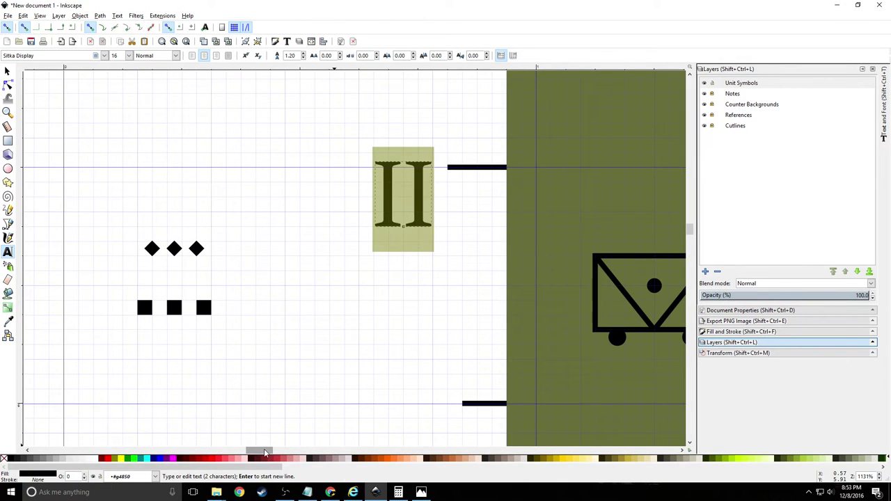
Insert a space between the two letters of the II text and select the whole text
mouse_move(266, 451)
mouse_down()
mouse_move(220, 457)
mouse_move(262, 457)
mouse_up()
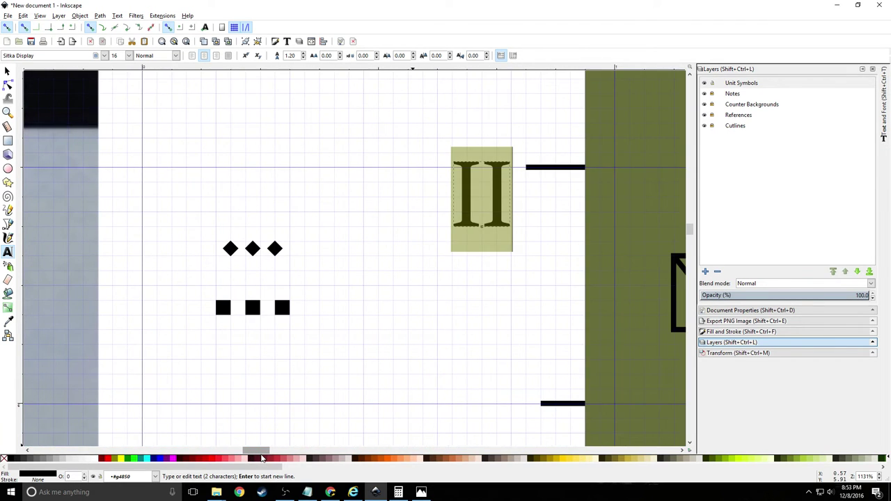
click(492, 199)
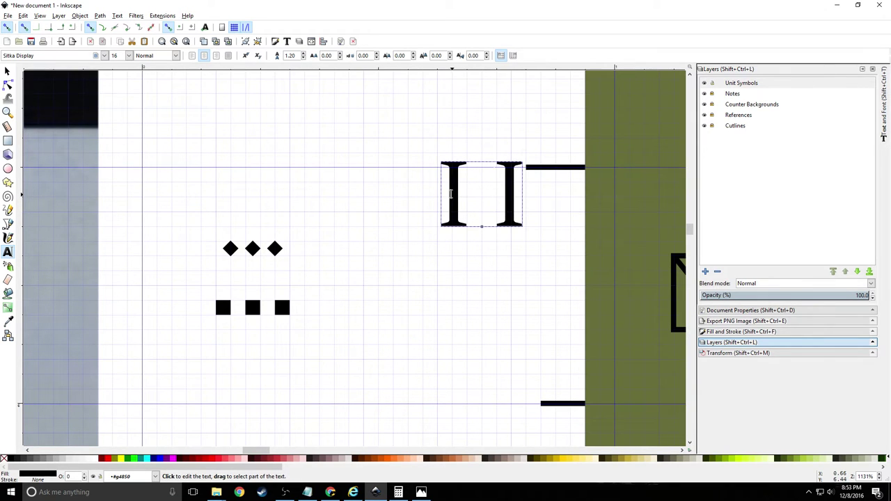
drag(445, 197, 515, 197)
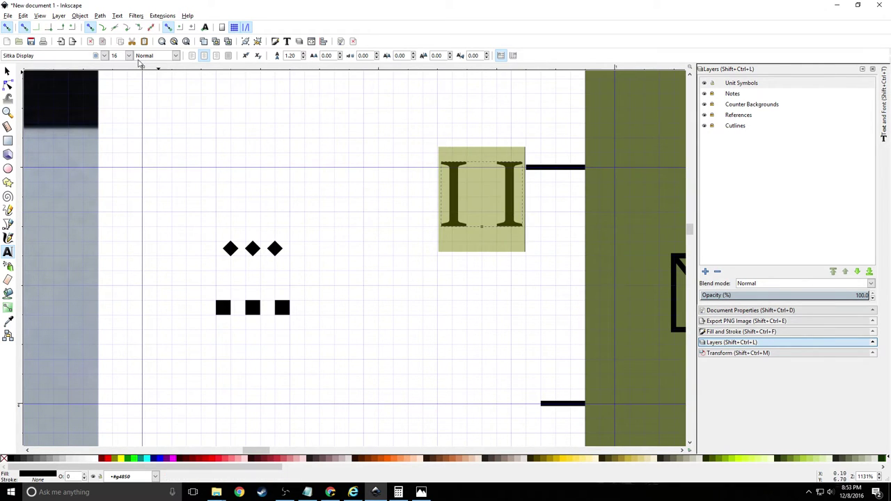
mouse_move(258, 451)
mouse_down()
mouse_move(244, 457)
mouse_move(253, 451)
mouse_up()
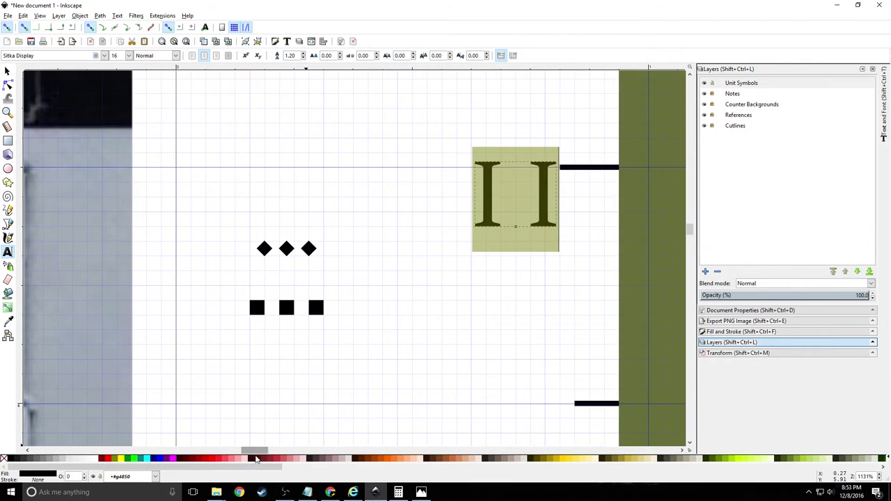
Move the II text onto the II mark of the 11 Aüf reference counter for size comparison
click(7, 71)
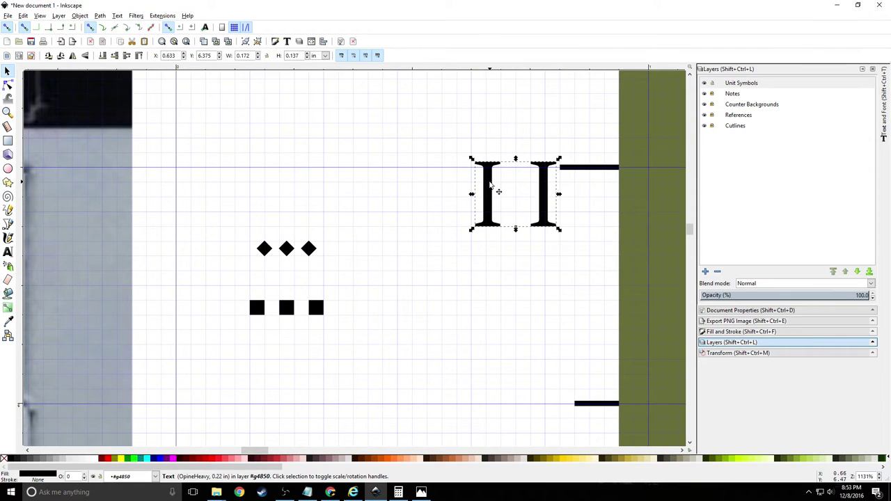
drag(491, 184, 63, 226)
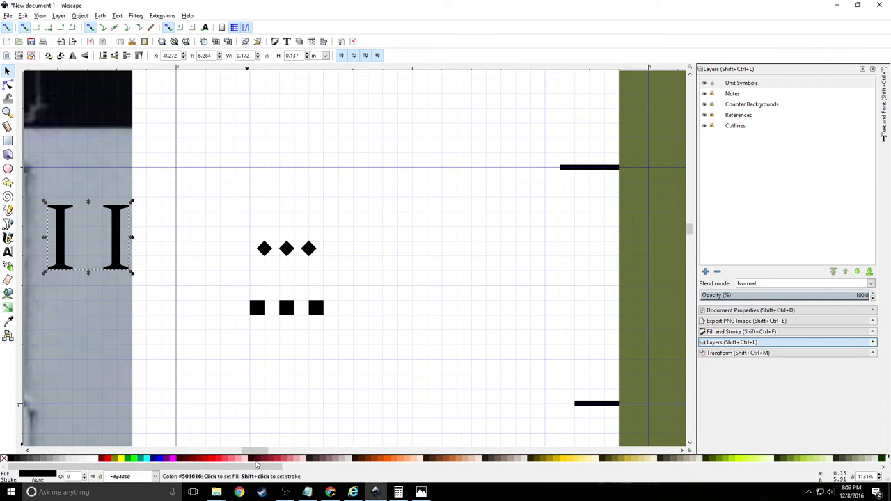
drag(259, 454, 245, 456)
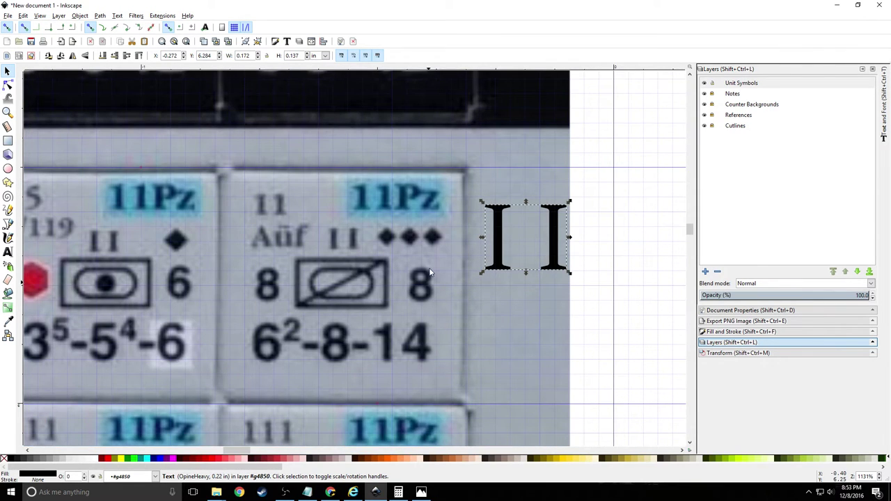
drag(496, 230, 313, 230)
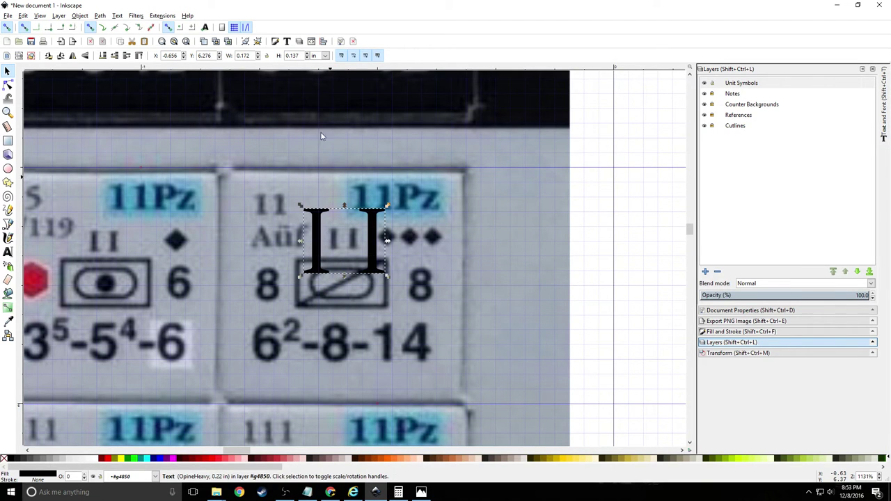
Reduce the II text to font size 6 and place it beside the reference counter's II mark
click(10, 251)
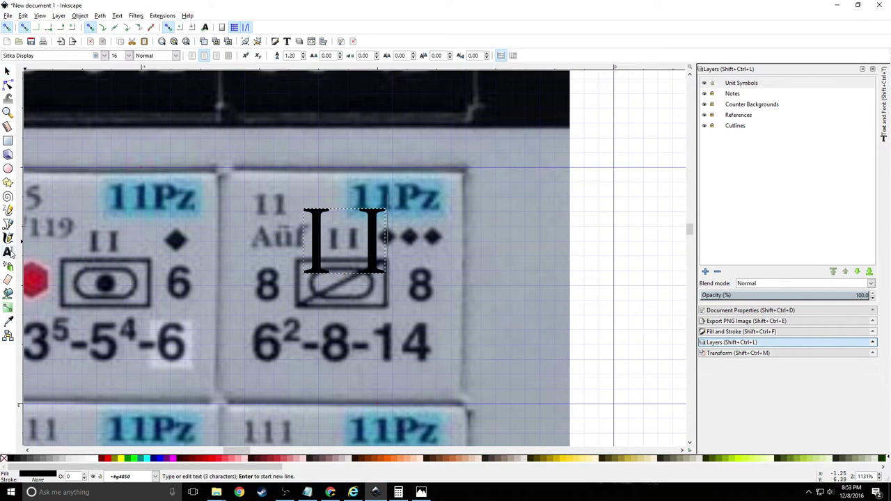
key(ctrl+a)
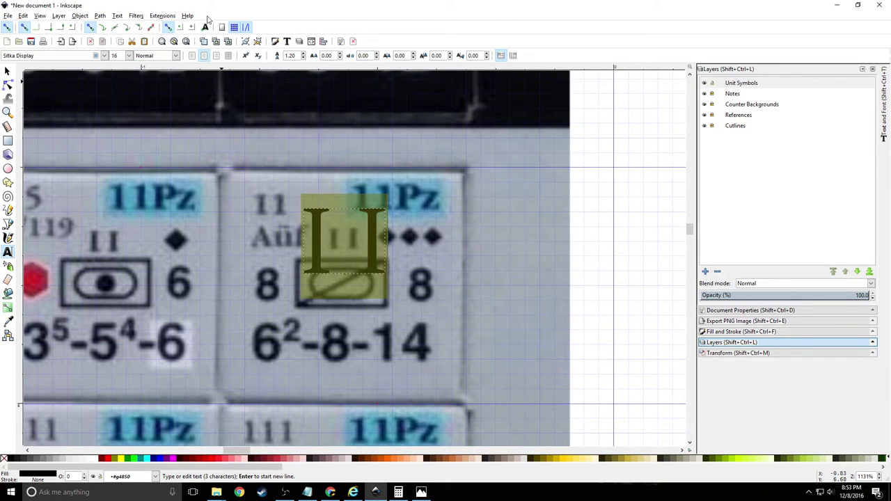
click(129, 56)
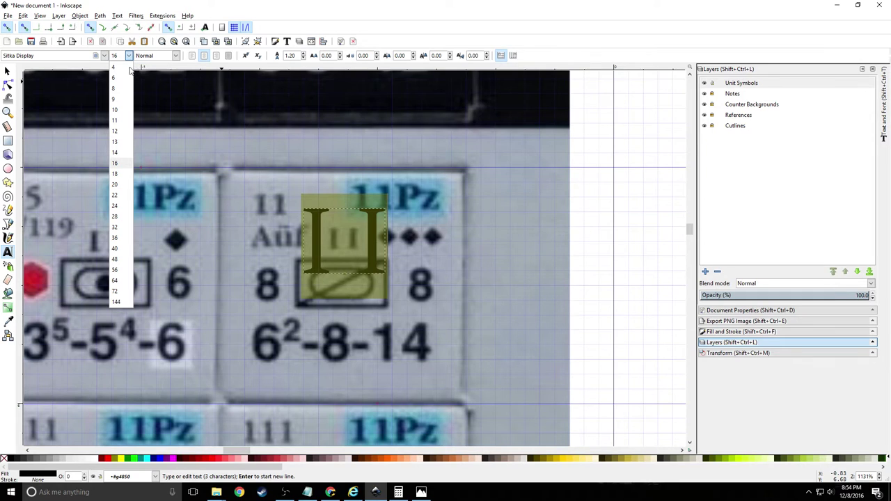
click(121, 90)
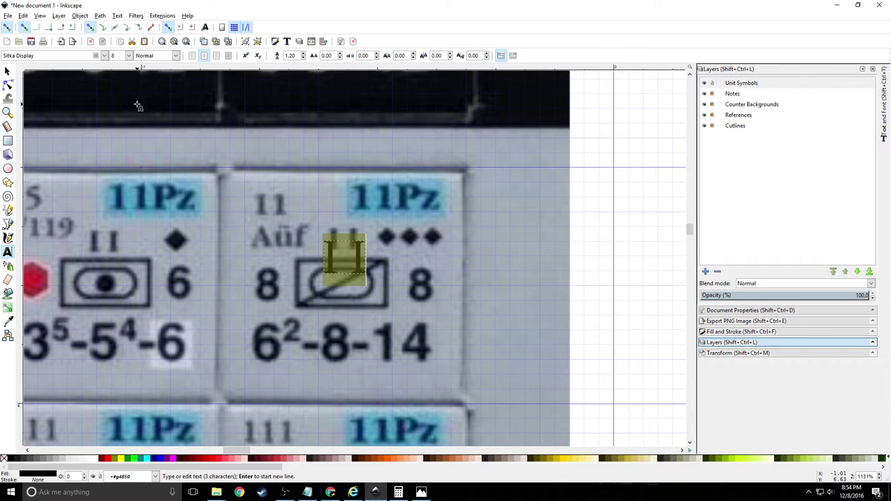
click(129, 55)
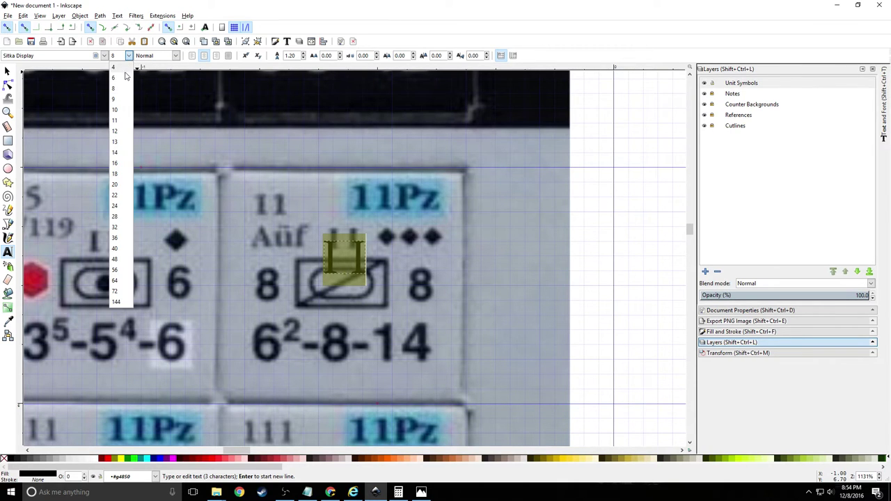
click(121, 78)
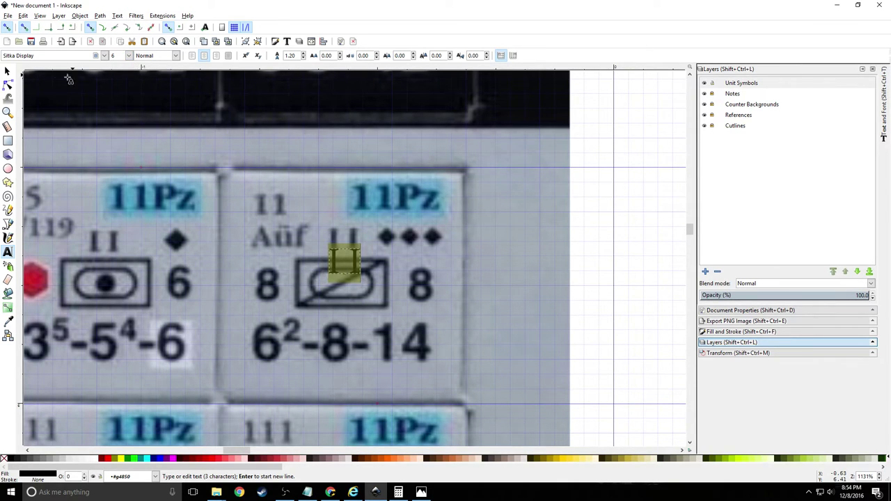
click(7, 71)
drag(334, 261, 346, 237)
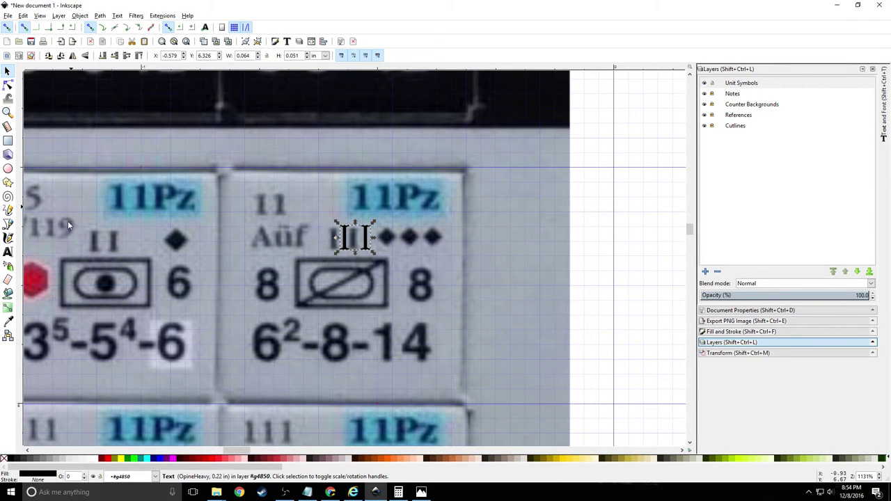
Try font size 4 on the II text, then restore size 6
click(8, 253)
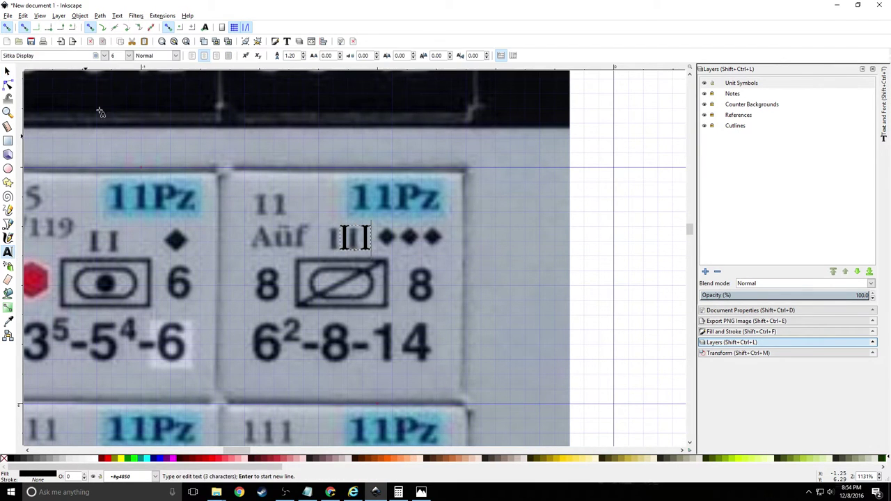
click(129, 55)
click(119, 69)
click(129, 55)
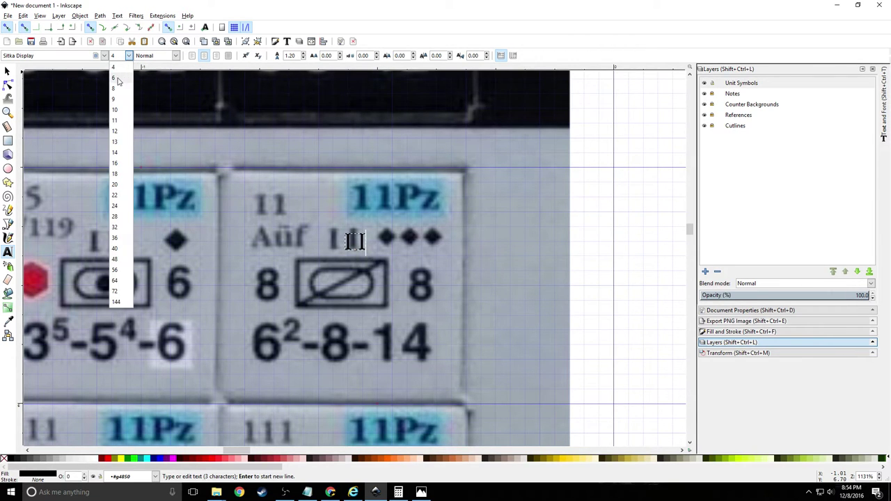
click(119, 78)
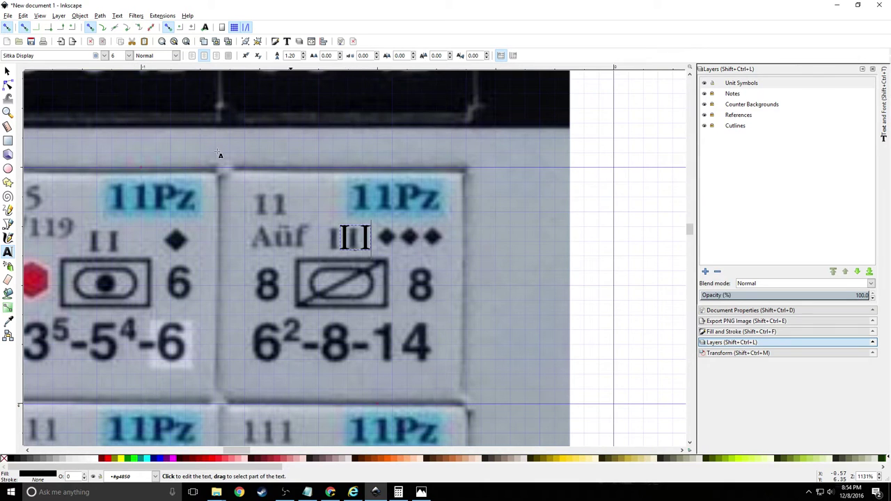
Make the II text bold and lay it over the reference counter's II mark
key(F1)
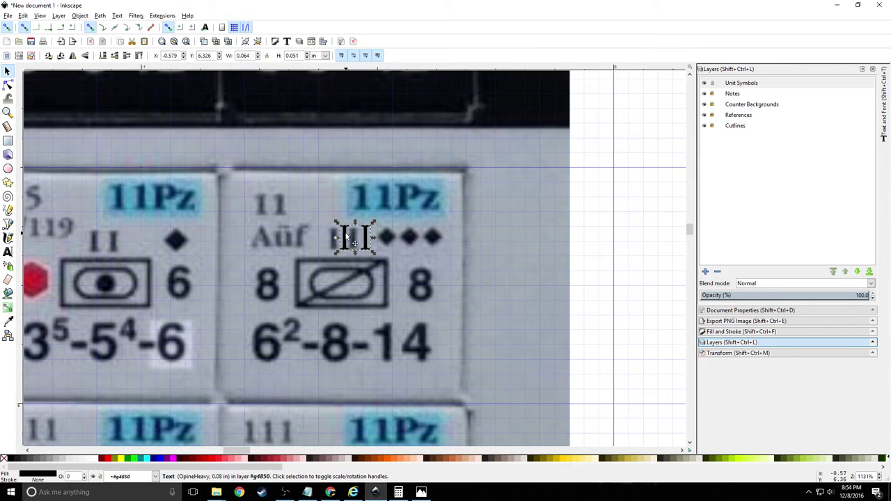
drag(346, 237, 367, 232)
click(7, 252)
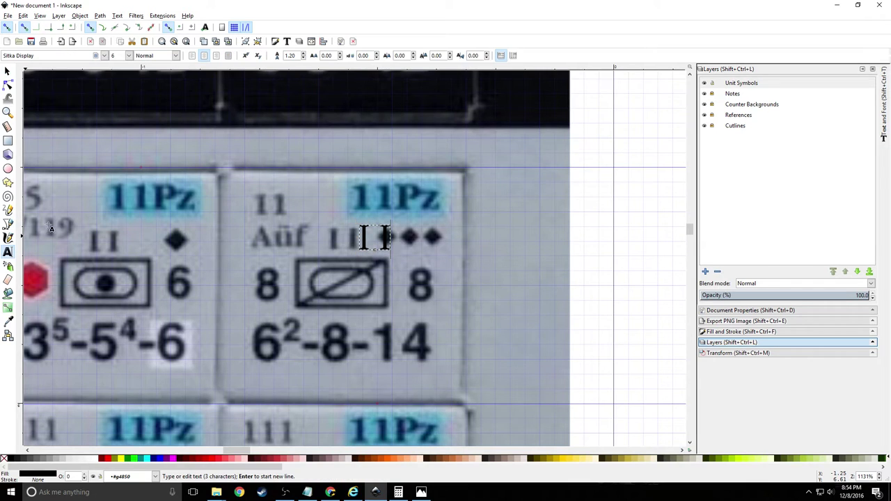
click(176, 57)
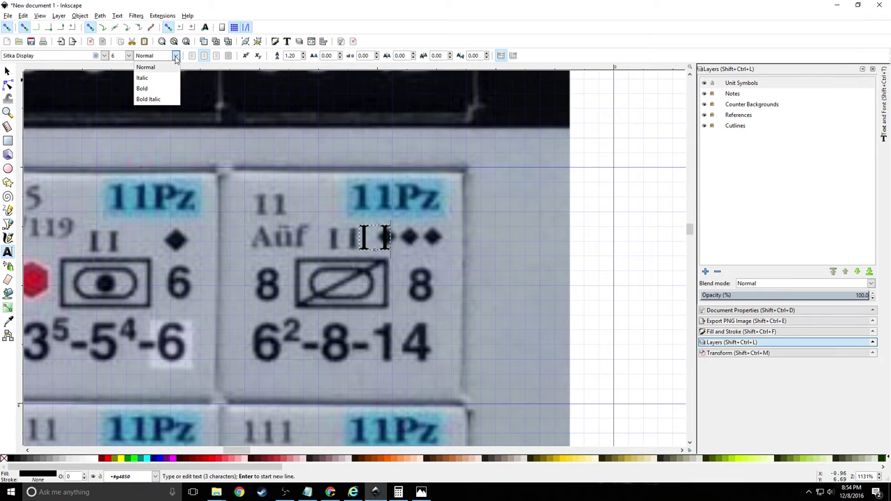
click(143, 89)
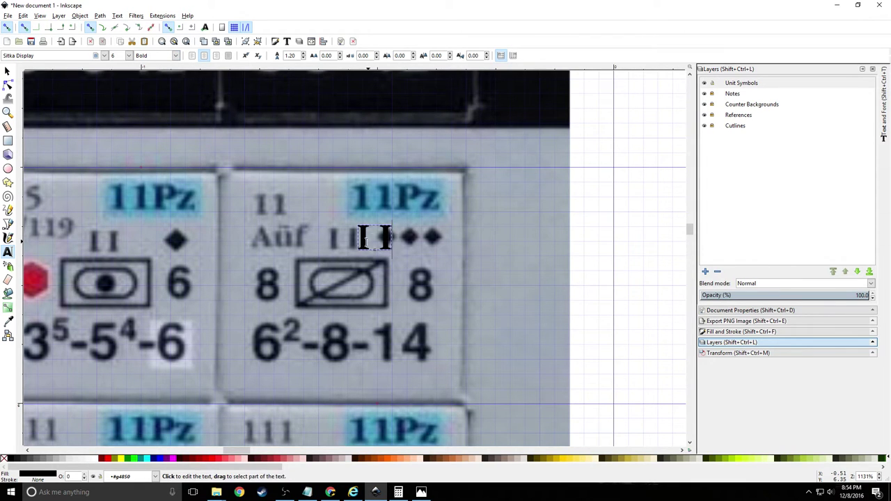
click(7, 71)
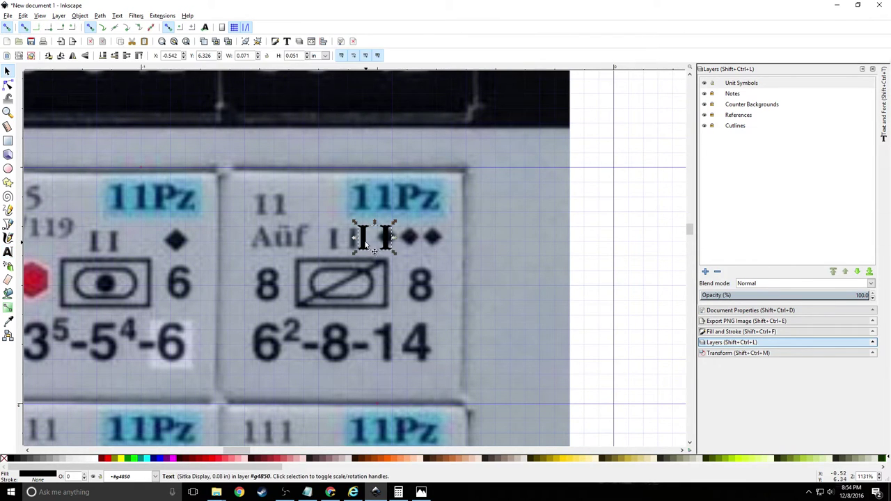
drag(365, 243, 332, 244)
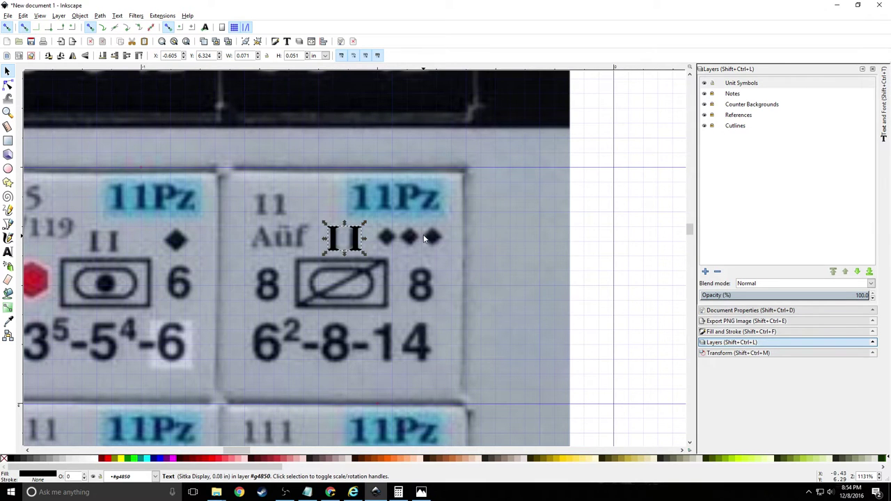
Scale the II text proportionally to 90% and move it off the reference image onto the blank page
click(736, 353)
double_click(761, 99)
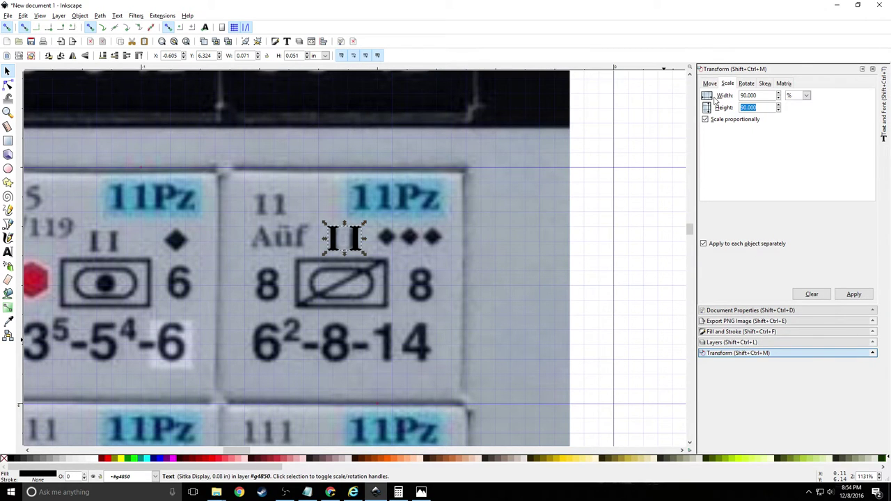
click(853, 294)
drag(352, 241, 657, 258)
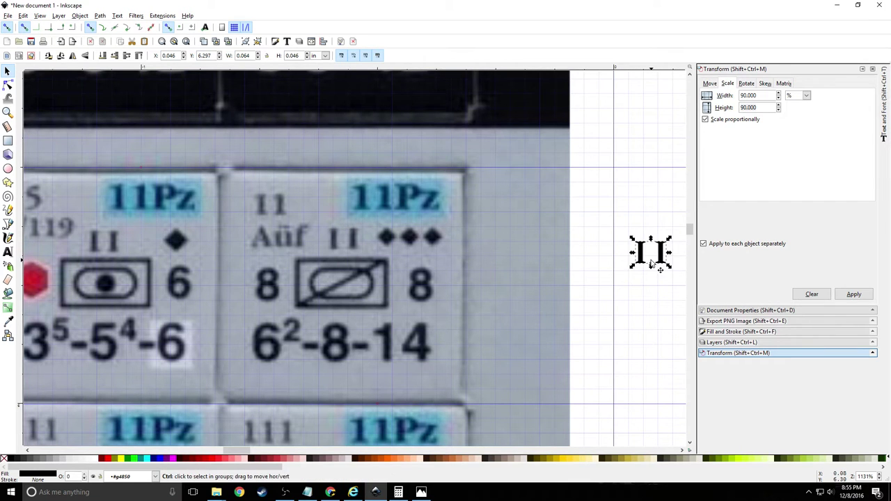
Move the II text onto the green counter, above the unit symbol's box and beside the three diamonds
scroll(651, 255, down, 2)
drag(230, 451, 262, 451)
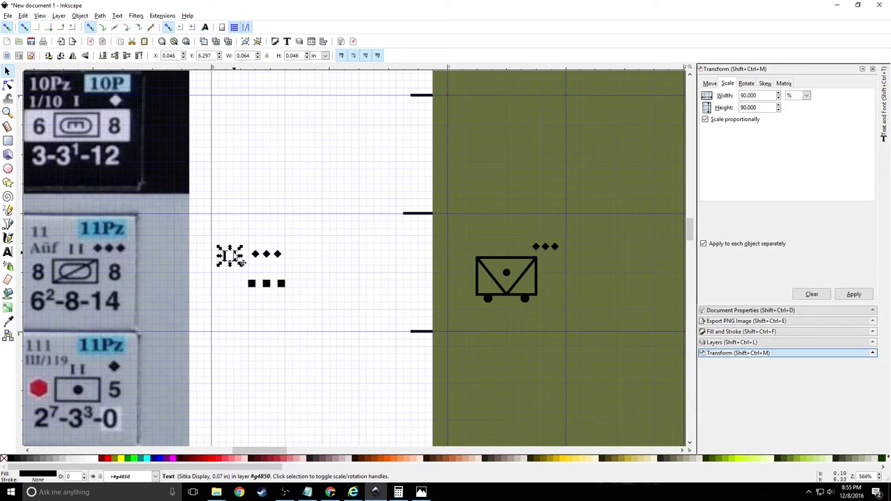
drag(239, 260, 511, 248)
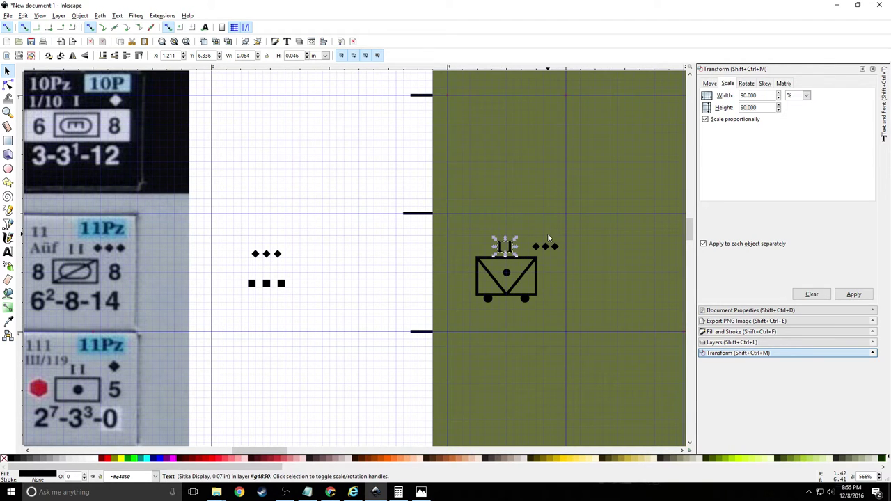
Centre the II text horizontally above the unit symbol's box, slightly closer to its top edge, and deselect it
key(ctrl)
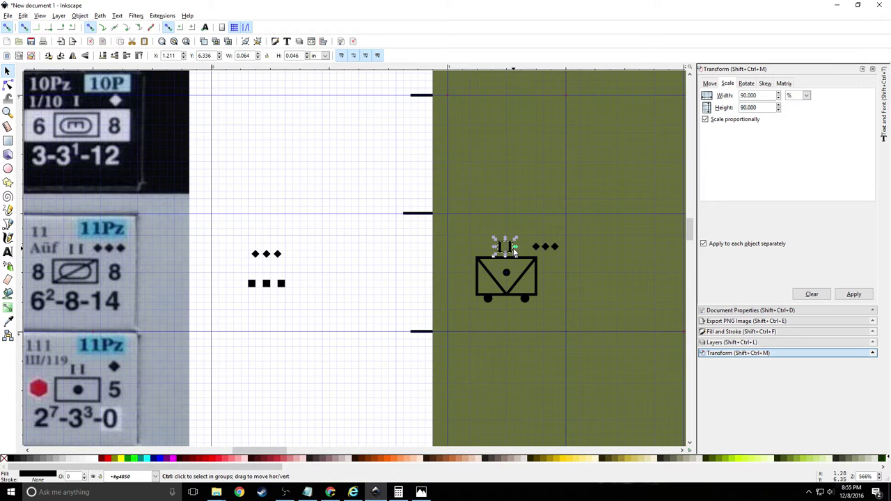
scroll(515, 252, up, 2)
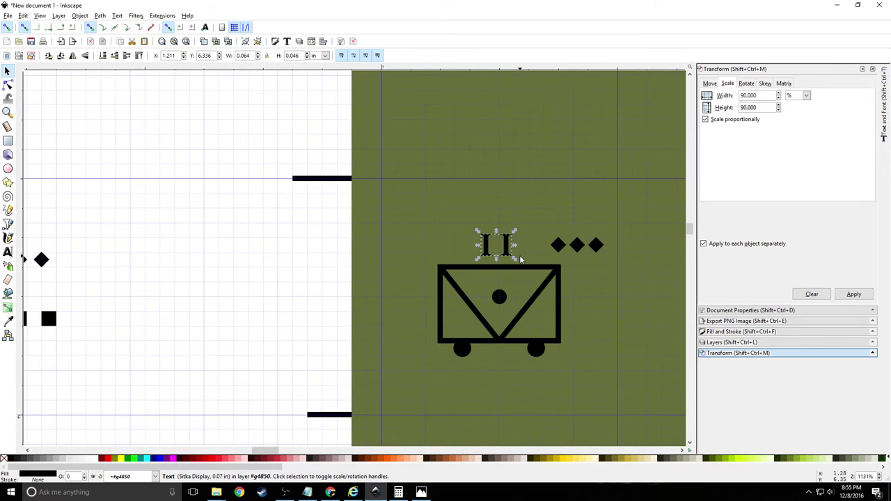
scroll(519, 255, up, 1)
scroll(520, 254, up, 2)
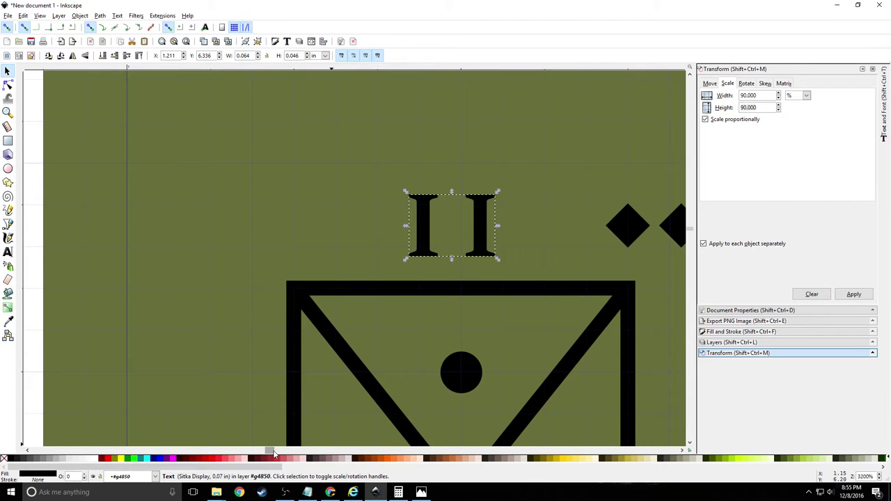
scroll(242, 365, down, 3)
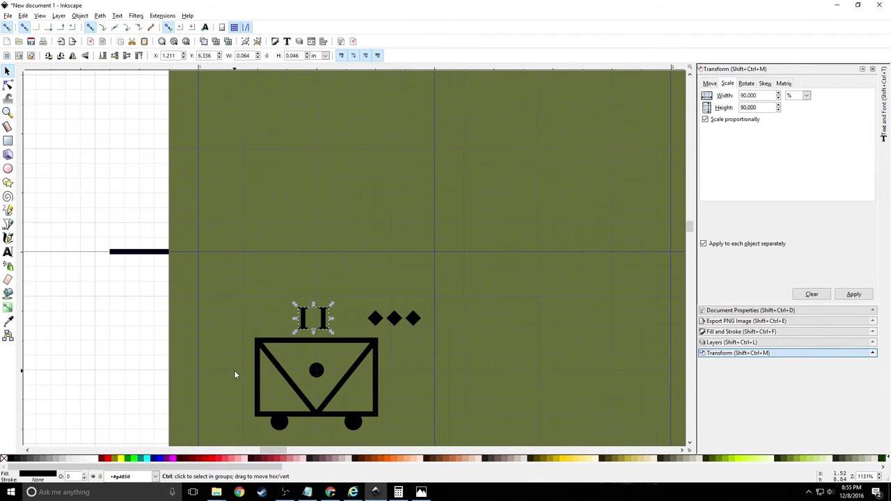
scroll(268, 449, left, 3)
mouse_move(268, 450)
mouse_down()
mouse_move(240, 454)
mouse_move(264, 456)
mouse_move(283, 412)
mouse_up()
scroll(383, 330, up, 3)
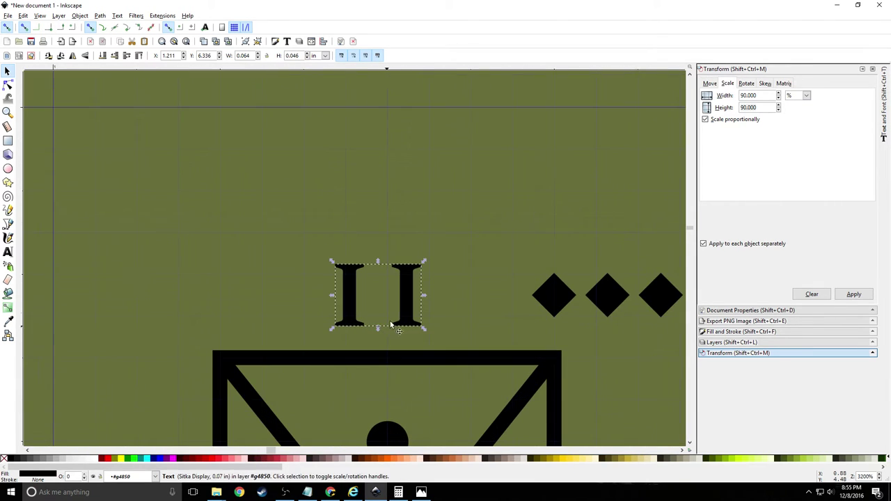
drag(409, 310, 412, 309)
drag(413, 311, 417, 307)
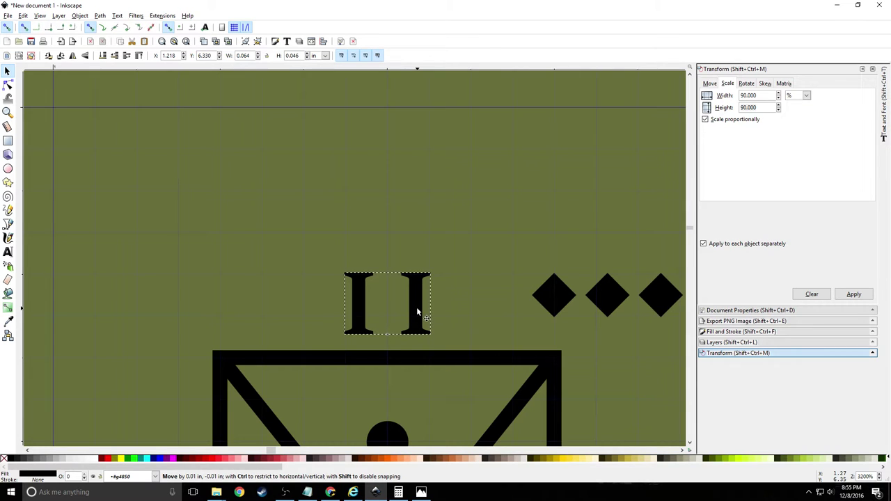
click(286, 288)
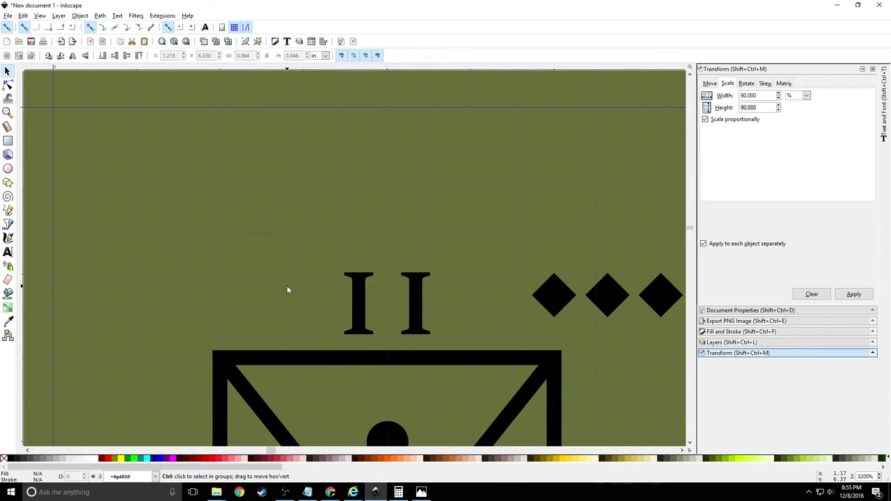
scroll(287, 290, down, 4)
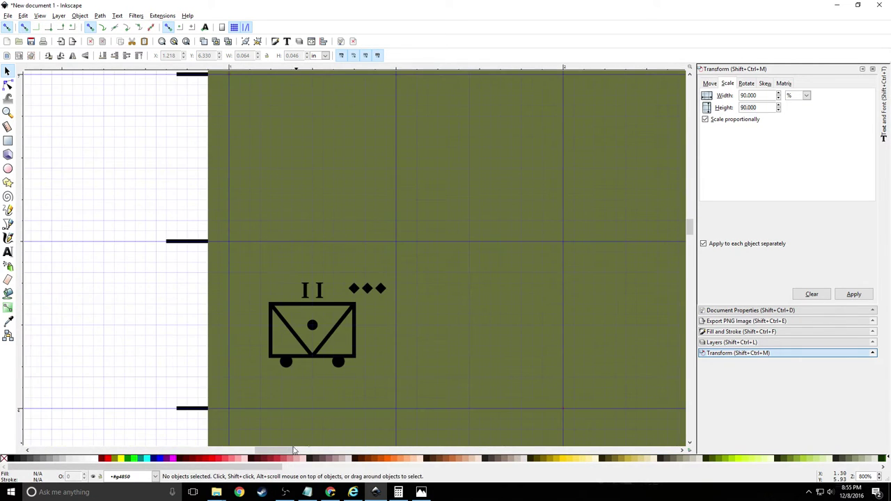
Activate the Text tool and switch to the CS1A.jpg reference in Photos to examine the counter lettering
click(8, 252)
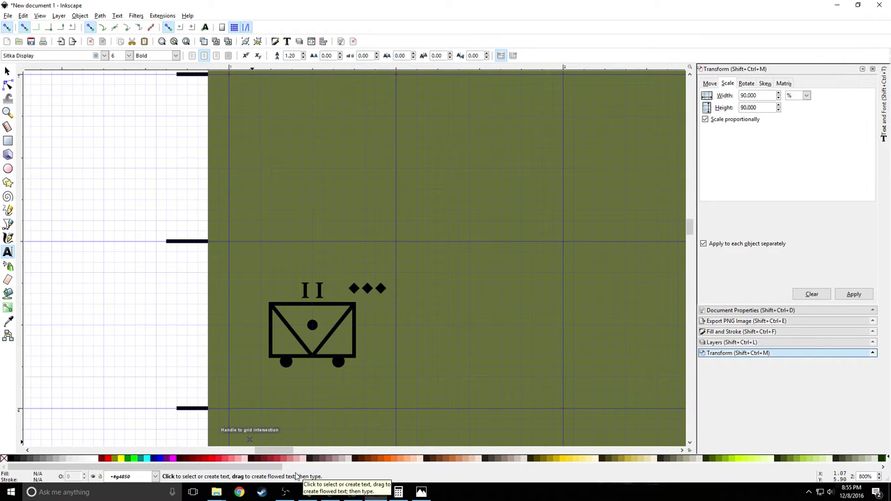
drag(286, 453, 269, 450)
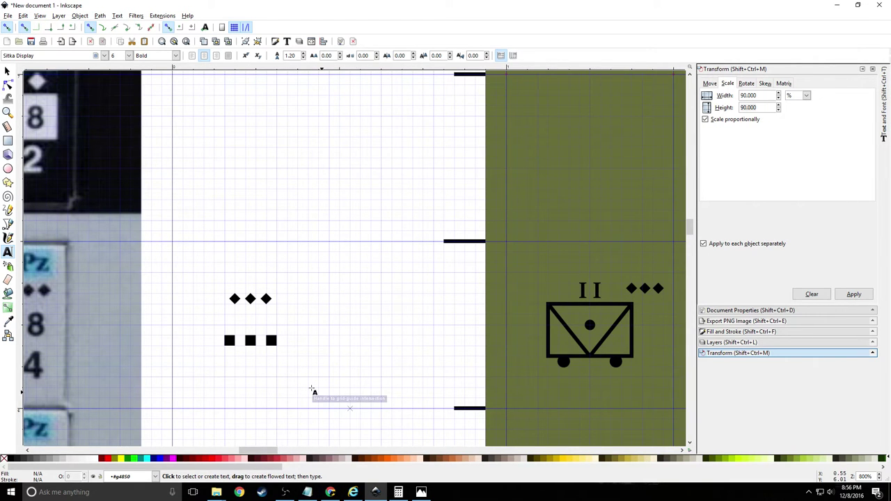
click(422, 492)
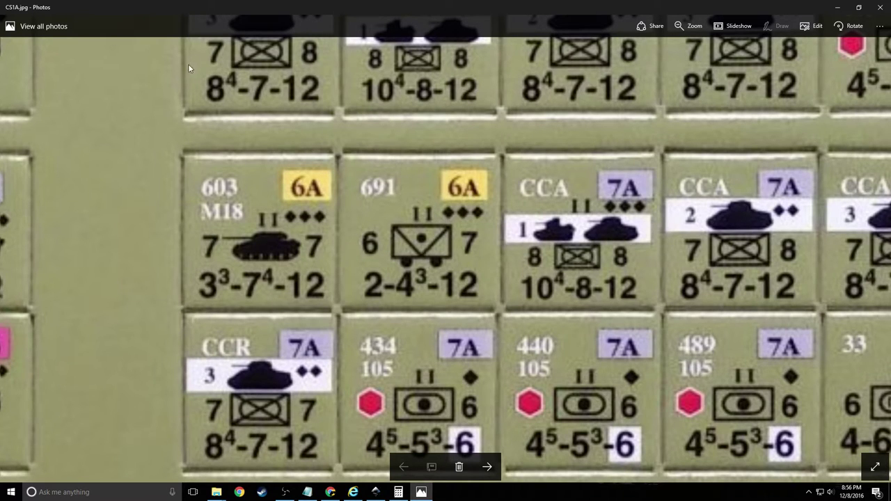
Switch to Inkscape, unlock the References layer and move the existing countersheet image up, flush against the page's left edge
click(375, 492)
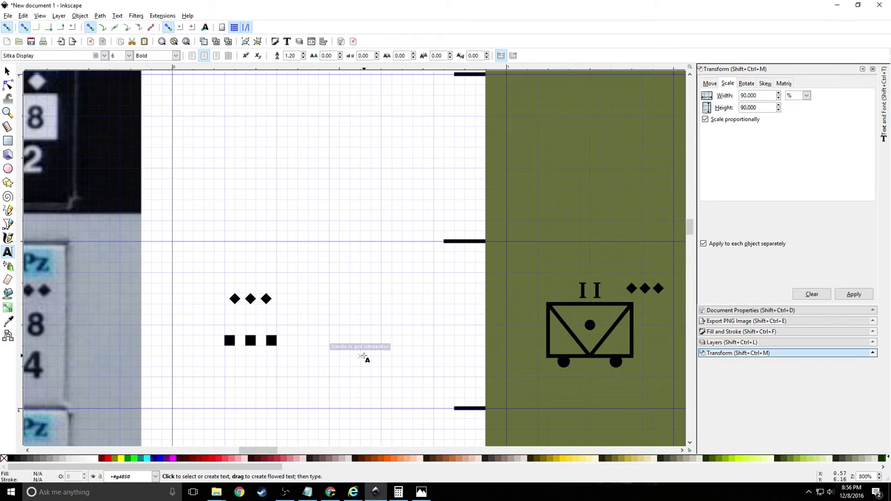
key(4)
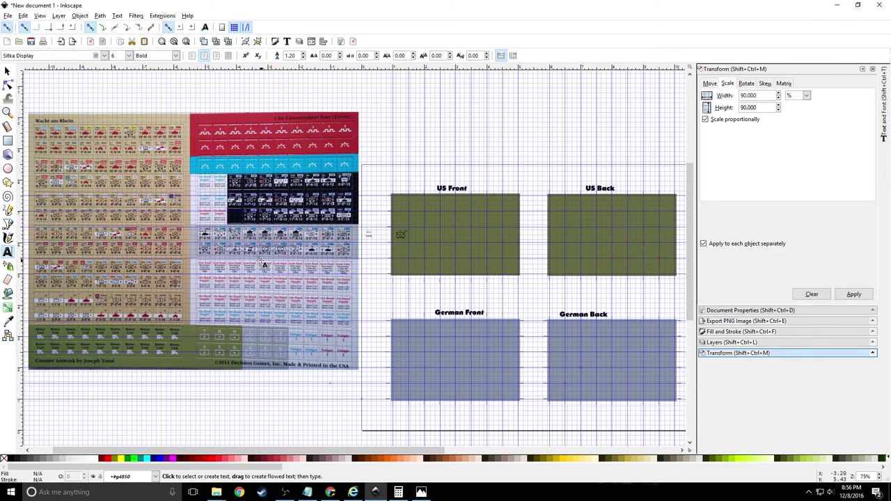
click(742, 342)
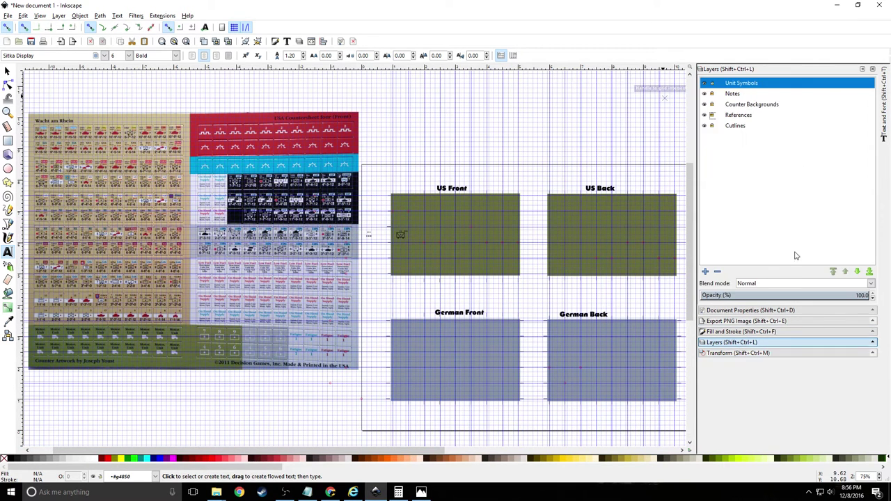
click(712, 115)
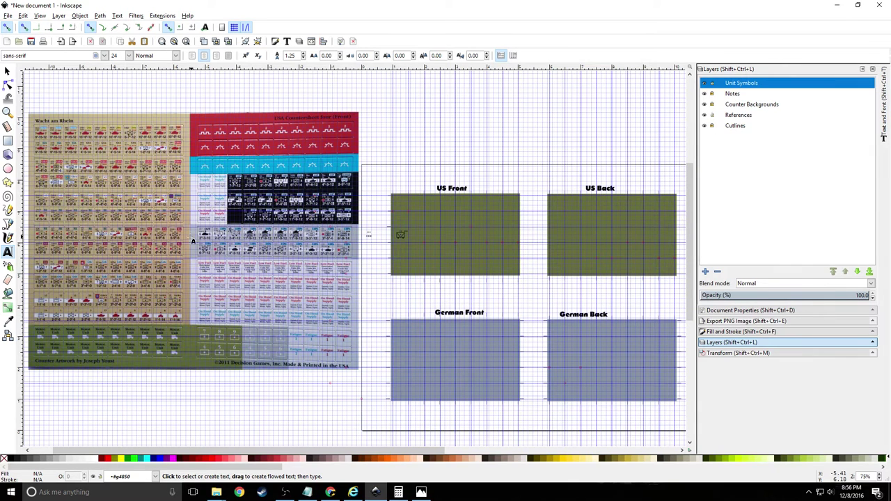
click(7, 71)
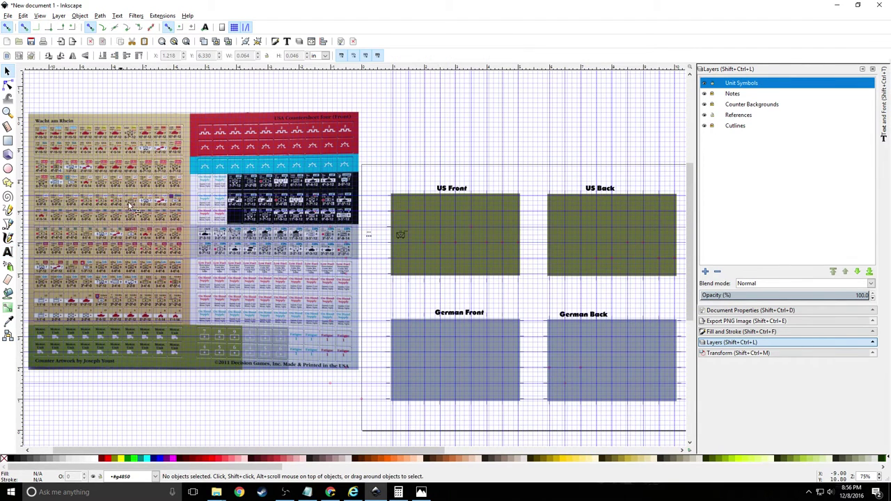
drag(187, 229, 190, 146)
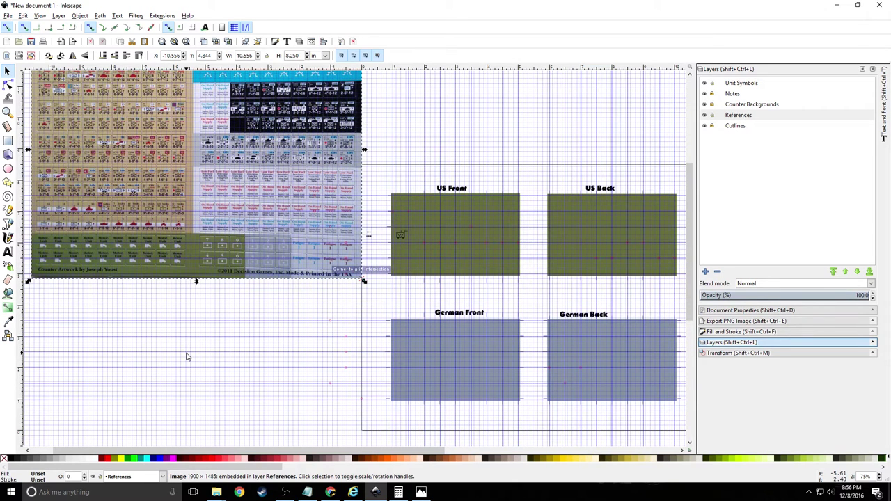
Import CS1A.jpg into the References layer and scale it proportionally to 40%
key(ctrl+i)
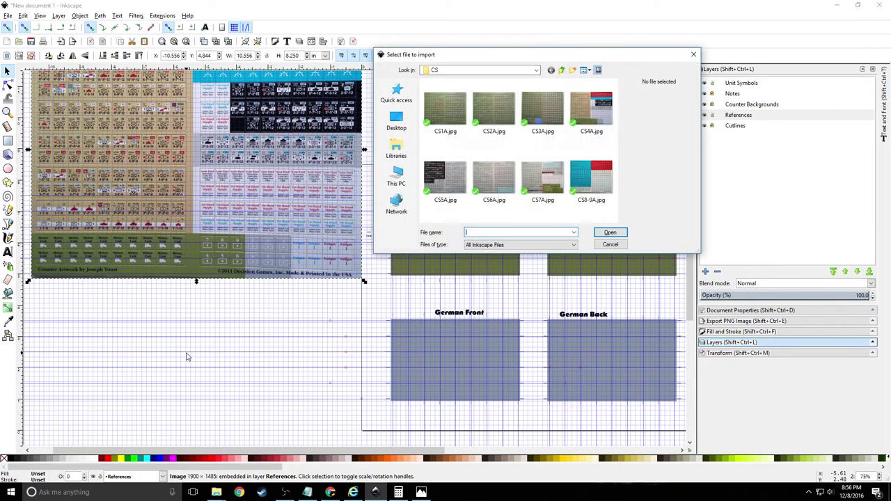
double_click(453, 119)
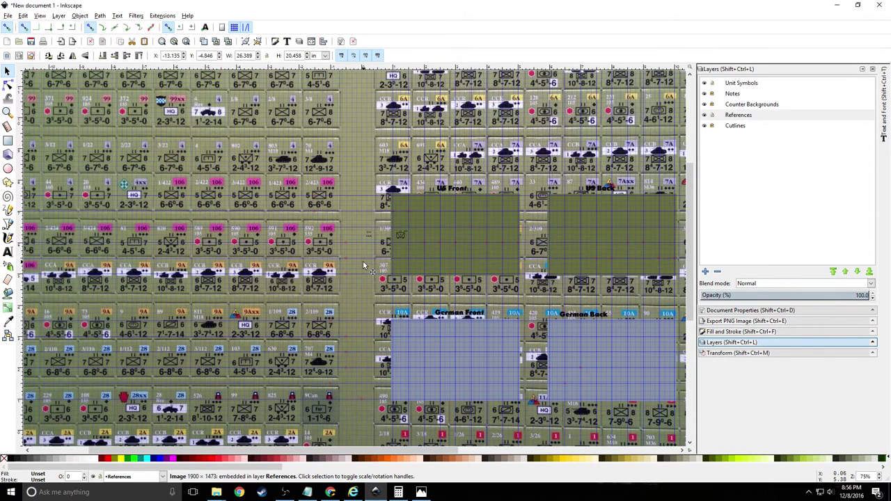
click(737, 353)
triple_click(765, 94)
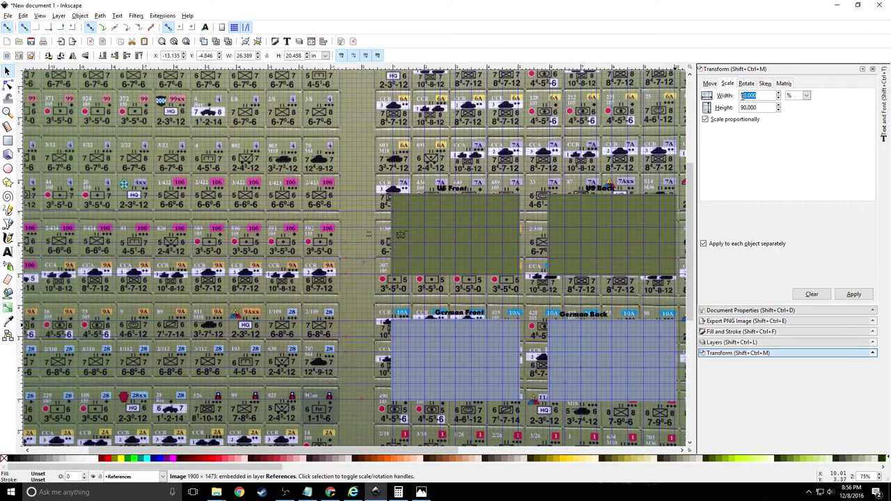
text(40)
key(Tab)
key(Tab)
click(853, 294)
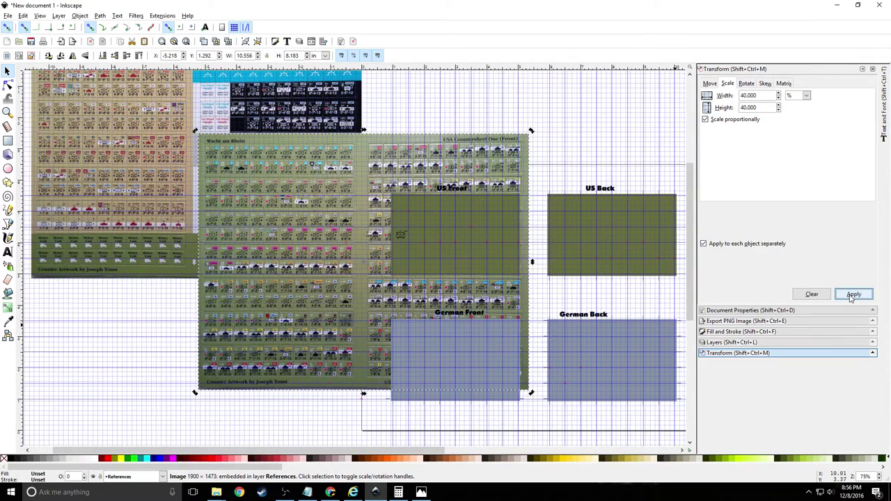
Move the green countersheet image directly below the other reference sheet, beside the page, and lock the References layer
drag(360, 268, 192, 417)
scroll(212, 337, down, 2)
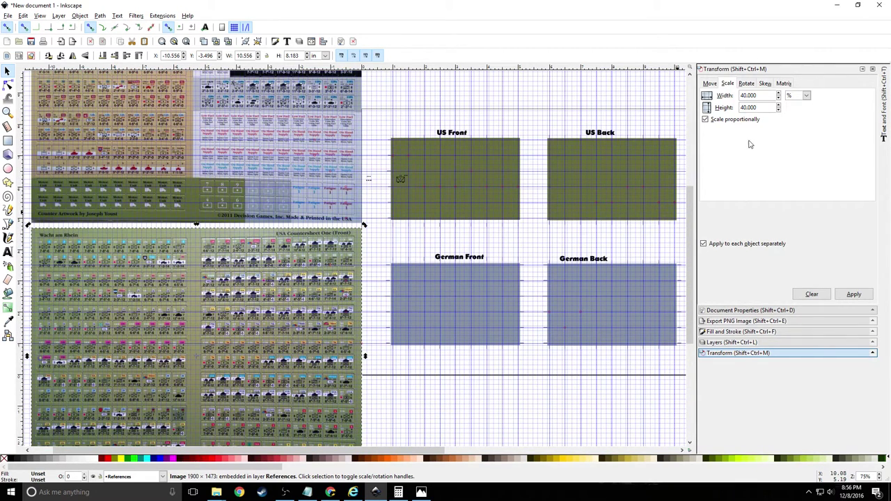
click(745, 345)
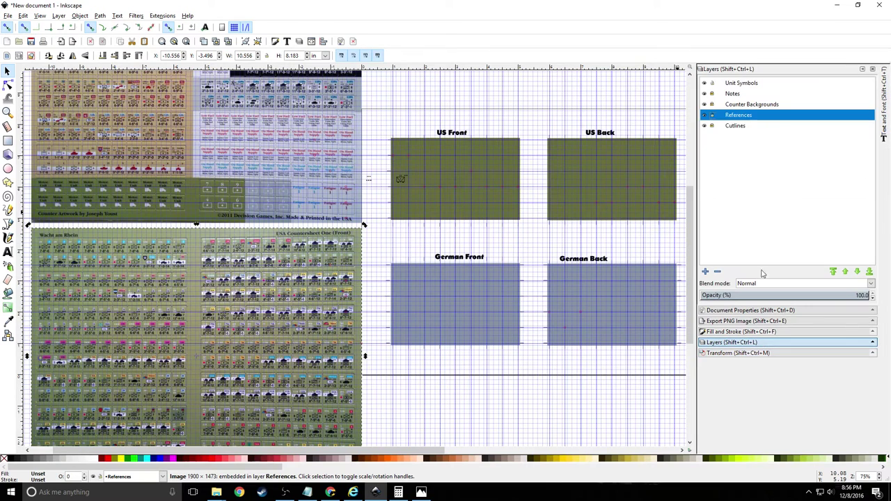
click(712, 115)
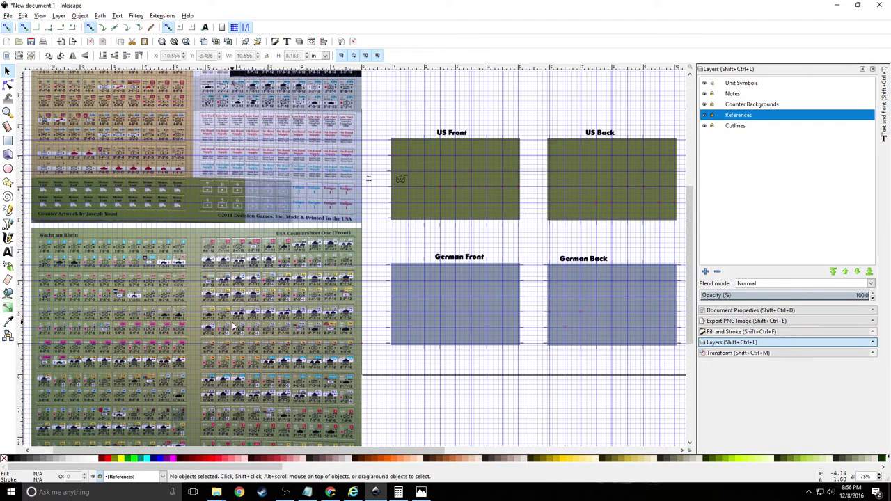
Switch to the CS folder in File Explorer and open CS1A.jpg with GNU Image Manipulation Program
click(216, 492)
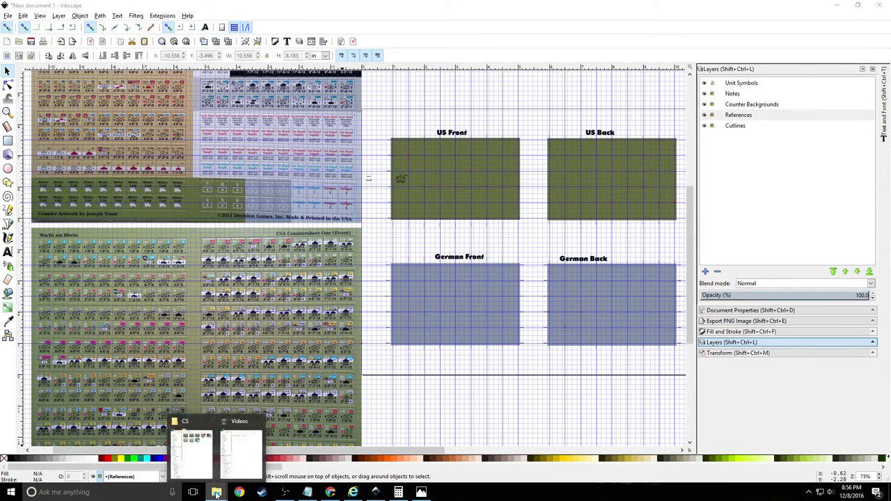
click(201, 471)
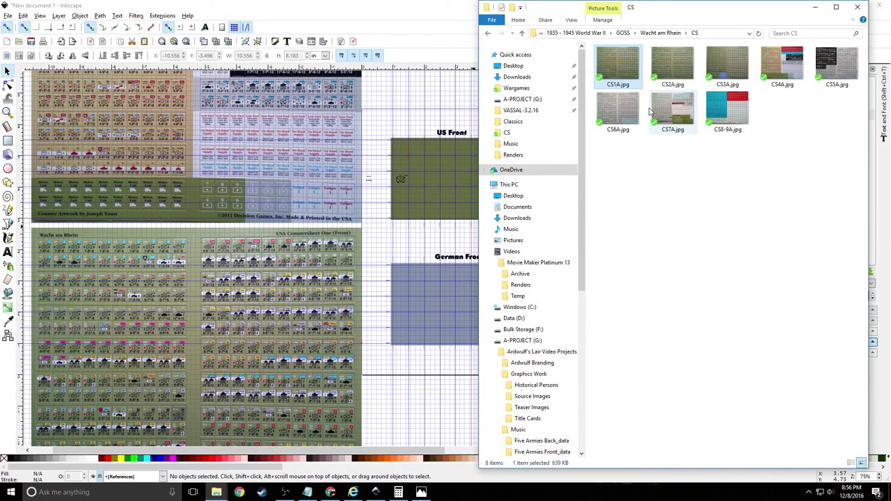
right_click(630, 71)
click(617, 157)
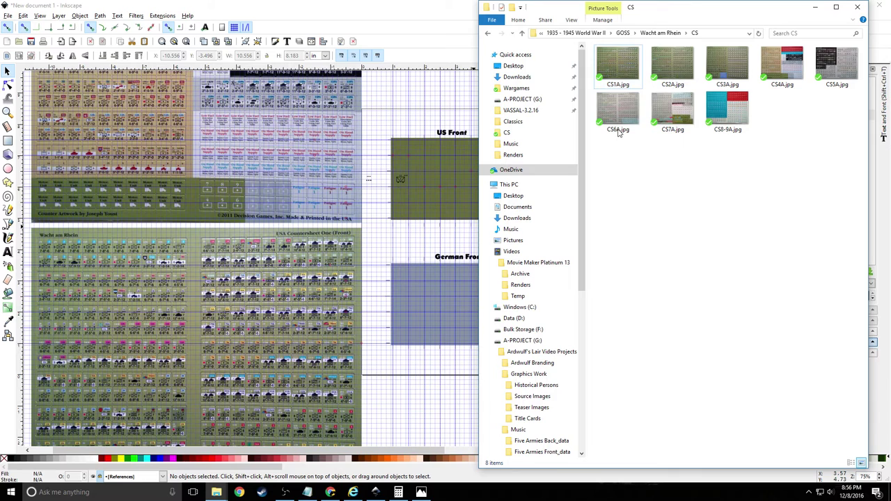
click(623, 71)
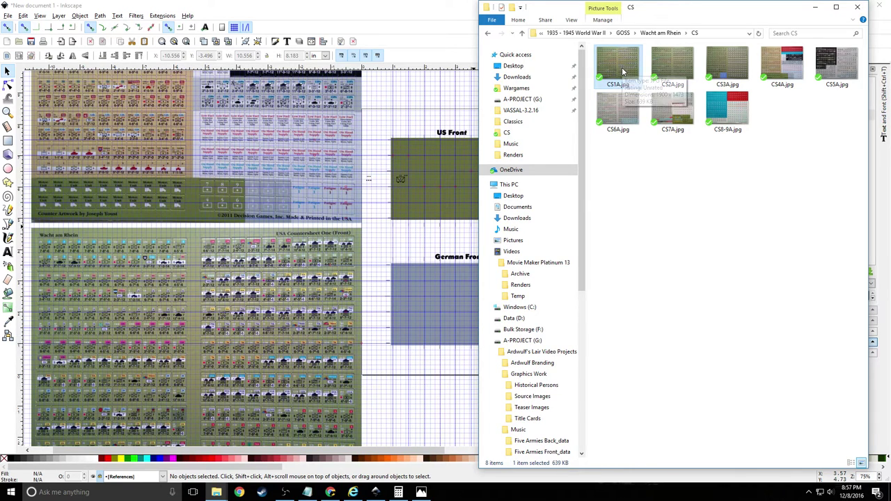
right_click(623, 71)
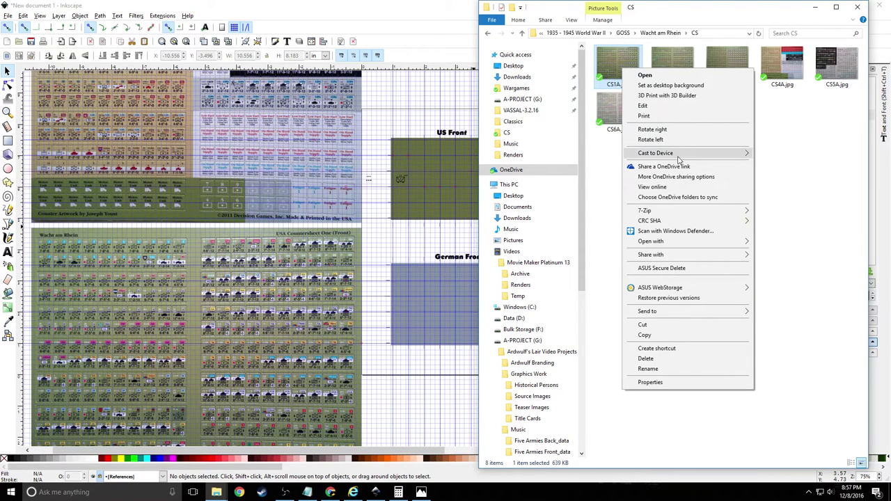
mouse_move(674, 245)
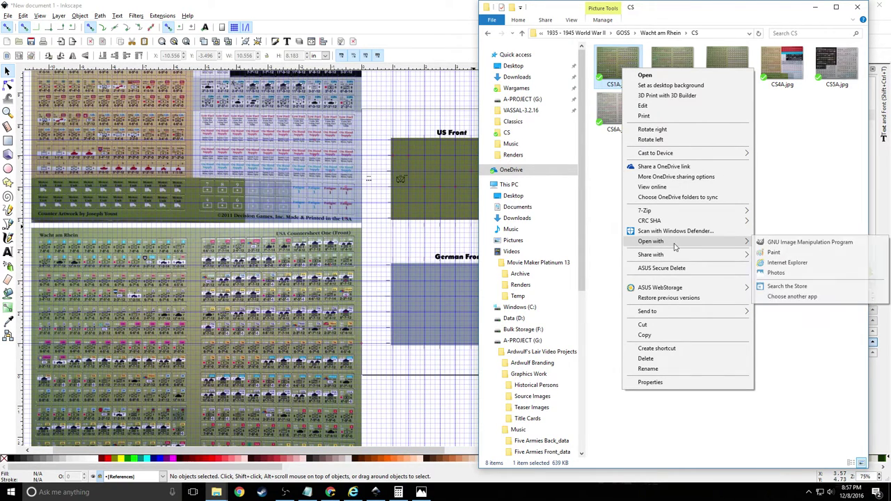
click(765, 245)
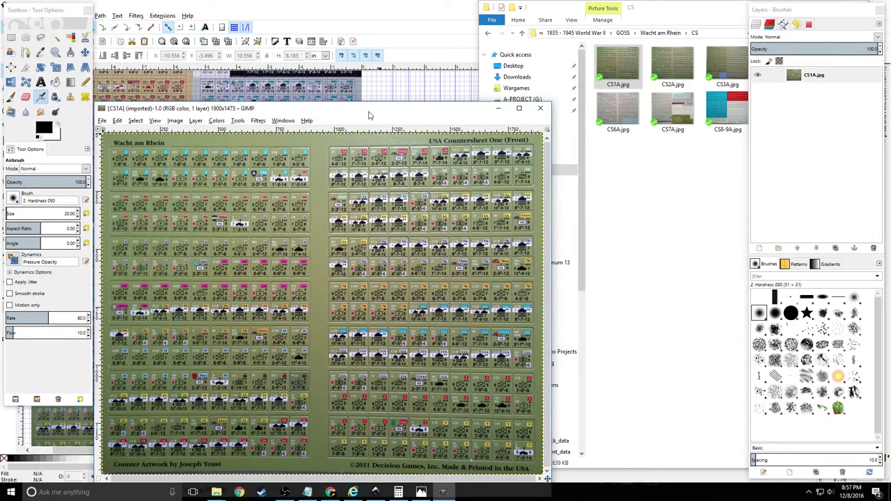
Activate Rectangle Select, move the image window clear of the toolbox and show only the GIMP windows over the desktop
drag(369, 114, 355, 31)
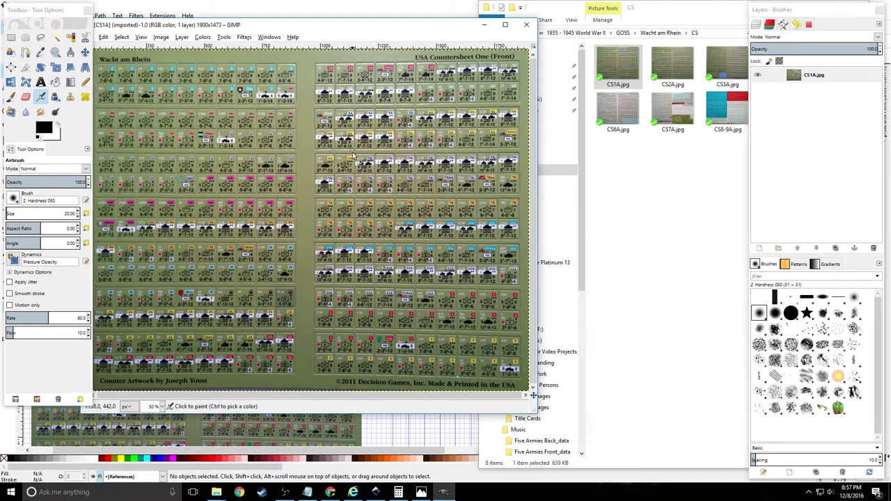
click(11, 41)
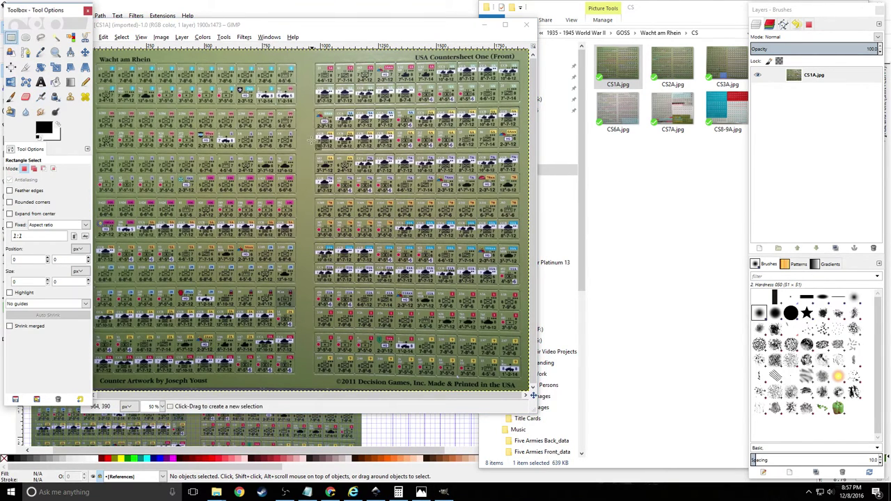
drag(295, 27, 351, 32)
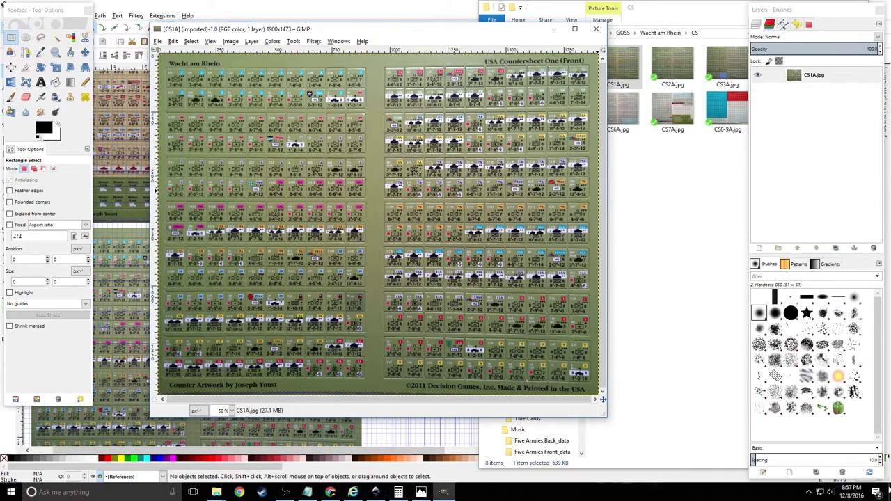
click(888, 491)
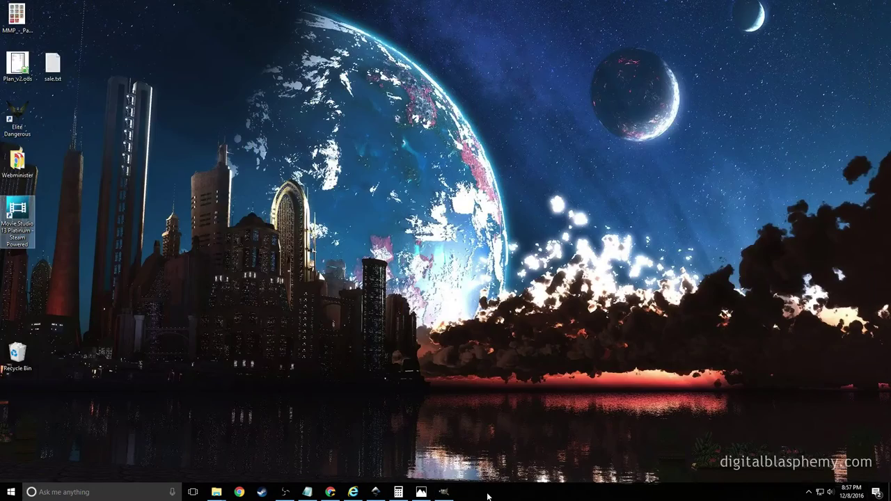
click(443, 492)
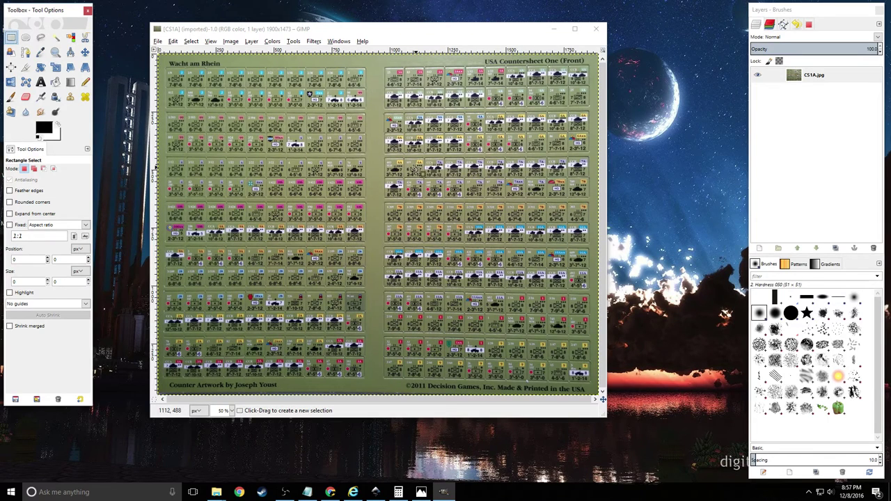
Select the 691 counter tightly with a rectangle about 91 × 87 px and crop the image to that selection
scroll(423, 172, up, 5)
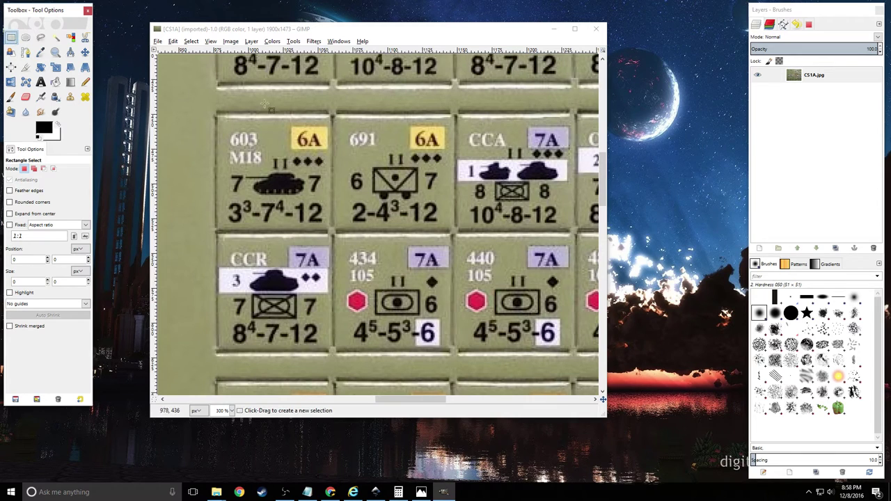
drag(326, 106, 466, 244)
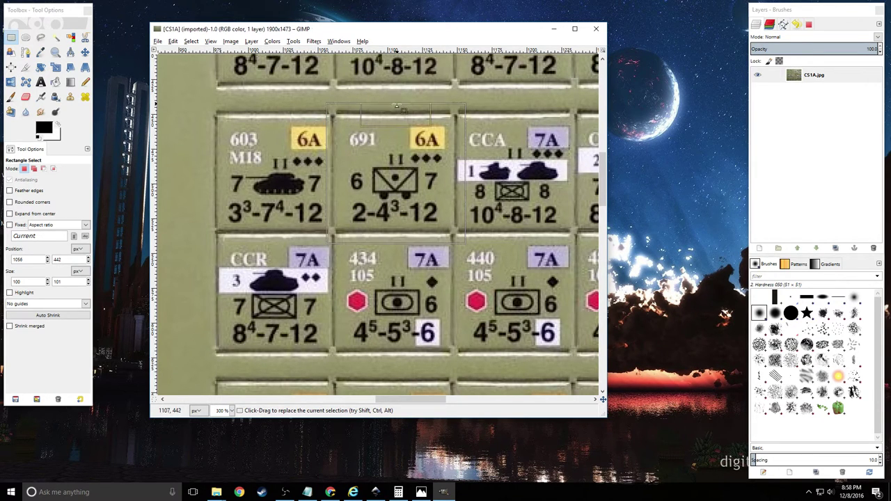
drag(404, 109, 403, 117)
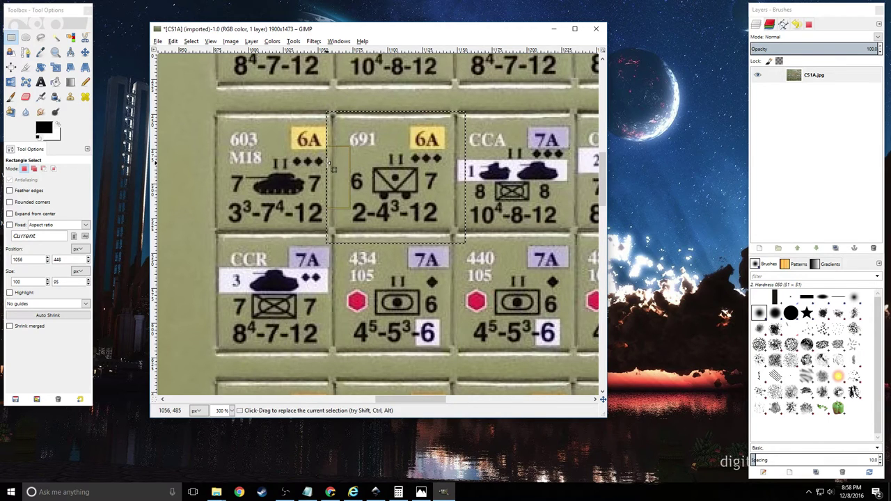
drag(330, 169, 337, 169)
key(Return)
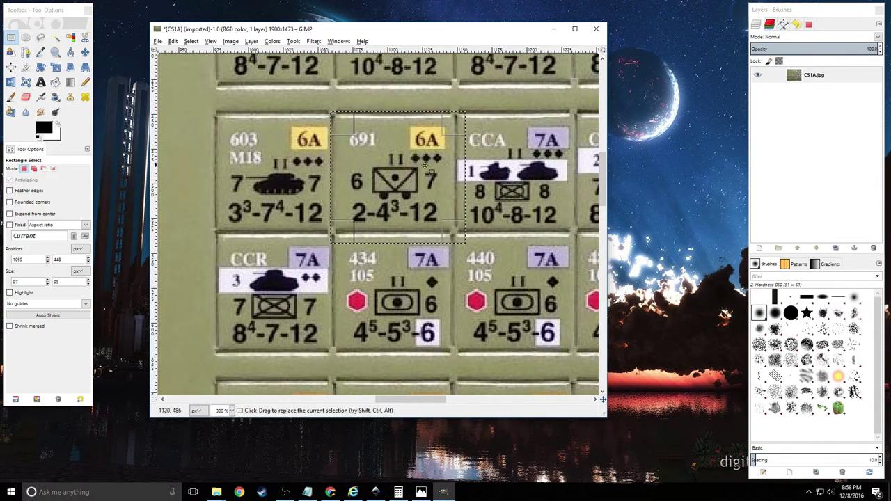
key(ctrl+z)
drag(462, 169, 458, 169)
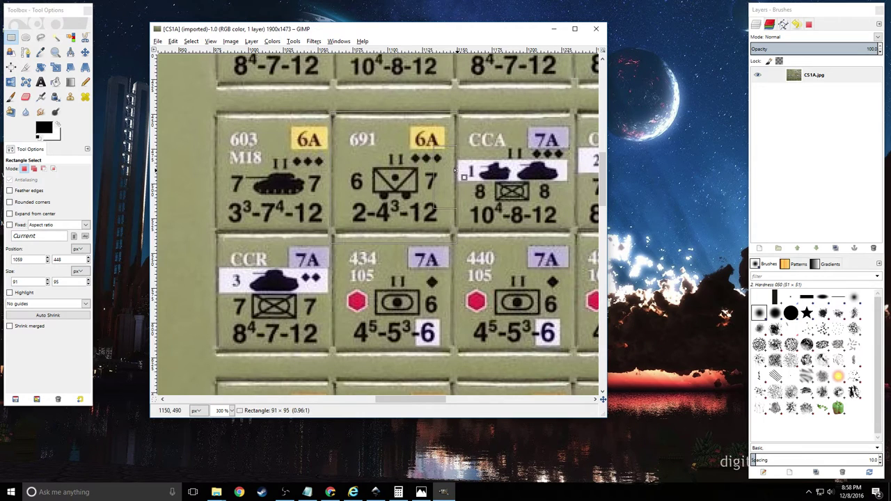
key(Return)
key(ctrl+z)
drag(401, 241, 408, 230)
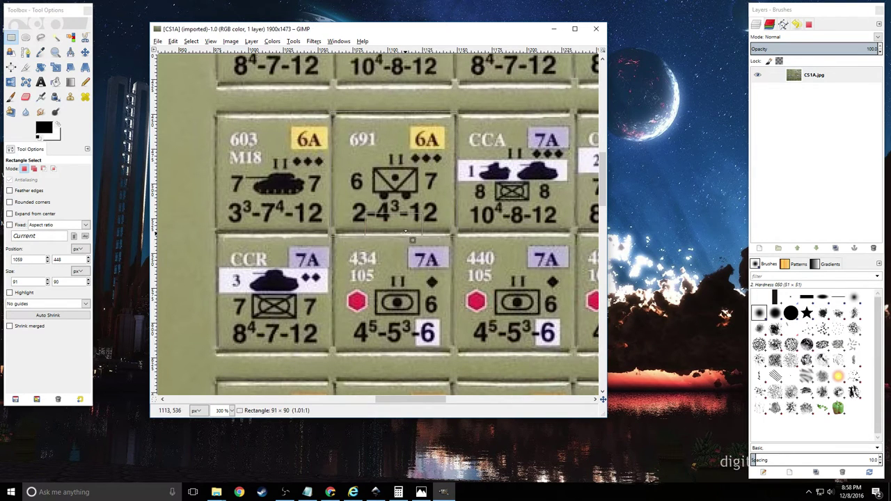
key(Return)
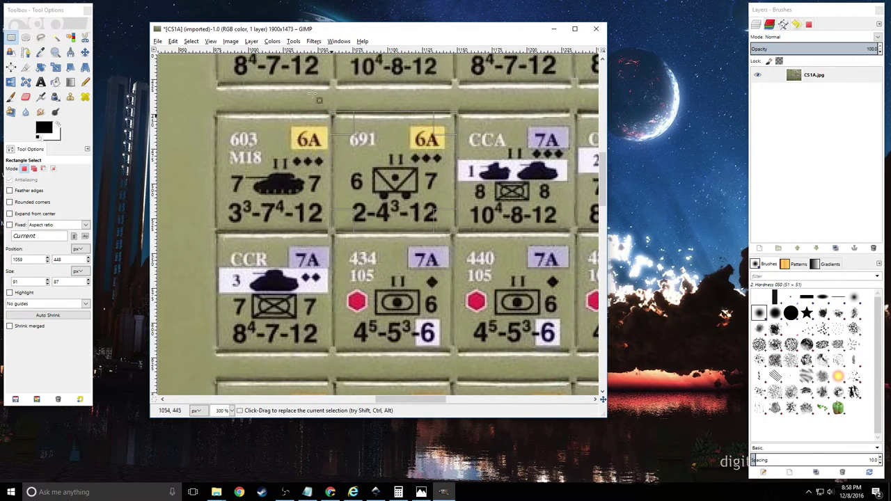
click(232, 41)
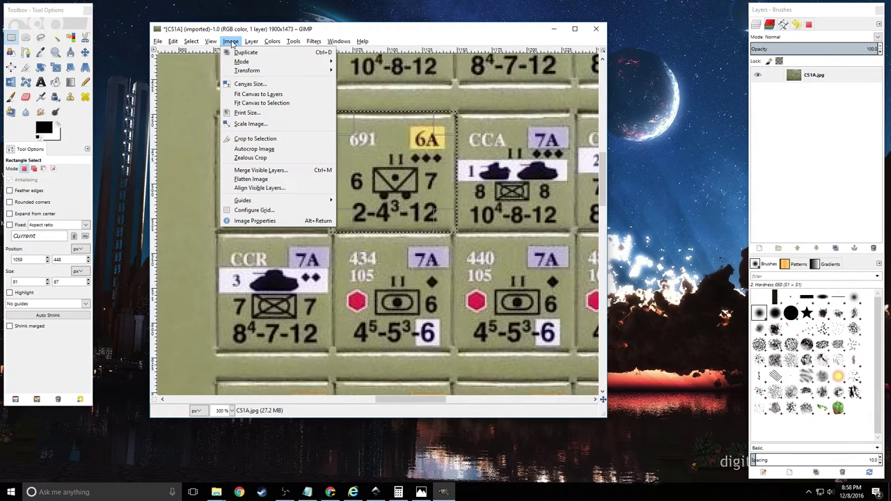
click(251, 140)
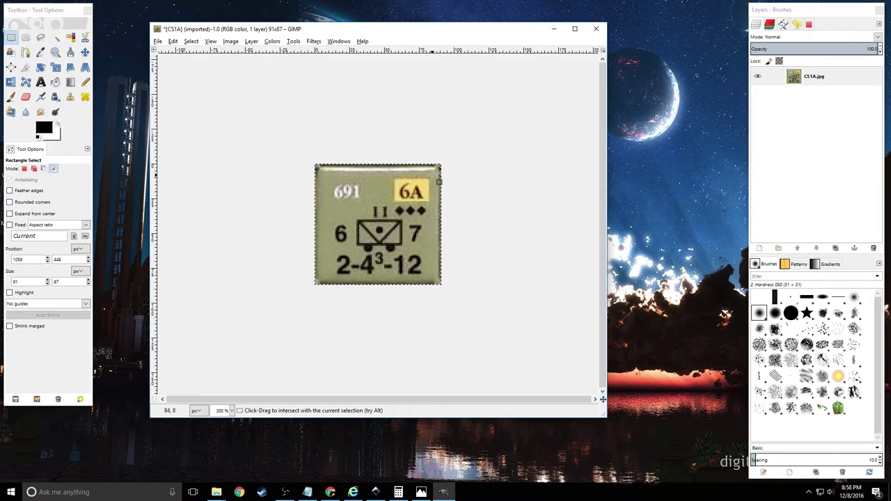
Start exporting the cropped counter as a JPG in the CS folder, with a file name beginning "Missing Coun"
key(ctrl+shift+e)
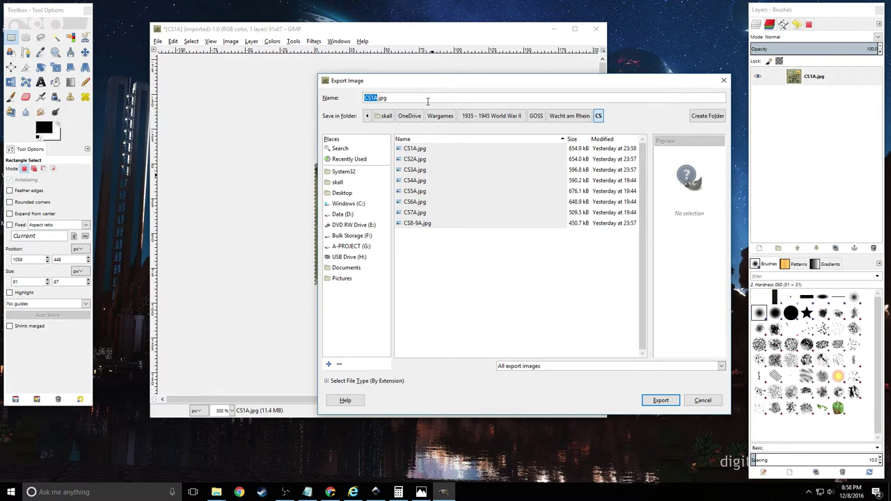
text(Missing Coun)
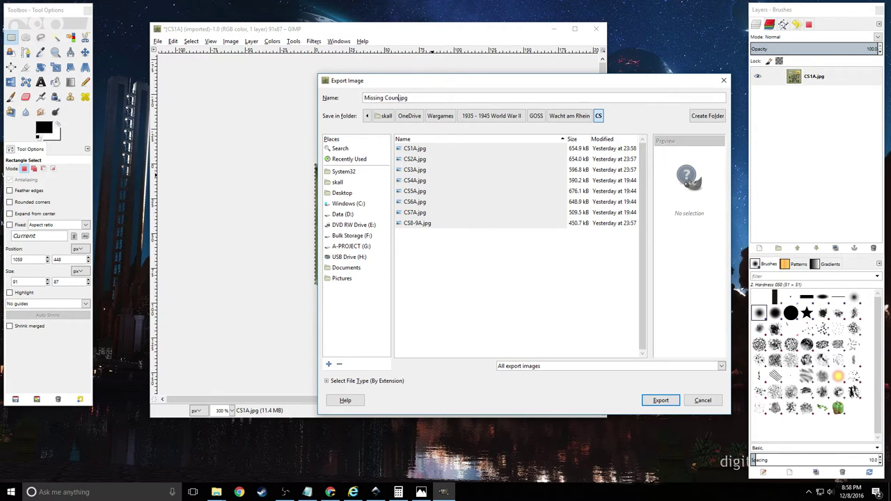
Export the cropped counter image to the CS folder as Missing Counter 1.jpg with JPEG quality 90
text(ter 1)
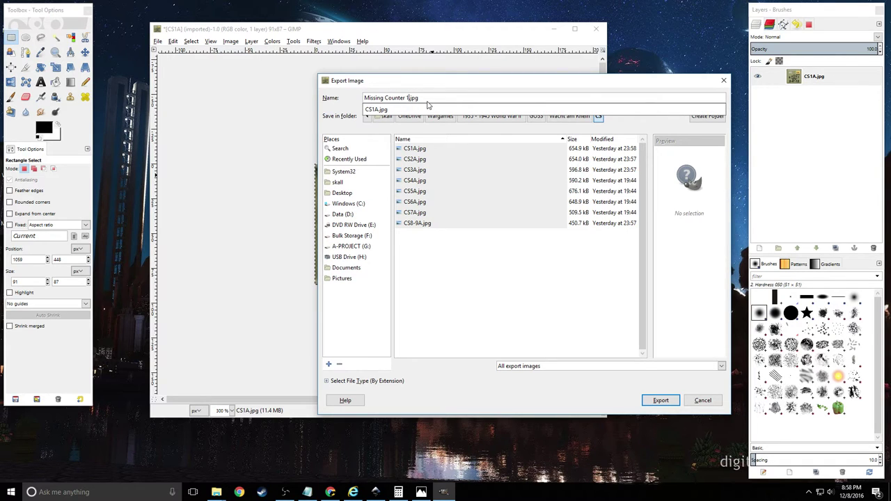
click(661, 402)
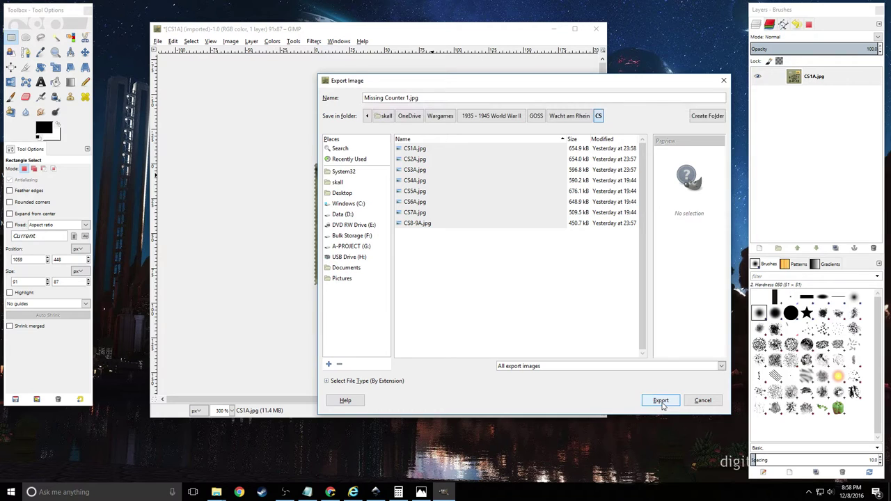
click(665, 406)
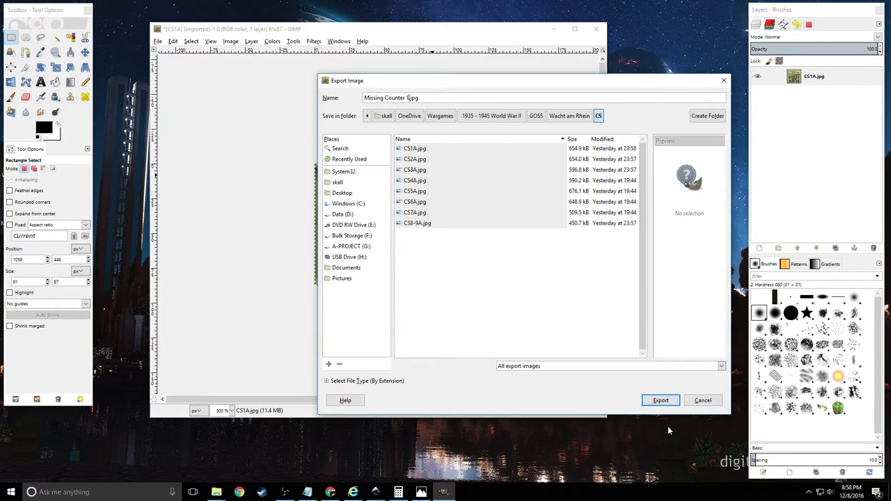
click(664, 402)
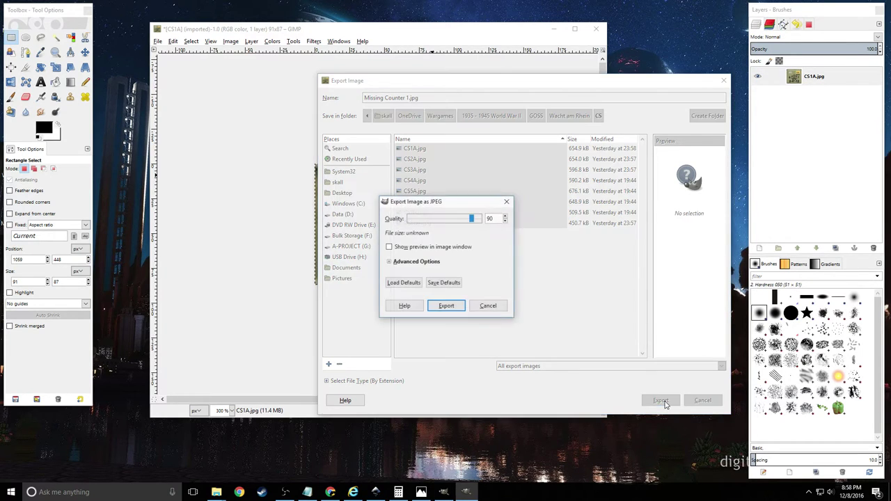
click(446, 307)
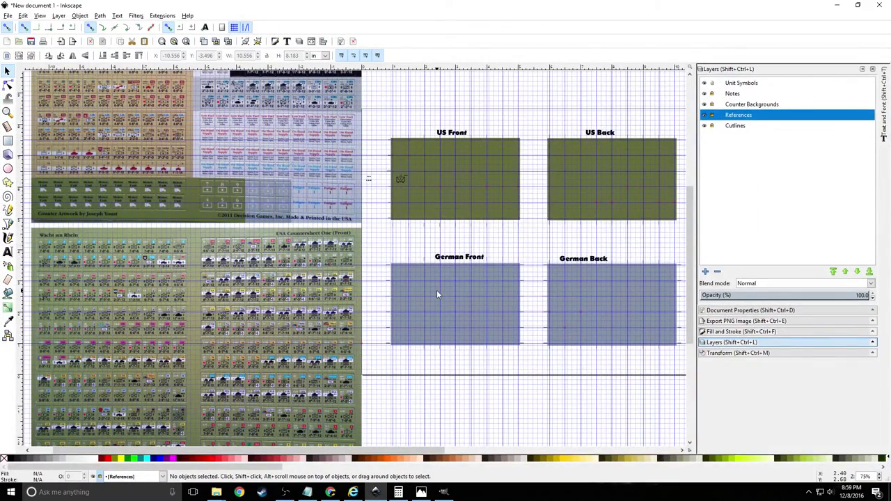
Import Missing Counter 1.jpg from the CS folder into the Inkscape counter sheet document
key(ctrl+i)
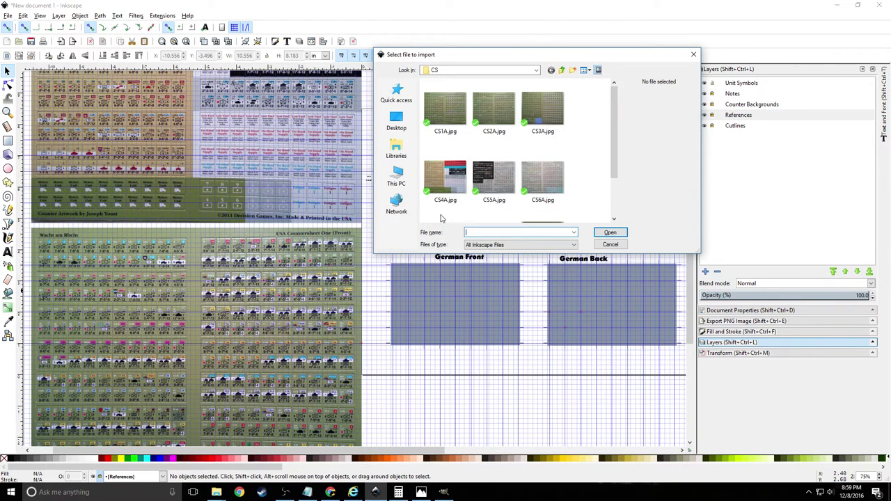
scroll(488, 181, down, 2)
double_click(541, 185)
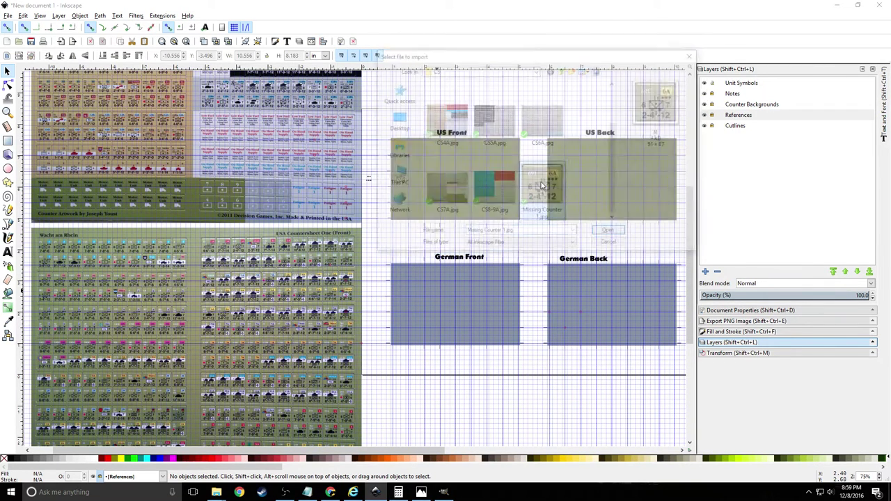
Unlock the References layer and move the imported counter image above the US Front heading
drag(536, 178, 476, 132)
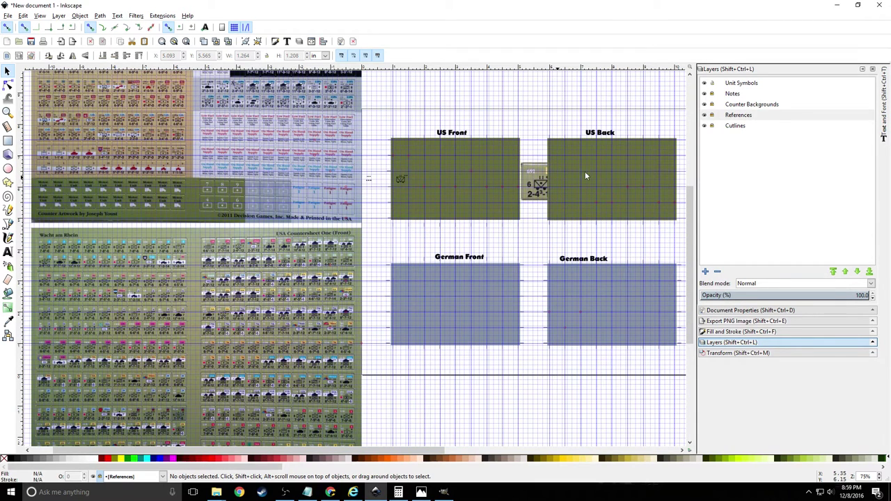
click(711, 117)
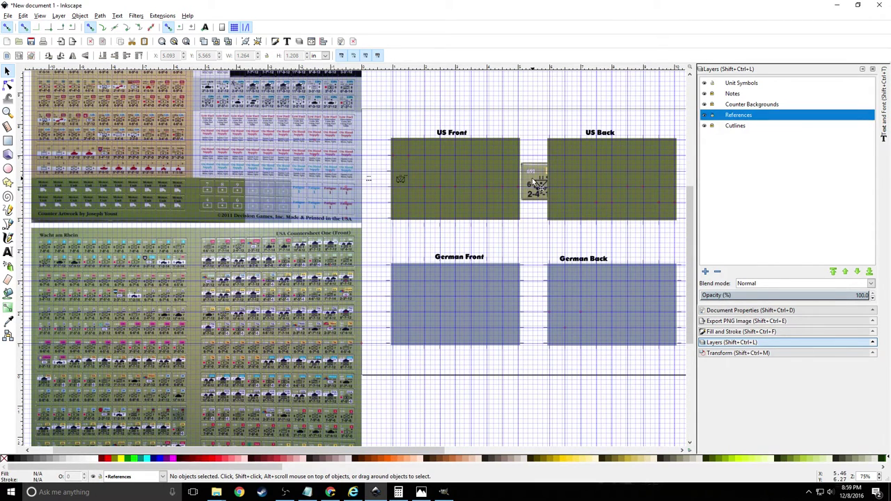
drag(536, 185, 480, 106)
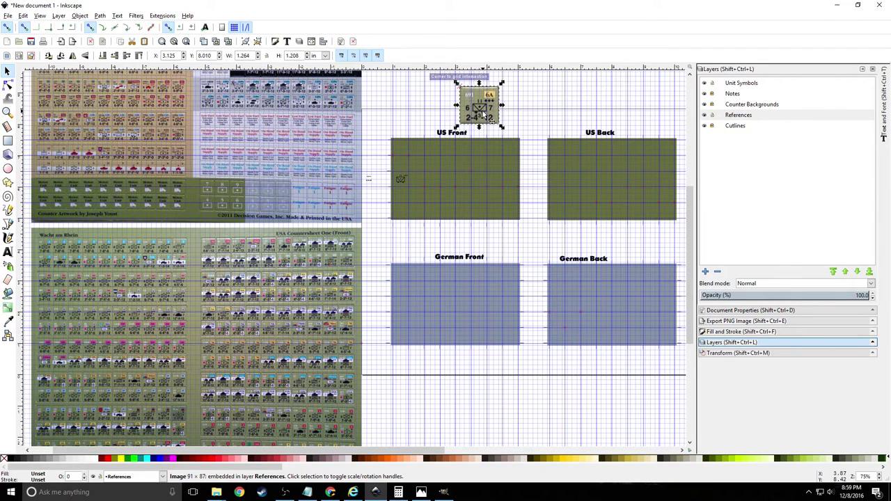
Scale the counter image above the US Front heading proportionally to 40%
click(714, 117)
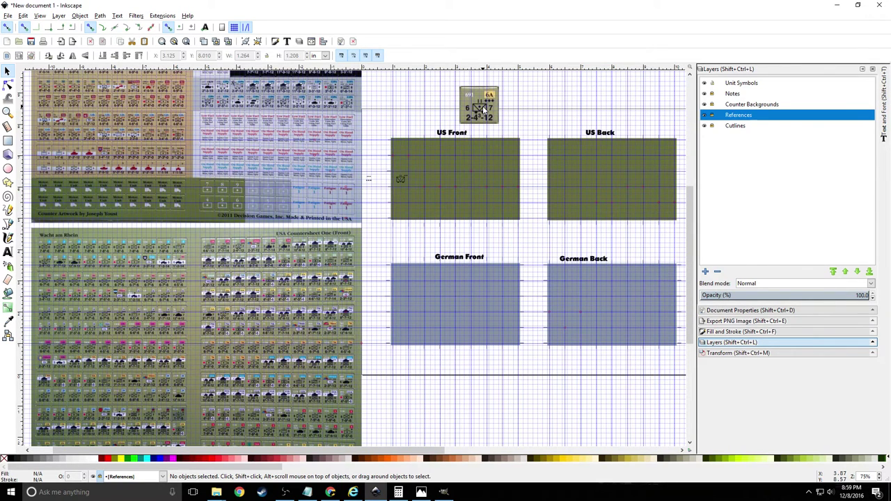
click(711, 115)
click(486, 105)
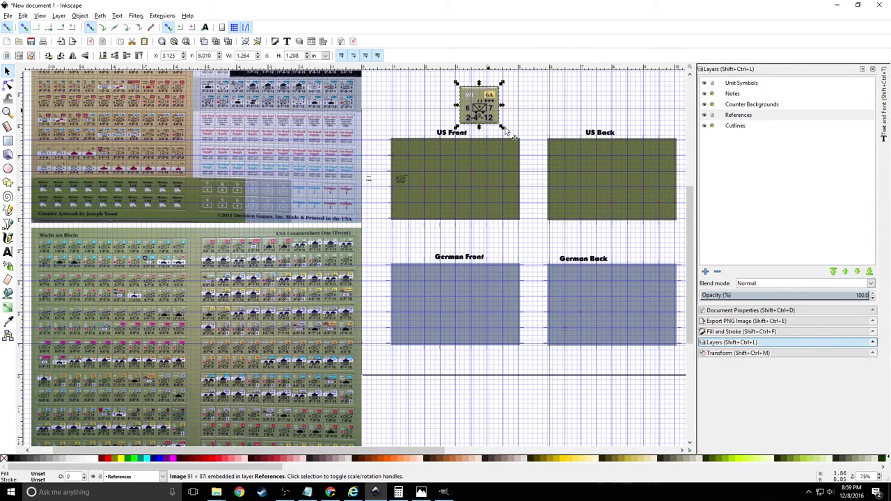
click(738, 353)
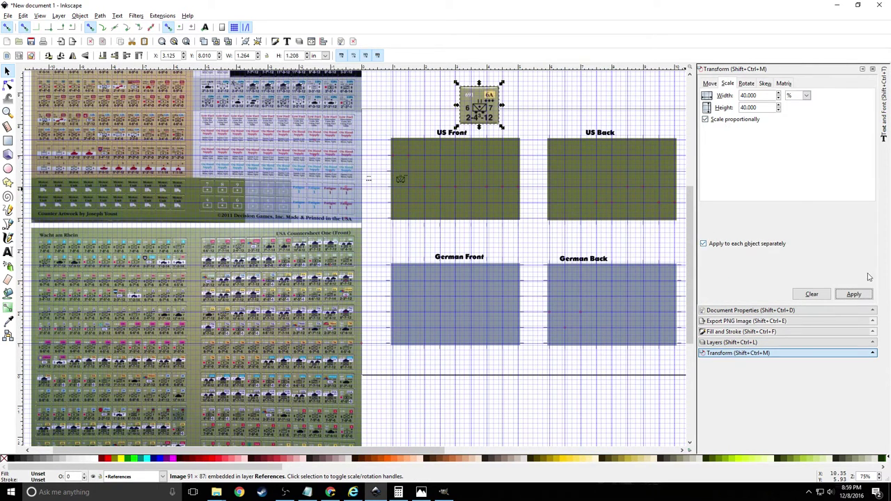
click(854, 293)
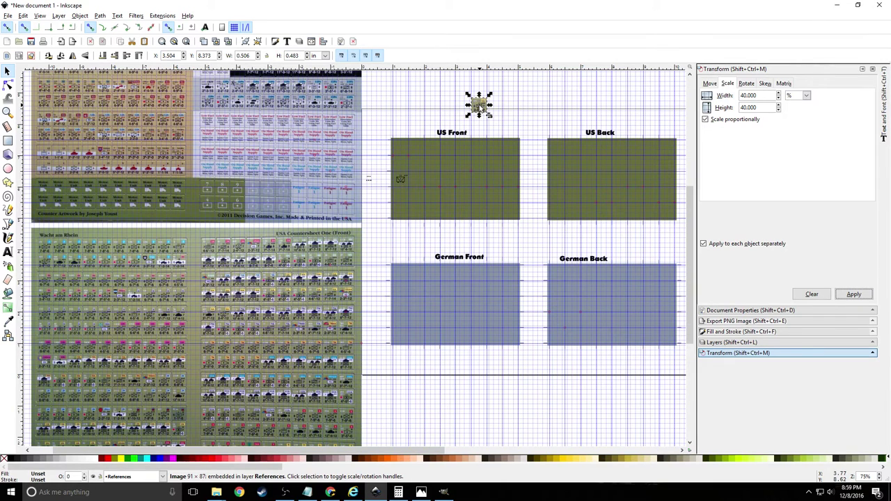
Move the counter image just outside the left edge of the US Front block and lock the References layer
drag(480, 108, 380, 178)
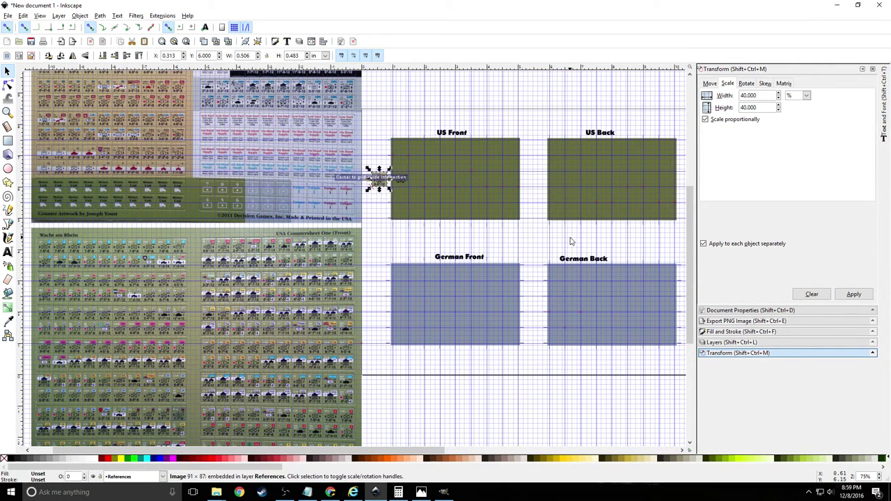
click(755, 341)
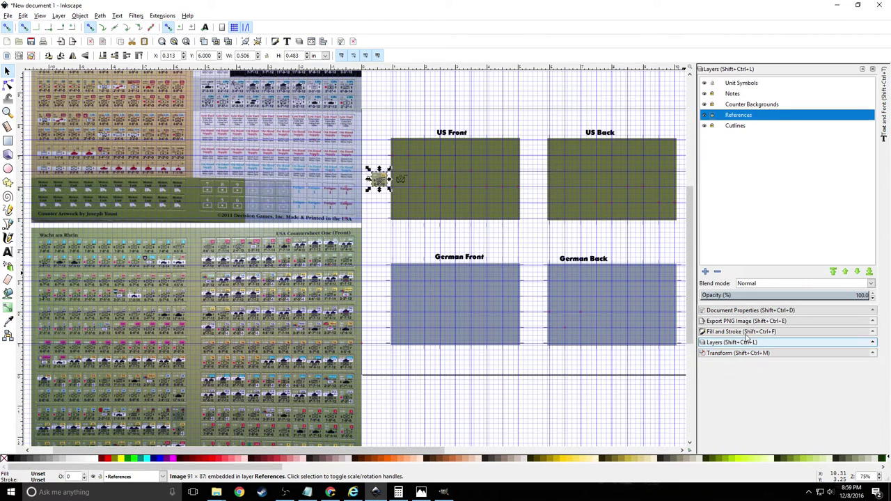
click(723, 117)
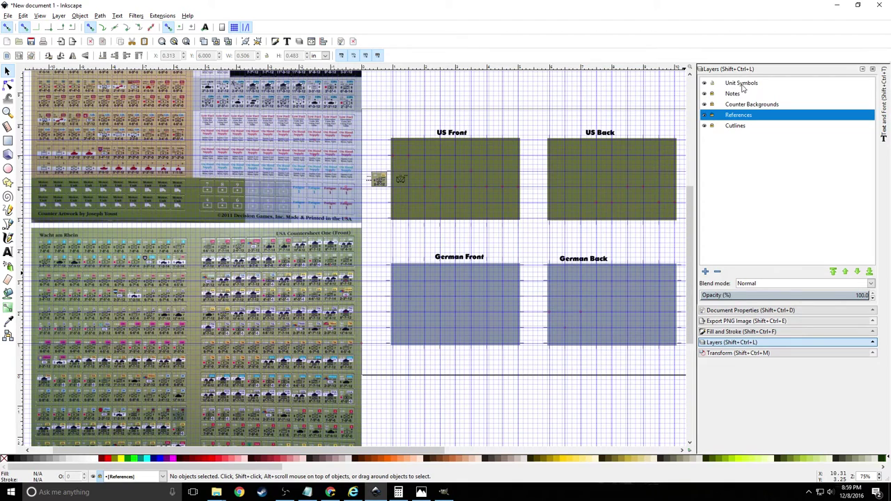
click(742, 83)
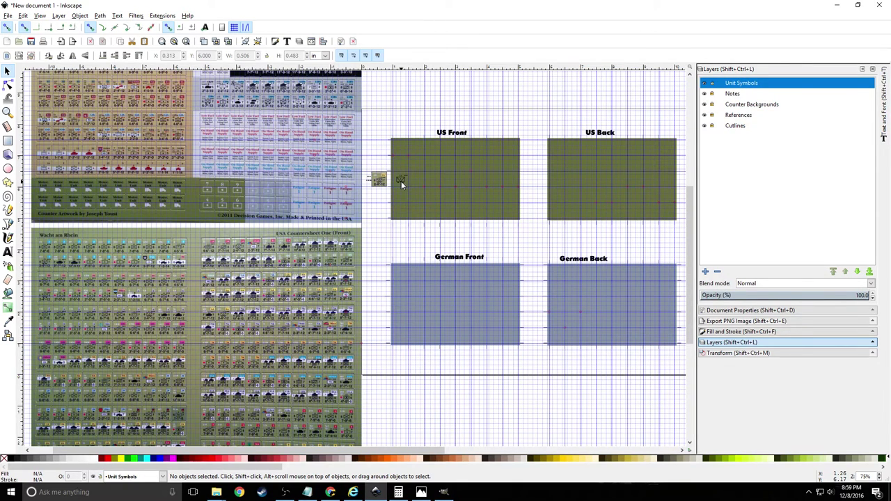
Scale the counter image on the References layer proportionally to 110% and realign it at X 0.281, Y 6.000 in
scroll(401, 181, up, 4)
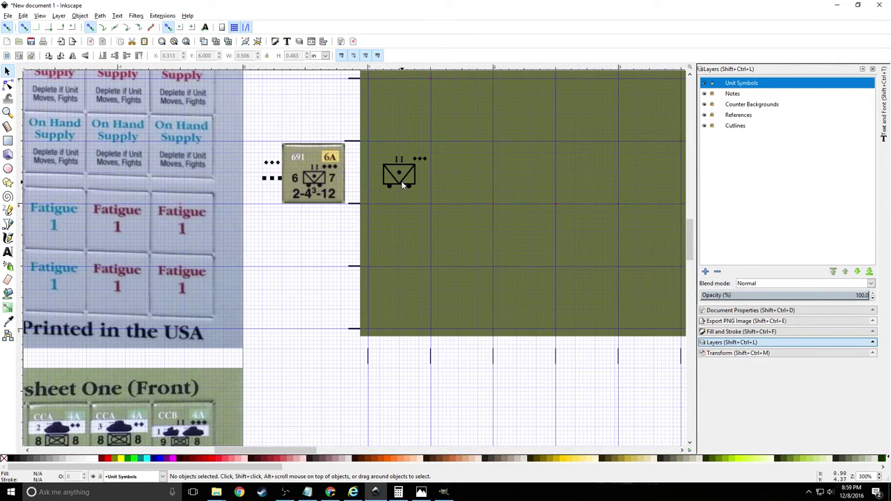
scroll(403, 186, up, 1)
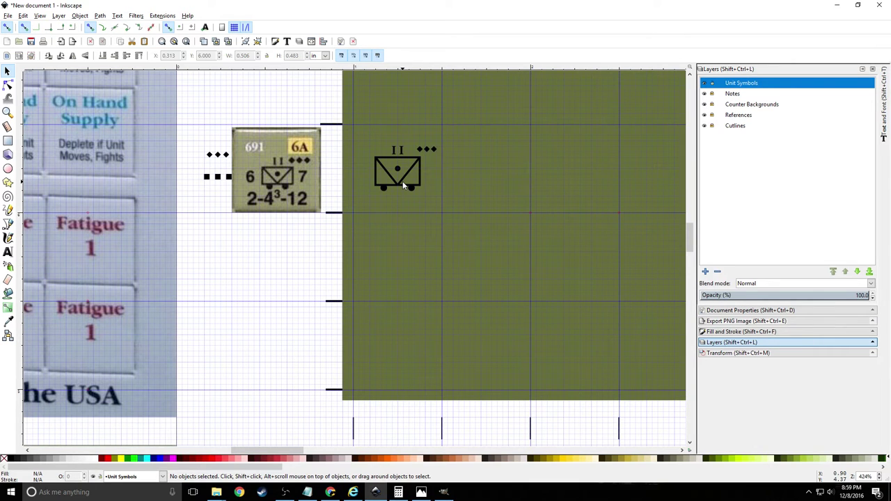
click(737, 116)
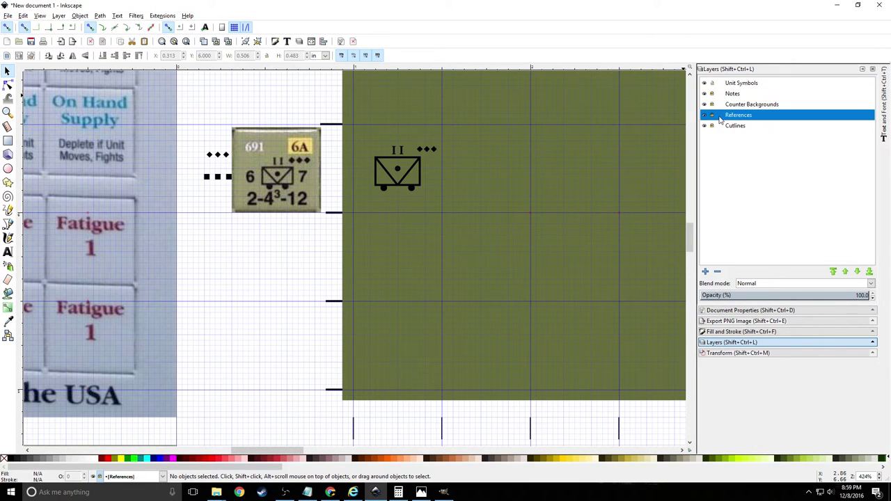
click(295, 161)
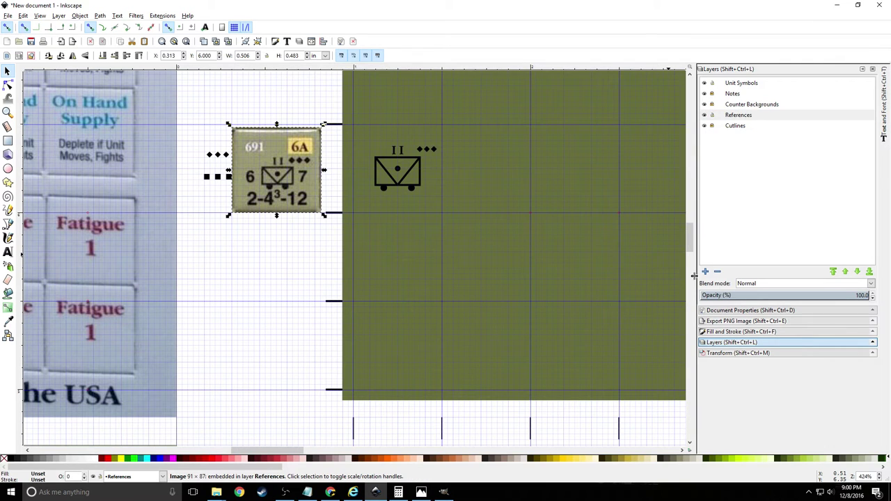
click(731, 354)
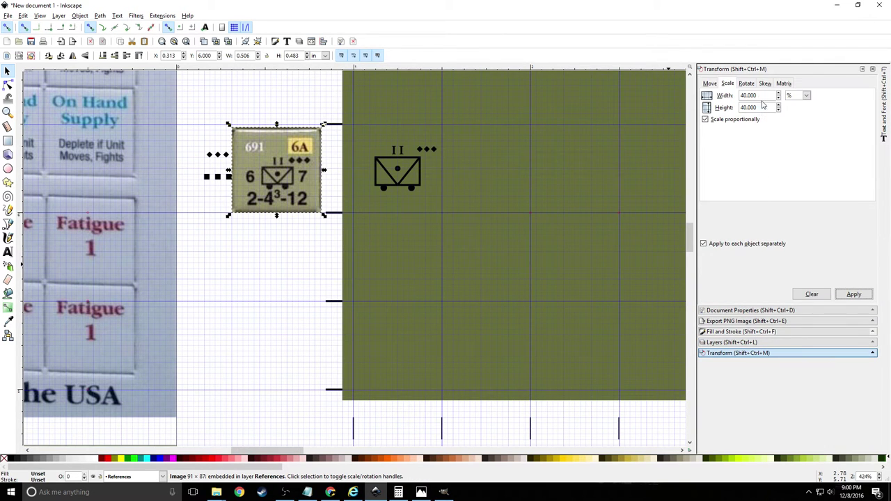
triple_click(738, 95)
text(1)
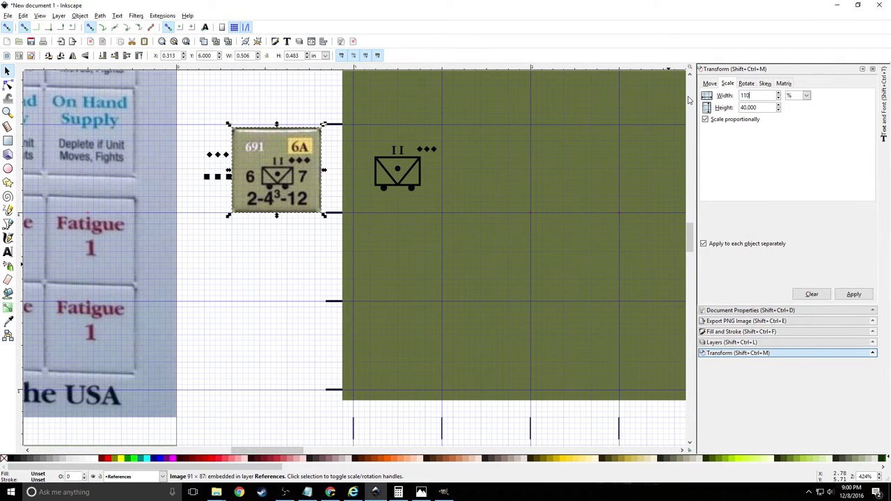
text(10)
click(854, 295)
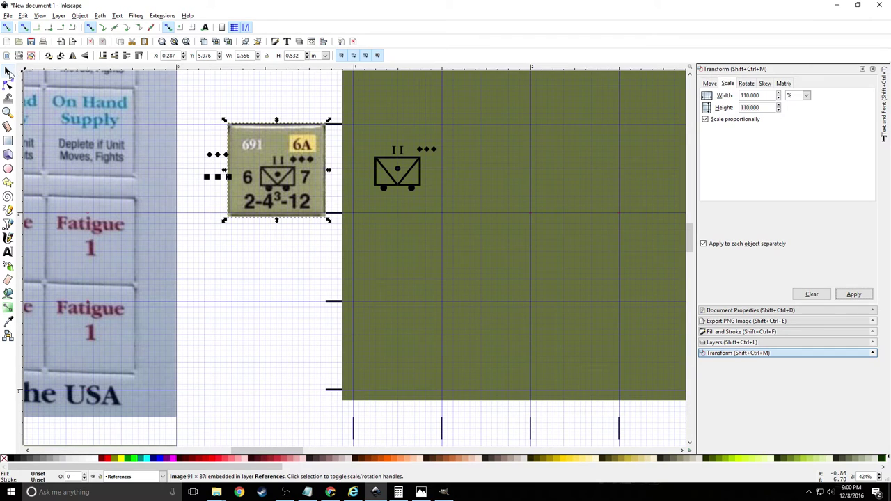
drag(272, 158, 268, 169)
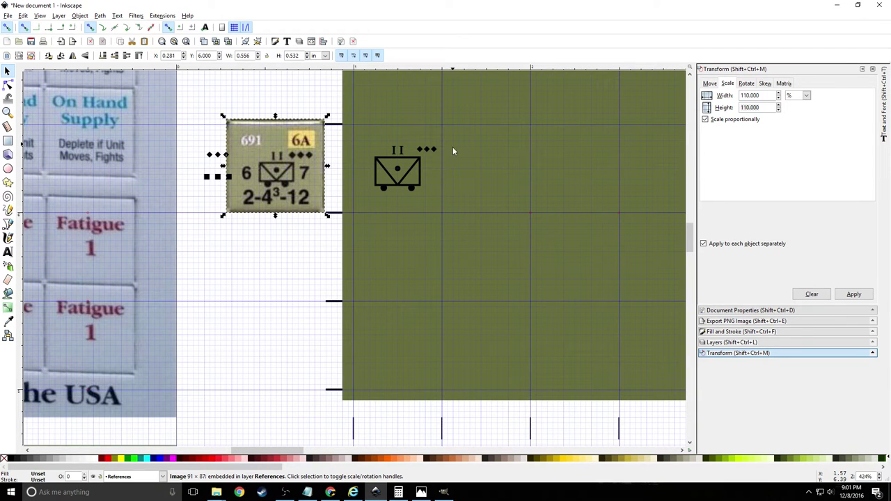
Add a new layer named Unit Affiliation above the Unit Symbols layer
click(731, 341)
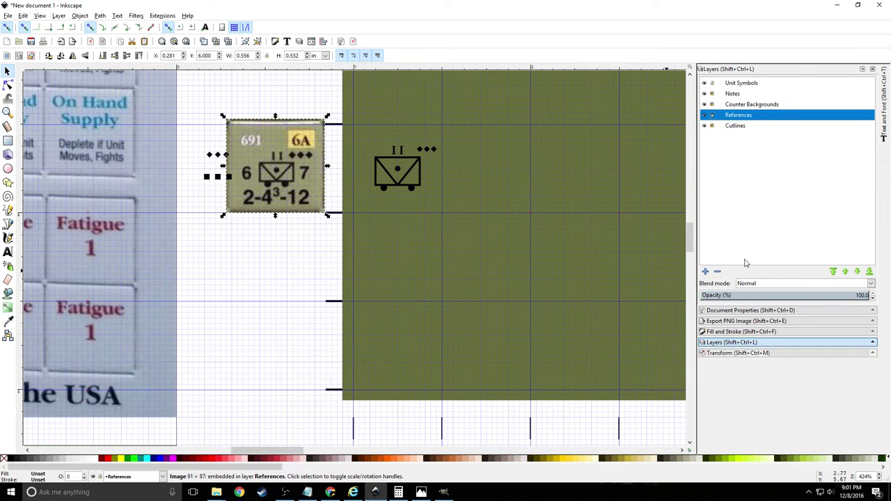
click(752, 83)
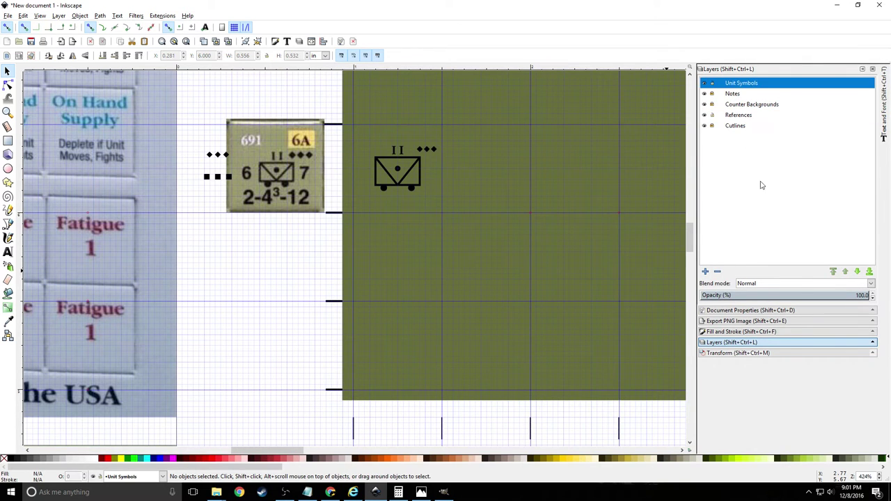
click(706, 271)
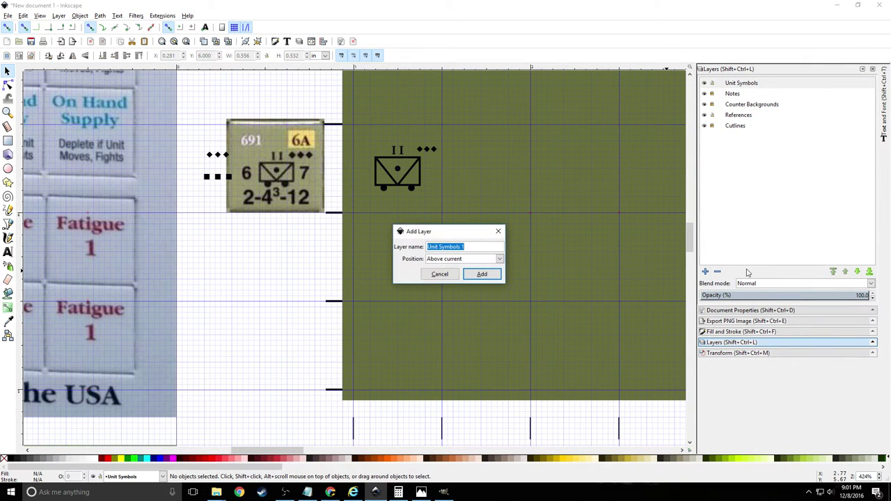
text(Unit Affiliation)
key(Return)
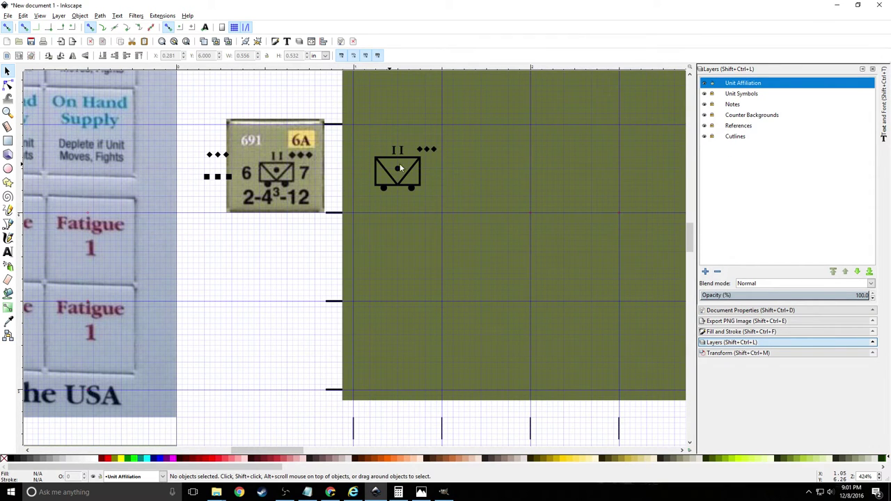
Try to draw a black rectangle about 0.125 by 0.094 in above the three diamonds on the Unit Affiliation layer
ctrl+scroll(413, 160, up, 2)
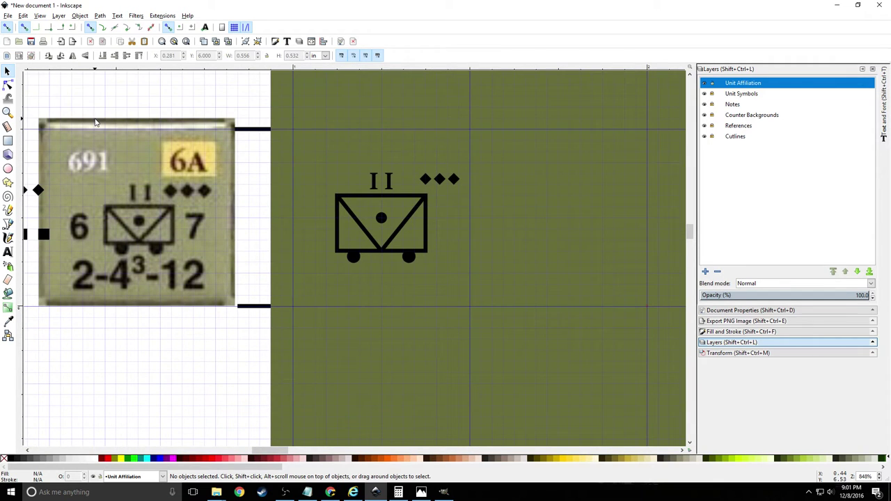
click(7, 140)
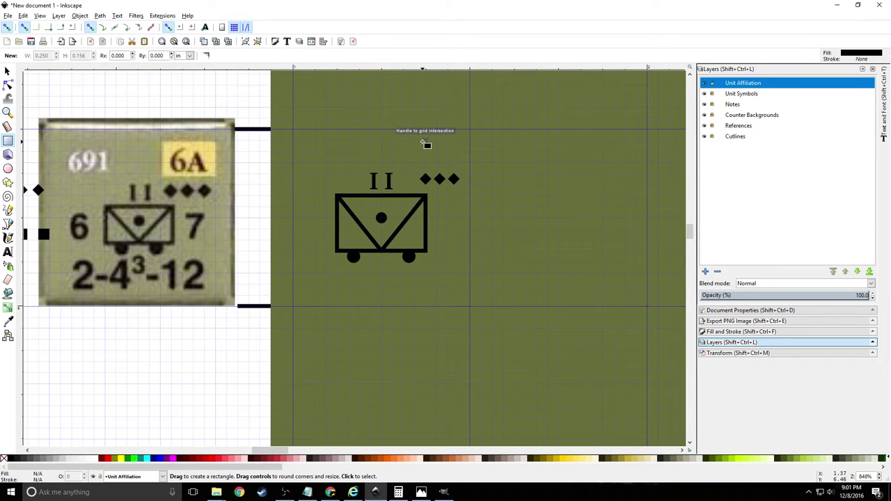
drag(416, 142, 464, 175)
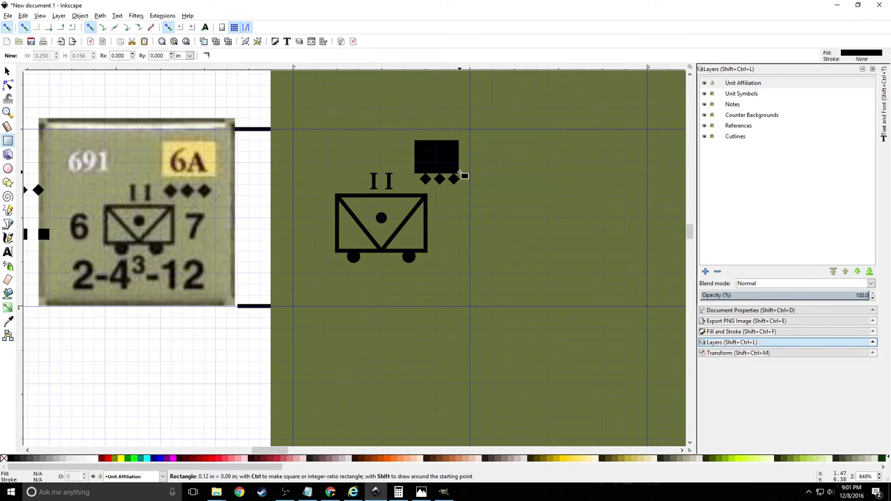
drag(465, 176, 464, 176)
key(ctrl+z)
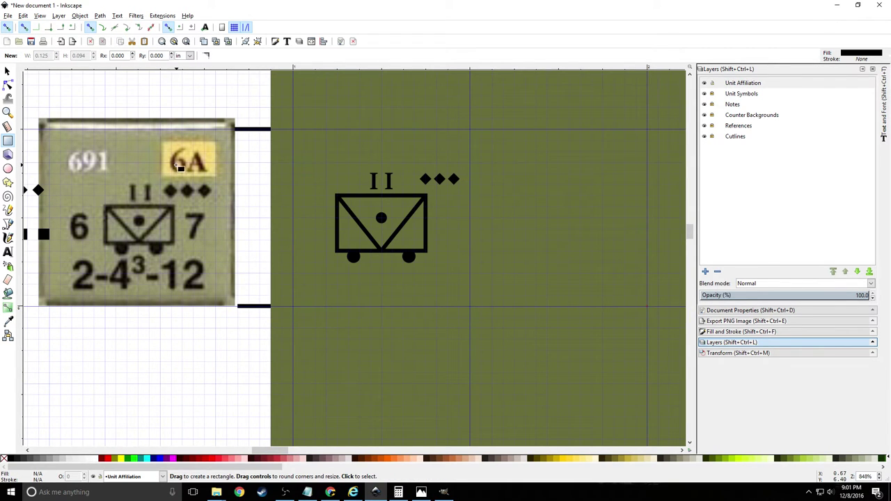
Add the text 6A above the unit symbol on the Unit Affiliation layer
click(7, 252)
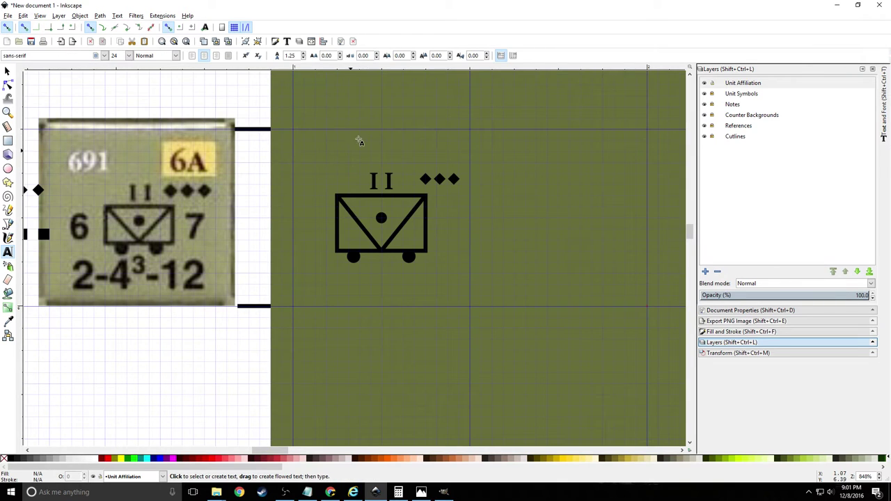
click(402, 120)
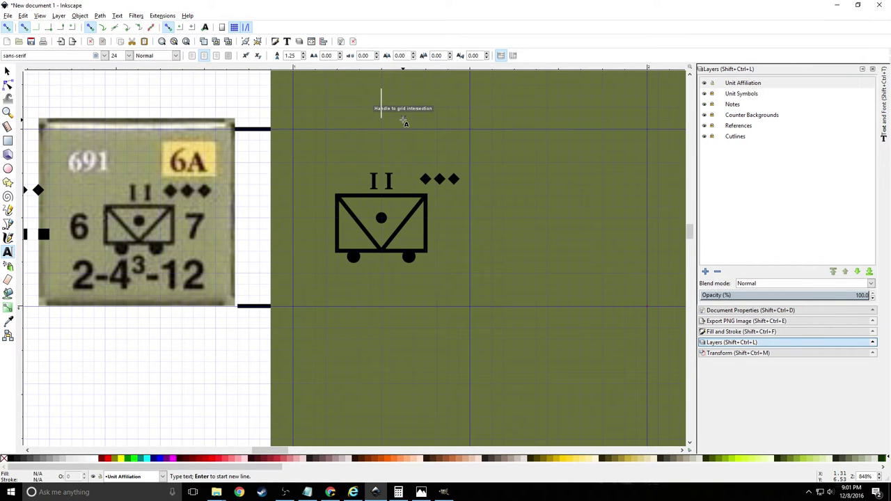
text(6)
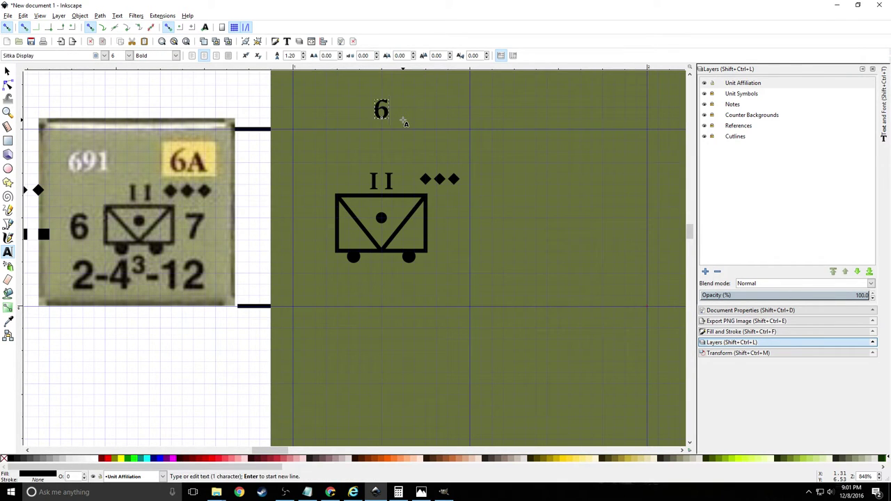
text(A)
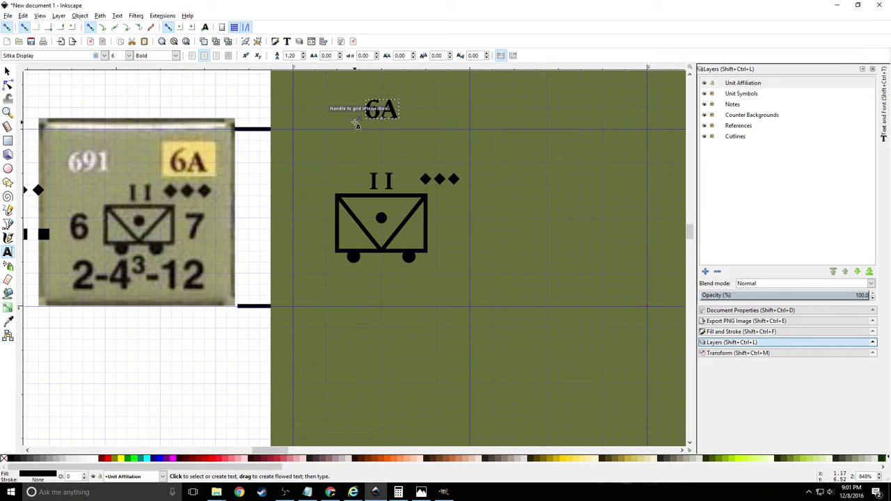
Set the font of the whole 6A text to Times New Roman
key(ctrl+a)
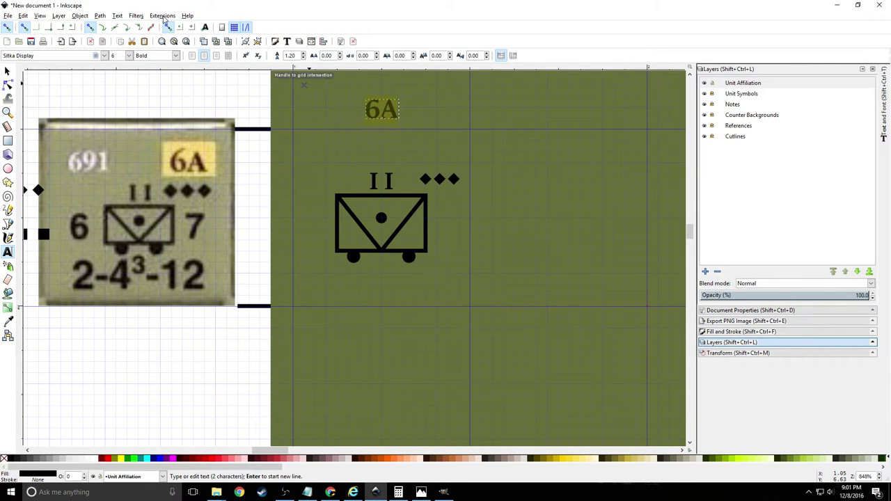
click(104, 55)
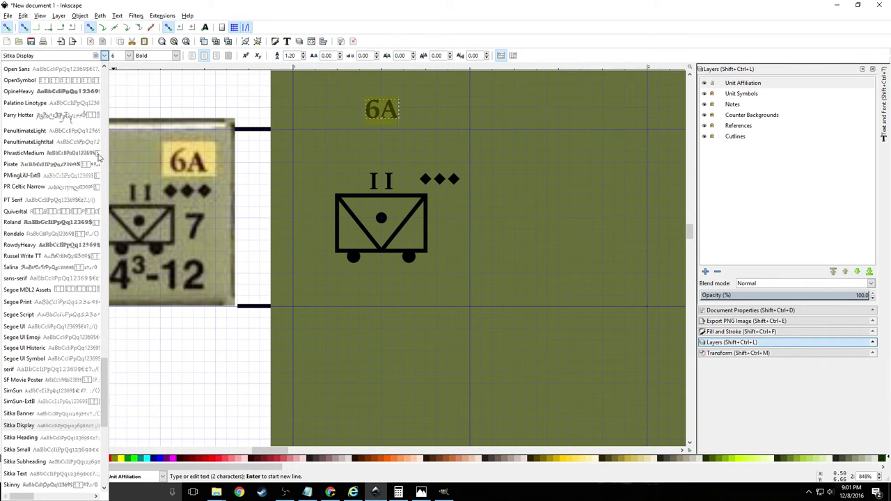
scroll(70, 307, down, 8)
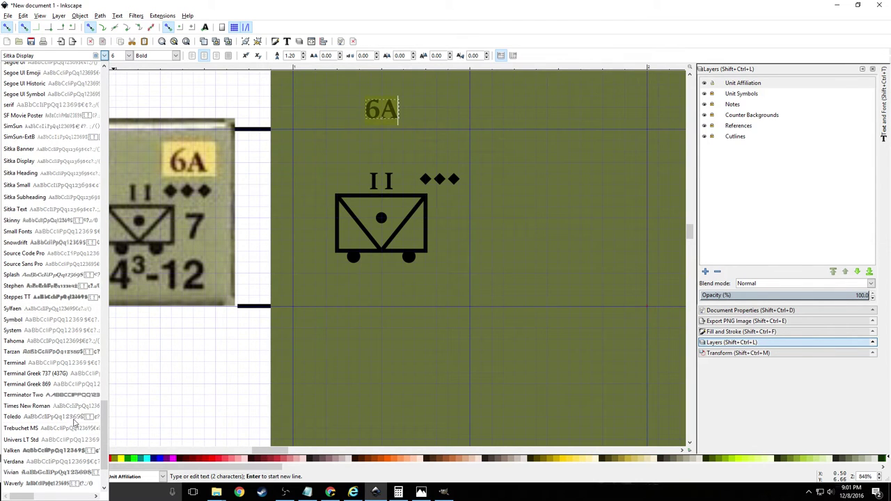
scroll(77, 441, down, 3)
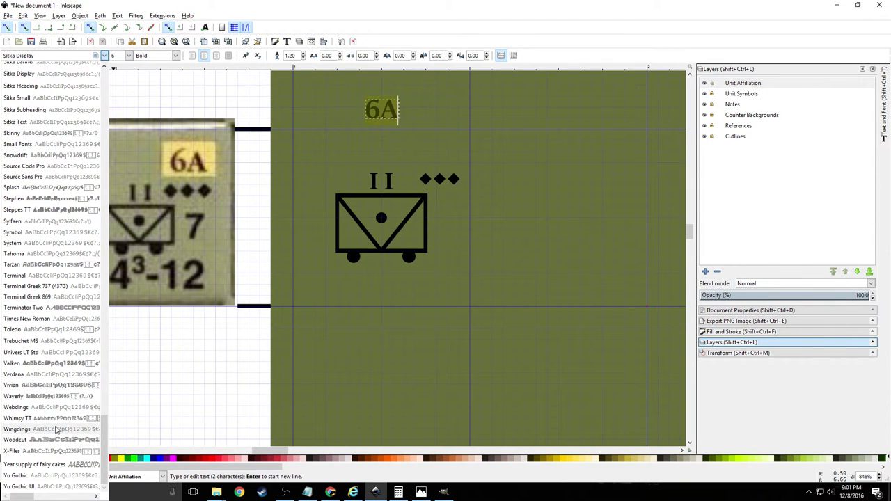
click(41, 319)
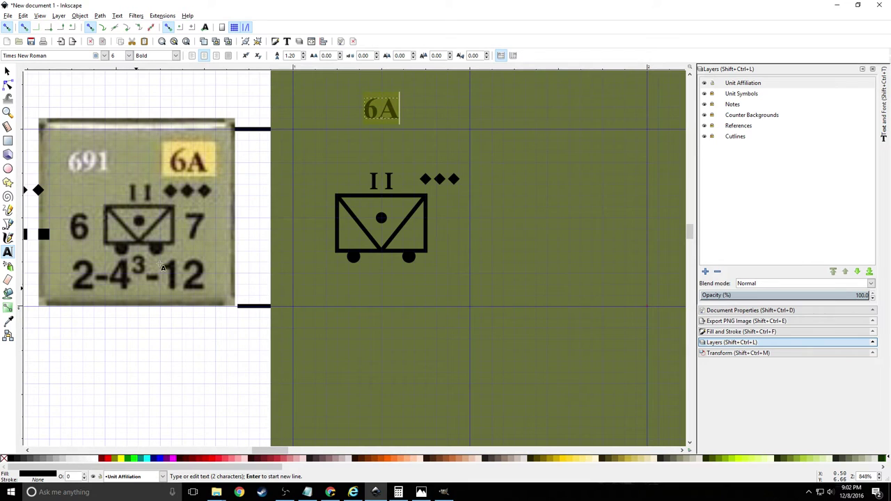
Try font size 4 on the letter A of the 6A text and return it to size 6
click(382, 110)
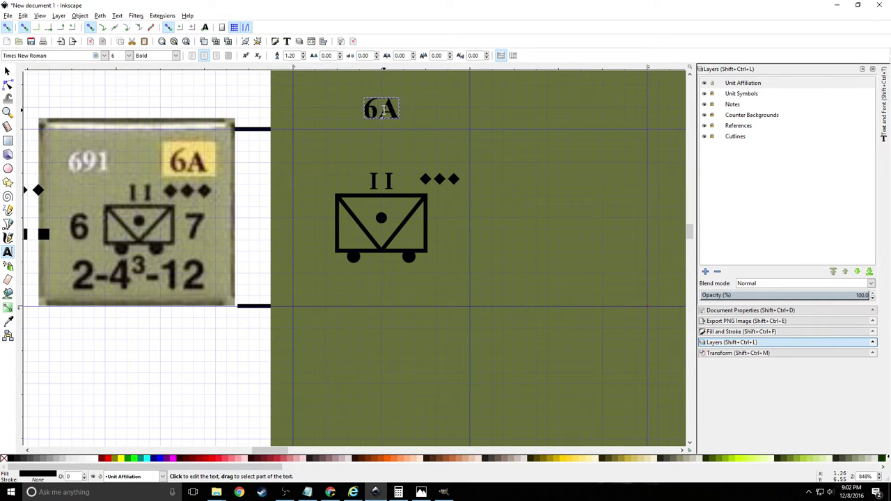
key(shift+Right)
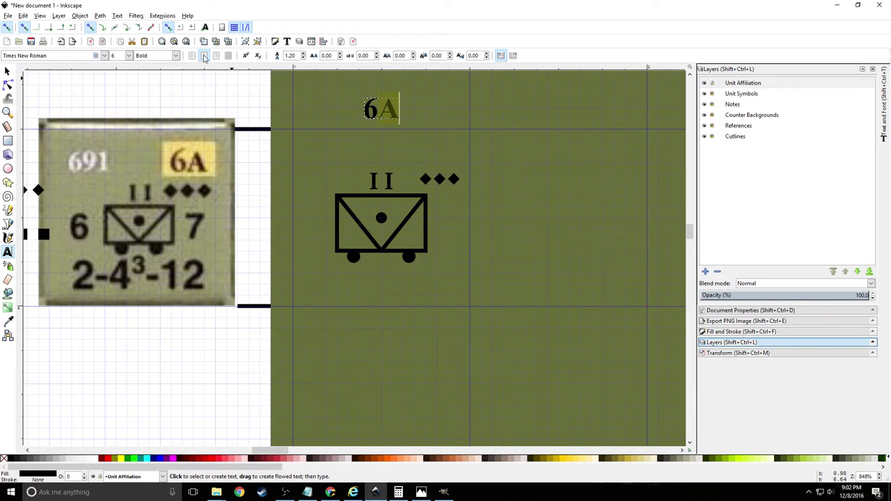
click(129, 55)
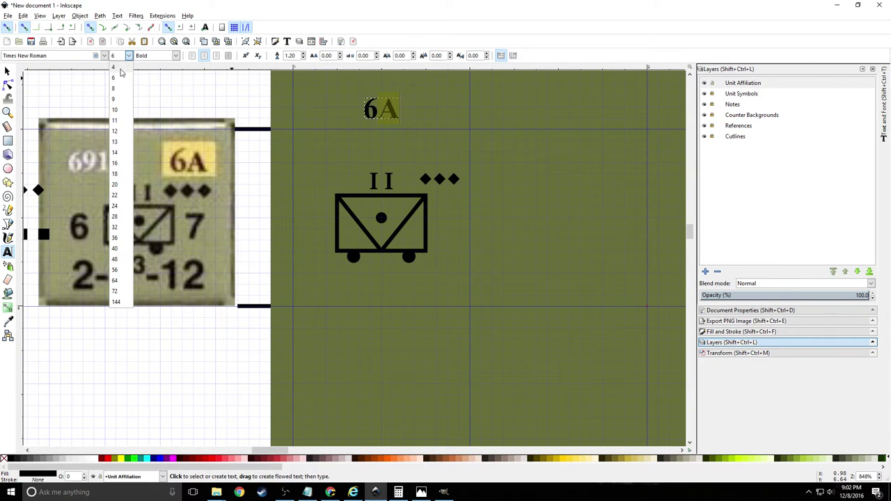
click(120, 71)
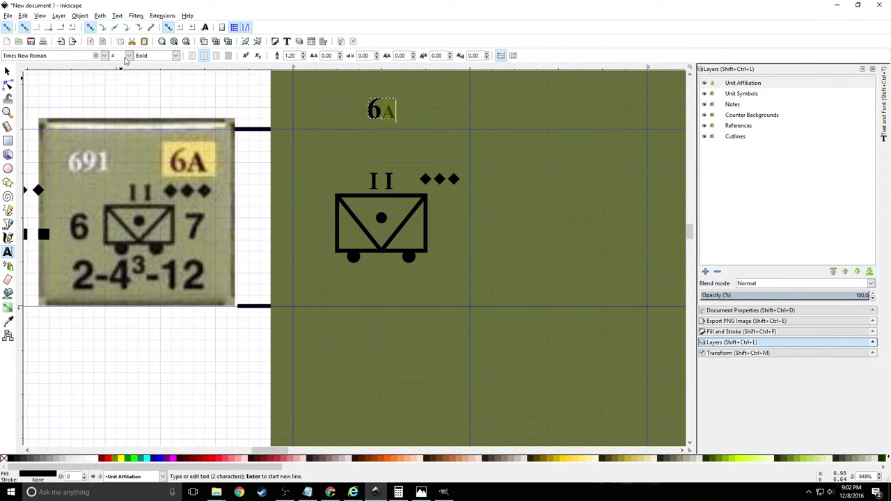
click(130, 56)
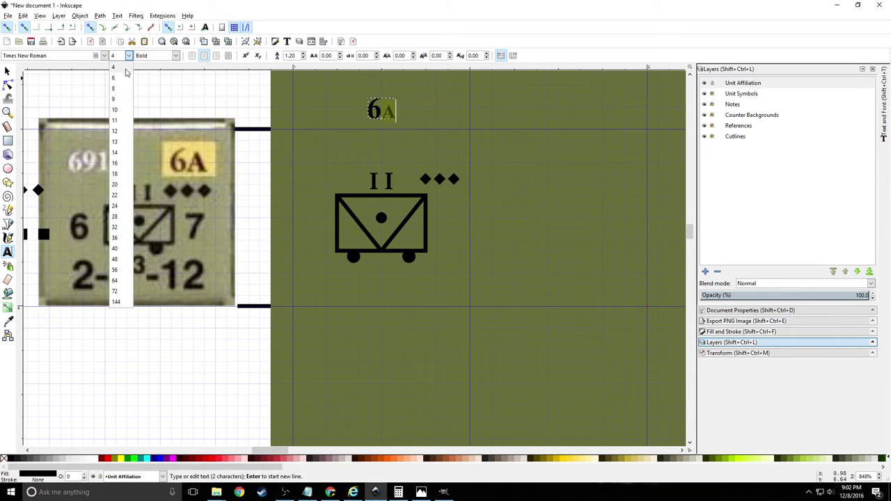
click(119, 82)
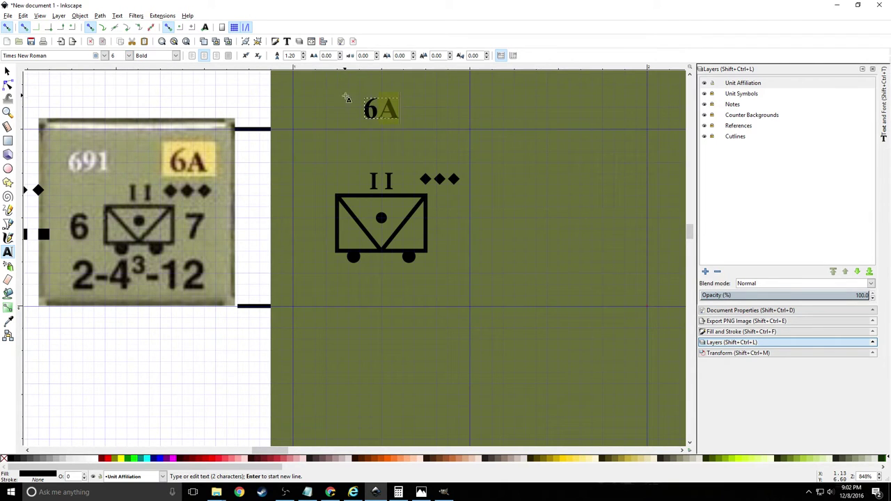
key(End)
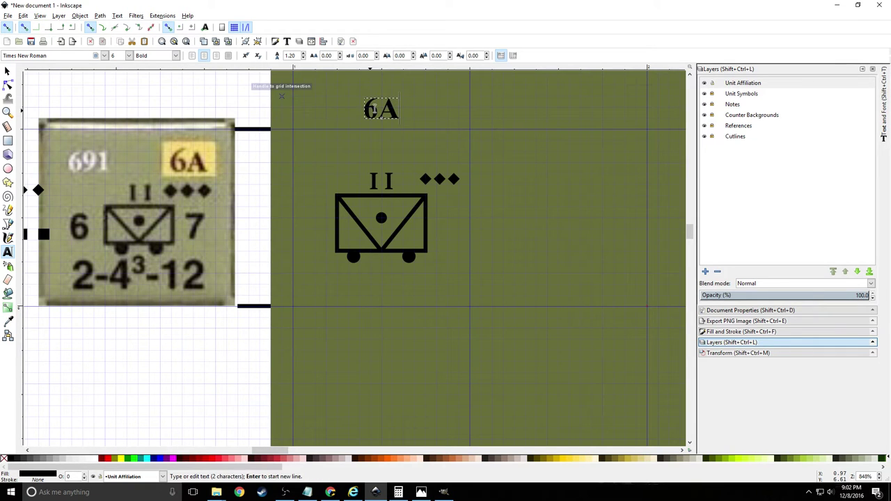
Set the font size of the whole 6A text to 12
key(ctrl+a)
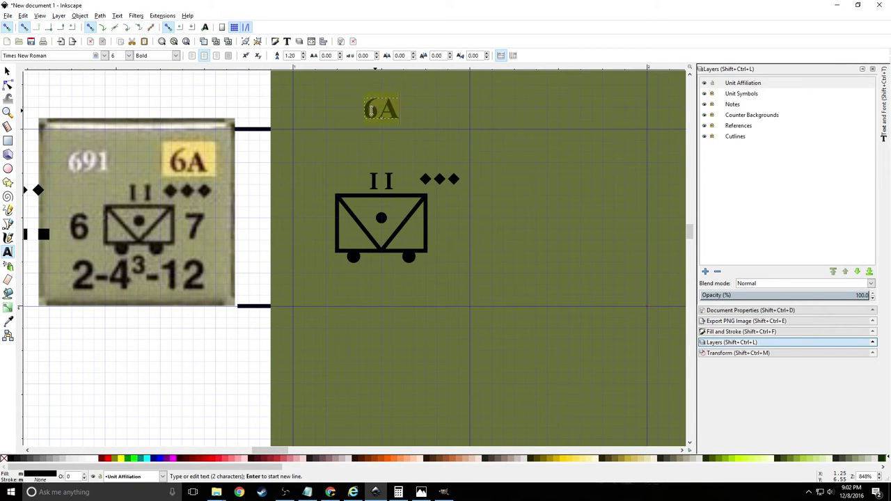
click(129, 55)
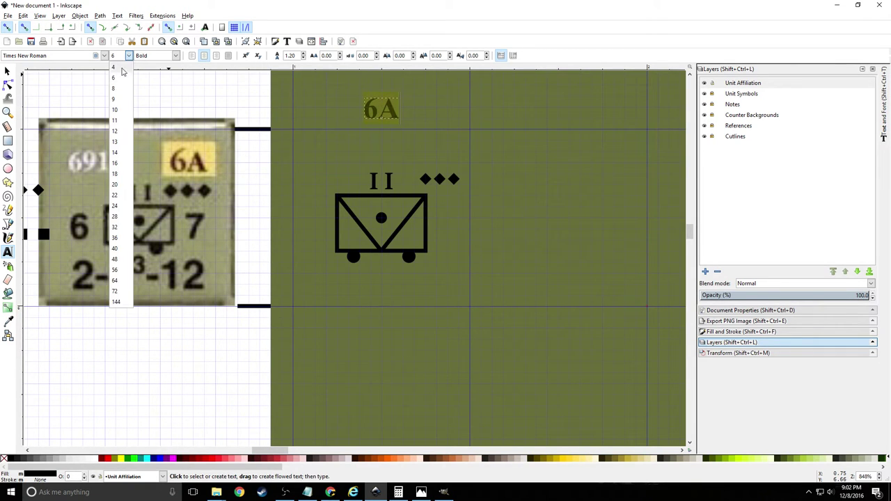
click(116, 130)
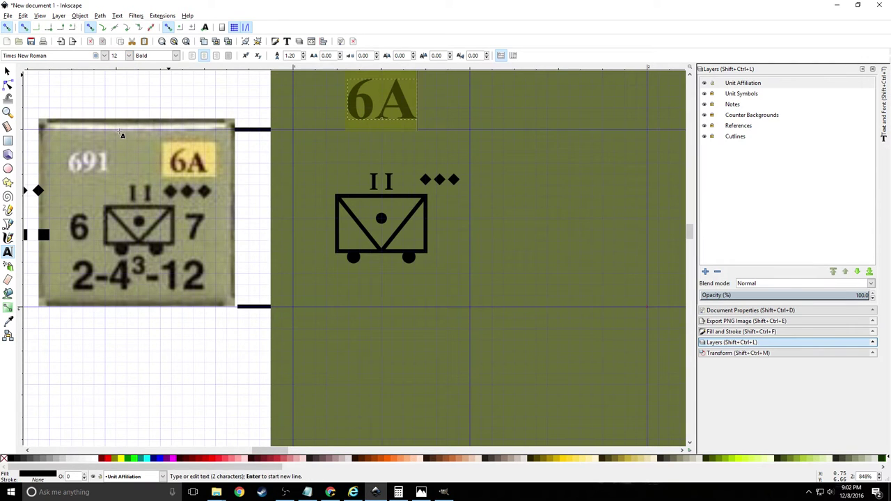
Reduce only the letter A of the 6A text to font size 10
click(380, 101)
drag(381, 102, 410, 103)
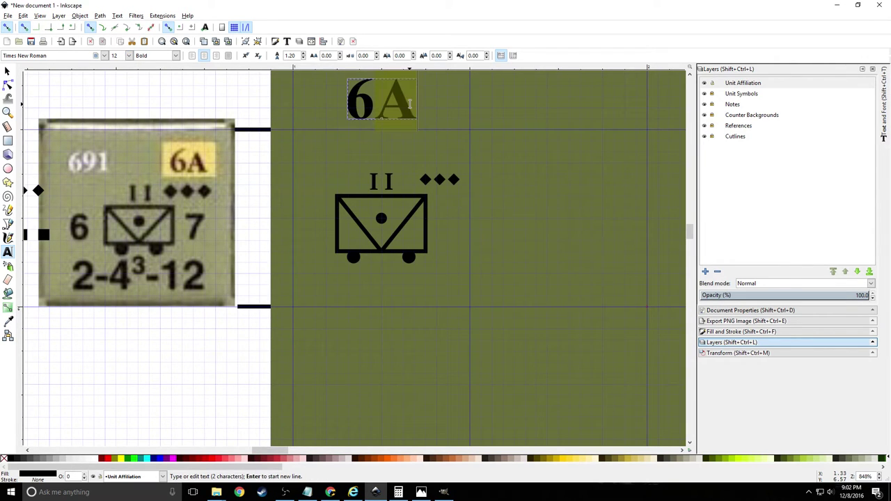
click(129, 56)
click(119, 110)
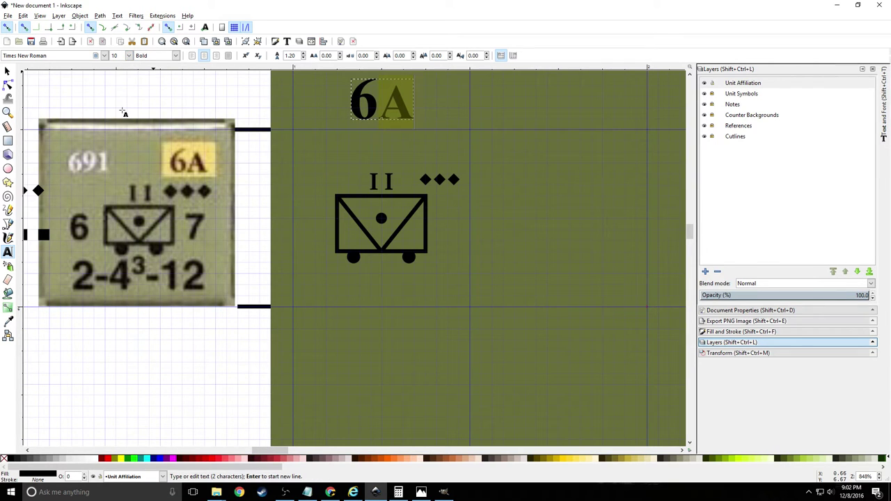
click(250, 96)
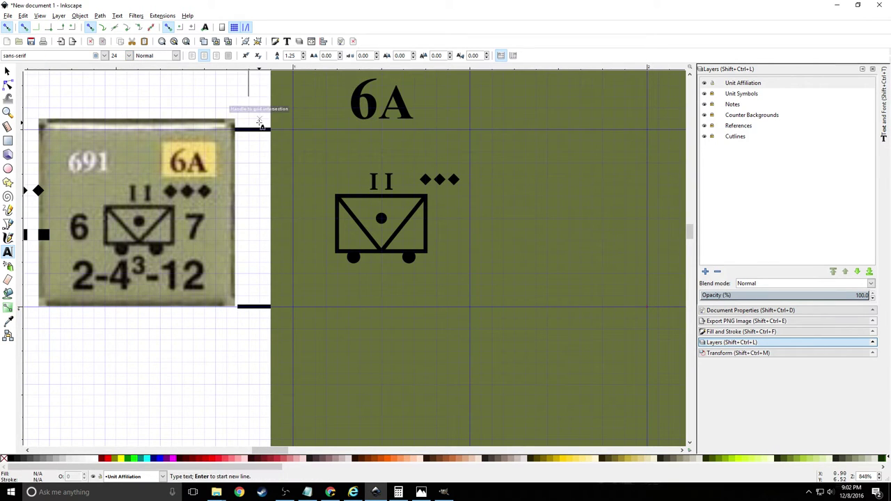
Scale the 6A text proportionally to 50% and place it above the unit symbol at about X 1.101, Y 6.420 in
click(6, 71)
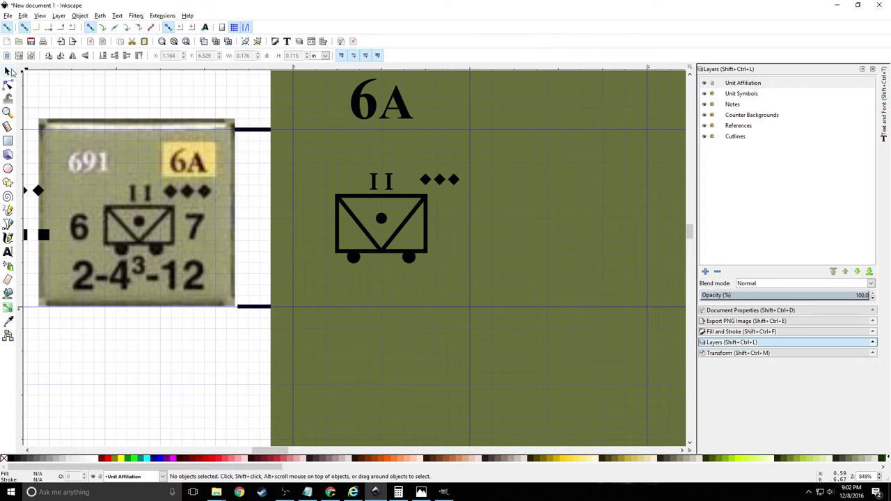
drag(357, 103, 240, 160)
key(Escape)
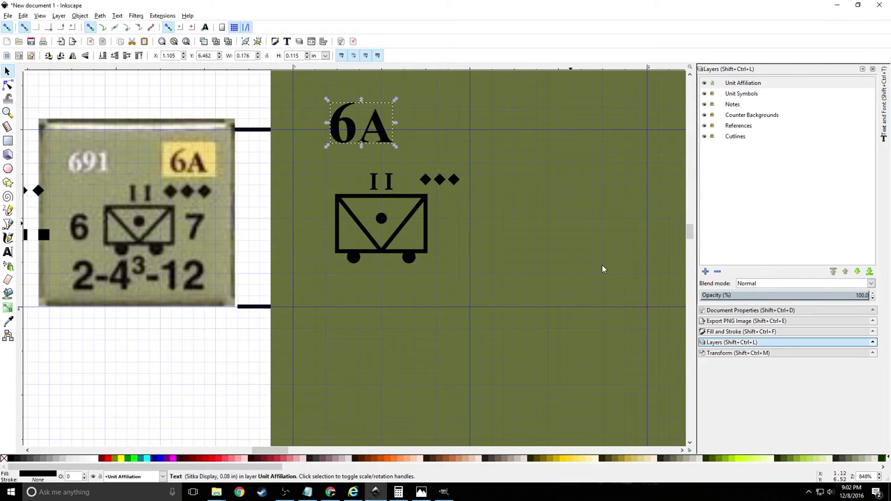
click(742, 352)
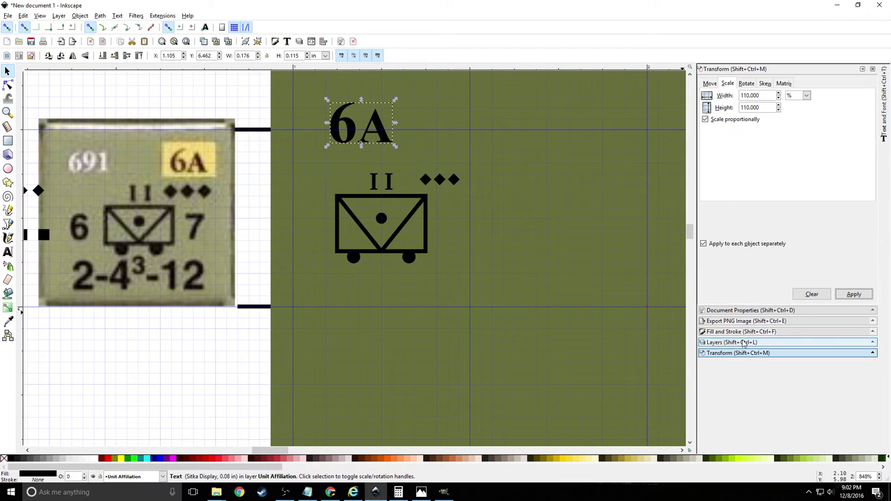
triple_click(765, 94)
text(50)
key(Tab)
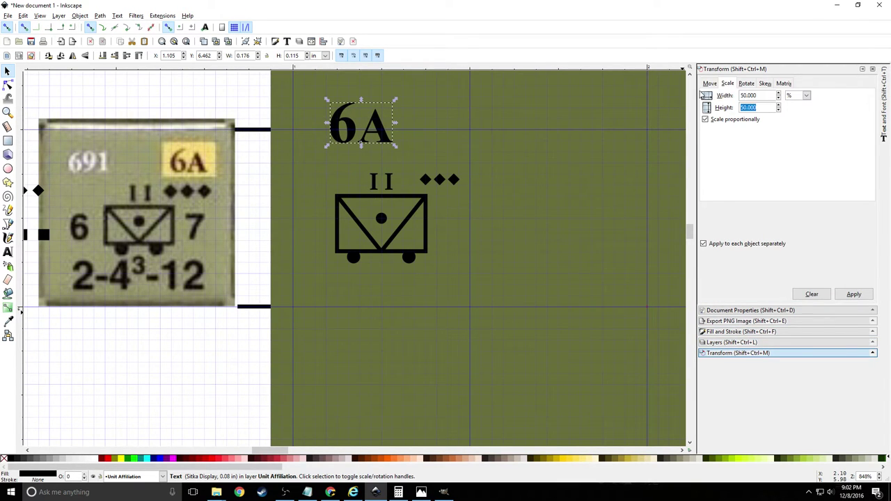
click(855, 295)
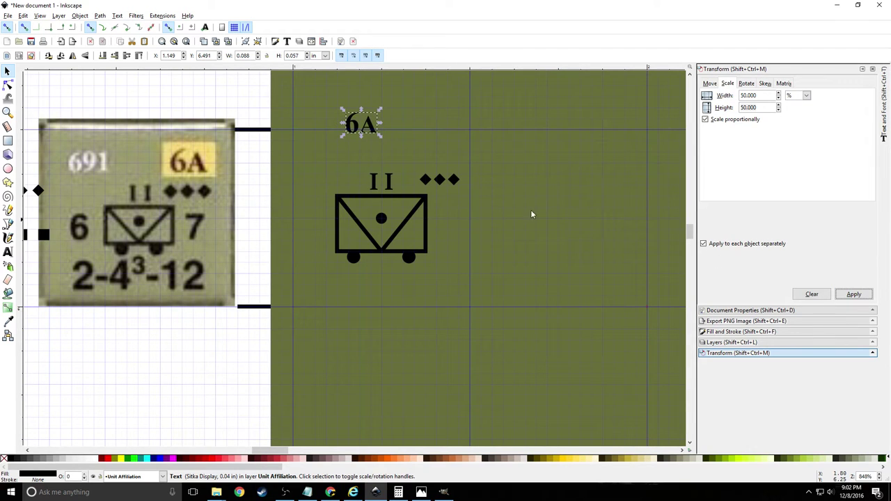
drag(360, 130, 359, 160)
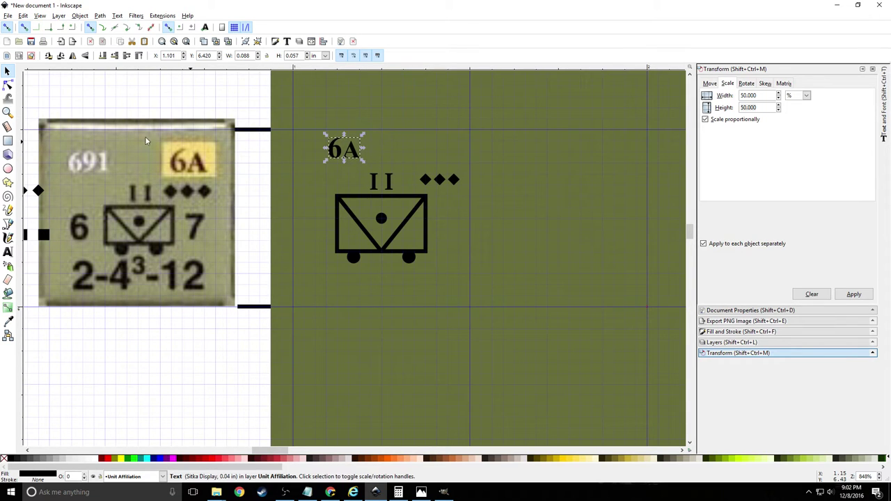
Draw a rectangle about 0.125 by 0.094 in just above the 6A text
click(7, 141)
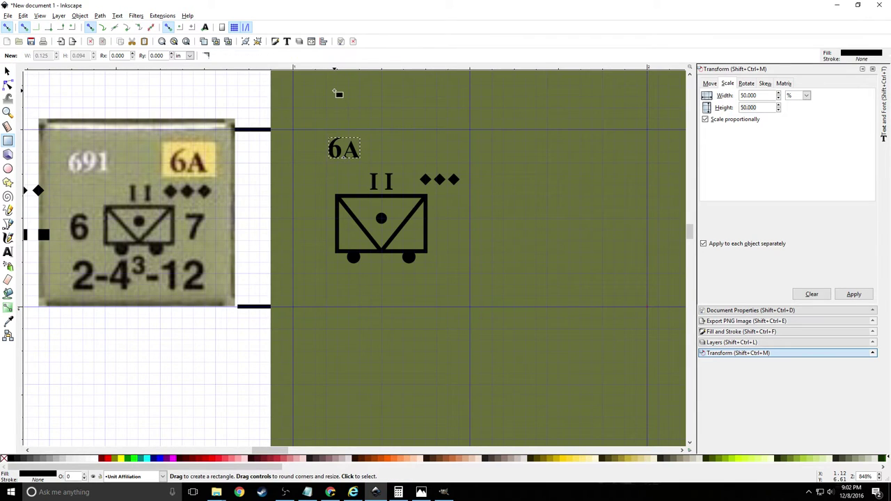
drag(337, 96, 383, 129)
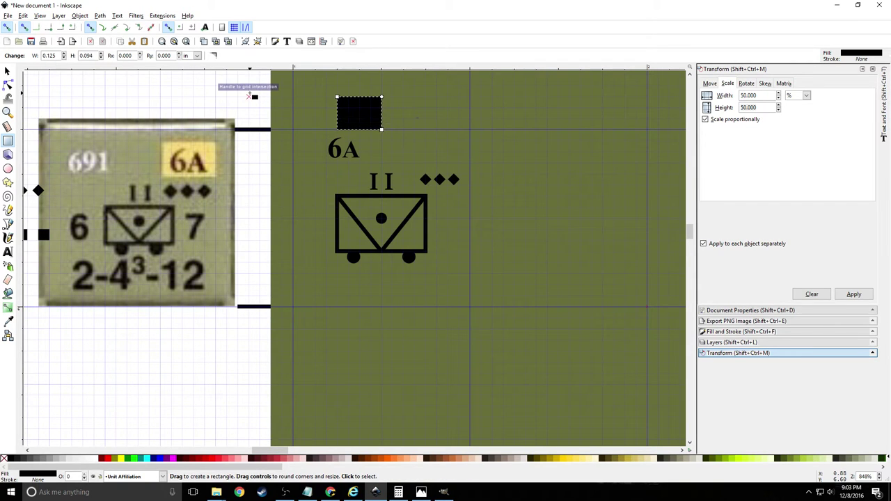
click(12, 73)
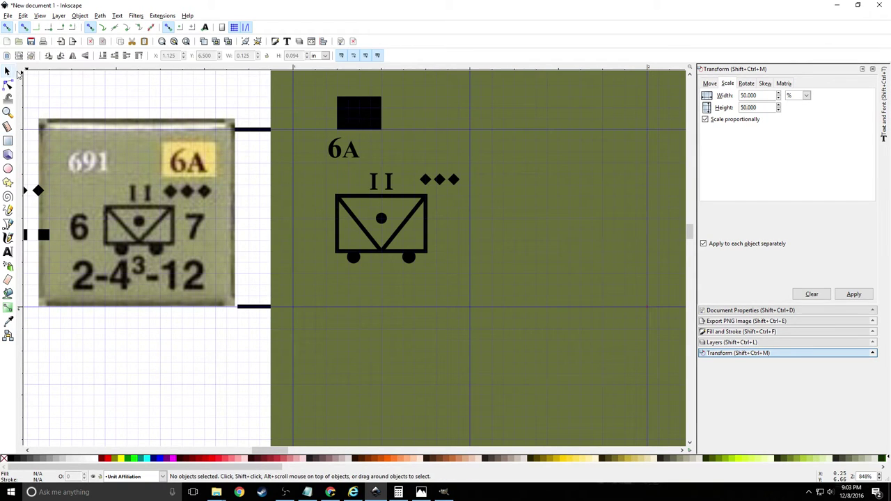
Fill the rectangle with the yellow sampled from the reference counter's 6A box and move it directly above the three diamonds
click(362, 113)
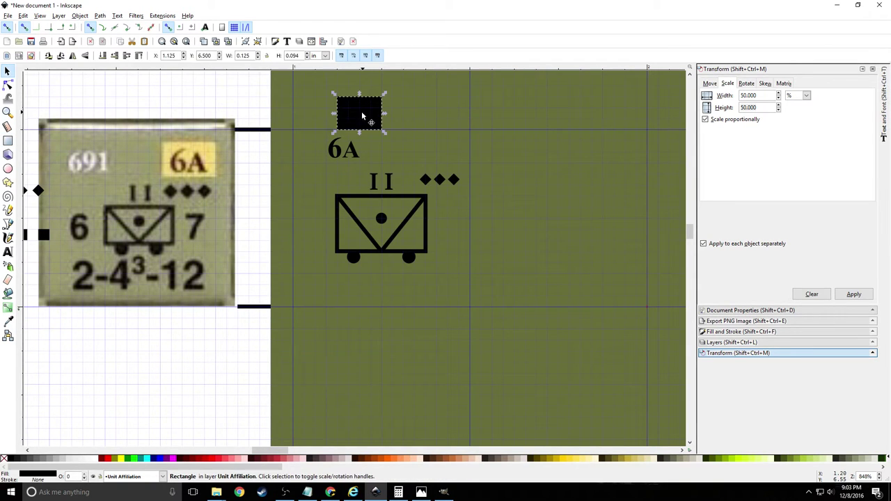
click(8, 322)
click(211, 156)
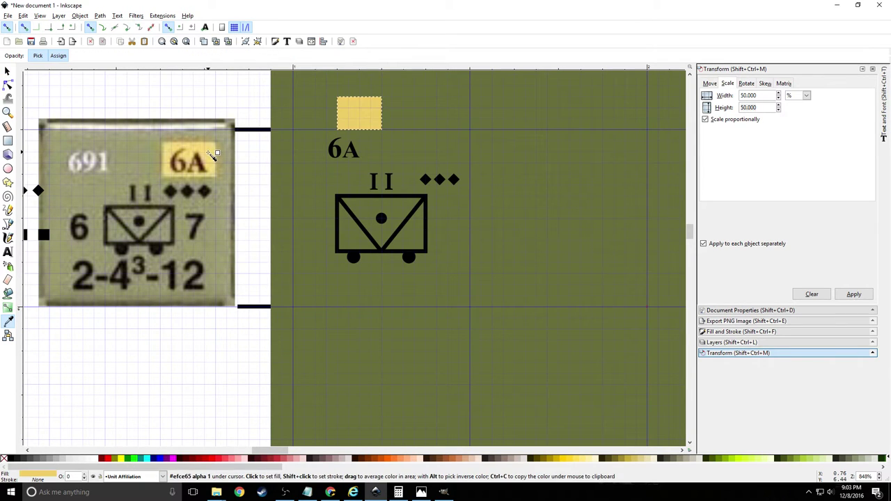
click(7, 71)
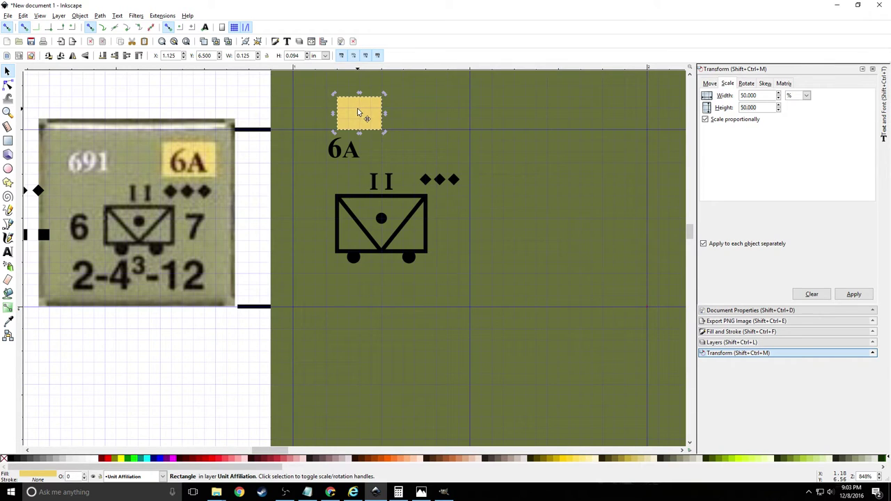
drag(357, 109, 434, 154)
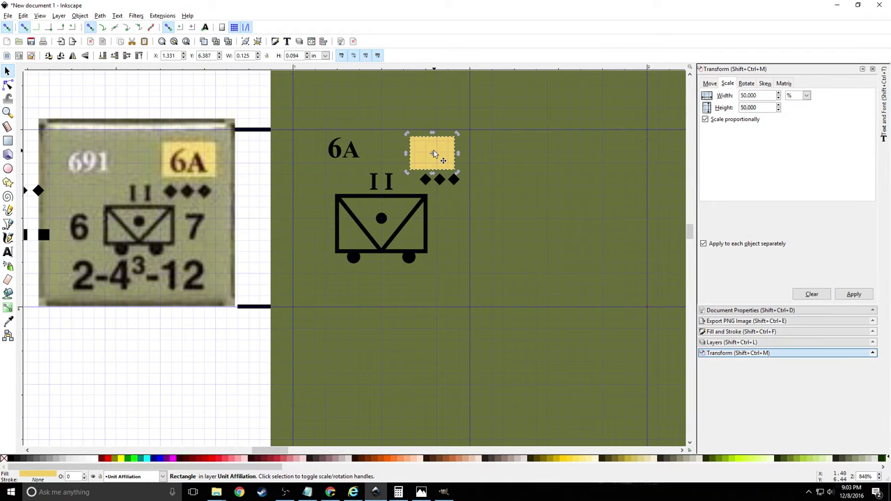
Unlock the Unit Symbols layer and move the unit symbol with its three diamonds down to about X 1.121, Y 6.090 in
click(731, 342)
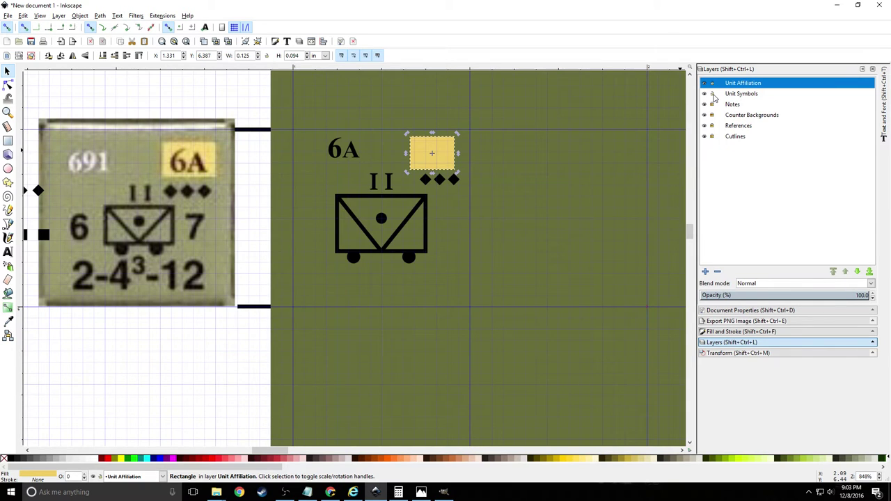
click(408, 224)
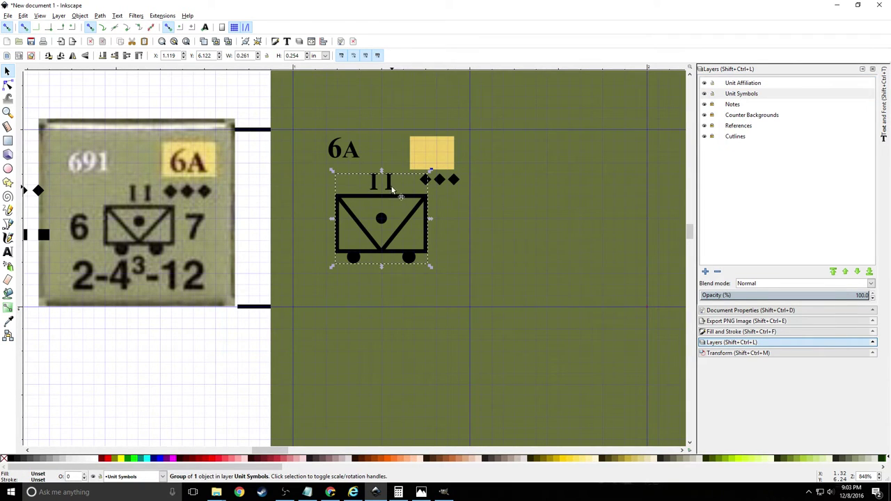
key(shift)
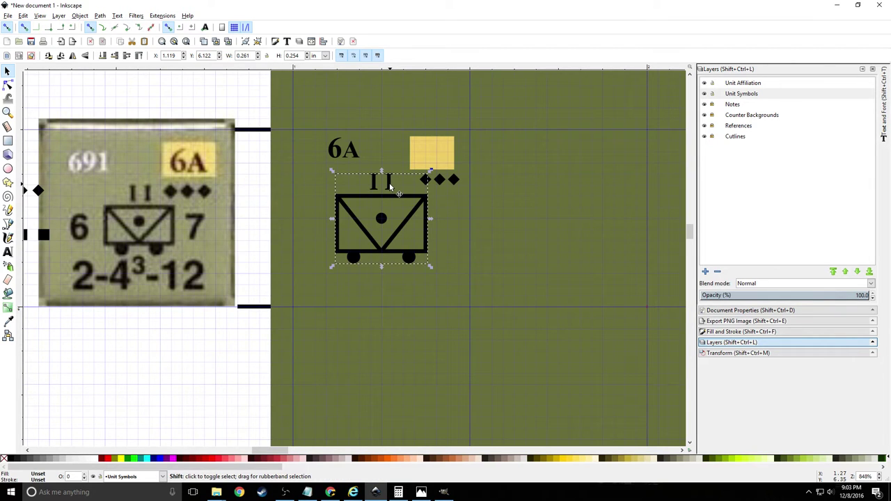
shift+click(390, 186)
shift+click(391, 186)
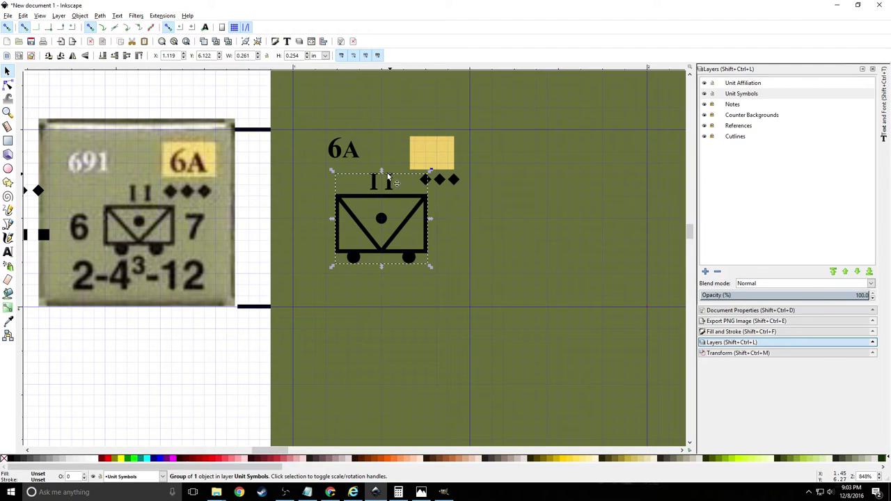
shift+click(374, 185)
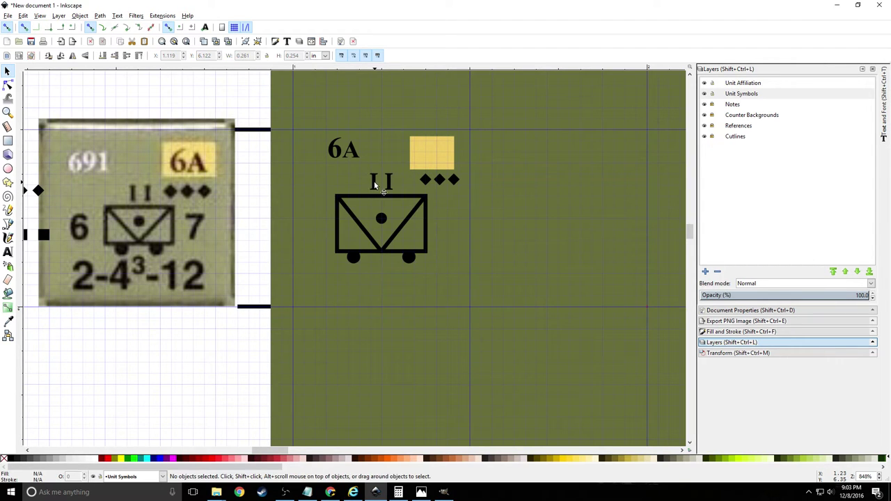
shift+click(374, 184)
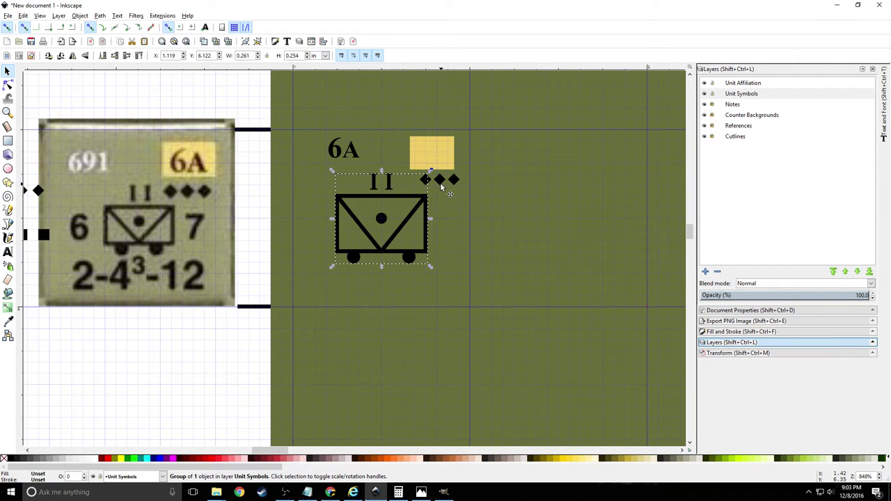
click(330, 285)
drag(324, 280, 465, 172)
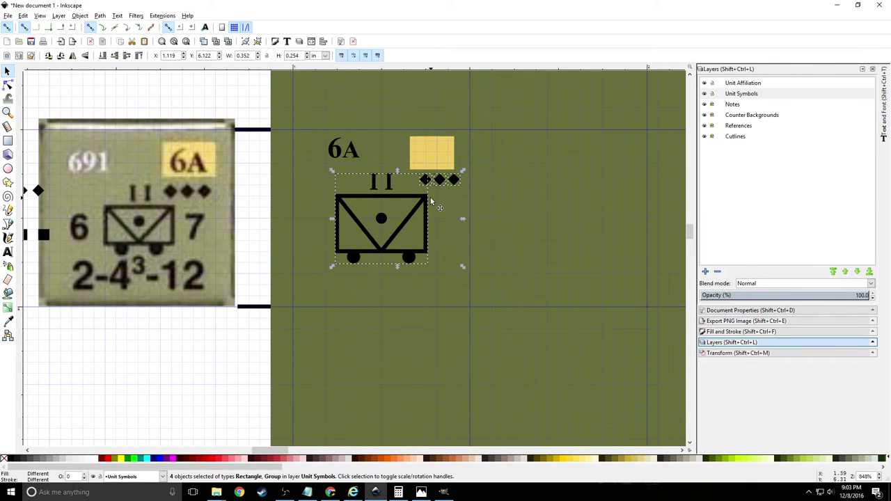
drag(381, 220, 383, 232)
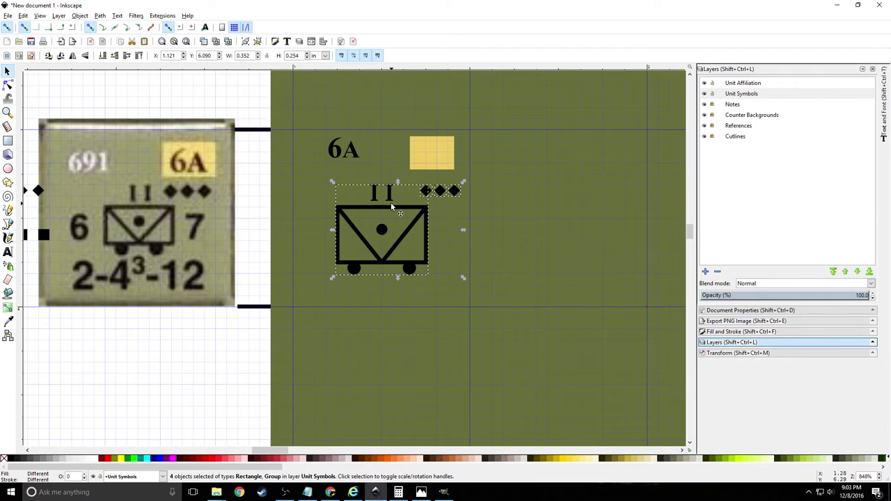
Ungroup the unit symbol so the II marking is separate from the box, dot and wheels
click(249, 212)
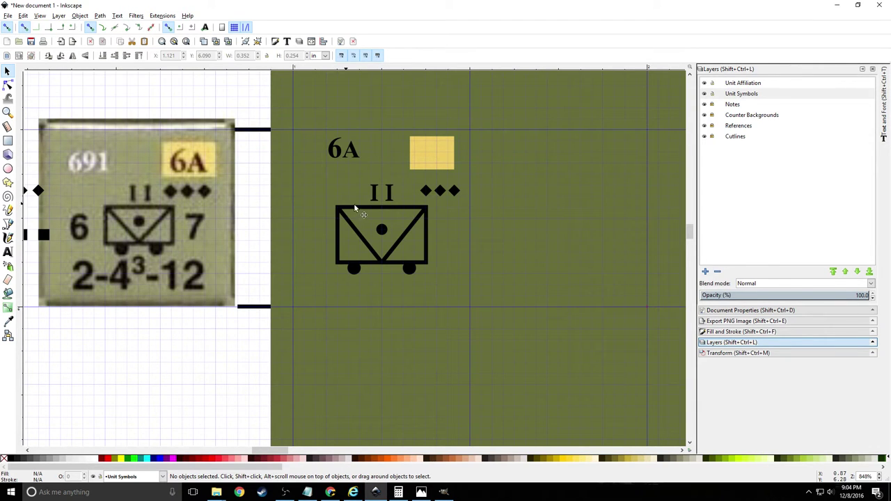
click(339, 221)
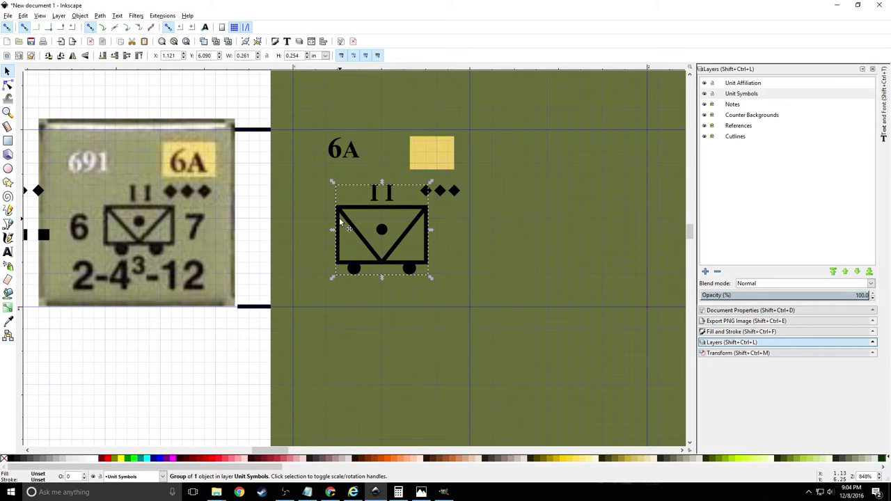
key(ctrl)
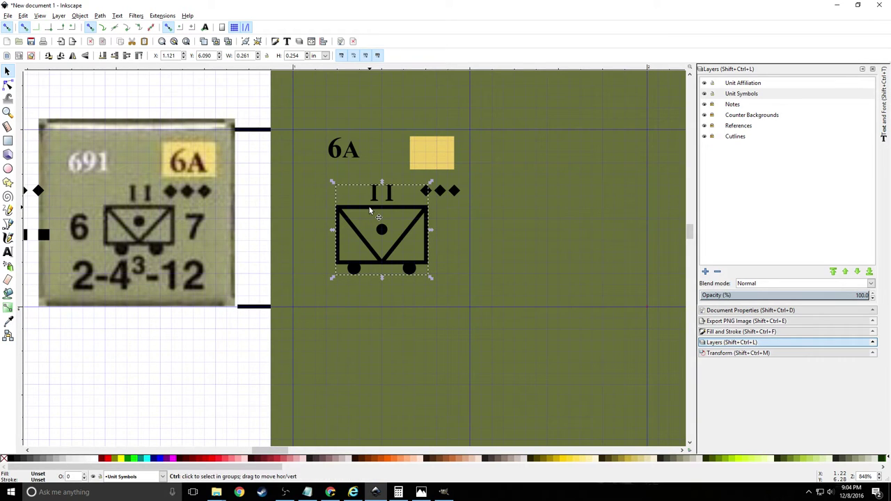
key(shift)
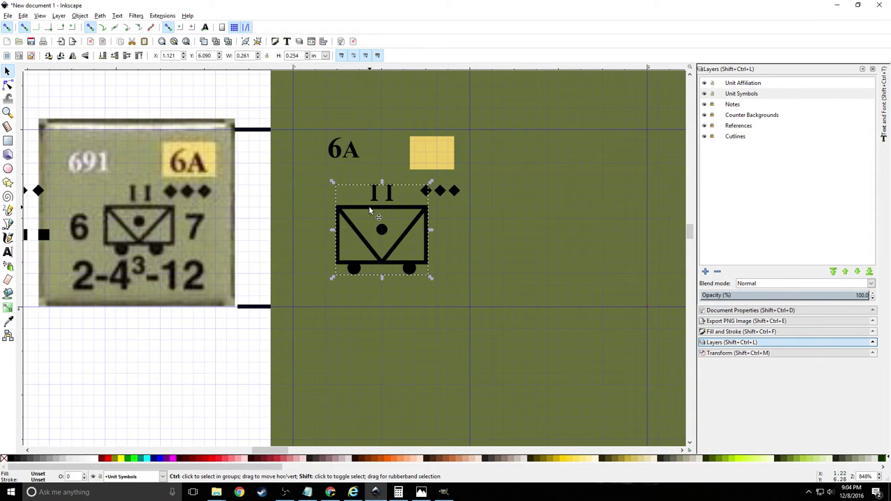
key(ctrl+shift+g)
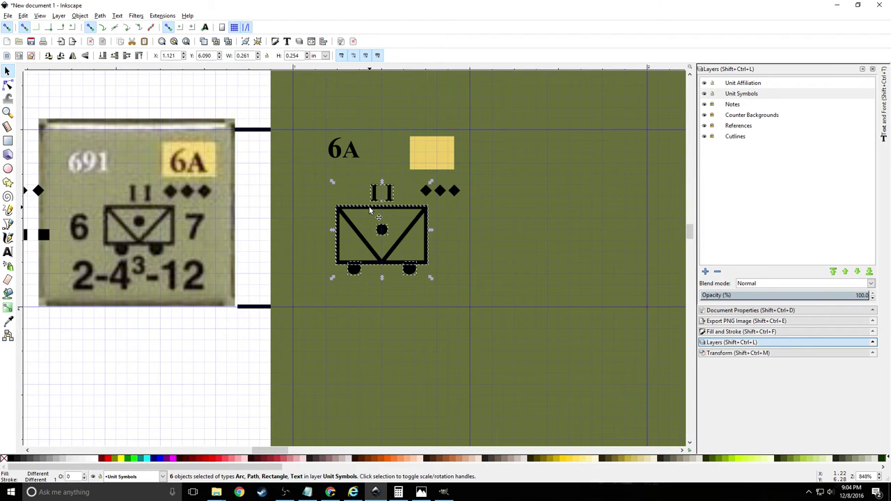
click(293, 224)
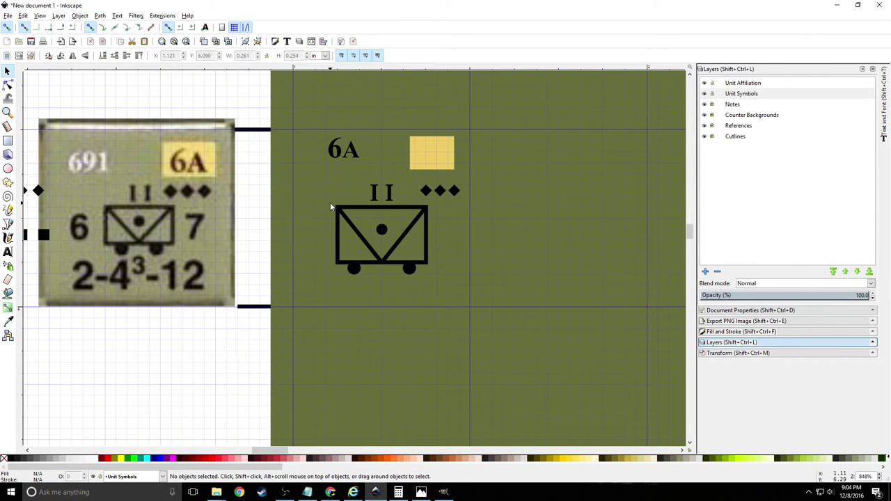
Group the box, V lines, dot and wheels without the II marking and scale the group proportionally to 80%
drag(332, 207, 435, 284)
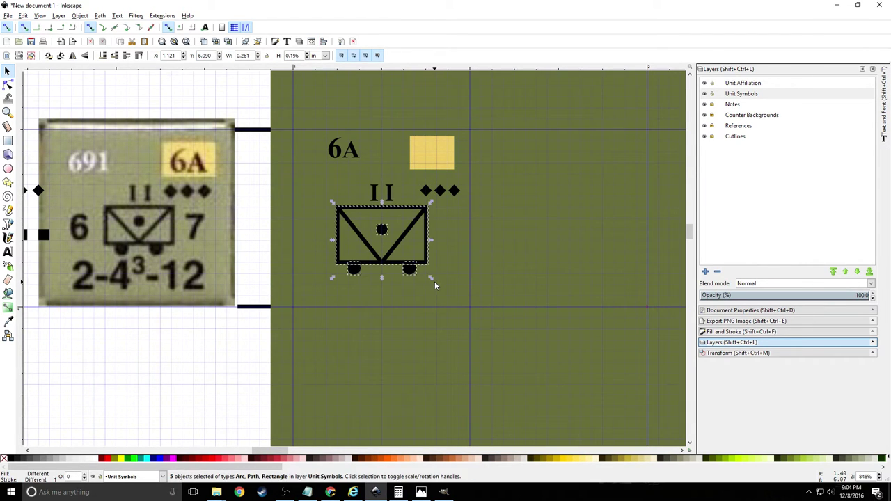
click(741, 354)
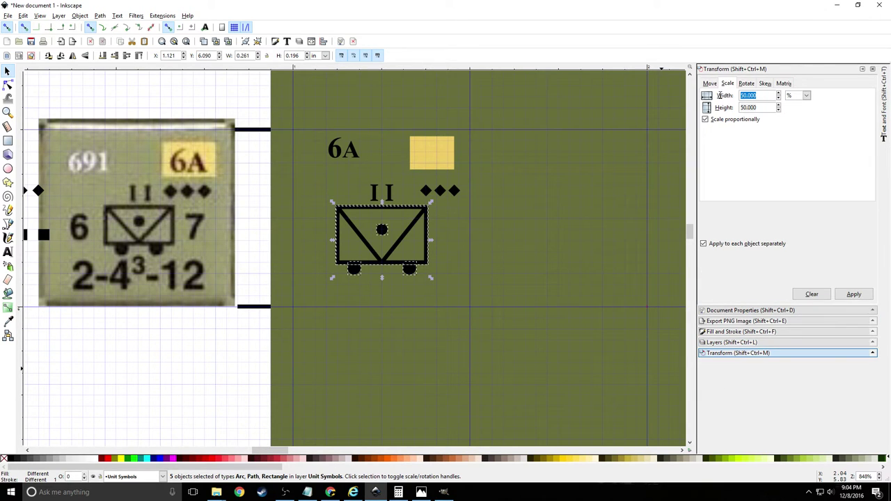
text(80)
key(Tab)
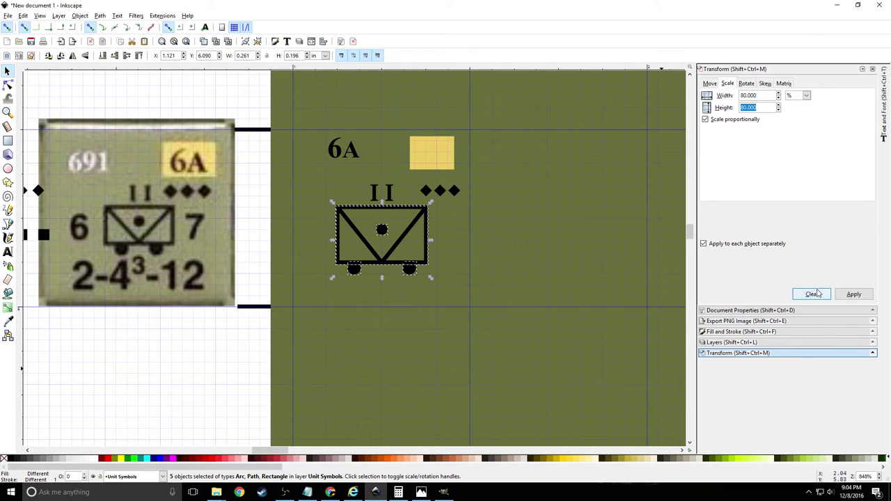
click(851, 294)
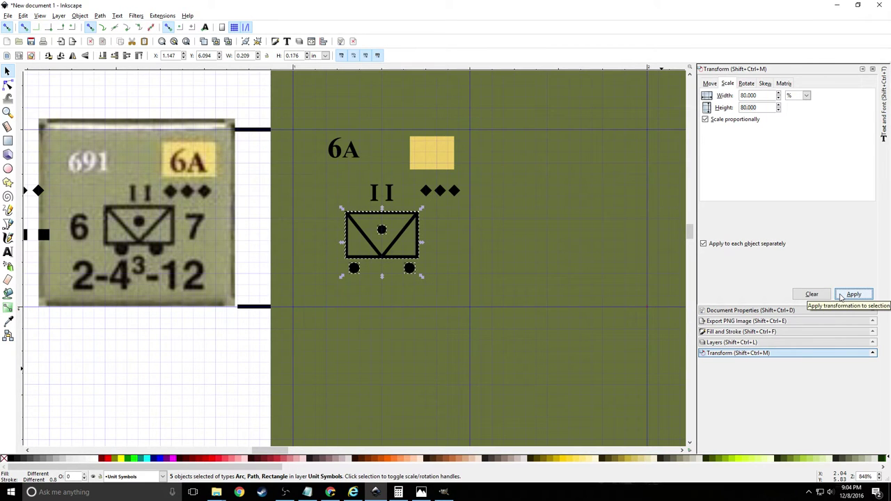
key(ctrl+z)
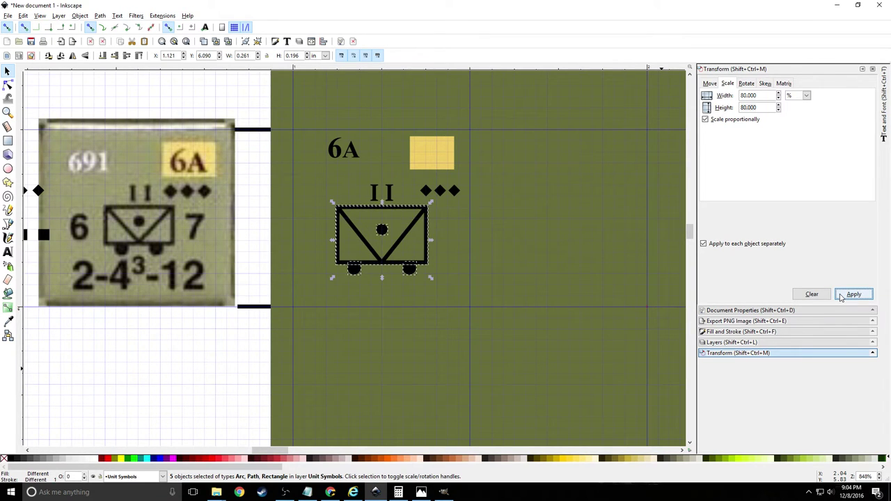
key(ctrl+g)
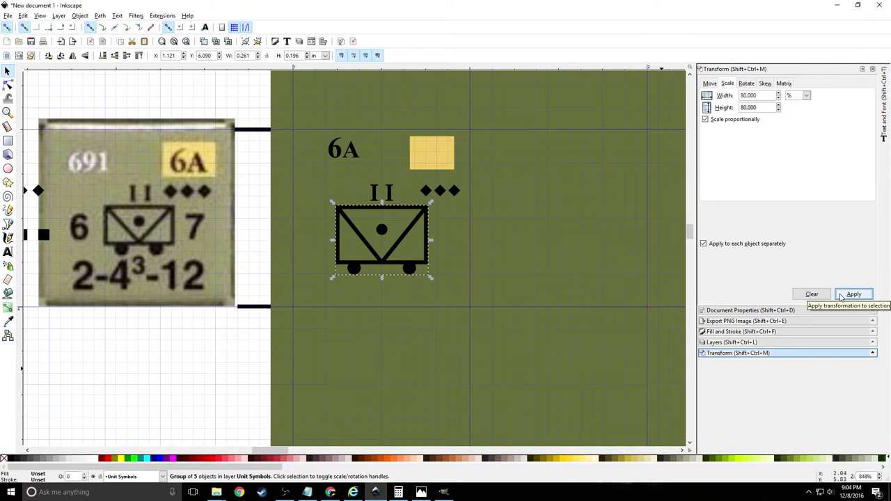
click(854, 295)
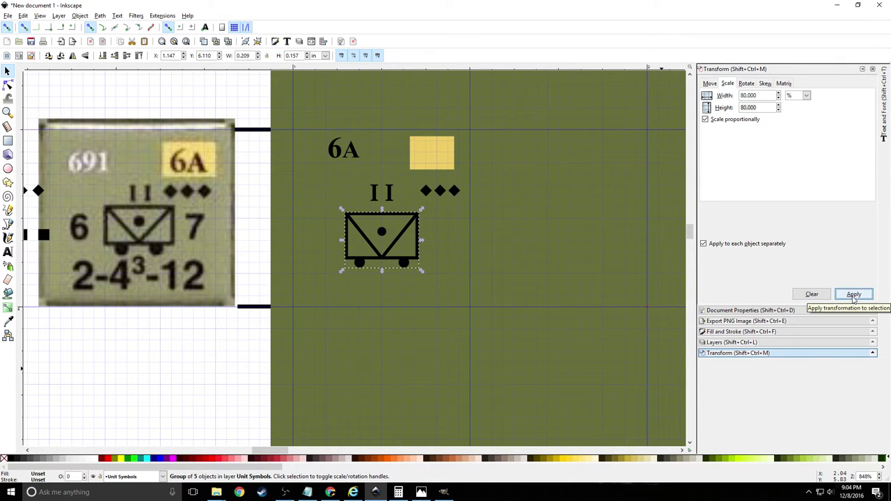
Try a second 80% reduction of the symbol group and compare it with the reference counter's symbol
click(854, 295)
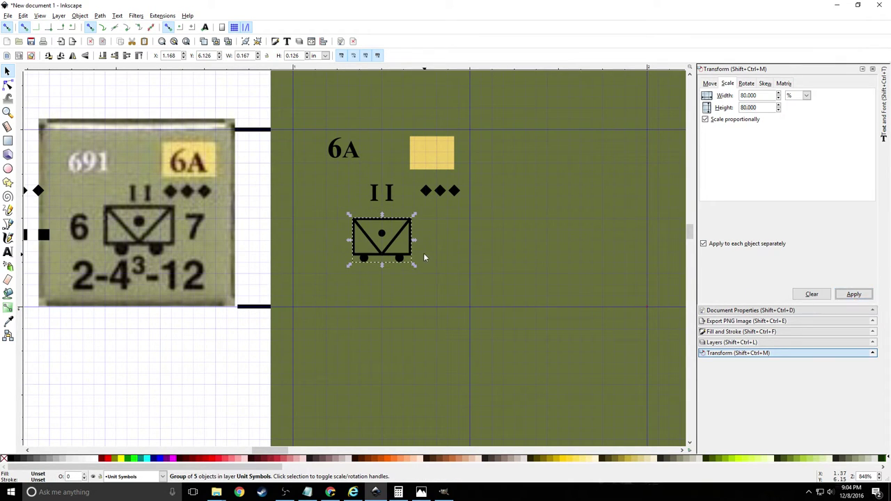
drag(381, 236, 212, 234)
key(ctrl+z)
key(ctrl+z)
key(ctrl+z)
key(ctrl+z)
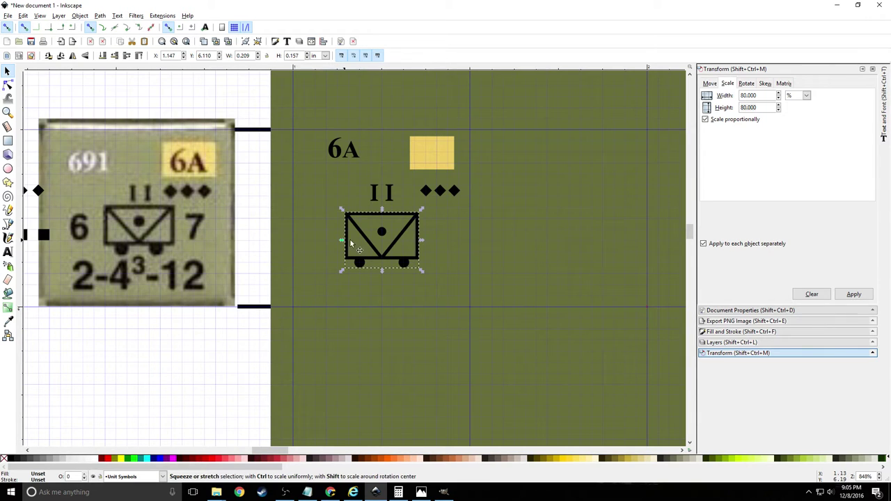
Place the reduced symbol group below the II marking at about X 1.110, Y 6.103 in
key(ctrl+shift+z)
drag(213, 234, 369, 236)
click(356, 287)
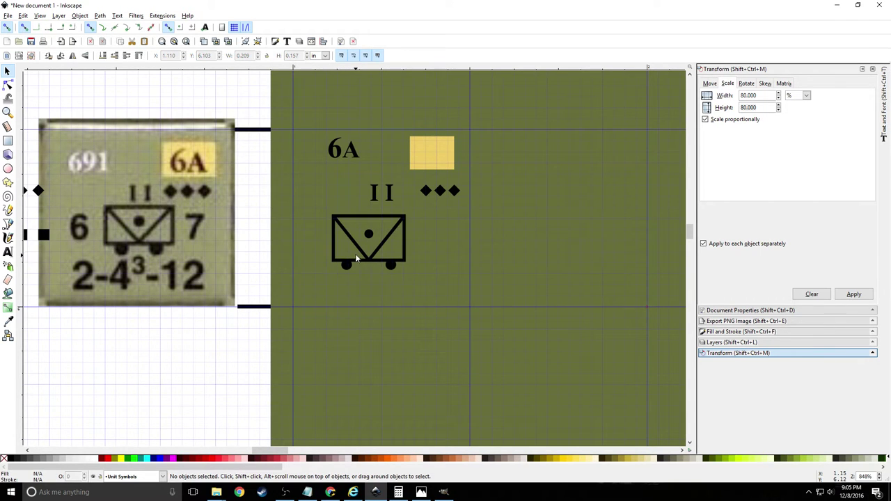
Ungroup the reduced symbol into its separate box, V lines, dot and wheels
click(358, 264)
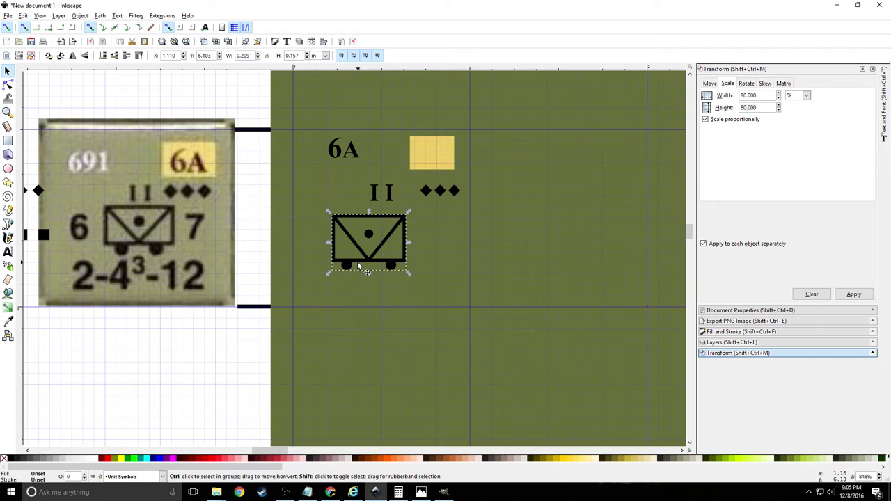
key(ctrl+shift+g)
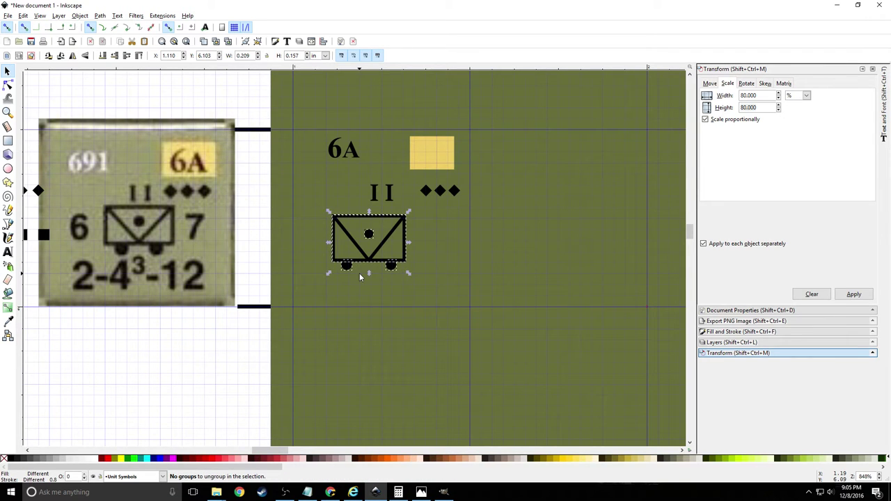
click(360, 276)
Turn off proportional scaling, set 100% width and 80% height, and try it on the V-shaped path alone, then undo that scaling
click(359, 250)
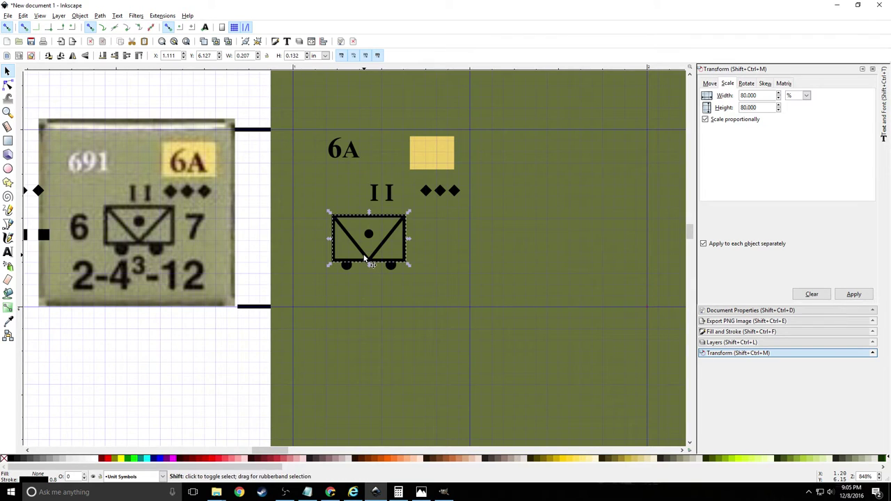
shift+click(364, 257)
click(364, 252)
shift+click(365, 248)
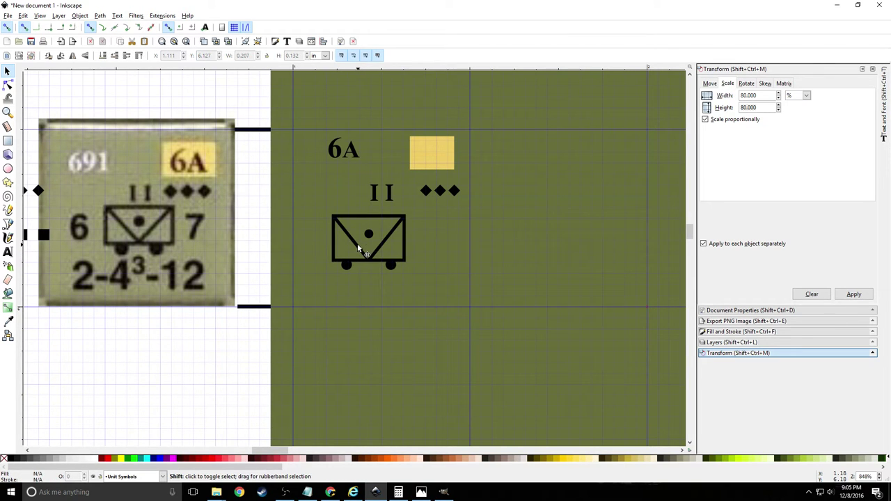
shift+click(363, 252)
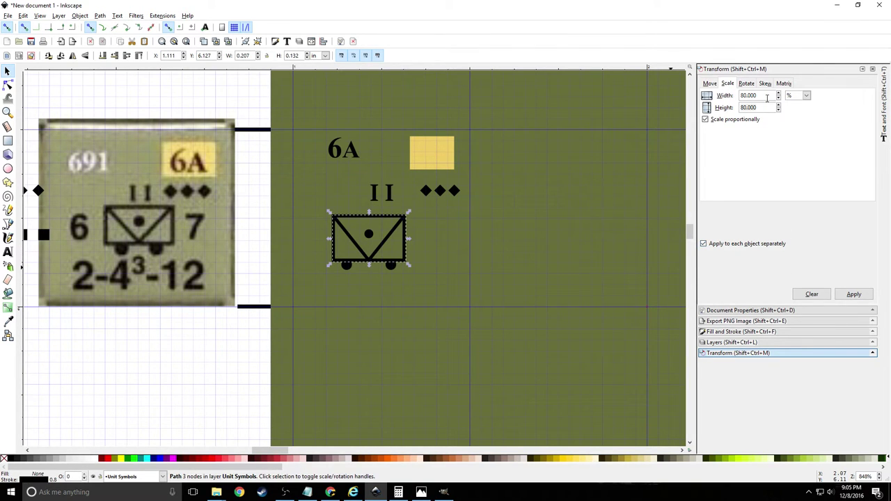
click(705, 119)
drag(762, 95, 725, 96)
text(100)
key(Tab)
click(854, 294)
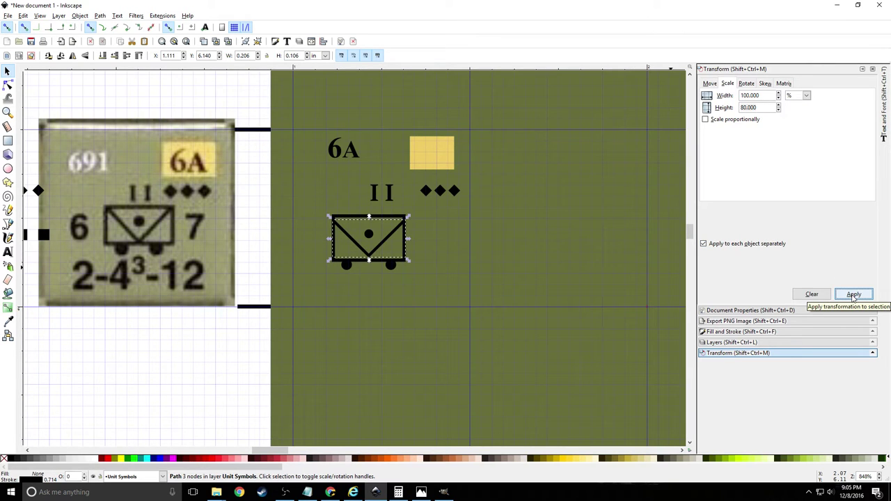
key(ctrl+z)
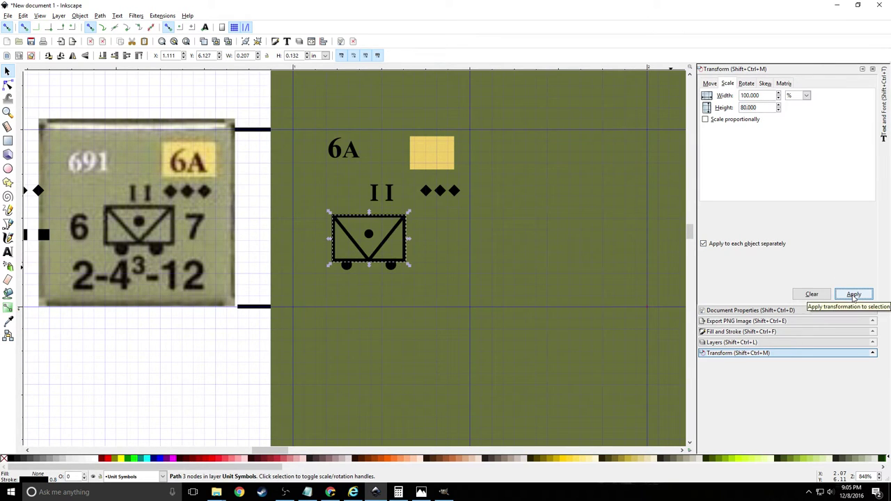
Scale the box outline and V-shaped path together to 80% height at 100% width and lay them over the reference counter's symbol
click(438, 227)
click(406, 231)
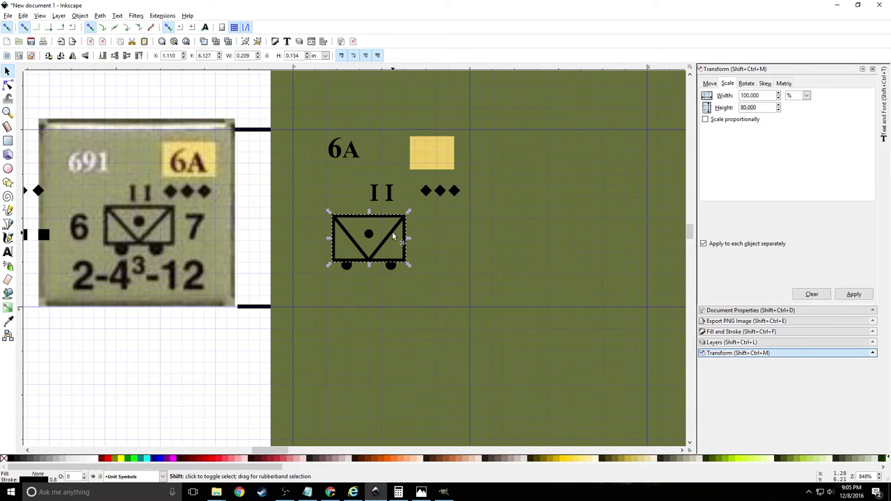
shift+click(394, 237)
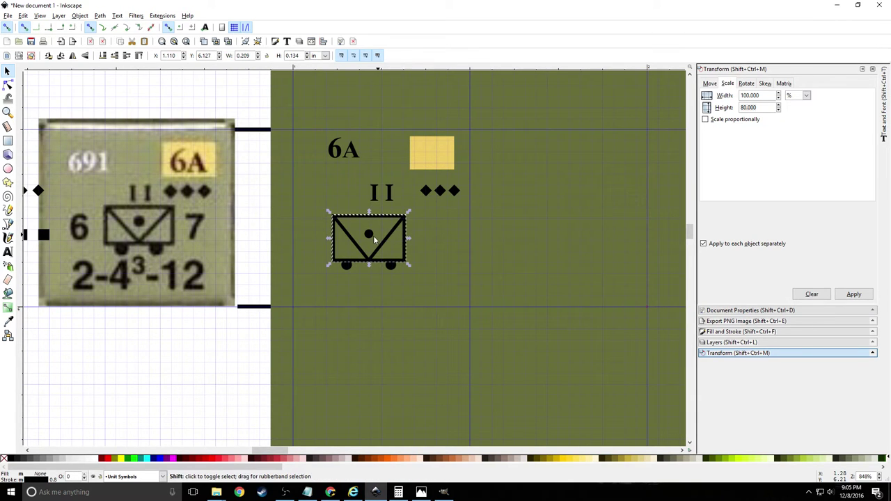
click(860, 296)
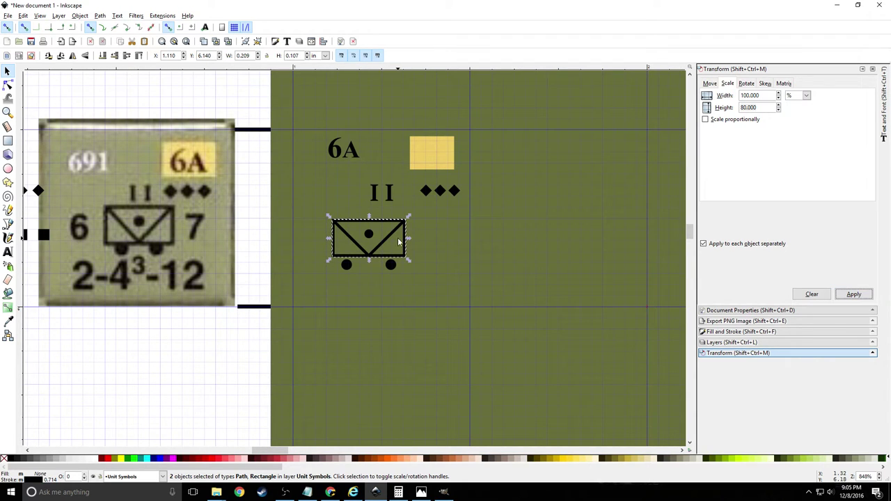
drag(398, 240, 163, 222)
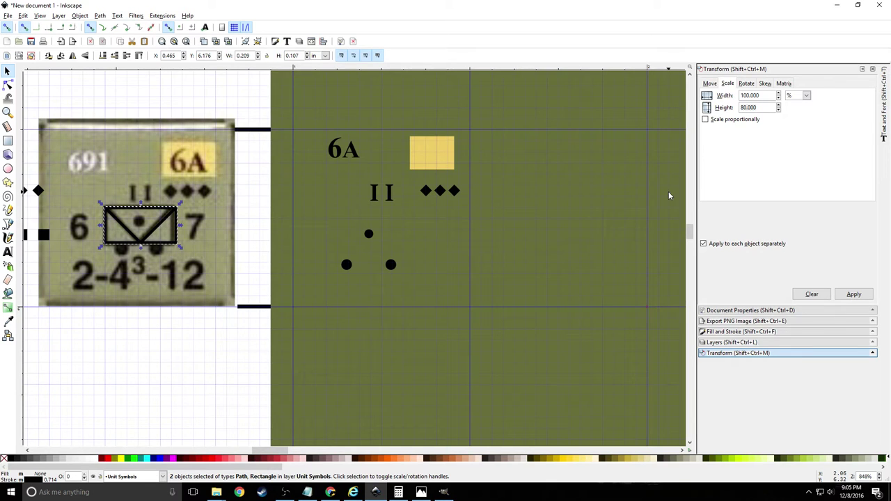
Scale the box outline and V-shaped path to 95% width at 100% height and place them around the dot at about X 1.114, Y 6.146 in
triple_click(768, 107)
text(100)
key(shift+Tab)
text(95)
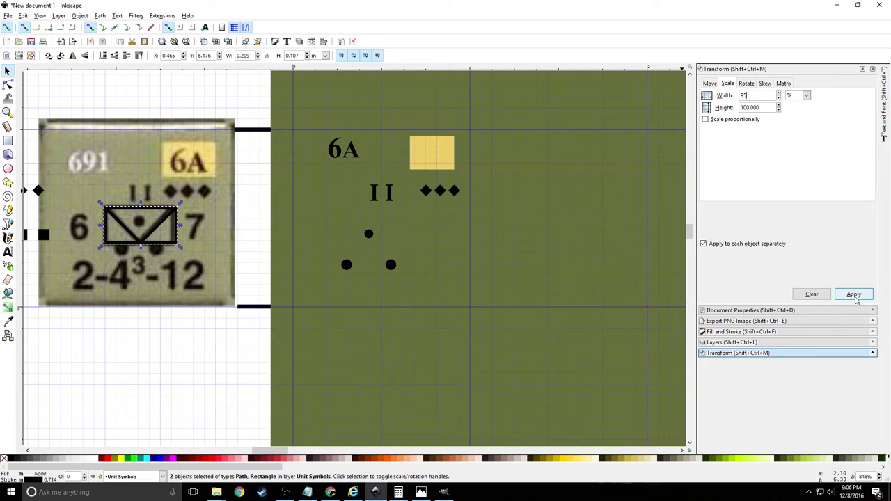
click(856, 295)
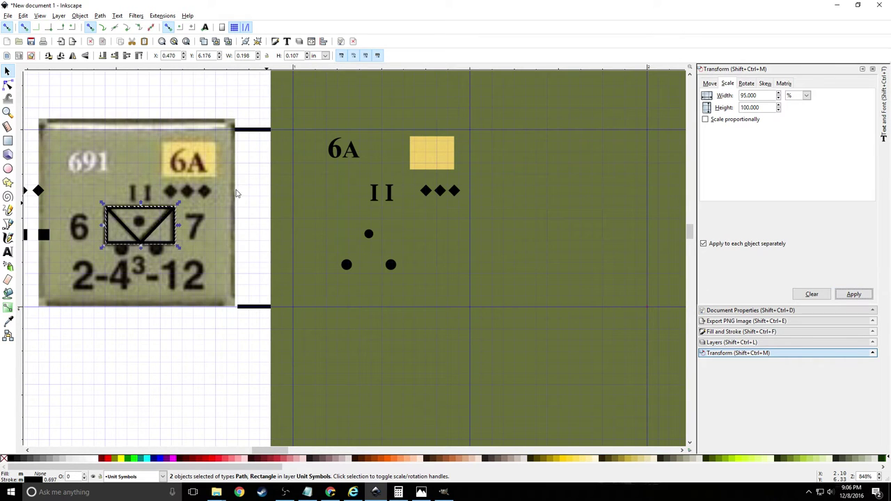
drag(157, 235, 388, 239)
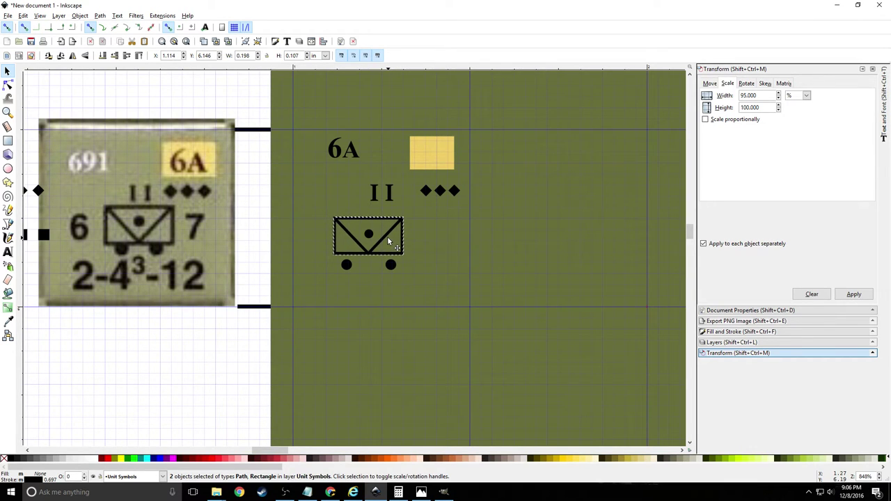
scroll(391, 250, up, 2)
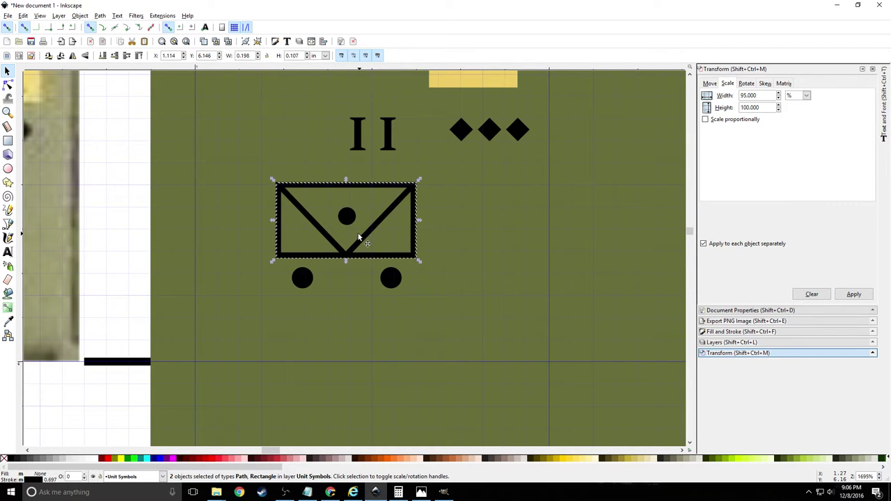
scroll(353, 224, down, 2)
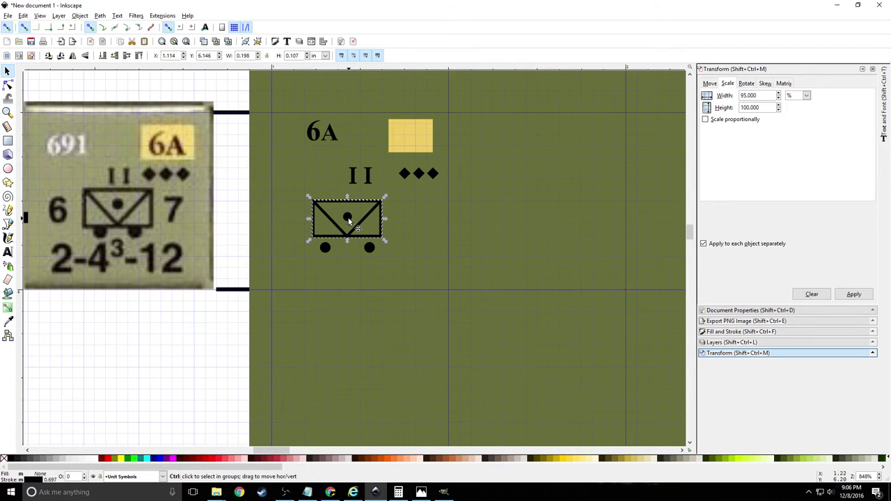
Try moving both wheels up against the box's lower edge, then undo the moves
click(328, 250)
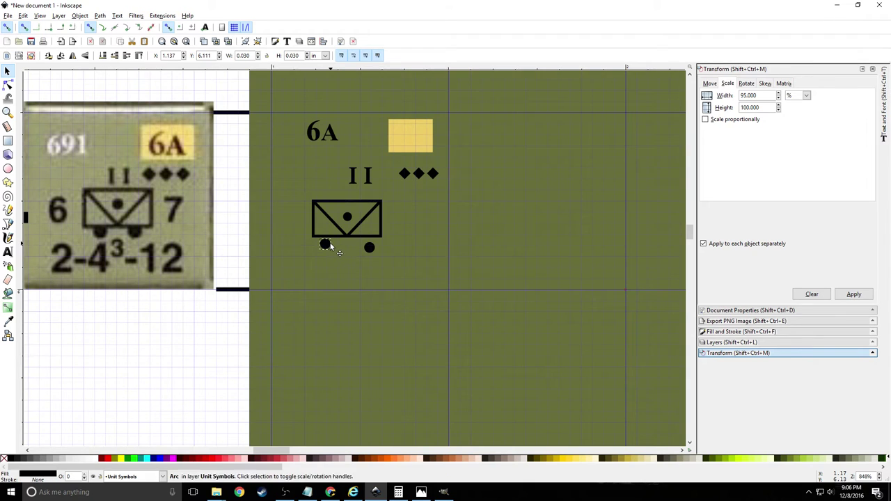
drag(330, 250, 364, 245)
scroll(360, 253, up, 2)
scroll(361, 252, up, 1)
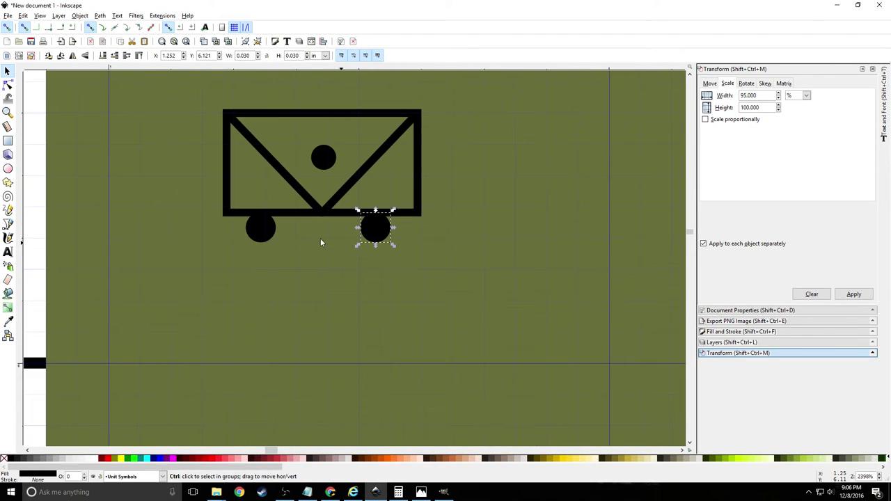
key(ctrl+z)
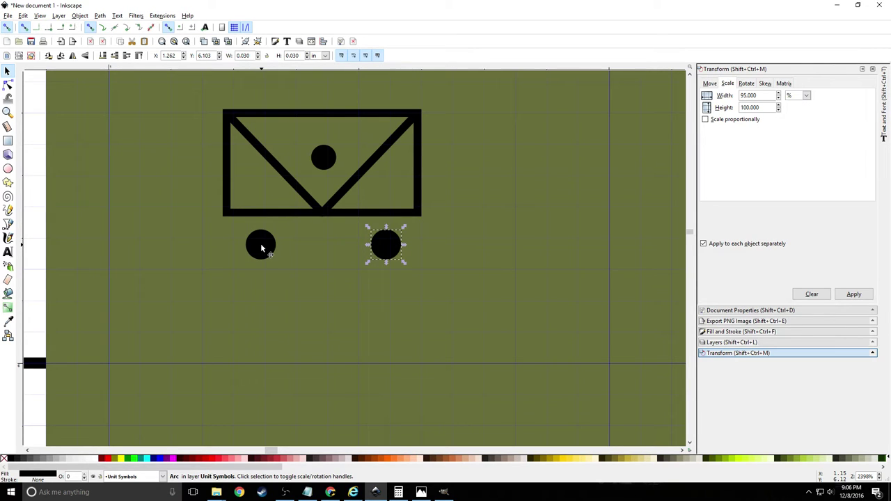
Place the two wheels against the box's lower edge at about X 1.141, Y 6.121 in and X 1.256, Y 6.120 in
drag(262, 242, 266, 229)
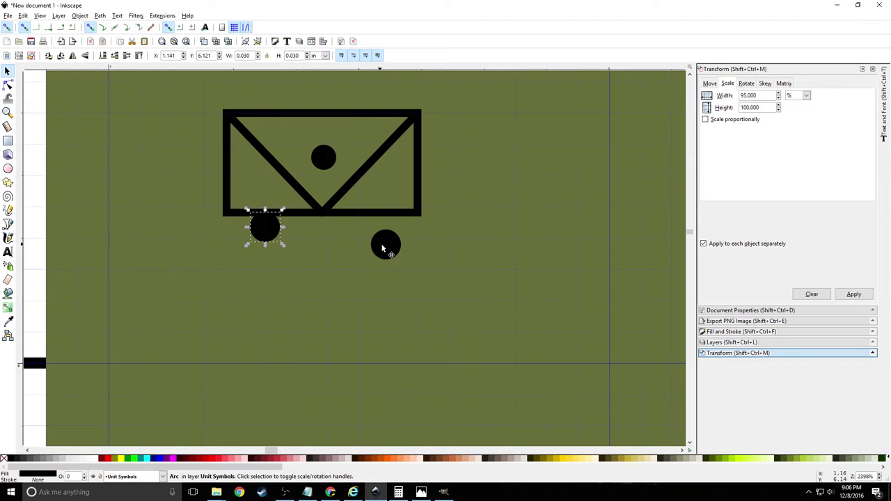
drag(383, 245, 378, 227)
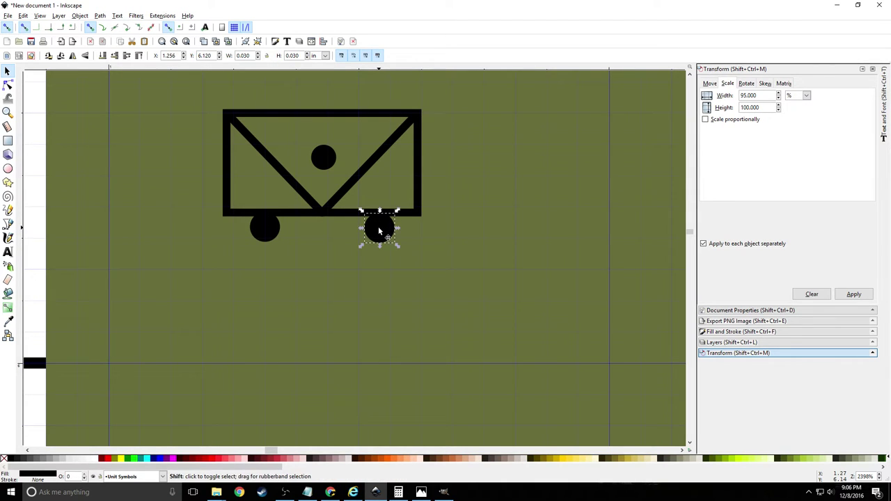
ctrl+scroll(378, 227, down, 2)
ctrl+scroll(379, 232, down, 2)
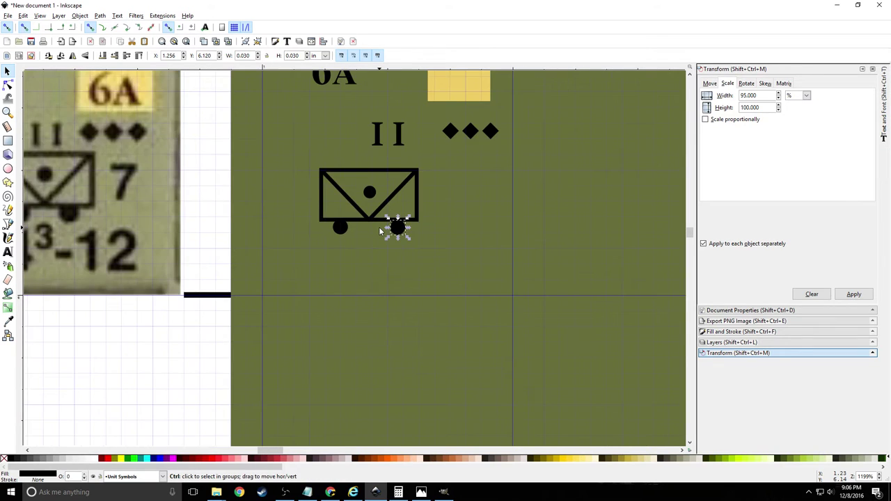
Lay the row of three diamonds over the reference counter's diamonds at about X 0.647, Y 6.310 in
drag(424, 150, 202, 163)
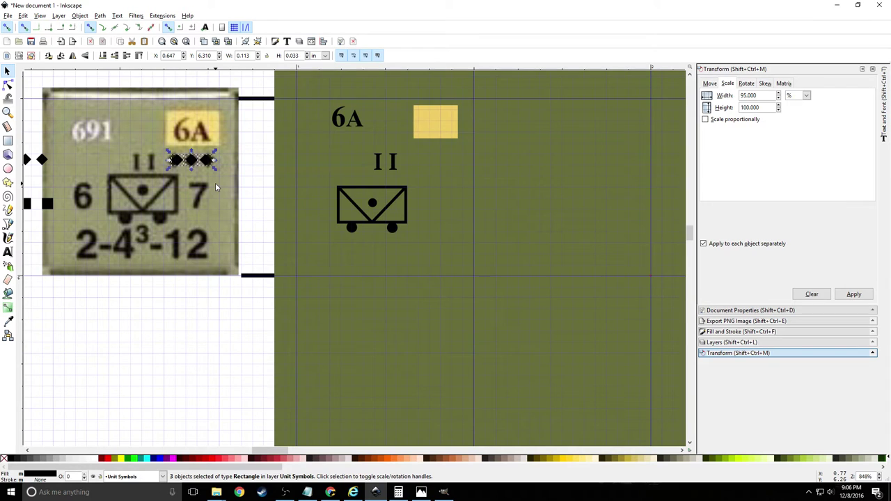
click(179, 166)
scroll(185, 184, up, 4)
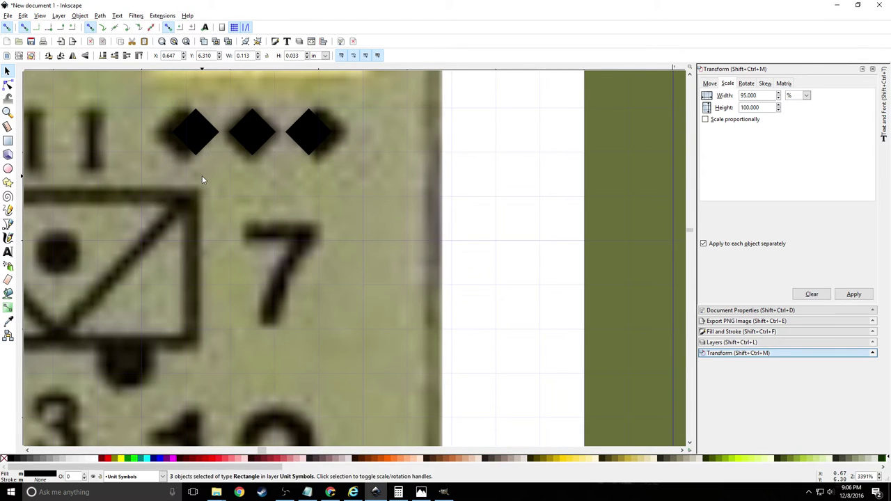
Try shifting the first diamond outward to about X 0.638 in, then undo the move
click(201, 175)
click(197, 139)
drag(197, 139, 182, 140)
scroll(182, 139, down, 2)
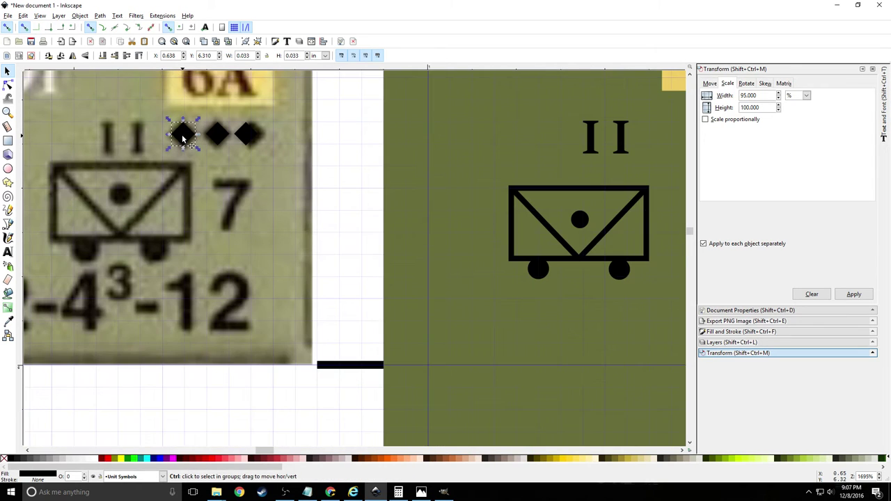
key(ctrl+z)
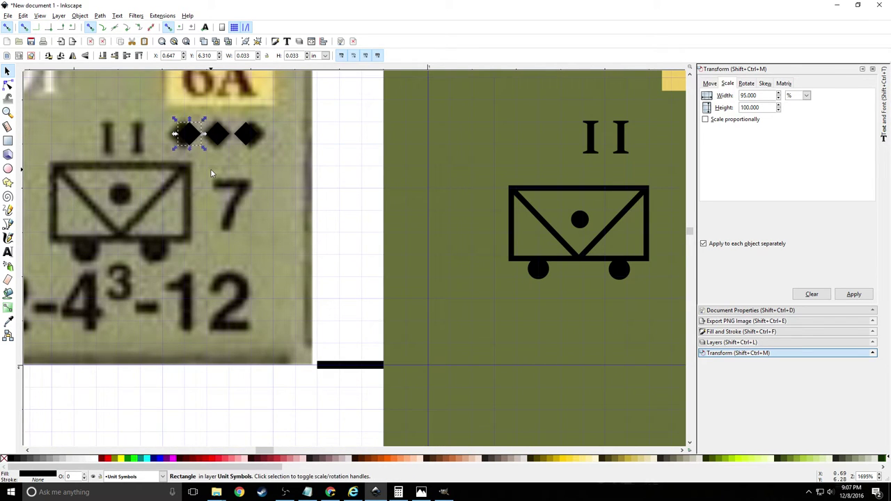
Widen the diamond spacing by shifting the first diamond to X 0.645 in and the third to X 0.728 in
key(Escape)
drag(174, 113, 268, 153)
click(193, 139)
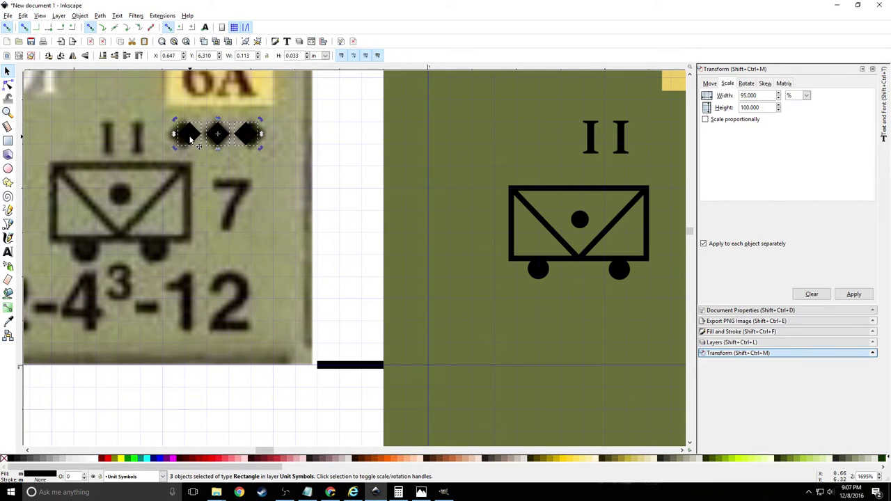
click(188, 135)
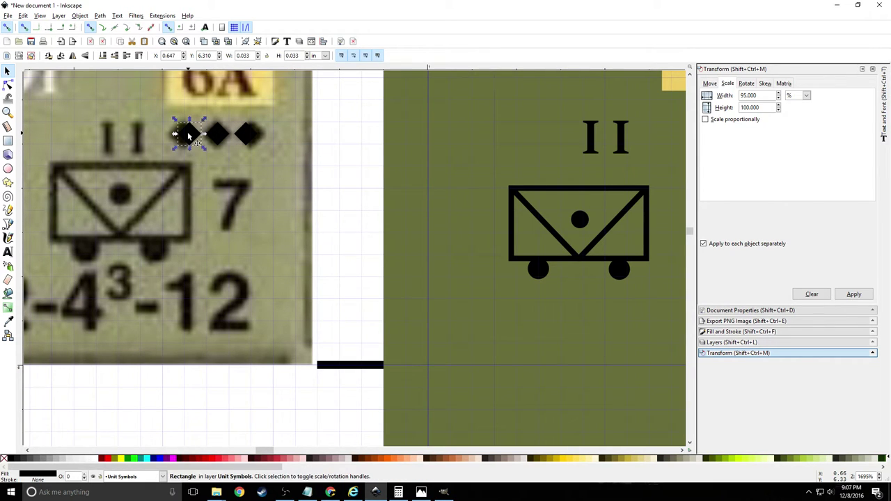
drag(188, 135, 188, 136)
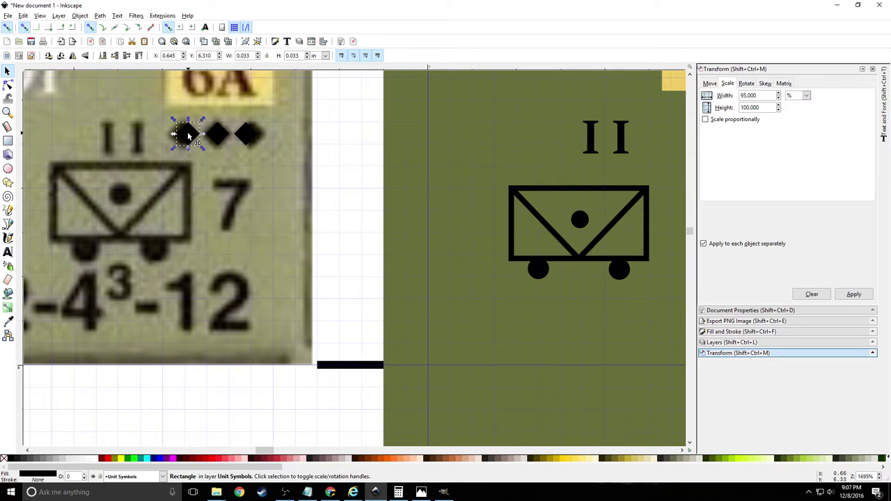
click(243, 136)
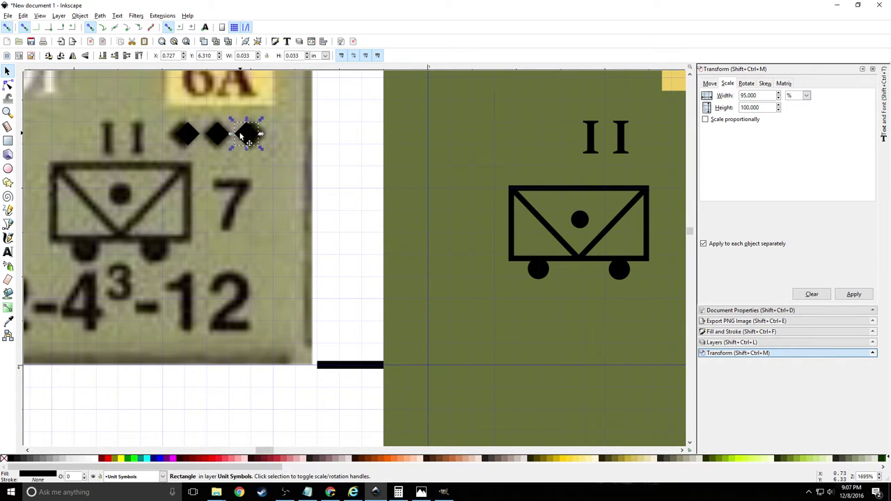
drag(240, 135, 241, 136)
key(Escape)
Move the complete unit symbol directly below the II marking at about X 1.153, Y 6.146 in
scroll(292, 149, down, 1)
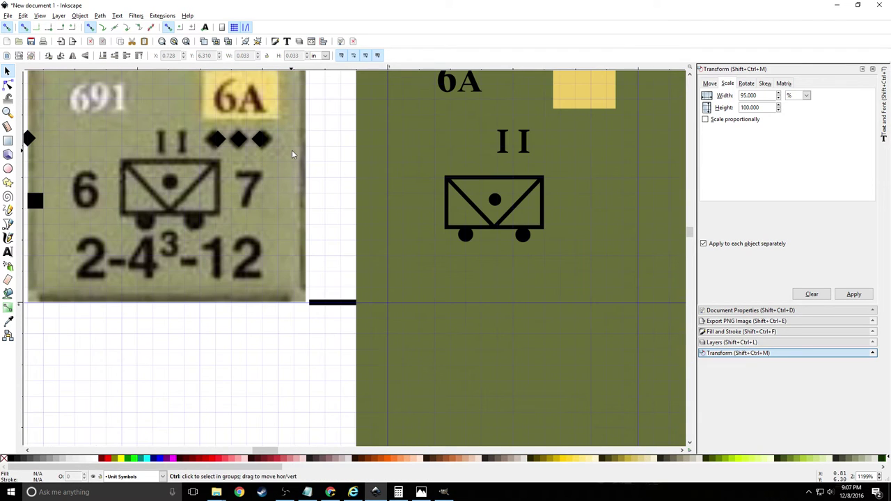
drag(431, 167, 561, 249)
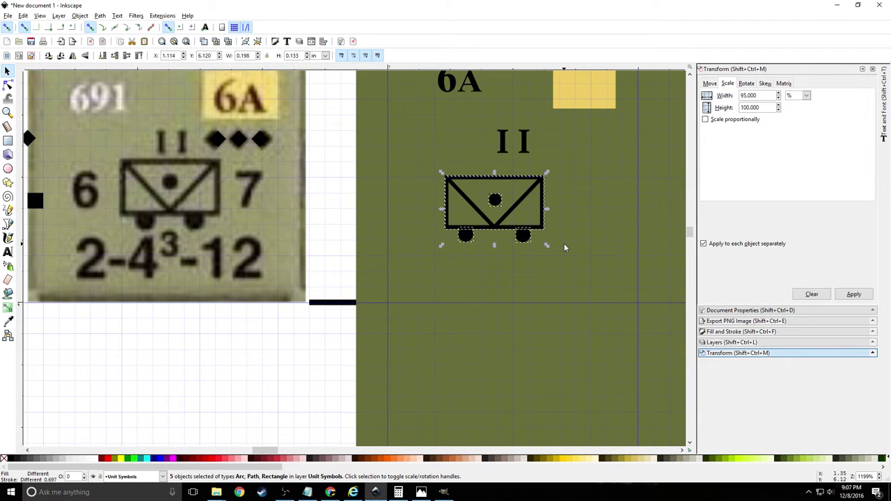
drag(495, 204, 514, 186)
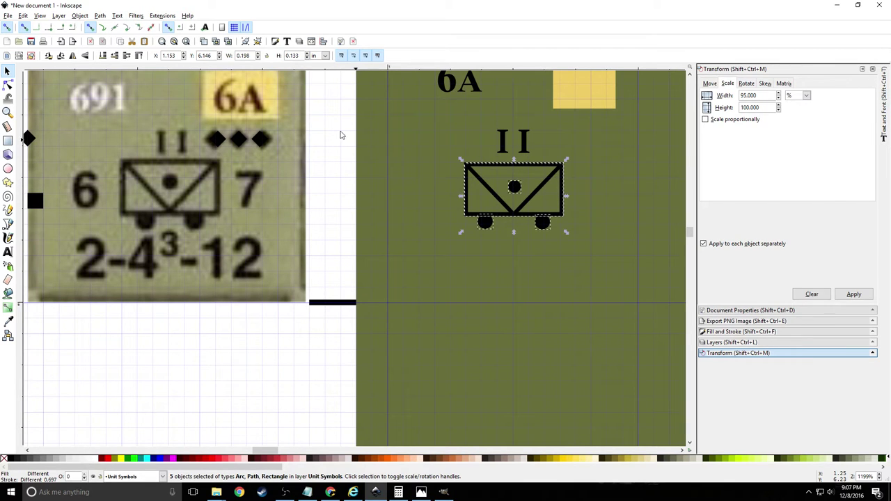
Return the three diamonds to the right of the II marking and nudge the II text down to Y 6.291 in
drag(209, 126, 563, 143)
drag(487, 124, 537, 161)
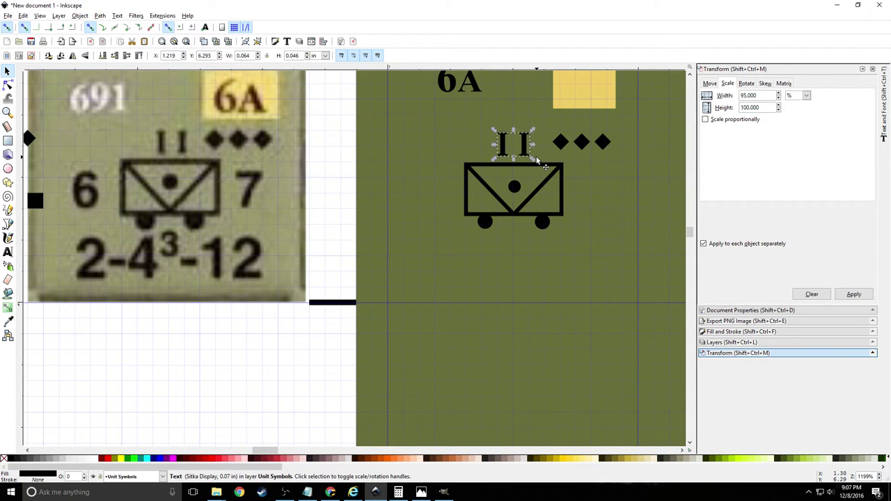
key(alt+Down)
click(575, 183)
Group the symbol's box, V lines, dot and wheels, and nudge the group left to X 1.151 in to centre it under II
drag(457, 234, 571, 164)
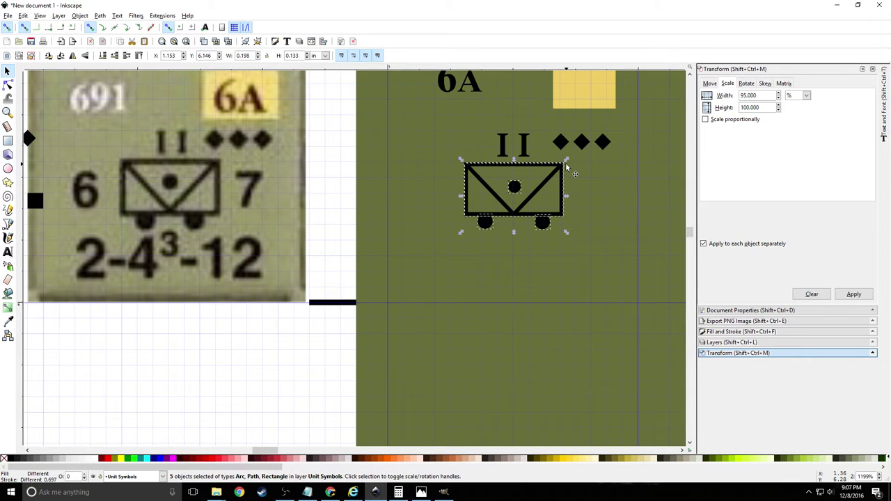
key(ctrl+g)
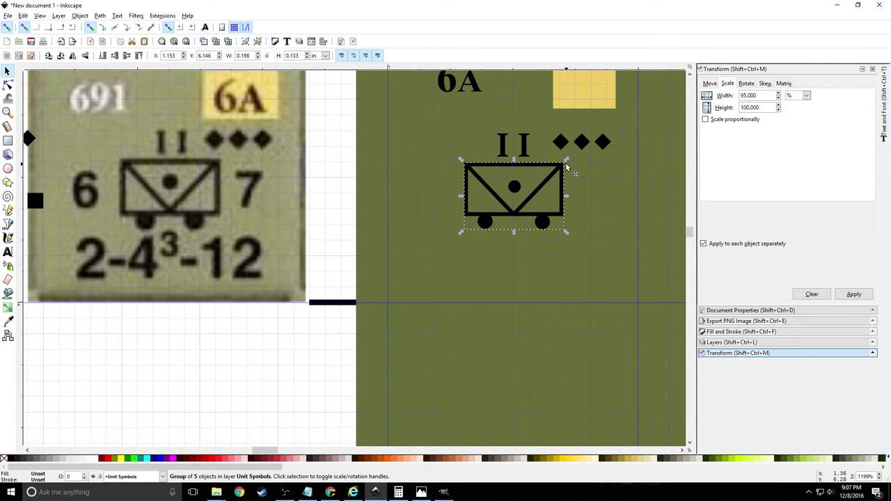
key(alt+Left)
key(alt+Left)
key(alt+Left)
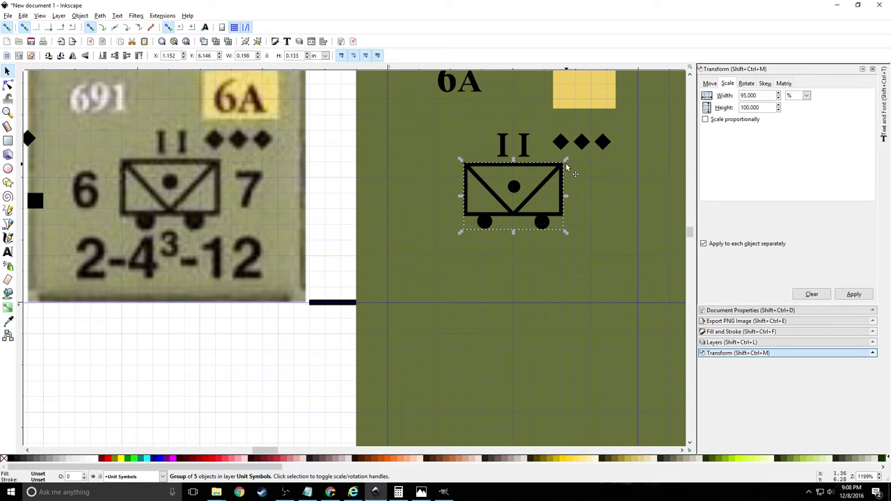
key(alt+Right)
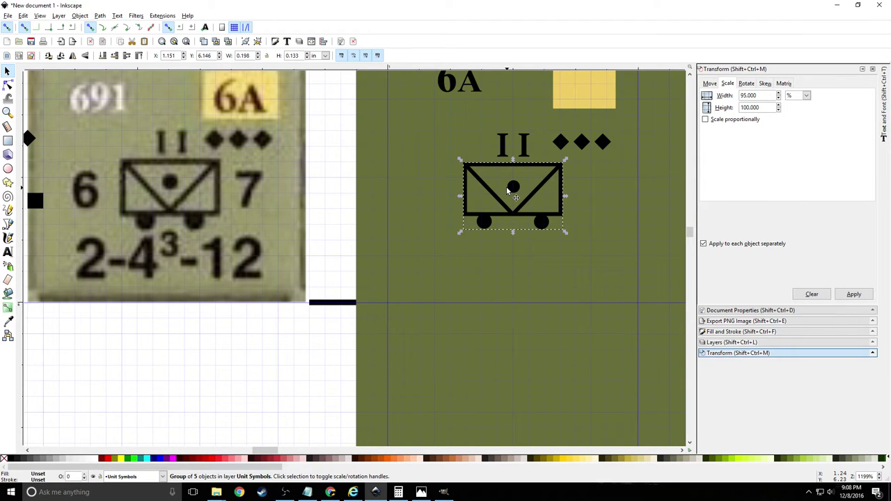
scroll(286, 242, up, 2)
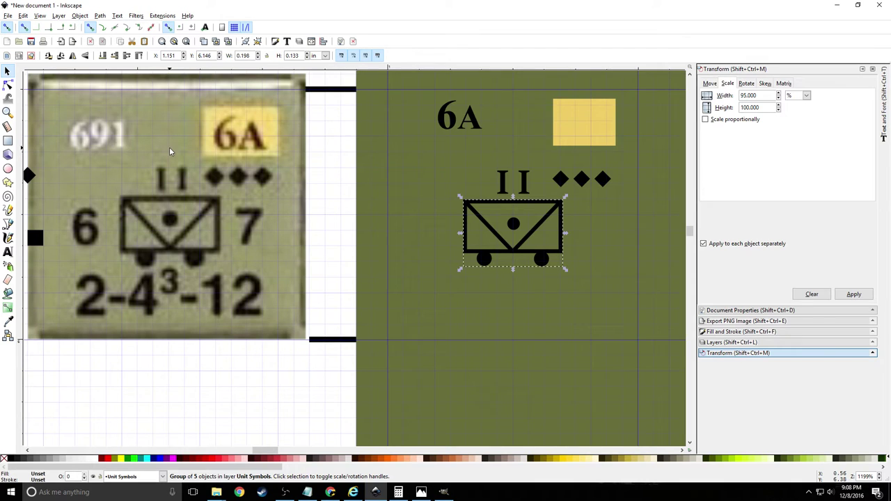
key(Escape)
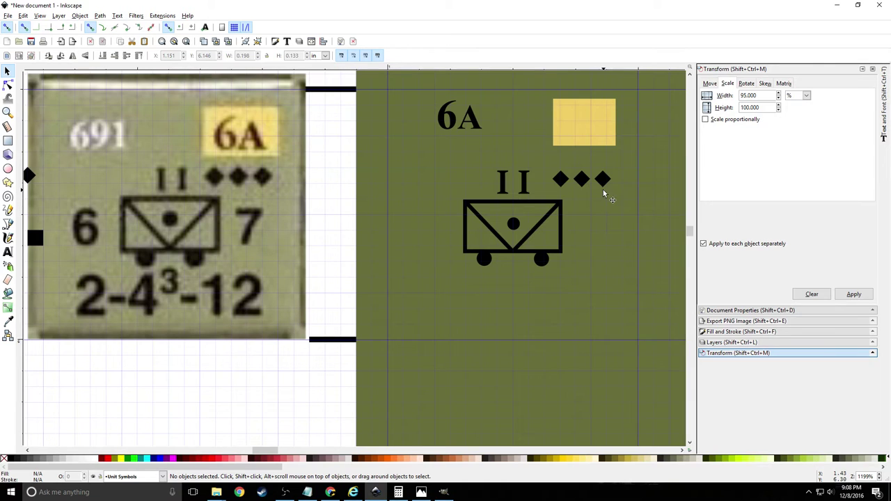
Nudge the yellow rectangle down to Y 6.372 in, closer to the diamonds
click(582, 124)
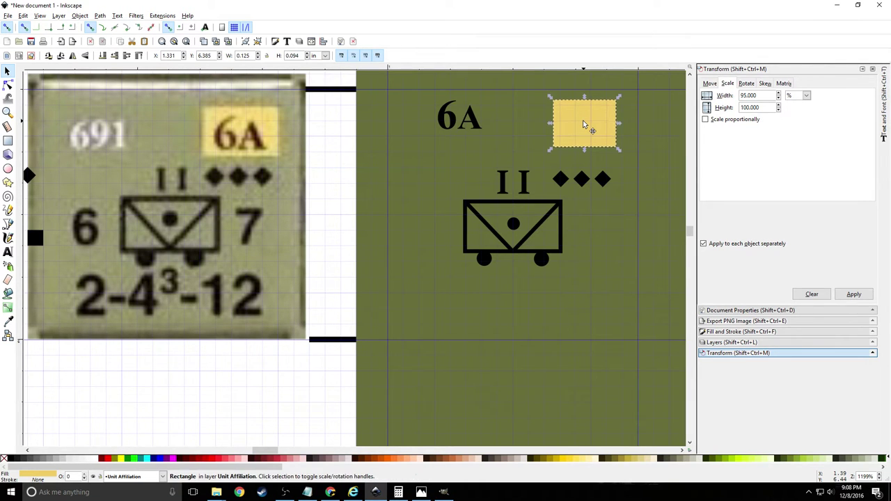
key(alt+Down)
key(alt+Down)
key(alt+Down)
key(alt+Down)
key(alt+Down)
key(alt+Down)
key(alt+Down)
key(alt+Down)
key(alt+Down)
key(alt+Down)
key(alt+Down)
key(alt+Down)
key(alt+Down)
key(alt+Down)
key(alt+Down)
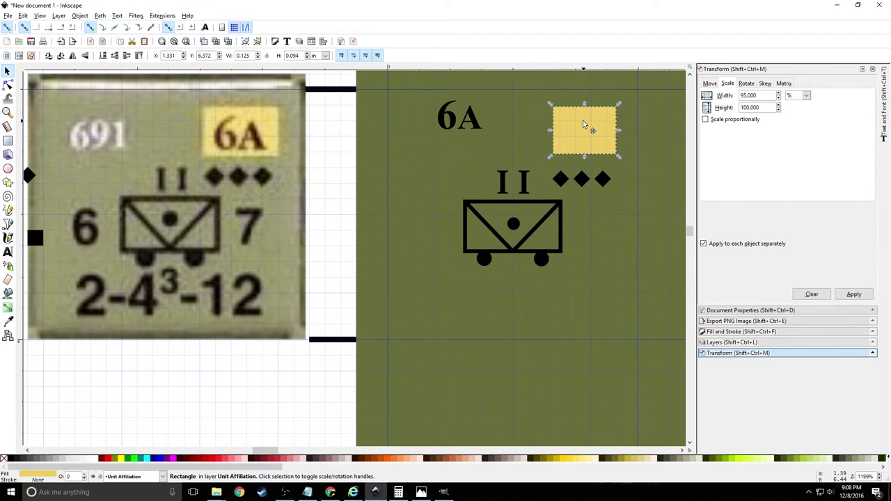
Check which layers hold the 6A text, the yellow rectangle and the II marking
click(456, 122)
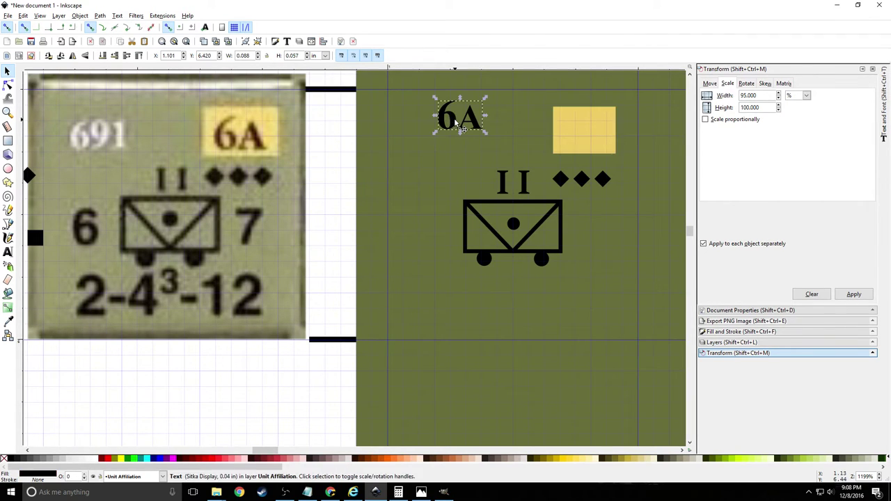
click(573, 129)
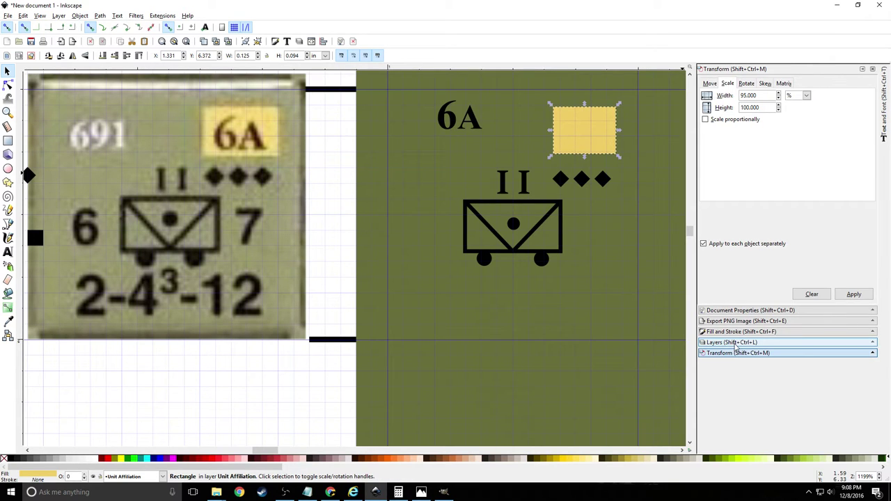
click(735, 343)
click(475, 119)
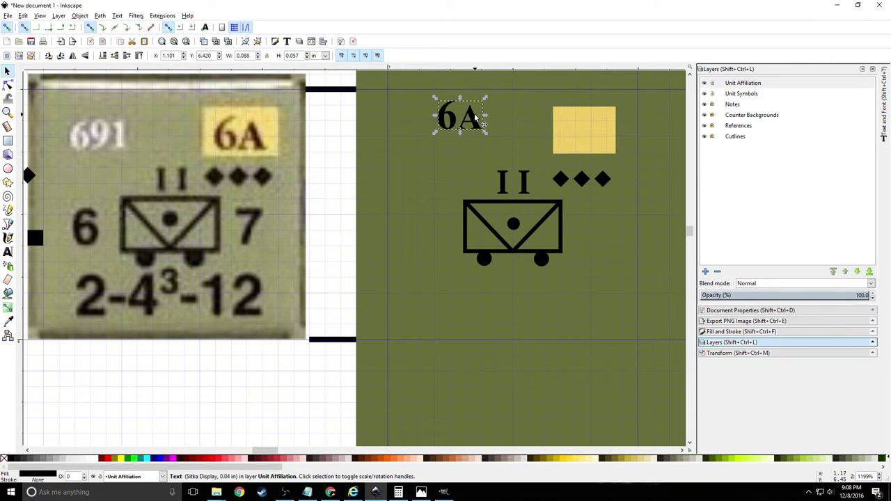
click(575, 124)
click(478, 123)
click(500, 186)
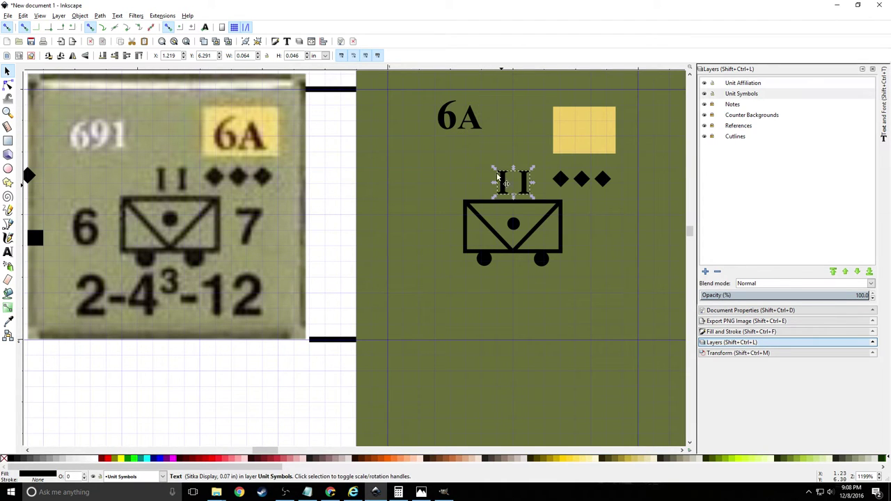
Move the 6A text onto the yellow rectangle and scale it proportionally to 105%
click(475, 120)
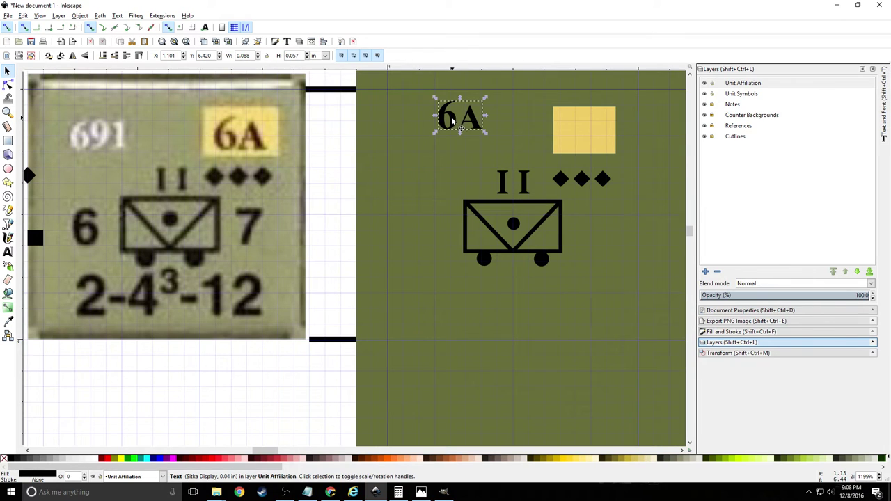
drag(459, 125, 586, 140)
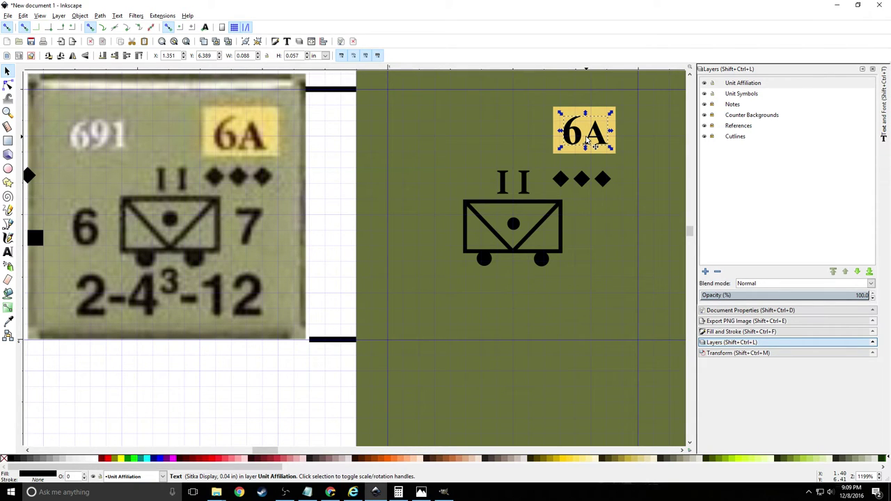
click(733, 353)
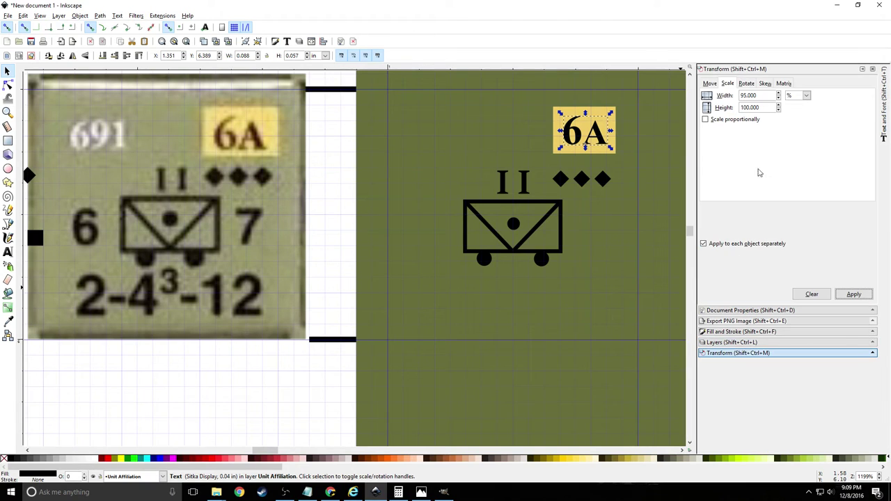
click(705, 119)
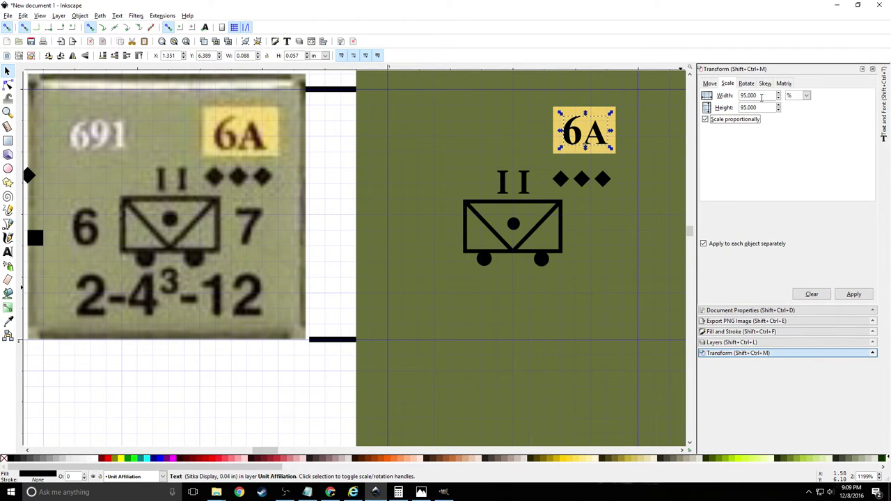
text(1105)
key(Tab)
text(105)
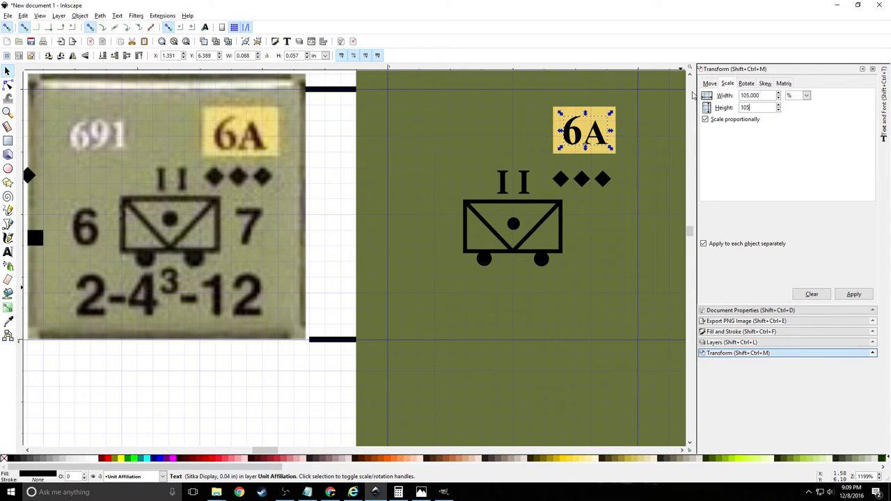
click(854, 294)
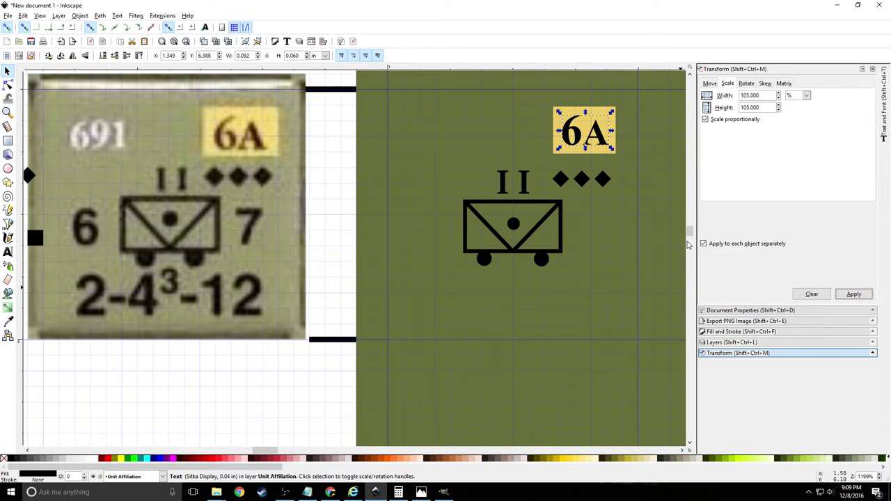
click(470, 125)
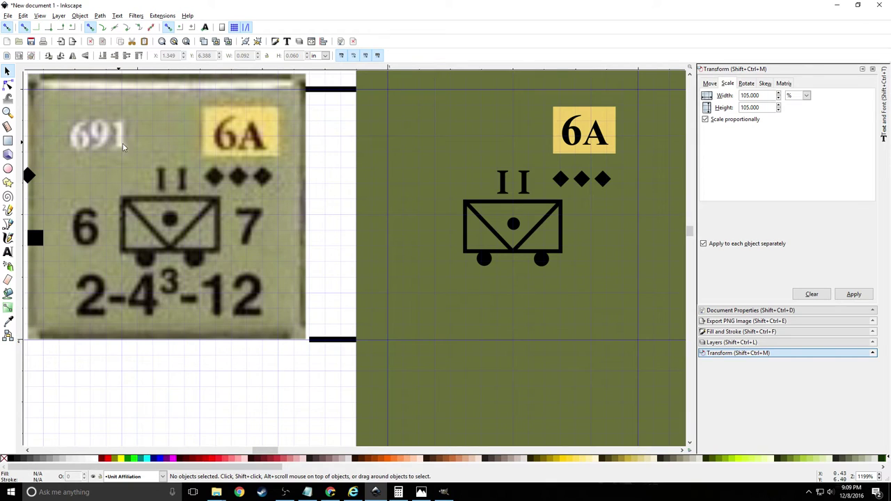
Add the text 691 in the counter's upper-left area and fill it with white
click(8, 252)
click(411, 129)
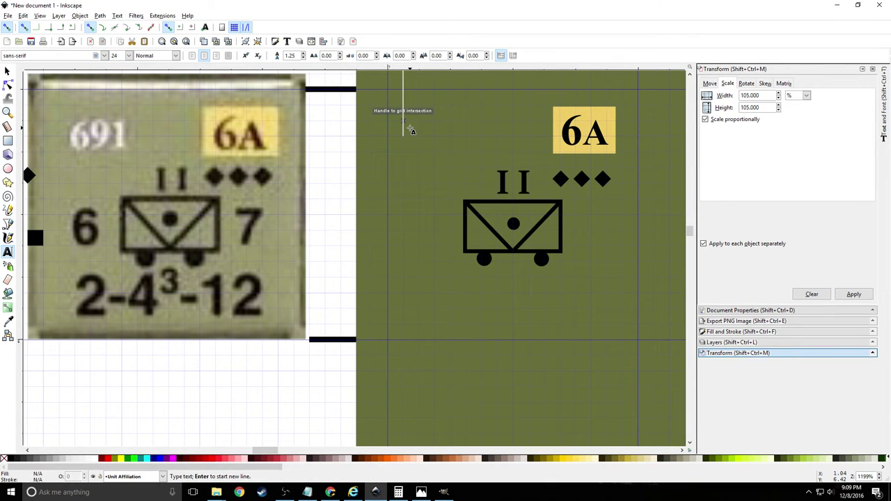
text(691)
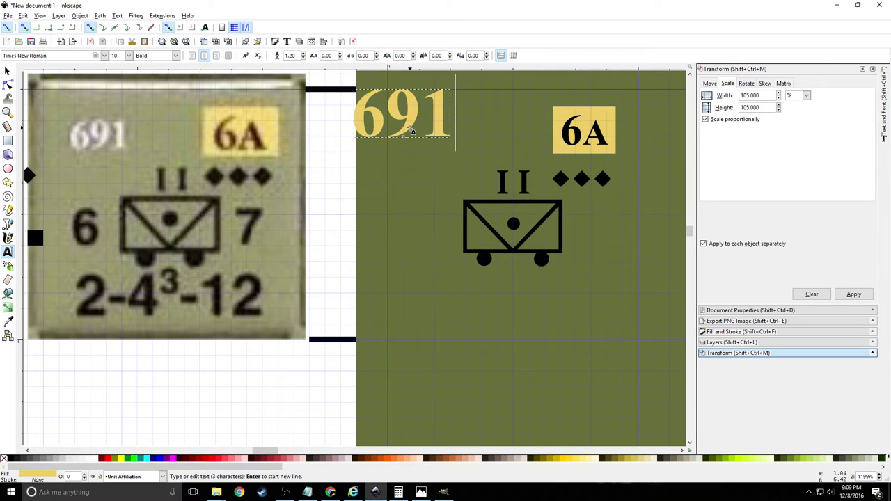
click(95, 458)
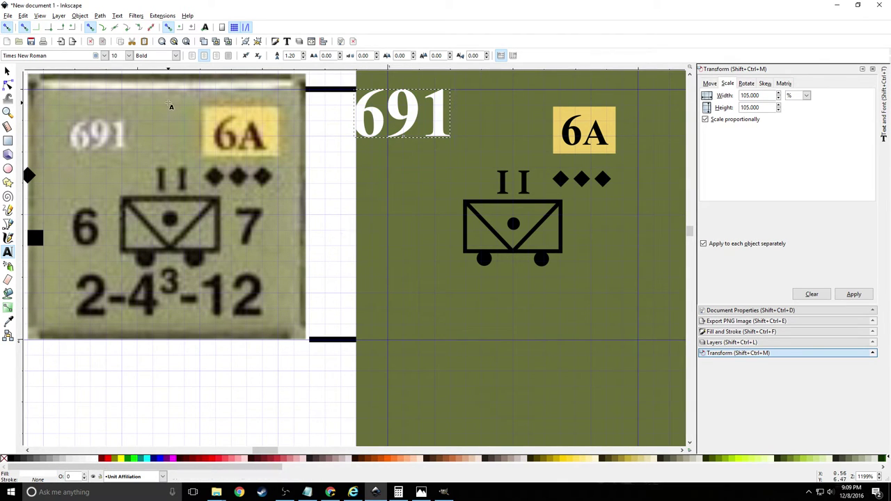
Set the 691 text's font size to 6 and move it to X 1.050 in, Y 6.391 in, level with 6A
click(129, 55)
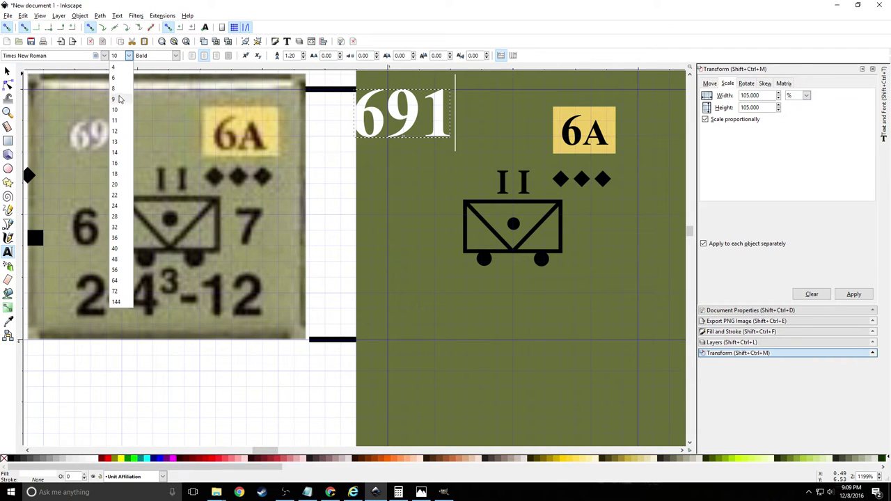
click(120, 89)
click(129, 55)
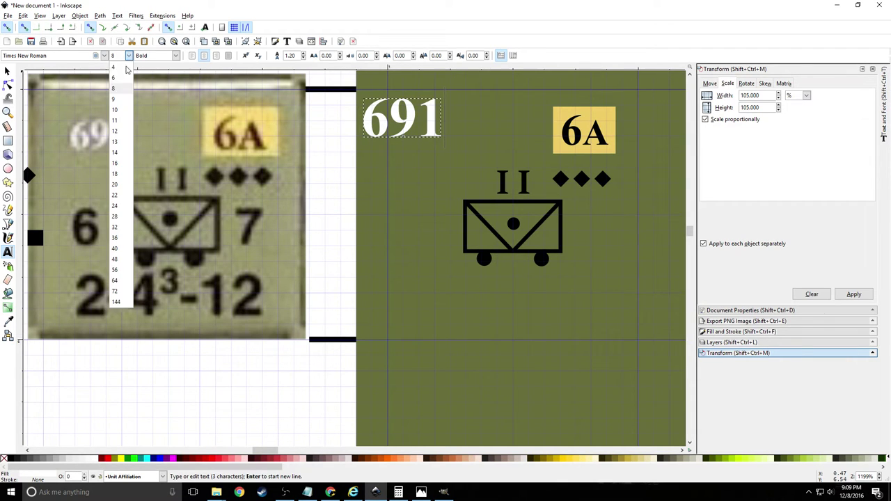
click(122, 78)
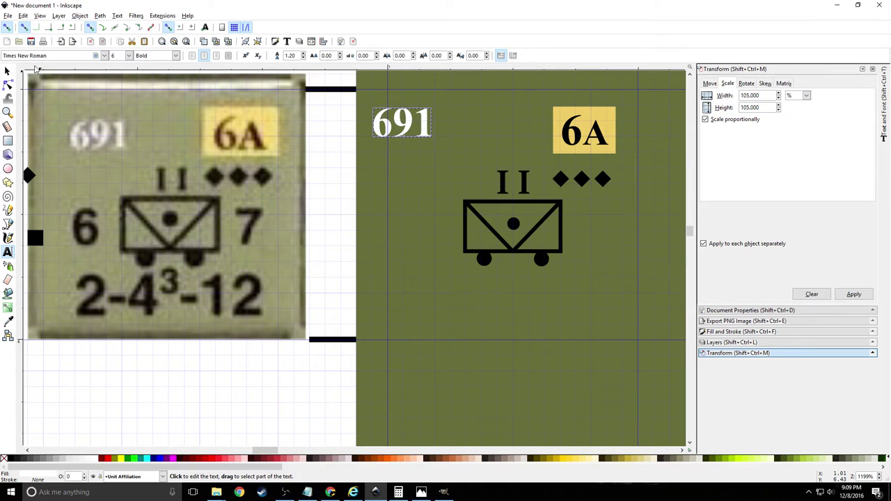
click(7, 70)
drag(400, 127, 448, 137)
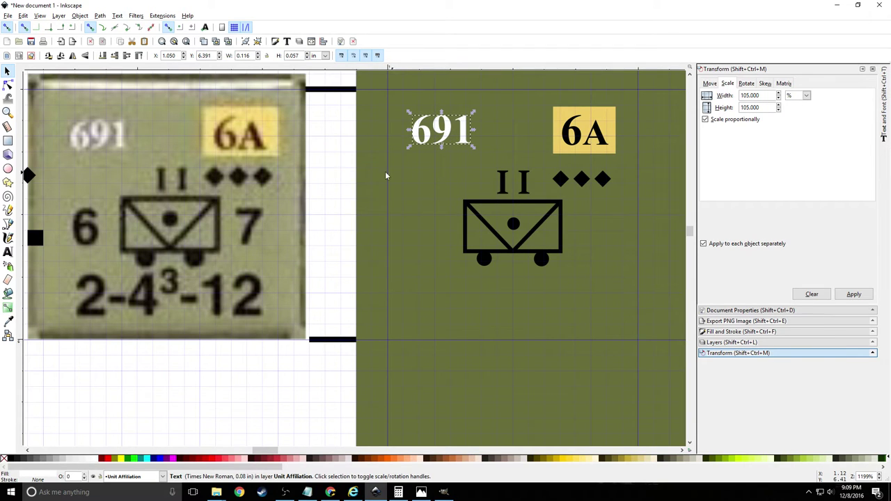
click(328, 184)
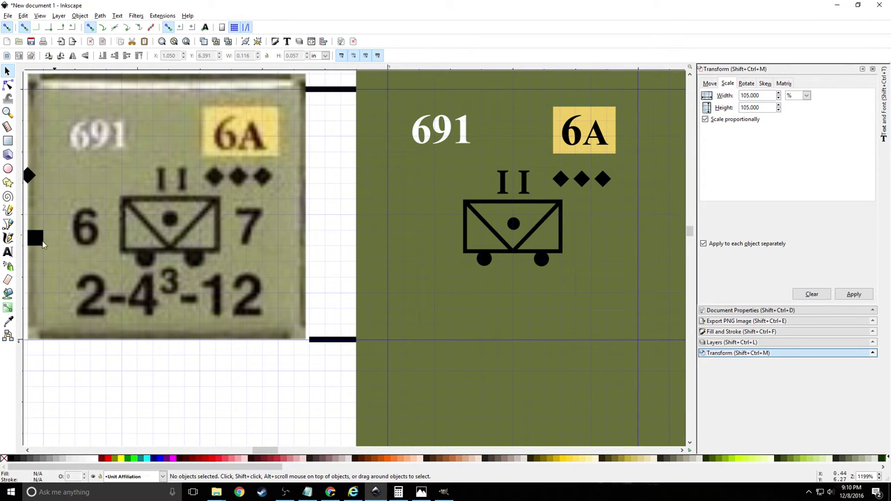
Add the text 2-4 -12 below the unit symbol, with two spaces after the 4 as a gap for the superscript
click(9, 254)
click(418, 309)
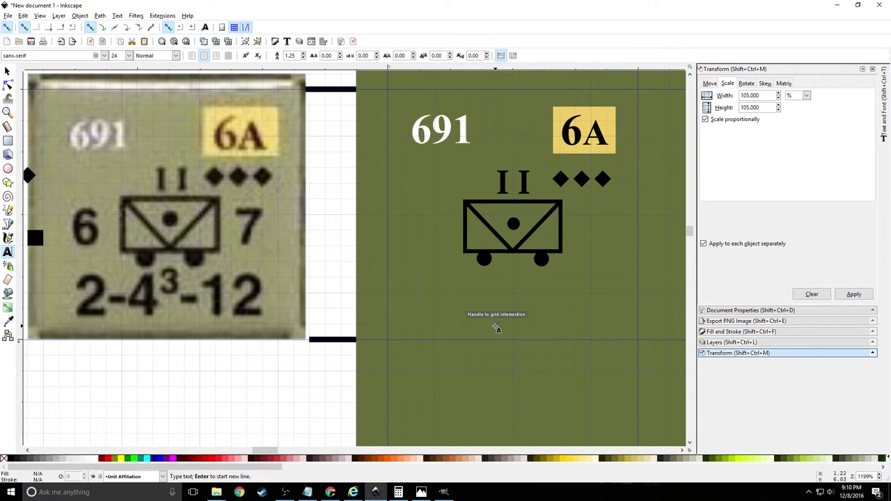
key(minus)
text(24)
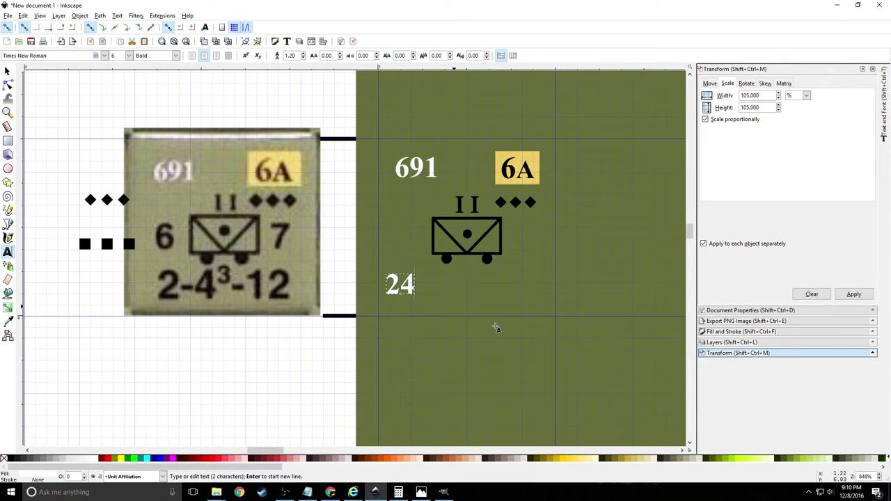
key(BackSpace)
key(Delete)
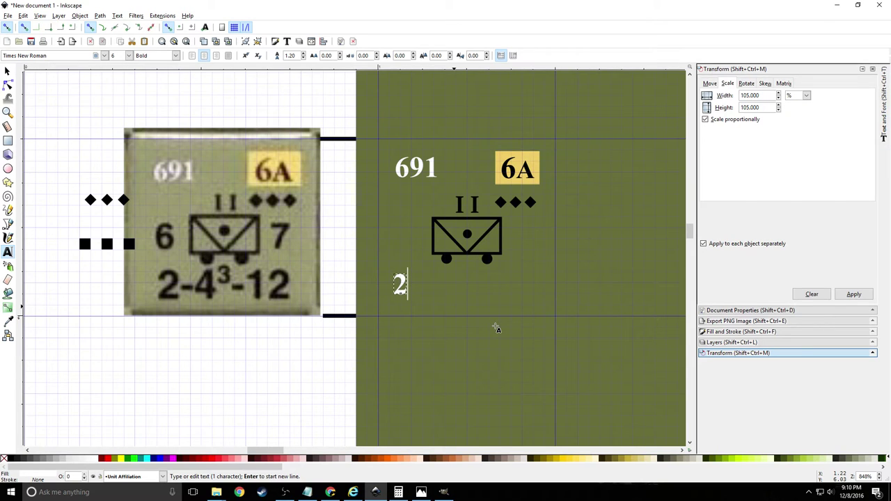
text(-4)
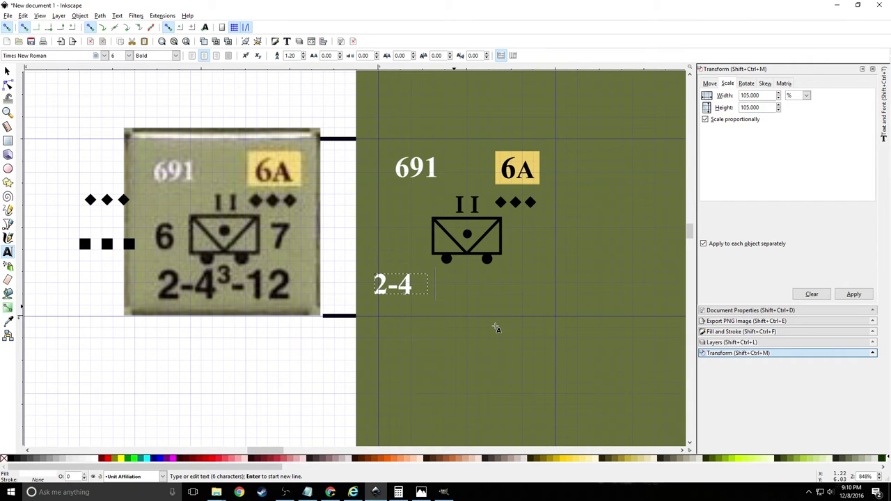
key(BackSpace)
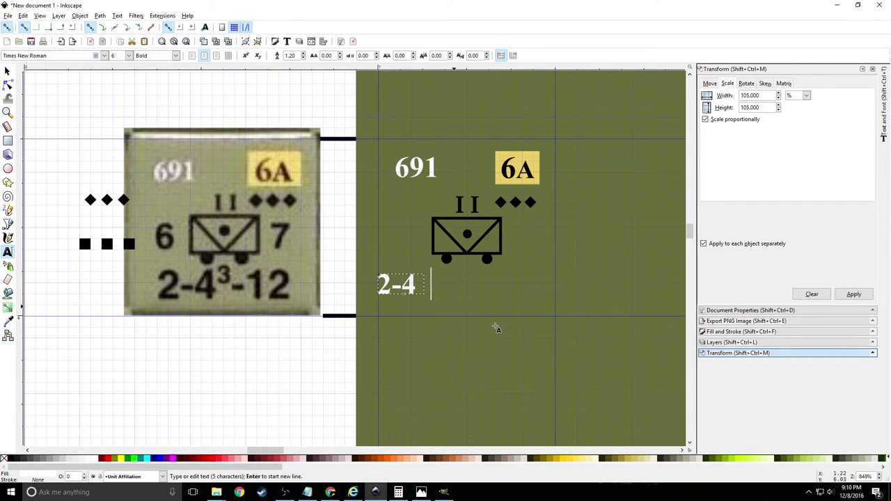
text(-)
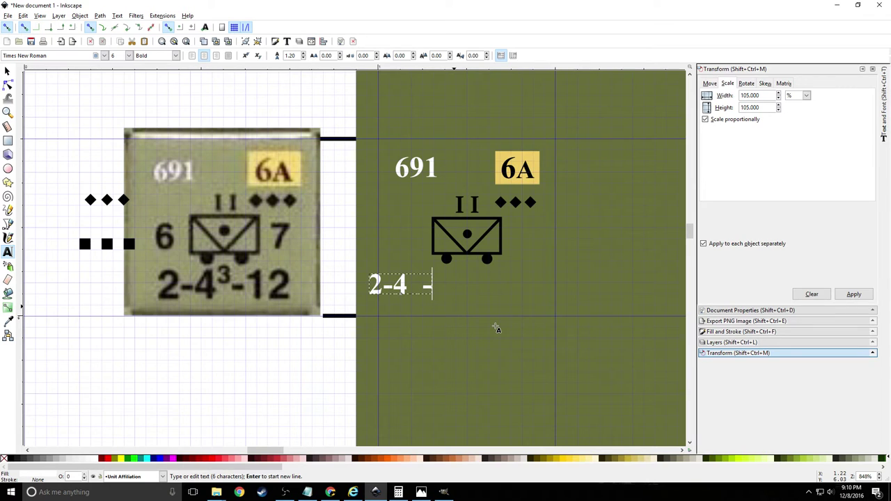
text(12)
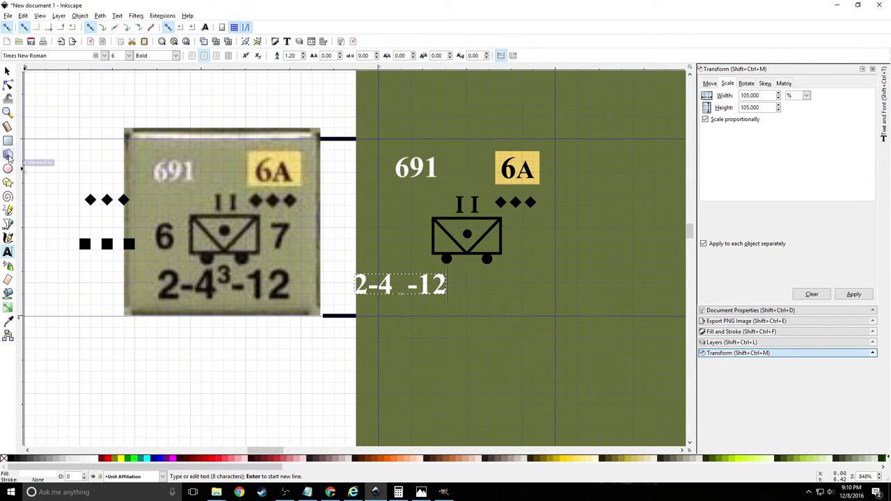
Fill the 2-4 -12 text with black and move it beneath the unit symbol to X 1.081 in, Y 6.052 in
click(11, 459)
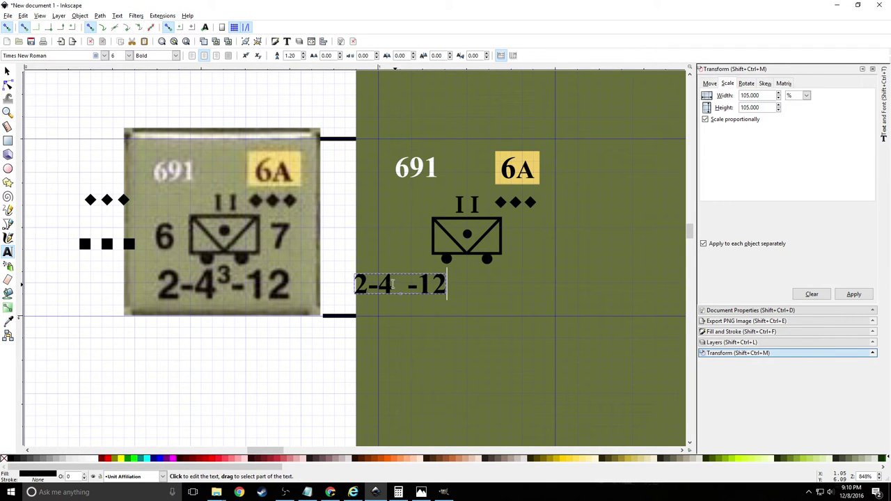
click(8, 72)
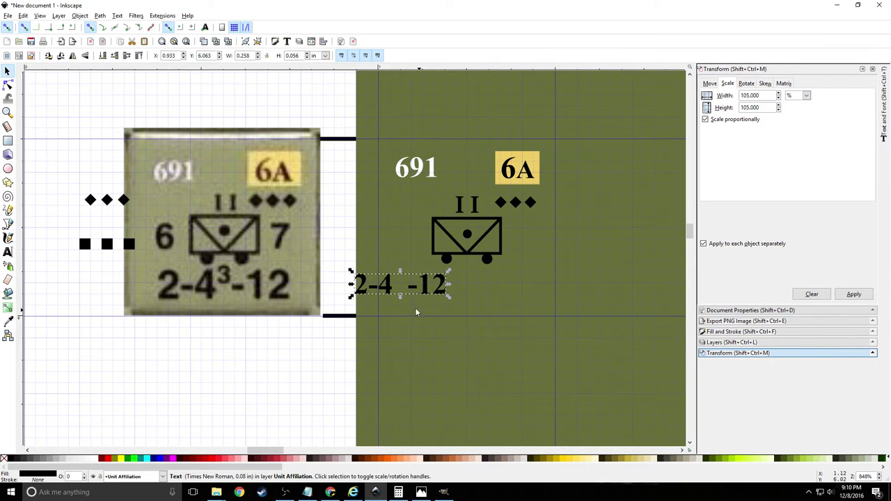
drag(390, 291, 440, 294)
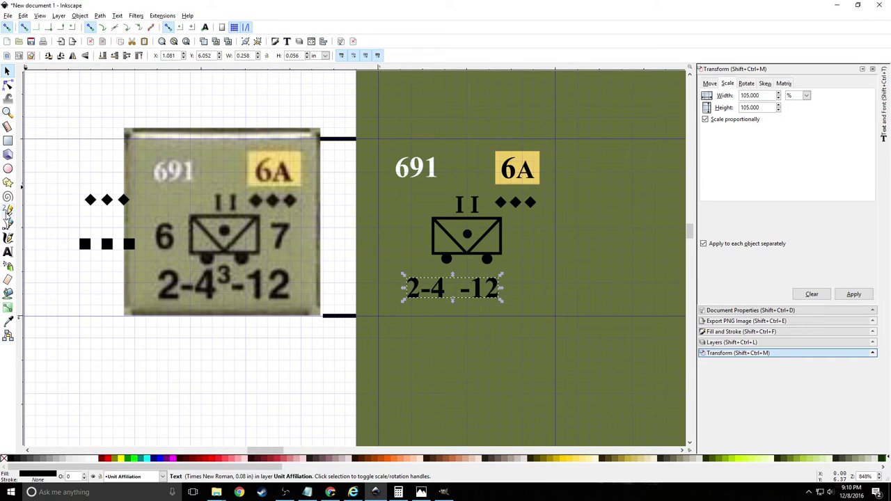
Select all of the 2-4 -12 text and set its font size to 12
click(8, 252)
key(ctrl+a)
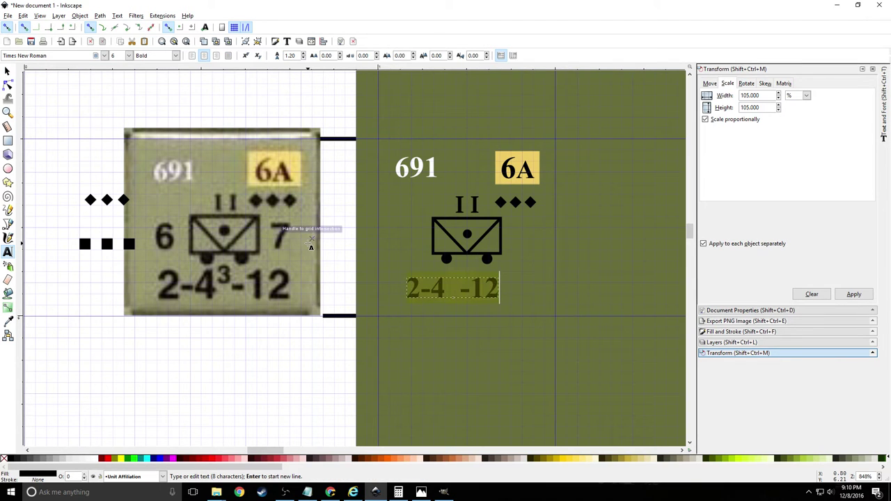
click(129, 56)
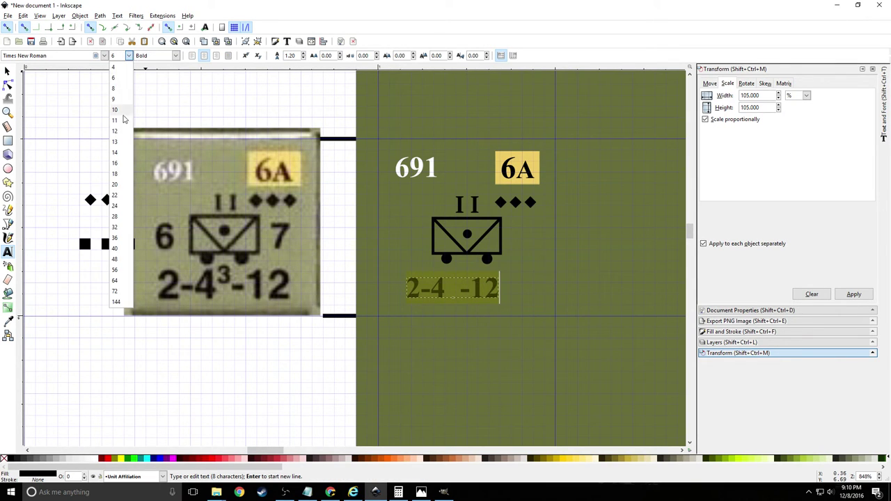
click(120, 134)
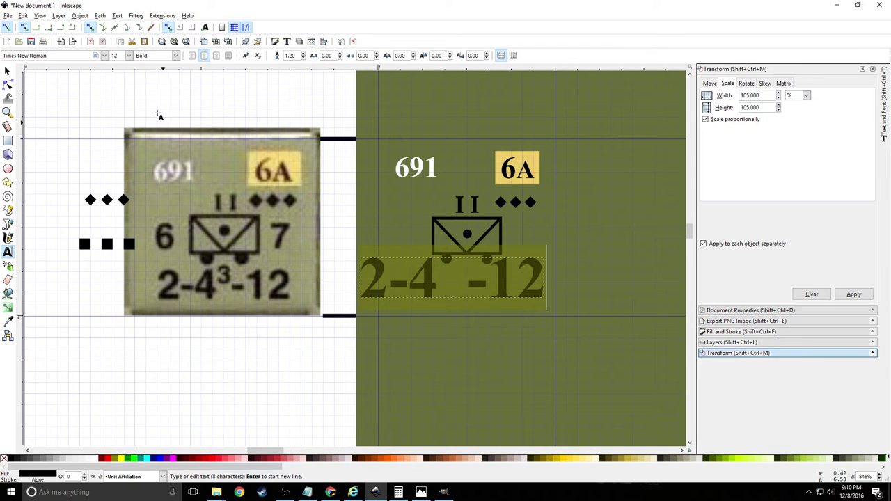
Try the sans-serif and 8514fix fonts on the 2-4 -12 text and settle on Arial
click(104, 56)
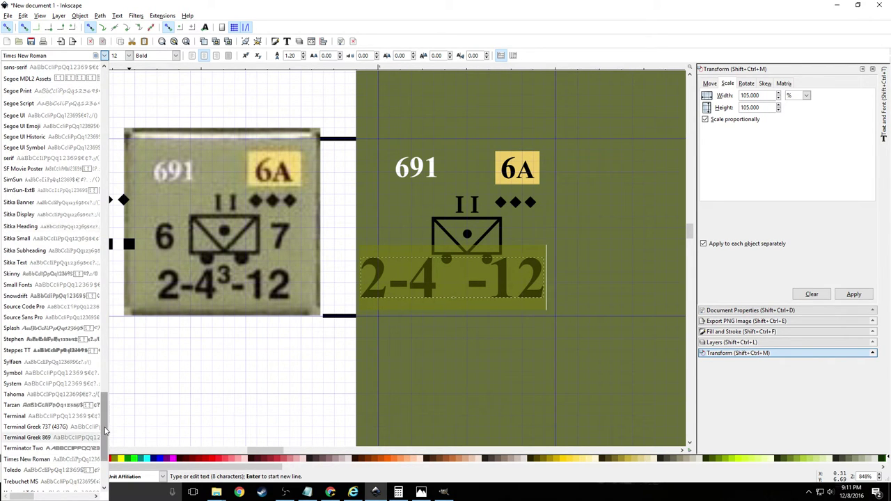
drag(105, 429, 108, 113)
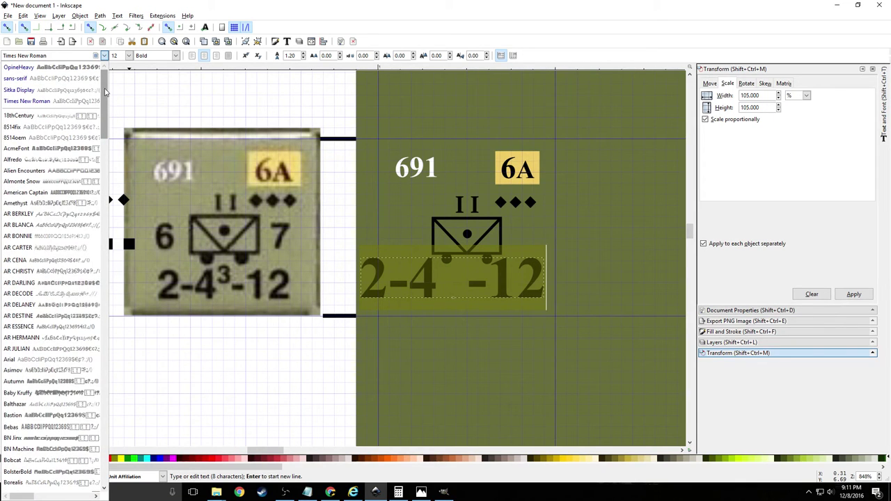
click(31, 88)
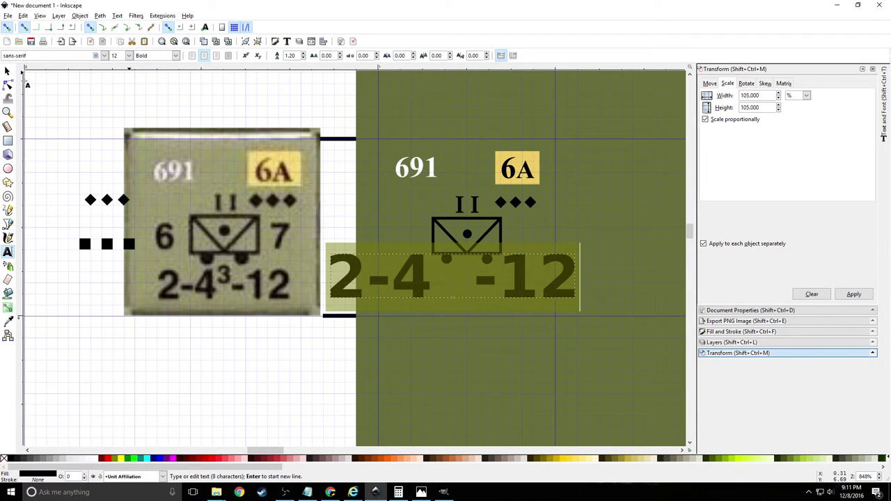
click(105, 55)
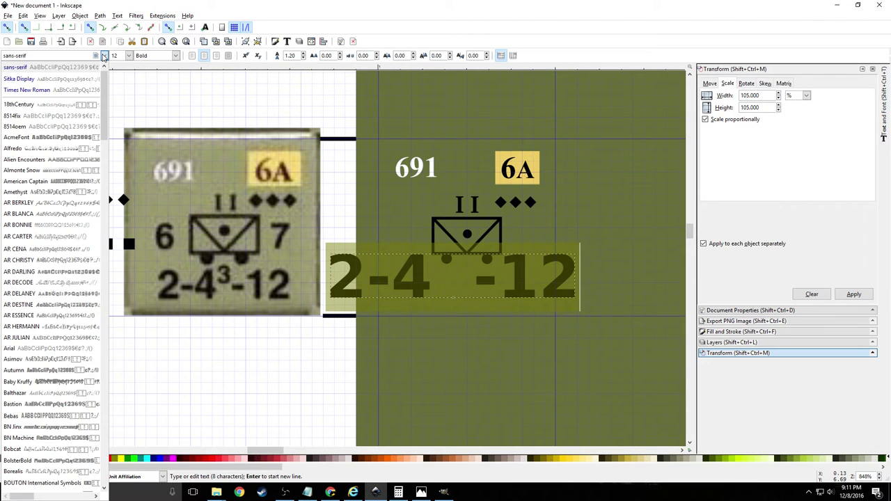
click(44, 117)
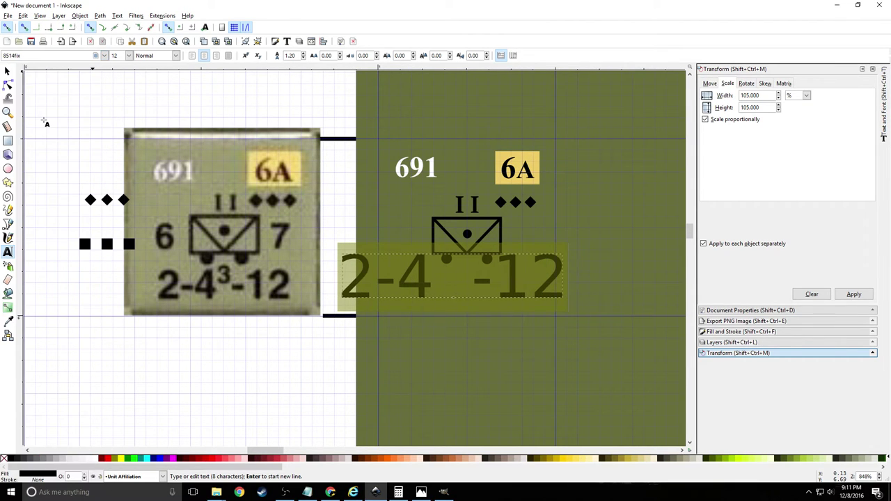
click(105, 55)
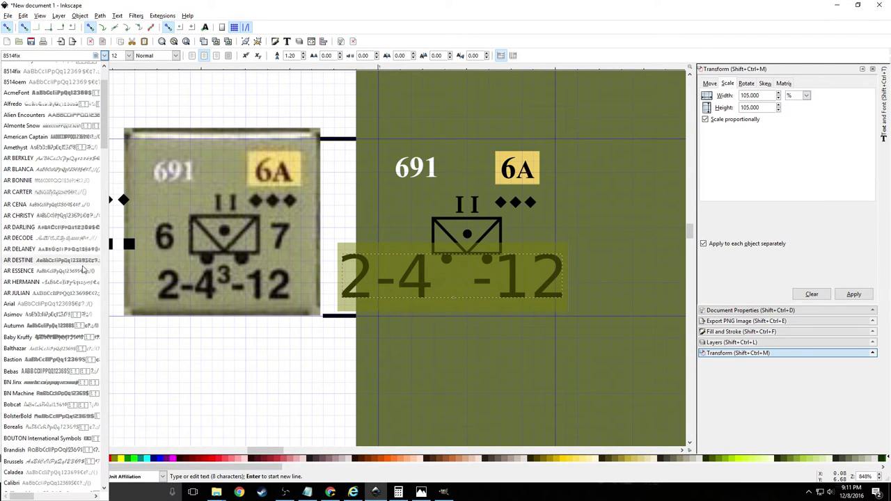
click(60, 305)
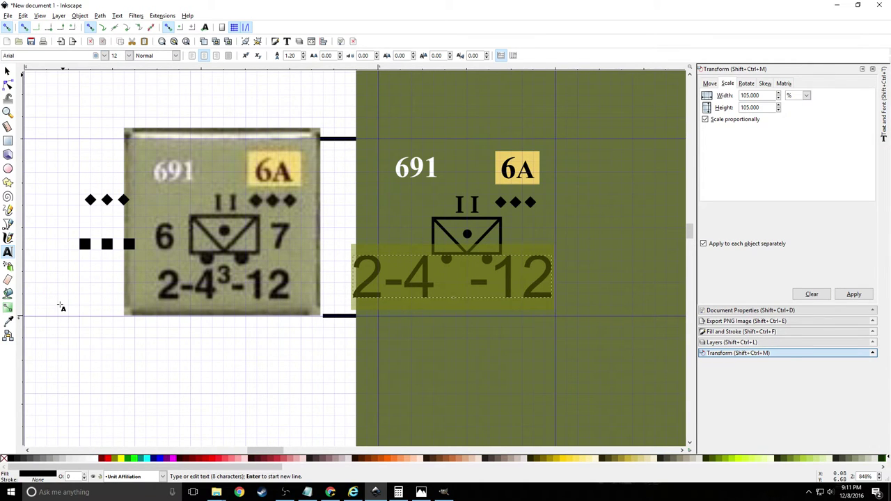
Make the 2-4 -12 text bold at font size 10 and move it just below the reference counter's bottom values for comparison
click(176, 55)
click(142, 88)
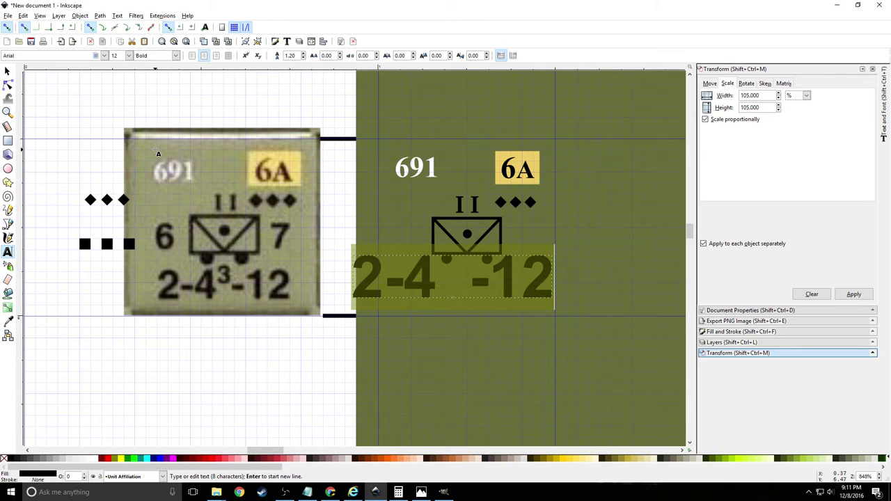
click(128, 55)
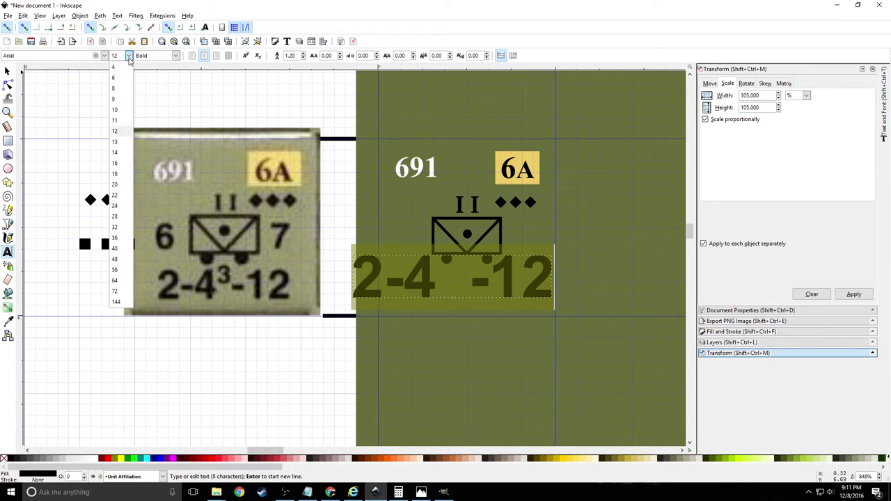
click(120, 113)
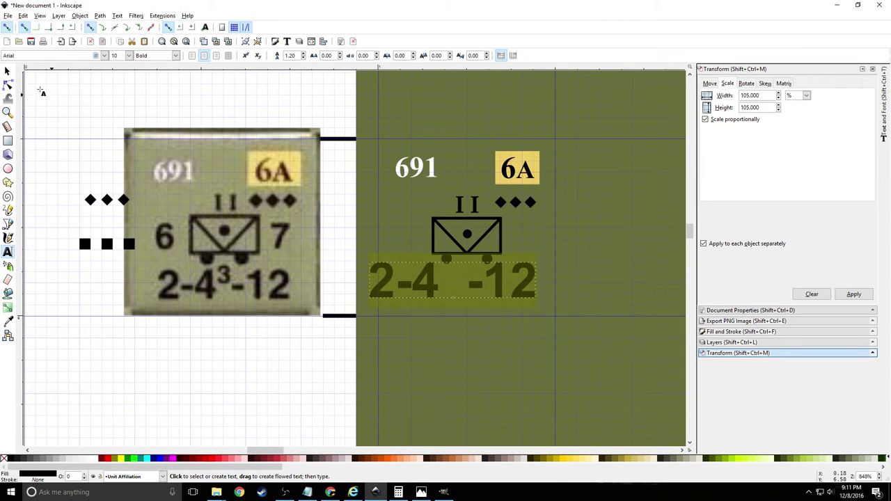
key(F1)
drag(428, 279, 222, 330)
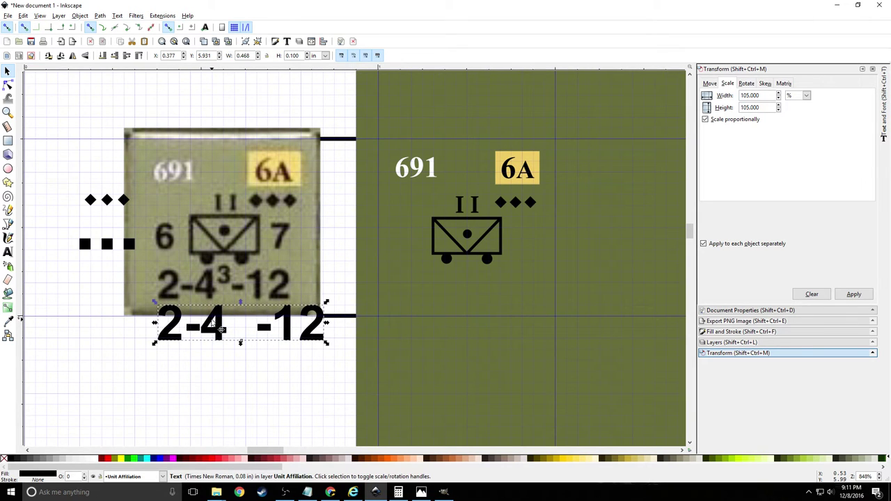
Select all of the 2-4 -12 text and set its font size to 8
click(6, 255)
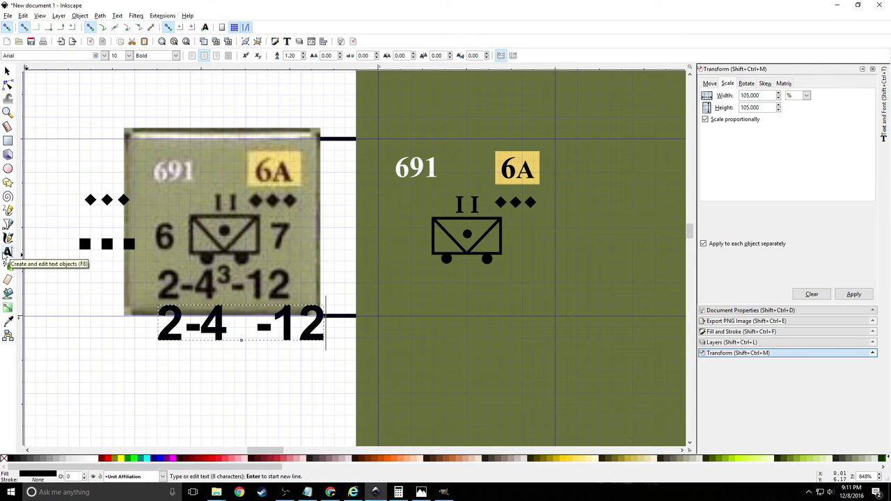
key(ctrl+a)
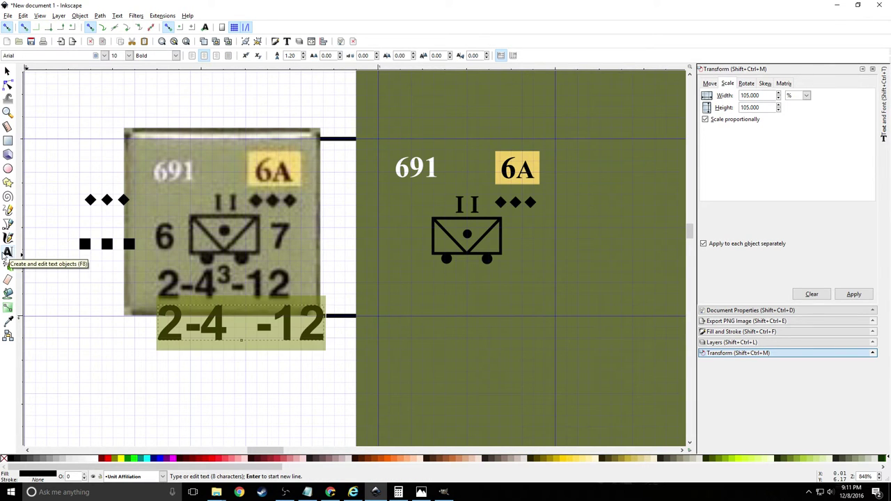
click(129, 55)
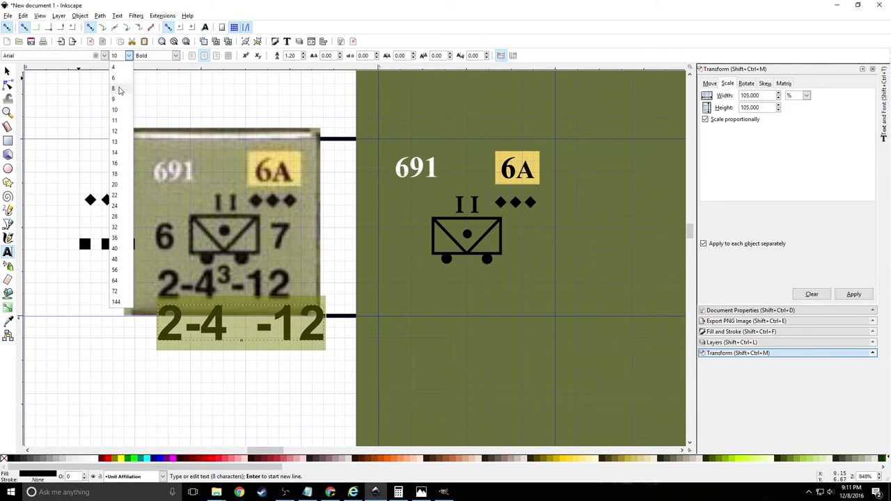
click(119, 89)
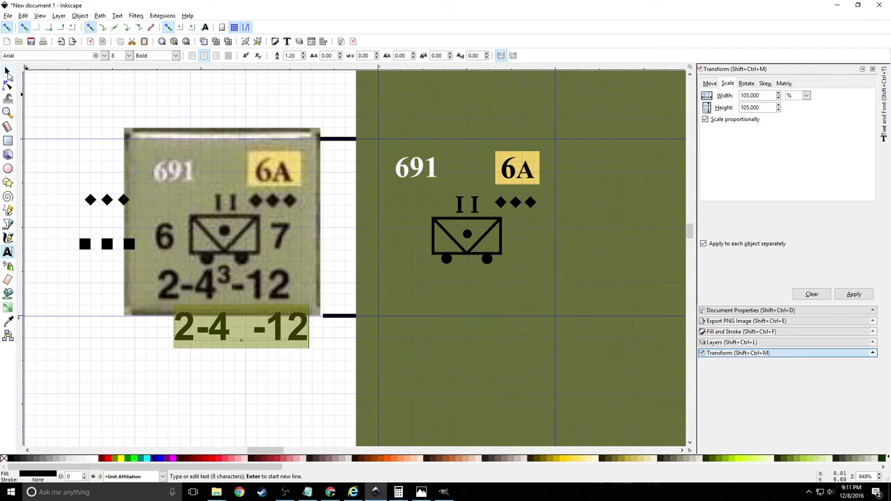
Move the 2-4 -12 text back beneath the unit symbol on the new counter, to about X 1.068 in, Y 6.048 in
click(7, 72)
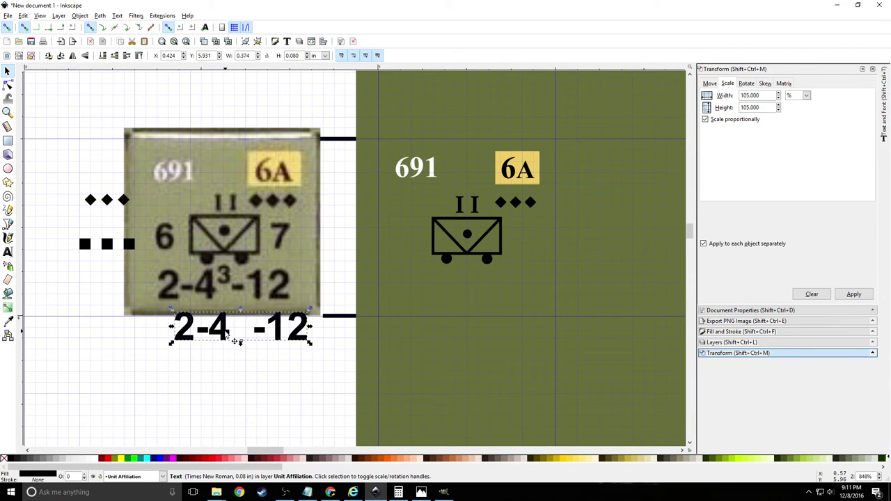
drag(226, 333, 456, 293)
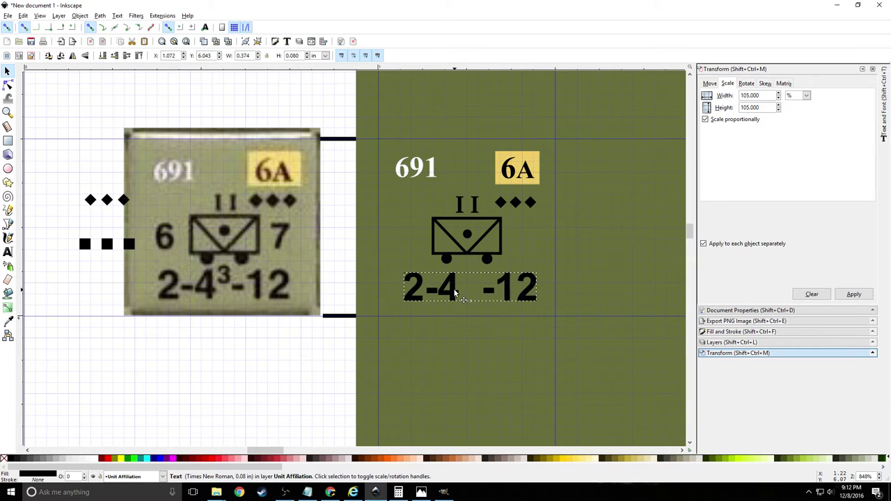
key(ctrl+z)
right_click(456, 293)
click(446, 288)
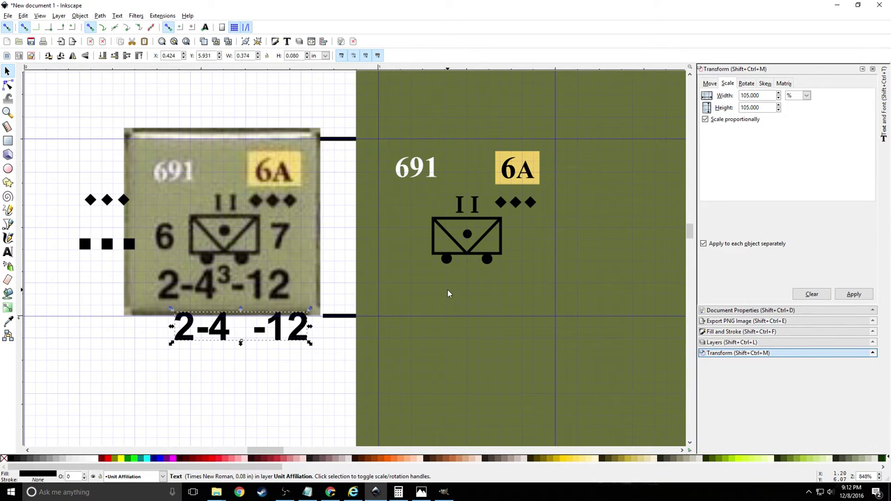
drag(225, 332, 455, 285)
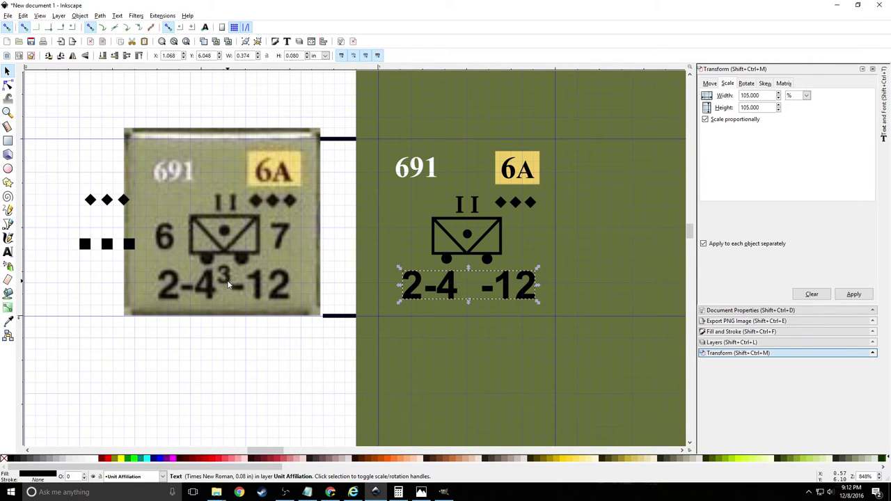
Add a separate text 3 below the 2-4 -12 values and set its font size to 6
click(8, 252)
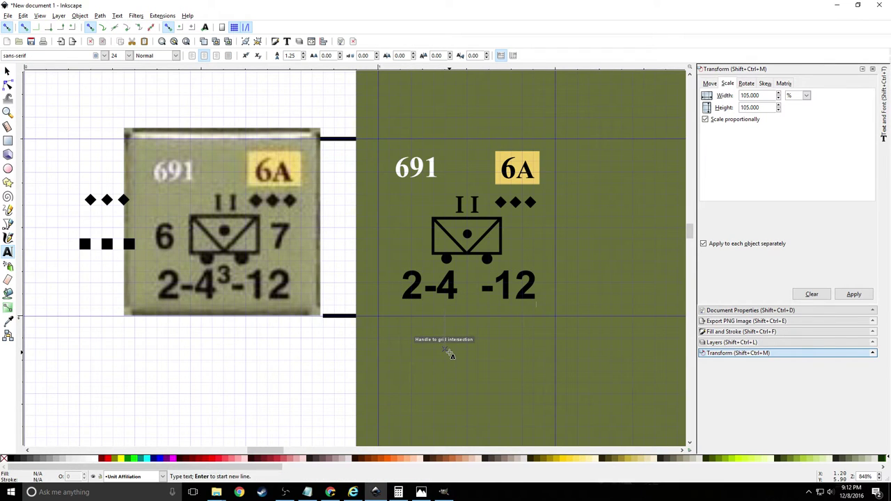
click(451, 355)
text(3)
double_click(453, 341)
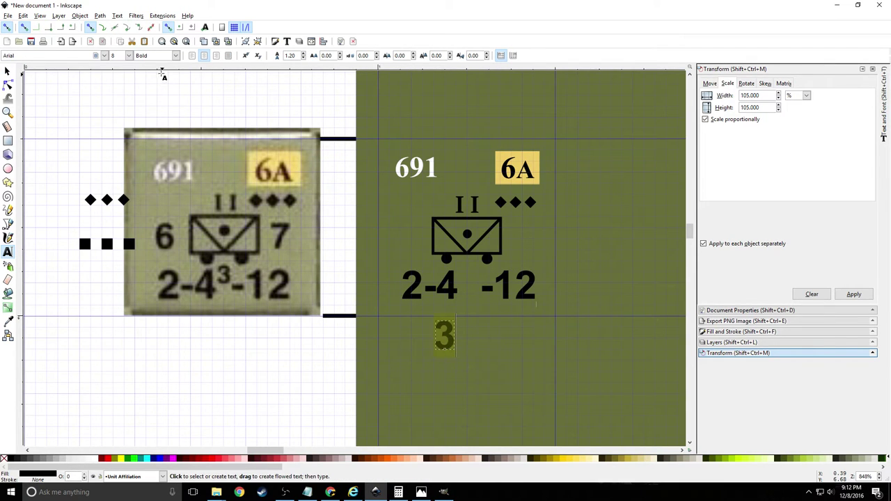
click(129, 56)
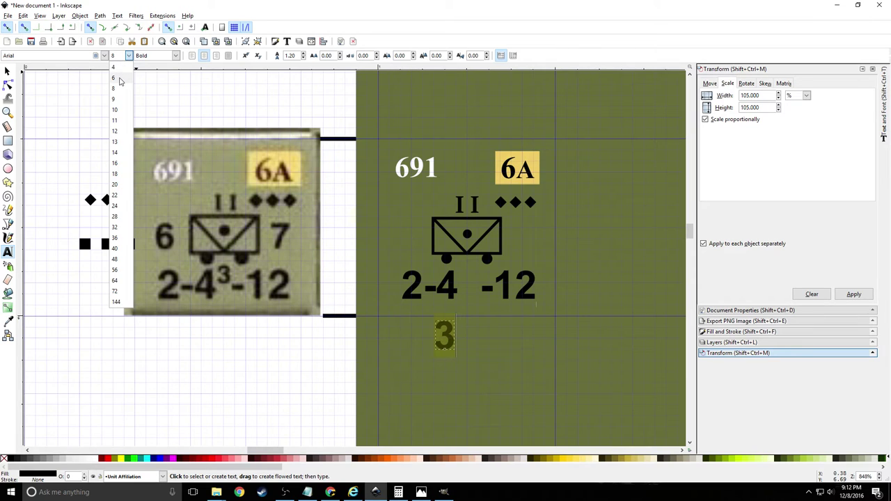
click(113, 77)
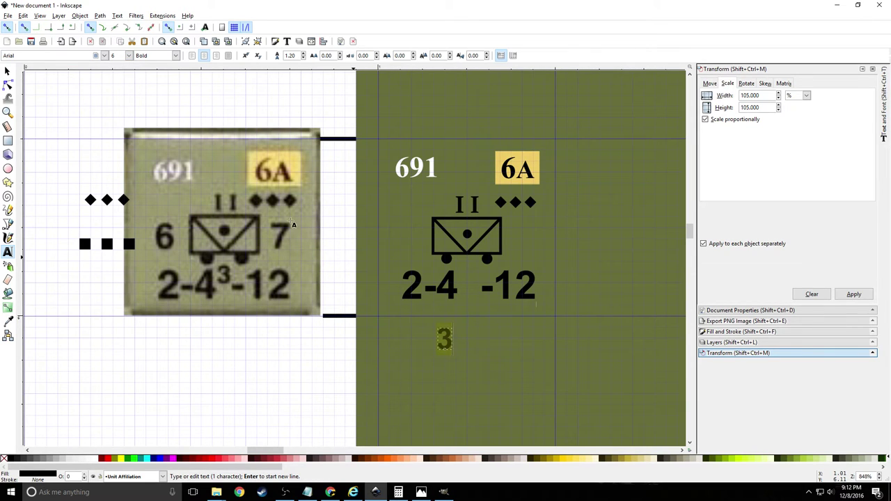
Move the 3 into the gap after the 4 as a superscript, at about X 1.225 in, Y 6.095 in
key(F1)
drag(443, 341, 465, 278)
key(Escape)
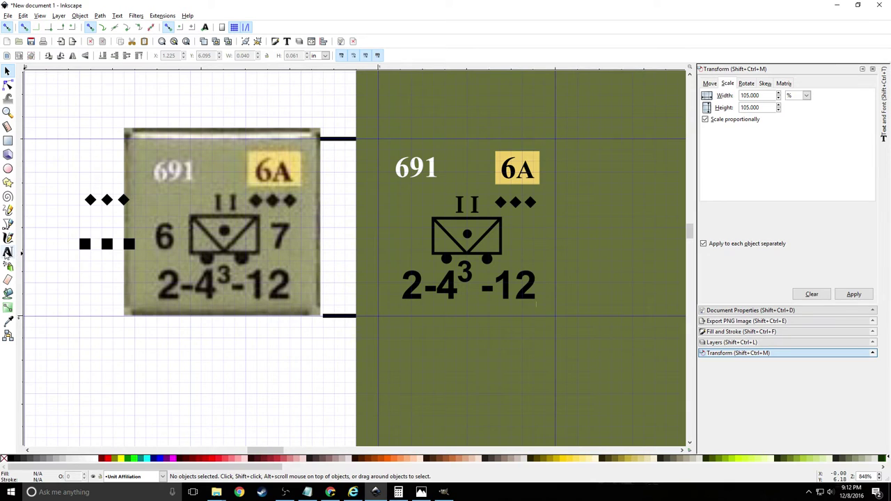
Add the text 6 to the left of the unit symbol and the text 7 to its right
click(8, 252)
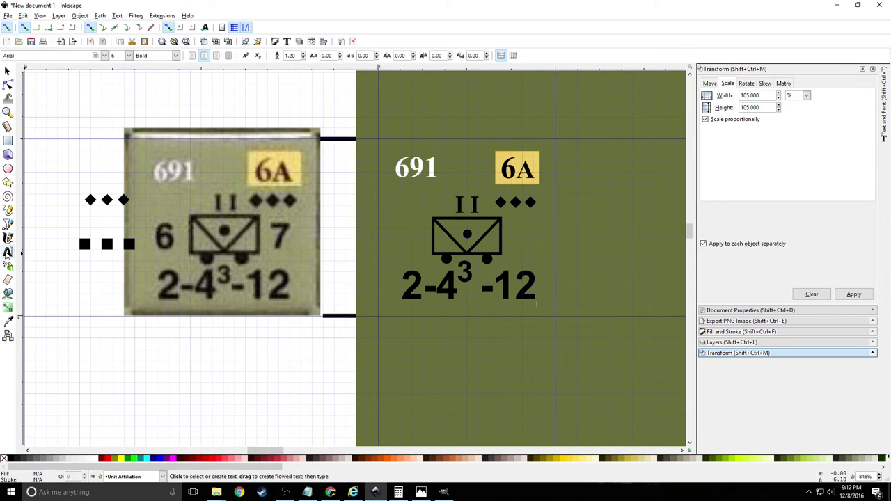
click(399, 241)
text(6)
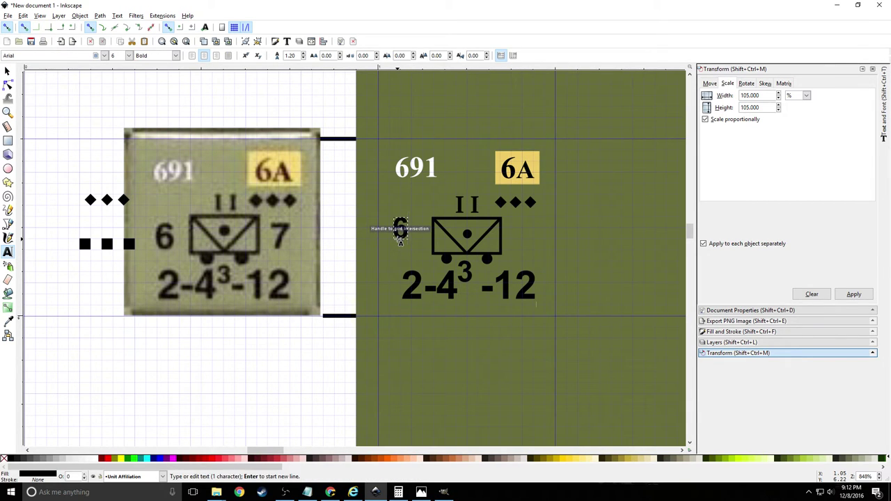
click(527, 240)
text(7)
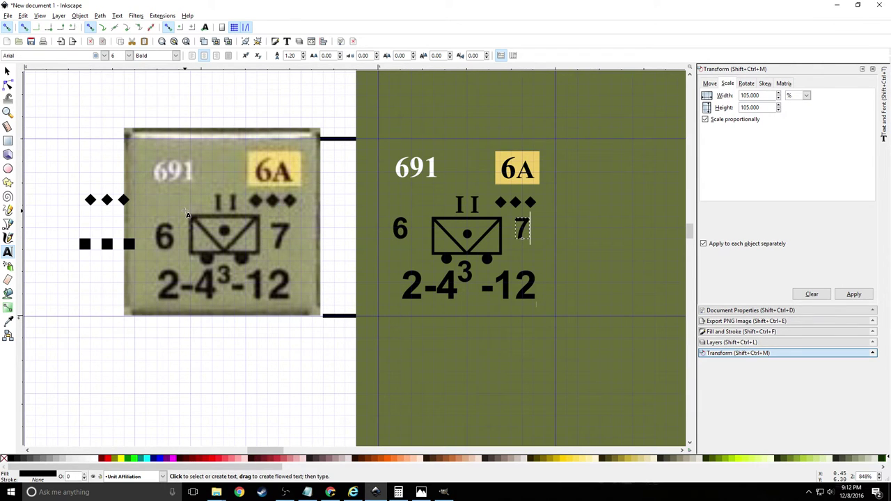
Try moving the 6 slightly closer to the unit symbol, to about X 1.057 in, Y 6.210 in
click(7, 71)
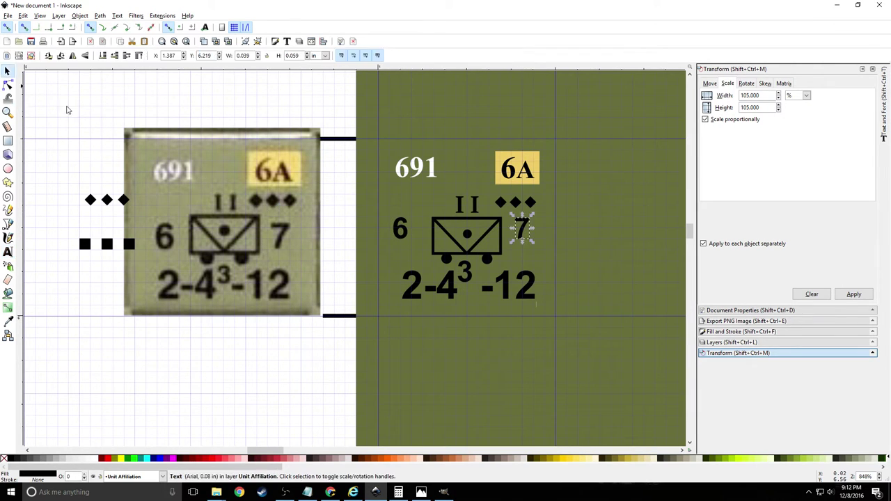
click(399, 234)
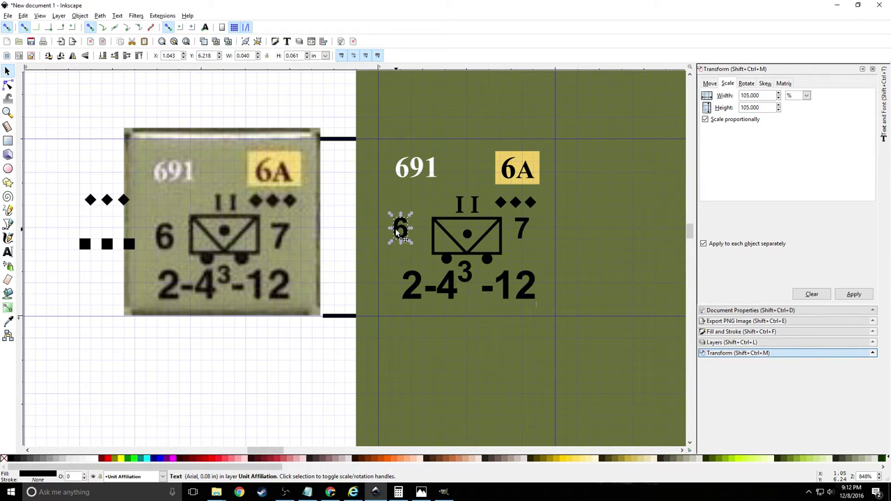
mouse_move(399, 235)
mouse_down()
mouse_move(156, 257)
mouse_move(158, 237)
mouse_move(399, 237)
mouse_up()
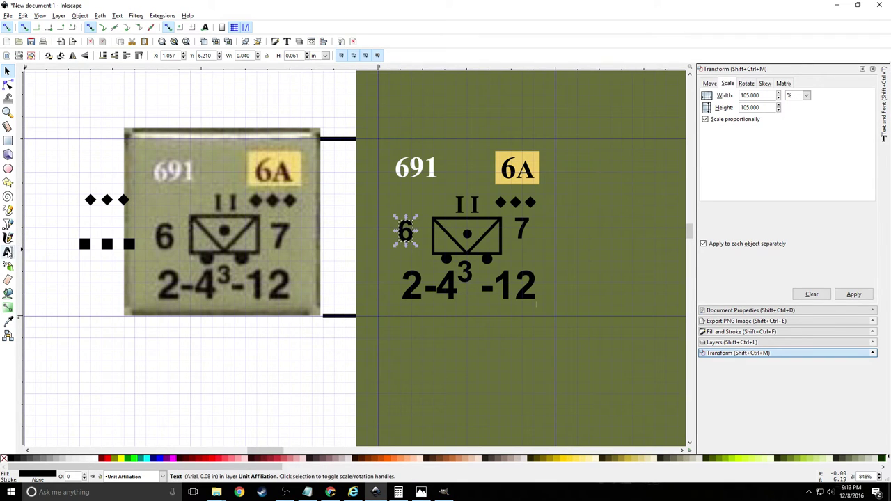
Select the whole 6 text beside the unit symbol and set its font size to 8
click(8, 252)
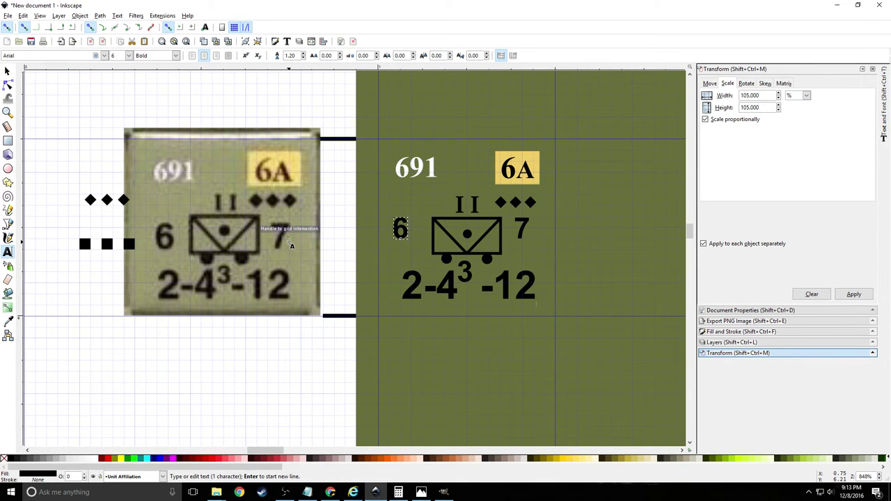
key(ctrl+a)
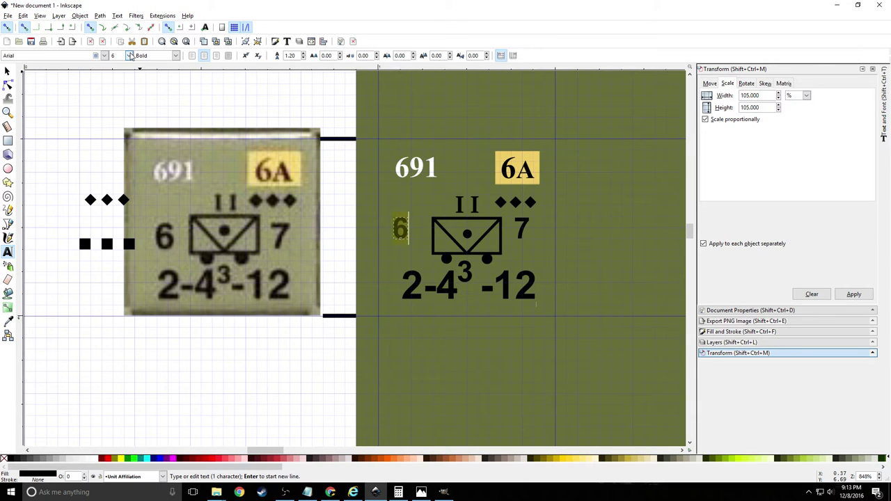
click(129, 55)
click(118, 88)
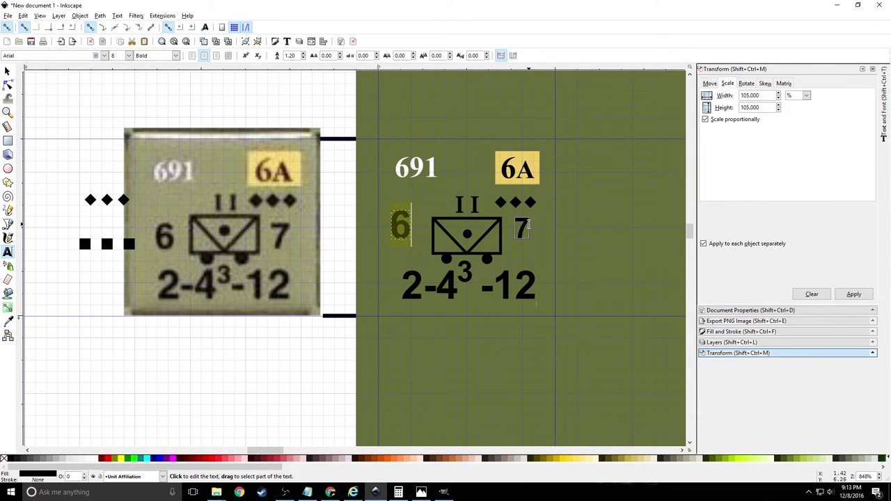
Select the 7 text beside the unit symbol and set its font size to 8
click(7, 70)
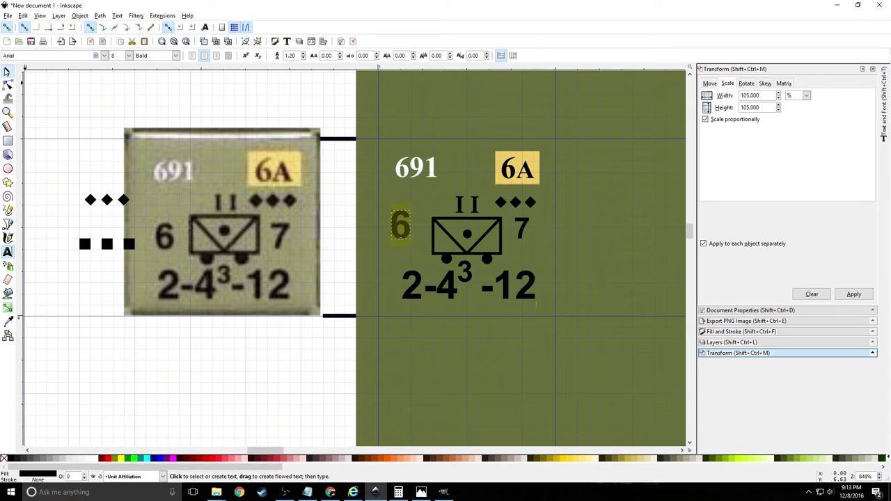
click(523, 229)
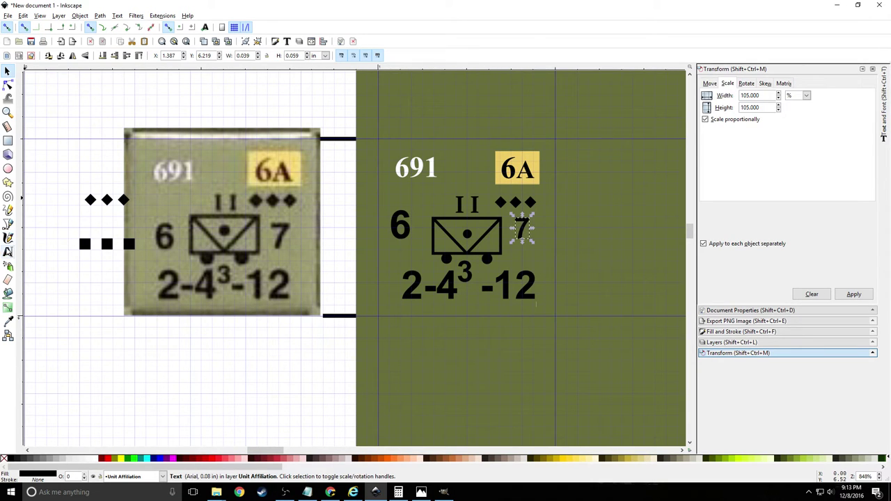
click(8, 252)
click(129, 57)
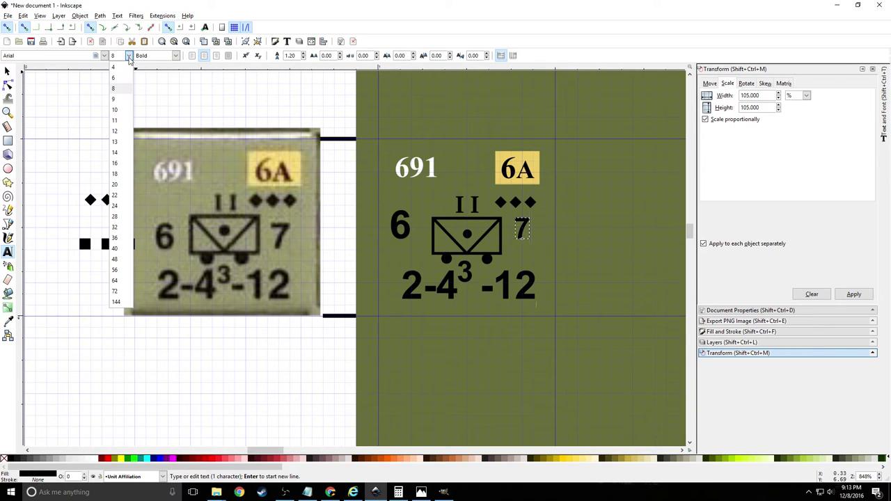
click(120, 88)
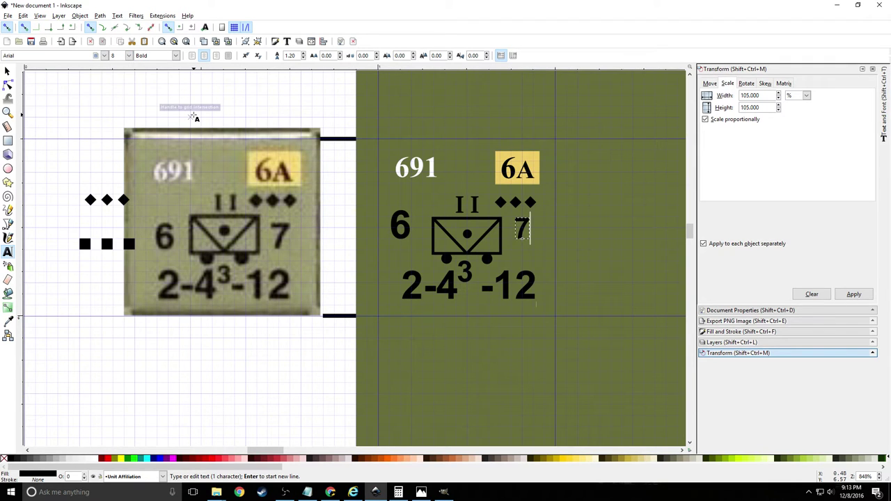
key(ctrl+a)
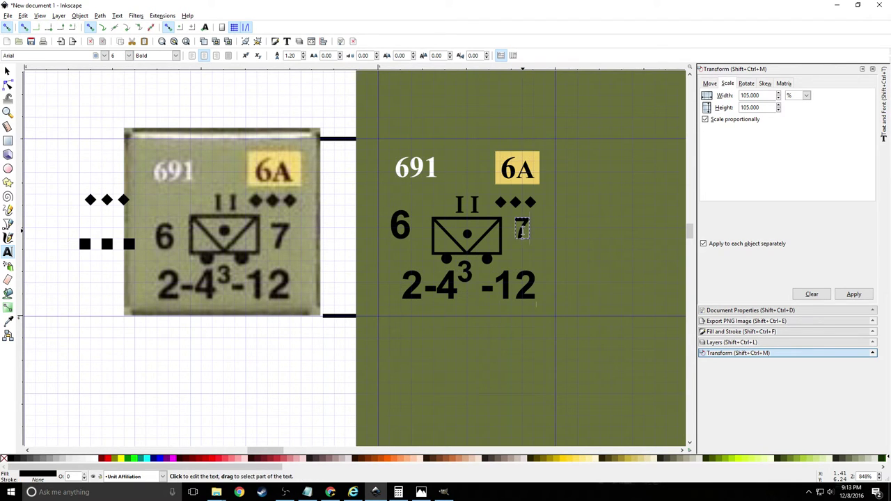
drag(516, 220, 530, 240)
click(129, 56)
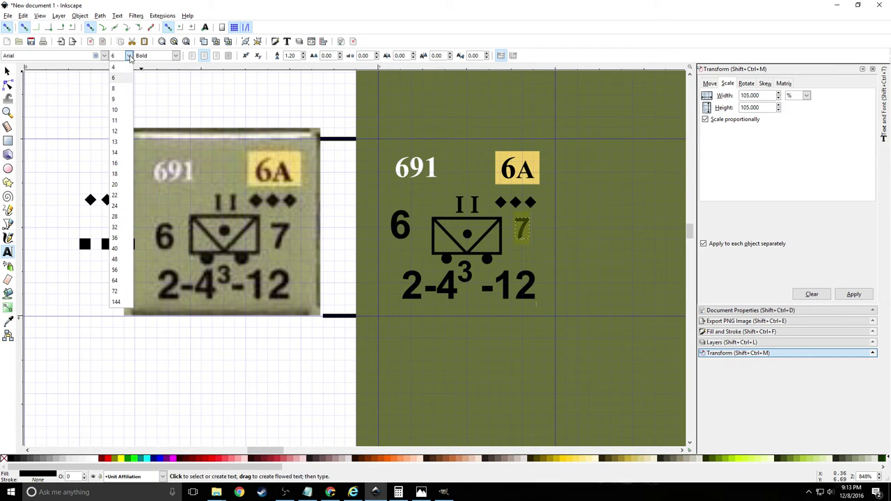
click(123, 88)
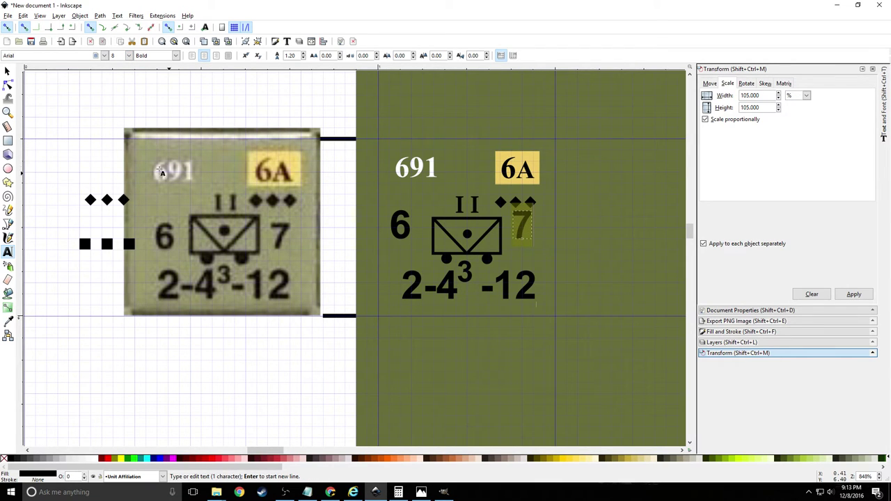
Move the 6 and 7 texts together onto the reference counter so the 6 overlays the reference 6, about X 0.370 in, Y 6.186 in
click(7, 70)
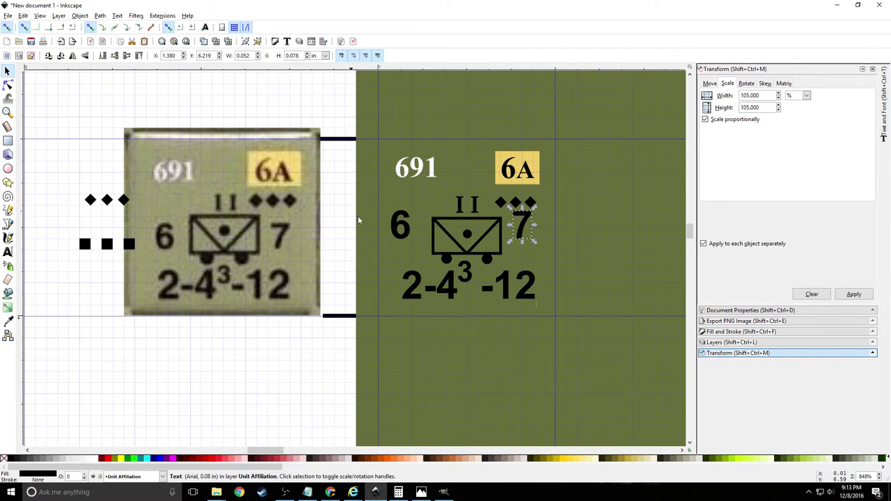
shift+click(408, 227)
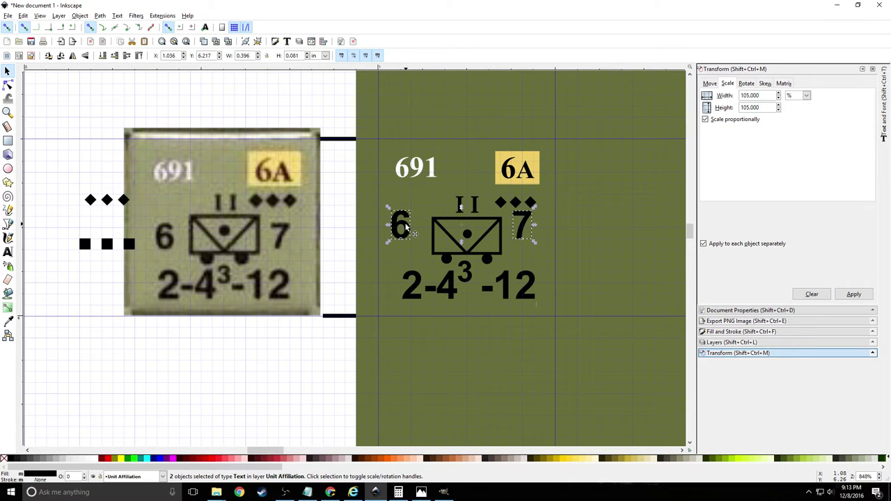
drag(407, 229, 167, 240)
key(Escape)
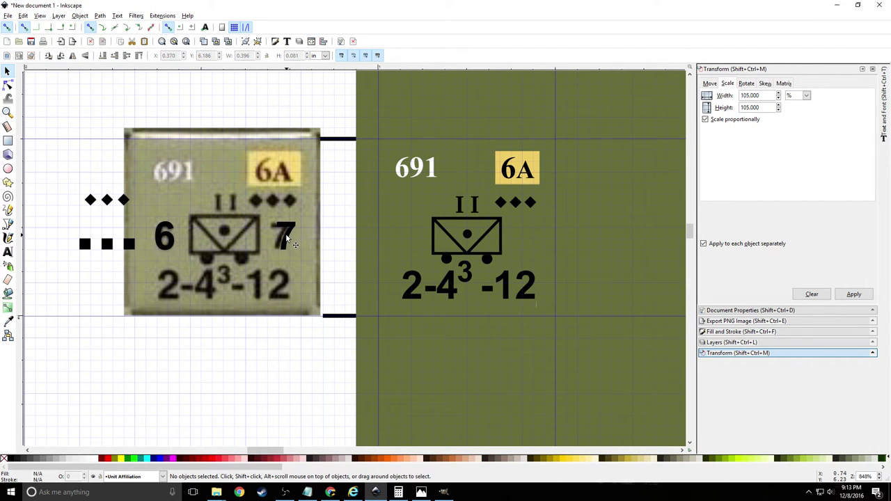
Nudge only the 7 text slightly left until it lines up with the reference counter's 7
click(287, 238)
key(alt+Left)
key(alt+Left)
key(alt+Left)
key(alt+Left)
key(alt+Left)
key(alt+Left)
key(alt+Left)
key(alt+Left)
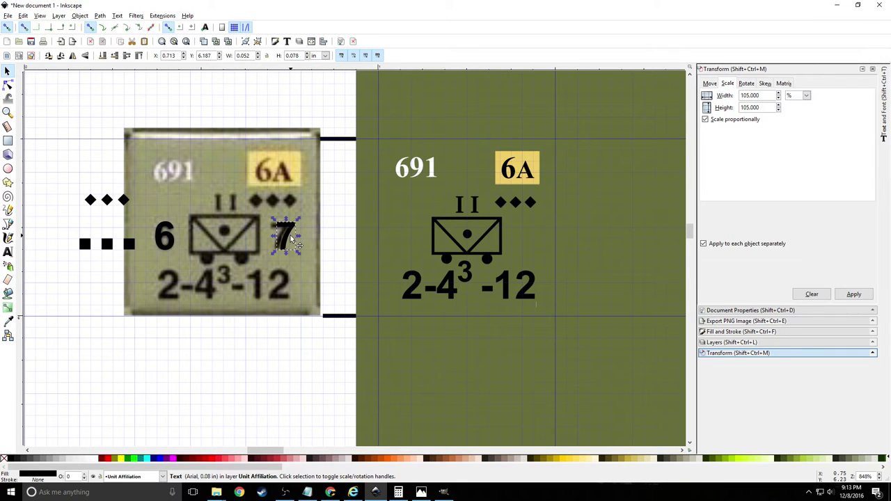
key(alt+Left)
key(alt+Left)
key(alt+Left)
Move the 6 and 7 texts together back beside the new counter's unit symbol, at about X 1.056 in, Y 6.186 in
shift+click(174, 243)
drag(182, 245, 419, 243)
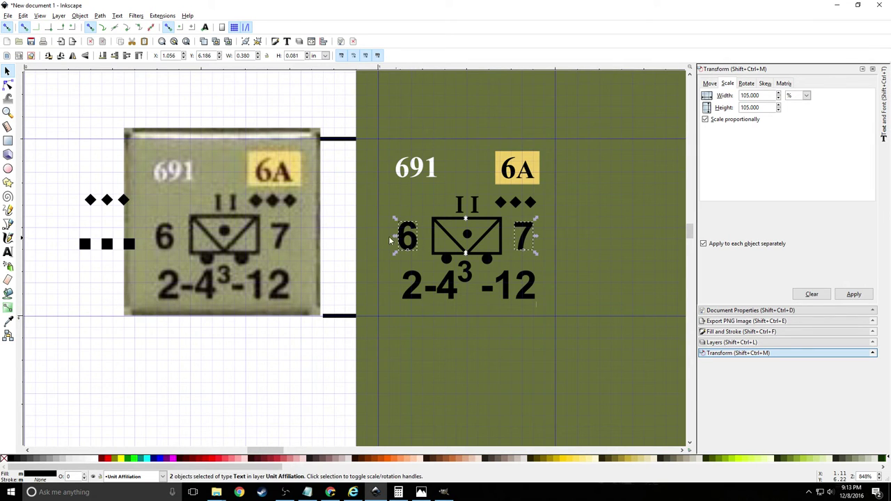
click(343, 231)
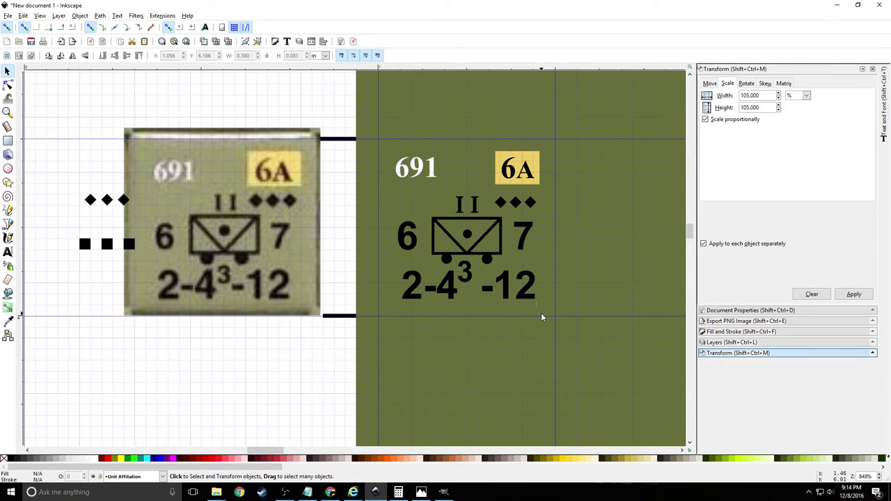
Delete the two leftover groups of three squares and three diamonds beside the reference counter
scroll(544, 302, up, 3)
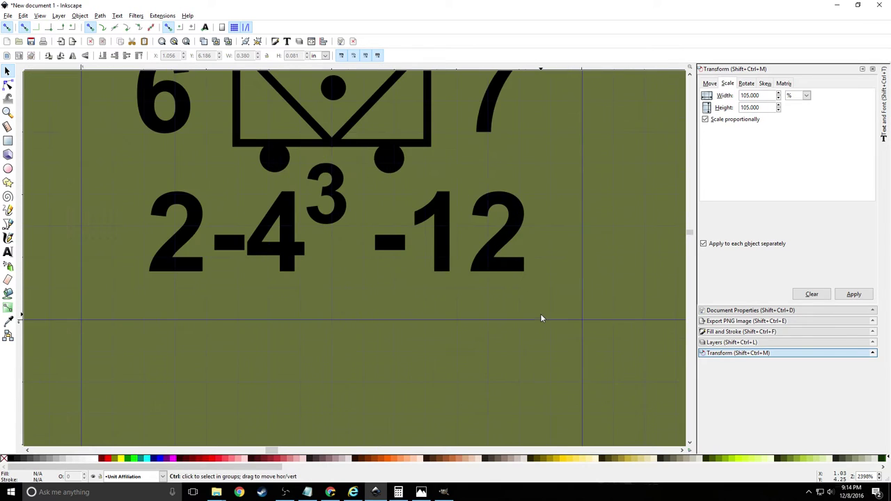
scroll(540, 313, down, 2)
scroll(539, 315, down, 1)
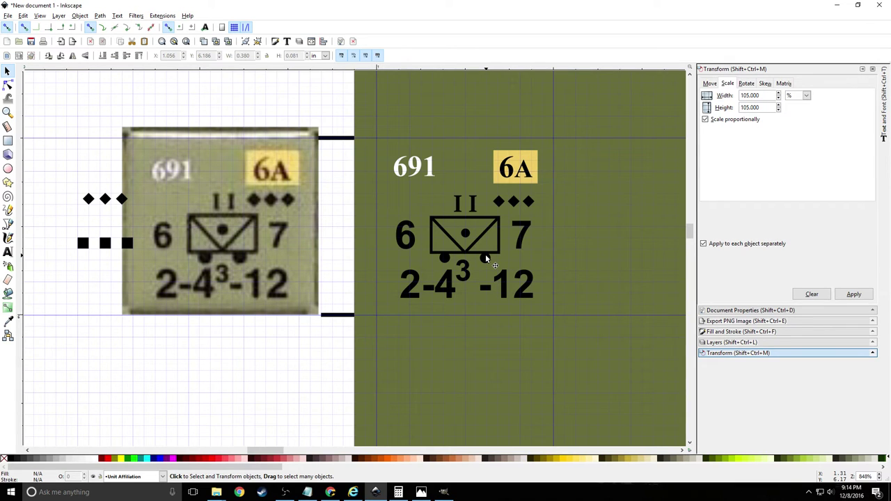
click(106, 247)
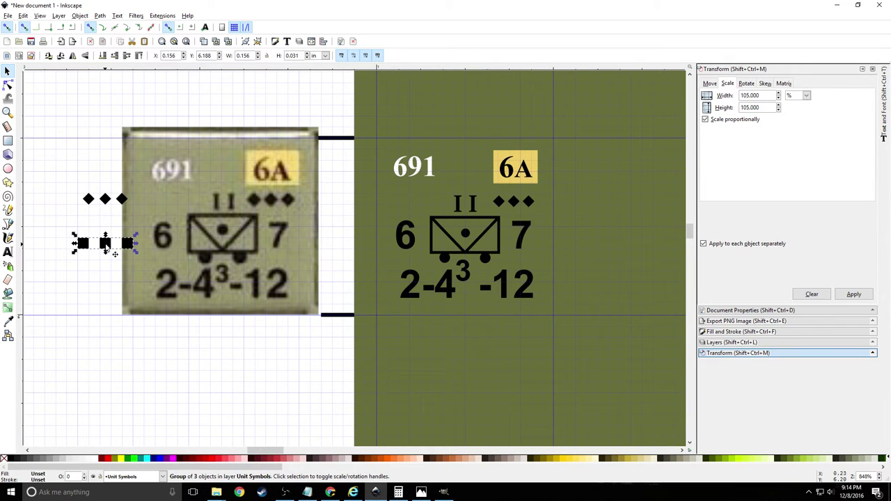
key(Delete)
click(105, 199)
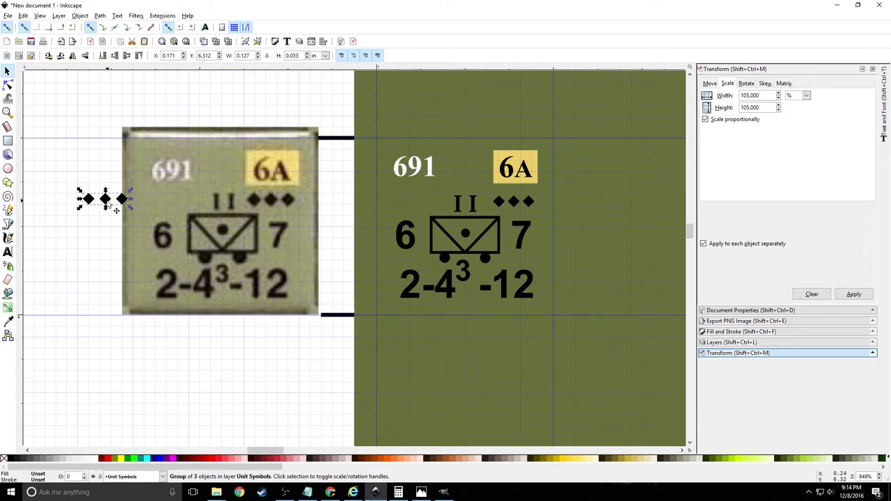
key(Delete)
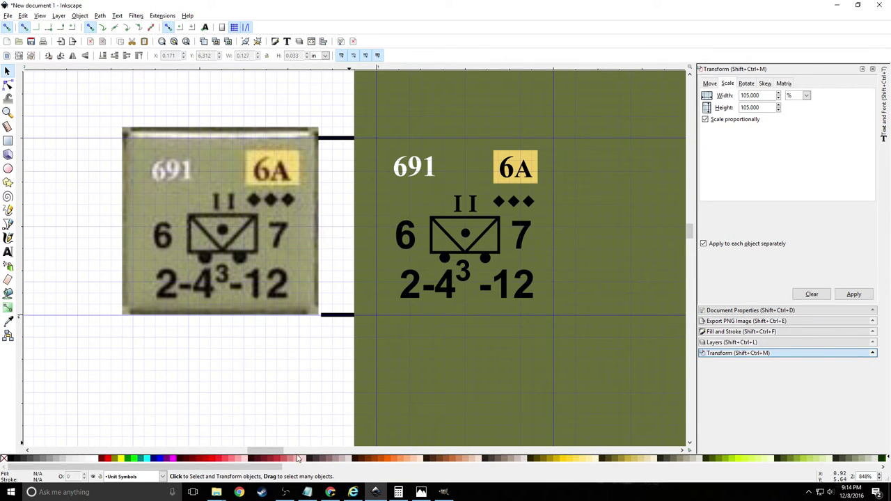
drag(281, 451, 285, 452)
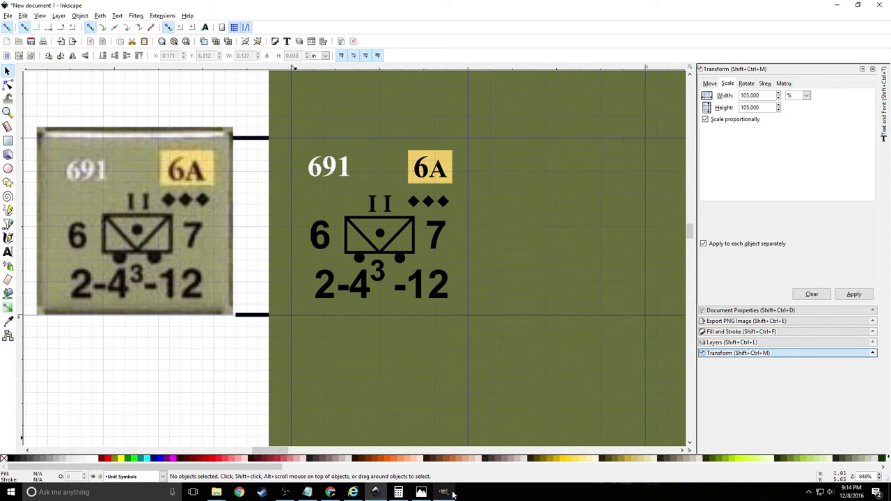
Switch to Chrome and load boardgamegeek.com in the tab showing the YouTube live event page
mouse_move(331, 493)
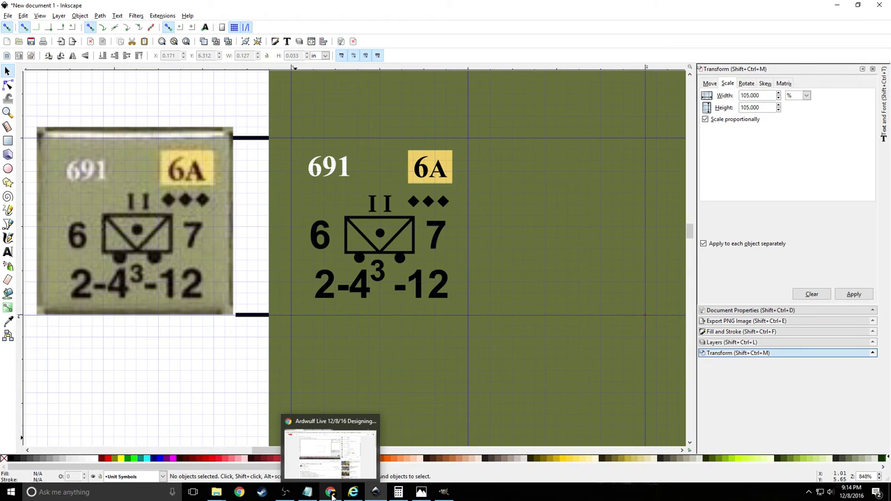
click(332, 495)
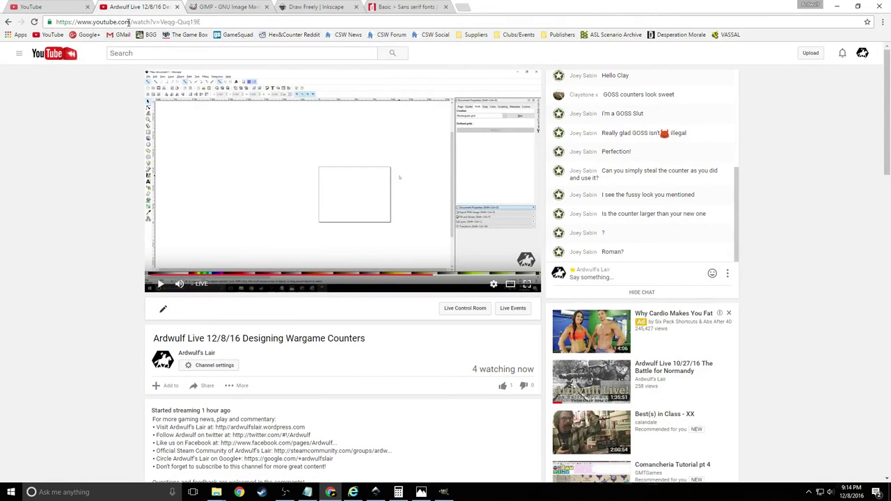
click(64, 8)
click(117, 23)
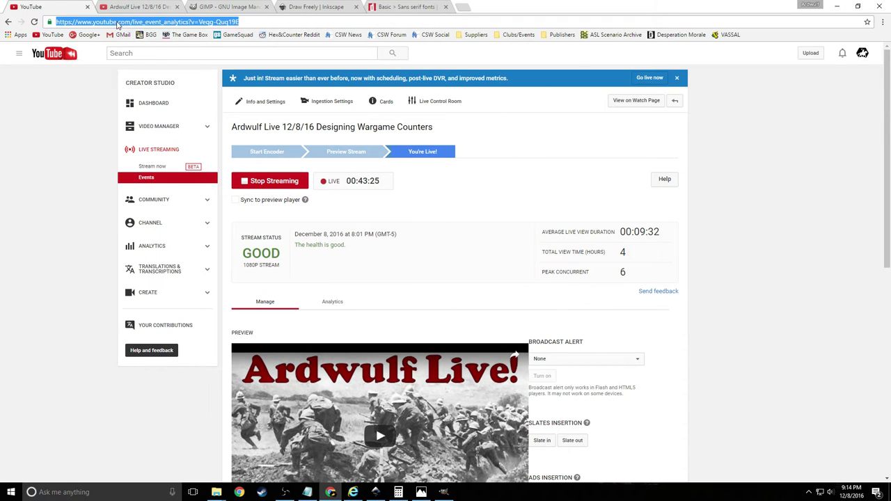
text(bgg)
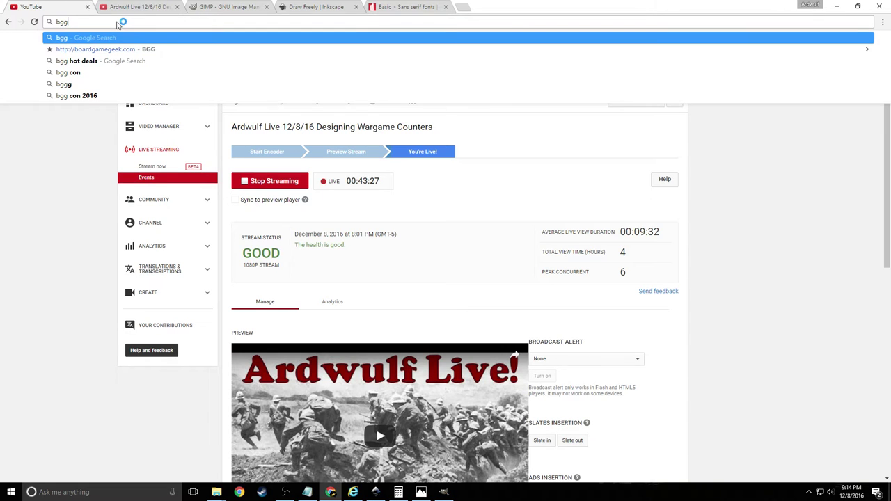
key(Down)
key(Return)
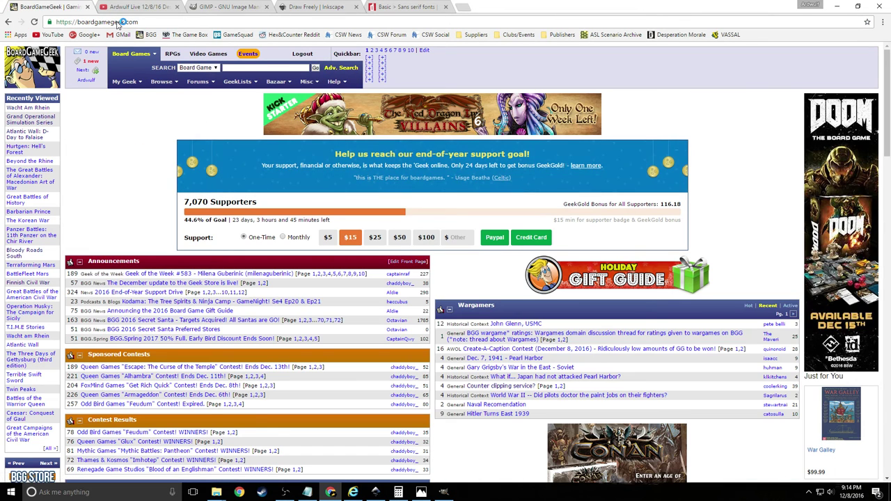
Open the second page of the Wacht Am Rhein game's image gallery
click(27, 110)
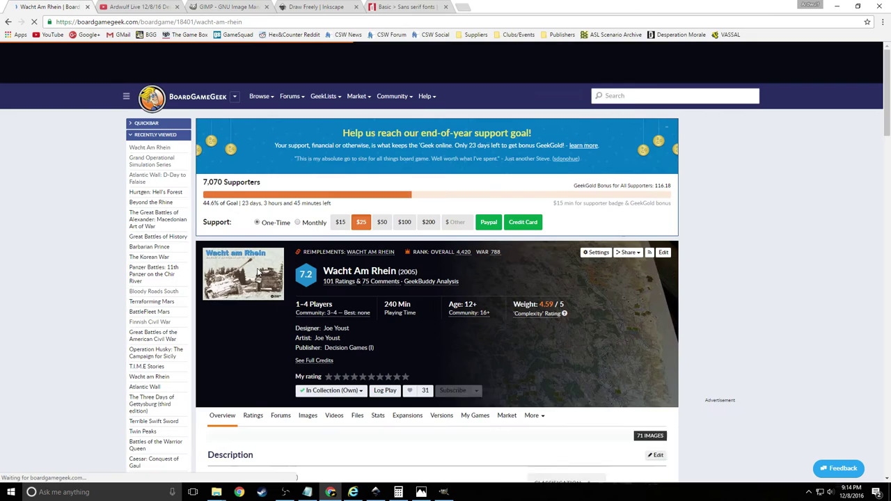
scroll(312, 209, down, 3)
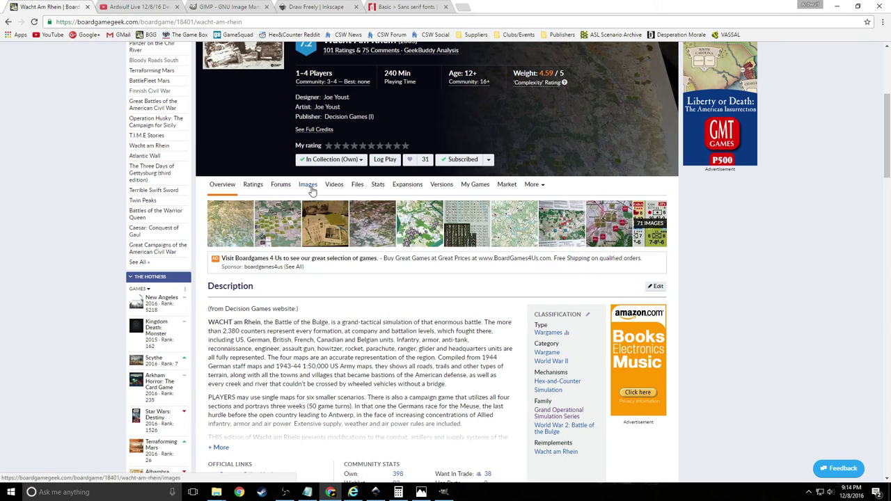
click(308, 185)
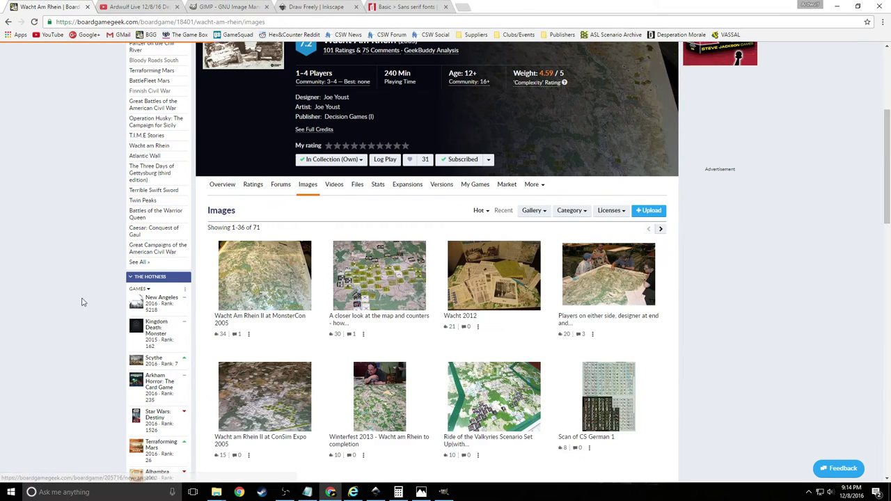
scroll(83, 302, down, 14)
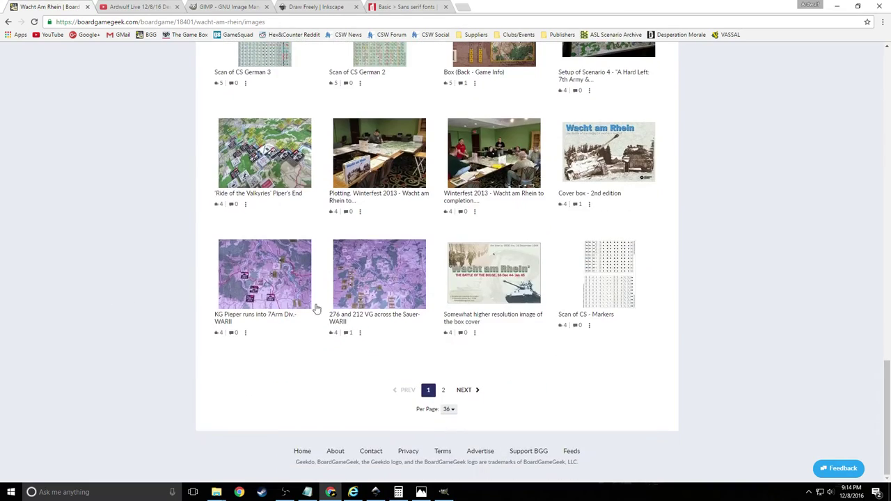
click(468, 390)
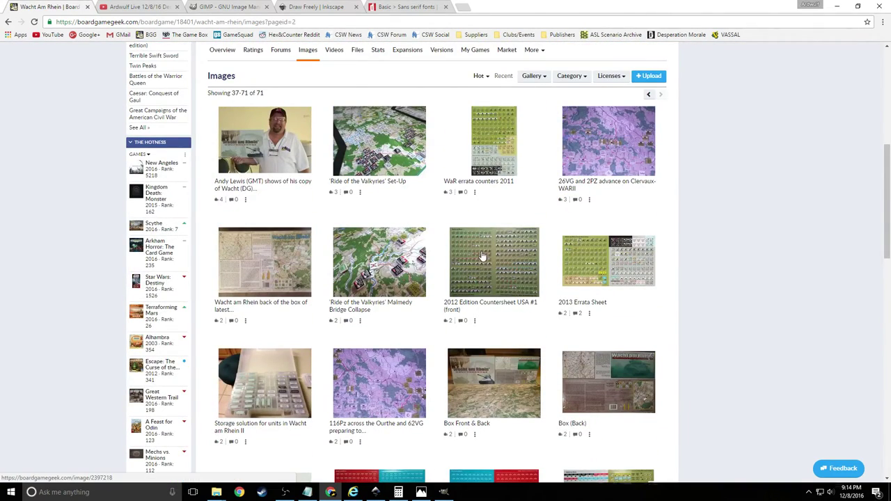
Open the image 2012 Edition Countersheet USA #1 (back) at its original size
scroll(453, 293, down, 3)
scroll(313, 301, down, 6)
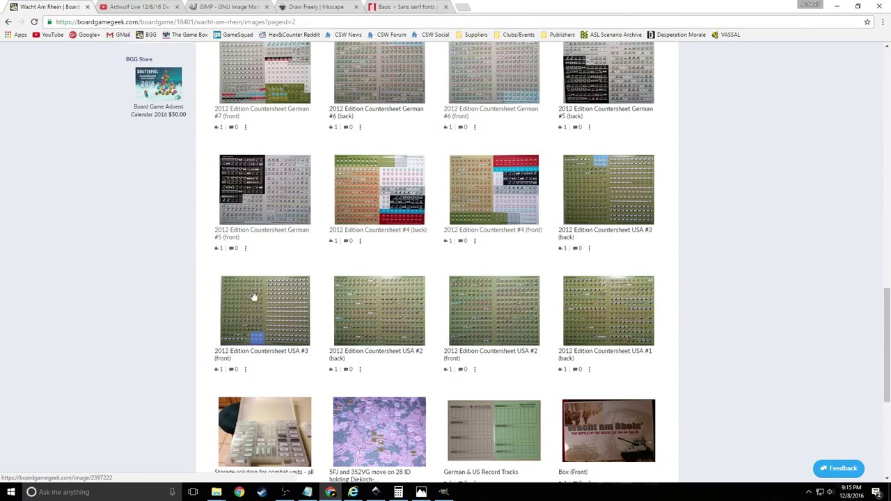
click(603, 323)
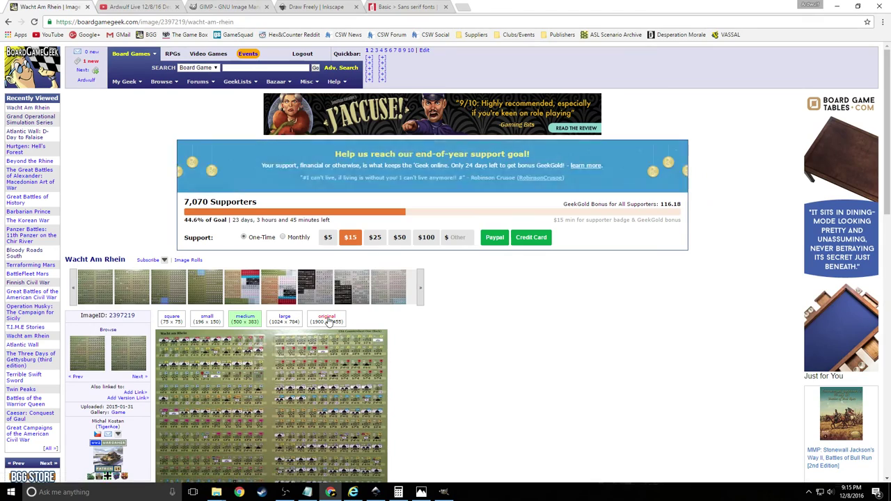
click(328, 320)
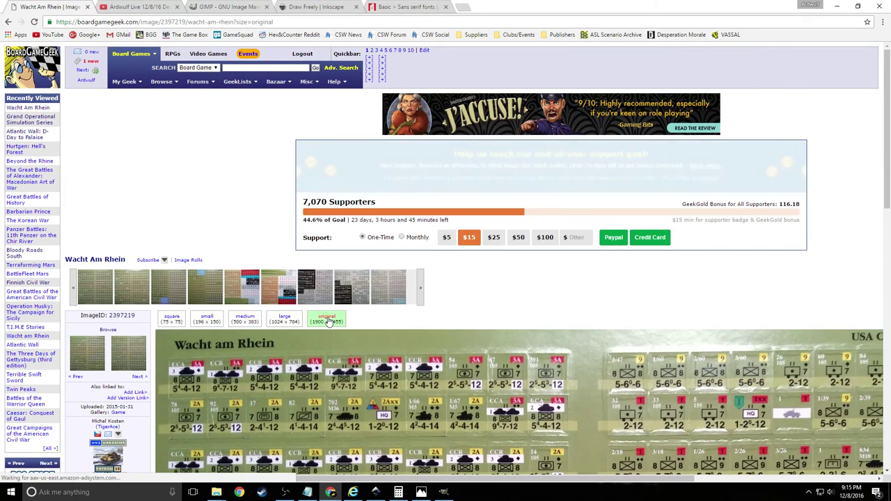
Save the countersheet back image as CS1B in the Wacht am Rhein CS folder
scroll(341, 327, down, 3)
scroll(341, 329, down, 1)
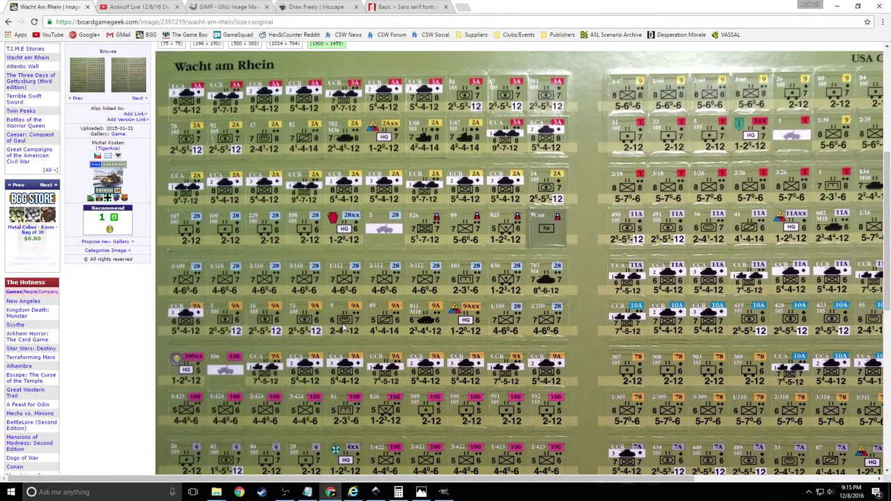
right_click(344, 329)
click(362, 343)
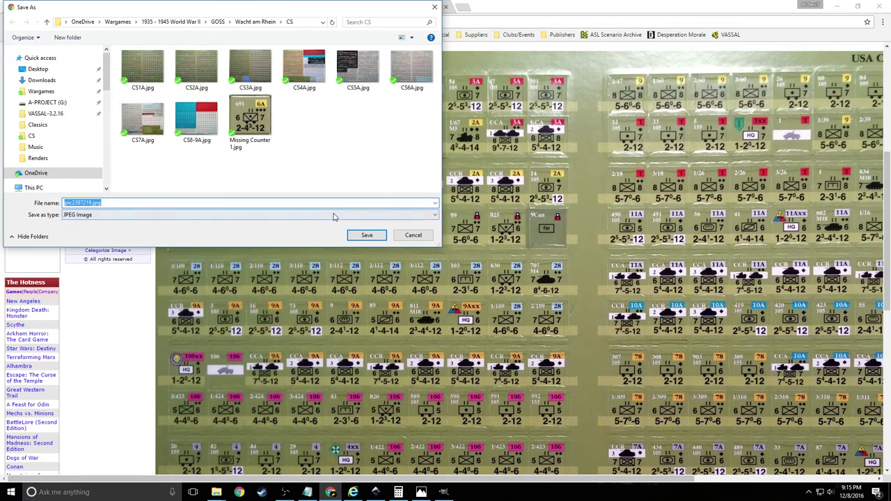
text(CS)
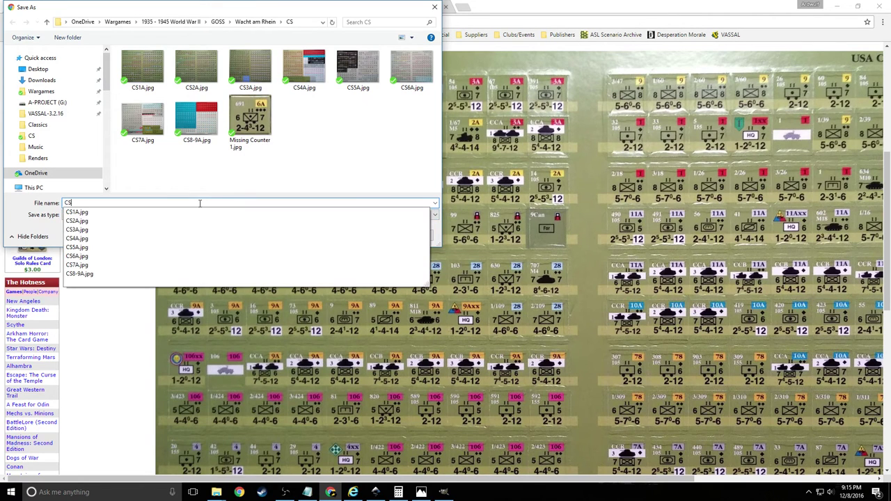
text(1B)
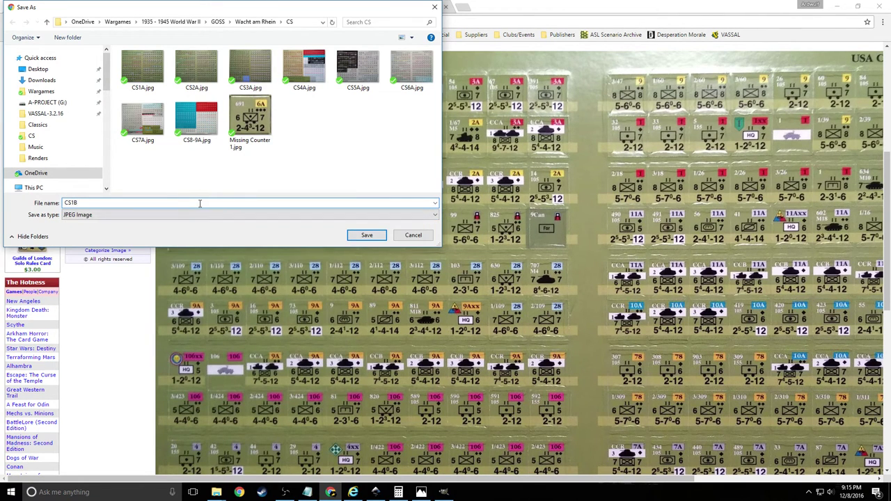
key(Return)
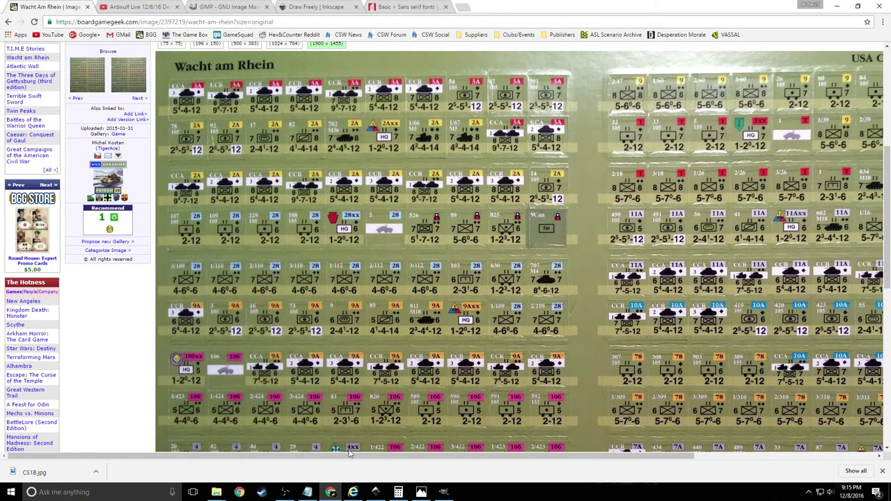
Examine the 691 6A counter on the back countersheet and switch to Photos to compare it with its front on CS1A.jpg
drag(400, 454, 512, 467)
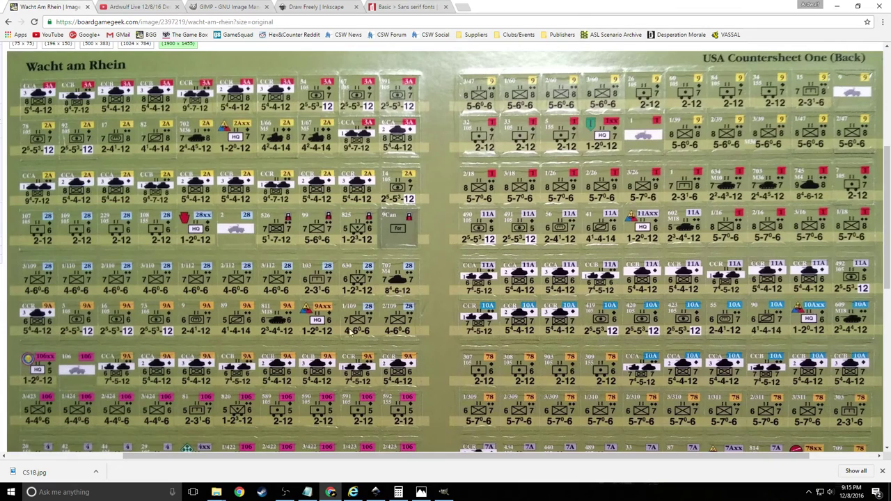
scroll(351, 331, down, 3)
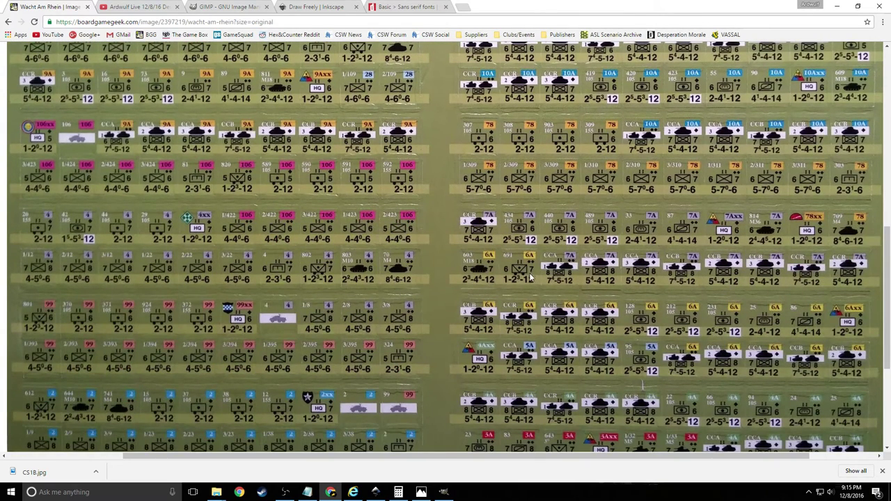
click(421, 492)
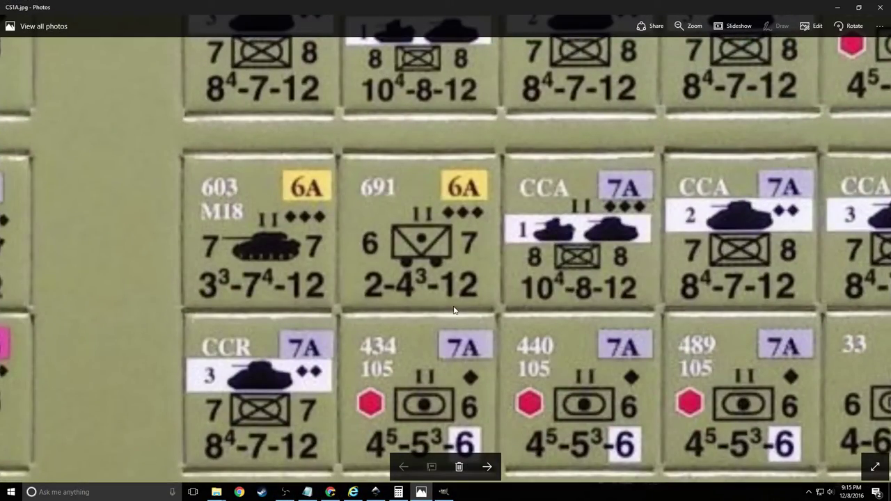
Zoom out of CS1A.jpg and browse through the following countersheet front images as far as CS6A.jpg
key(ctrl+minus)
key(Right)
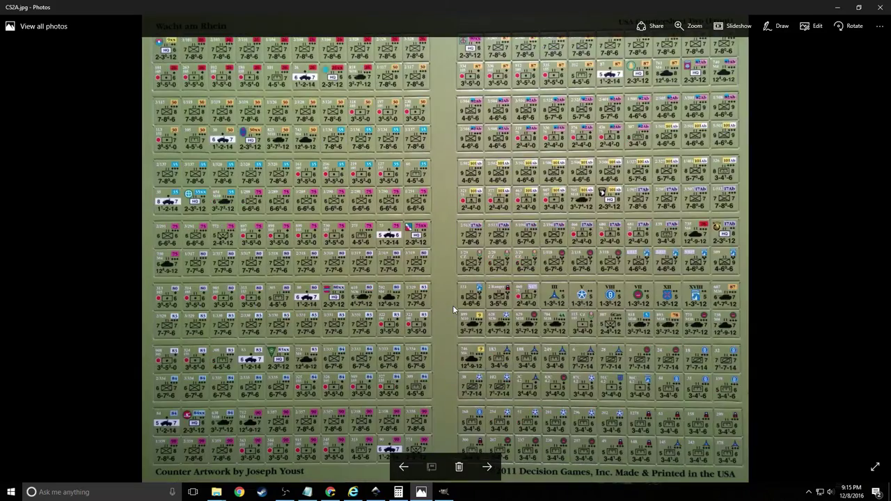
key(Right)
key(Right)
key(Right)
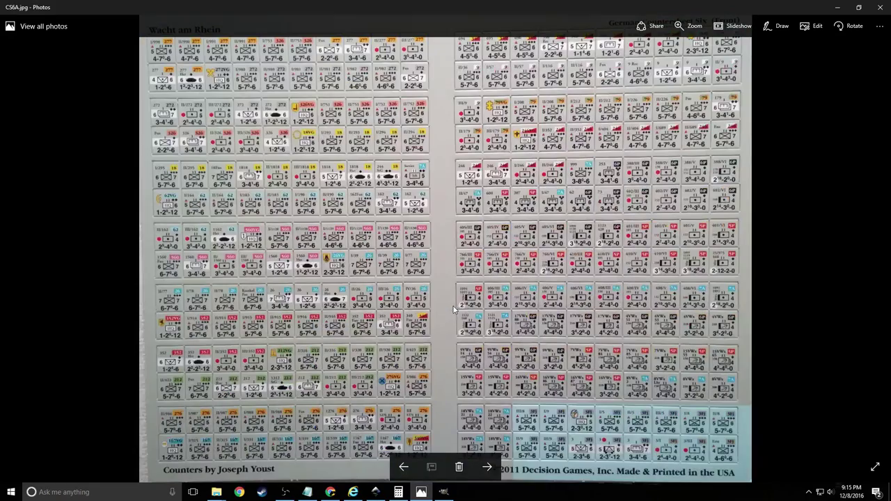
Close CS6A.jpg, open CS1B.jpg from the CS folder and examine the back of the 691 6A counter up close
click(880, 7)
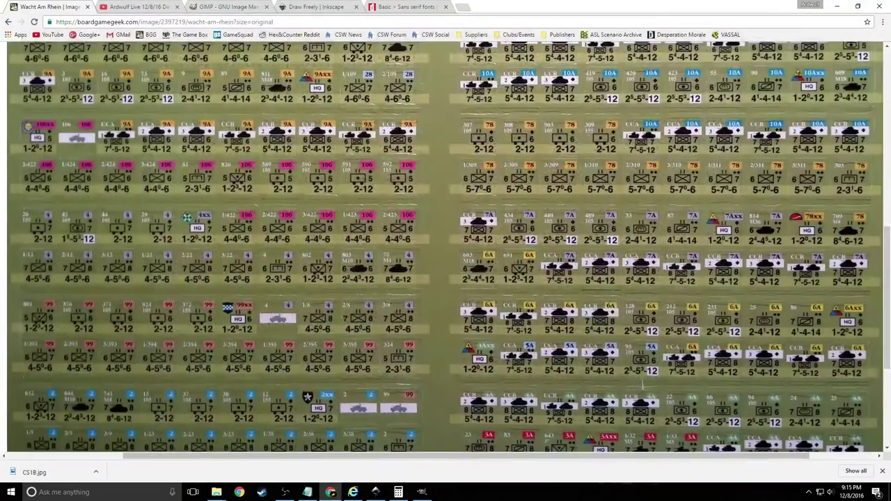
click(186, 461)
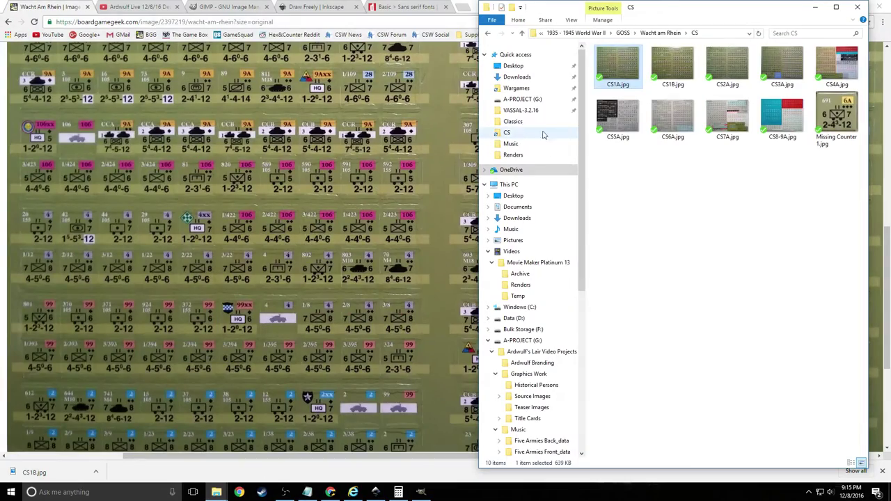
double_click(673, 66)
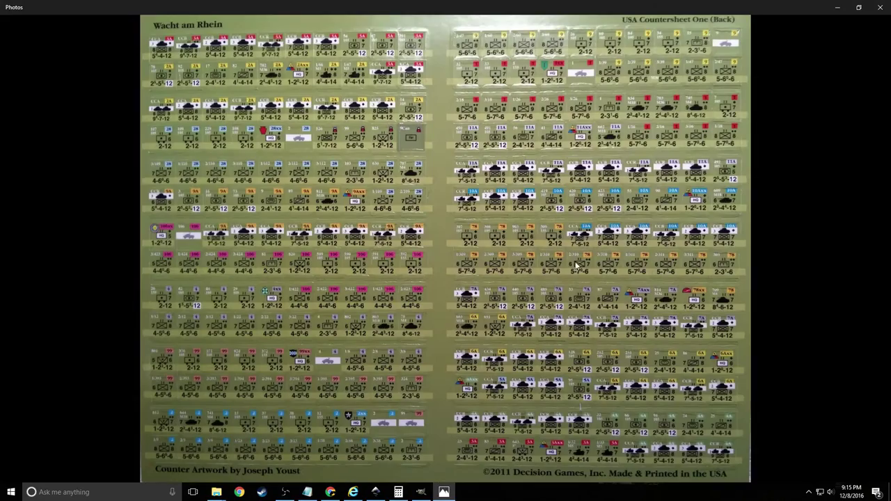
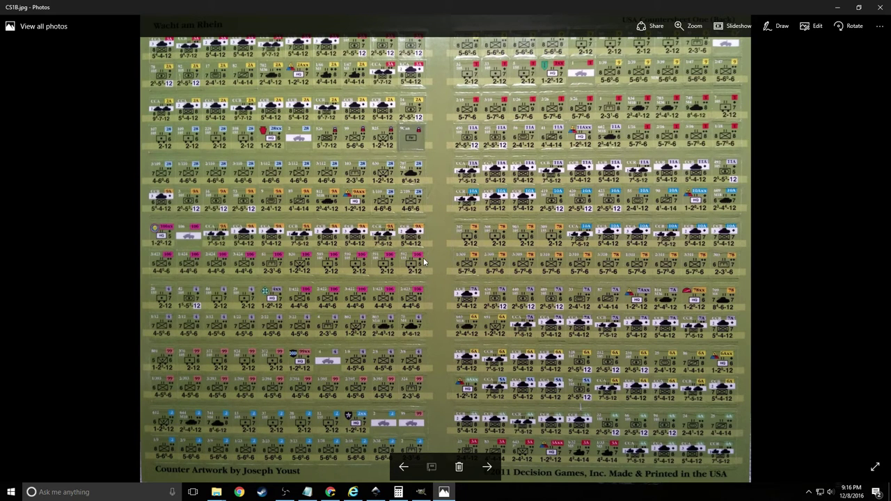
scroll(497, 332, up, 5)
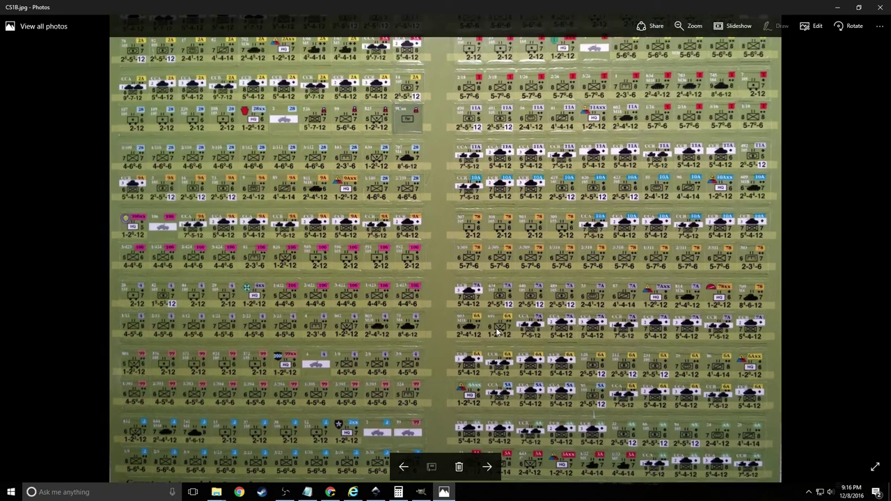
scroll(526, 335, up, 4)
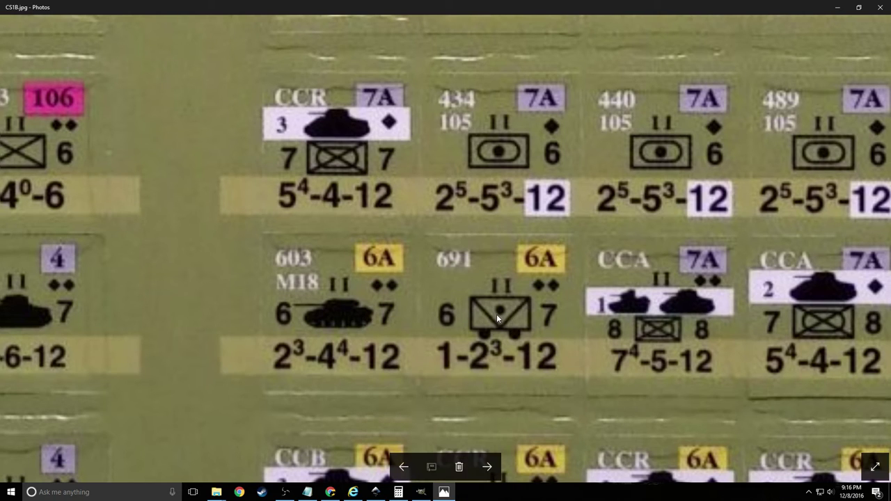
Switch to GIMP, close the cropped counter front image without saving its changes, and quit the program
mouse_move(217, 495)
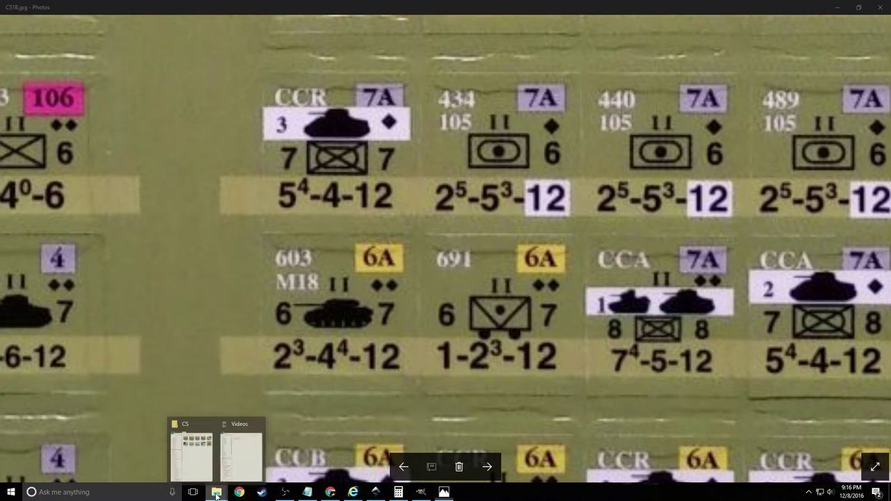
click(420, 492)
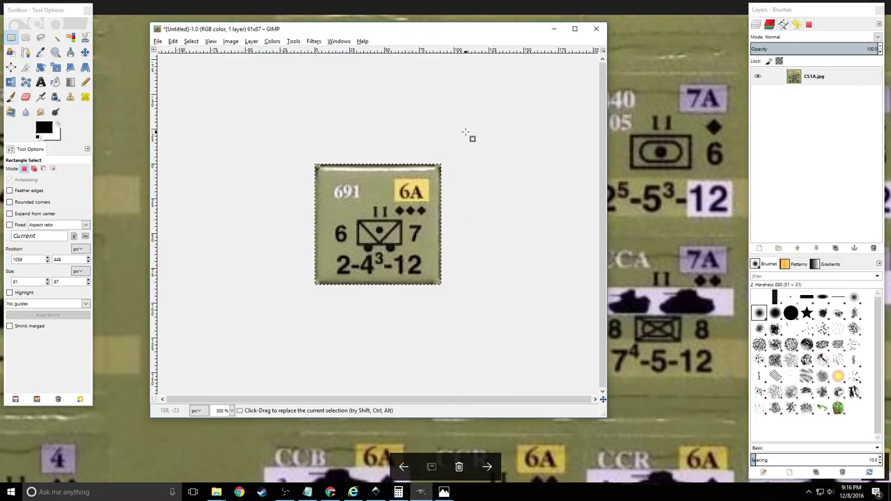
click(596, 29)
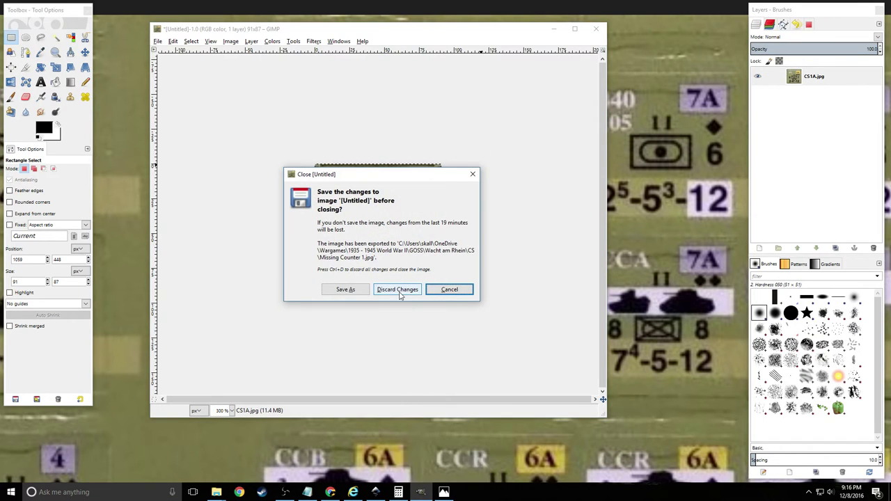
click(400, 292)
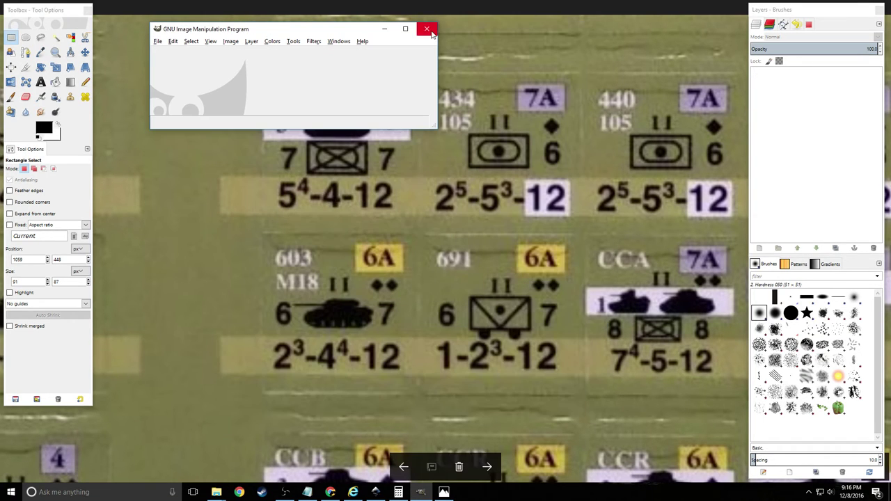
click(430, 33)
Open CS1B.jpg from the CS folder in the GNU Image Manipulation Program
mouse_move(216, 492)
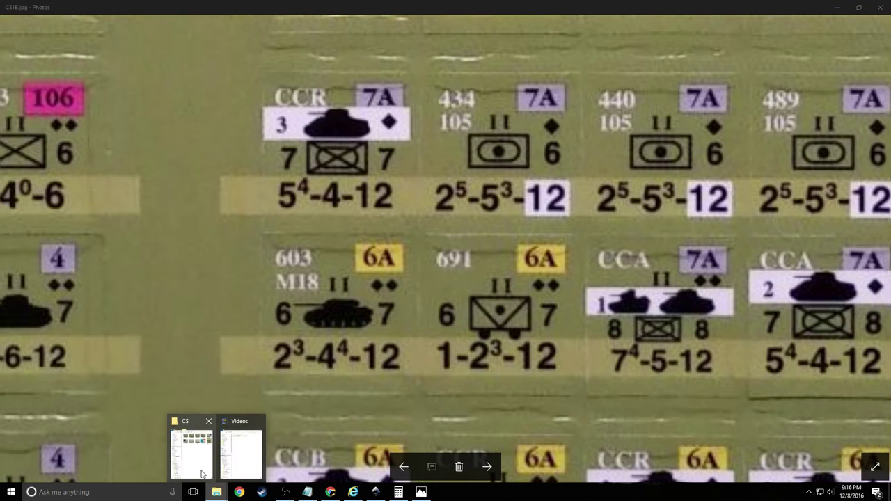
click(201, 474)
right_click(688, 66)
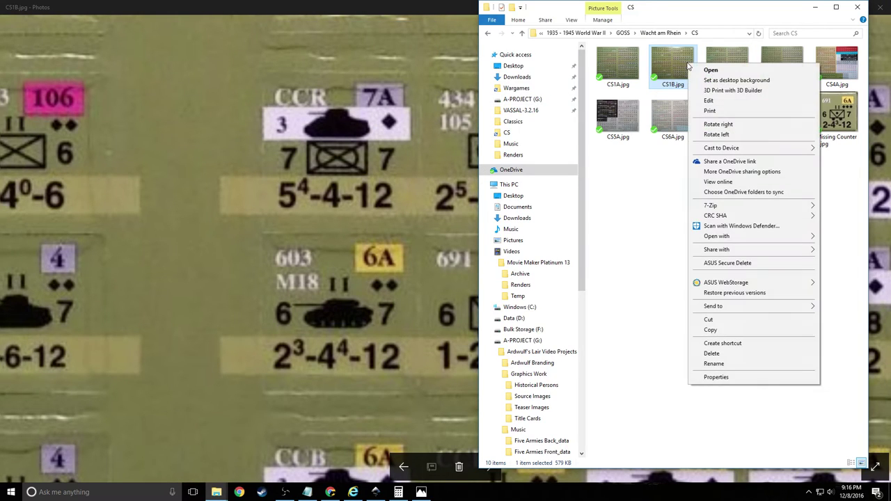
mouse_move(721, 237)
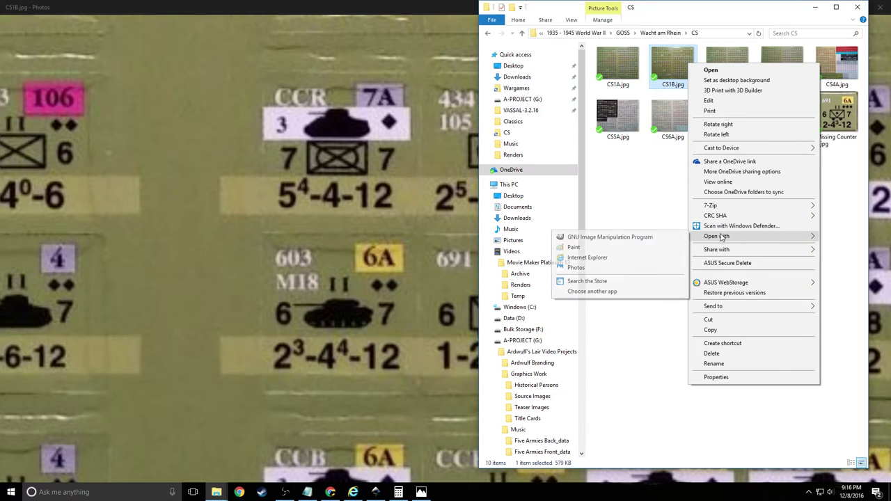
click(610, 237)
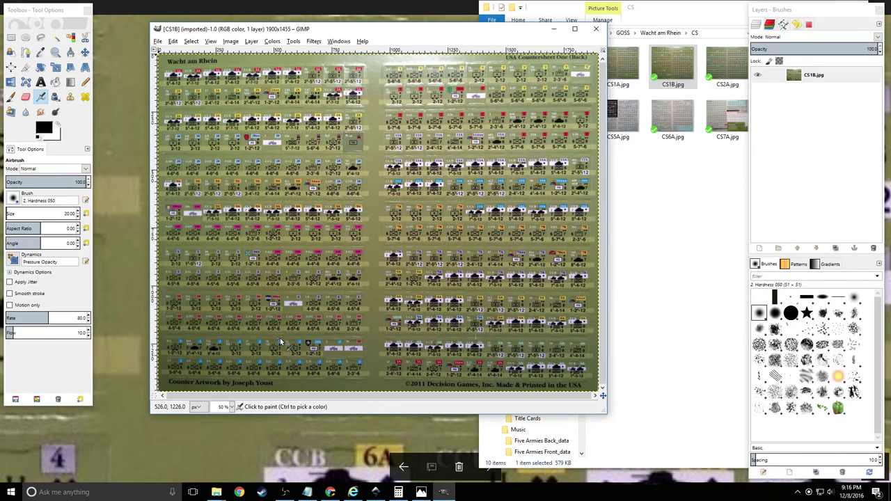
Draw a rough rectangular selection of about 126 × 114 px around the 691 6A counter on the countersheet back
key(ctrl)
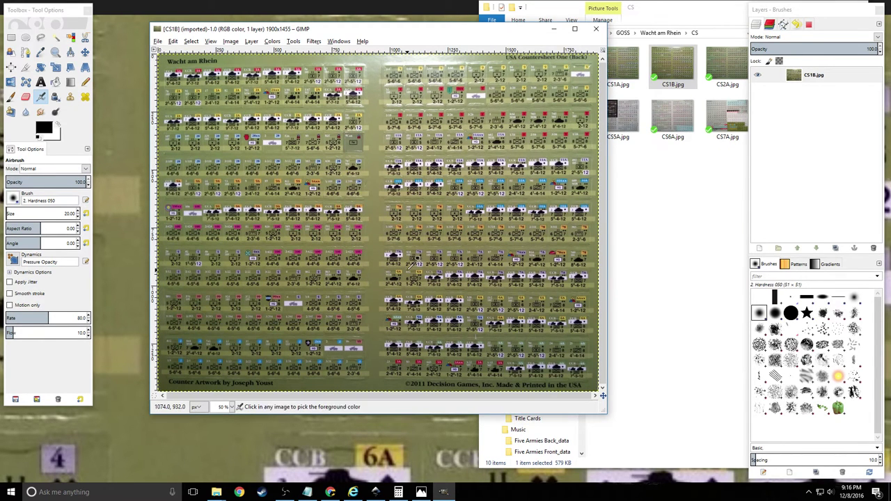
click(10, 37)
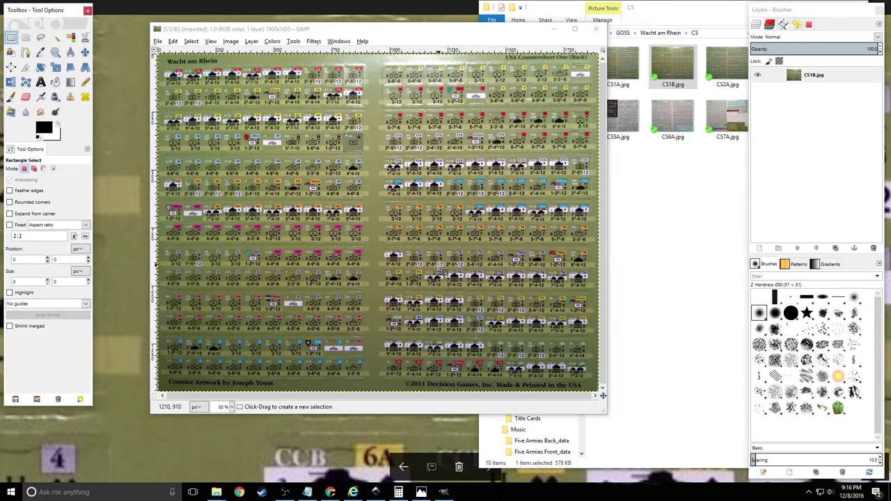
drag(405, 266, 434, 293)
key(ctrl)
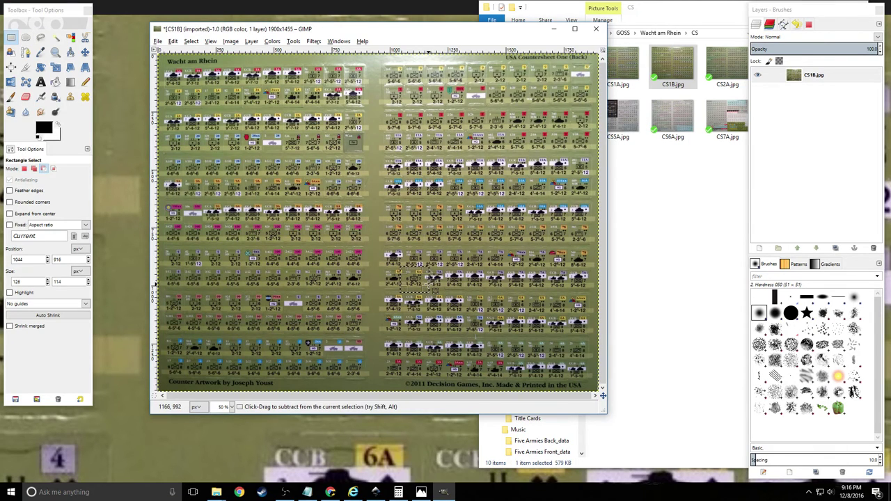
scroll(434, 284, up, 6)
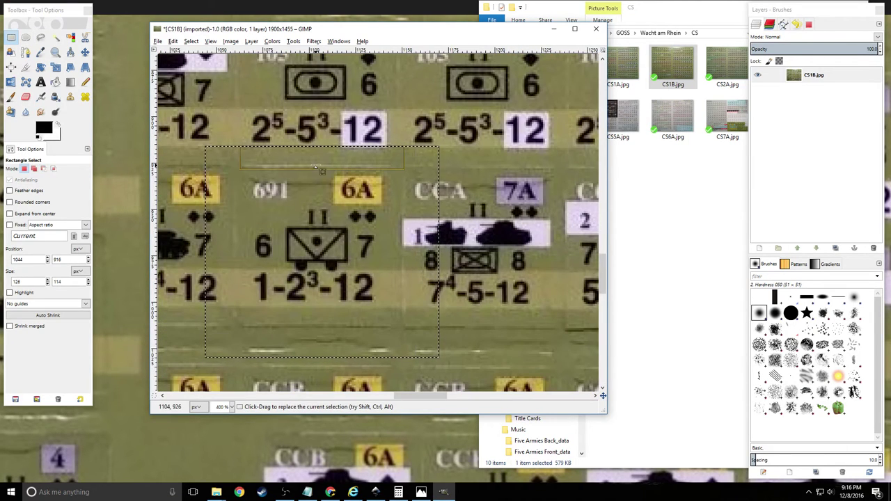
Tighten the selection to the edges of the 691 6A counter at 89 × 89 px and crop the image to it
drag(318, 149, 325, 170)
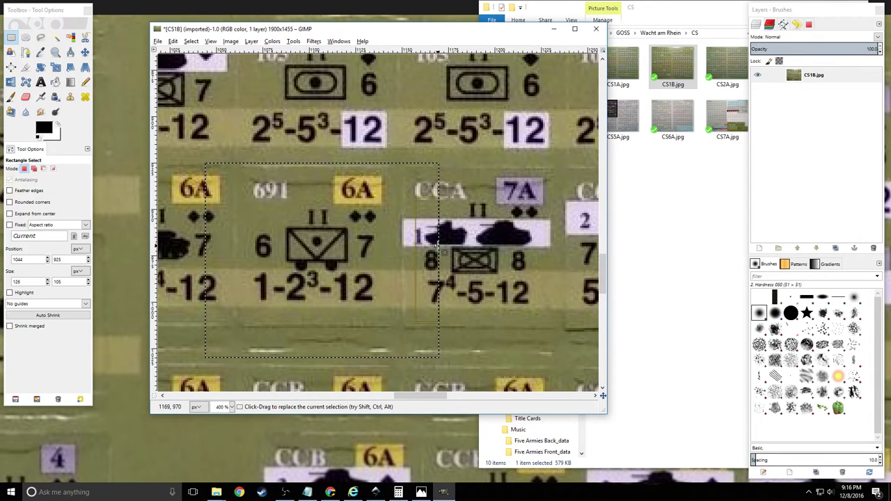
drag(438, 245, 400, 245)
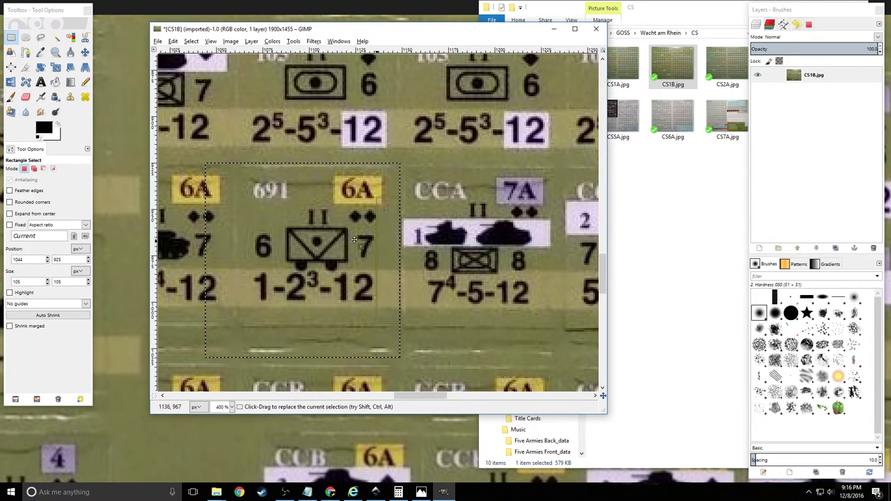
drag(206, 249, 237, 250)
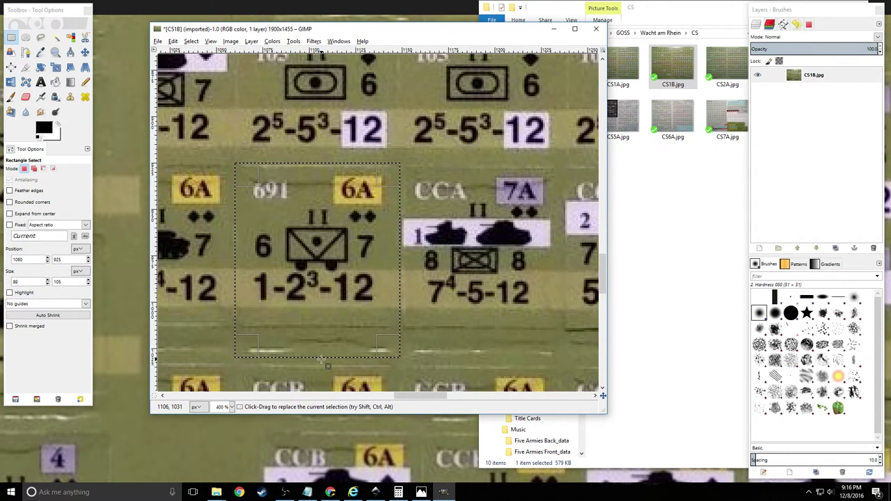
drag(322, 360, 323, 328)
click(231, 42)
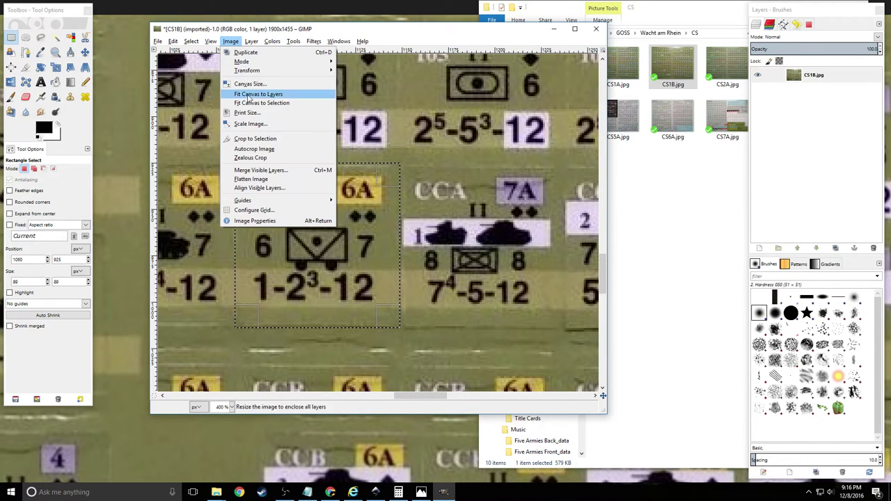
click(252, 139)
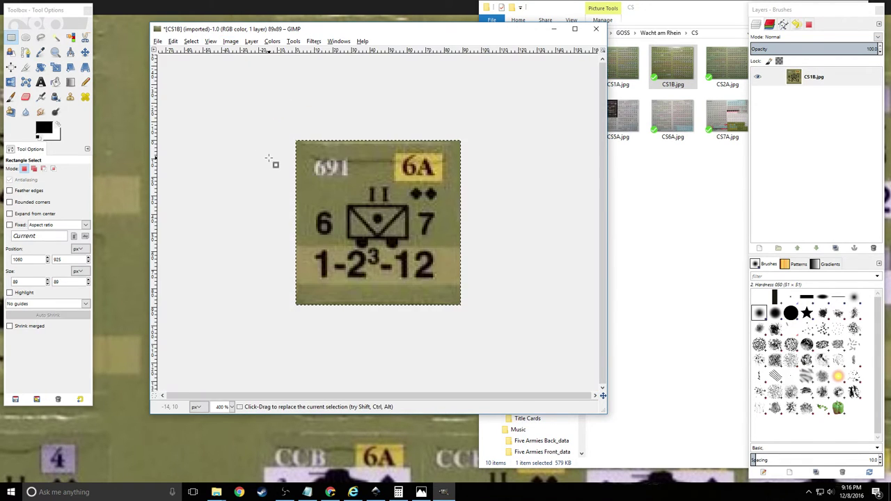
Export the cropped counter back as Missing Counter 1B.jpg in the CS folder with JPEG quality 90
key(shift+ctrl+e)
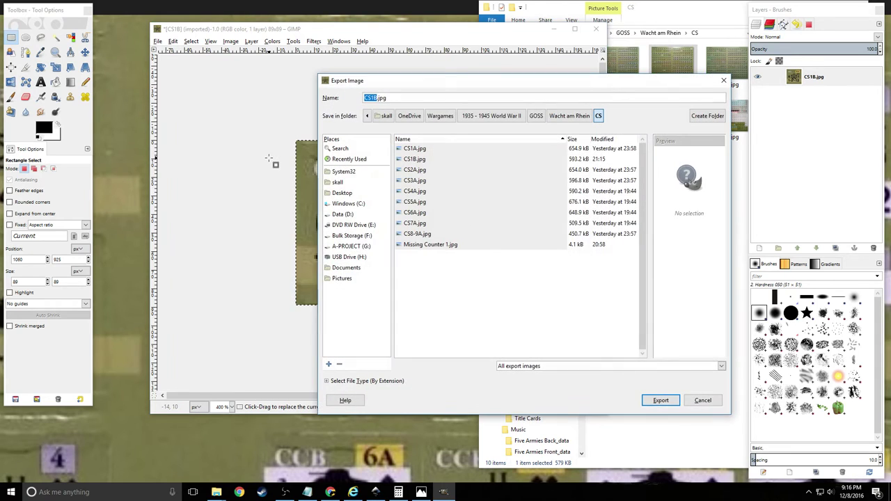
click(411, 244)
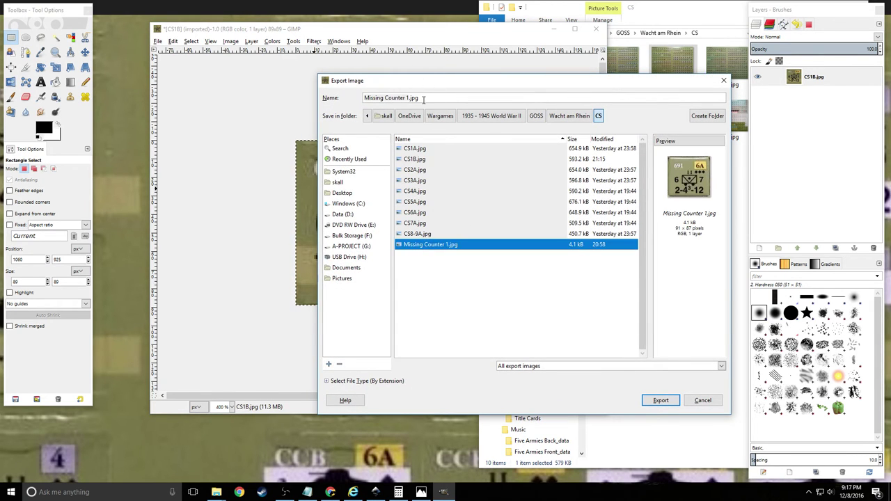
click(420, 98)
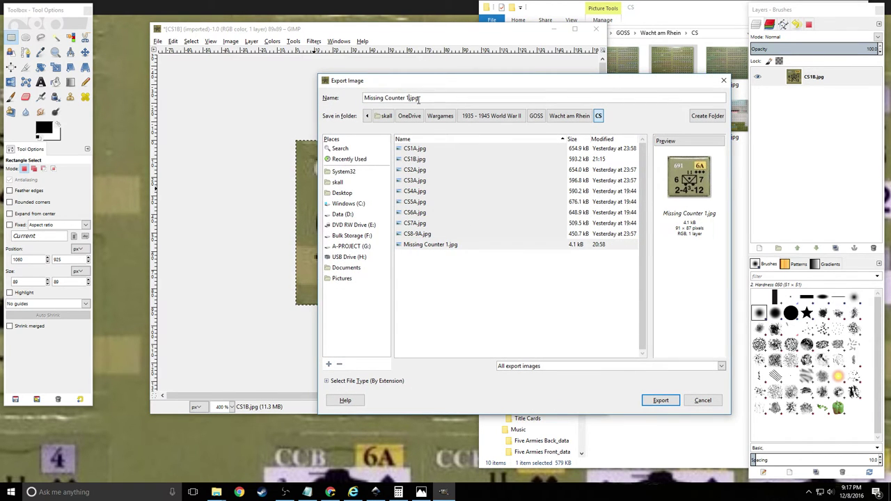
text(B)
key(Return)
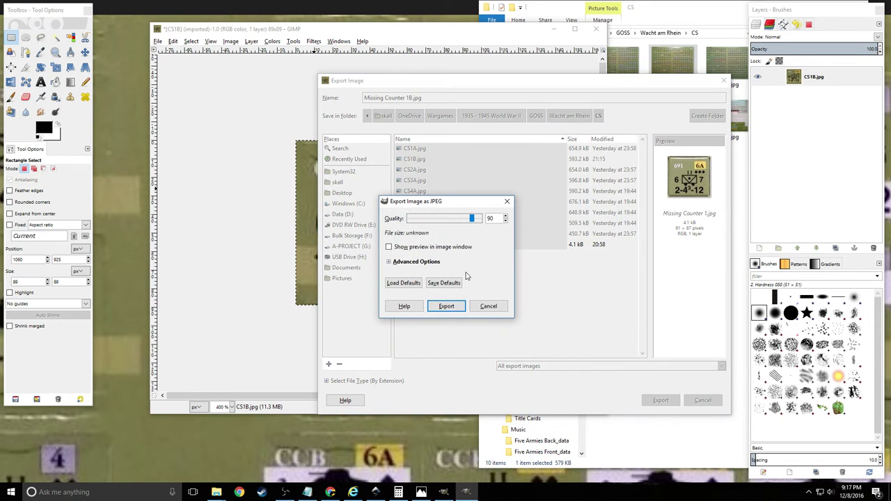
click(446, 307)
Switch to Inkscape, make References the current layer and unlock it
mouse_move(421, 492)
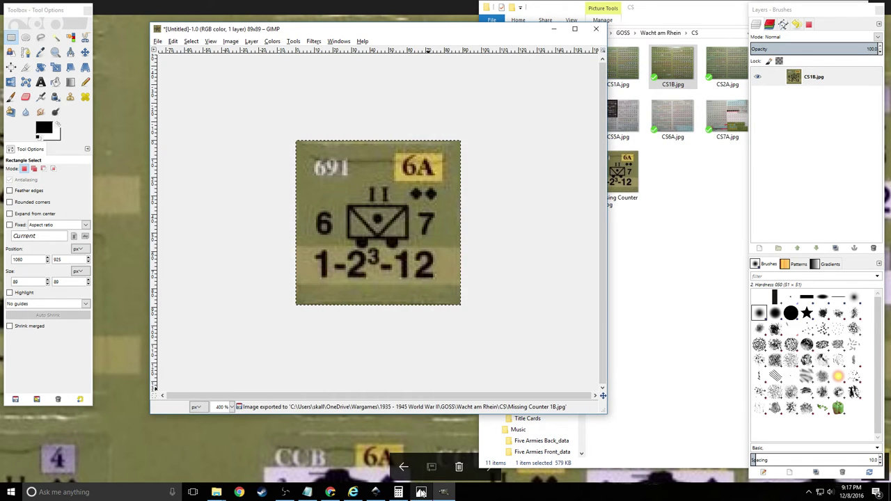
click(376, 492)
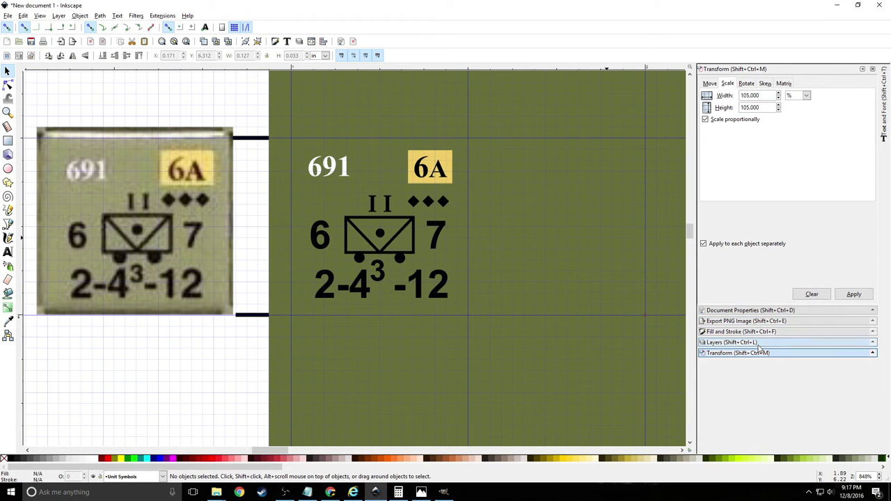
click(731, 342)
click(736, 126)
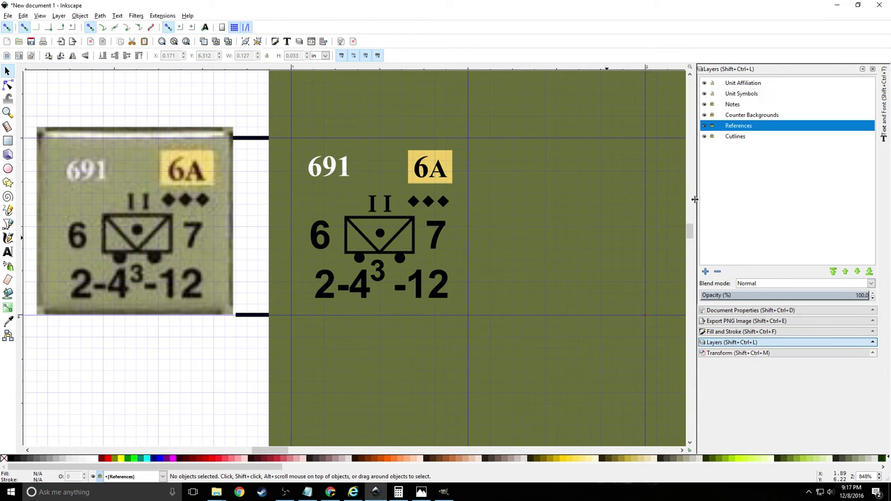
click(712, 127)
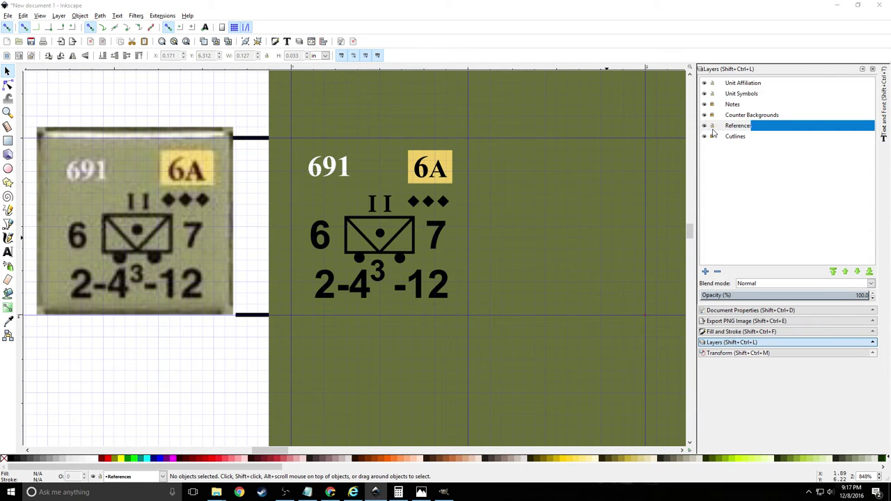
Import Missing Counter 1B.jpg into the References layer and move it to about X 0.594 in, Y 5.688 in
key(ctrl+i)
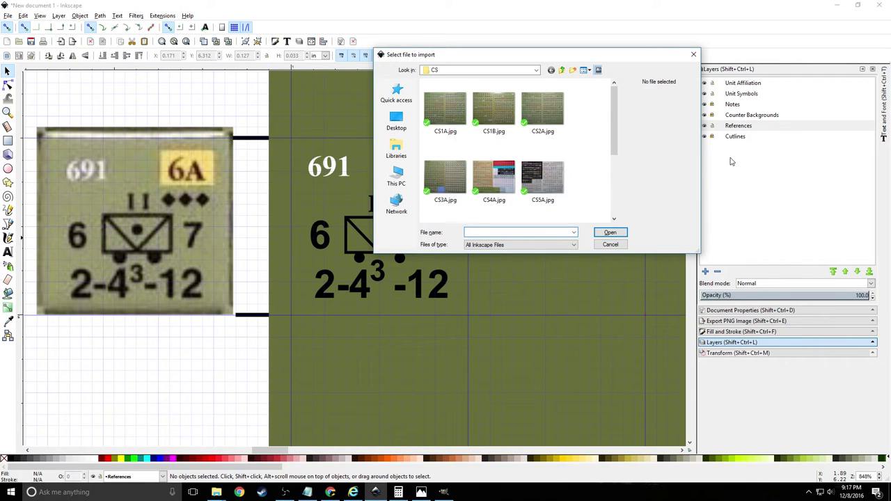
scroll(508, 117, down, 3)
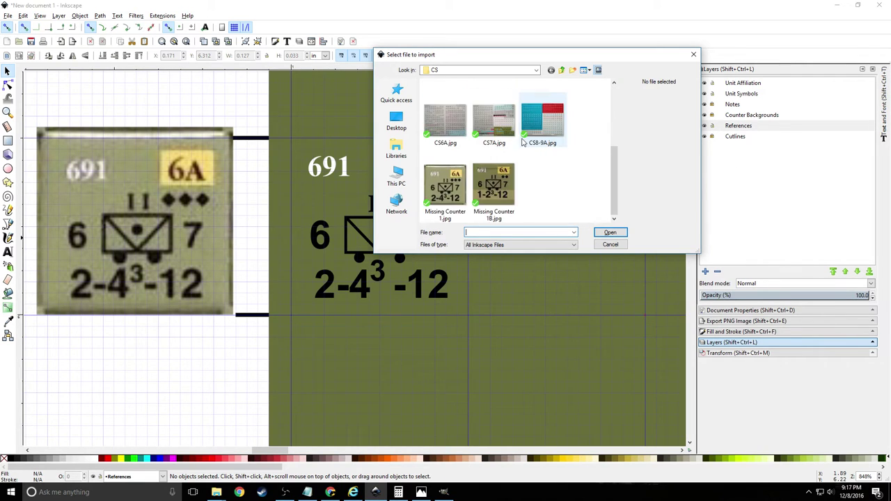
double_click(499, 189)
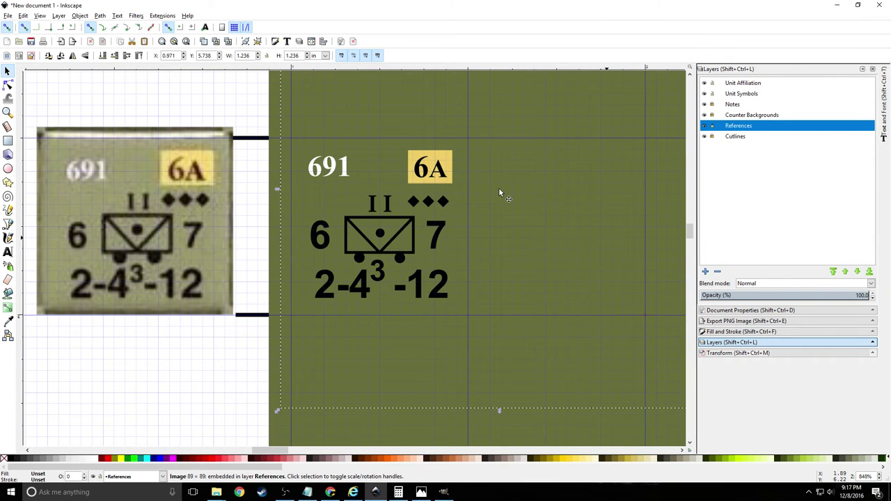
drag(485, 249, 352, 267)
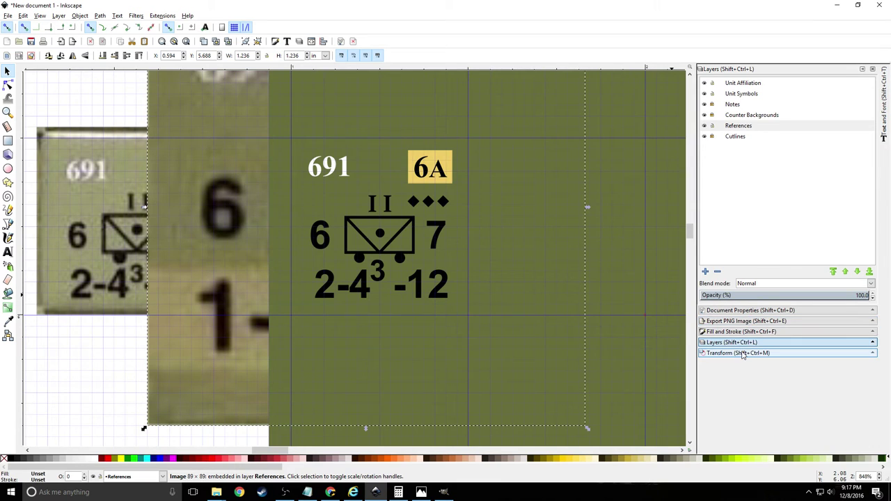
Scale the imported counter back image proportionally to 40% of its size
click(742, 353)
double_click(769, 98)
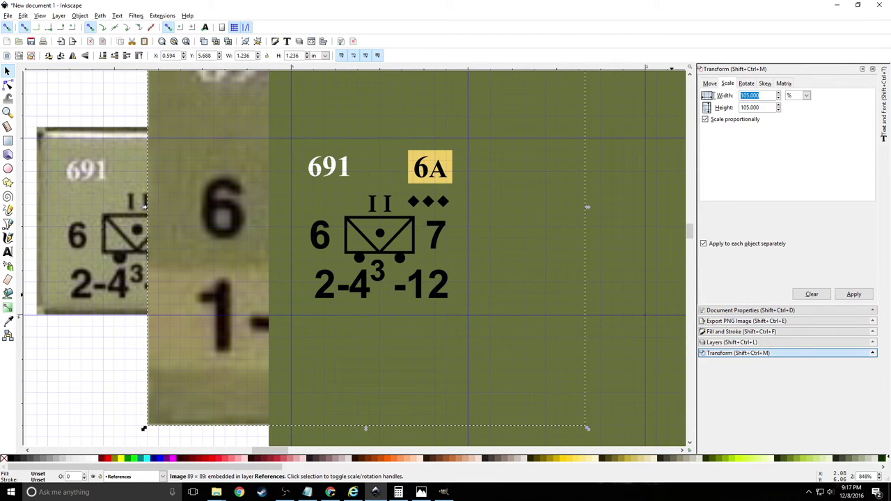
text(40)
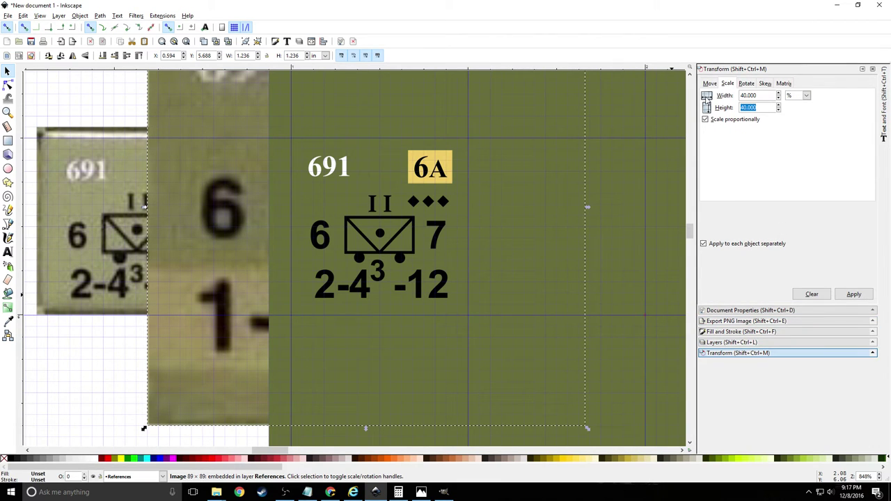
click(852, 295)
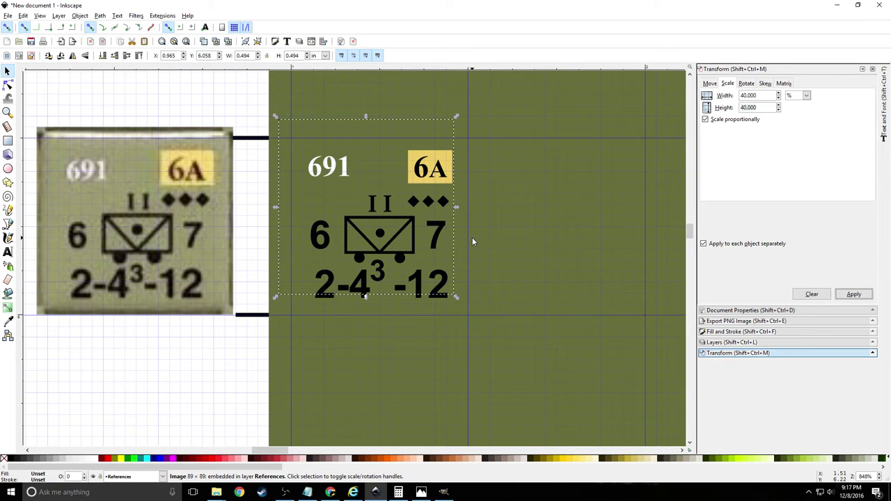
Move the scaled counter back image just outside the outer edge of the second green counter sheet, at about X 10.156 in, Y 6.000 in
scroll(472, 242, down, 3)
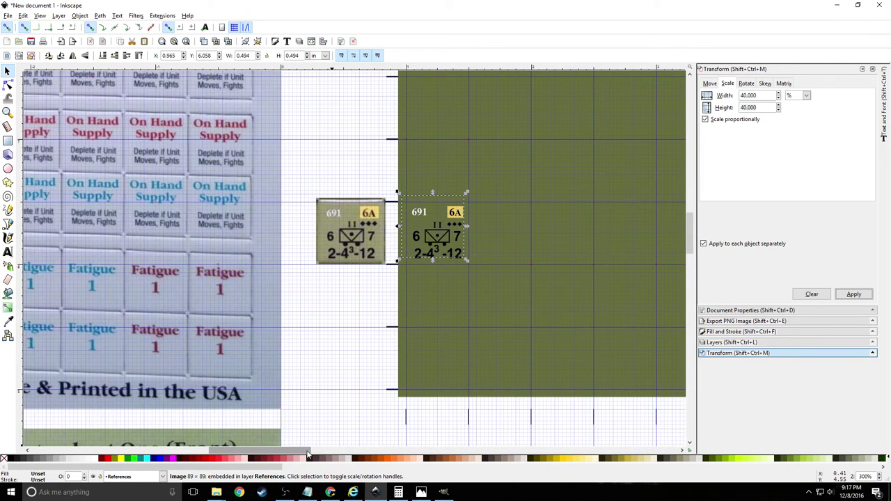
scroll(301, 455, right, 5)
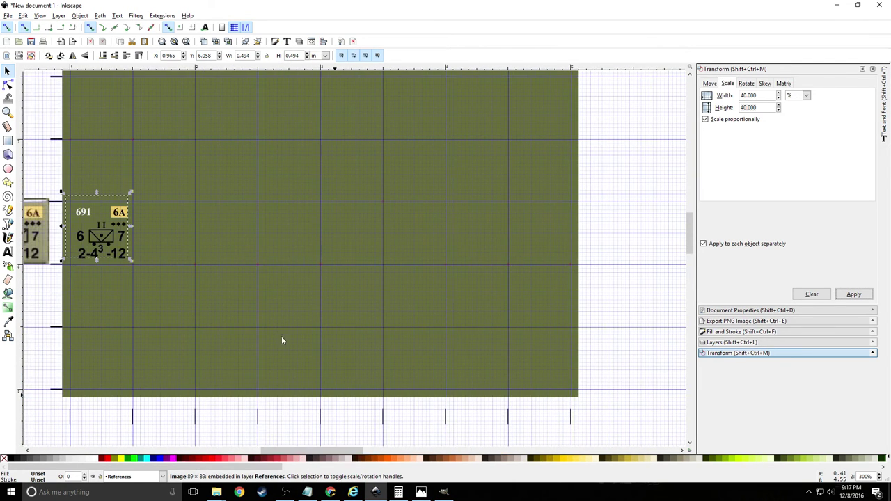
drag(100, 210, 655, 221)
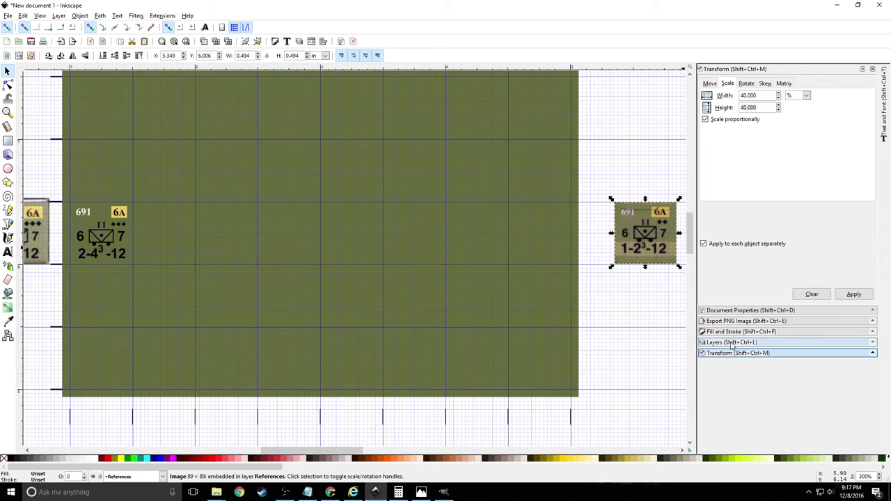
click(732, 342)
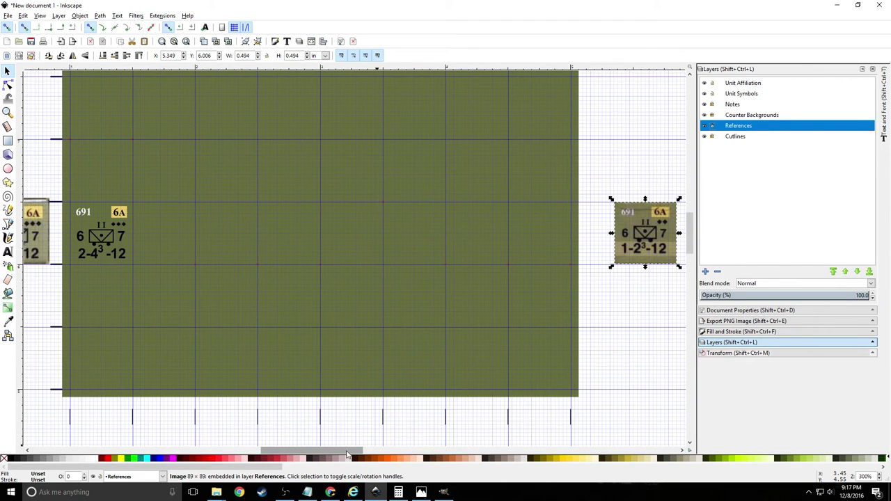
drag(347, 450, 432, 468)
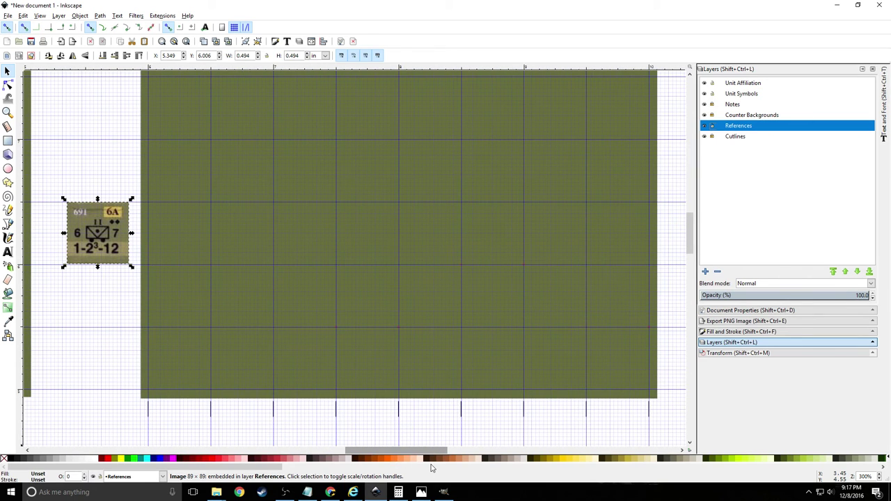
drag(479, 249, 671, 234)
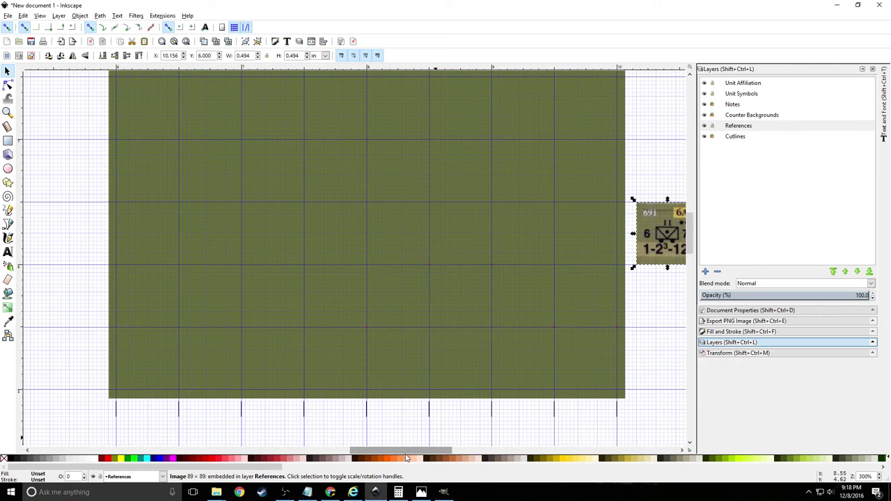
Deselect the reference image and lock the References layer
drag(409, 454, 306, 454)
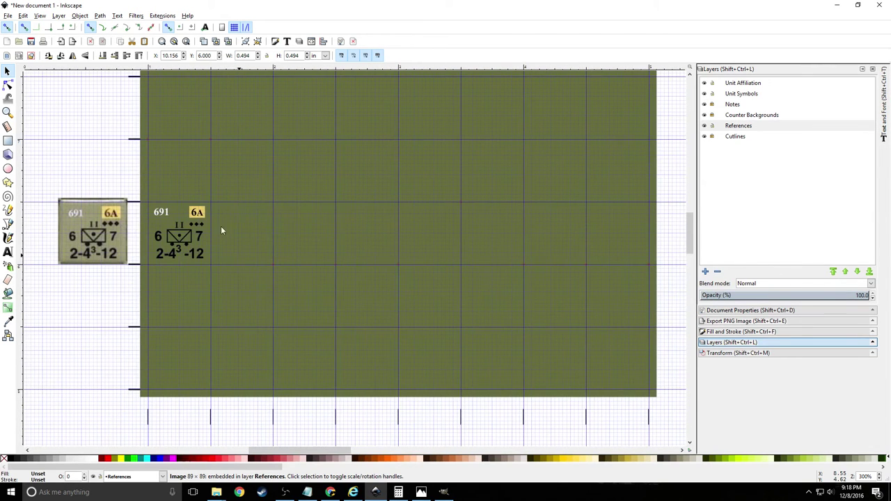
click(118, 174)
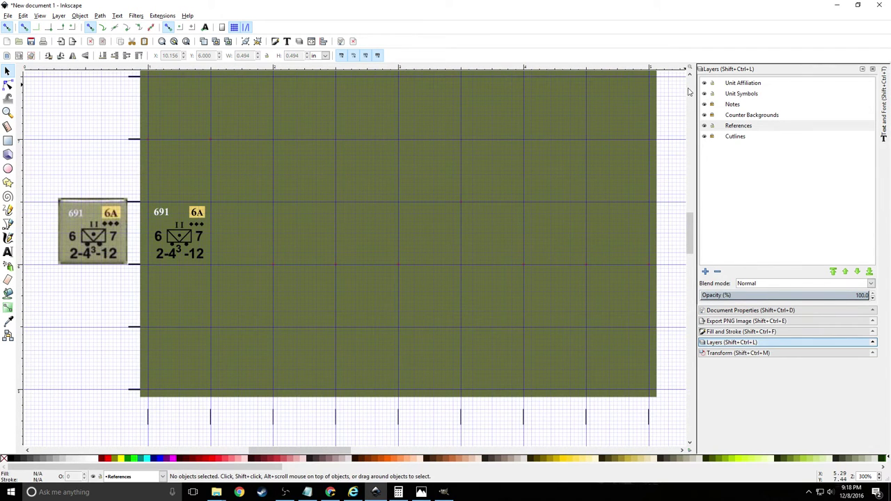
click(713, 126)
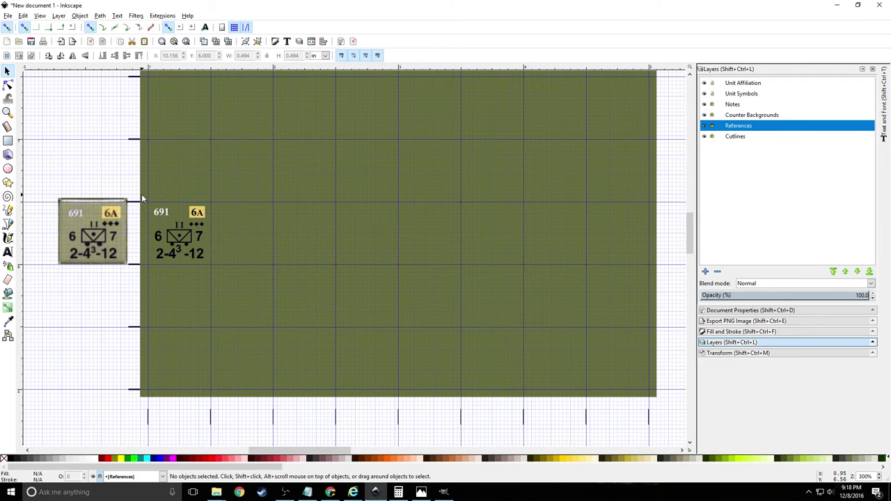
Copy all the front counter's artwork and paste it into the Unit Affiliation layer beside the back reference, at about X 9.550 in, Y 6.048 in
drag(142, 194, 215, 272)
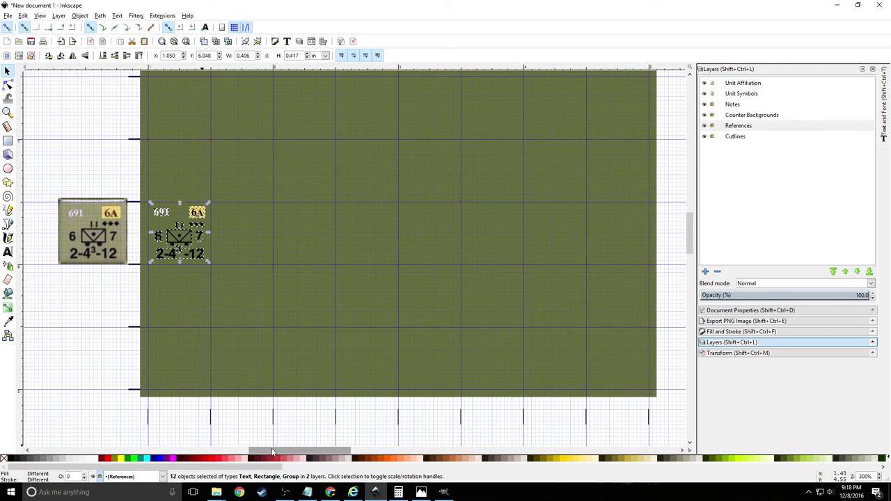
drag(270, 449, 401, 449)
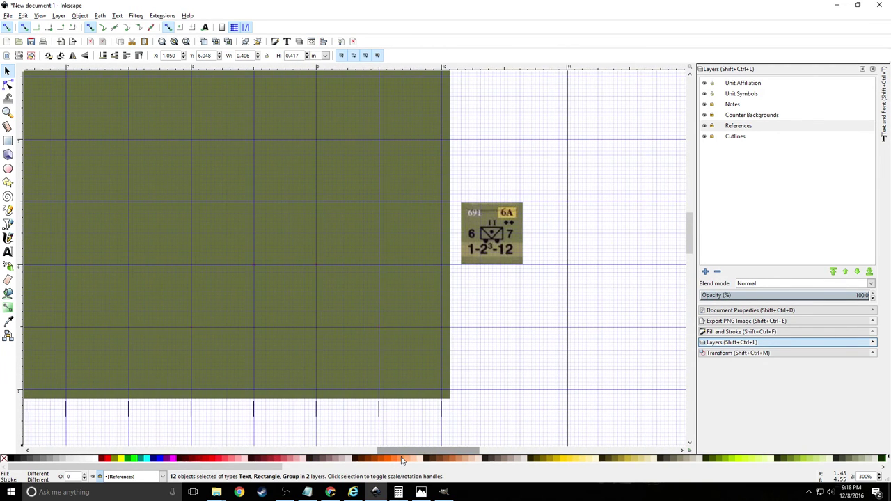
click(408, 239)
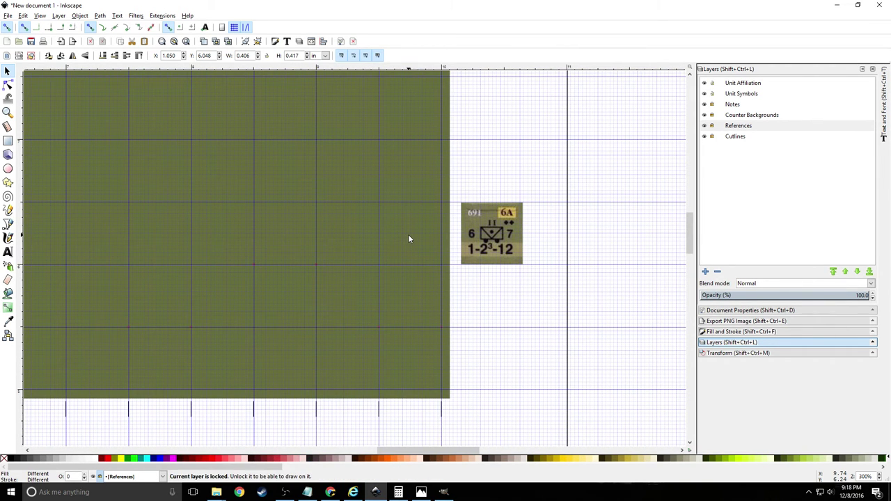
key(Escape)
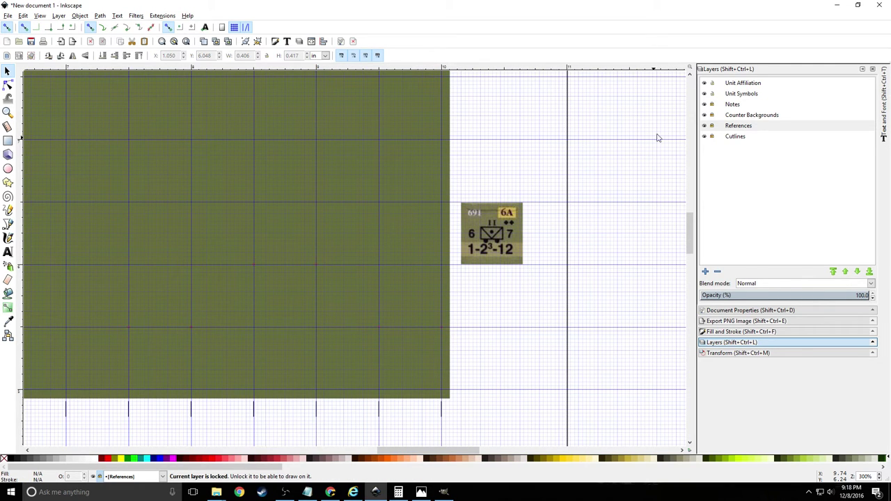
click(736, 84)
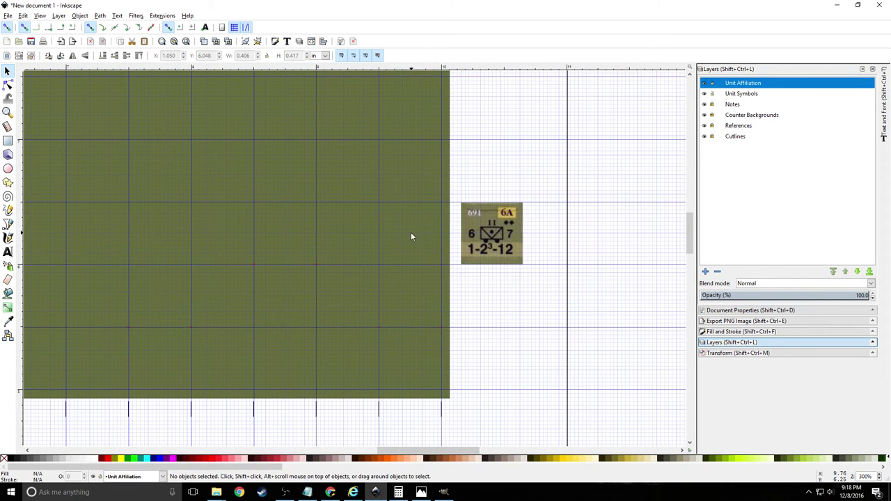
key(ctrl+v)
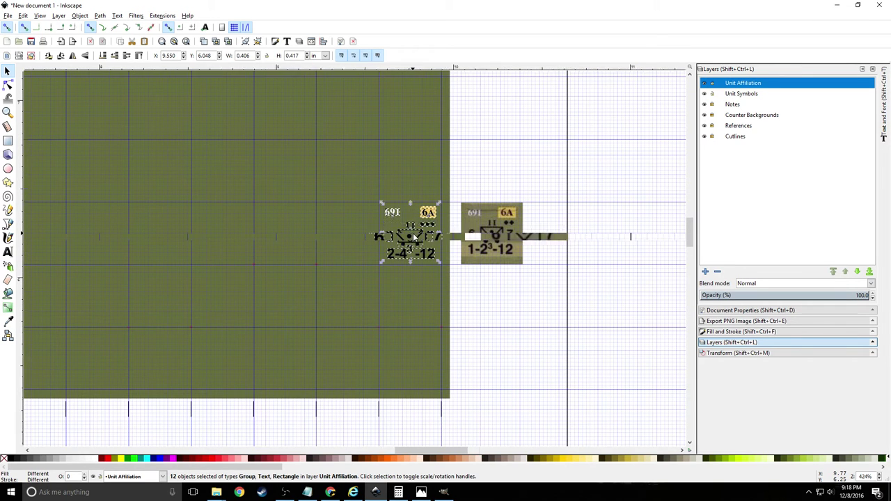
scroll(412, 236, up, 3)
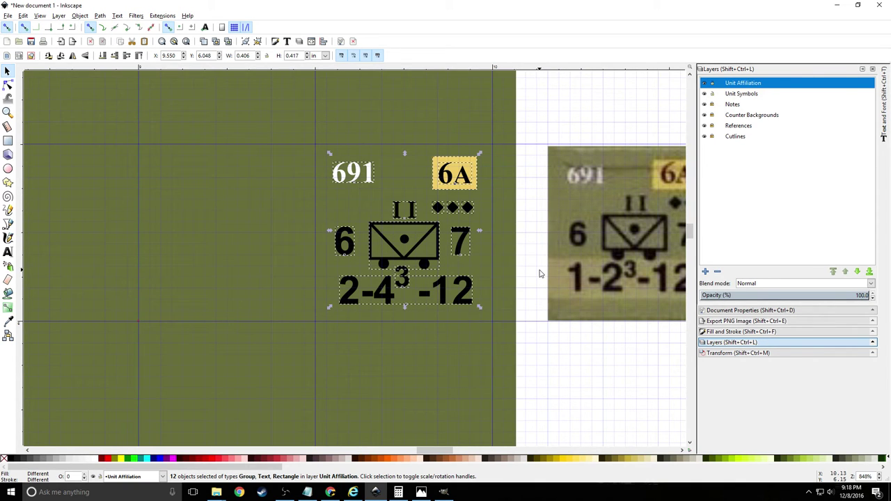
Edit the pasted counter's bottom strength text so its first two values are 1-2, keeping -12 at the end
click(8, 252)
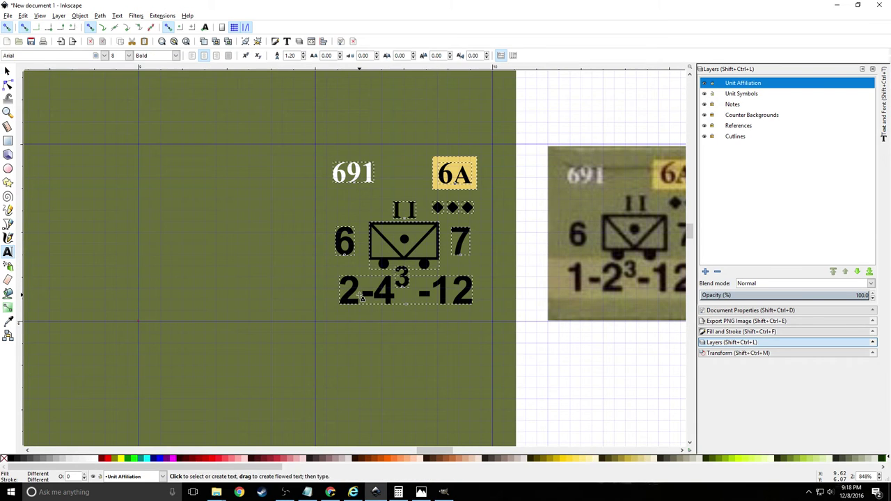
click(360, 289)
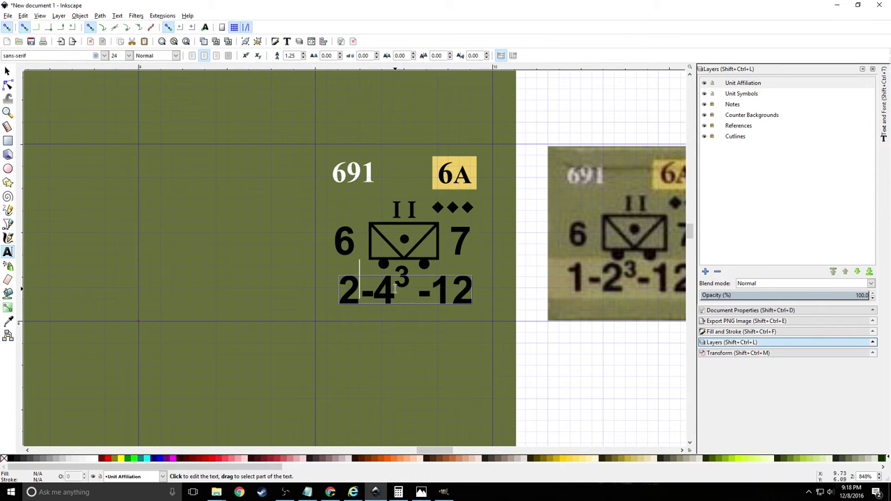
click(363, 293)
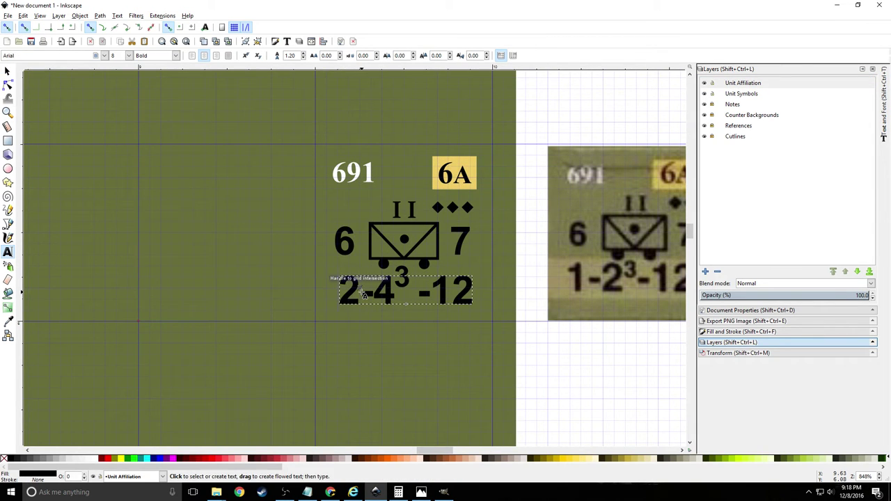
key(BackSpace)
text(1)
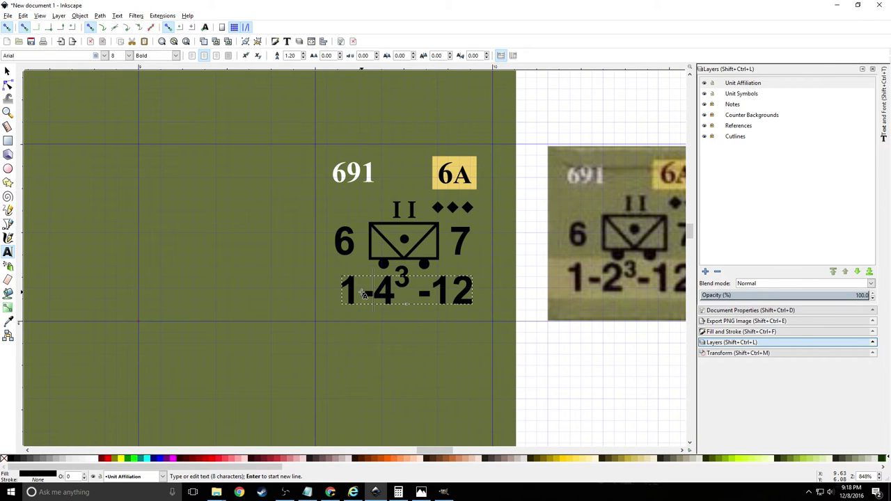
key(Delete)
text(2)
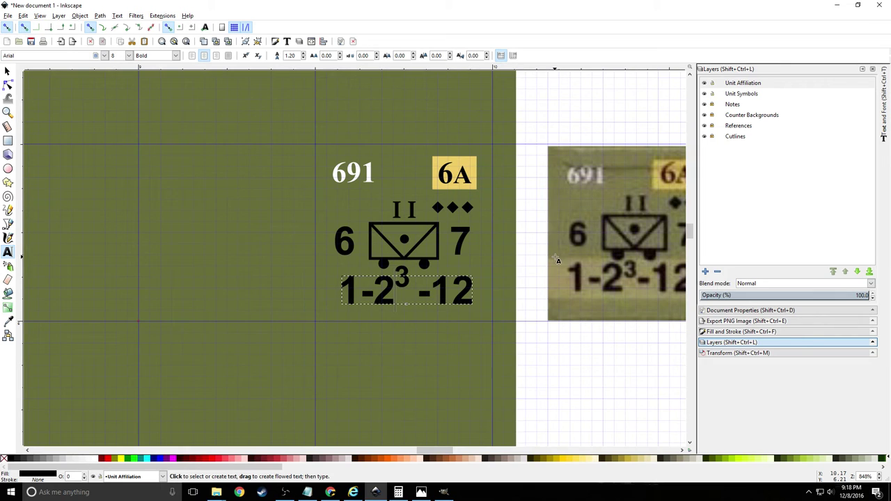
click(539, 220)
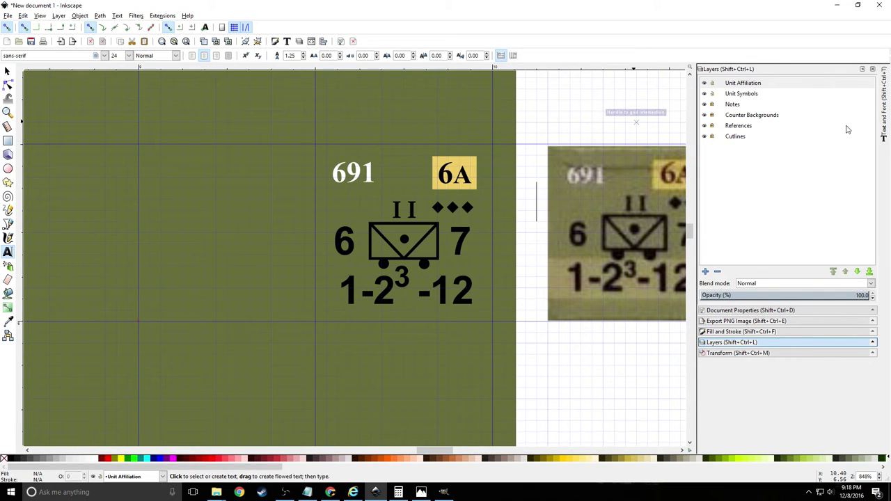
Add a layer named Reduced Side Band and lower it to directly beneath the Unit Symbols layer
click(705, 271)
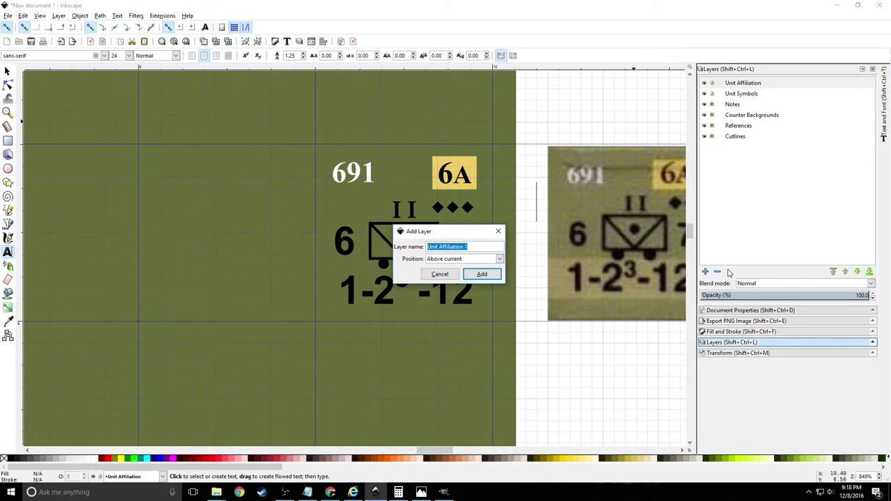
text(Redu)
text(d Stren)
key(BackSpace)
key(BackSpace)
key(BackSpace)
key(BackSpace)
text(ide Band)
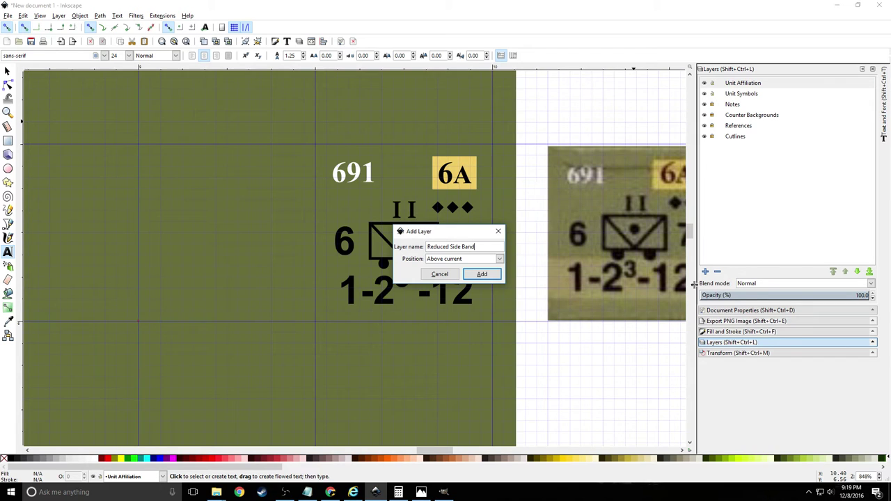
click(483, 277)
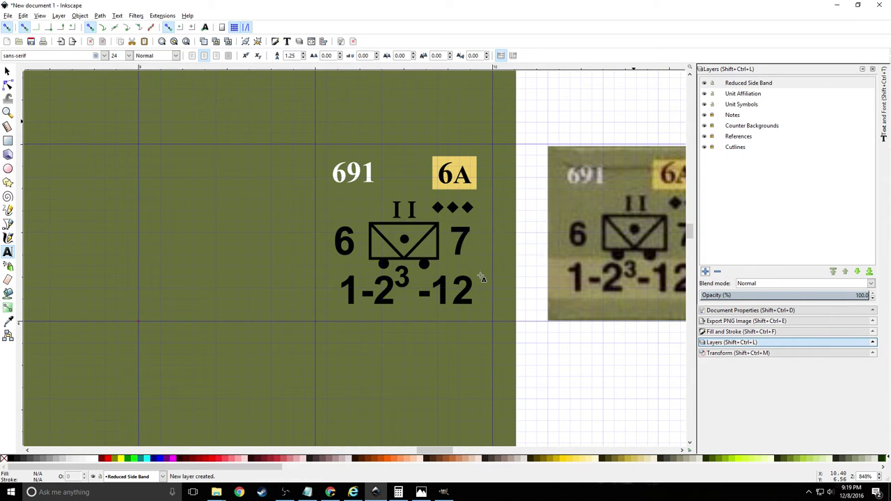
click(768, 85)
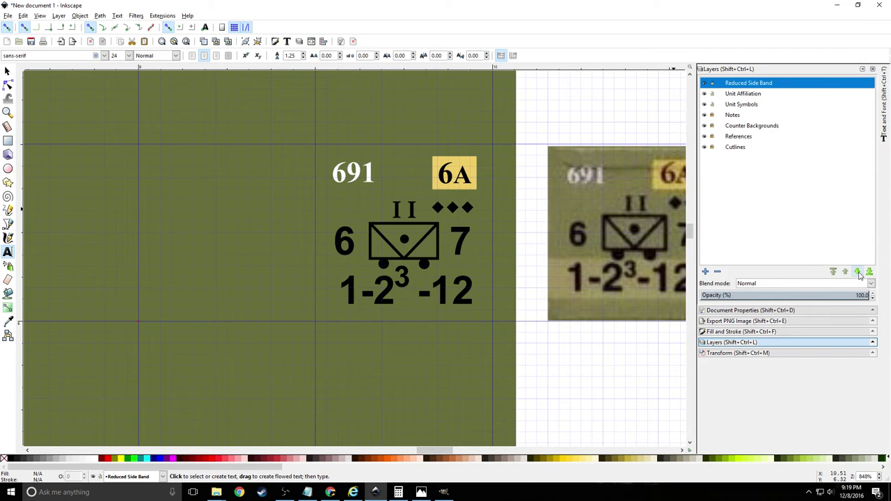
click(856, 271)
click(857, 271)
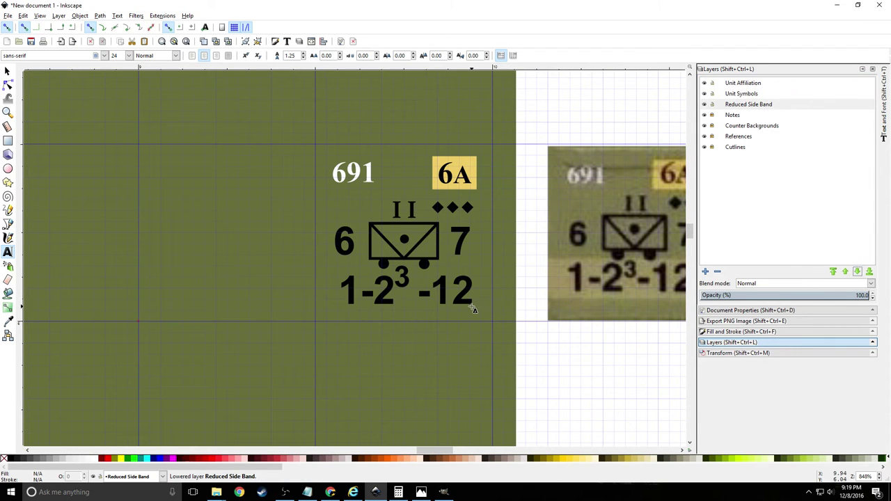
Draw a 0.563 × 0.125 in rectangle behind the back counter's strength values and fill it with the tan band colour sampled from the reference
click(8, 140)
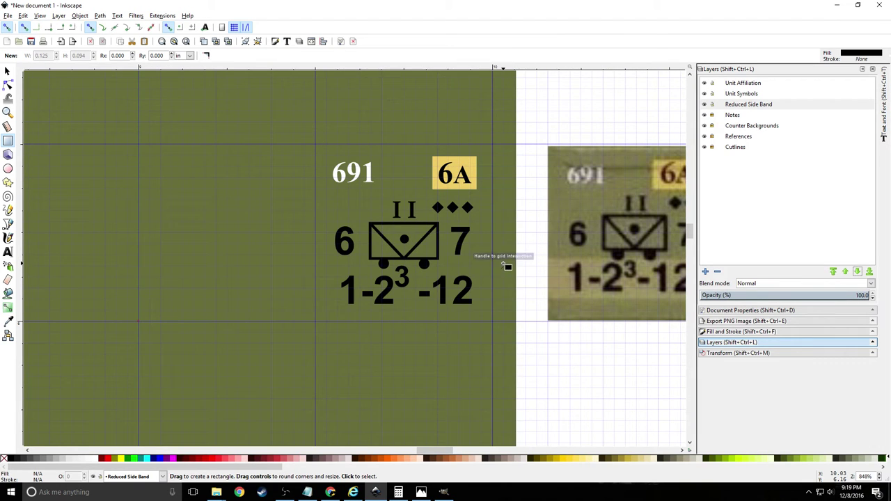
drag(502, 267, 306, 314)
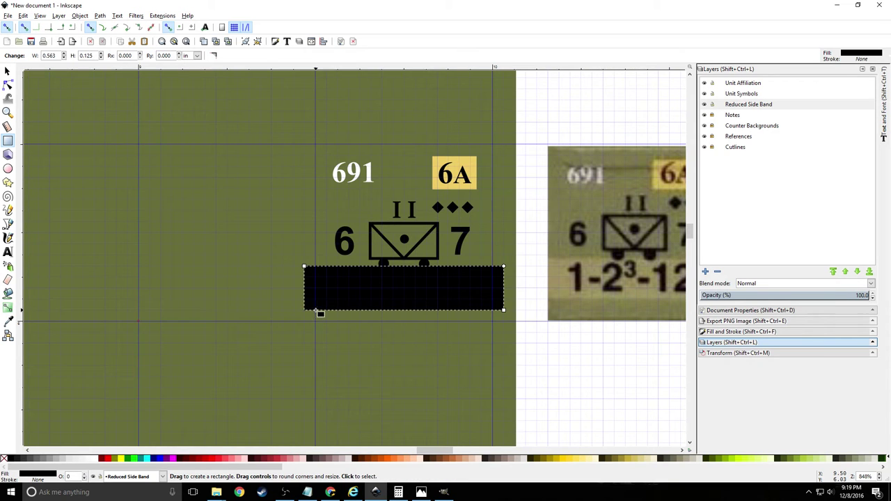
click(8, 323)
click(561, 285)
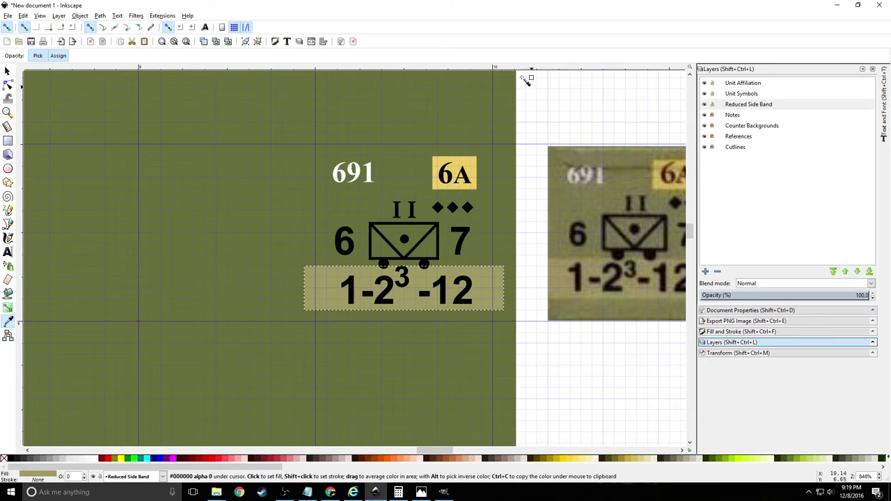
click(7, 71)
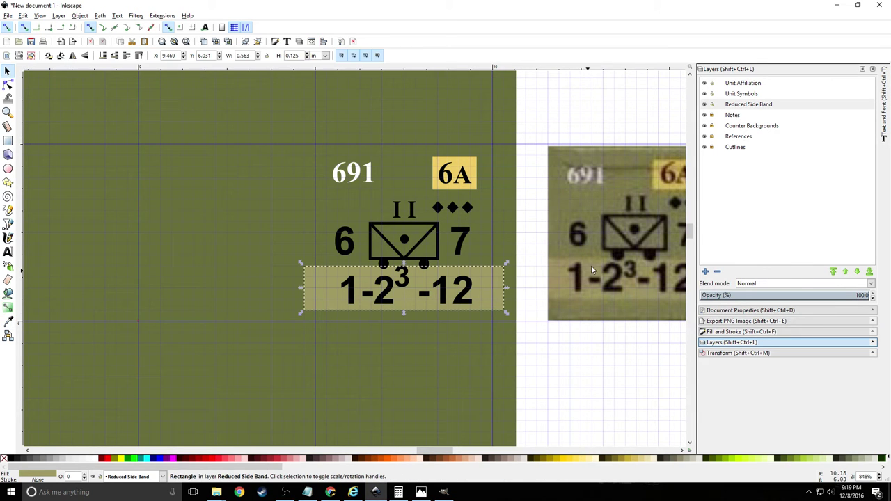
scroll(610, 270, up, 5)
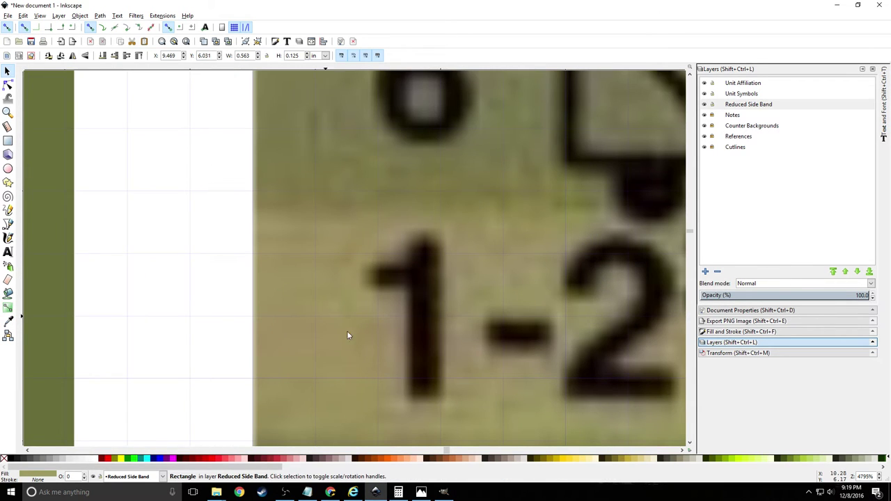
Stretch the tan band leftward across the US Back background until it is about 4.070 in wide, starting near X 5.961 in
scroll(361, 279, down, 2)
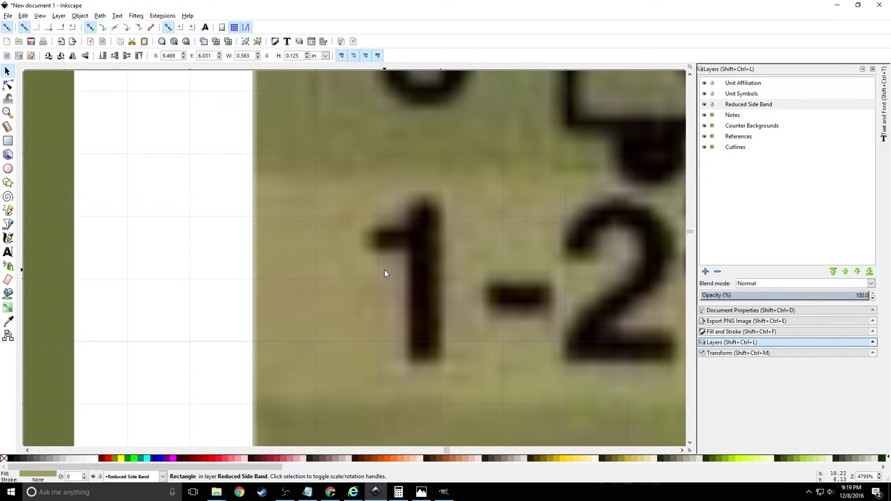
scroll(385, 273, down, 7)
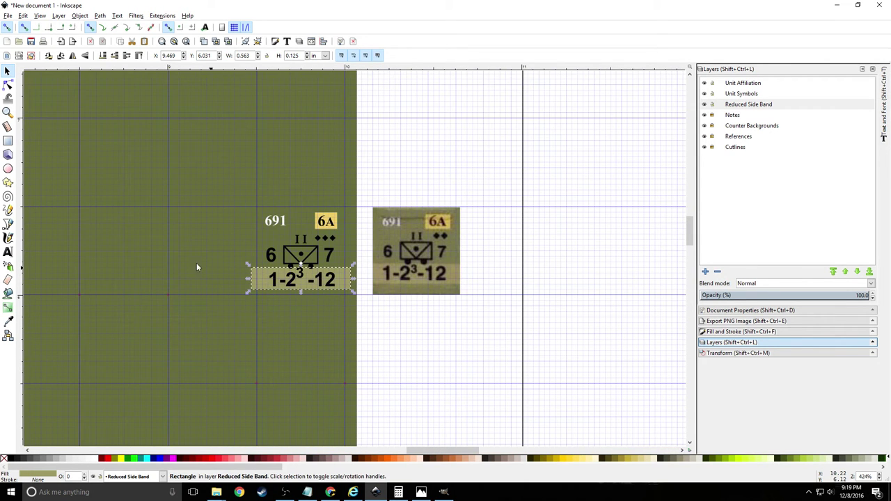
scroll(230, 290, down, 2)
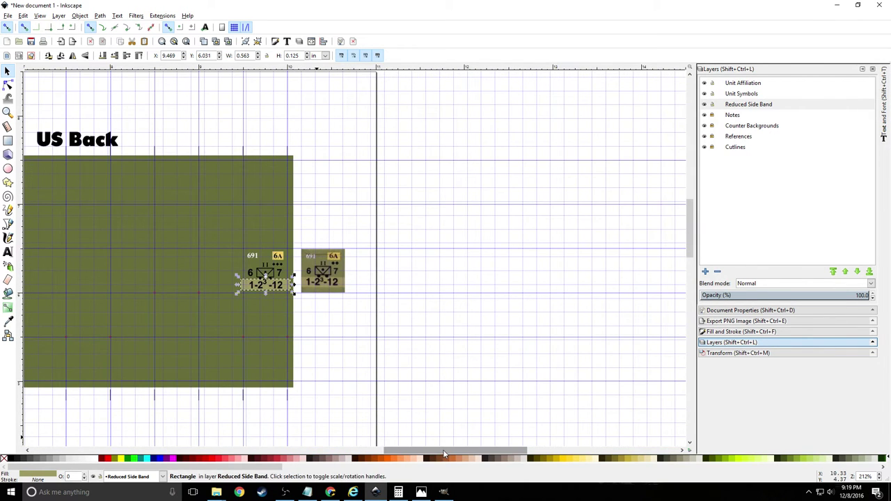
drag(445, 453, 415, 454)
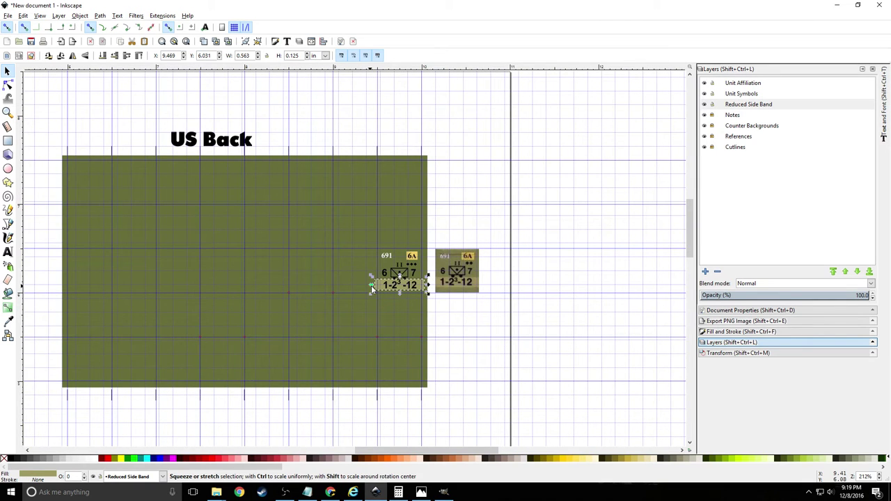
drag(371, 285, 62, 286)
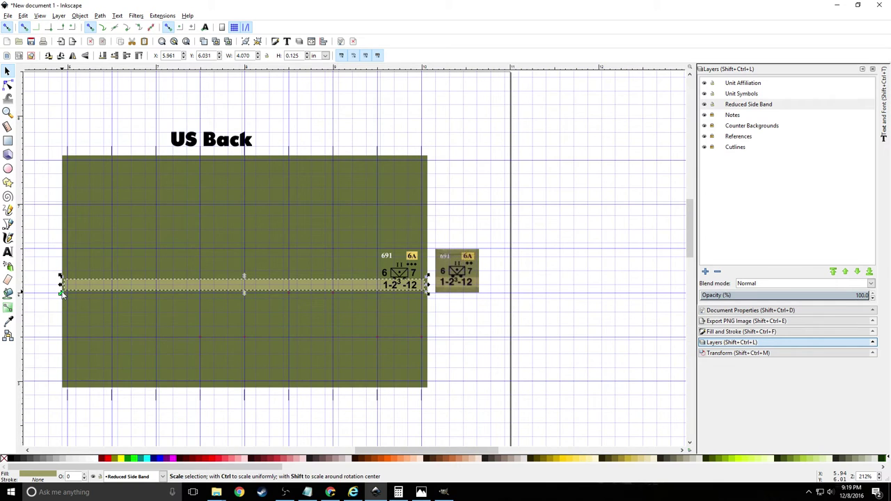
click(460, 323)
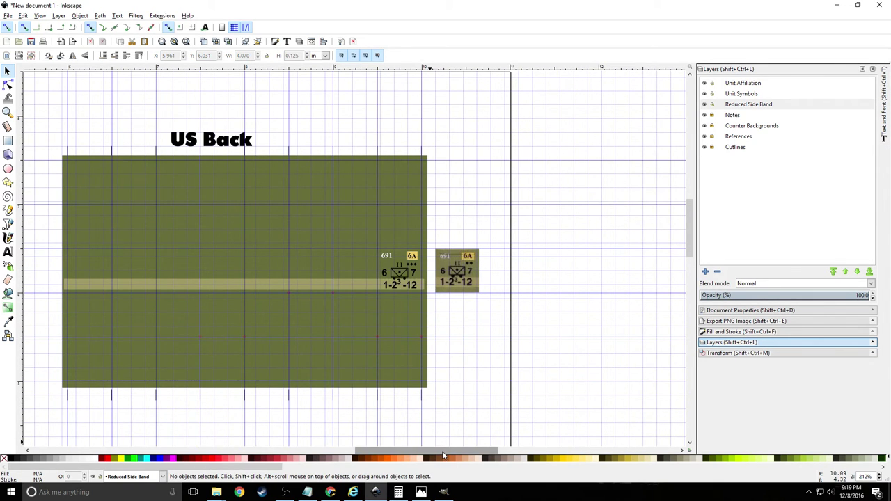
Duplicate all the 691 6A front counter's artwork into the bottom-left cell of the US Front sheet, at about X 1.044 in, Y 5.038 in
drag(443, 454, 351, 460)
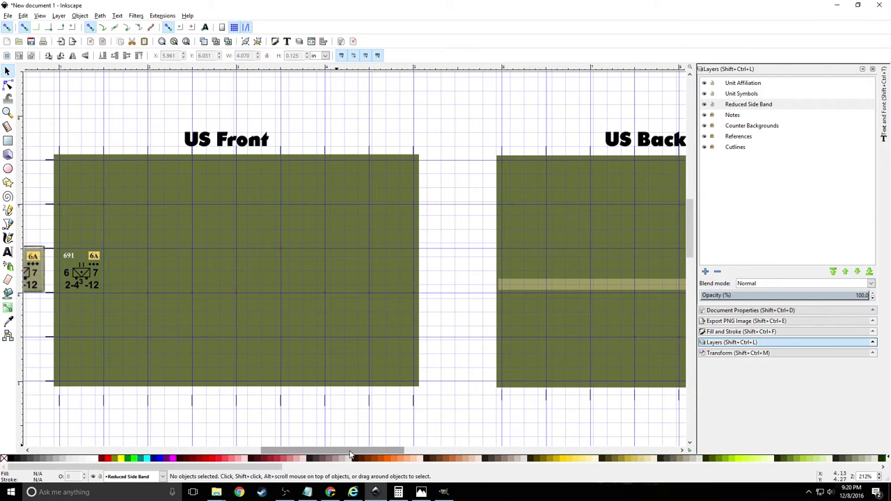
drag(350, 455, 324, 457)
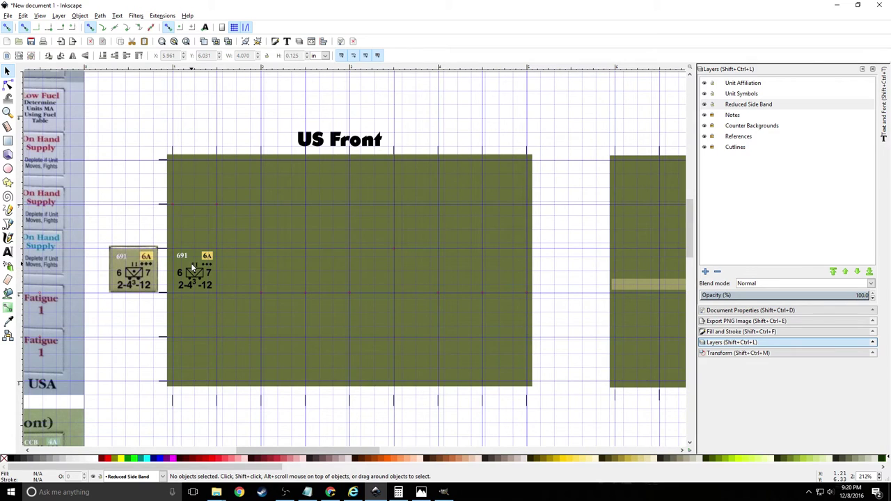
drag(170, 247, 222, 301)
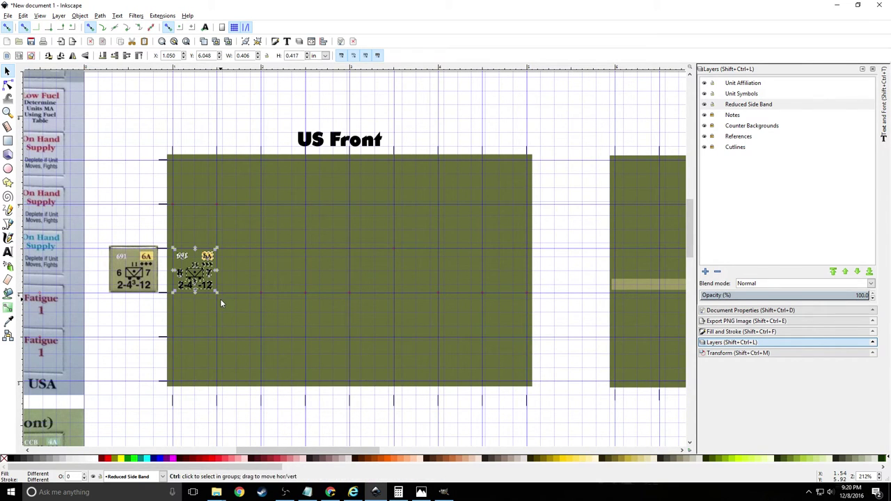
key(ctrl+v)
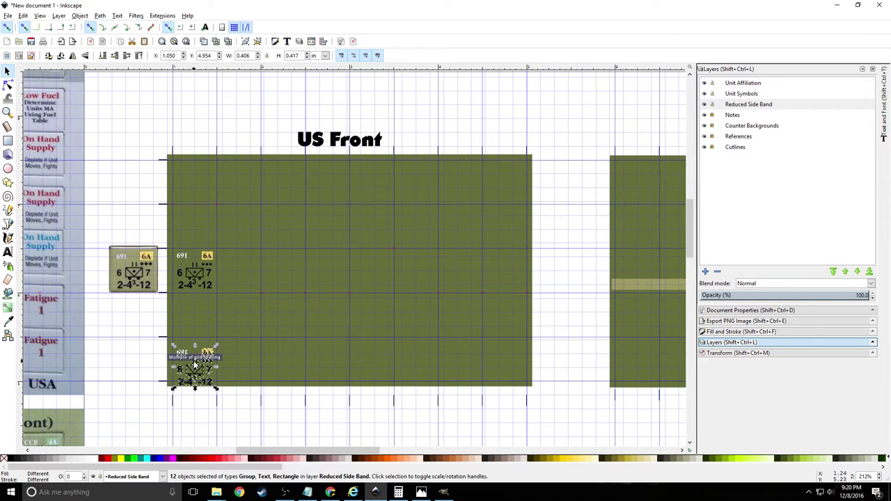
scroll(195, 365, up, 3)
drag(197, 367, 195, 361)
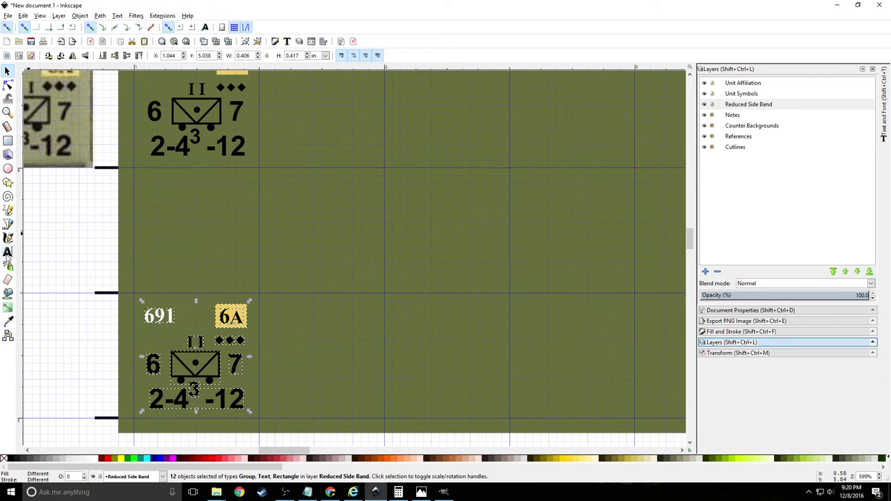
click(9, 252)
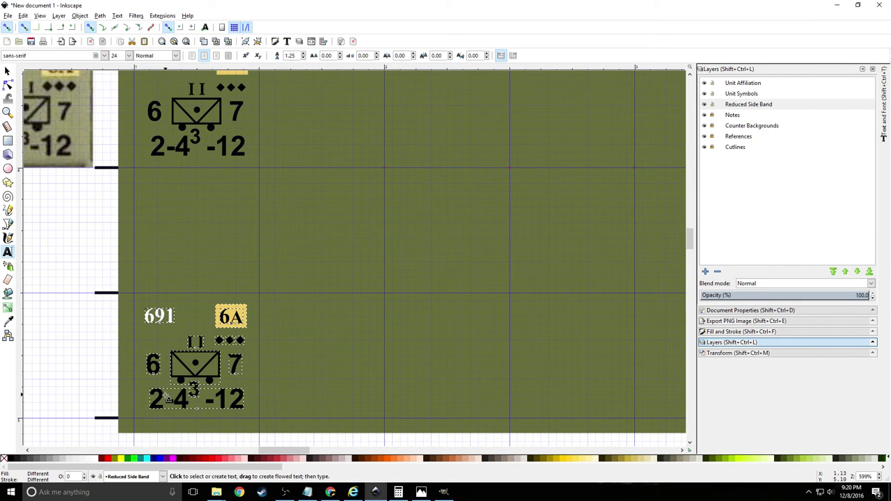
click(56, 222)
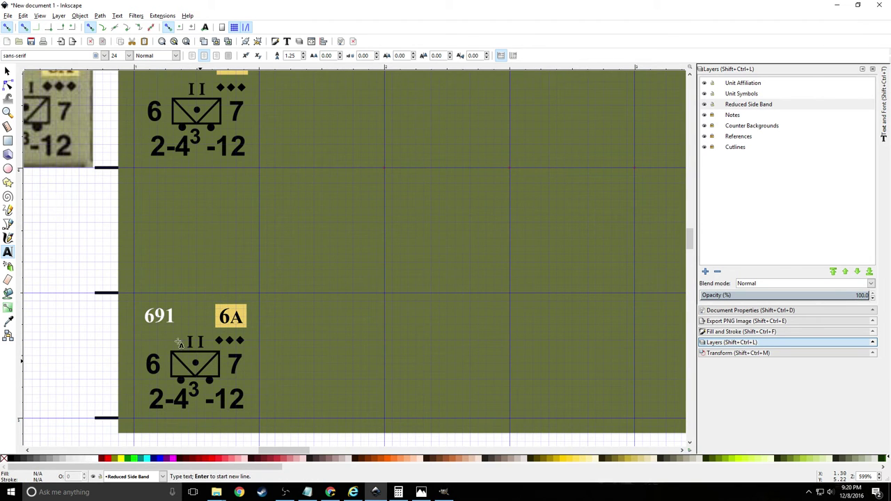
click(8, 71)
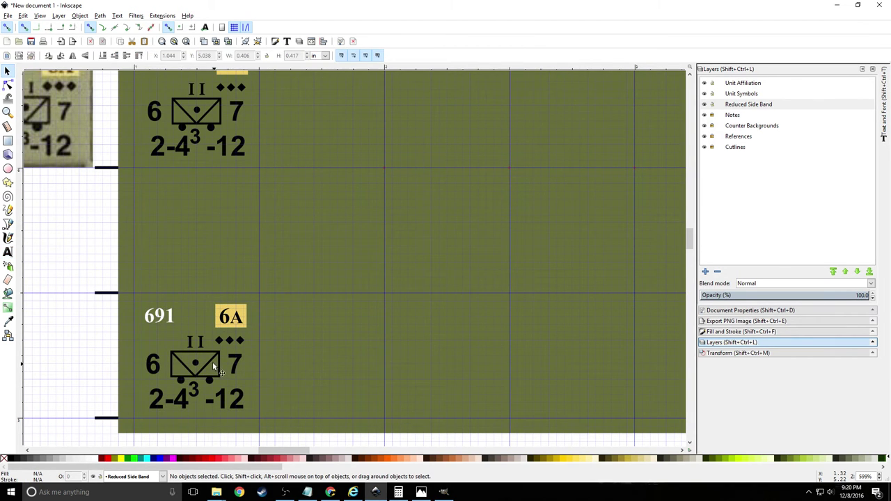
click(210, 360)
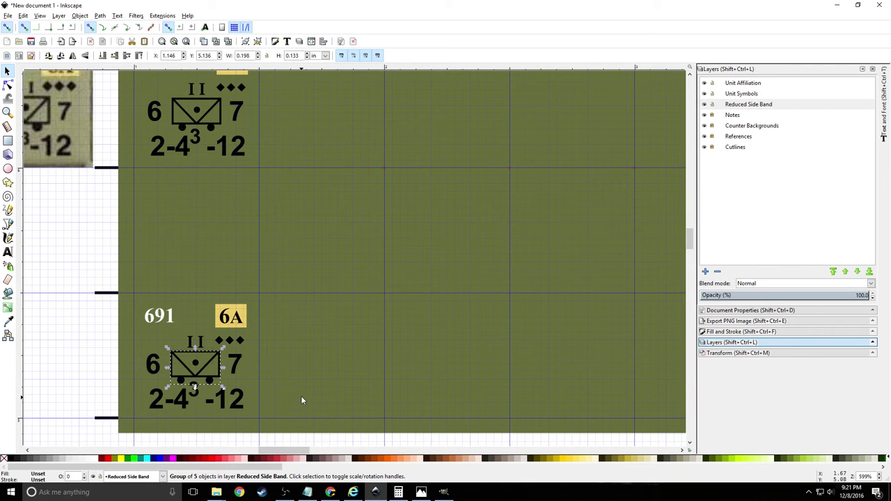
Examine the front counter beside its reference, and look over the countersheet scans from USA Countersheet four to USA Countersheet One
ctrl+scroll(299, 393, down, 2)
ctrl+scroll(299, 397, down, 2)
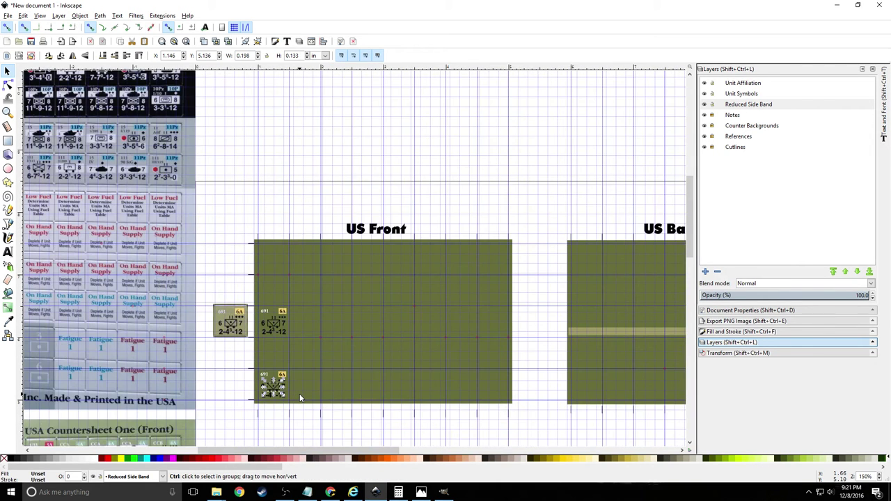
scroll(300, 397, down, 1)
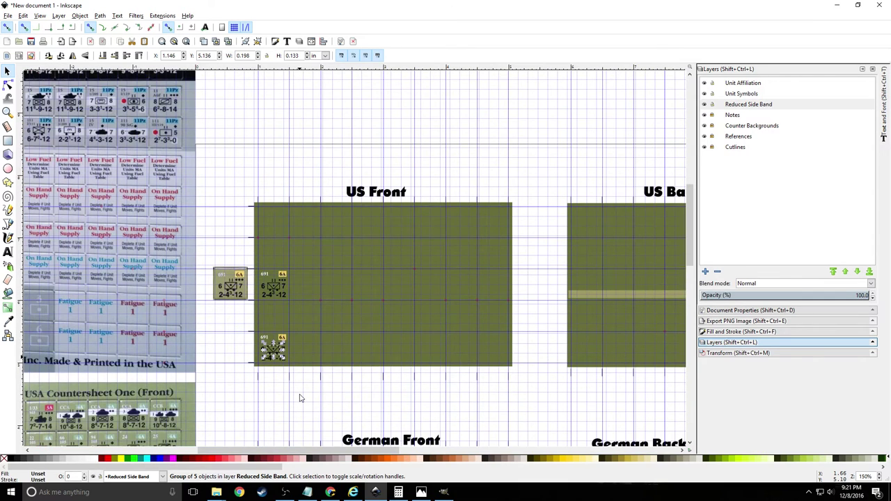
scroll(301, 398, down, 2)
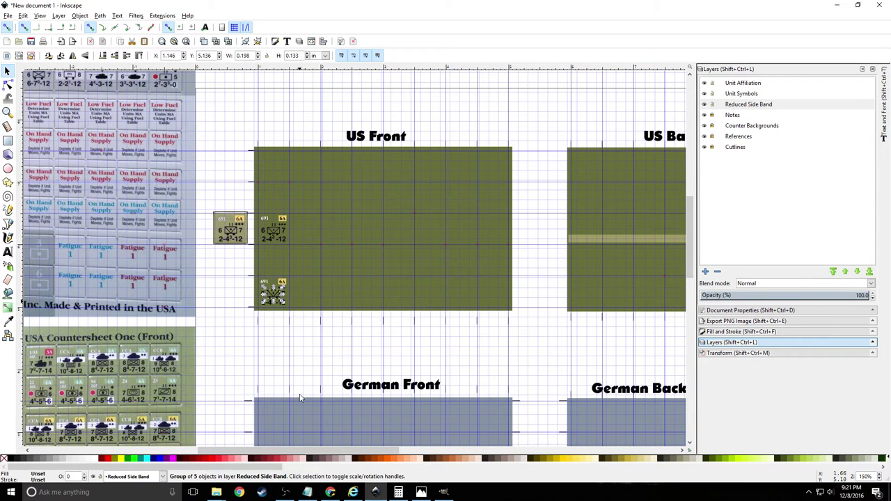
ctrl+scroll(274, 231, up, 5)
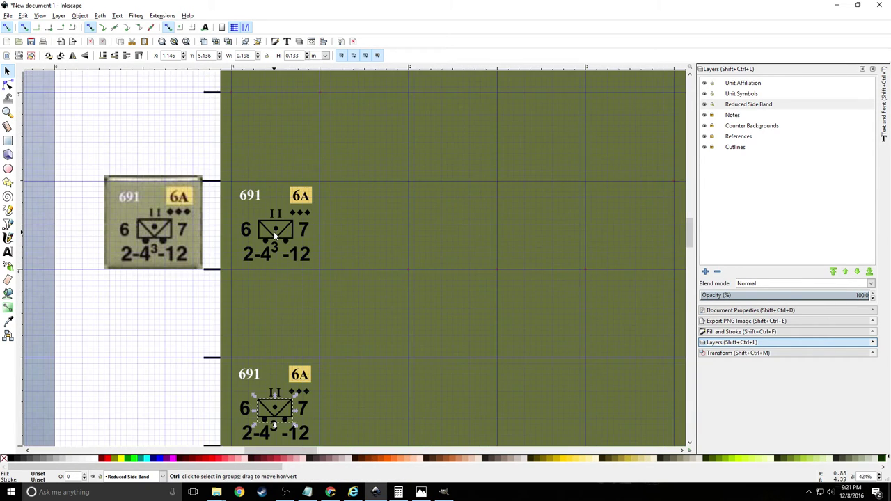
ctrl+scroll(275, 232, down, 1)
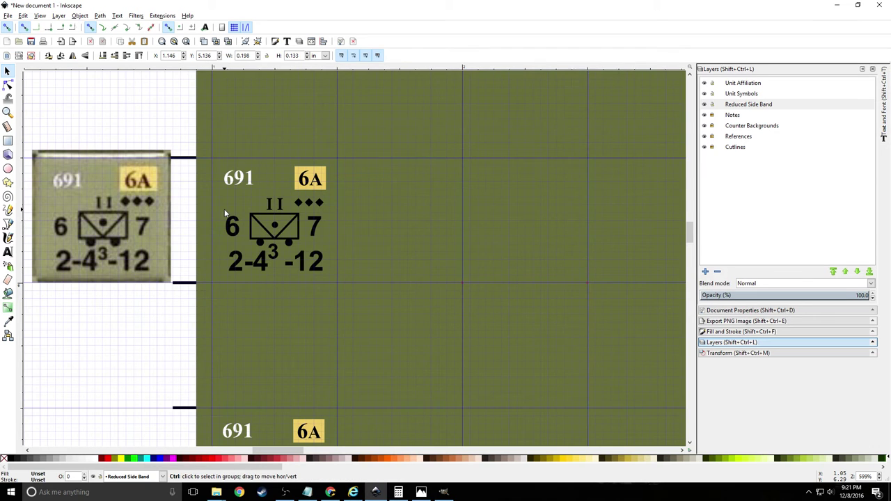
scroll(224, 209, down, 2)
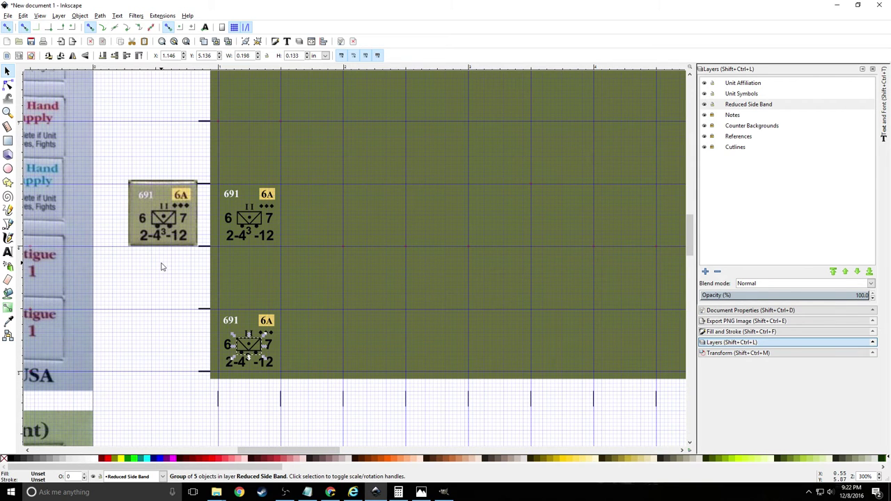
scroll(161, 267, down, 2)
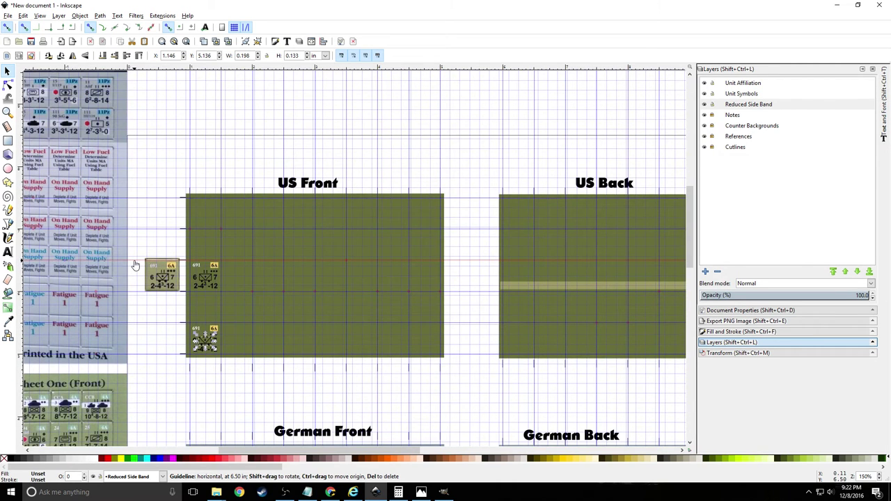
scroll(136, 265, up, 2)
scroll(136, 265, up, 6)
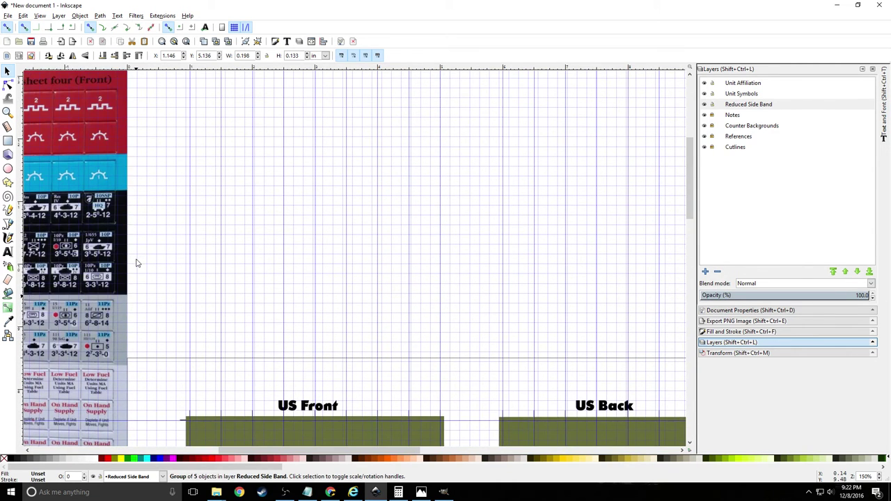
drag(283, 454, 207, 451)
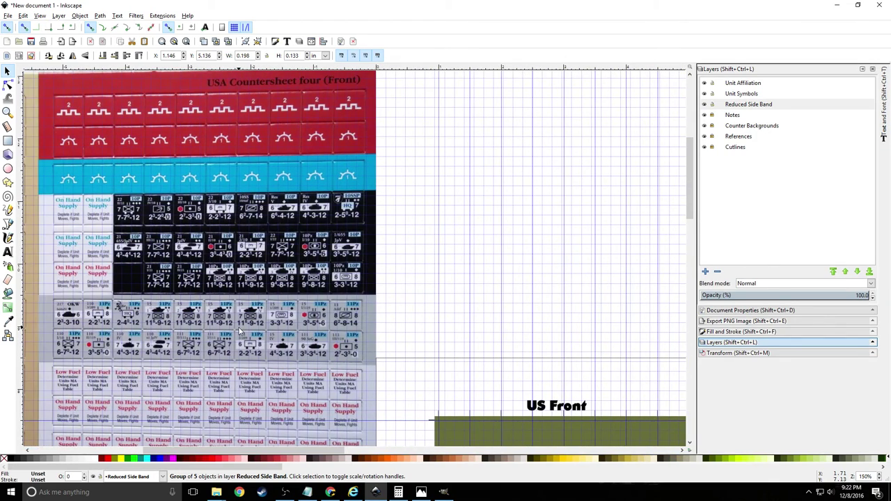
scroll(240, 333, down, 10)
scroll(240, 334, down, 5)
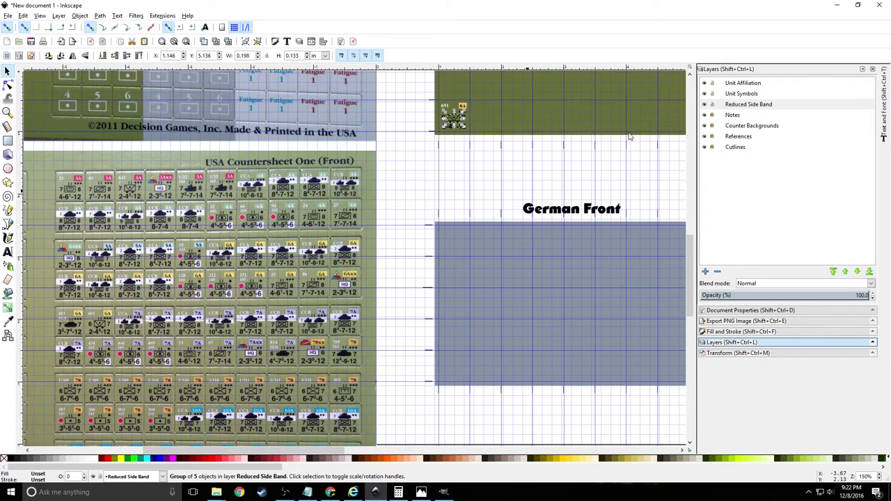
Try other fill colours, including white, on the German Front background rectangle in the Counter Backgrounds layer
click(717, 103)
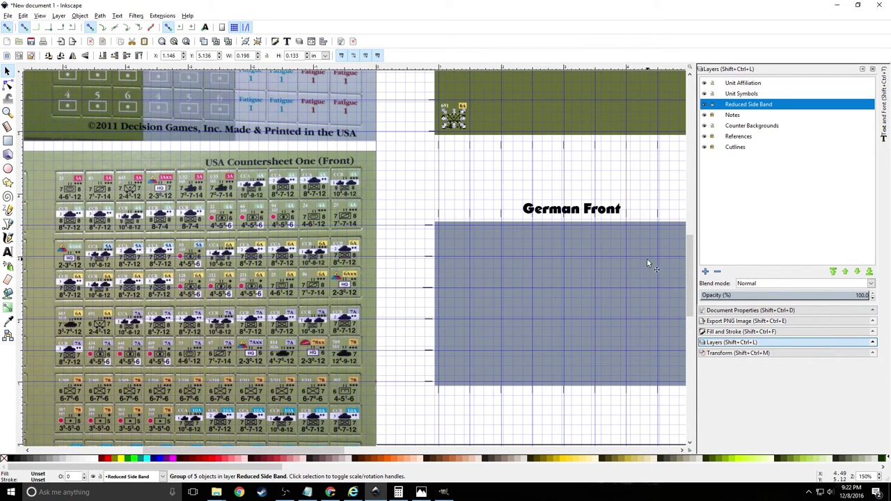
click(578, 277)
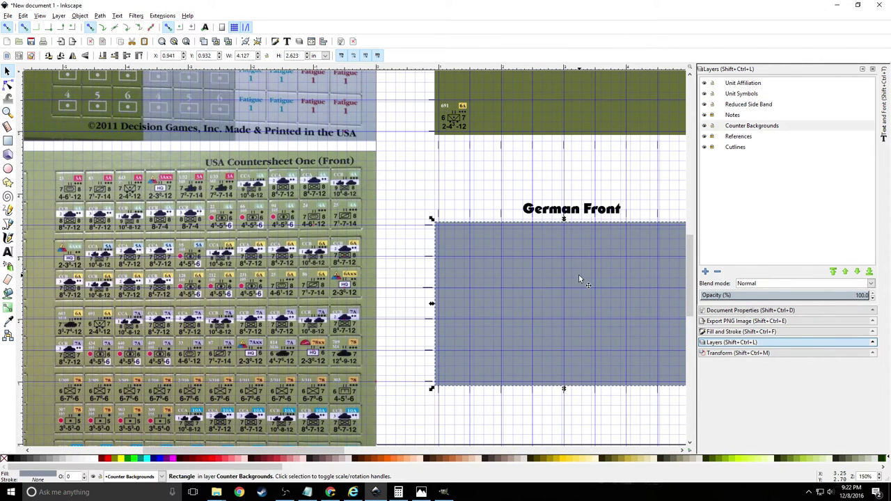
click(95, 459)
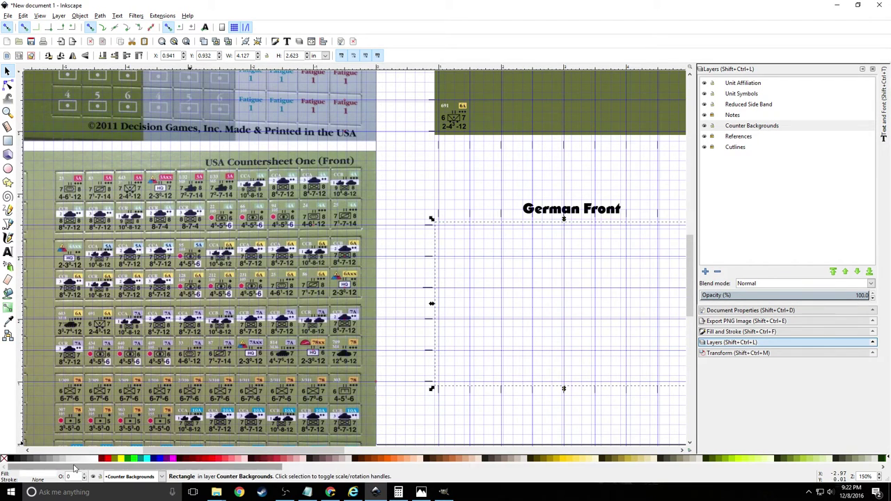
click(21, 460)
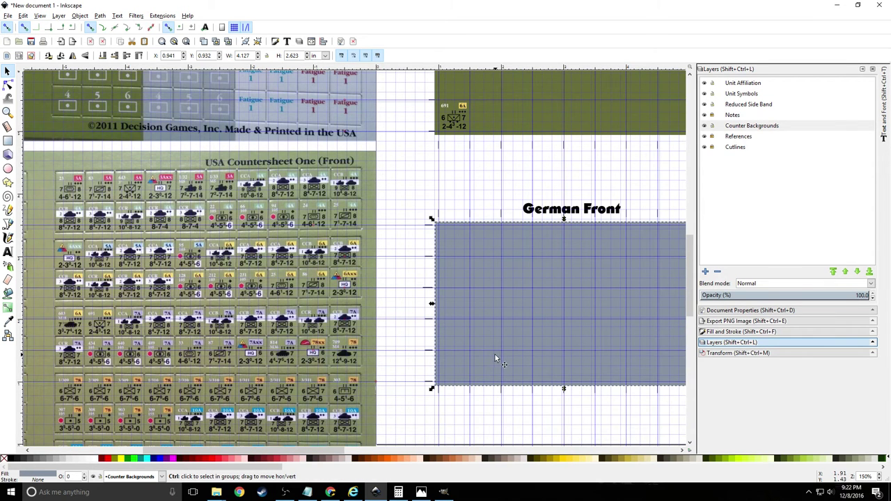
scroll(457, 370, up, 3)
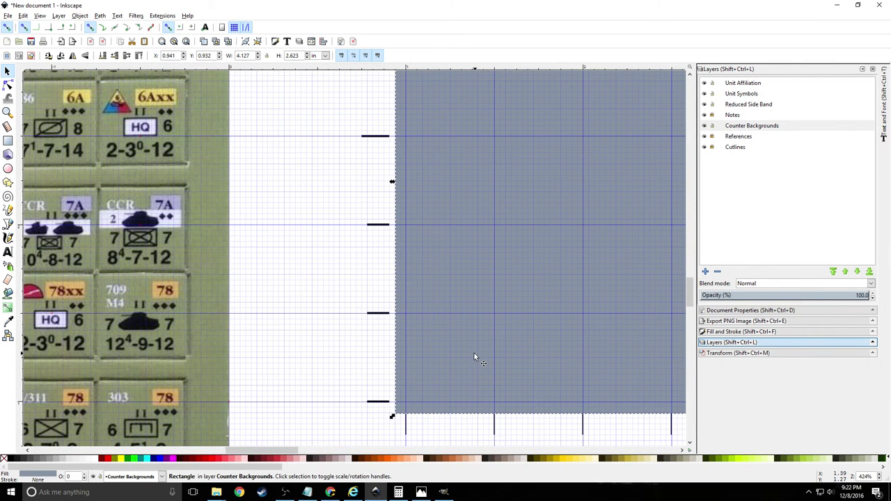
Add white centred text reading CARPET on the grey counter background, inside its lower-left grid cell
scroll(474, 356, up, 1)
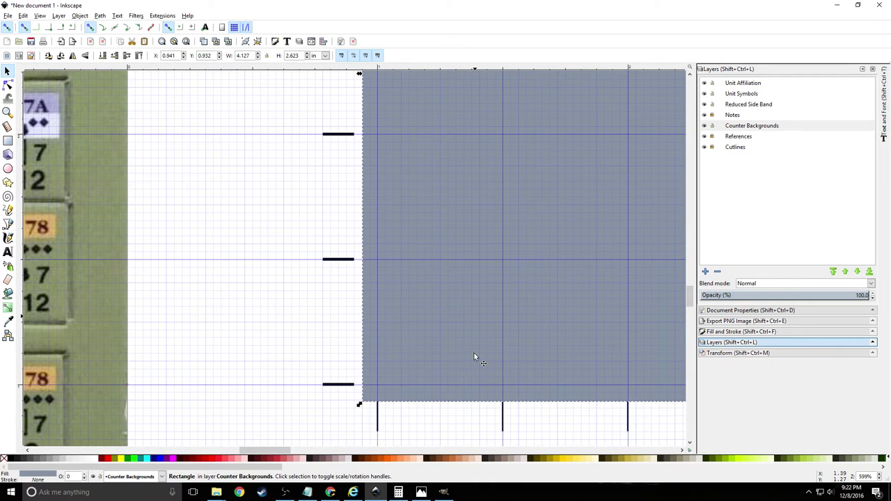
scroll(122, 255, up, 3)
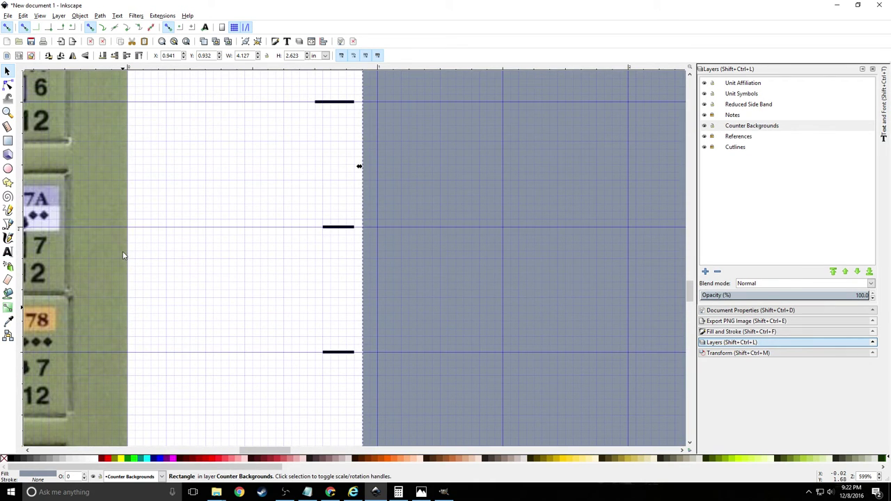
scroll(293, 335, down, 3)
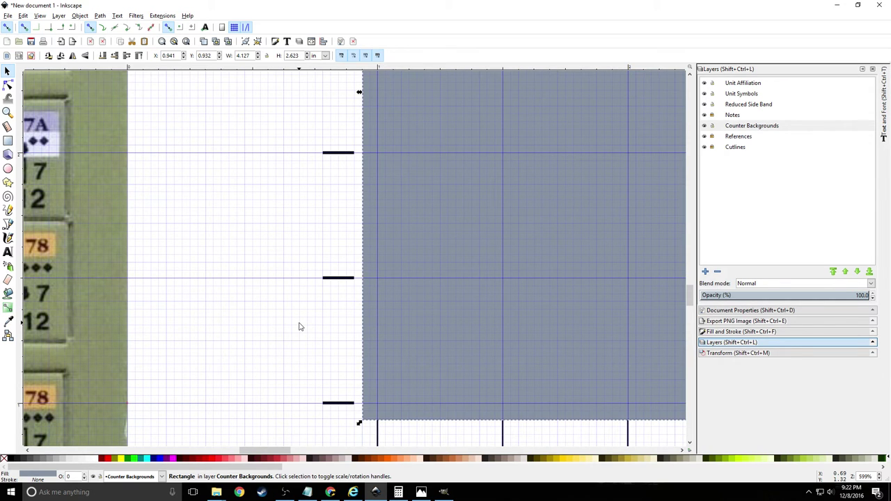
drag(266, 450, 284, 451)
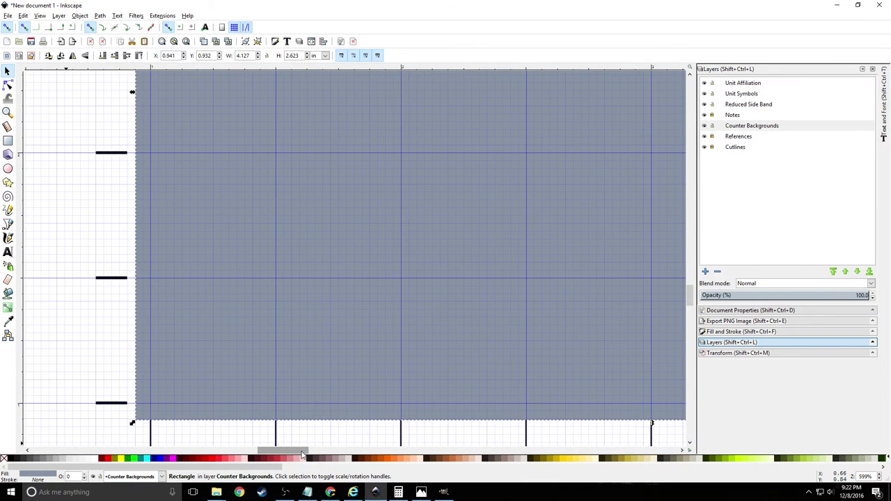
scroll(224, 331, down, 1)
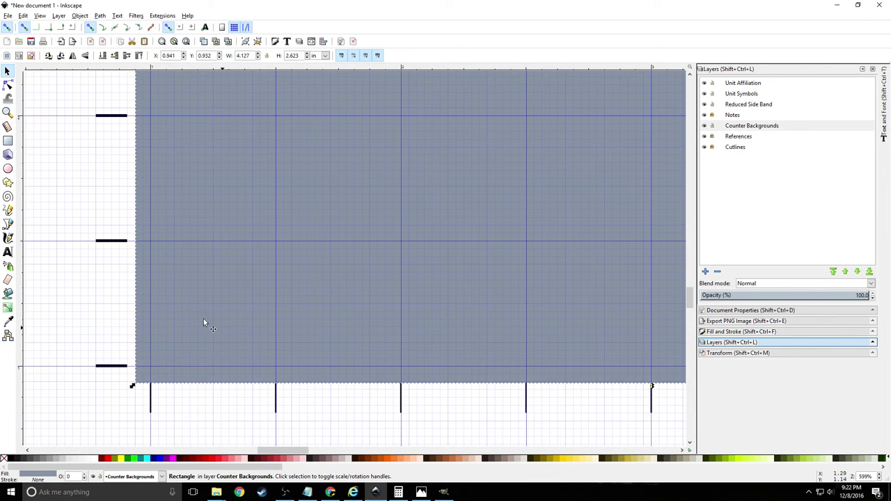
click(7, 251)
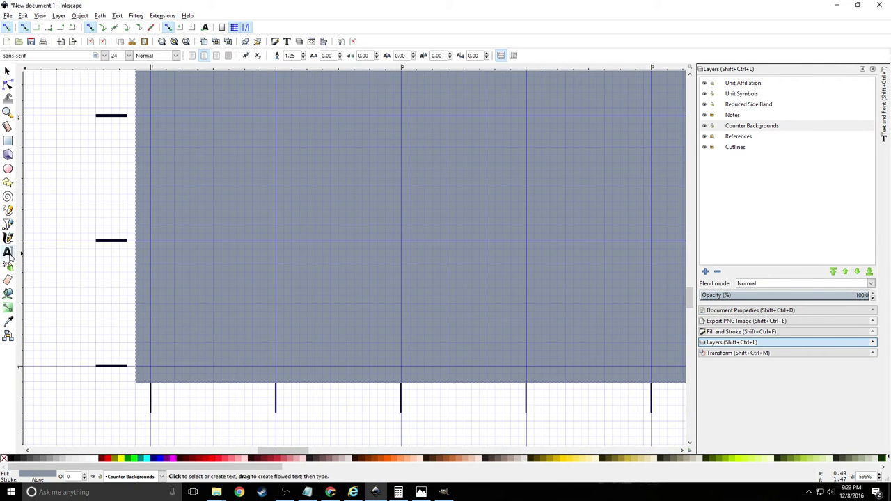
click(206, 303)
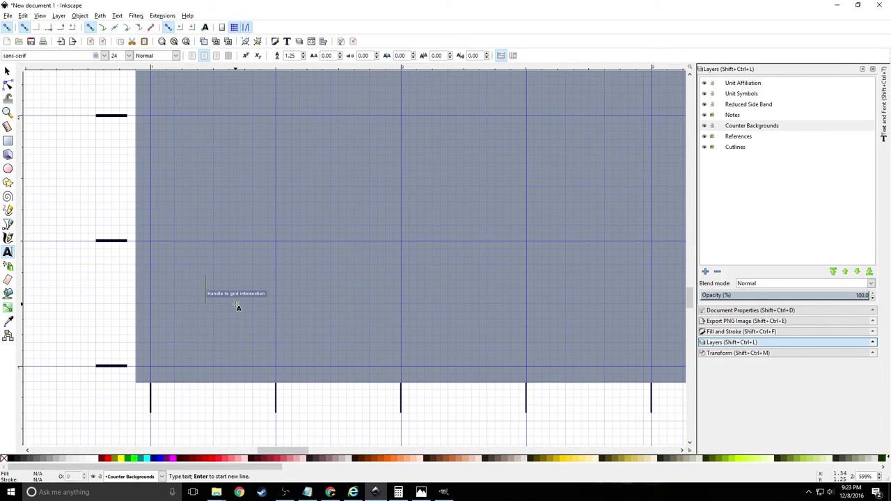
text(CARPER)
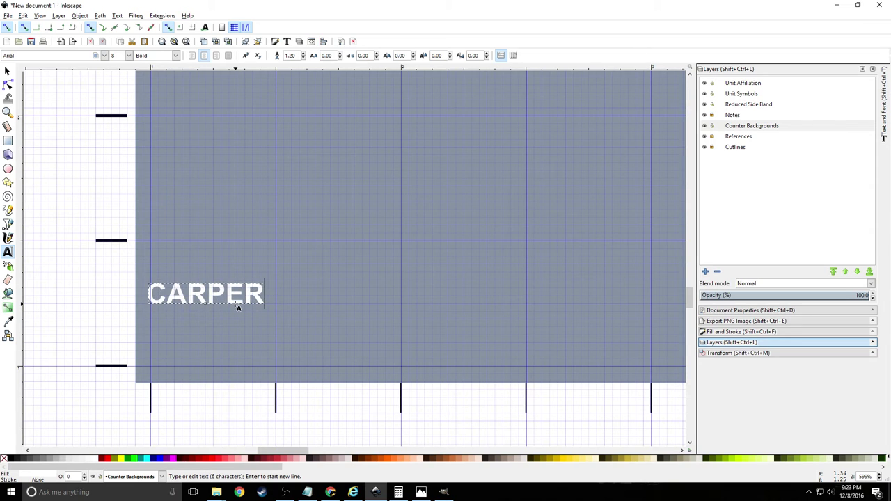
key(BackSpace)
text(T )
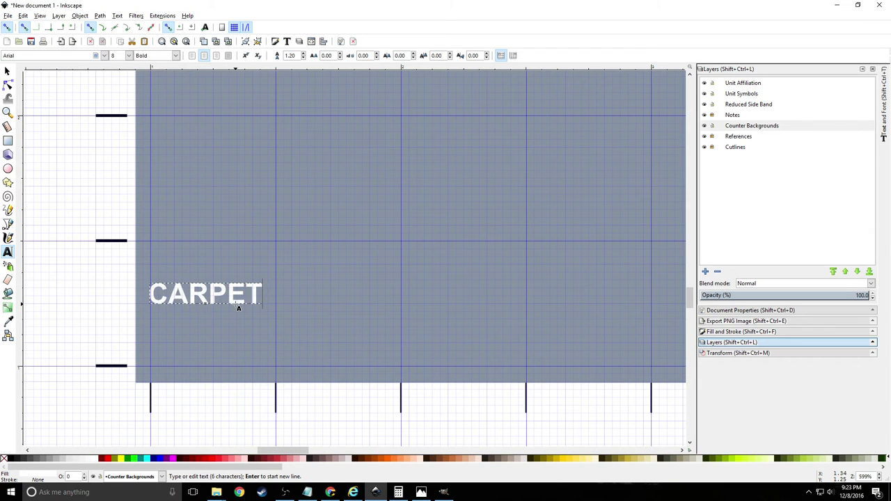
Add BOMBED as a second line of the text beneath CARPET
text(BONBED)
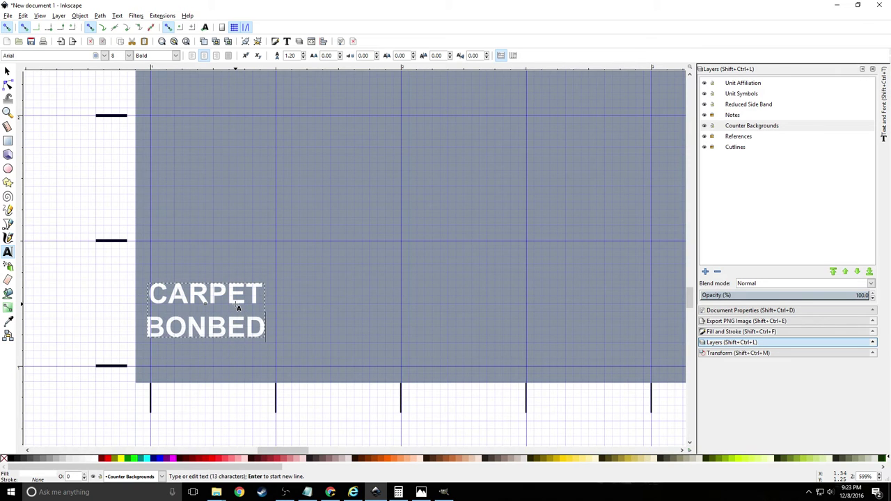
key(BackSpace)
key(BackSpace)
key(BackSpace)
key(BackSpace)
text(M)
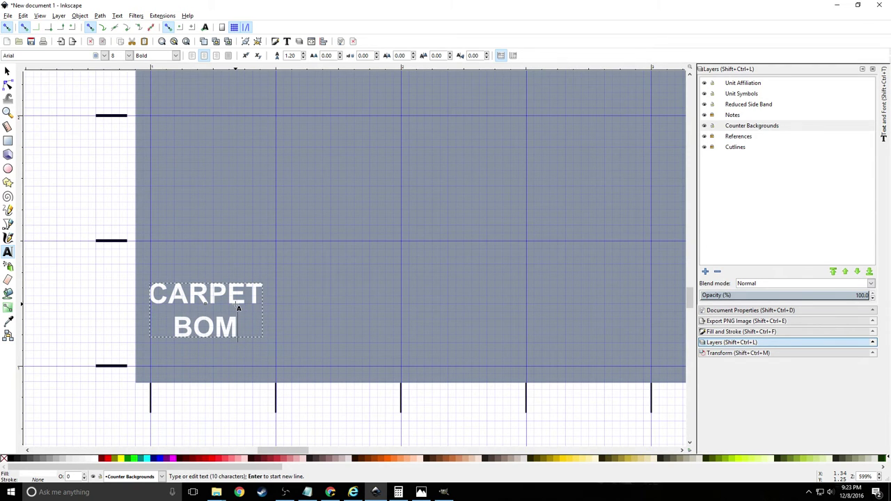
text(BED)
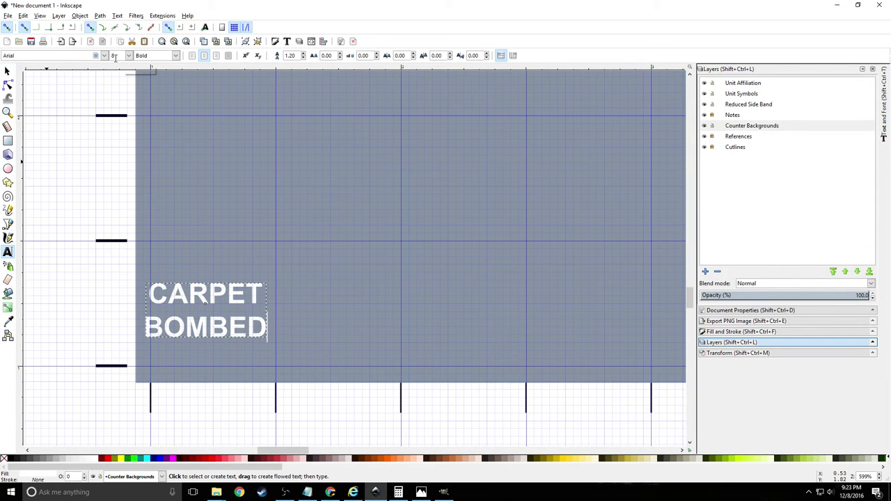
Set the whole CARPET BOMBED label to font size 6 and try nudging it up and to the right
key(ctrl+a)
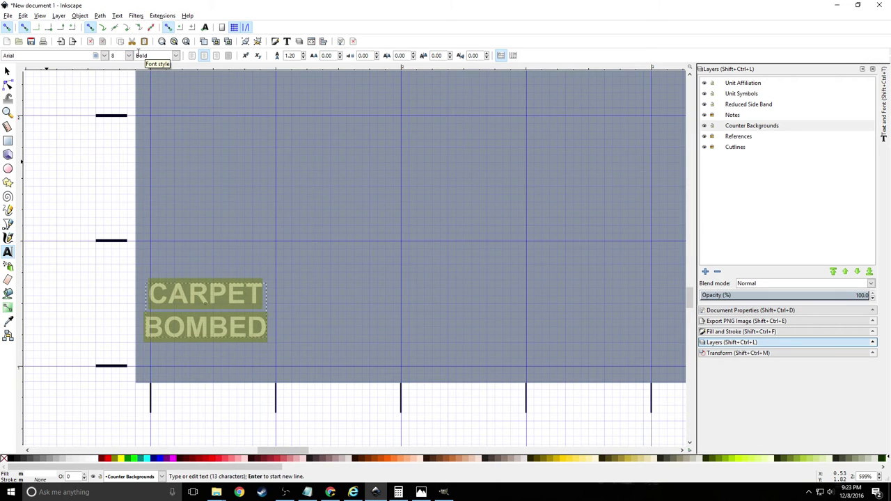
click(129, 55)
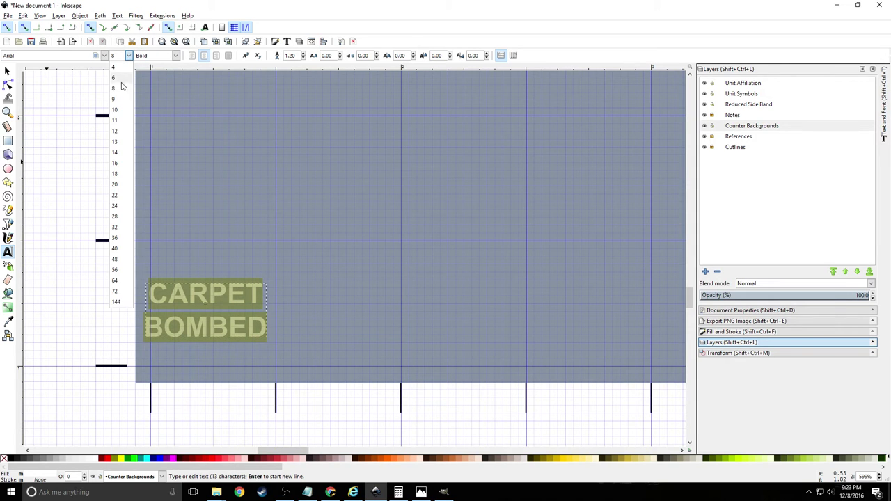
click(120, 80)
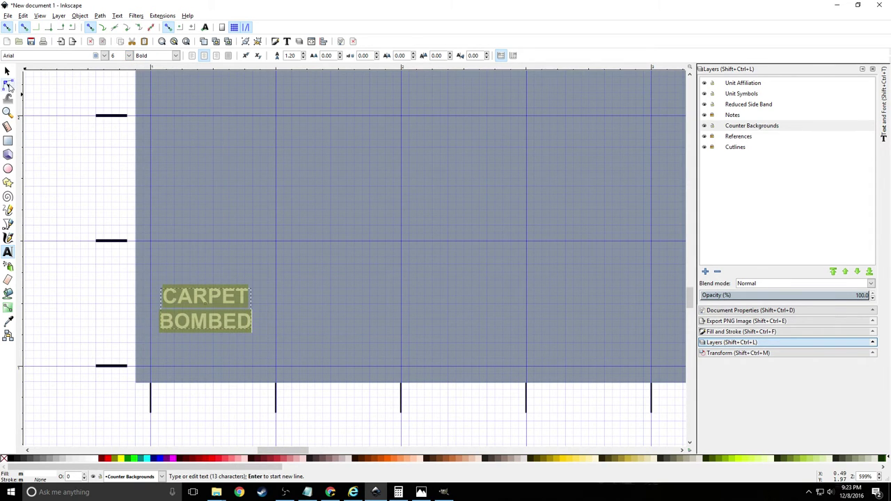
click(7, 72)
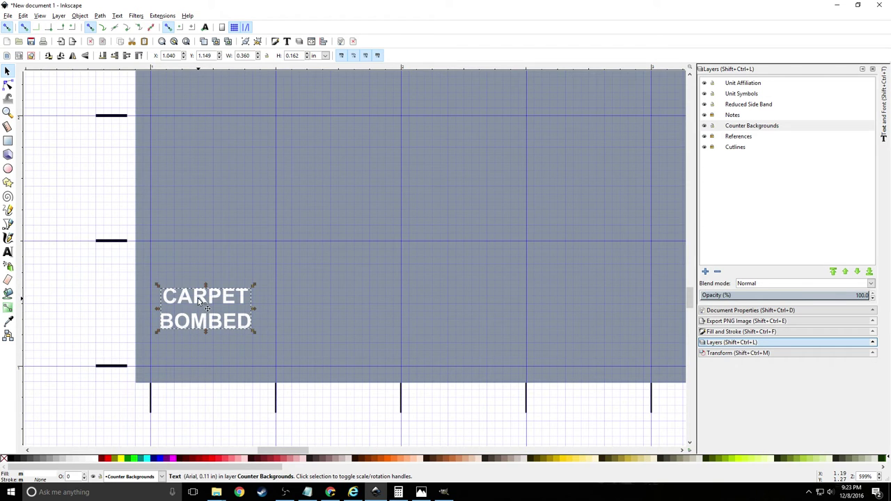
drag(198, 301, 206, 295)
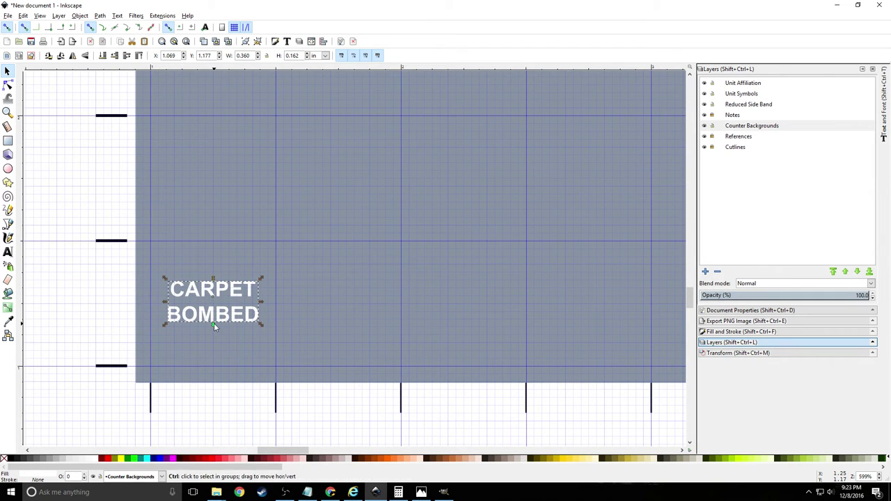
key(ctrl+z)
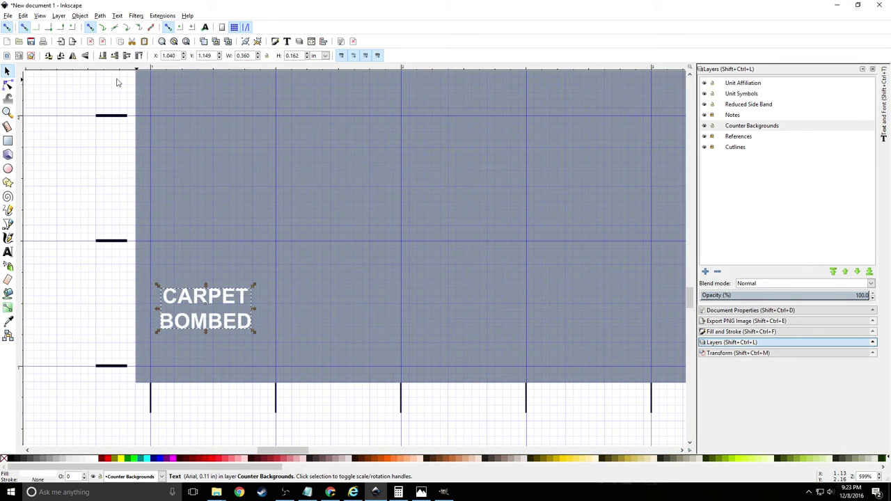
Change the font of the CARPET BOMBED label to Sitka Display
click(7, 252)
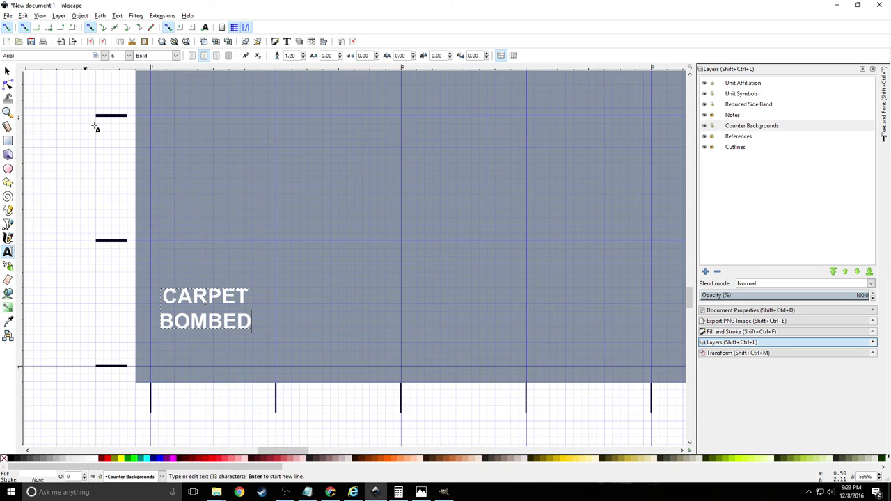
click(104, 56)
click(78, 102)
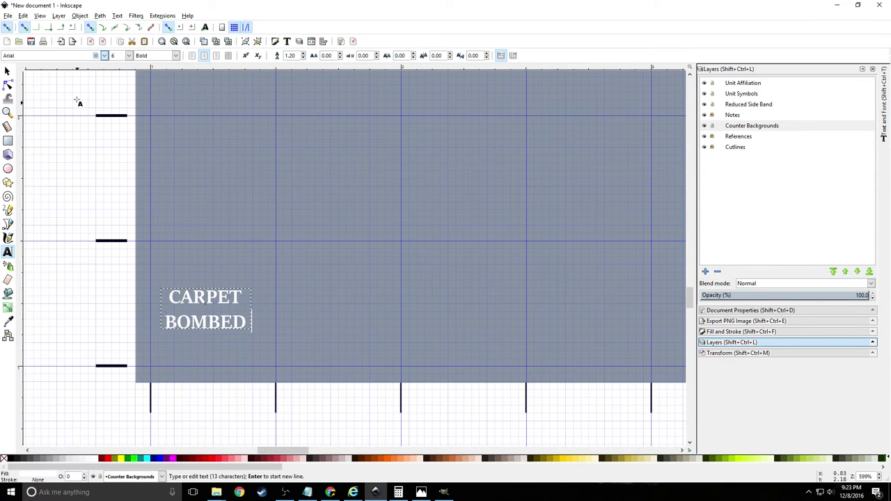
click(104, 55)
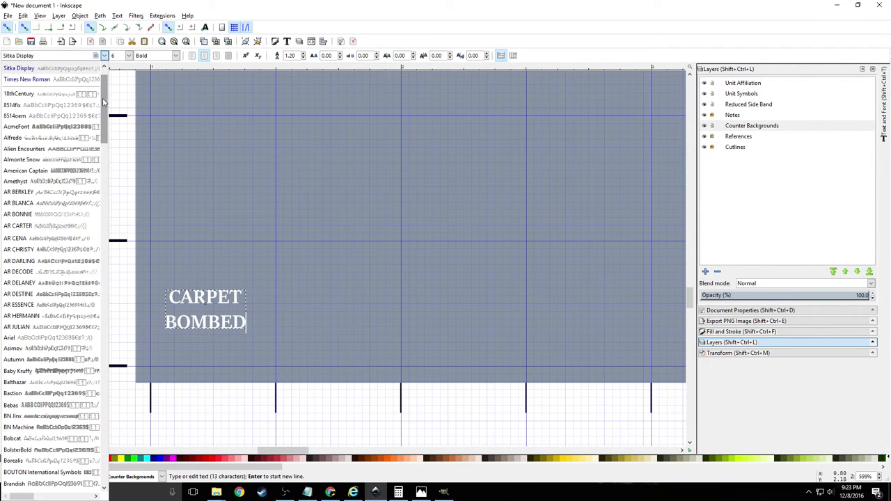
scroll(103, 103, up, 2)
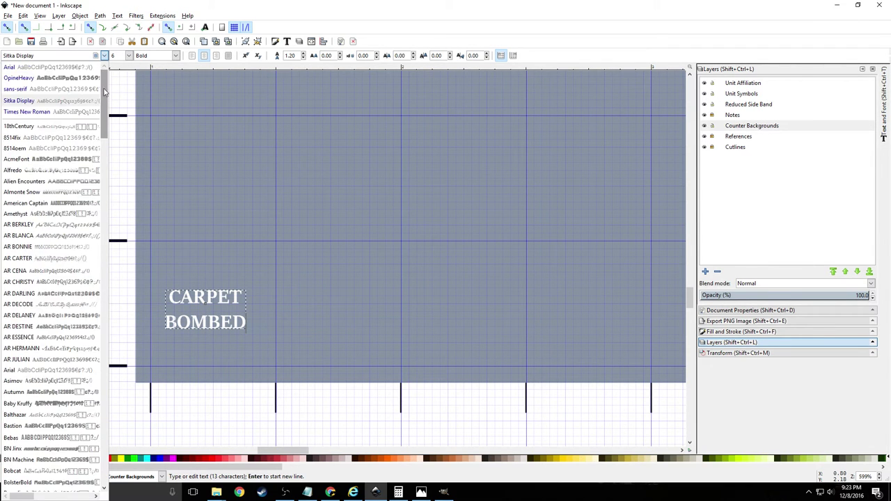
click(25, 102)
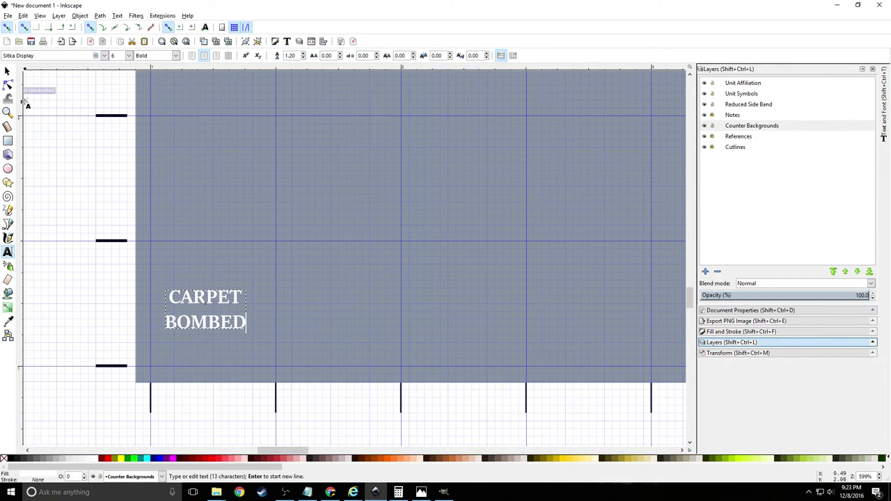
Set the CARPET BOMBED label's font size to 11 and its line spacing to 0.85
click(130, 58)
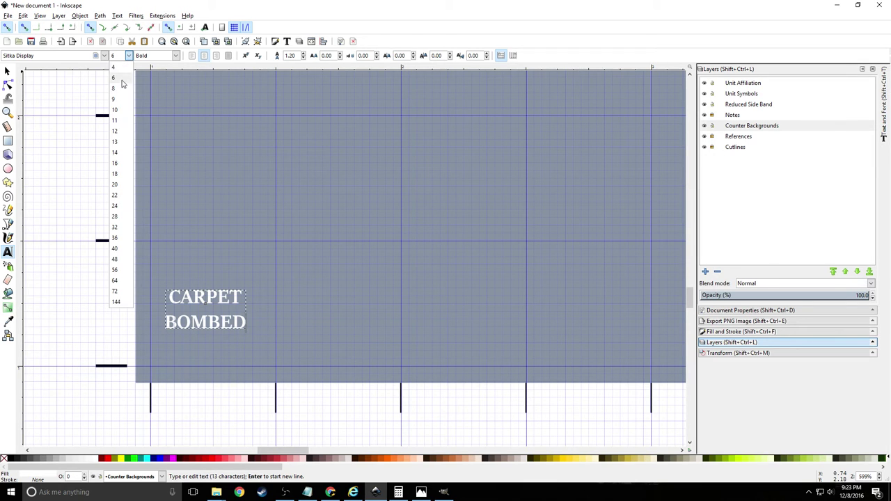
click(120, 124)
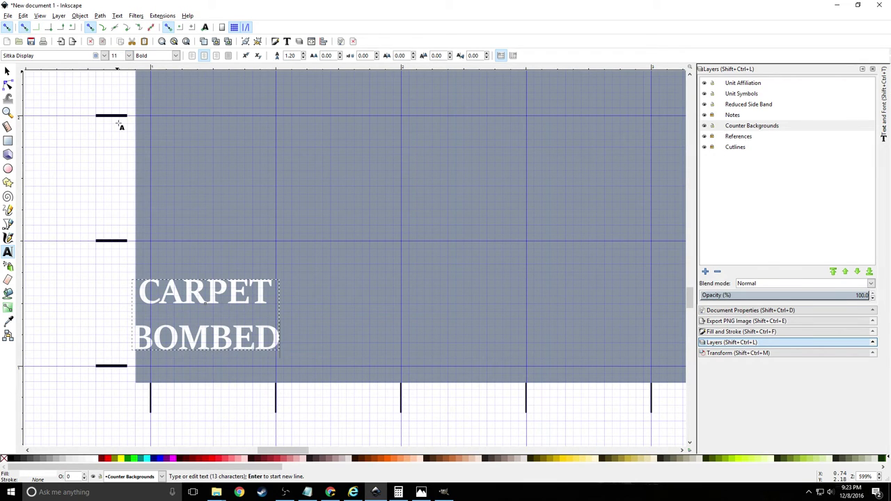
click(304, 60)
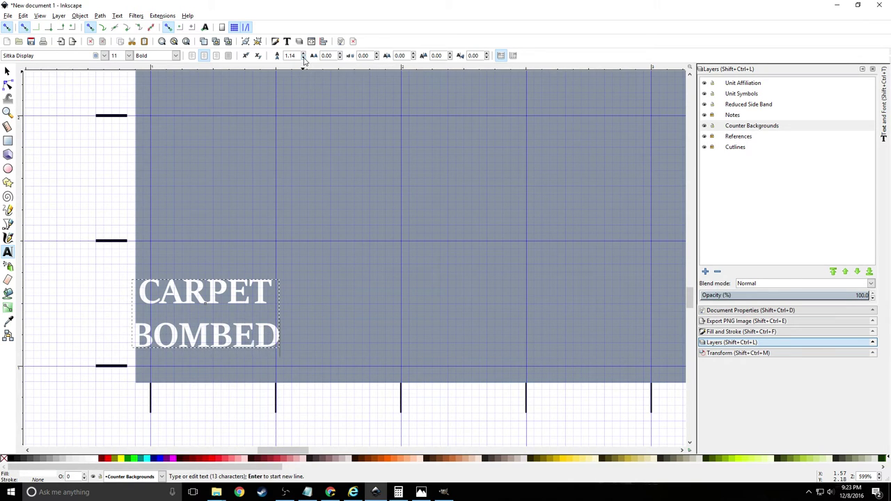
drag(303, 61, 304, 61)
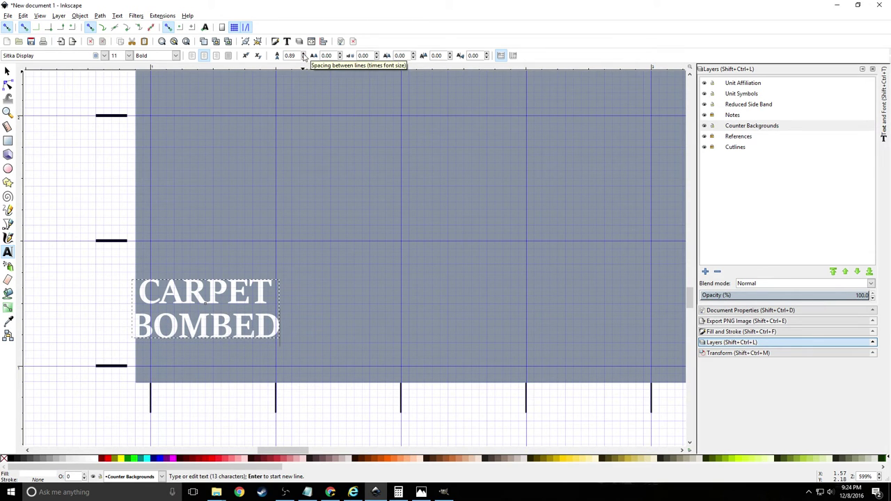
click(303, 60)
click(304, 60)
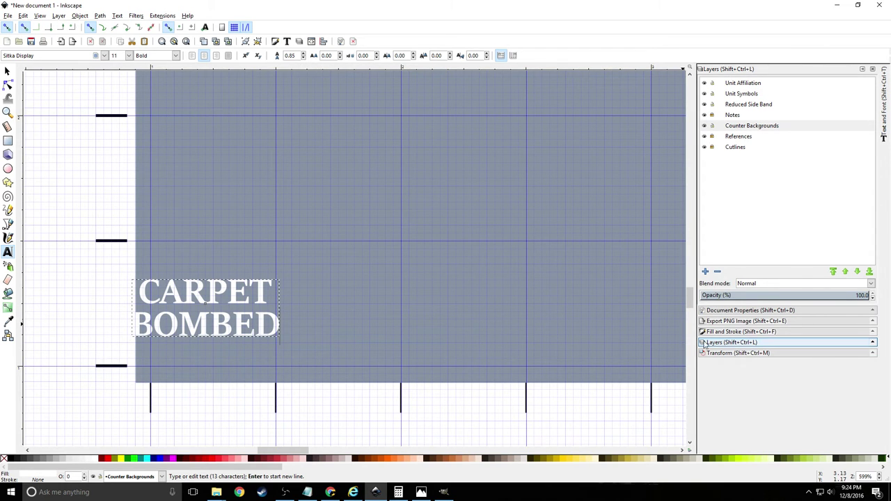
Rotate the CARPET BOMBED label 45° counterclockwise
click(725, 354)
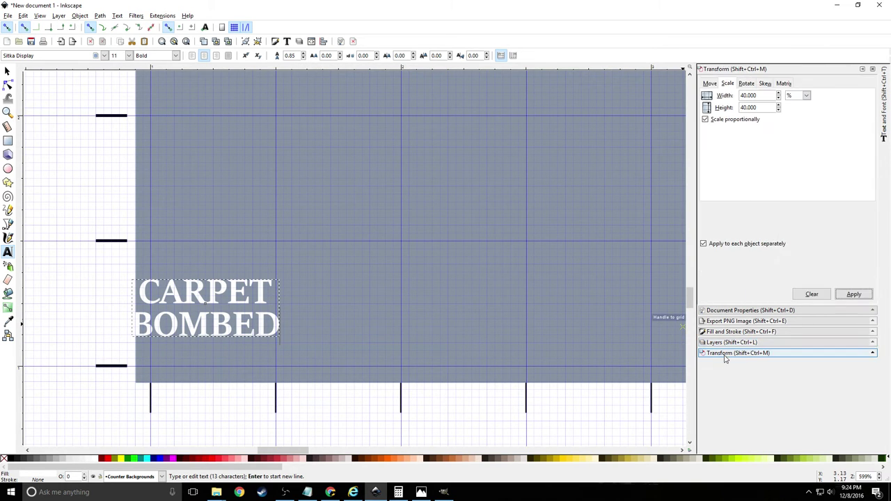
click(746, 84)
click(854, 294)
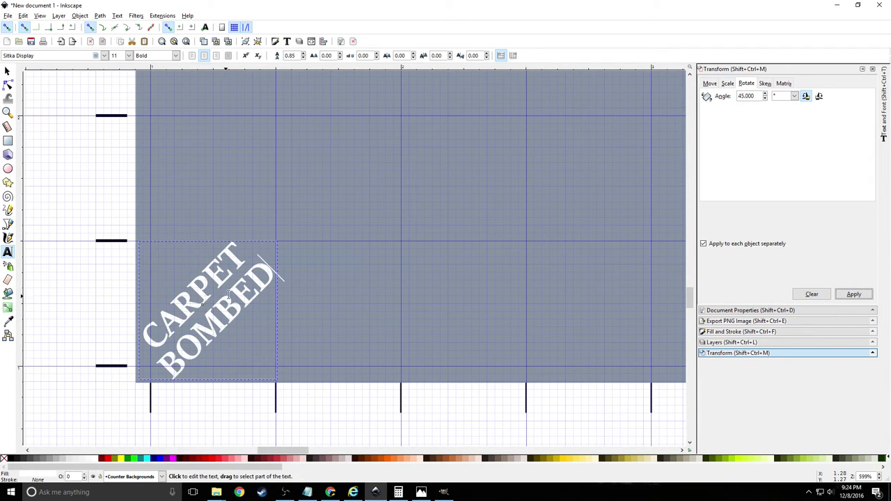
Scale the rotated CARPET BOMBED label proportionally to 90%
click(728, 83)
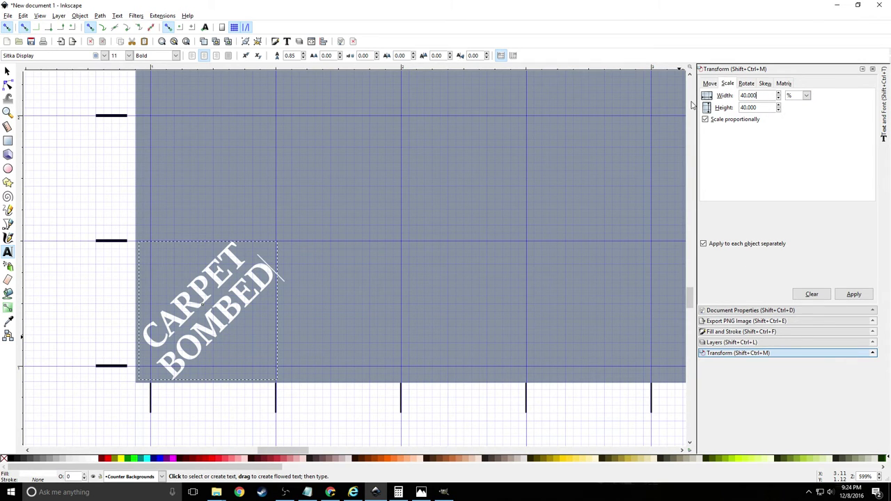
key(BackSpace)
key(BackSpace)
text(90)
key(Tab)
click(853, 293)
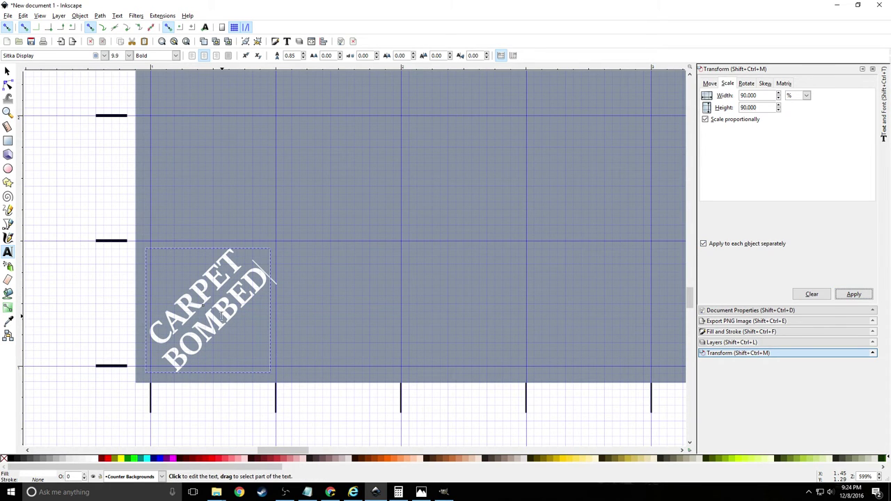
Centre the rotated label in the lower-left counter cell, scale it by another 90%, and leave it deselected
click(7, 71)
drag(228, 314, 228, 309)
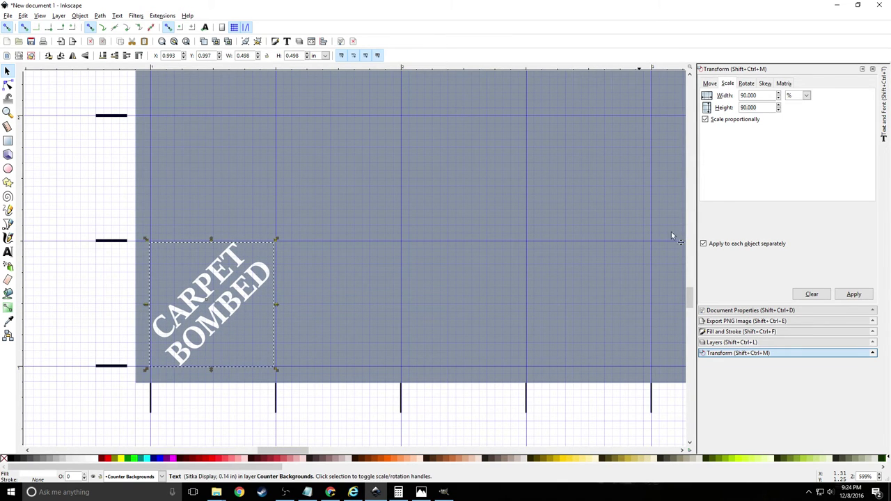
click(854, 294)
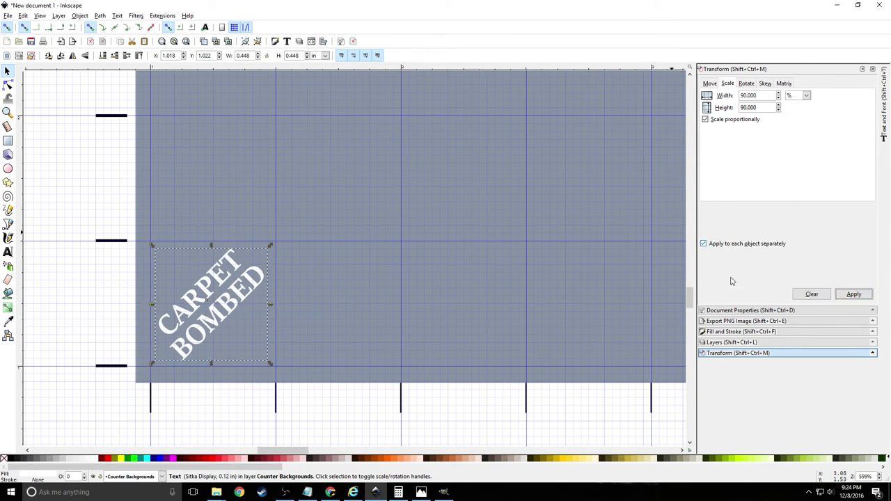
drag(205, 291, 207, 290)
right_click(207, 290)
click(232, 199)
click(88, 202)
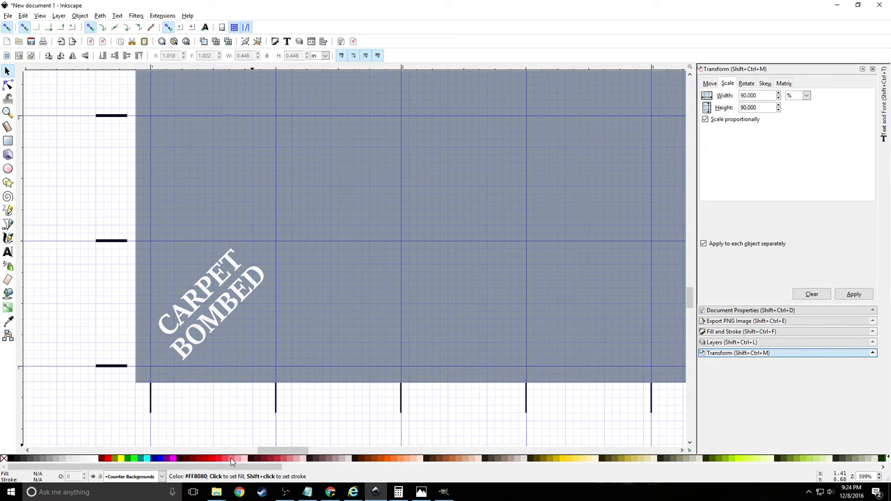
Draw a dark red square about 0.438 in wide behind the CARPET BOMBED lettering and round its corners by about 0.031 in
click(7, 141)
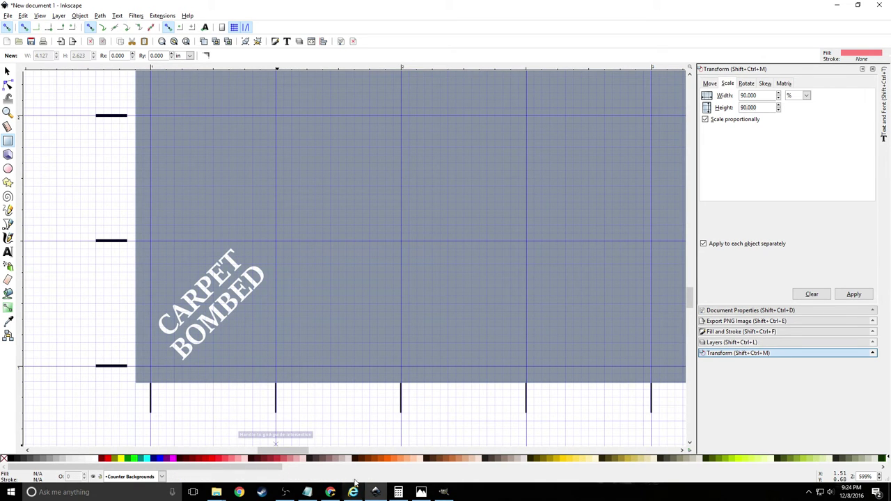
click(409, 460)
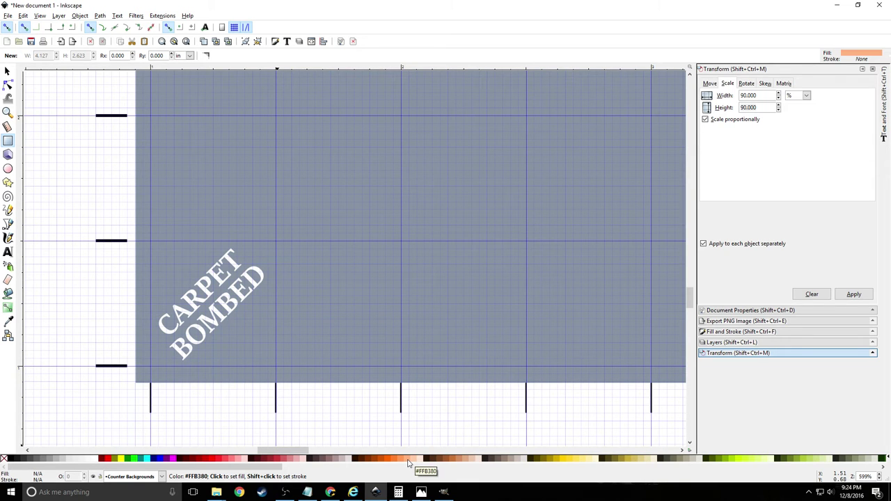
drag(275, 470, 745, 494)
scroll(271, 456, left, 10)
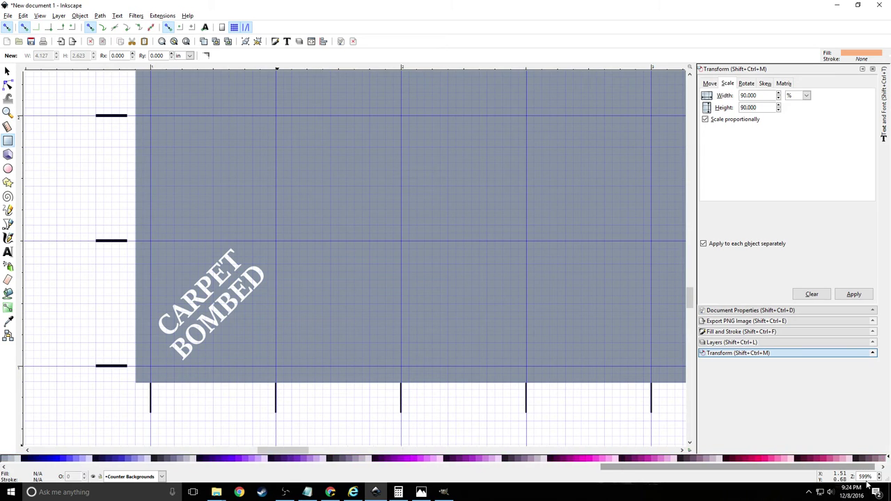
scroll(264, 458, left, 3)
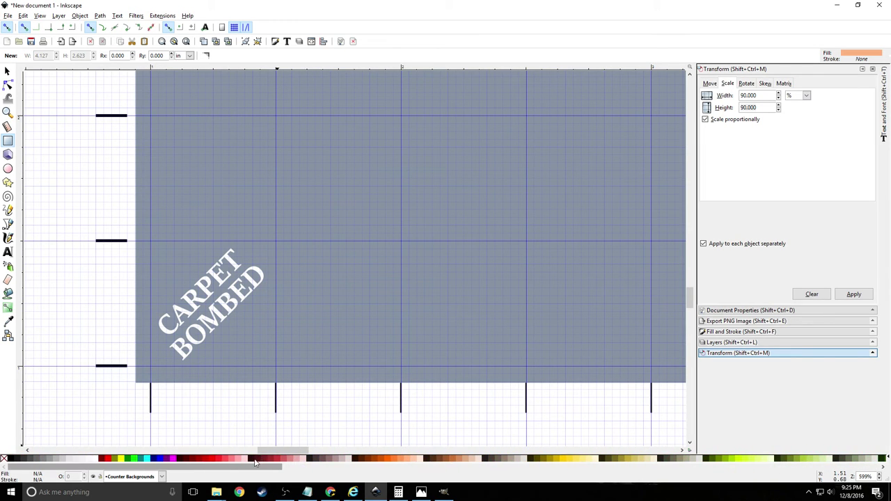
click(103, 460)
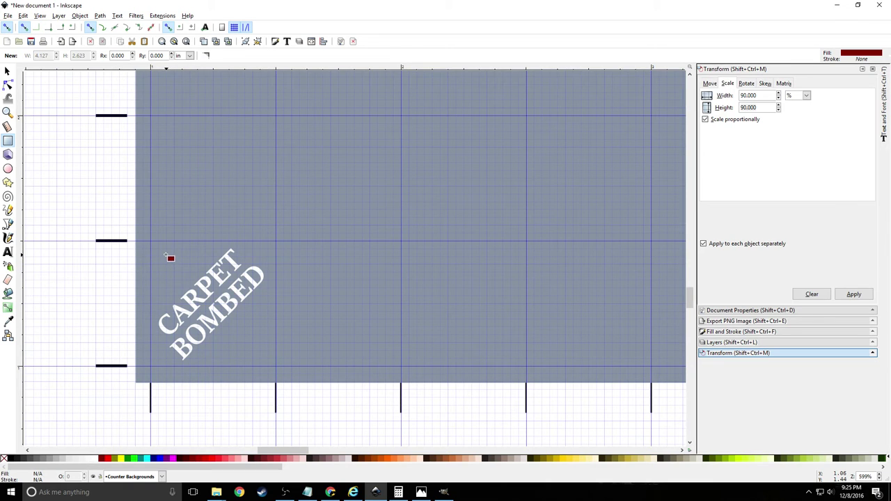
drag(161, 251, 269, 361)
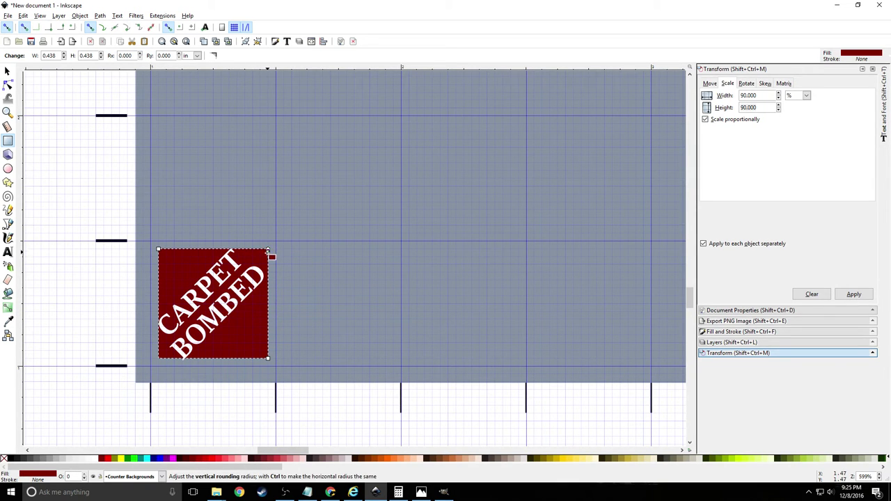
drag(268, 251, 268, 256)
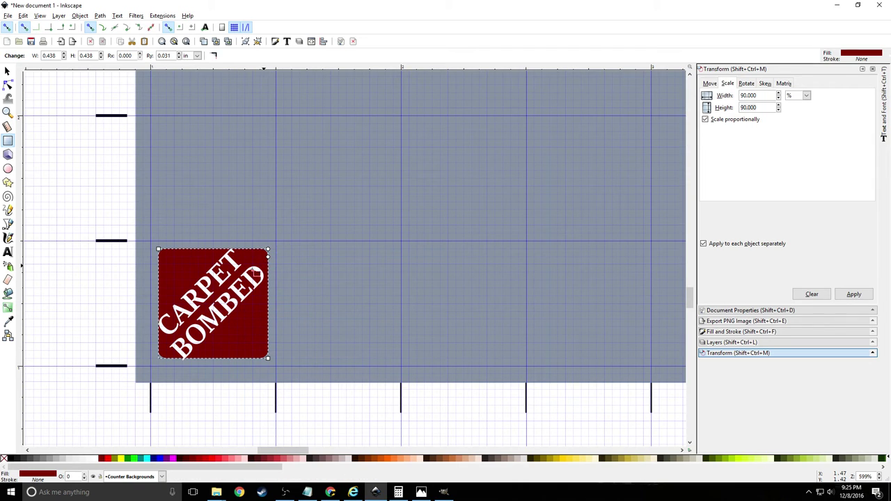
click(99, 251)
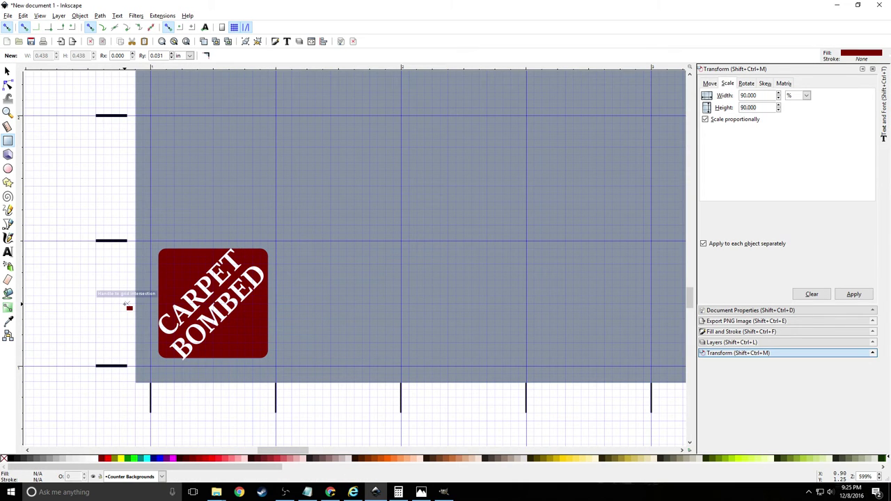
Scale the CARPET BOMBED lettering proportionally to 90% and change its fill to yellow
click(7, 71)
click(217, 303)
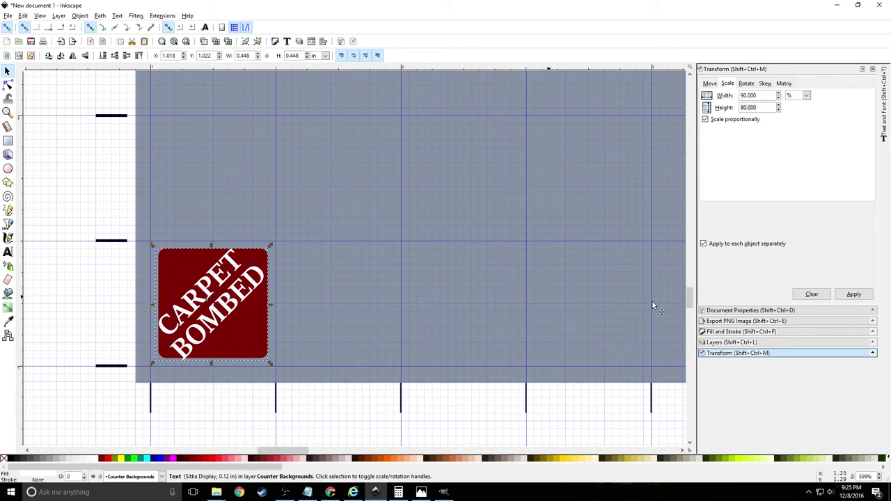
click(853, 294)
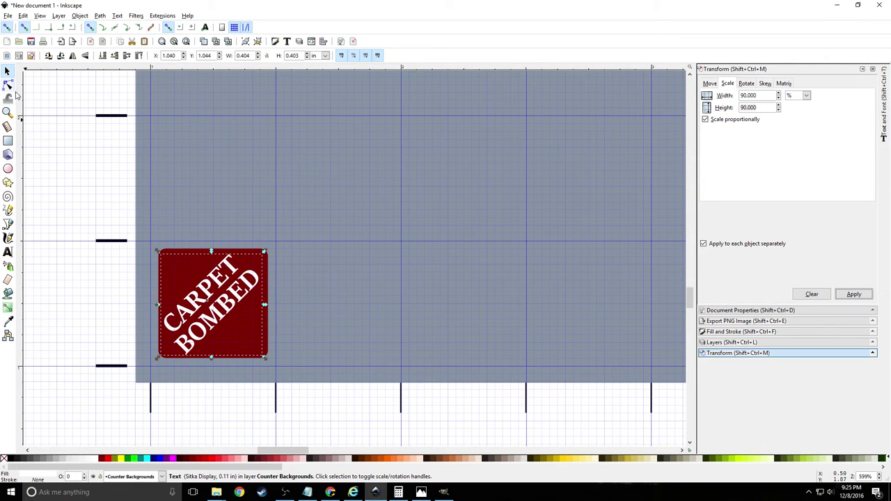
click(10, 460)
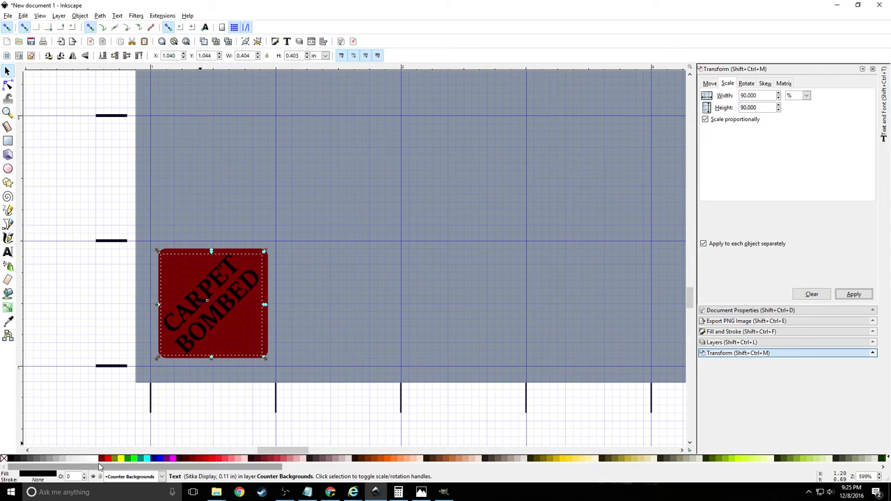
click(121, 460)
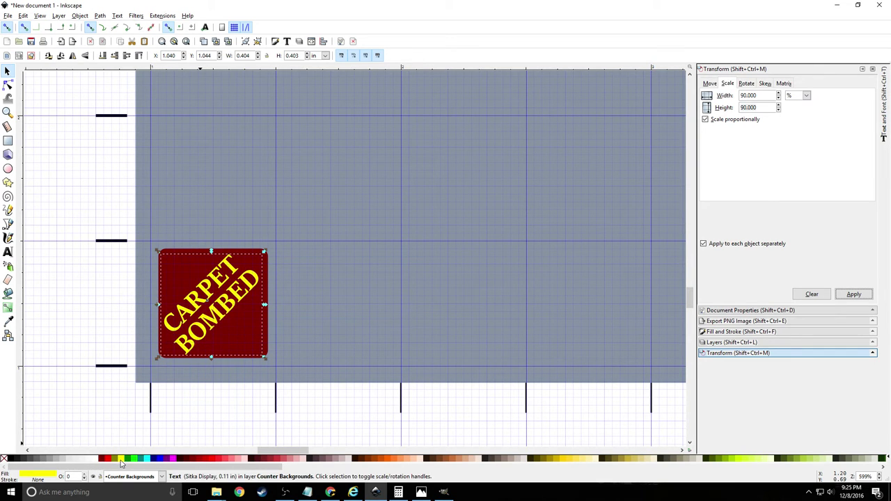
Centre the yellow lettering on the dark red square, at about X 1.046 in and Y 1.045 in, and deselect it
scroll(215, 306, up, 2)
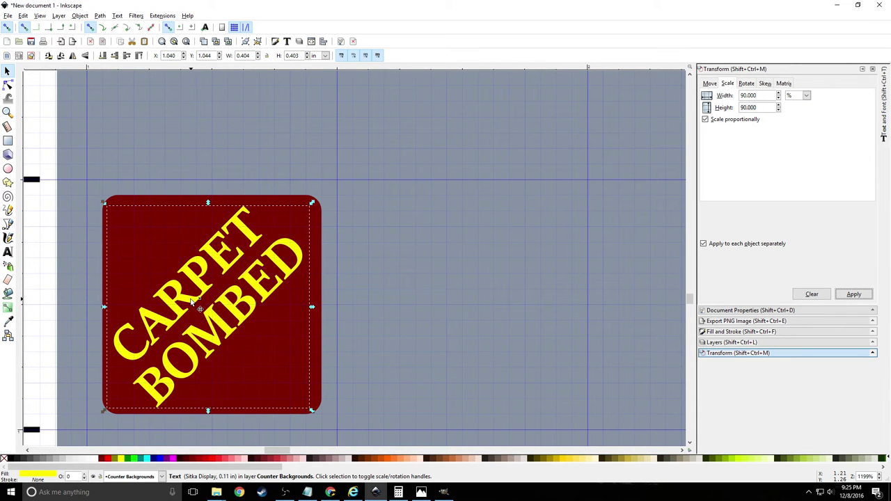
drag(193, 304, 195, 299)
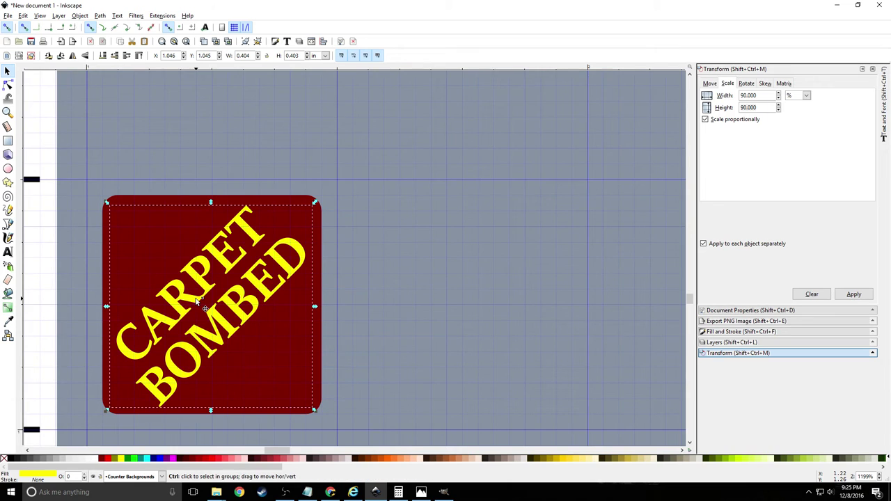
scroll(197, 301, down, 2)
click(81, 274)
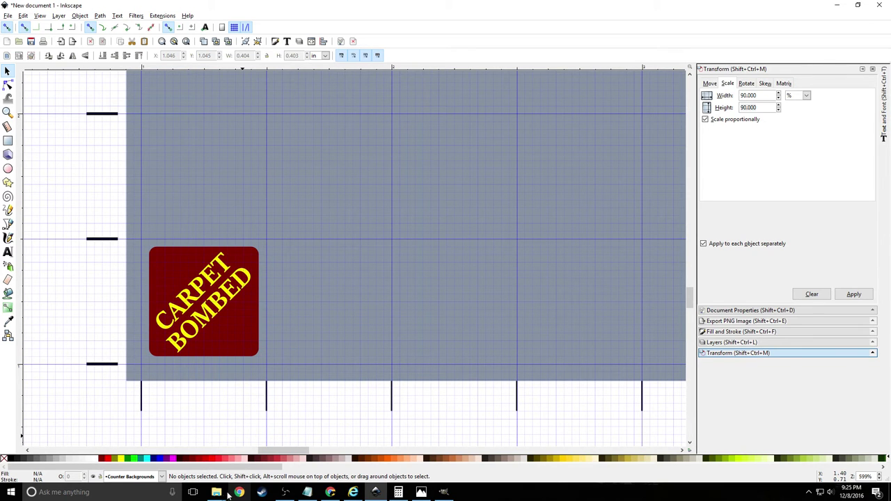
Start importing a file and browse on the A-PROJECT (G:) drive to the Wargame folder inside Tabletop Projects
mouse_move(217, 493)
scroll(165, 193, up, 3)
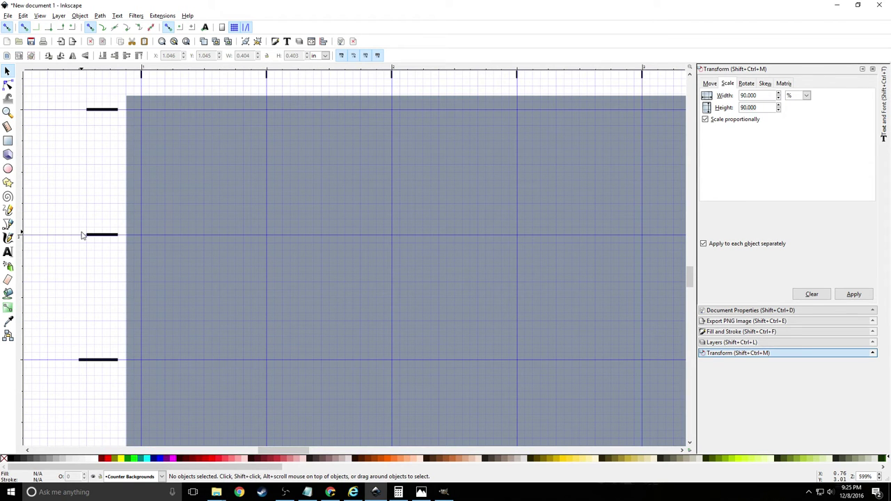
key(ctrl)
key(ctrl+i)
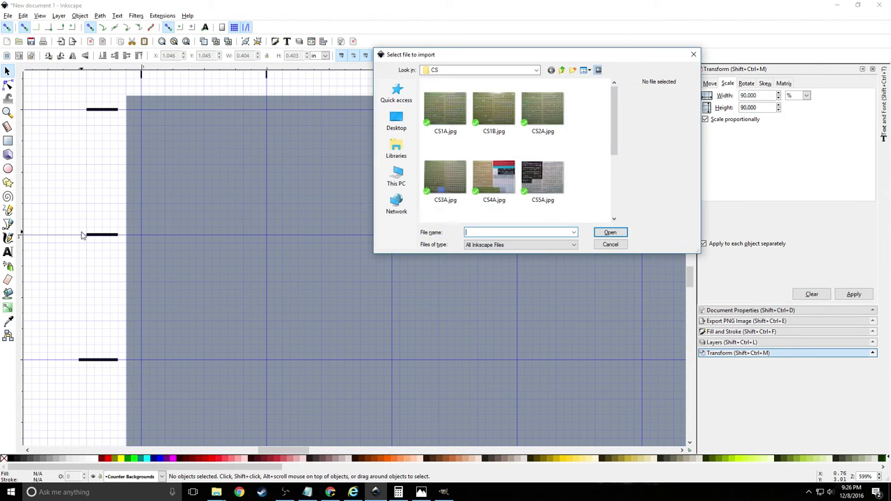
click(562, 70)
click(562, 70)
click(561, 70)
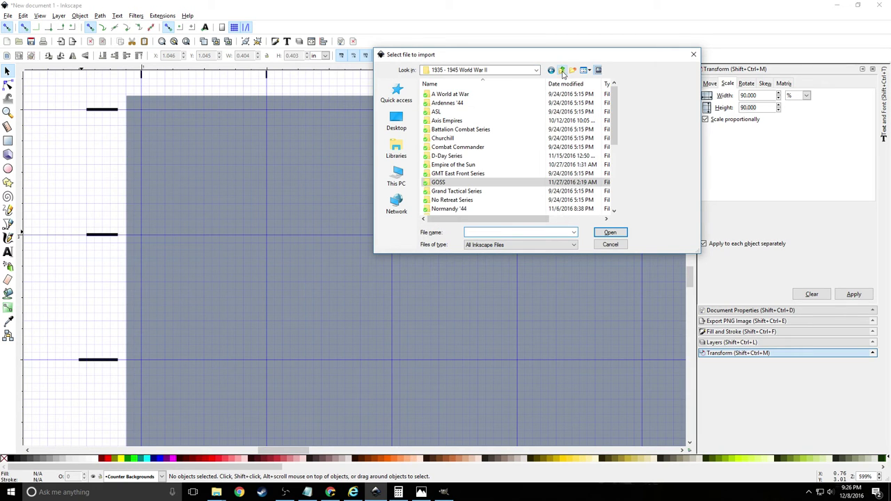
click(397, 177)
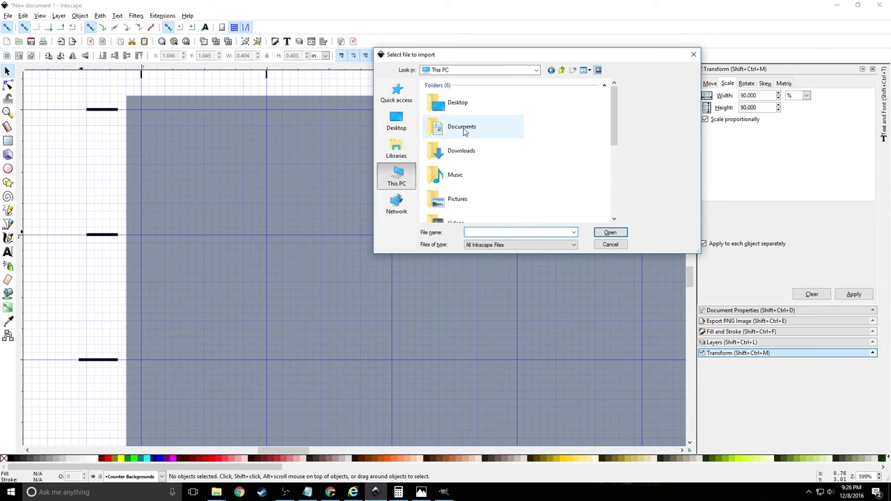
scroll(477, 162, down, 5)
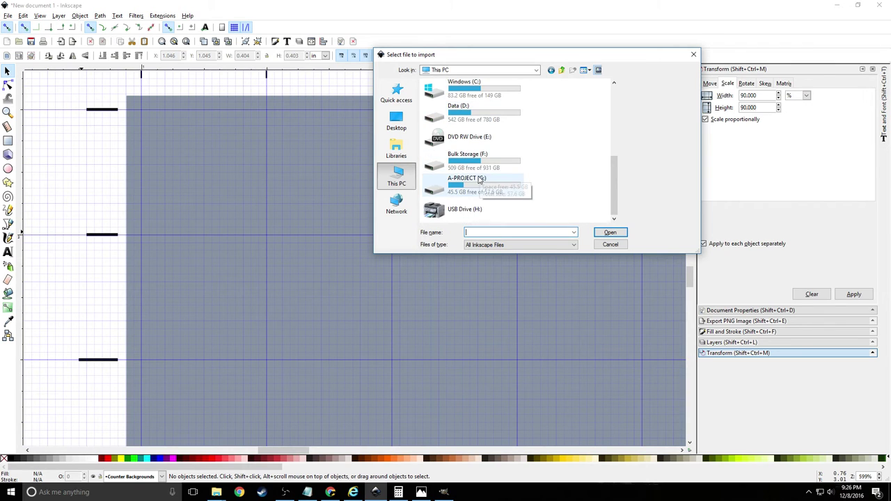
double_click(487, 185)
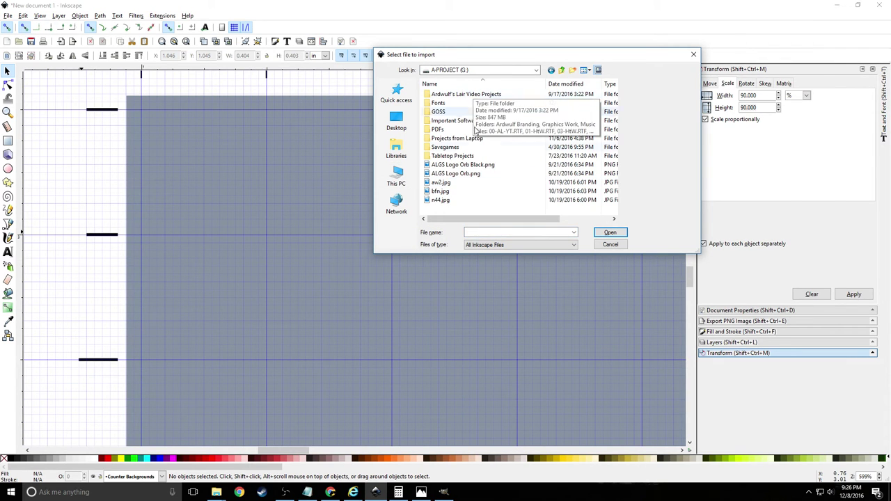
double_click(480, 155)
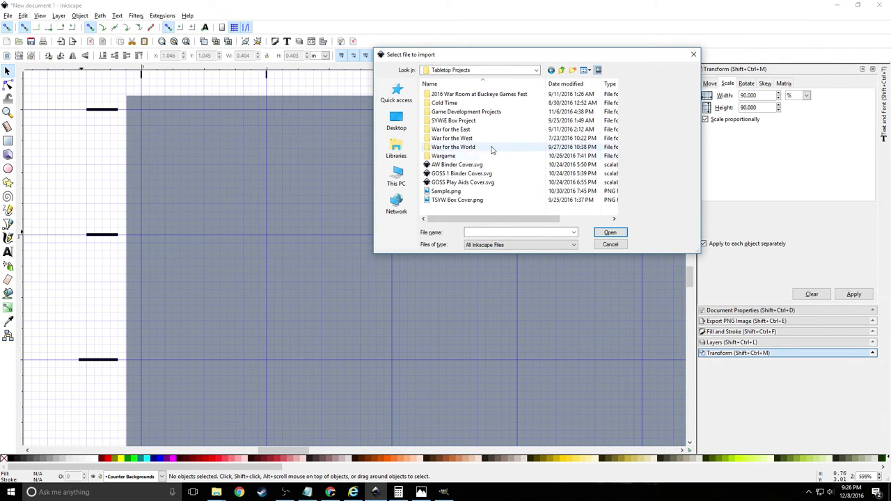
double_click(451, 155)
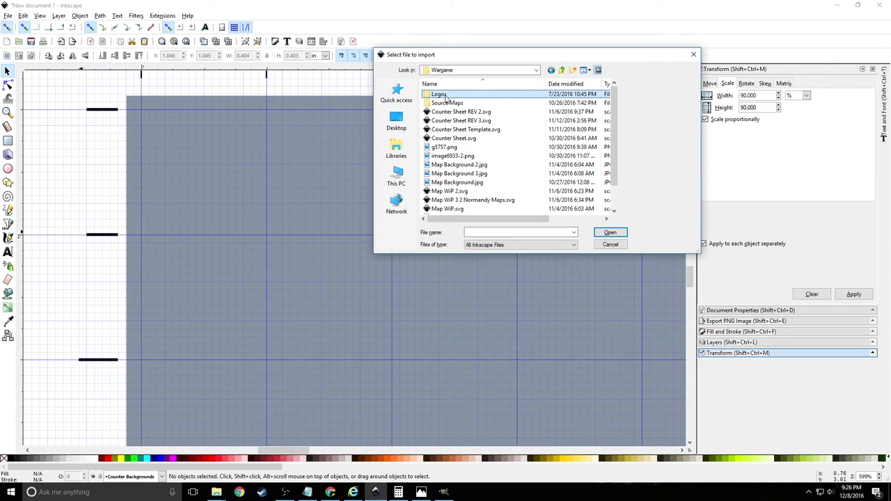
Import the image US 6th Arm.png from the Logos folder
click(449, 112)
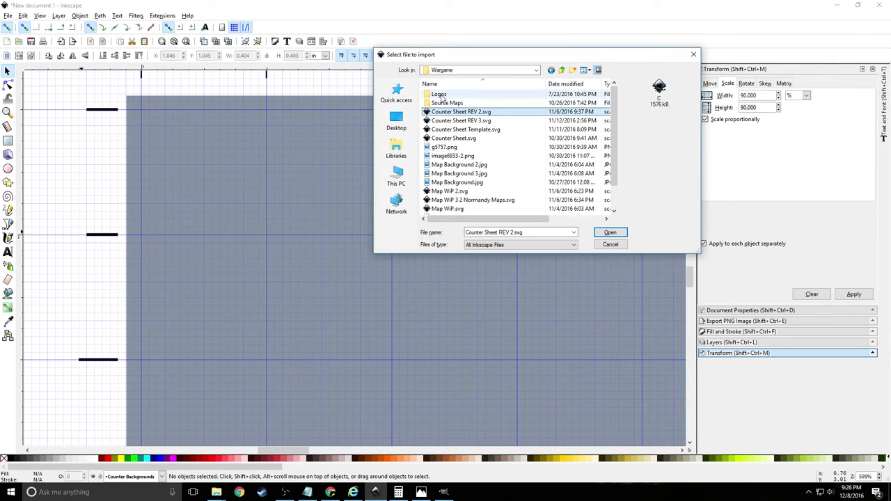
double_click(442, 94)
scroll(479, 181, down, 8)
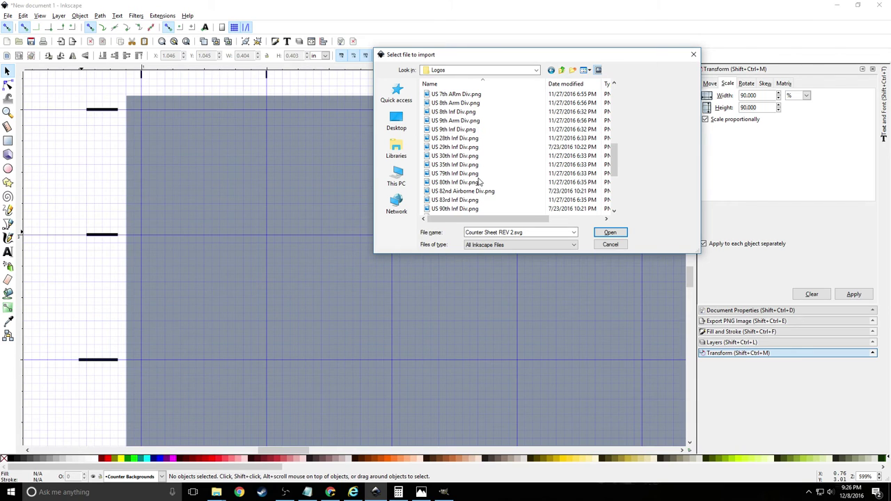
scroll(479, 181, down, 1)
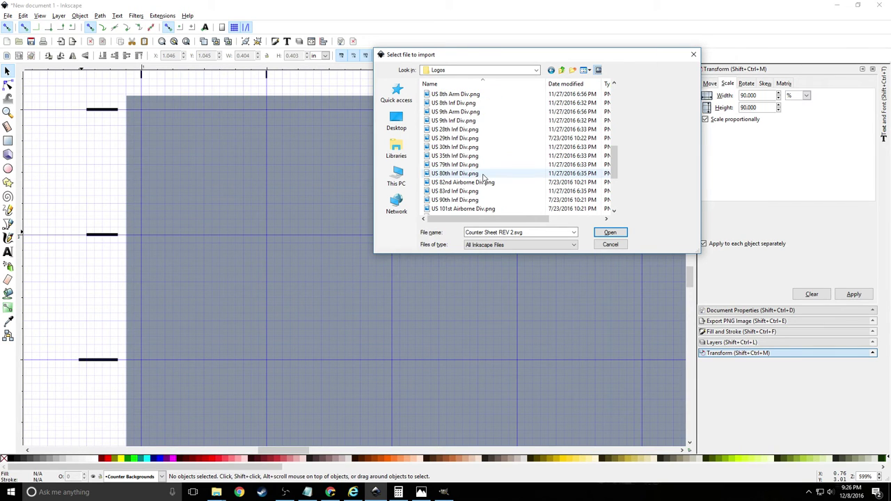
scroll(483, 177, up, 1)
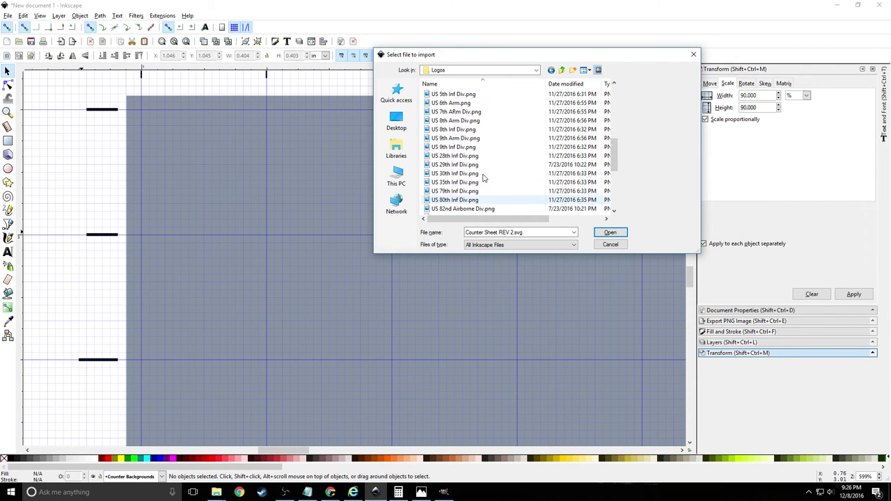
click(452, 104)
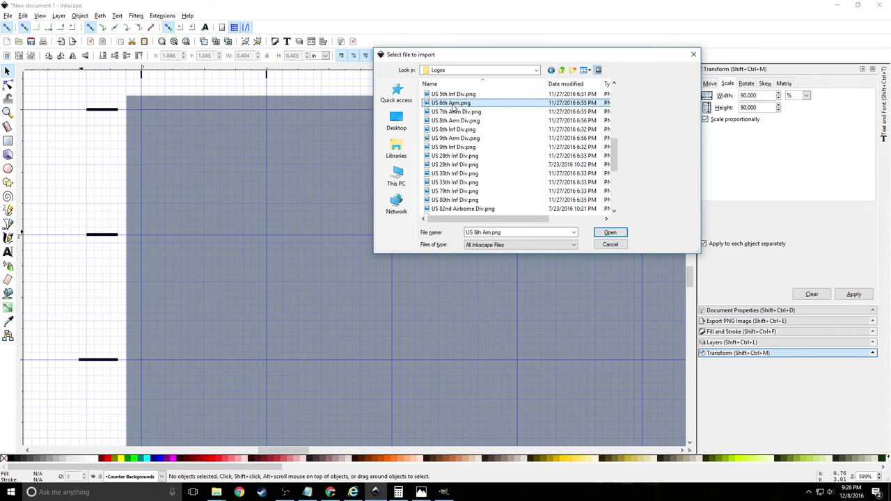
click(604, 233)
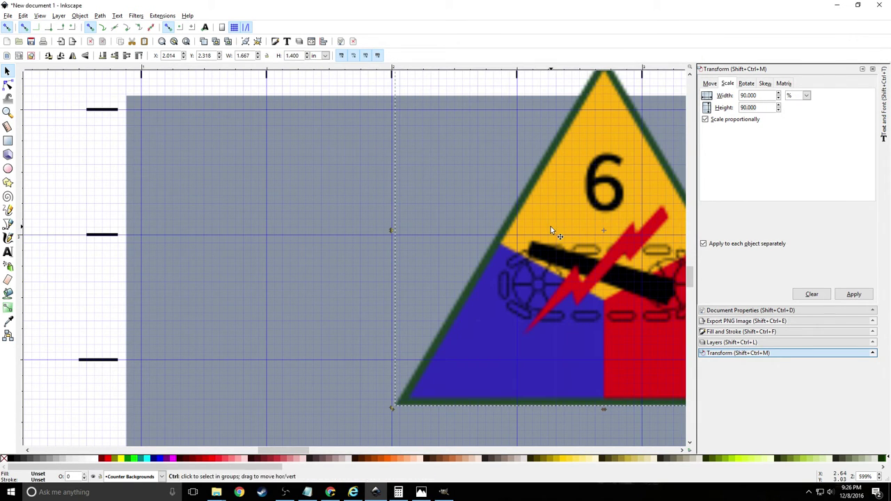
Move the imported 6th Armored insignia to the US Front sheet, just above the upper 691 counter, at about X 0.208 in and Y 6.719 in
ctrl+scroll(551, 229, down, 3)
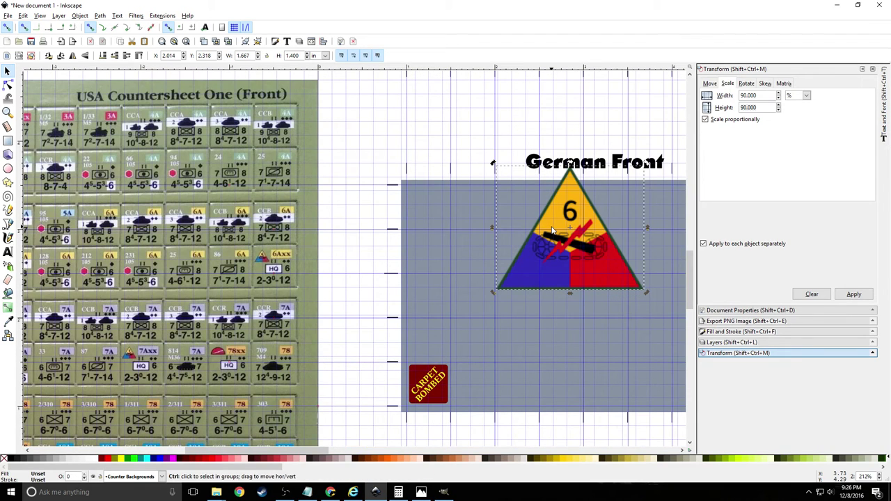
drag(557, 233, 429, 335)
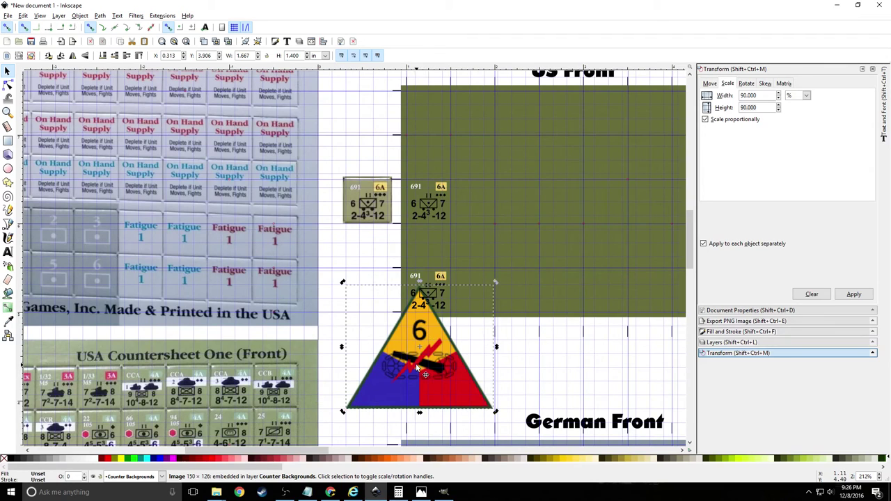
drag(424, 373, 426, 151)
scroll(466, 282, up, 3)
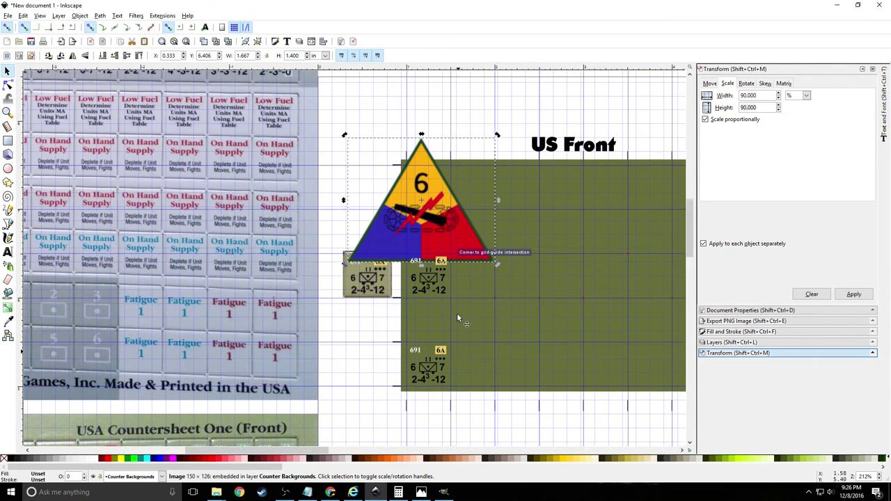
drag(435, 227, 420, 193)
scroll(420, 281, up, 3)
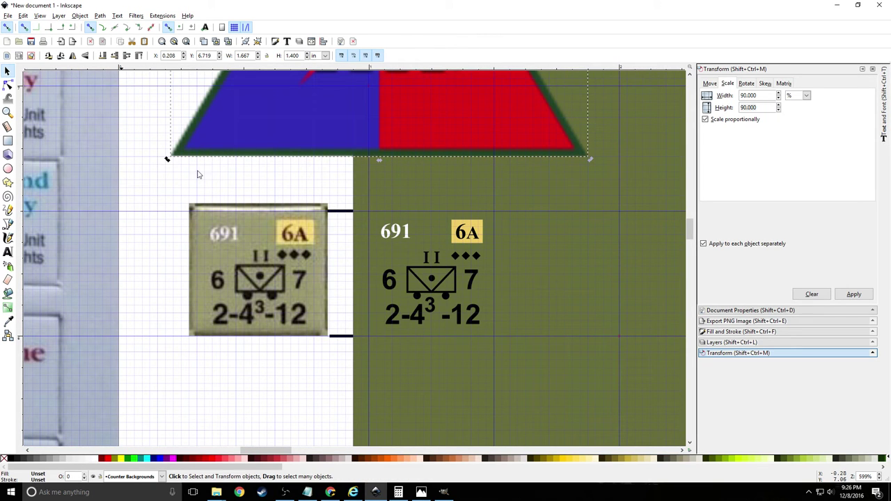
Lock the Counter Backgrounds layer and make Unit Symbols the current layer
drag(369, 216, 371, 294)
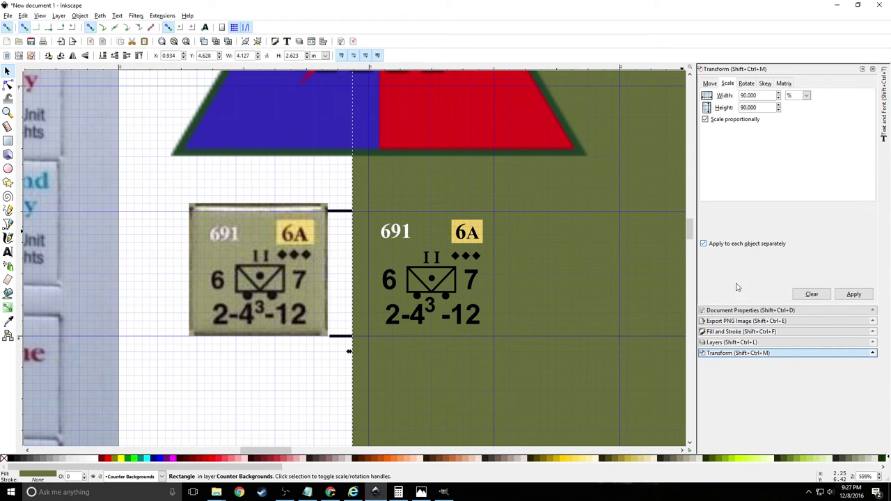
click(732, 342)
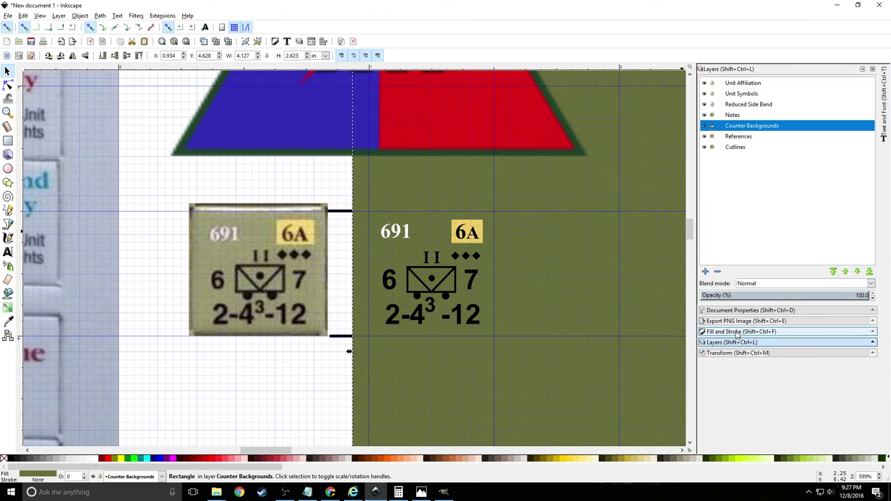
click(720, 131)
click(741, 95)
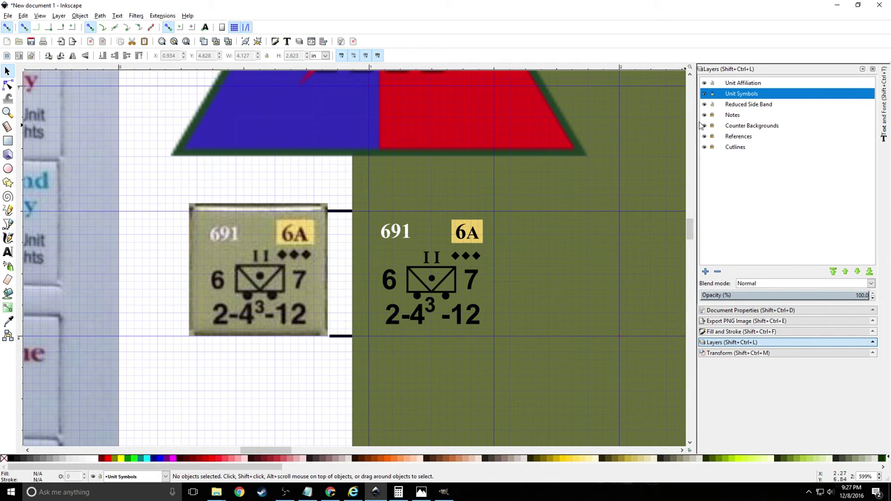
Duplicate all markings of the upper 691 counter into the empty square directly below, at X 1.050 in and Y 5.548 in, and deselect
drag(361, 207, 506, 348)
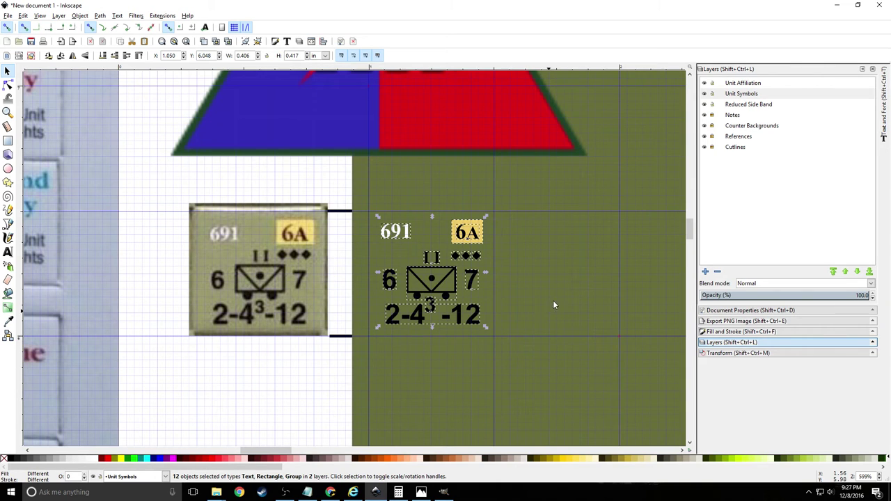
scroll(432, 397, down, 2)
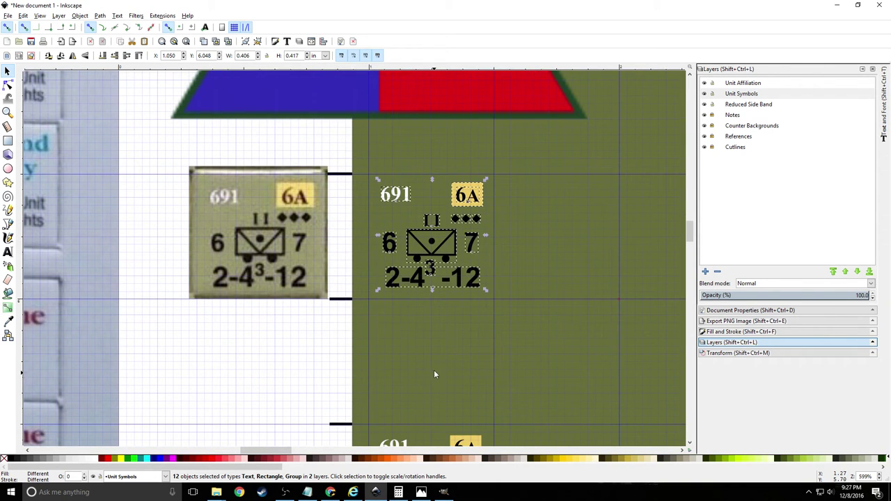
key(ctrl+d)
key(Down)
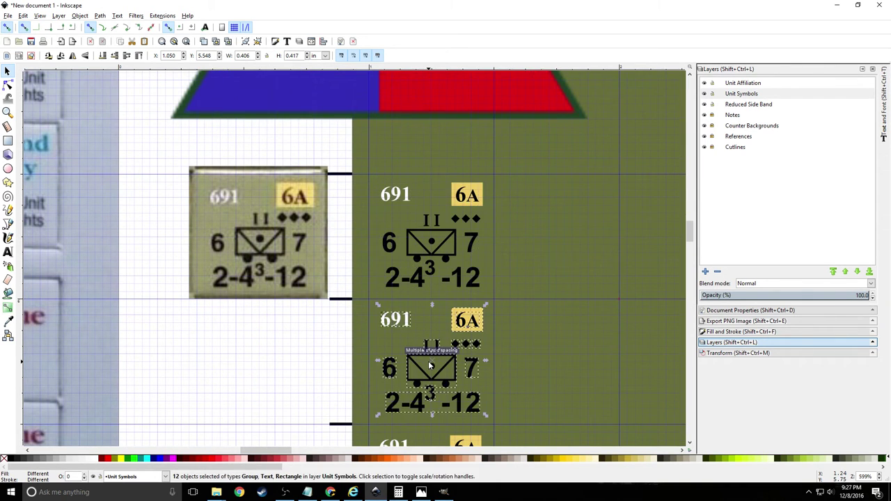
click(529, 350)
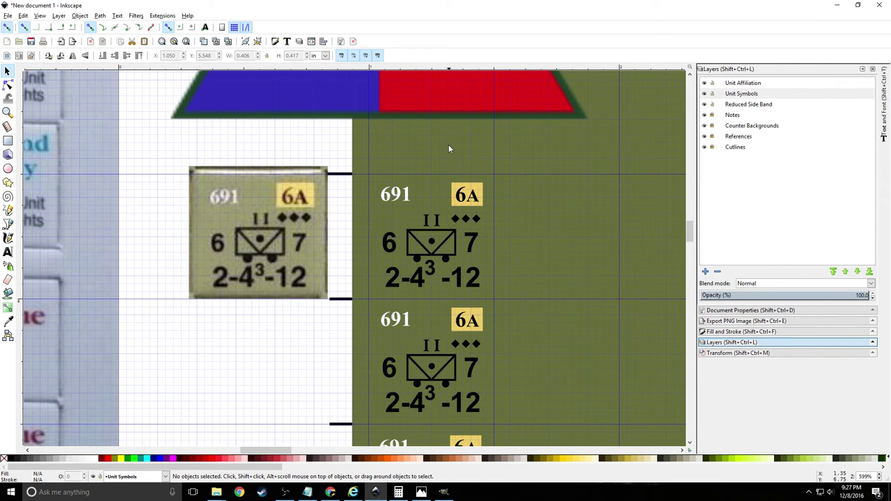
Delete the 6A text and its yellow rectangle from the lowest 691 counter
scroll(473, 202, down, 2)
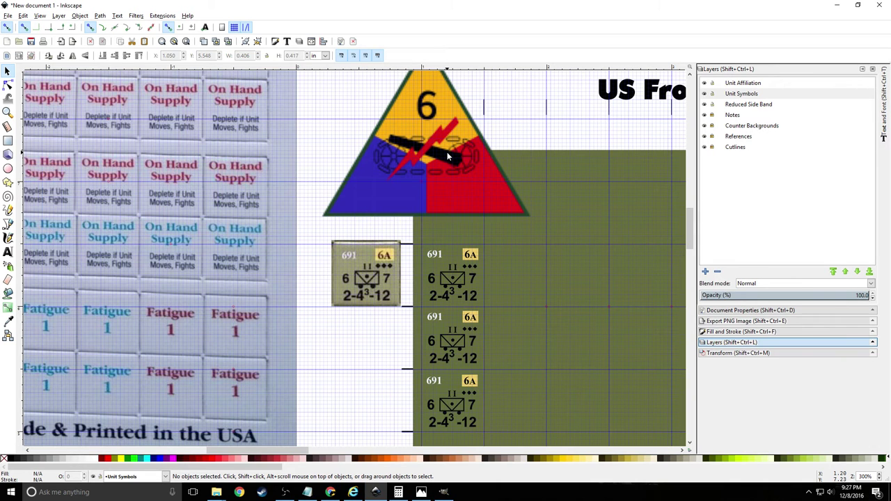
scroll(499, 388, up, 2)
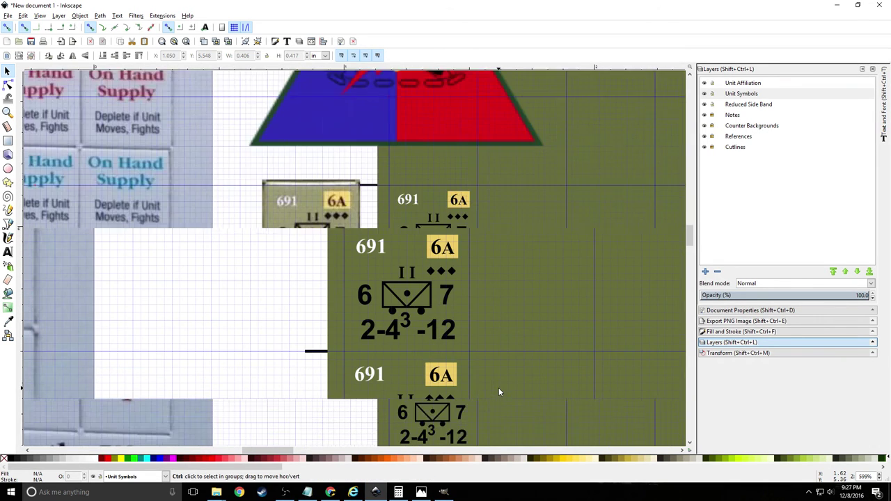
click(451, 380)
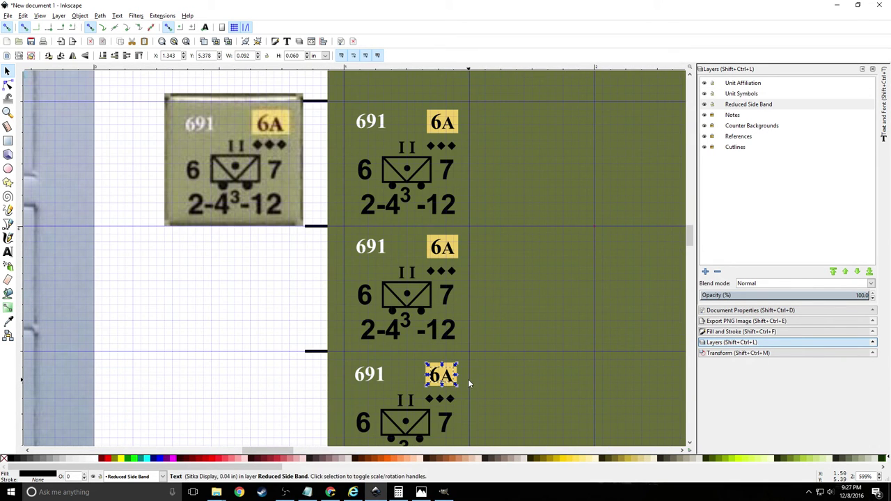
key(Delete)
click(450, 376)
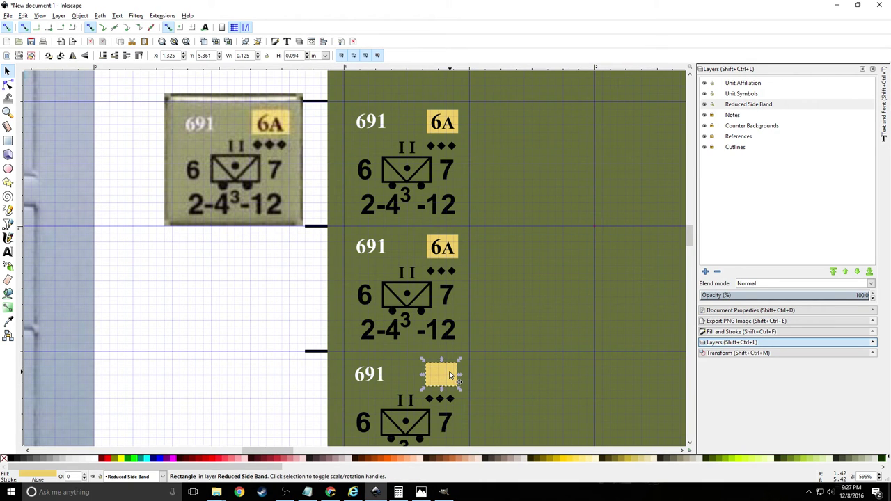
key(Delete)
Unlock the Counter Backgrounds layer, move the 6th Armored insignia to the Unit Affiliation layer, and lock Counter Backgrounds again
scroll(449, 371, up, 4)
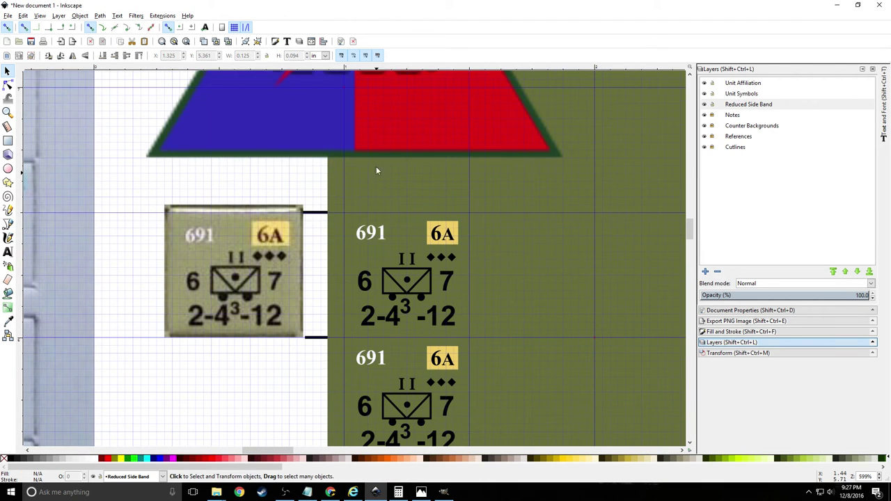
click(711, 127)
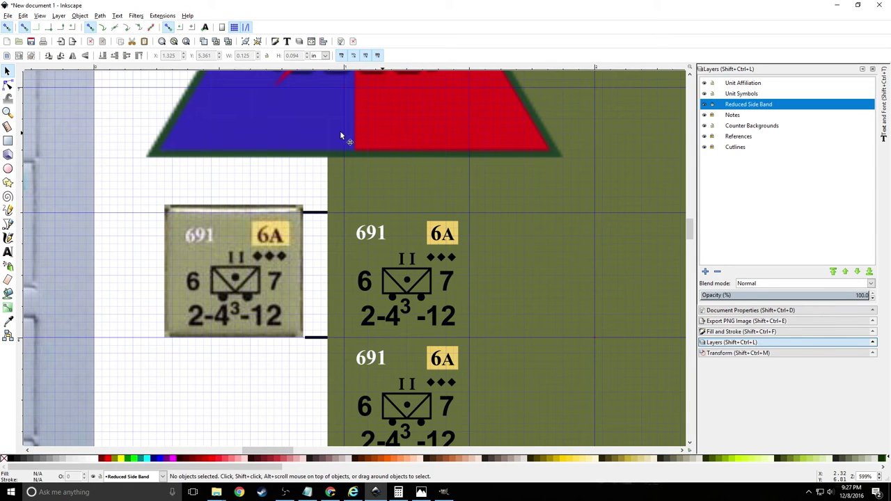
right_click(273, 127)
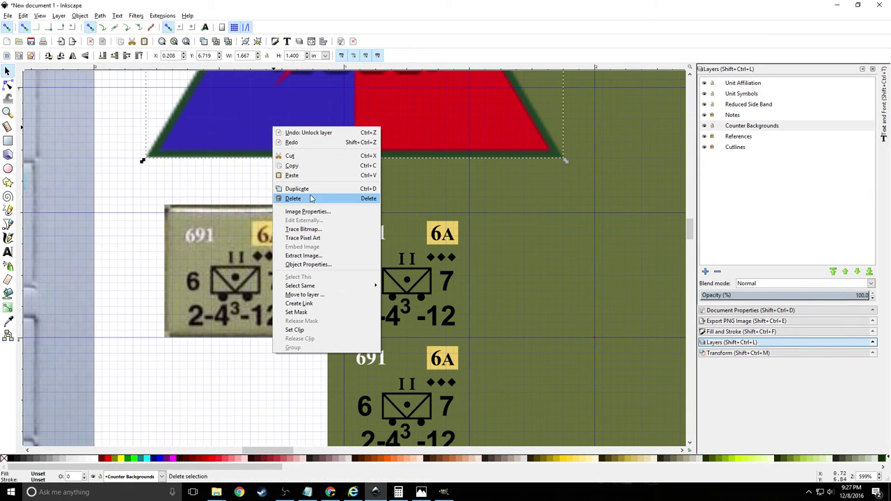
click(311, 295)
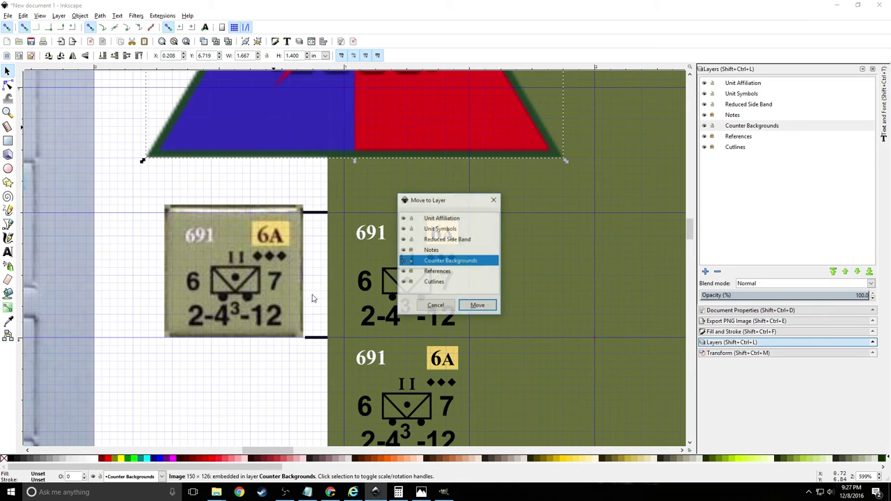
double_click(451, 219)
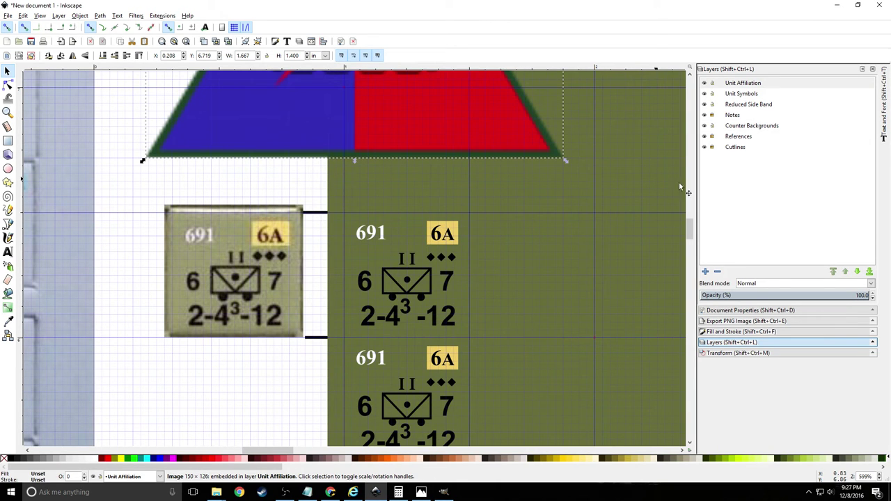
click(712, 127)
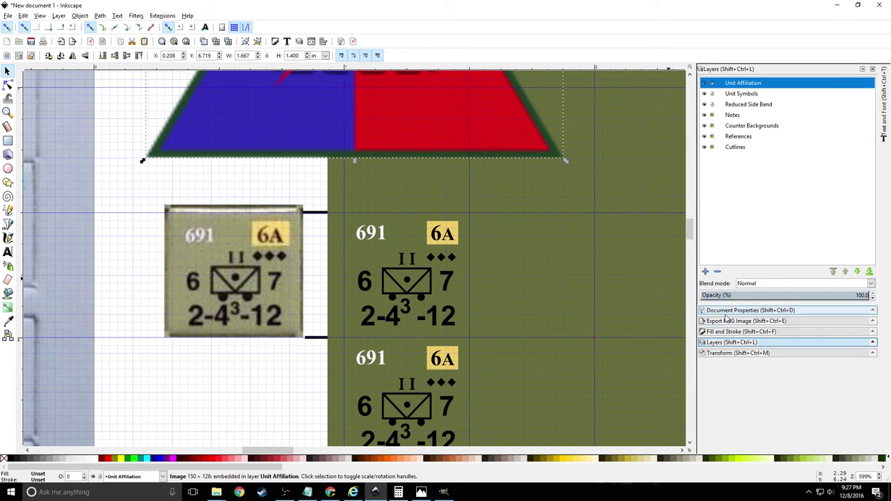
Scale the 6th Armored insignia proportionally to 30%
click(751, 353)
double_click(765, 96)
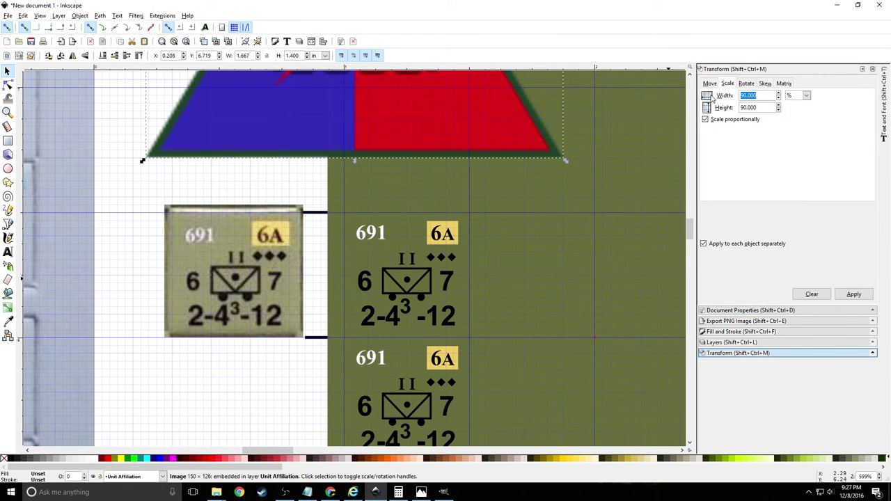
text(30)
key(Tab)
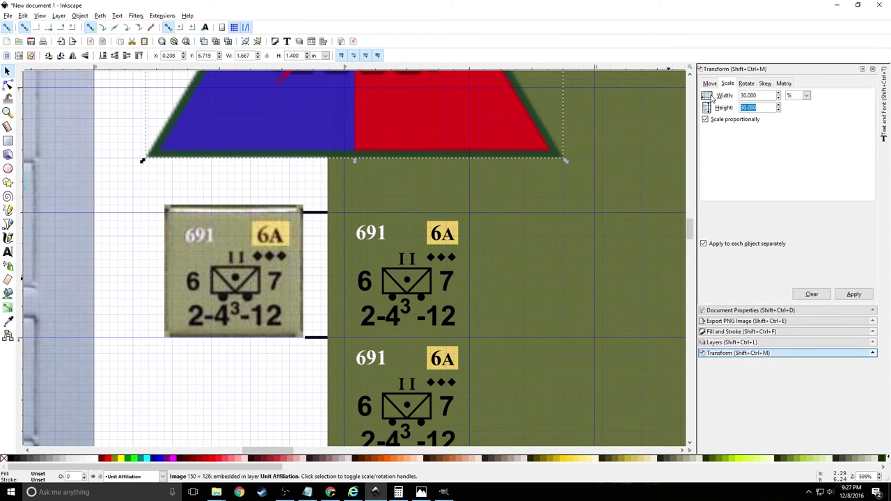
click(854, 294)
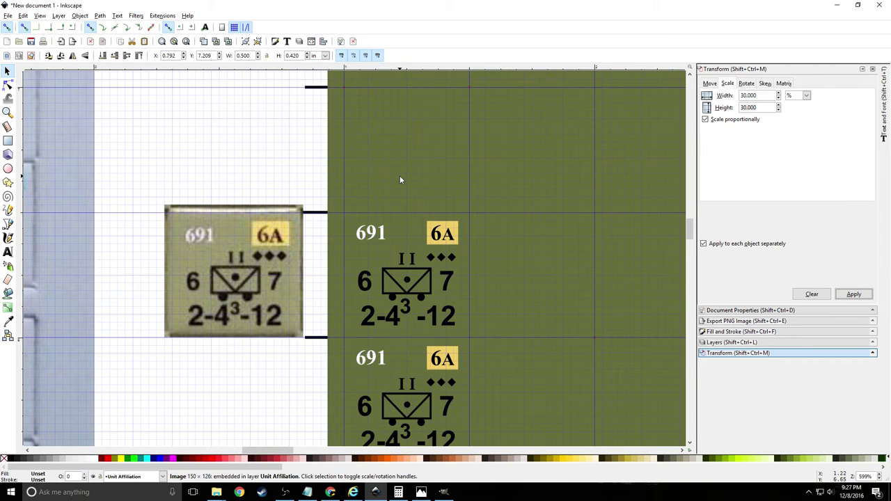
Move the reduced insignia beside the lowest 691 counter, to X 1.500 in and Y 5.187 in
scroll(399, 181, down, 2)
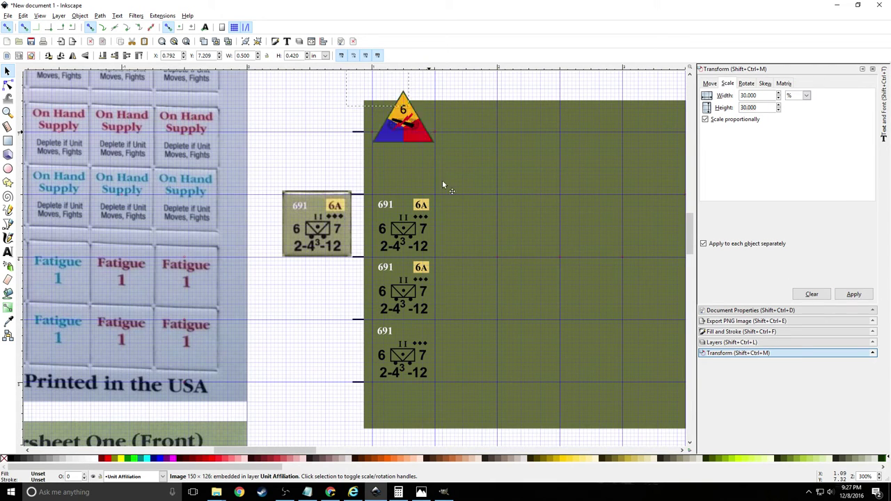
drag(375, 121, 467, 360)
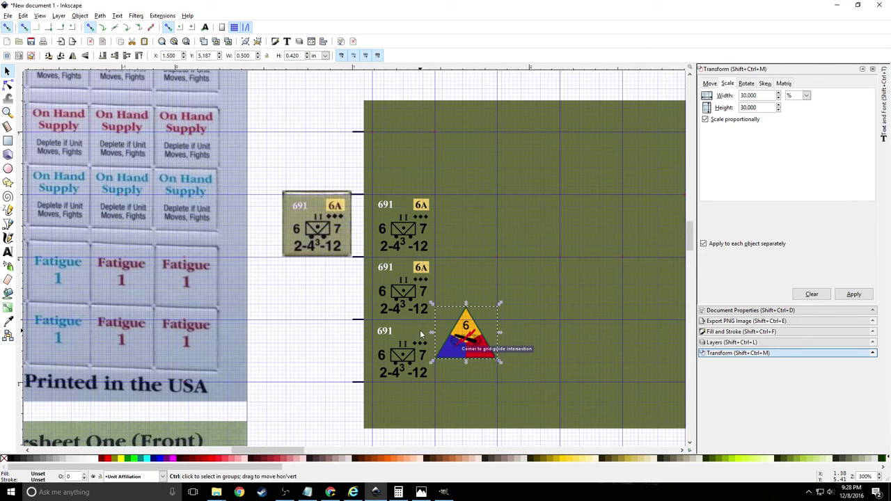
scroll(419, 334, up, 4)
scroll(419, 332, down, 1)
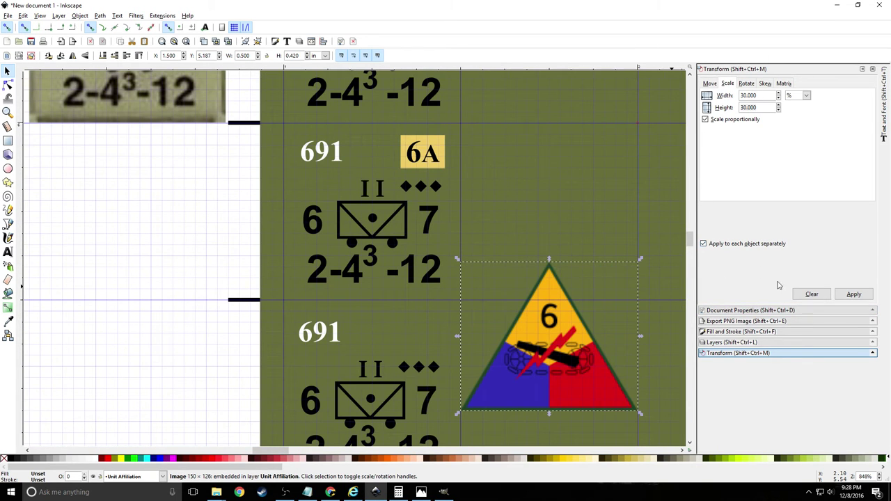
Undo the insignia's move and its 30% scaling
key(ctrl+z)
key(ctrl+z)
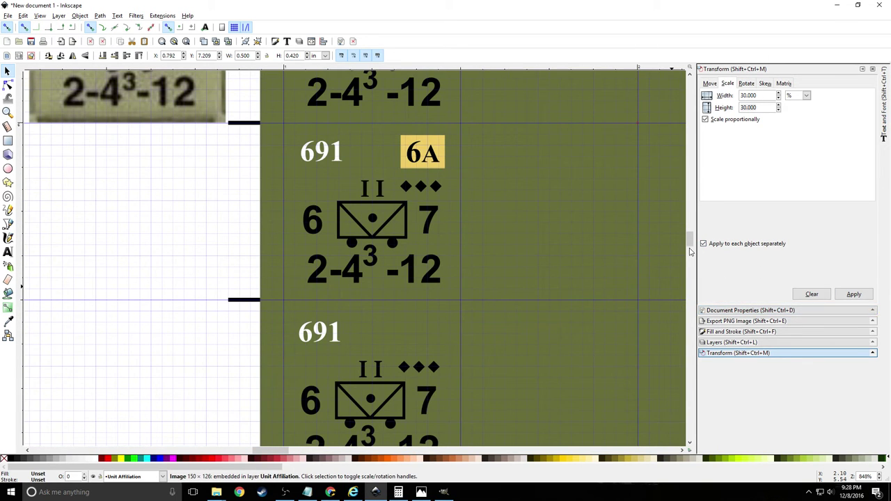
scroll(689, 252, down, 3)
scroll(521, 167, up, 2)
key(ctrl+z)
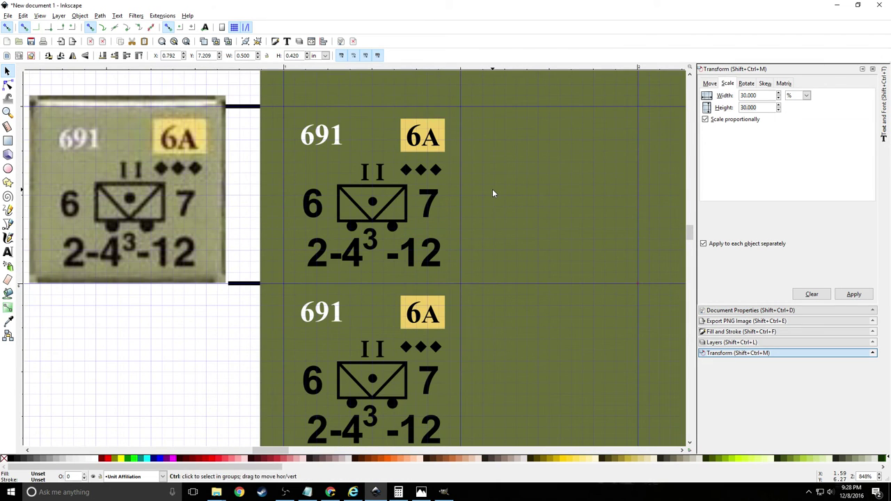
Scale the 6th Armored insignia proportionally to 15%
scroll(492, 192, down, 2)
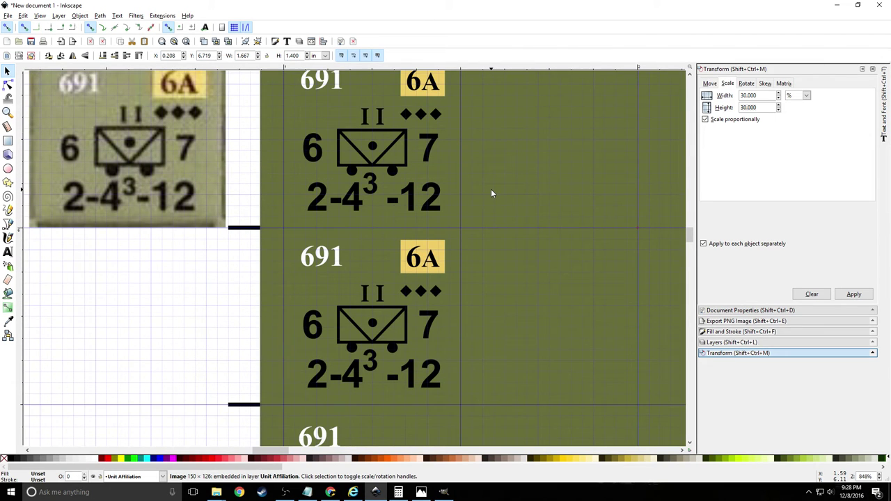
scroll(491, 189, down, 3)
scroll(498, 116, up, 3)
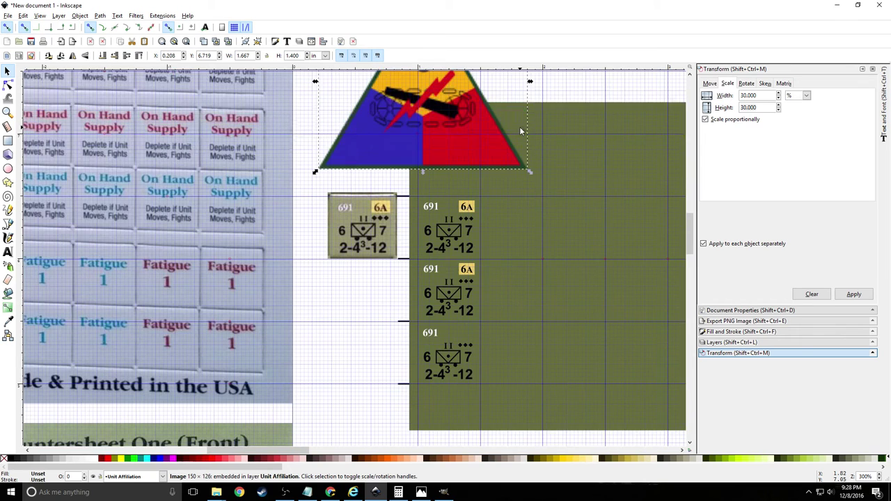
click(705, 119)
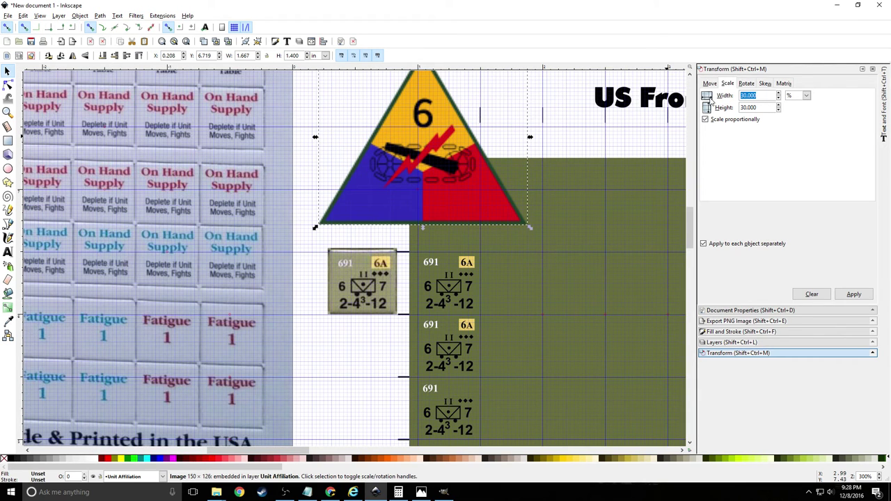
text(15)
key(Tab)
key(Tab)
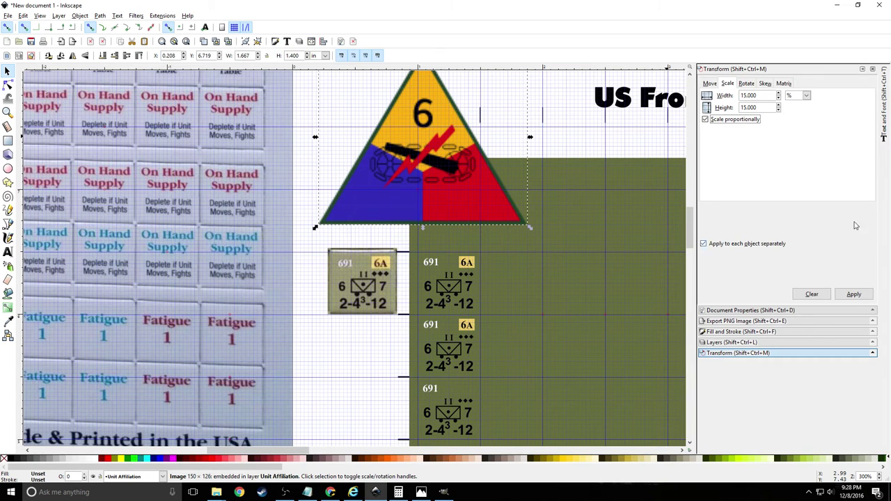
click(853, 294)
Move the small insignia onto the lowest 691 counter beside its number, at X 1.250 in and Y 5.312 in
drag(432, 145, 474, 395)
scroll(495, 400, down, 1)
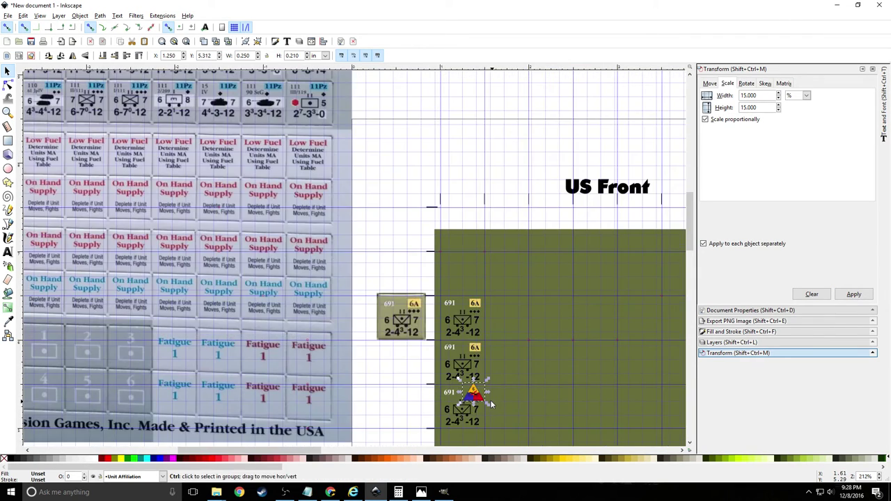
scroll(462, 391, up, 7)
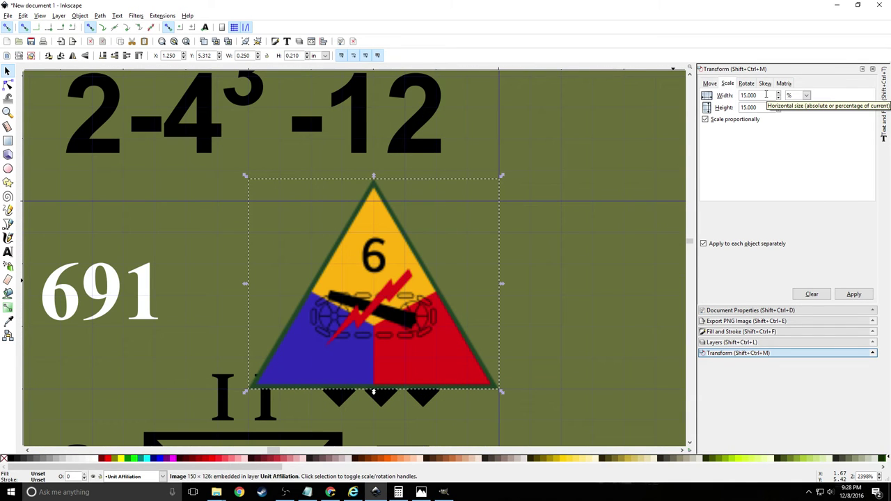
Scale the insignia on the lowest 691 counter proportionally to 66%
drag(766, 94, 722, 100)
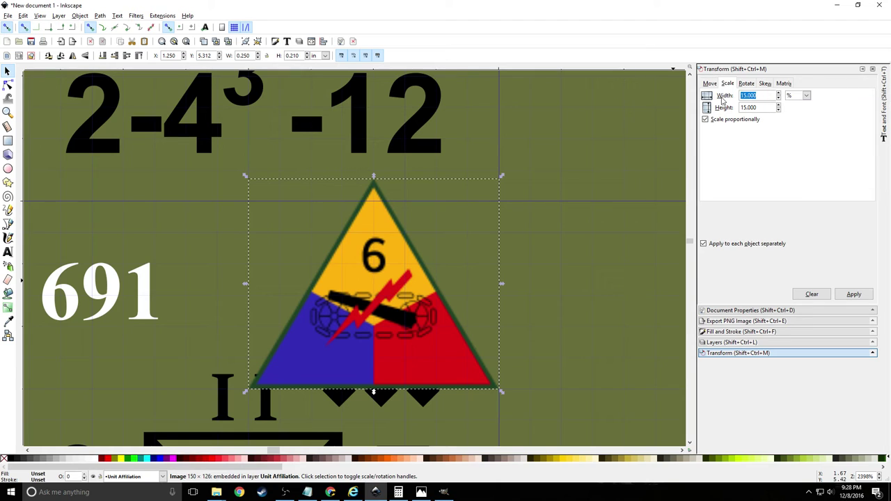
text(66)
key(Tab)
click(852, 293)
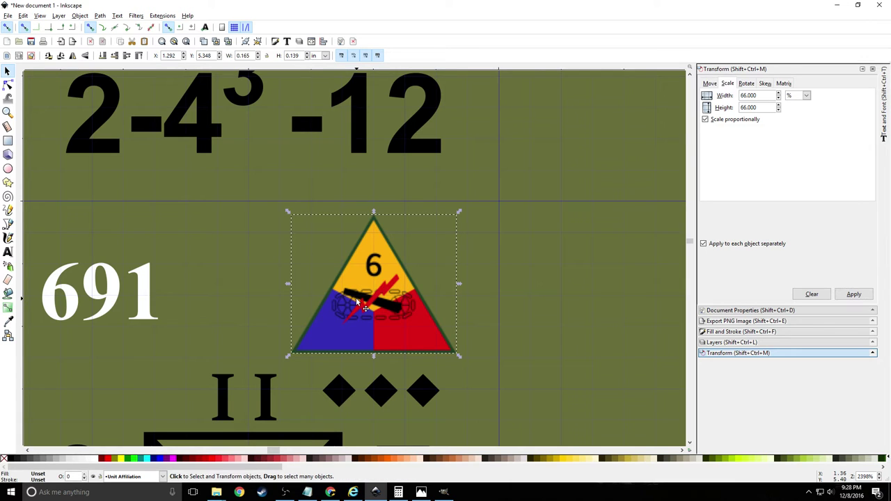
Shift the insignia slightly to sit above the three diamonds, at X 1.281 in and Y 5.344 in, and deselect it
mouse_move(364, 306)
mouse_down()
mouse_move(378, 307)
mouse_move(348, 307)
mouse_up()
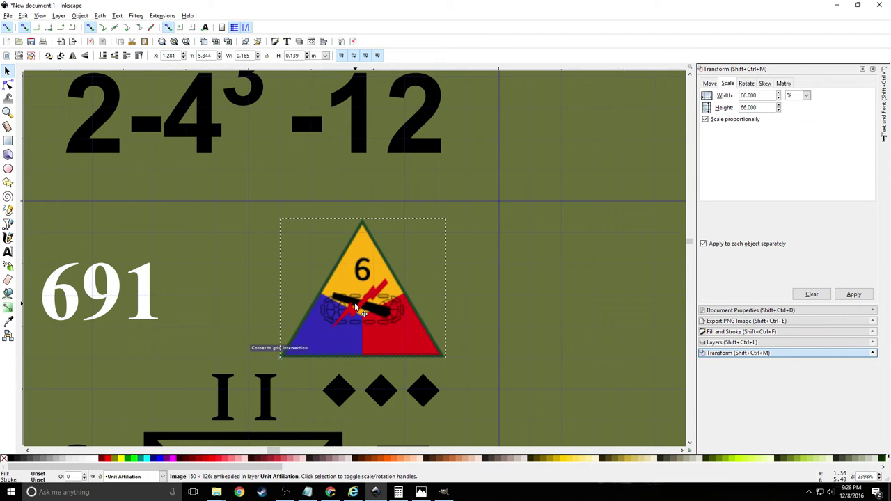
click(244, 296)
ctrl+scroll(241, 292, down, 2)
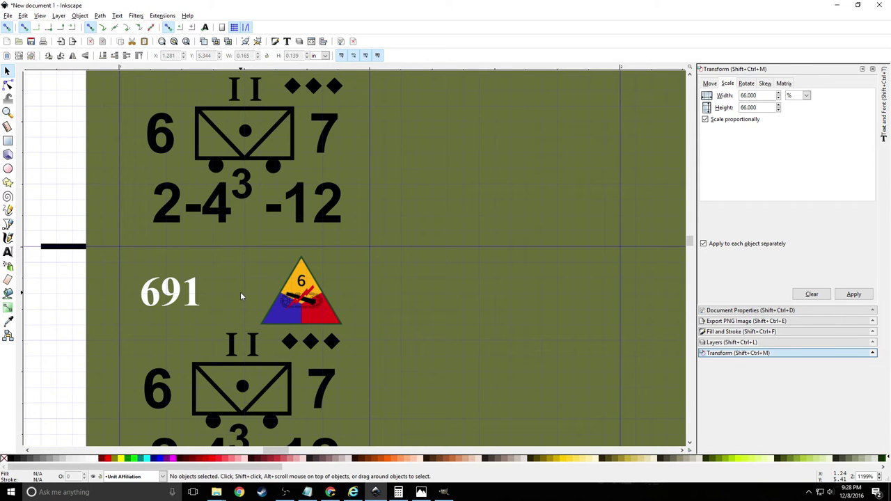
Compare the counter bearing the 6th Armored insignia with the two 6A counters above it and the reference counter image
scroll(240, 296, down, 1)
scroll(241, 296, down, 2)
ctrl+scroll(241, 297, down, 1)
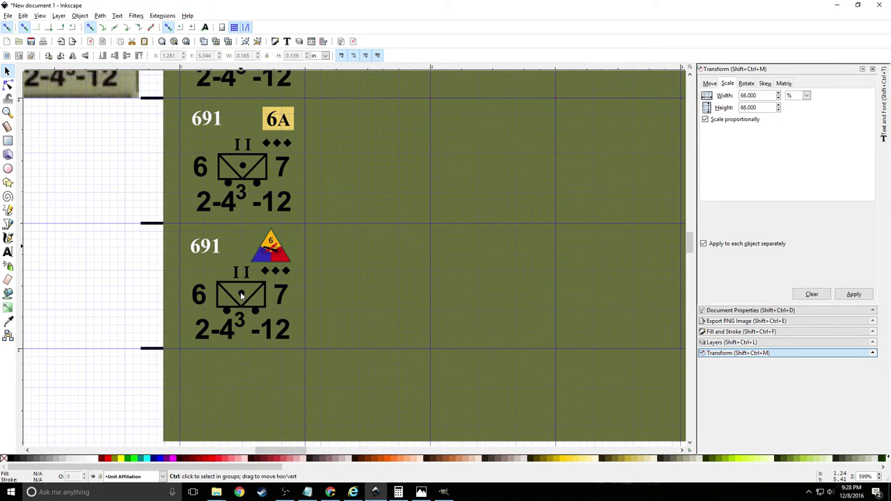
scroll(169, 309, down, 1)
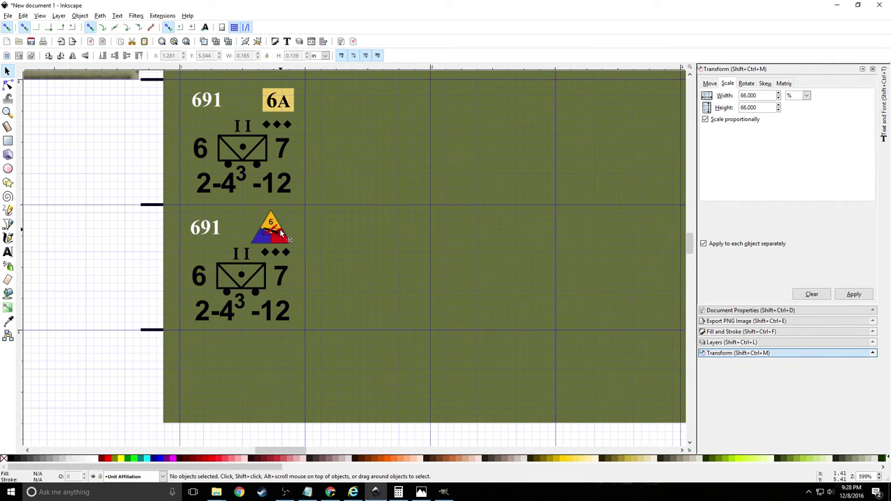
ctrl+scroll(115, 280, down, 1)
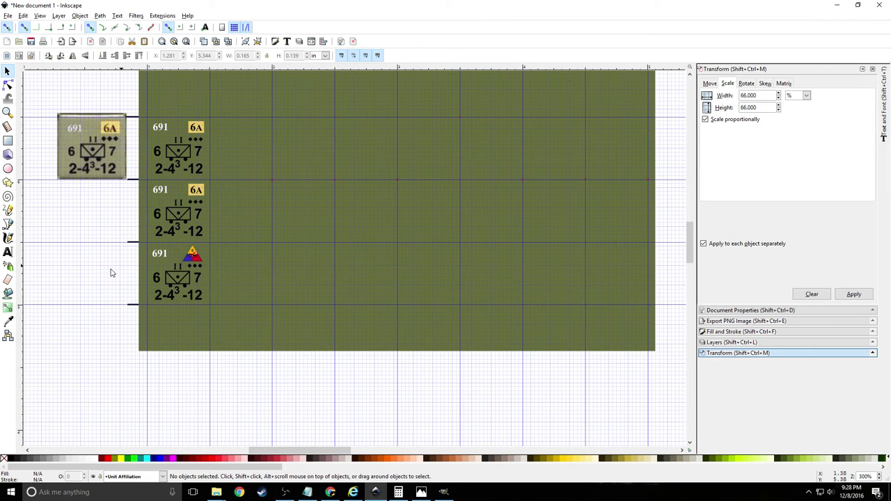
click(195, 257)
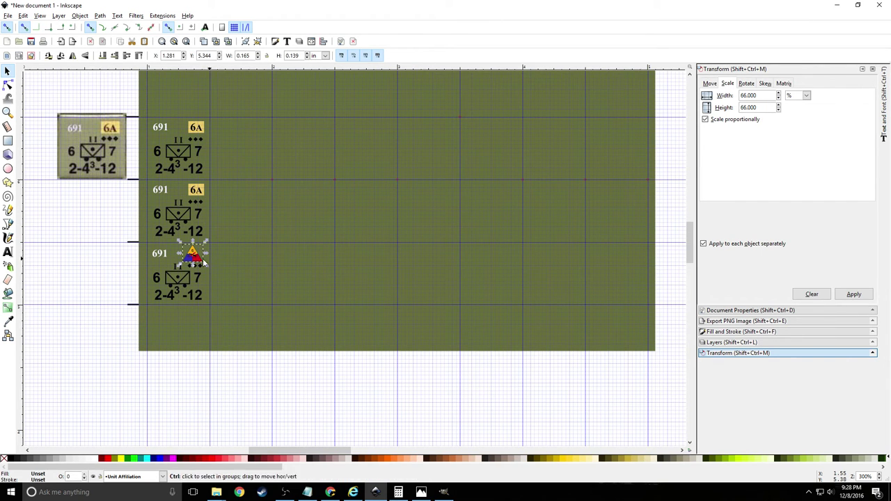
ctrl+scroll(215, 256, up, 4)
click(283, 207)
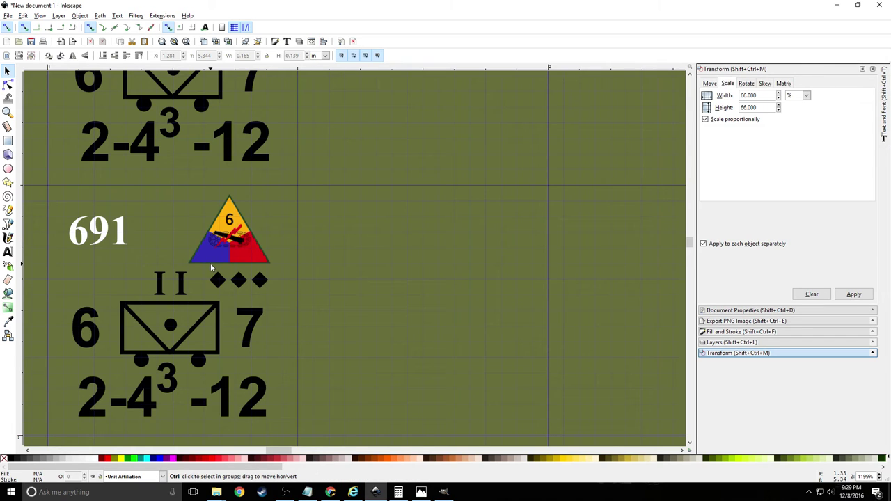
scroll(212, 272, down, 3)
scroll(216, 277, up, 4)
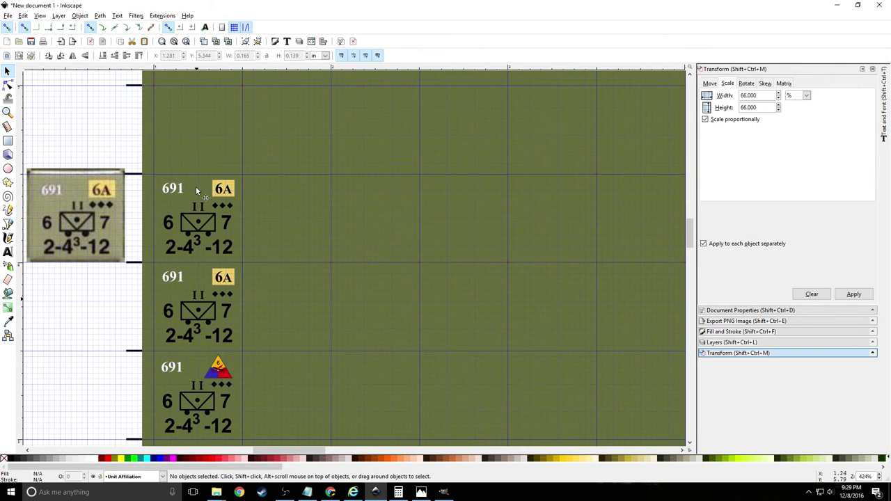
click(208, 250)
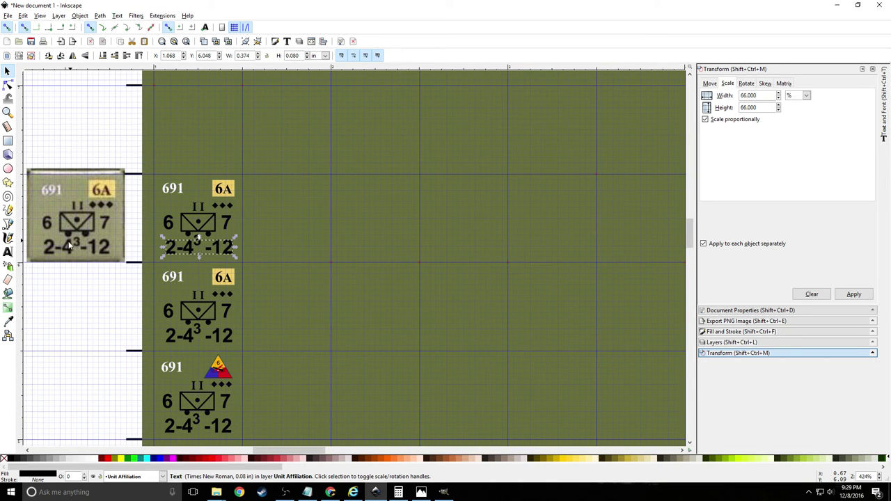
click(93, 286)
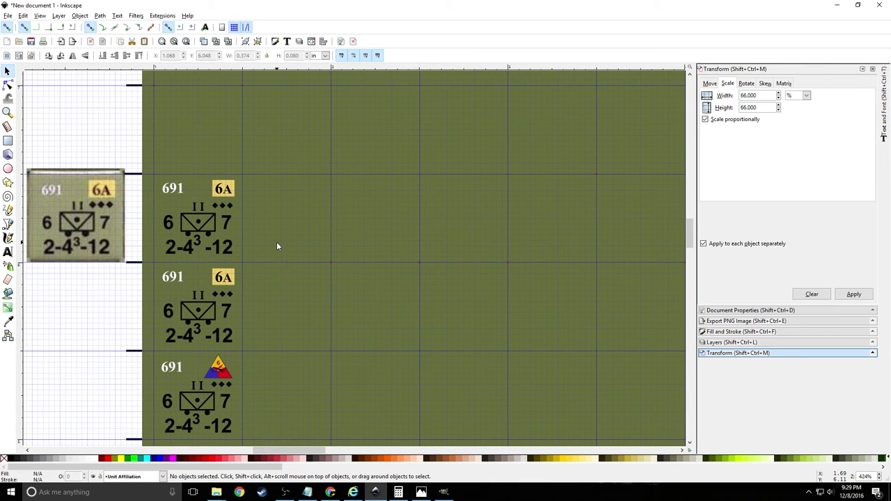
Draw a 0.375 by 0.375 in olive square beside the CARPET BOMBED counter on the German Front sheet
scroll(280, 246, down, 6)
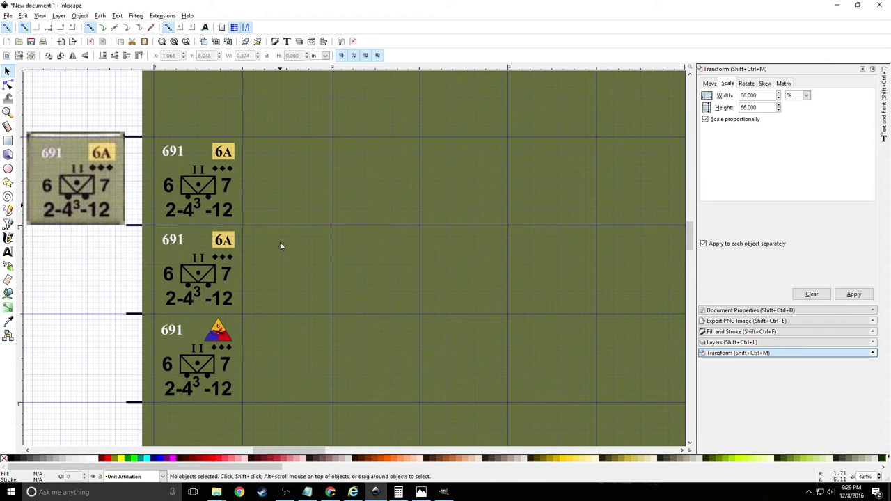
scroll(280, 244, down, 15)
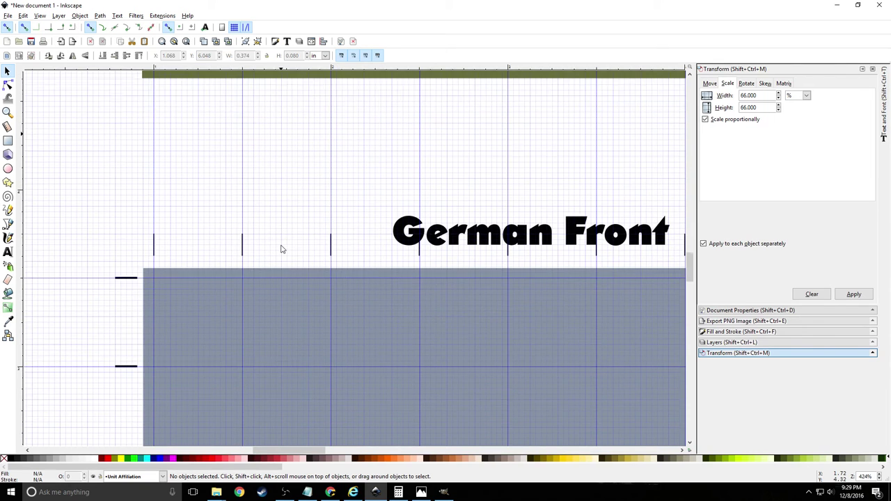
scroll(280, 254, down, 3)
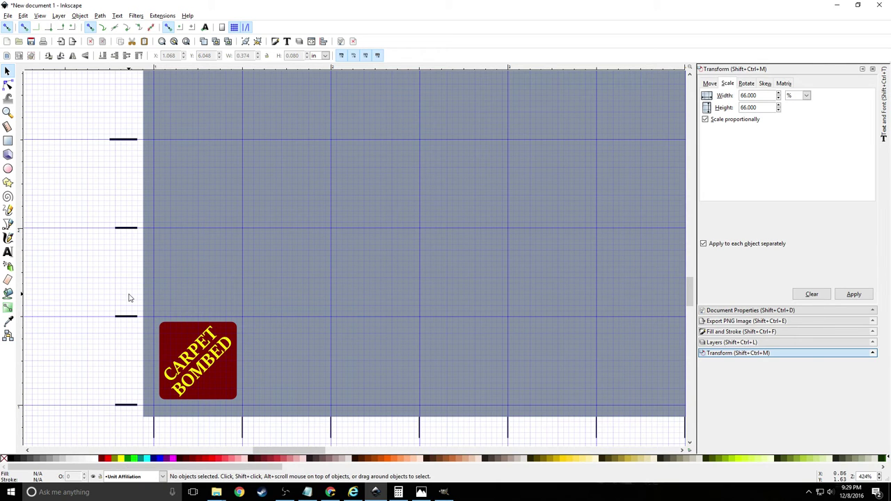
click(8, 140)
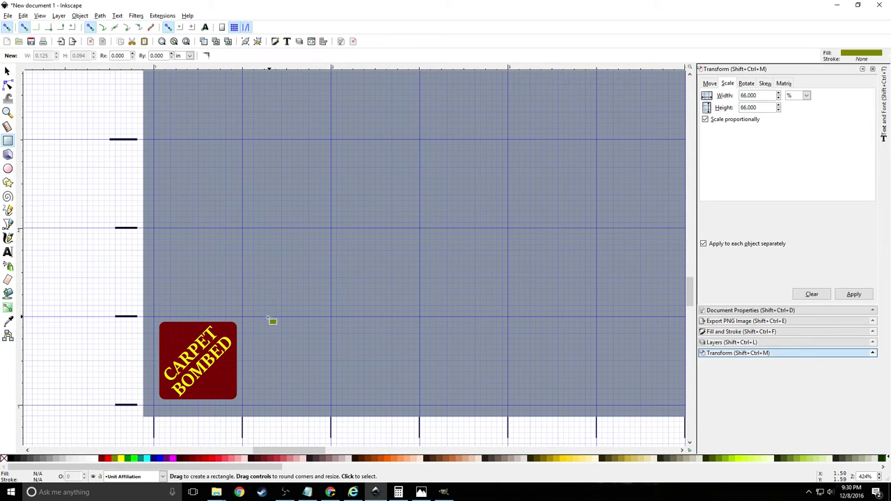
scroll(309, 366, up, 2)
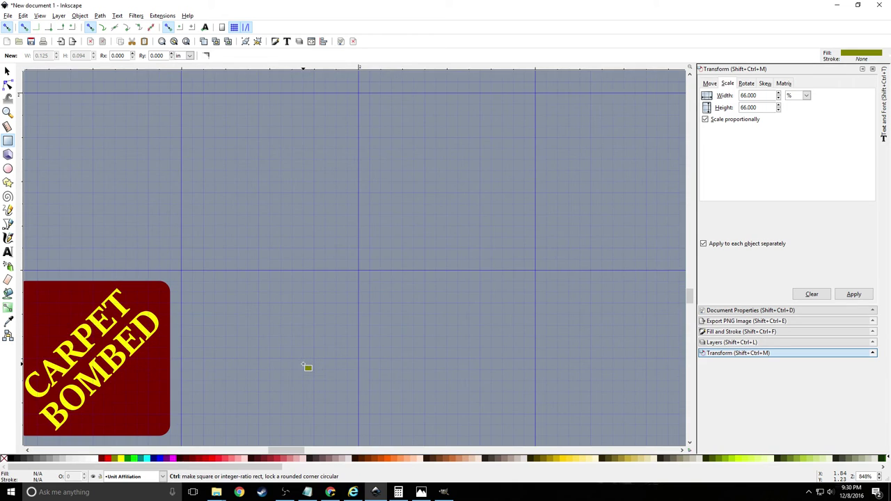
scroll(304, 362, down, 1)
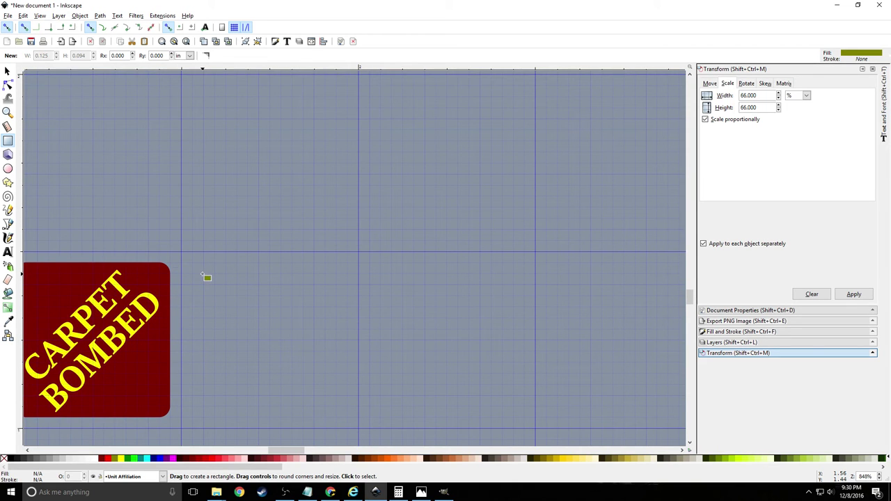
drag(203, 274, 337, 407)
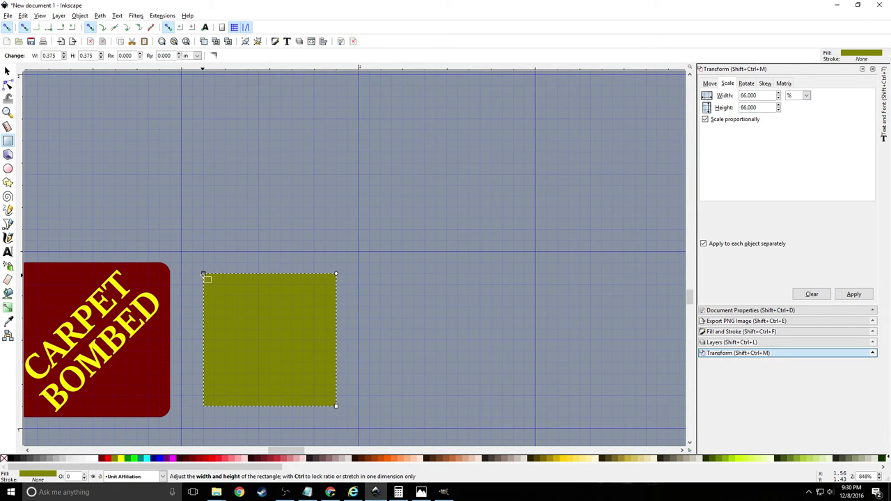
Try resizing the olive square from two opposite corners, undoing each change
drag(203, 274, 223, 241)
key(ctrl+z)
drag(336, 406, 358, 394)
key(ctrl+z)
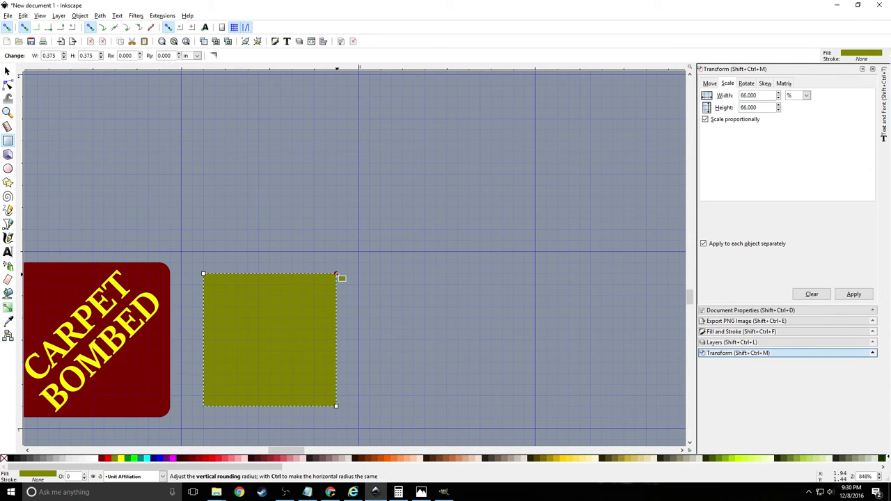
Round the olive square's corners to a radius of 0.063 in and deselect it
mouse_move(336, 275)
mouse_down()
mouse_move(337, 298)
mouse_move(332, 274)
mouse_move(293, 263)
mouse_move(325, 265)
mouse_move(281, 271)
mouse_move(344, 277)
mouse_move(334, 350)
mouse_move(336, 283)
mouse_up()
drag(337, 284, 337, 295)
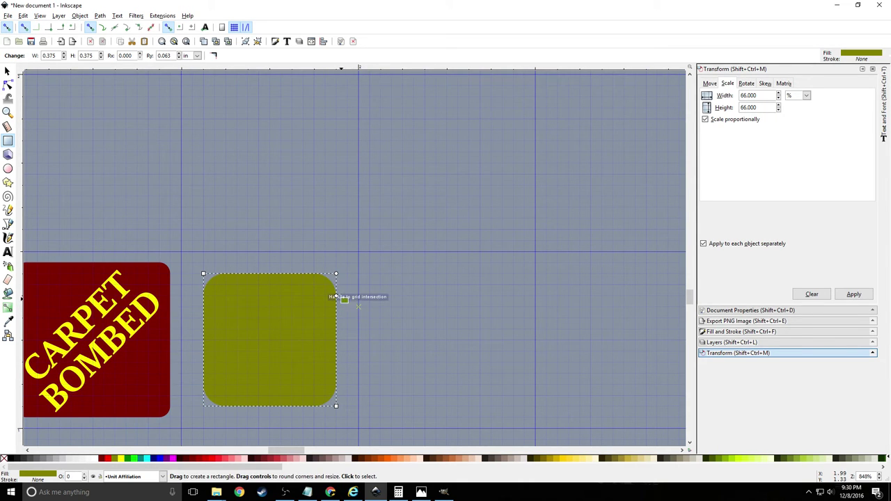
click(412, 299)
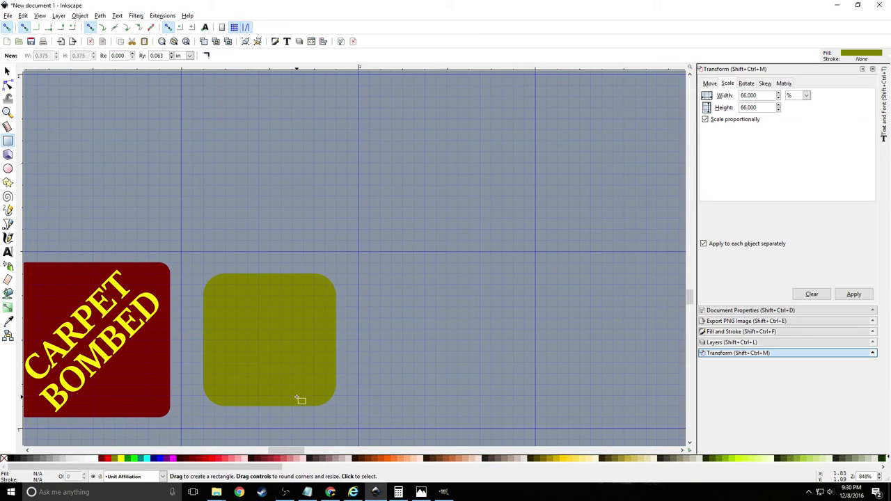
Add the text "SHIT'S ON FIRE" above the olive rounded square
click(7, 252)
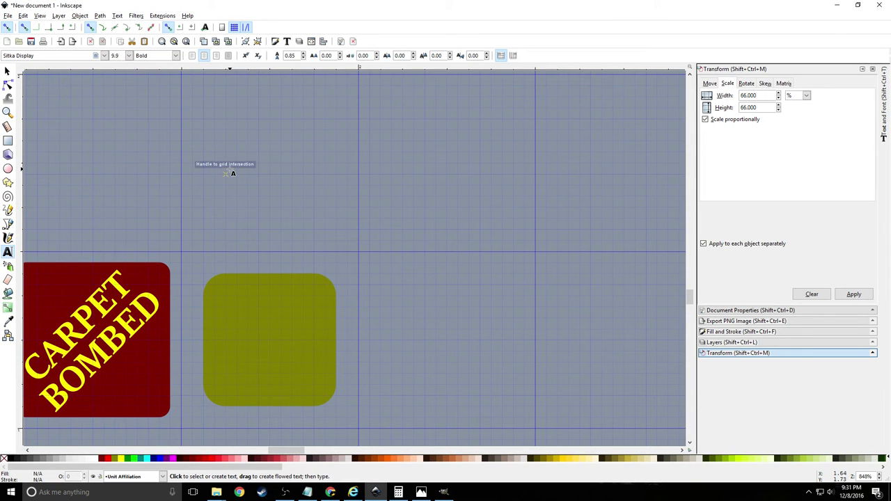
click(239, 206)
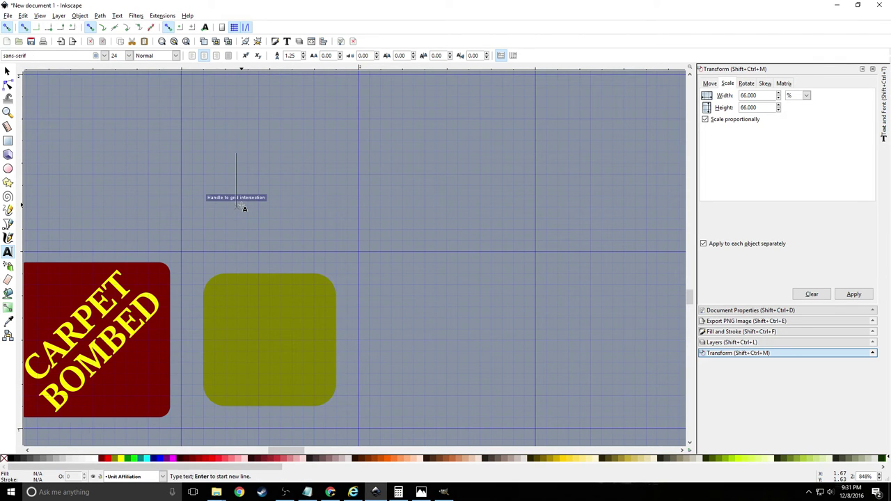
text(SHI)
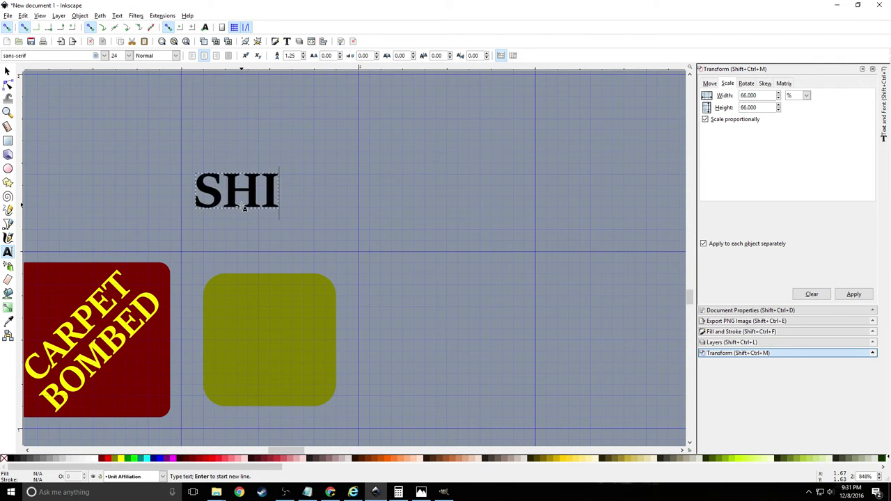
text(T's)
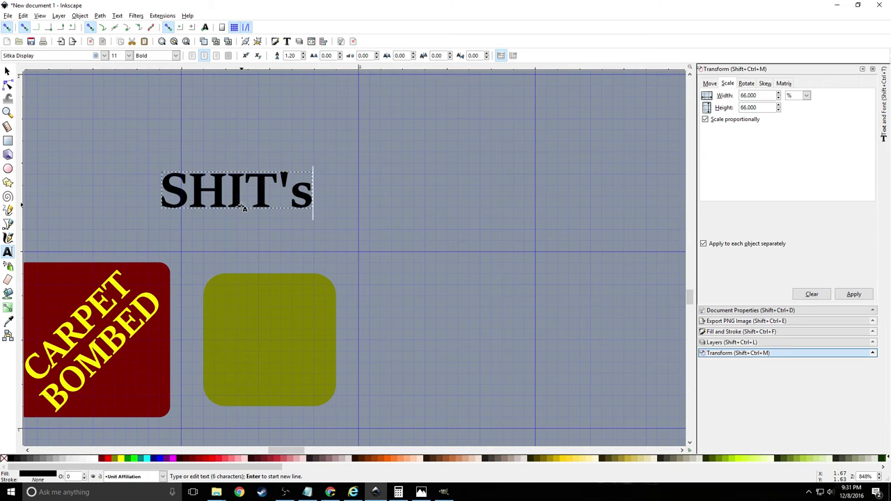
key(BackSpace)
text(S ON FIRE)
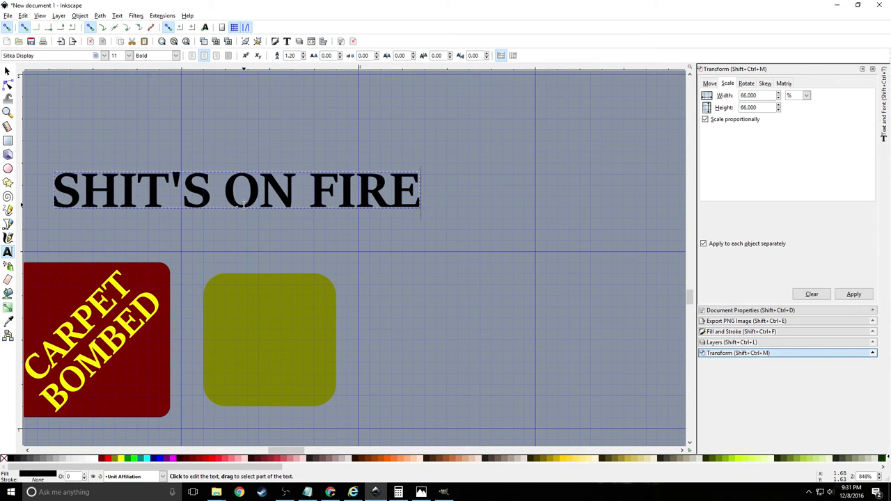
Break the text into three centred lines reading SHIT'S, ON and FIRE, without the spaces between words
click(230, 190)
key(BackSpace)
key(Right)
key(Right)
key(Right)
key(Right)
key(Left)
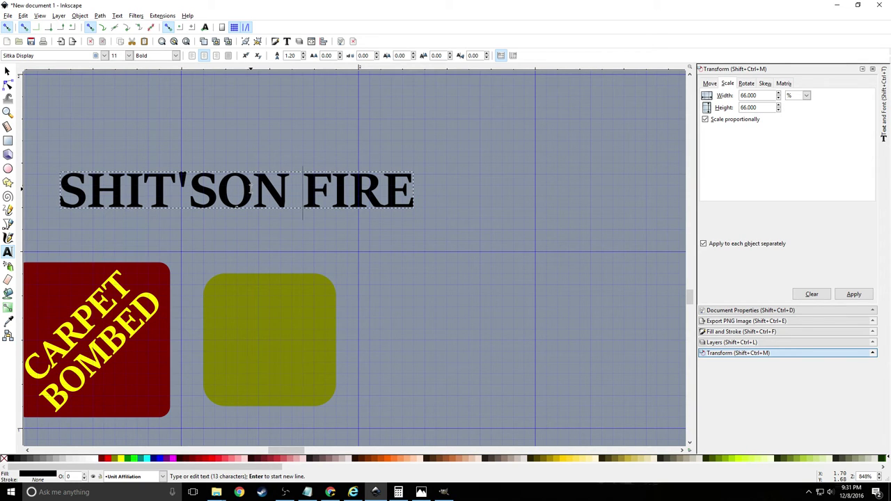
key(BackSpace)
key(Return)
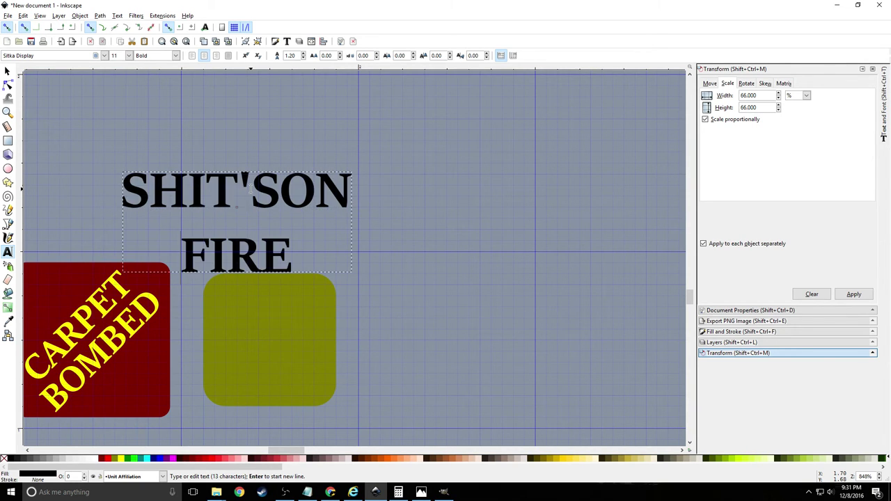
key(Up)
key(Left)
key(Return)
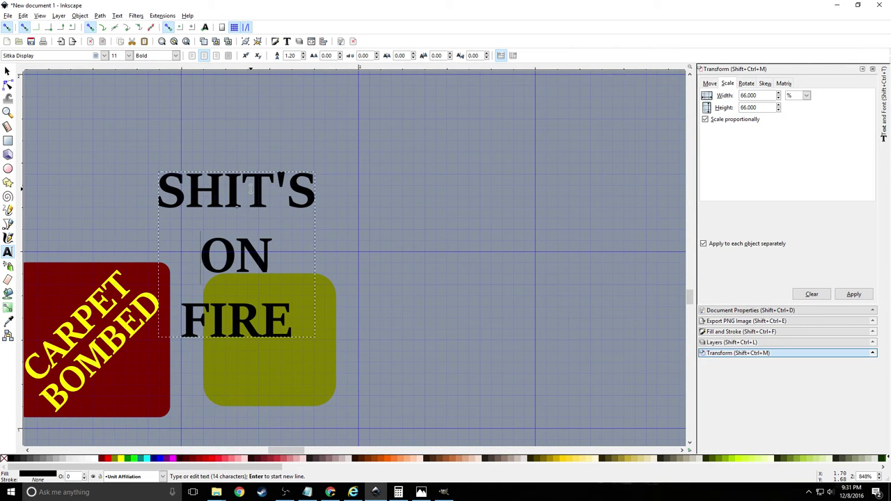
Reduce the line spacing of the whole three-line text to 0.84
key(ctrl+a)
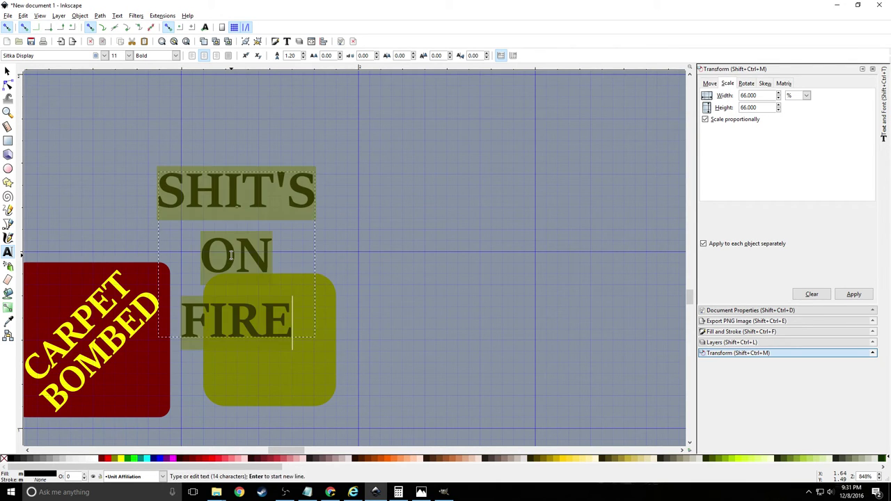
click(298, 55)
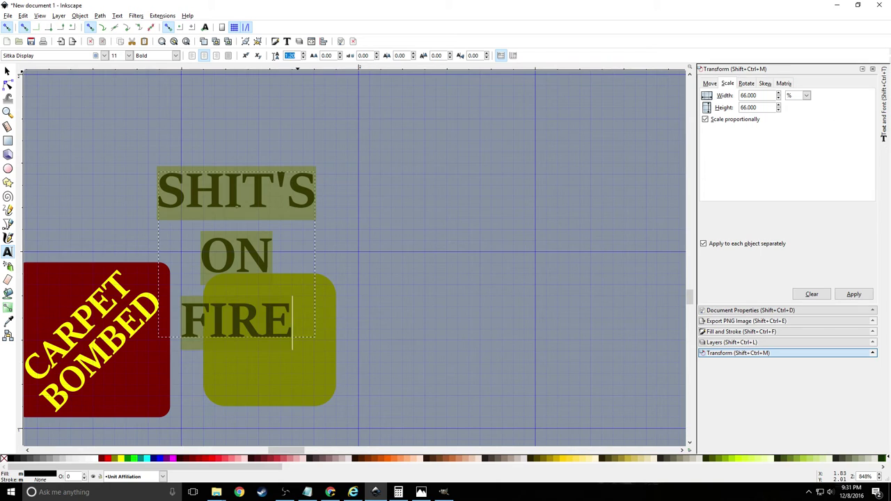
key(Tab)
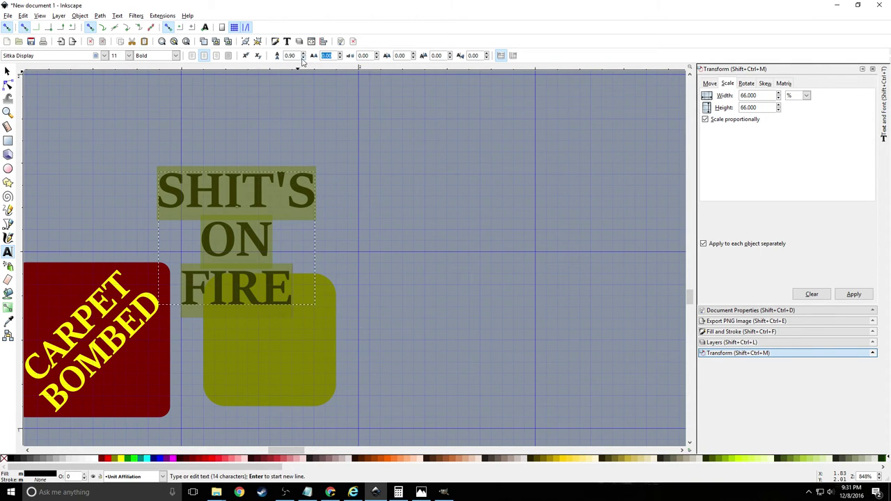
click(303, 59)
click(303, 59)
click(303, 58)
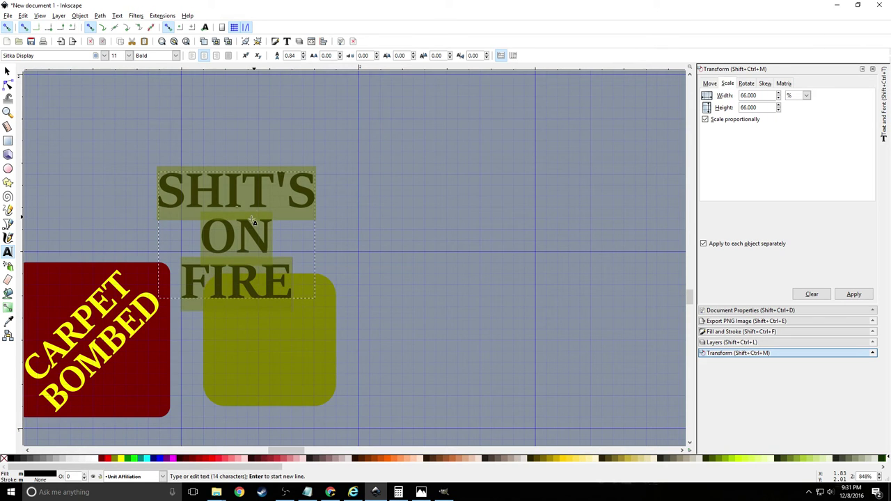
Set the font size of the word ON to 6
click(209, 233)
drag(209, 233, 279, 236)
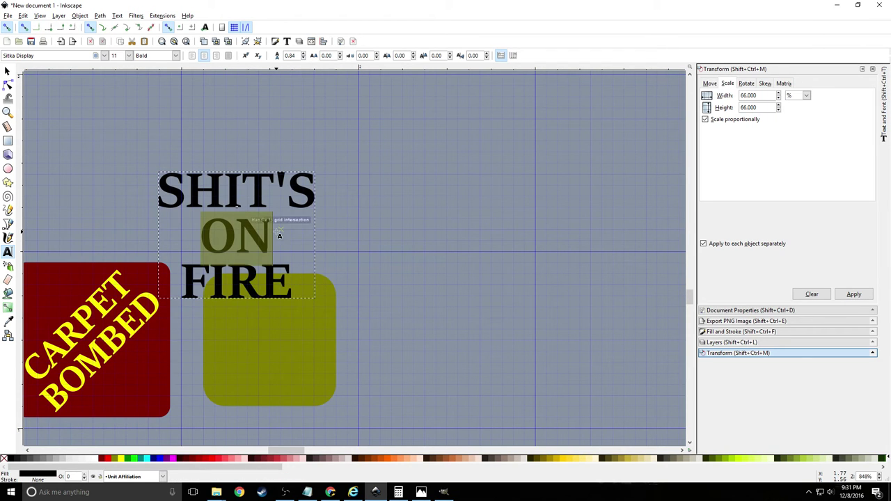
click(128, 56)
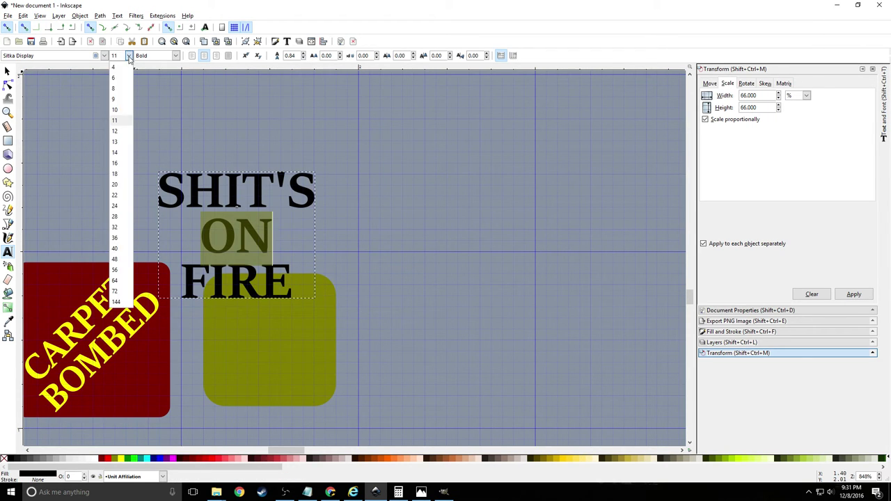
click(122, 85)
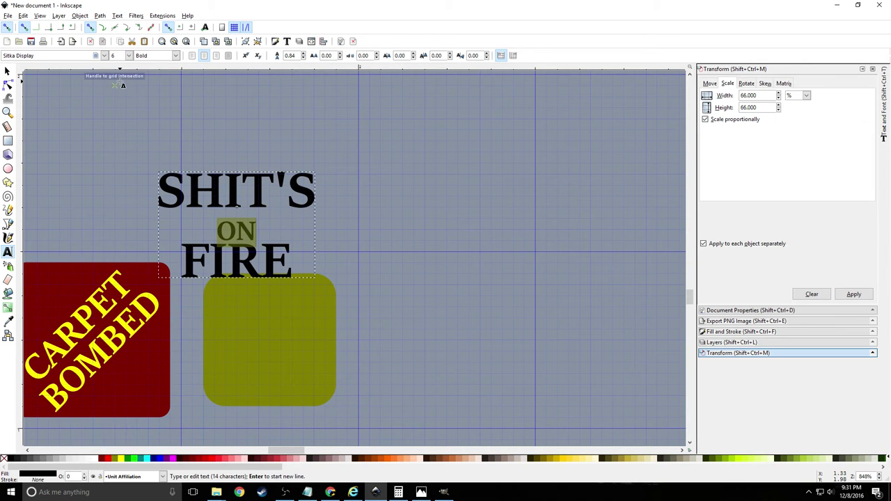
Tighten the line spacing of the three-line text to 0.69
click(302, 57)
click(303, 58)
click(302, 59)
click(302, 59)
click(303, 59)
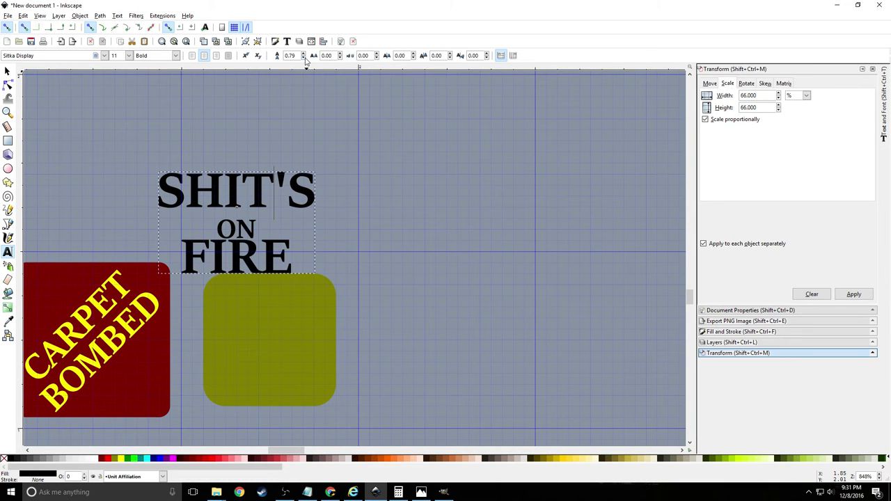
click(302, 58)
click(303, 57)
click(303, 58)
click(302, 58)
click(303, 58)
click(303, 57)
click(303, 58)
click(303, 58)
click(303, 58)
click(303, 58)
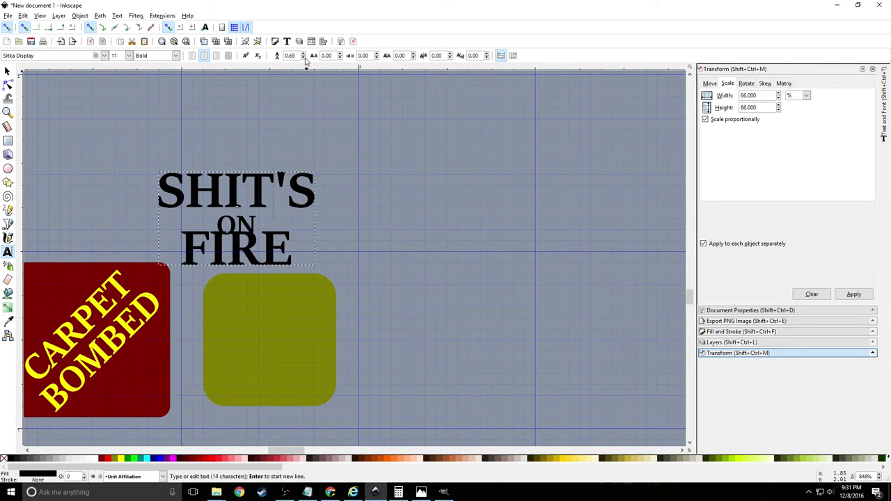
Set the font size of the whole three-line text to 9 and move it onto the rounded olive marker
click(279, 213)
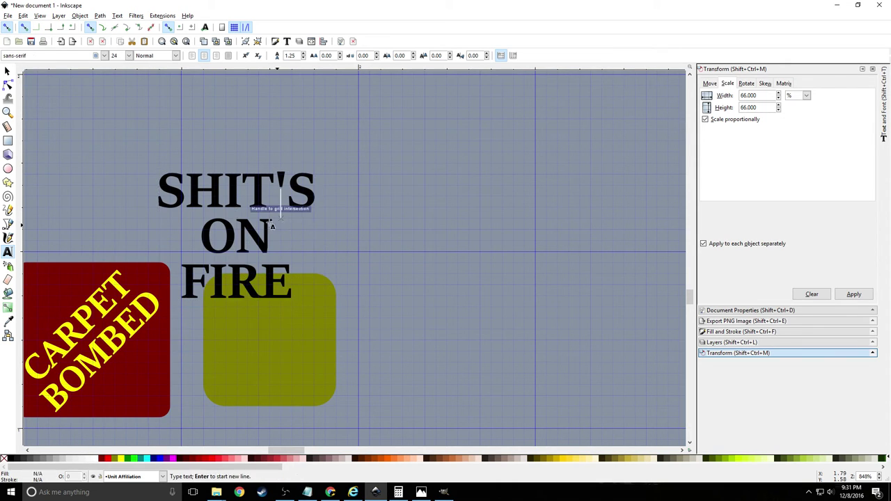
key(ctrl+a)
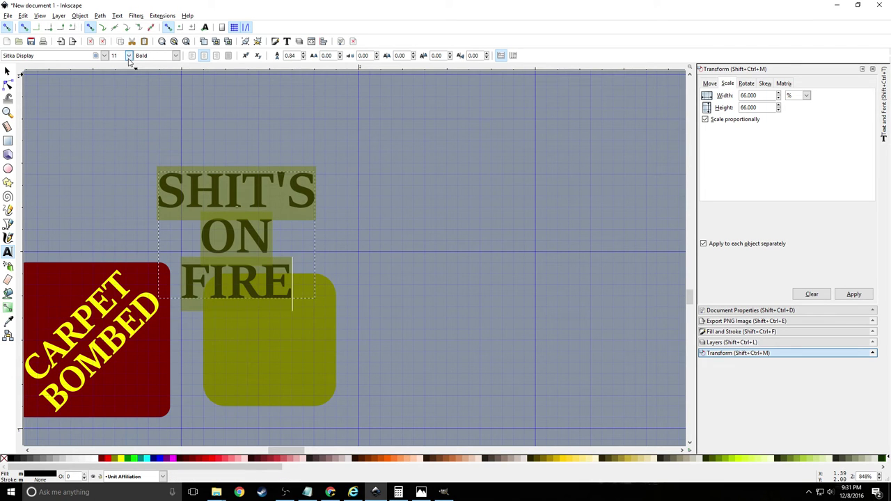
click(129, 55)
click(120, 105)
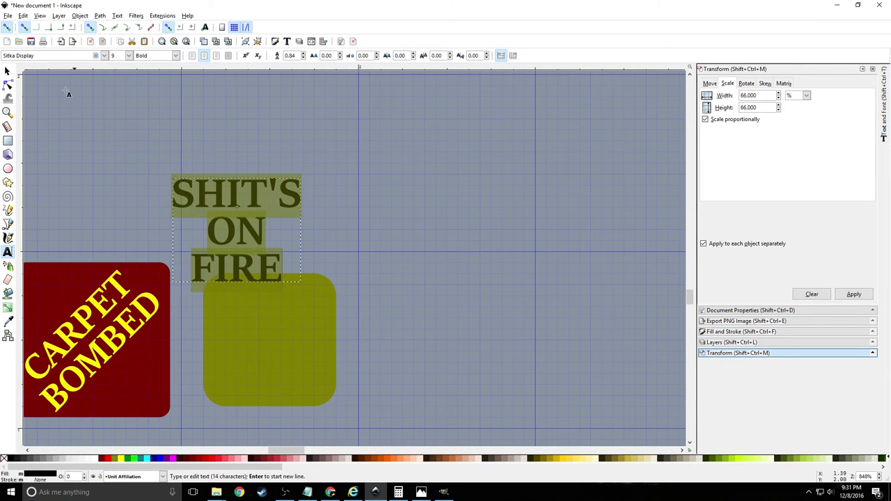
click(7, 71)
drag(231, 202, 269, 312)
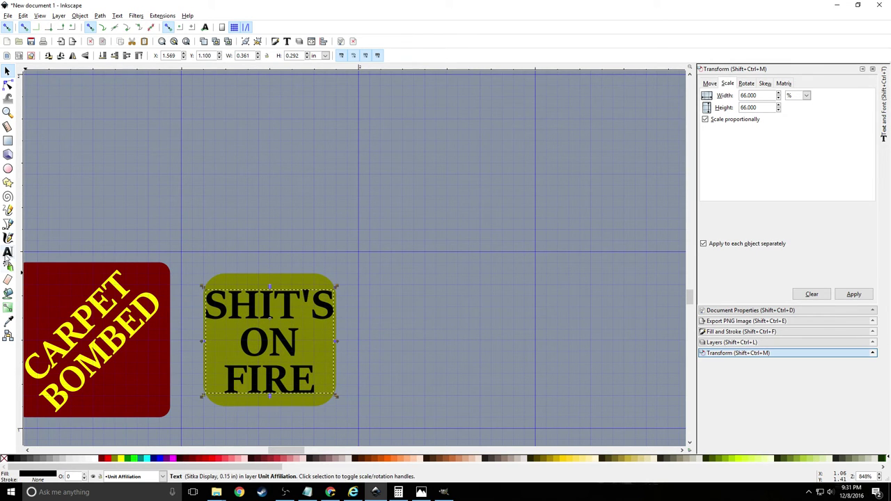
Reduce the font size of the SHIT'S ON FIRE text on the olive marker to 8
click(7, 252)
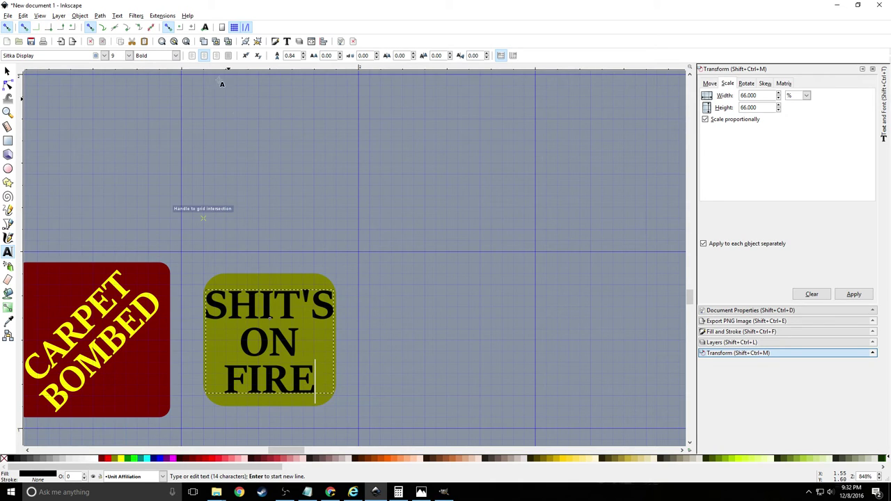
click(129, 55)
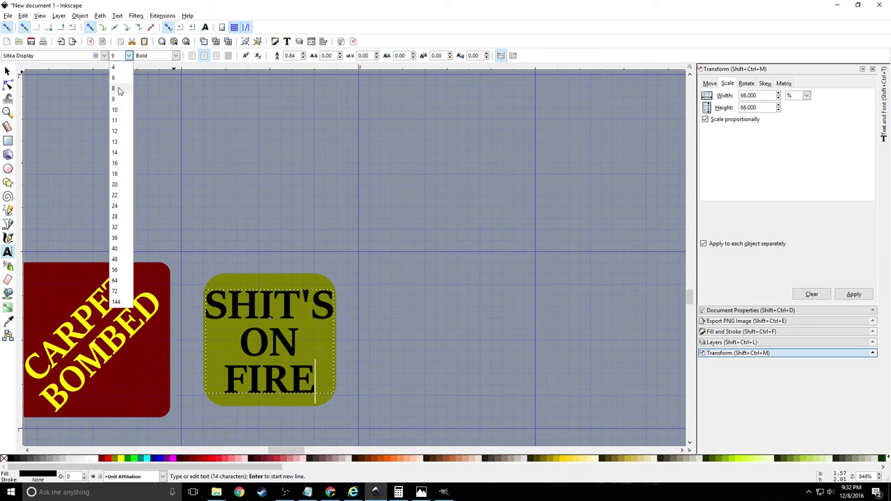
click(115, 88)
click(256, 209)
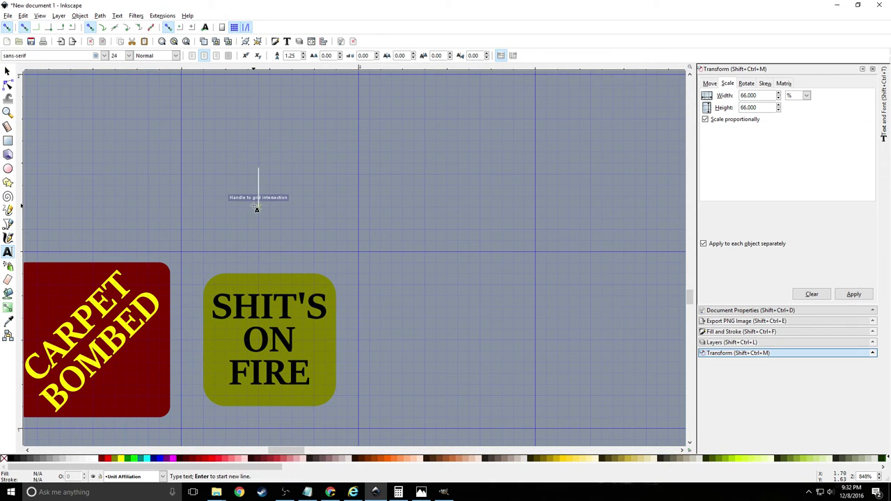
scroll(257, 209, down, 1)
click(39, 201)
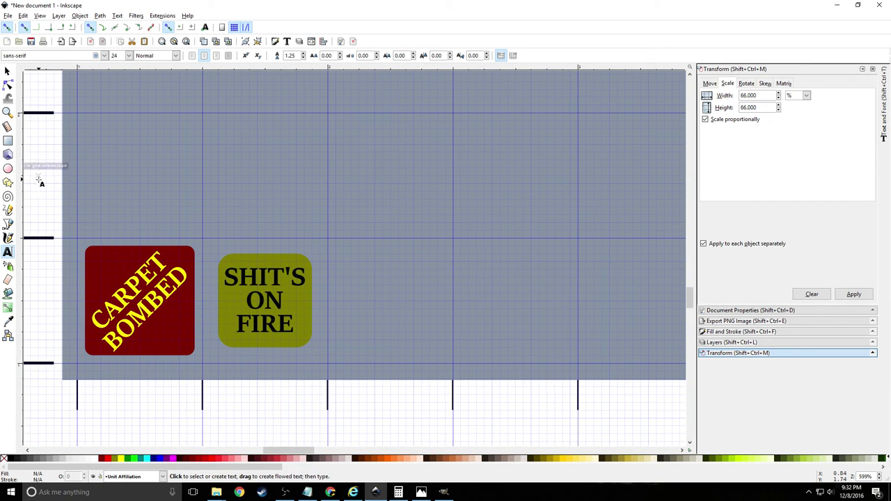
Unlock the Counter Backgrounds layer, move the green US Front background up to X 0.919, Y 4.910 in, and lock the layer again
scroll(42, 192, right, 1)
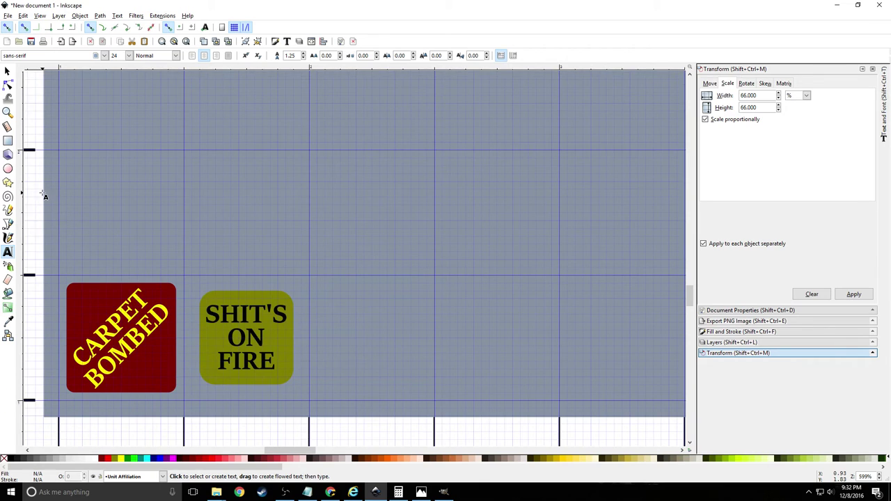
scroll(41, 193, down, 1)
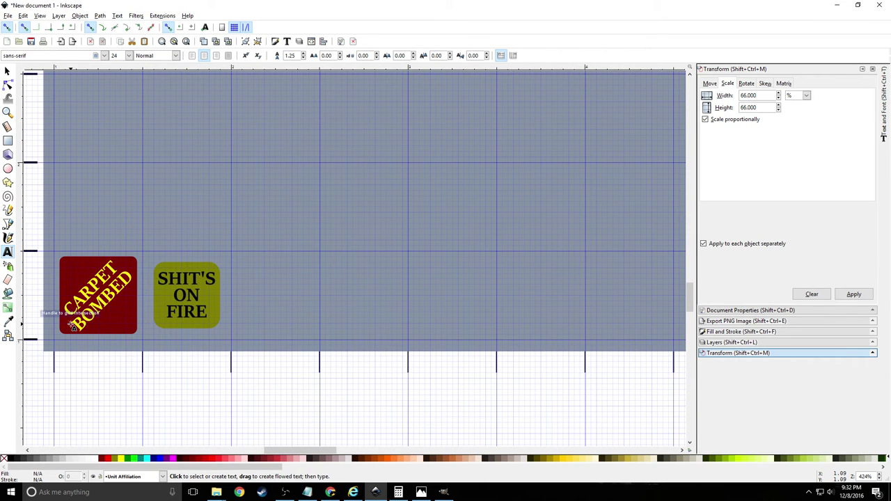
scroll(94, 300, up, 3)
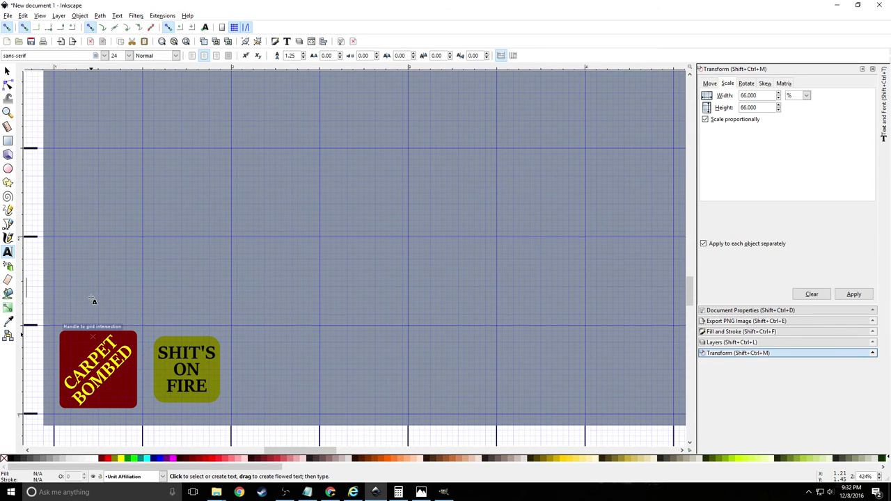
scroll(94, 301, down, 2)
scroll(94, 300, up, 5)
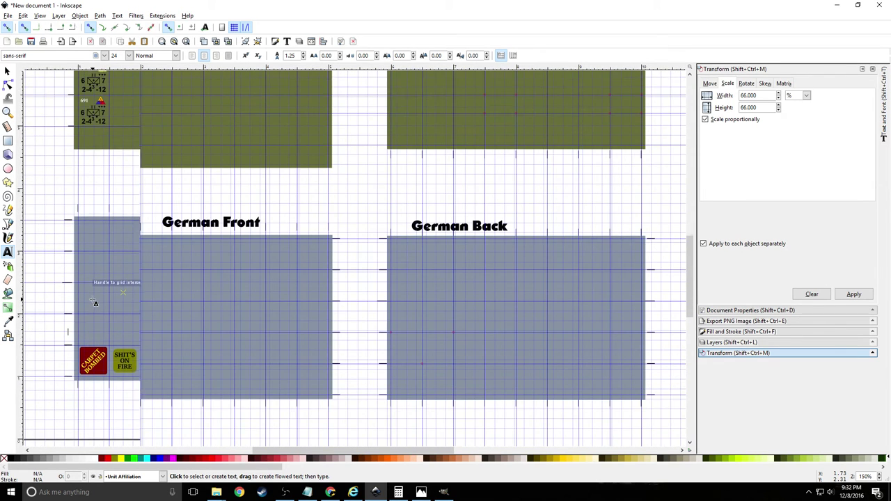
scroll(95, 302, up, 1)
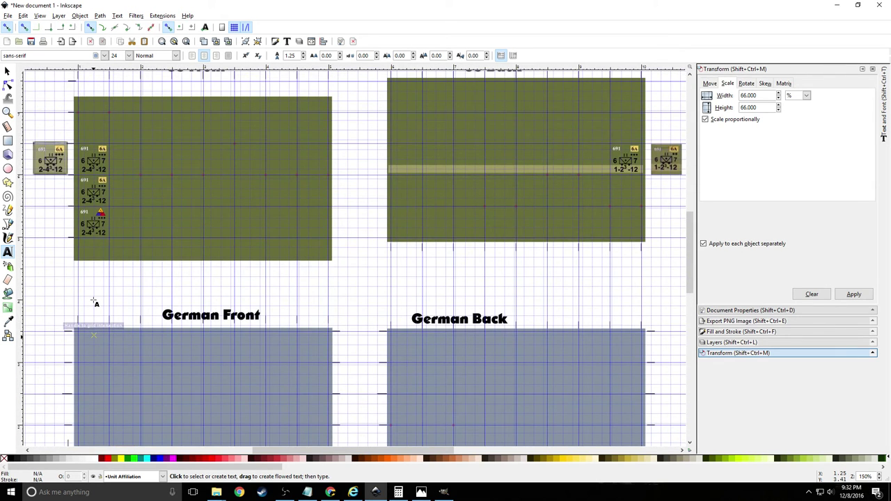
scroll(95, 303, up, 2)
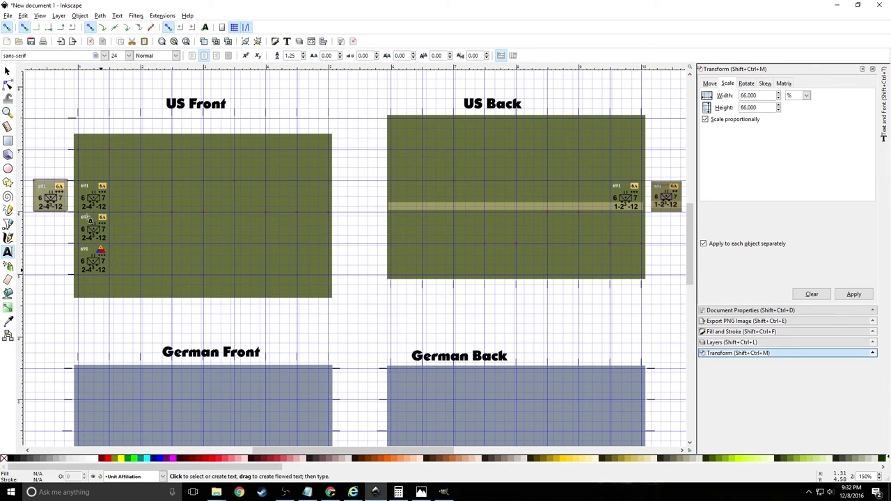
click(8, 72)
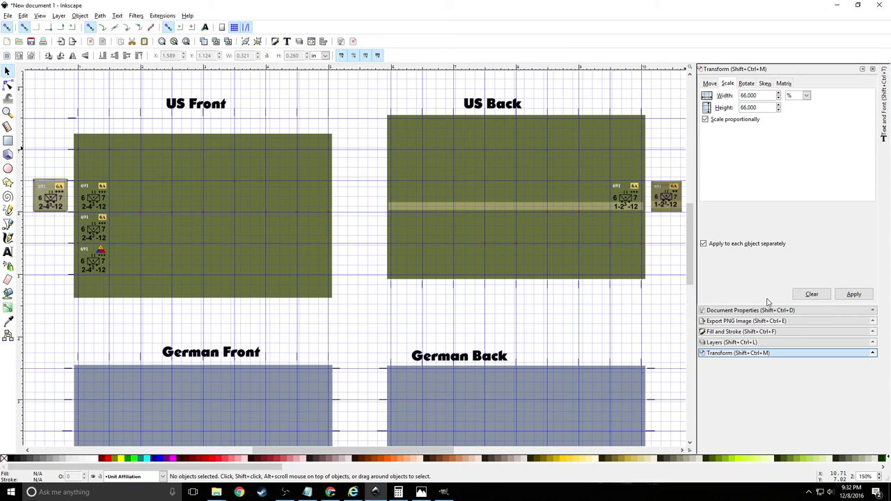
click(748, 354)
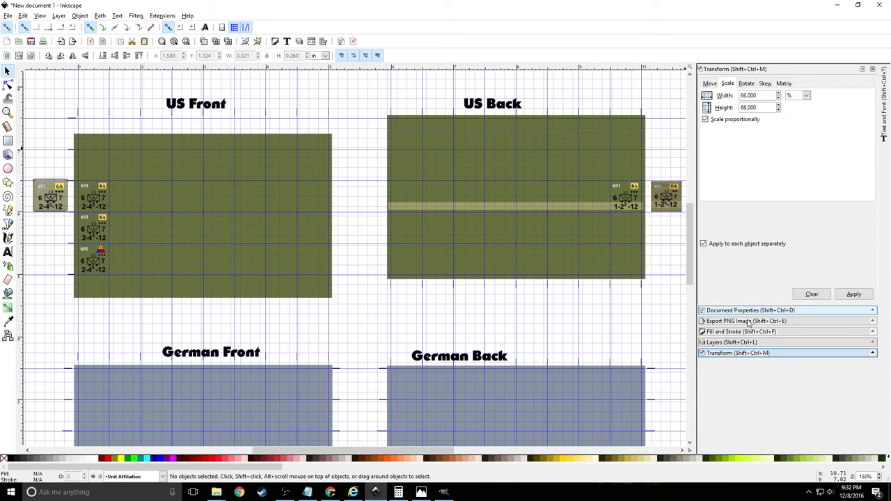
click(734, 342)
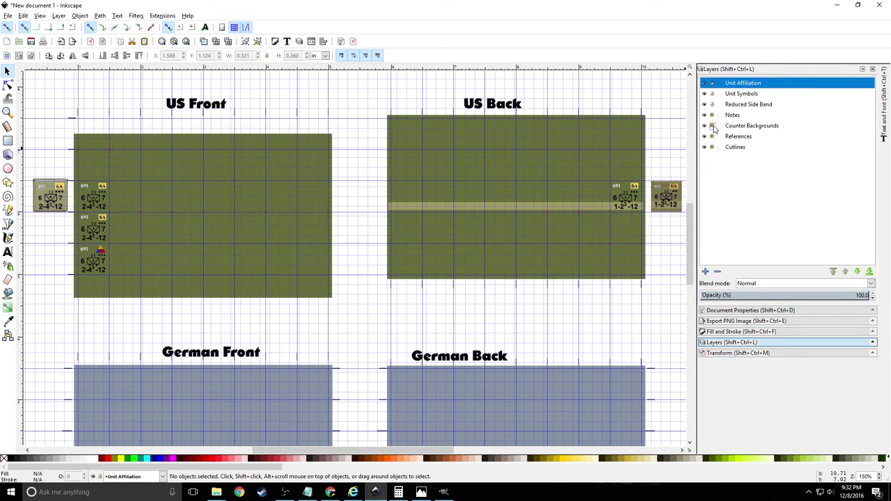
drag(197, 197, 188, 177)
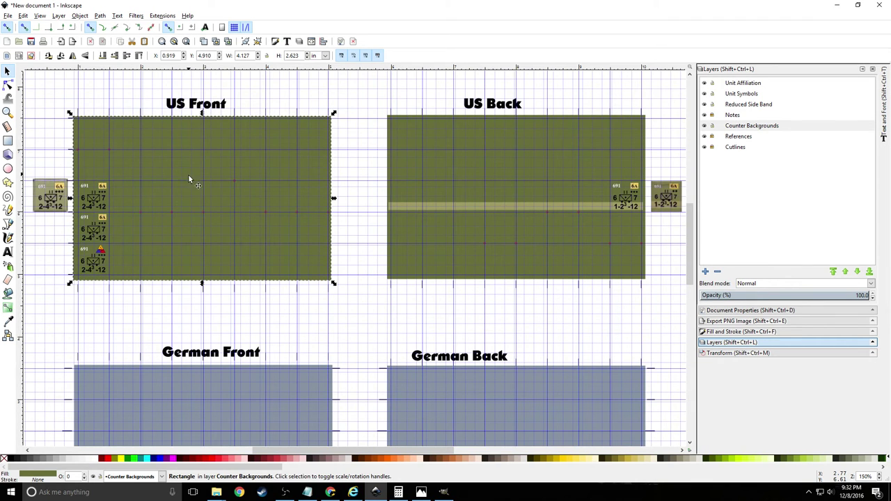
click(717, 130)
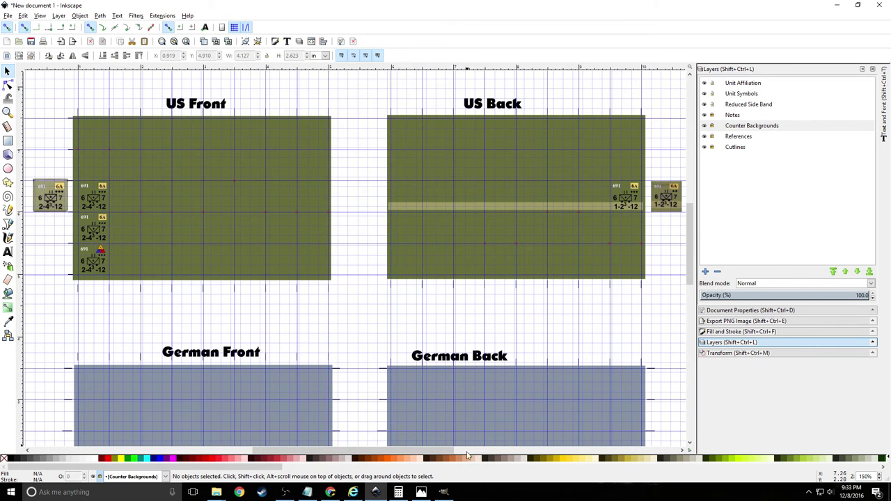
Switch to GIMP, view the cropped 691 counter image at 100% and 66.7% zoom, and return to Inkscape
click(444, 491)
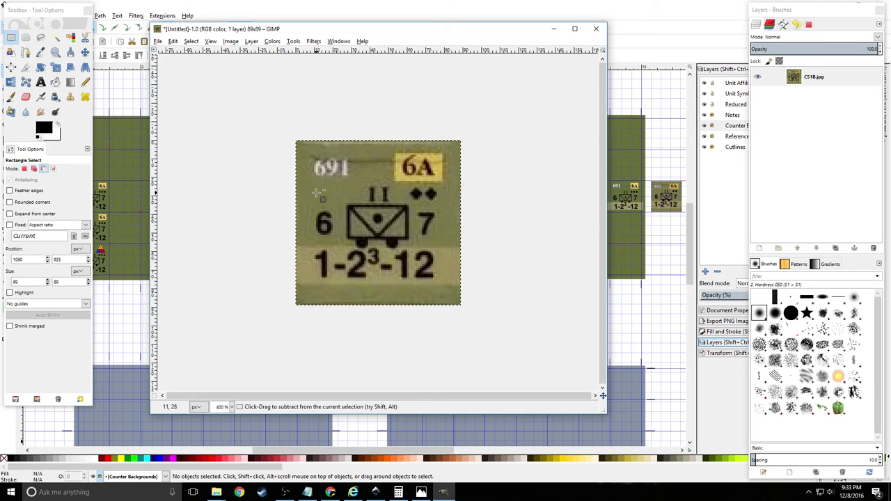
key(1)
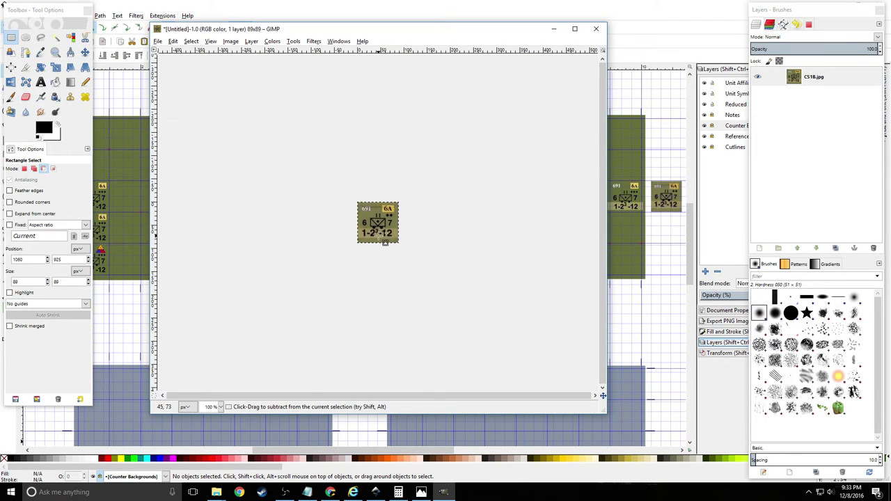
key(minus)
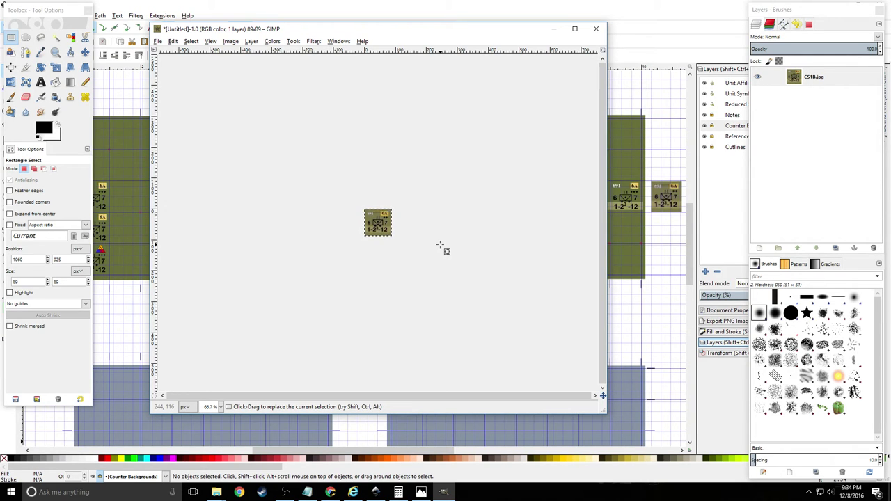
key(alt+Tab)
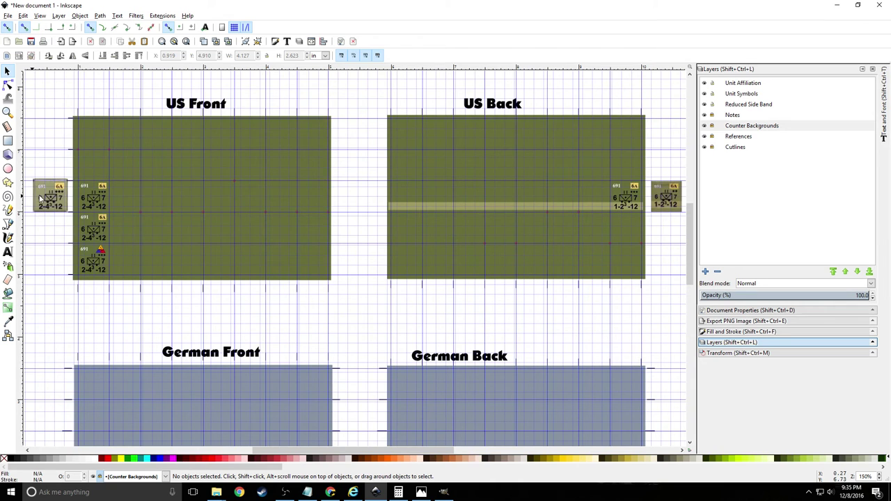
Unlock the References layer and delete the two scanned countersheets outside the page beside the US Front and German Front sheets
scroll(50, 254, down, 3)
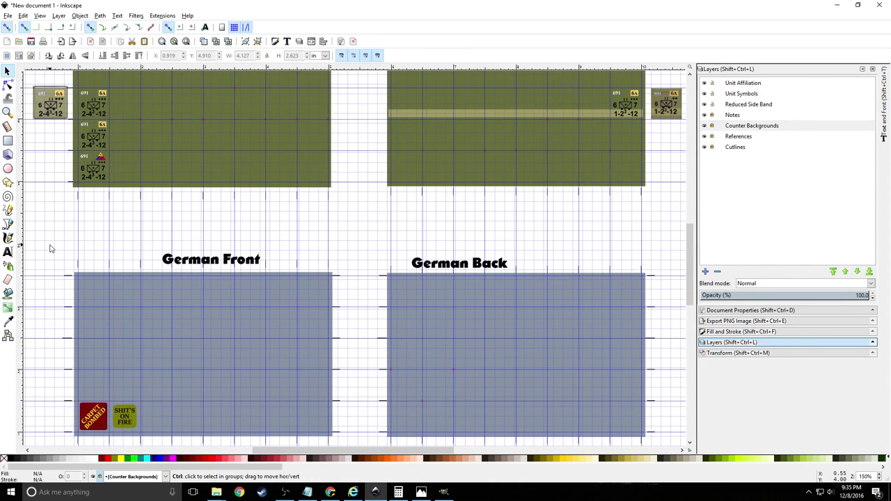
scroll(51, 246, down, 1)
scroll(52, 233, up, 1)
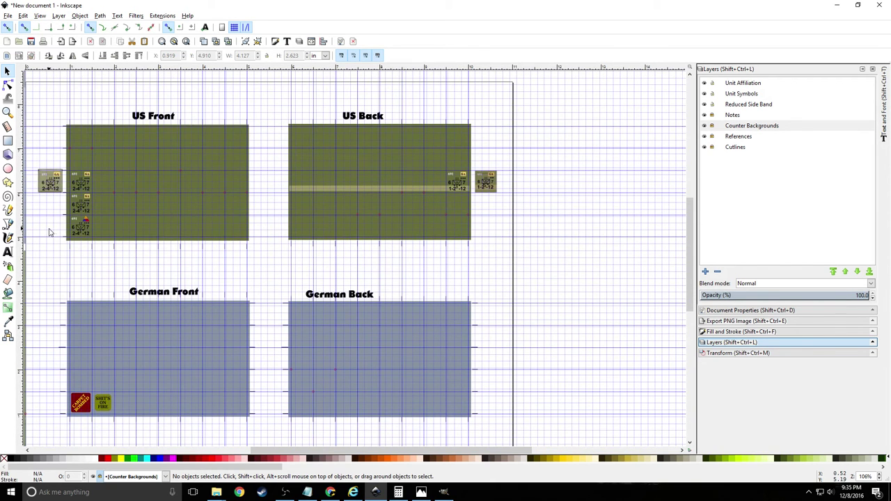
scroll(51, 233, up, 1)
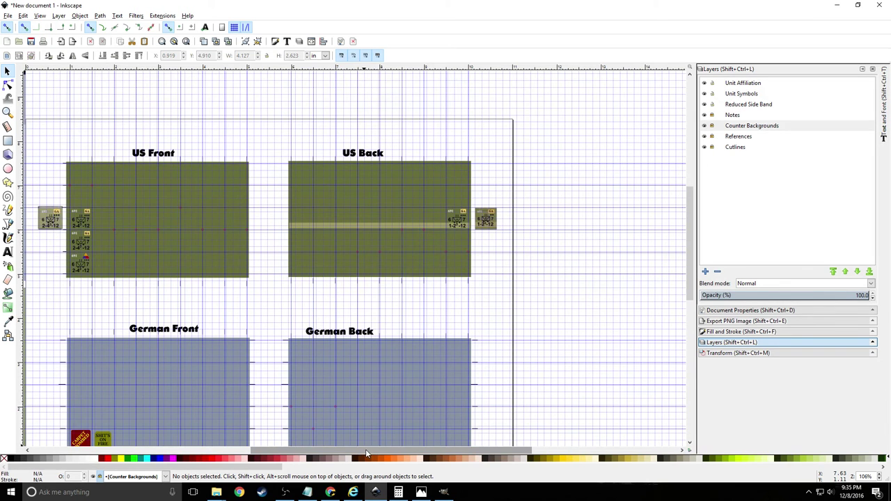
drag(365, 450, 324, 456)
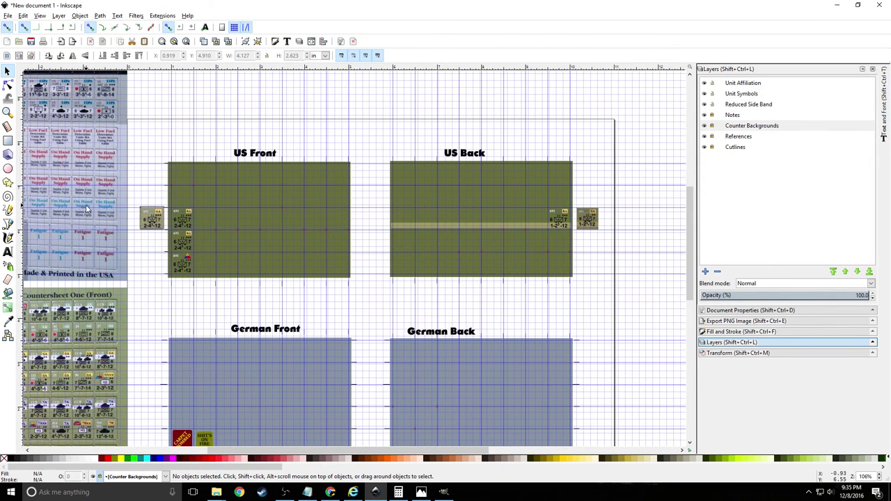
click(711, 137)
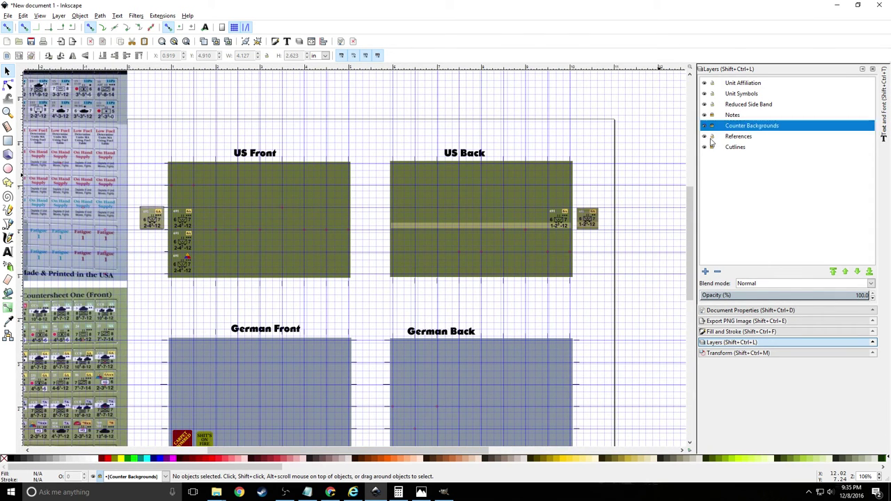
click(7, 168)
click(57, 148)
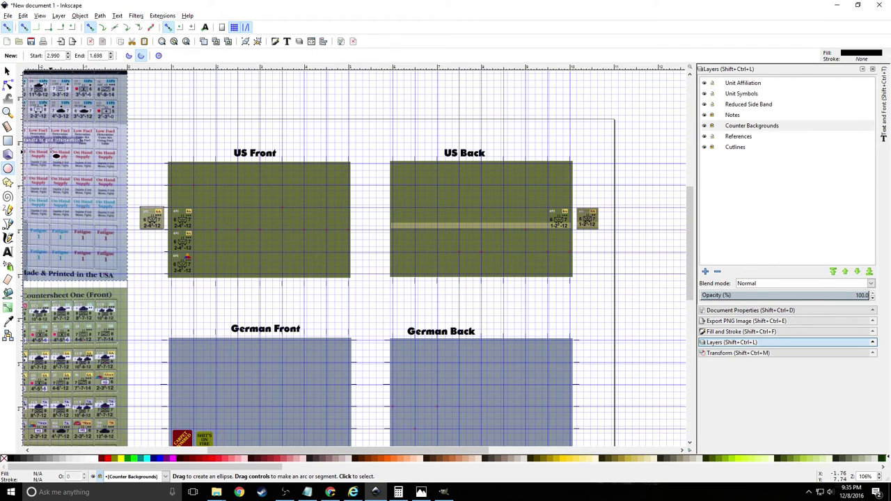
key(Delete)
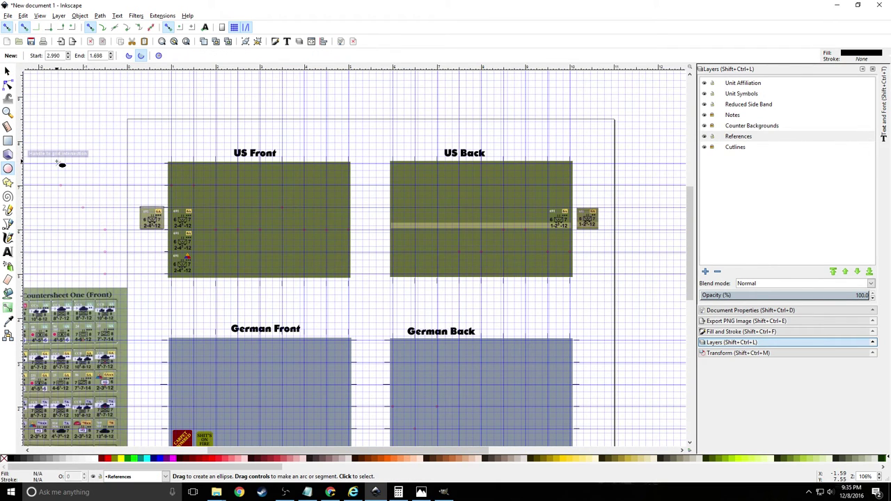
click(96, 348)
key(Delete)
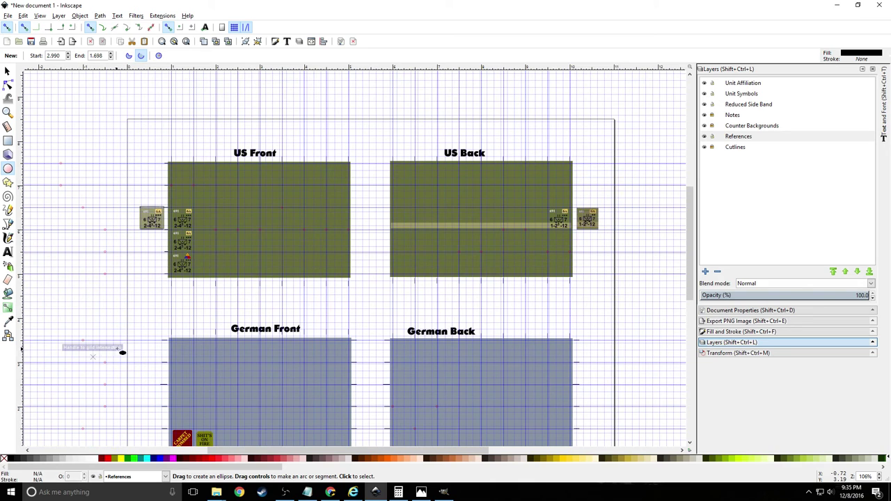
Delete the two reference counter images beside the US Front and US Back sheets
click(161, 224)
key(Delete)
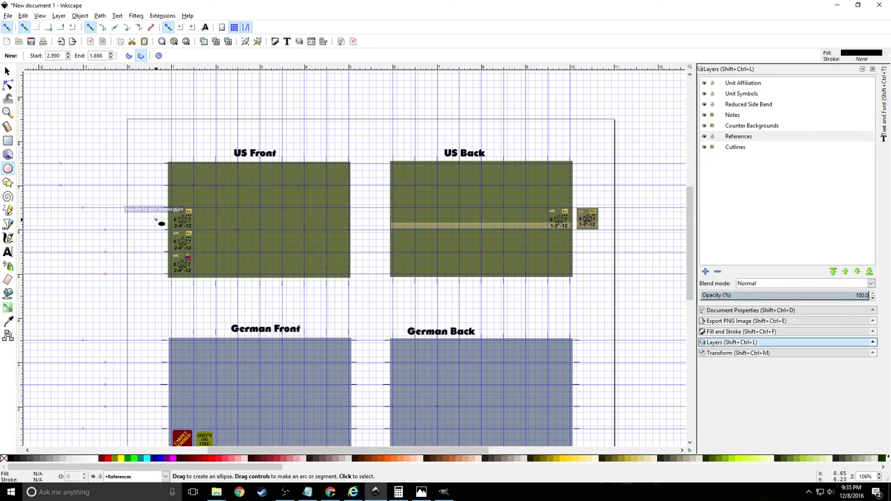
click(592, 222)
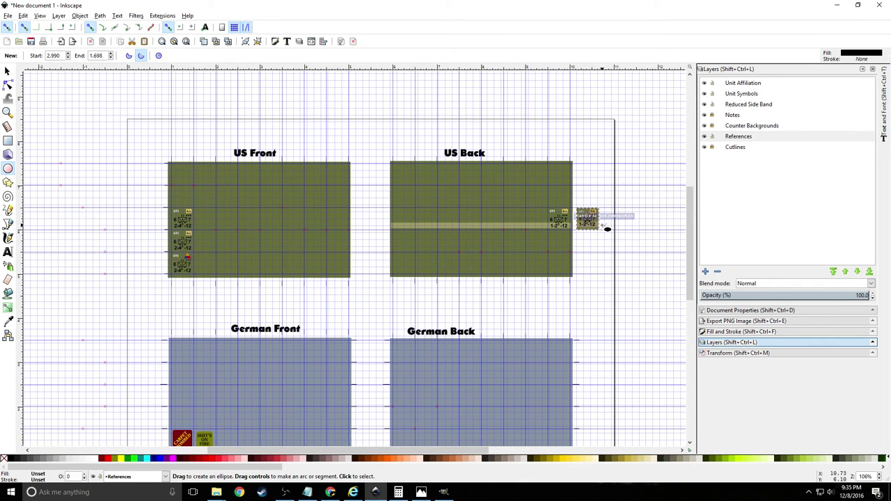
key(Delete)
scroll(445, 295, down, 2)
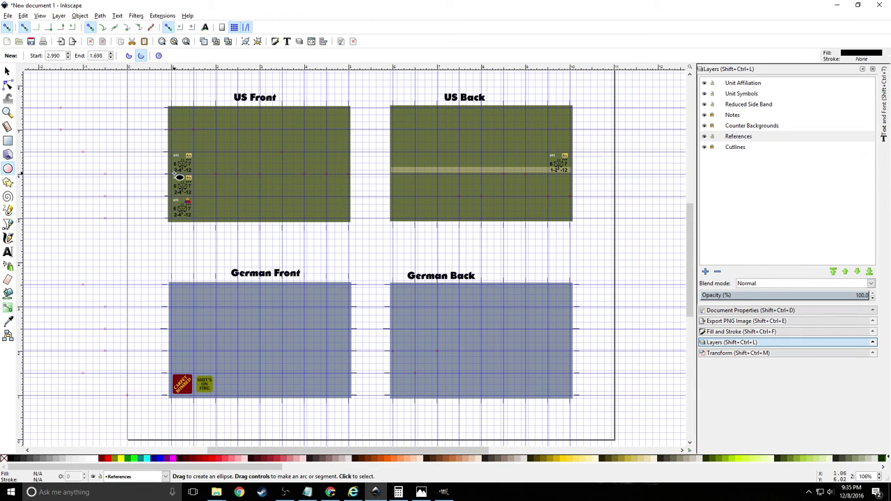
scroll(180, 177, down, 1)
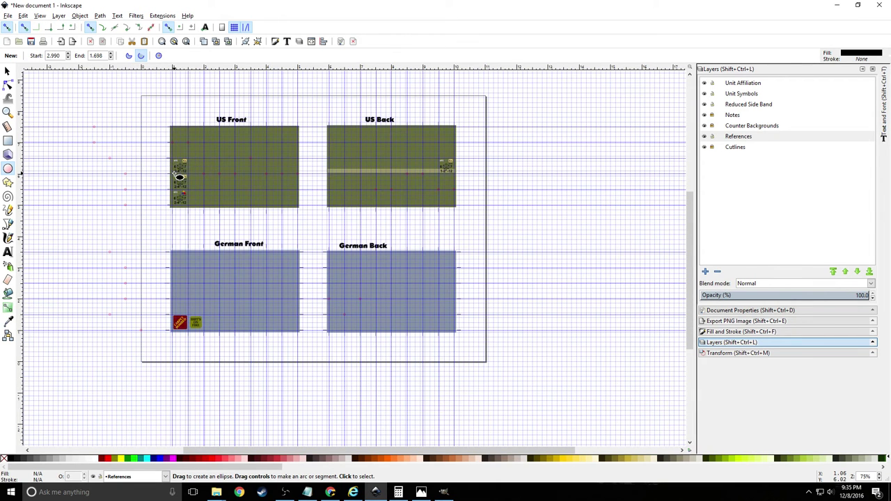
Switch to Chrome and look through the dafont.com list of Basic > Sans serif fonts
scroll(180, 176, up, 2)
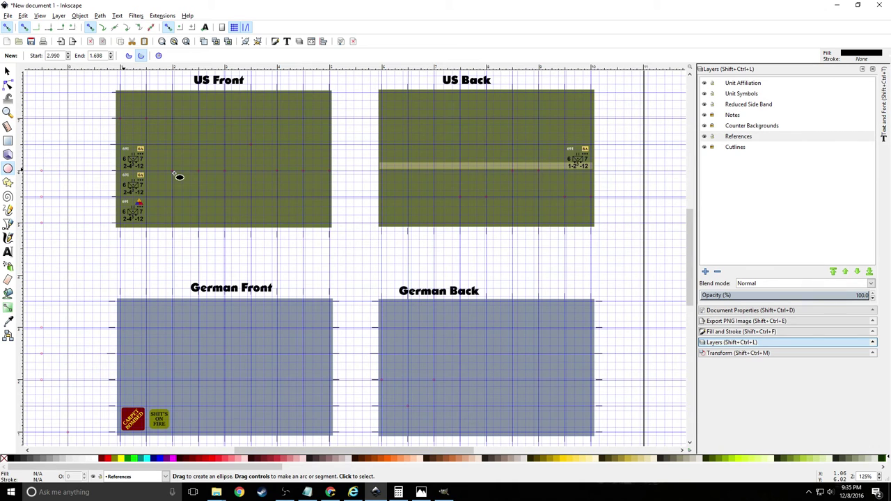
key(ctrl)
click(330, 493)
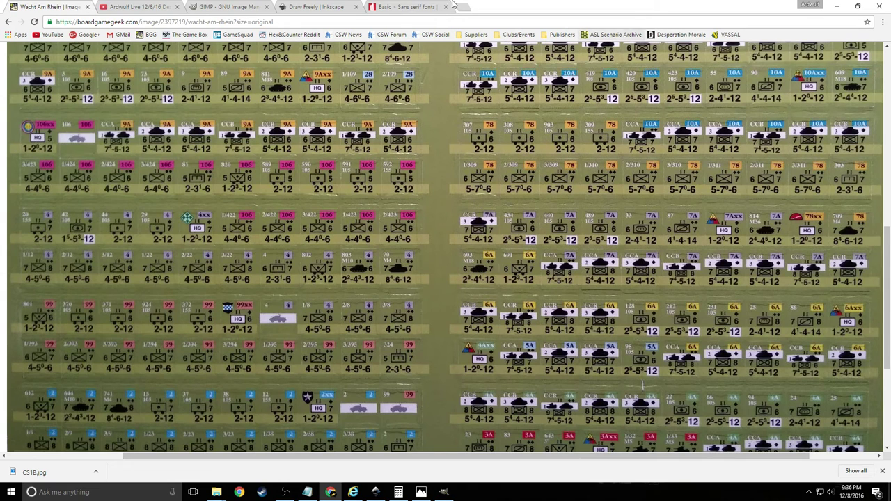
click(418, 7)
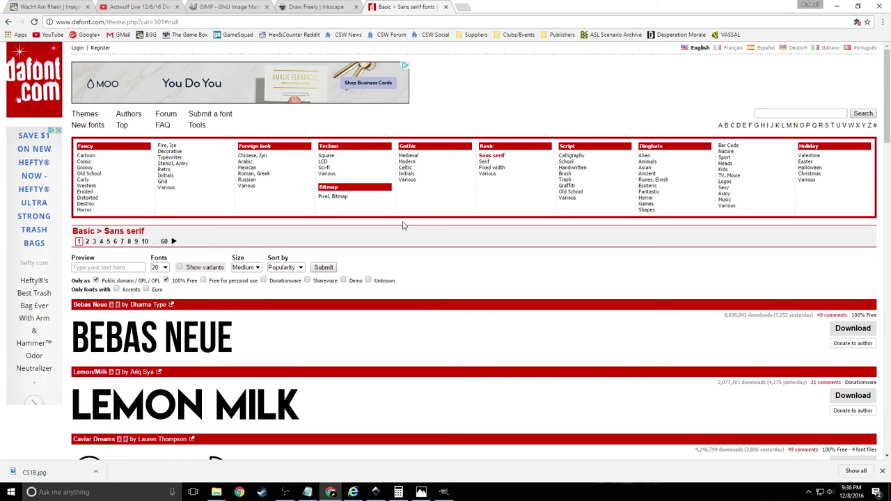
scroll(408, 276, down, 10)
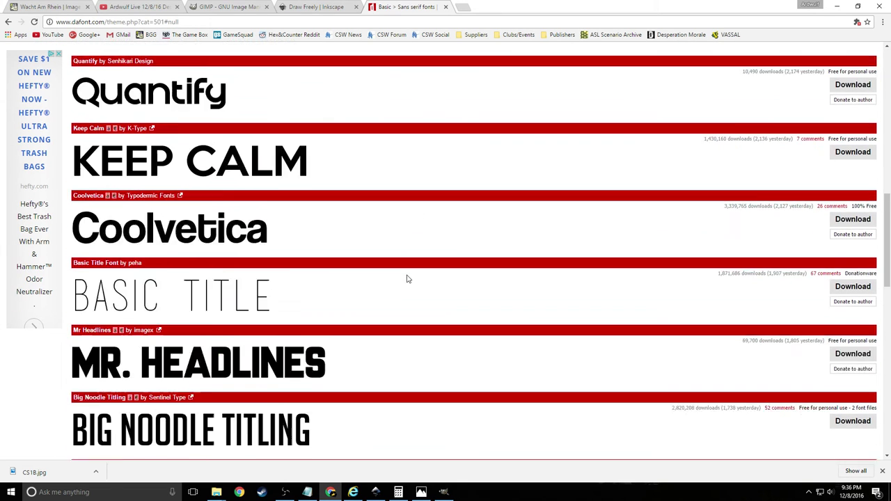
scroll(408, 278, down, 1)
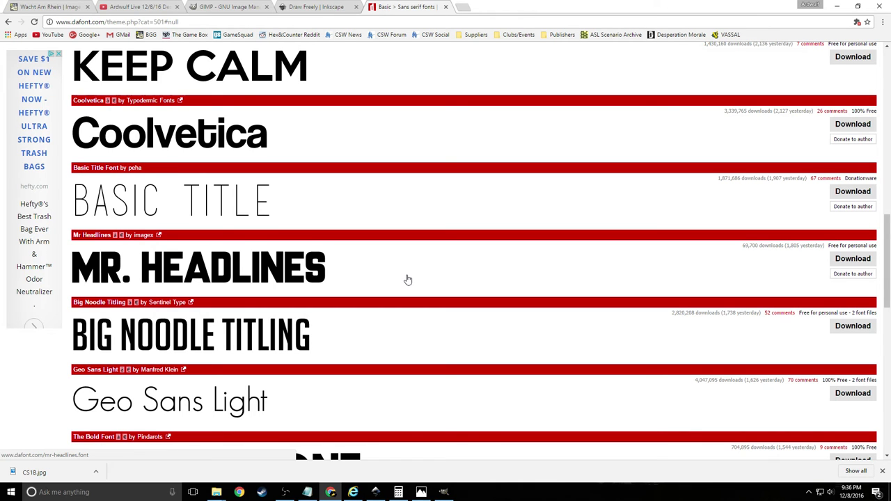
scroll(408, 279, up, 3)
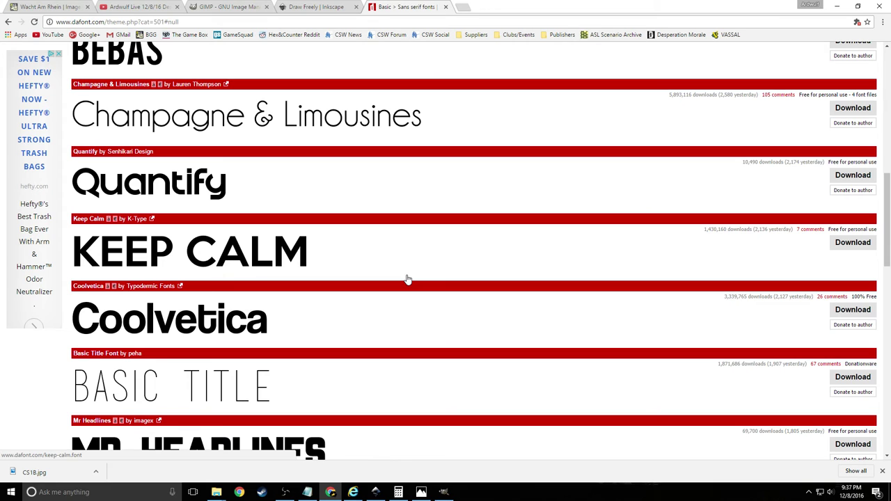
scroll(453, 139, down, 3)
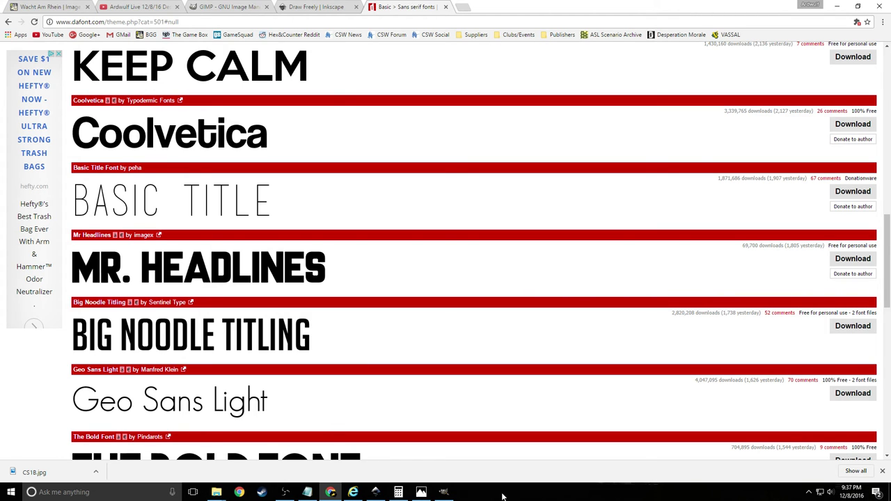
Return to Inkscape and open the recent document Counter Sheet REV 3.svg
click(375, 492)
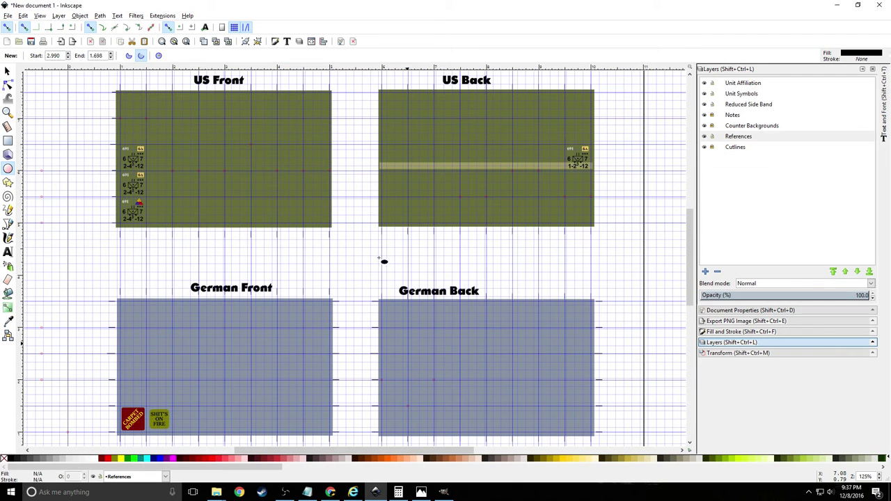
click(7, 15)
mouse_move(27, 57)
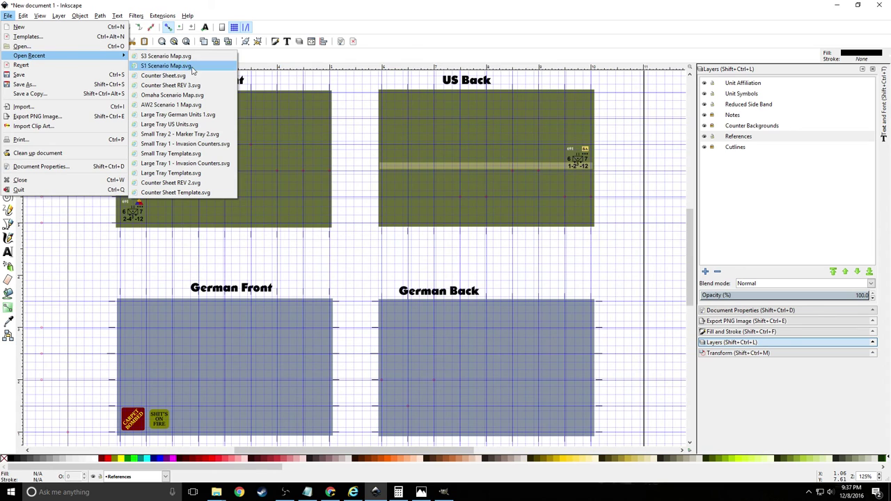
click(174, 85)
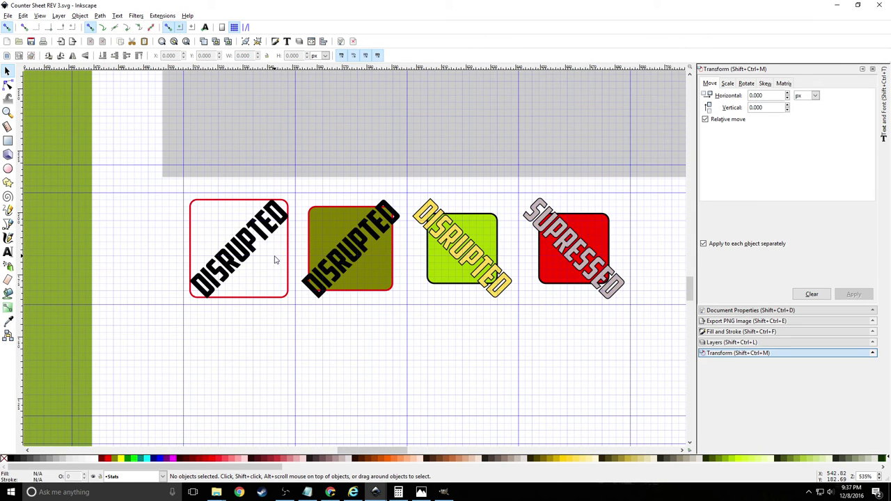
Select the MOVED FIRED overlay on the Omaha artillery counter and raise the Overlays layer's opacity to 100%
scroll(263, 254, down, 7)
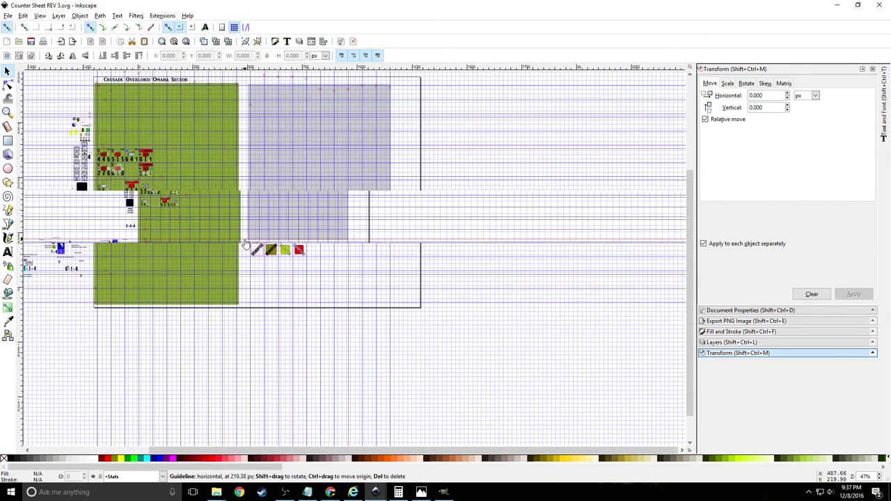
scroll(167, 199, up, 6)
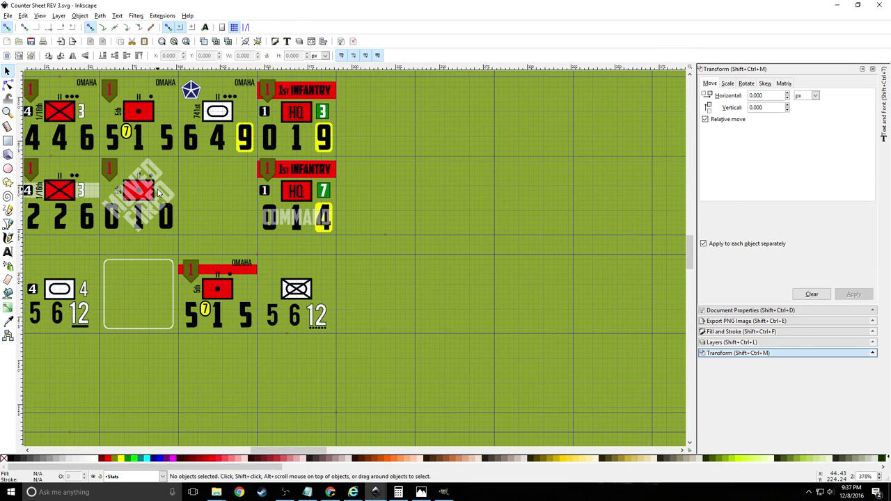
drag(308, 450, 287, 452)
scroll(284, 323, up, 4)
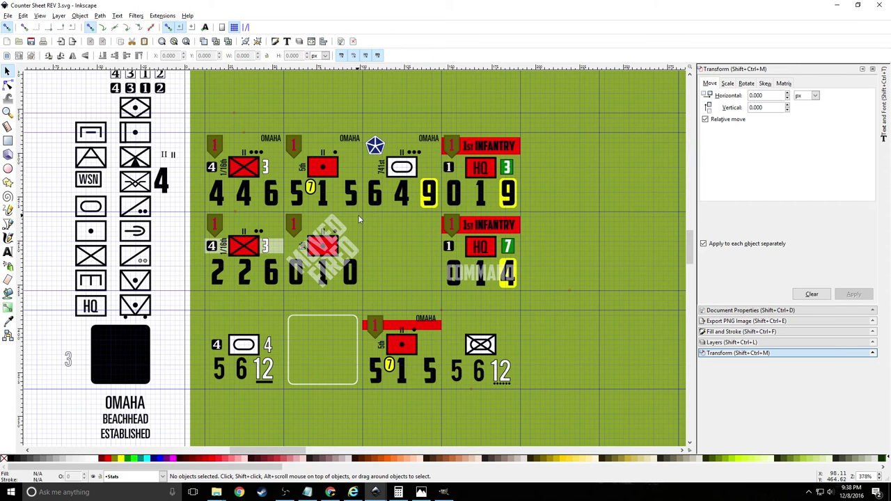
click(350, 240)
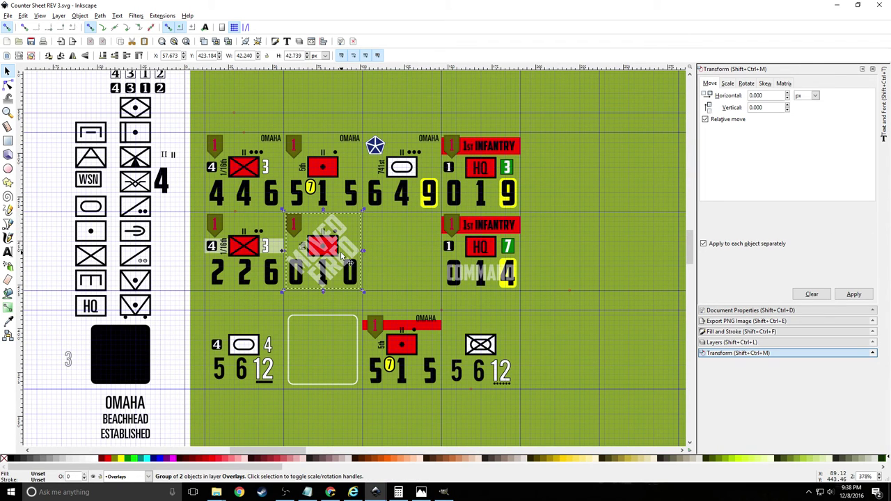
scroll(347, 257, up, 1)
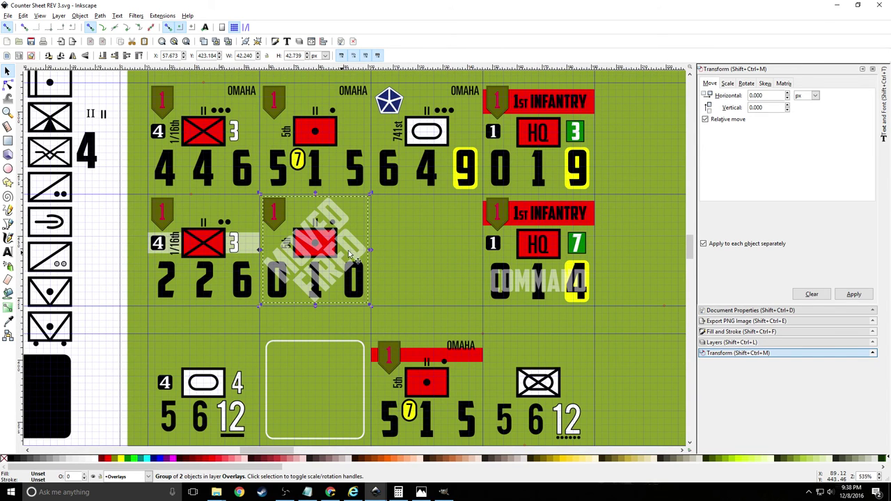
click(731, 343)
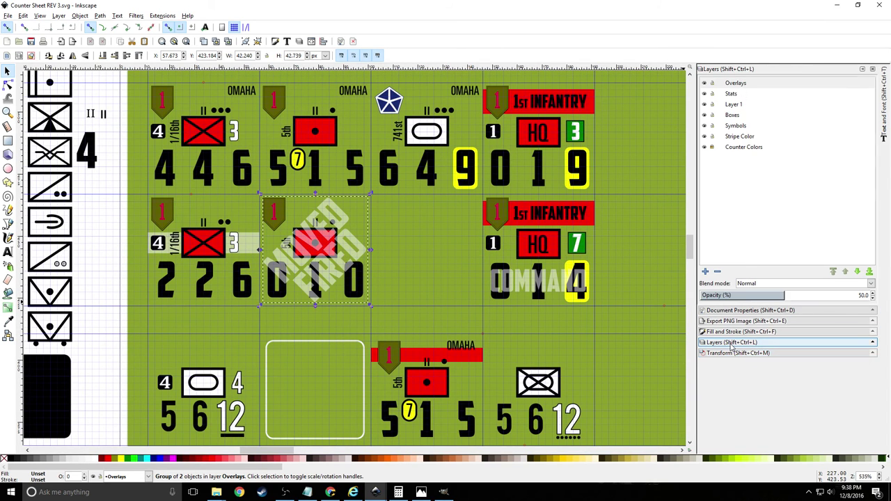
click(804, 295)
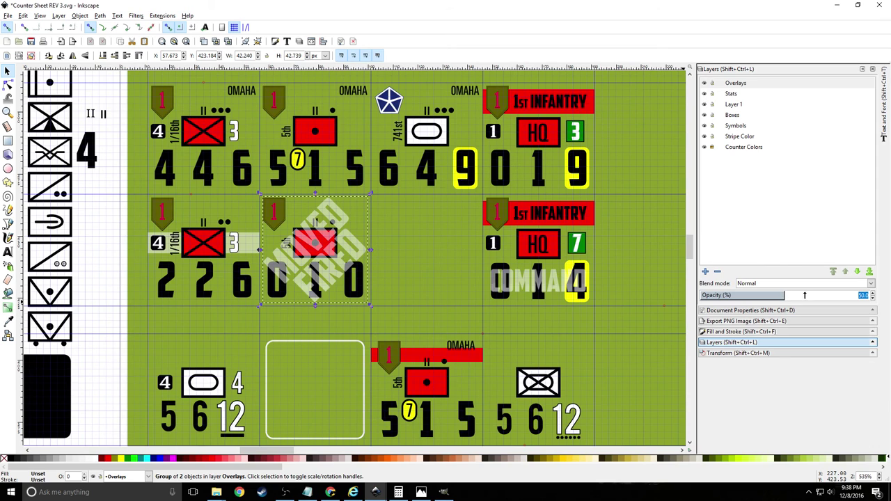
drag(805, 296, 875, 297)
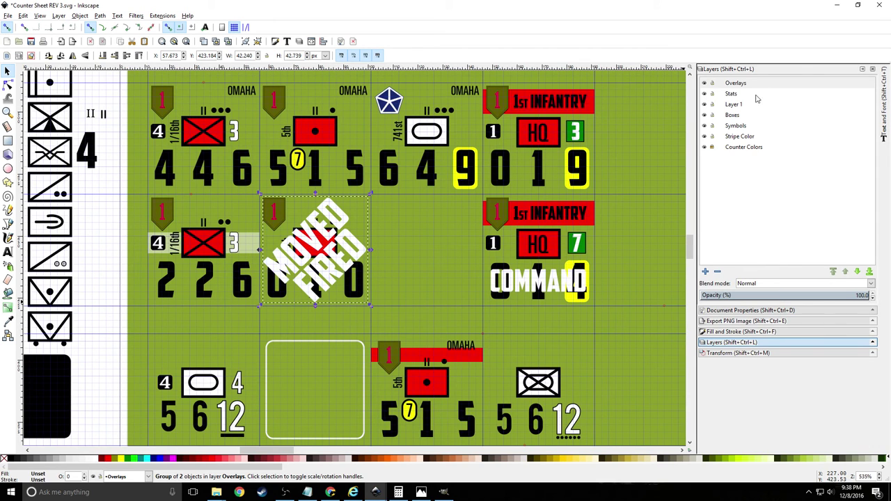
Try the Overlays layer at 30% opacity and settle on 37.4%
click(734, 85)
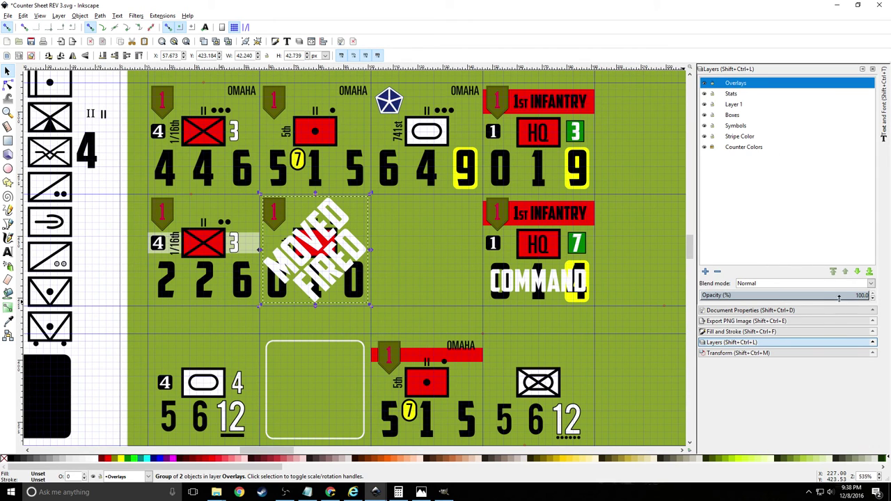
click(798, 296)
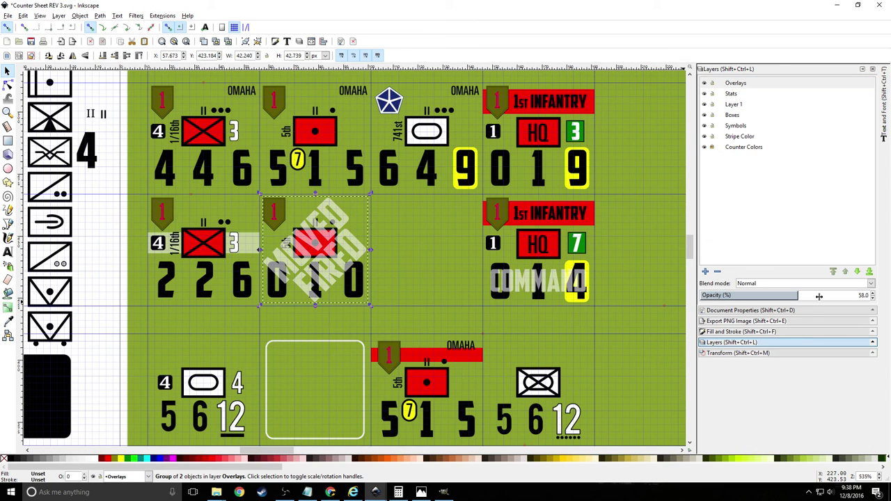
key(BackSpace)
key(BackSpace)
key(BackSpace)
key(BackSpace)
text(30)
click(470, 261)
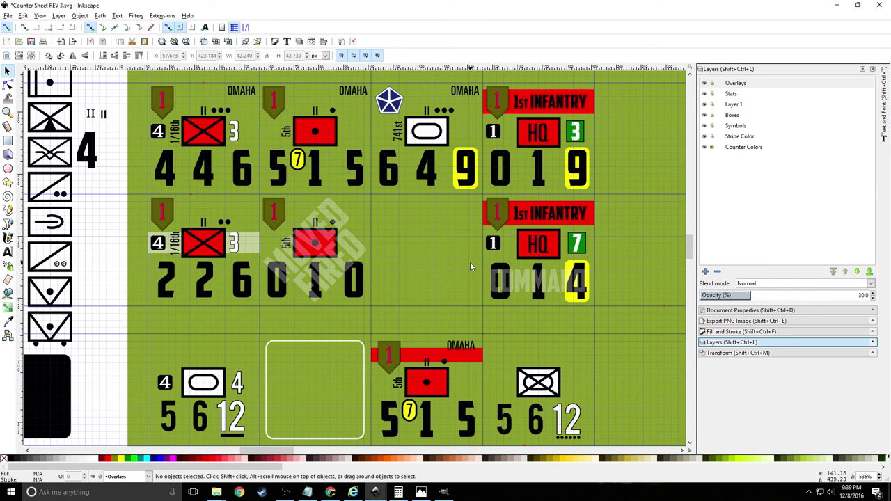
click(857, 295)
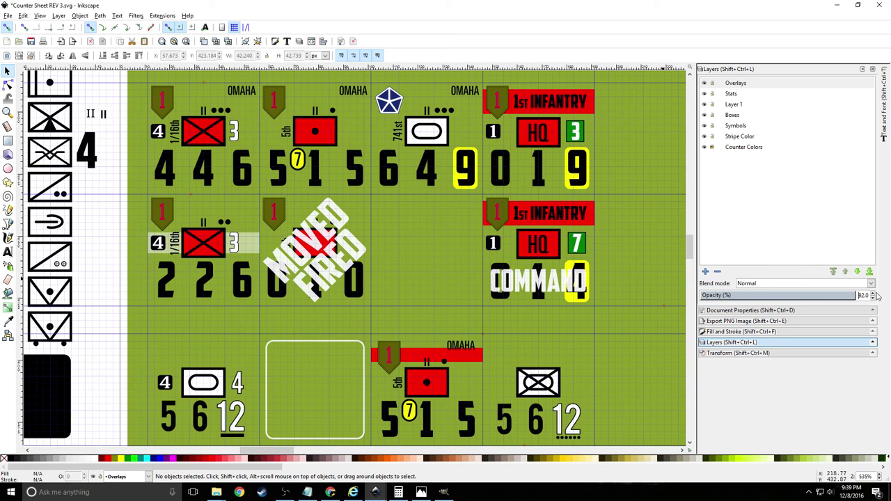
drag(863, 295, 764, 301)
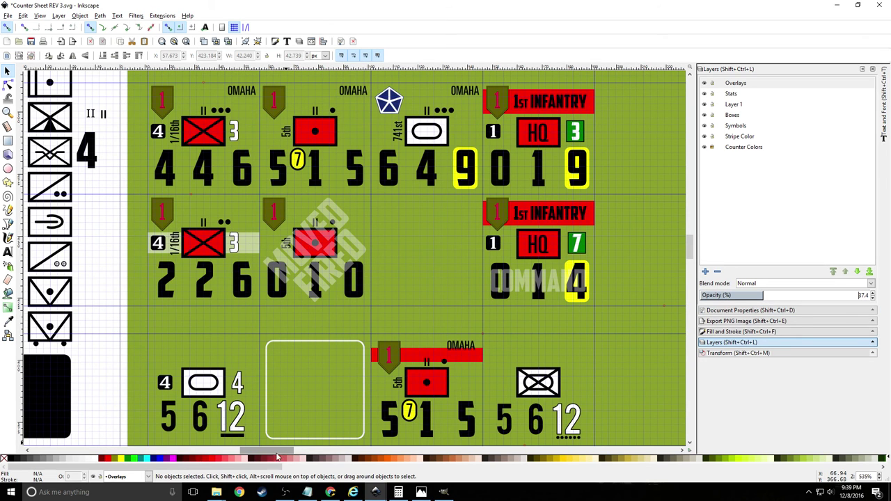
Select the columns of unit symbols beside the green sheet and compare them with the Omaha counters
drag(277, 452, 255, 452)
scroll(243, 200, up, 3)
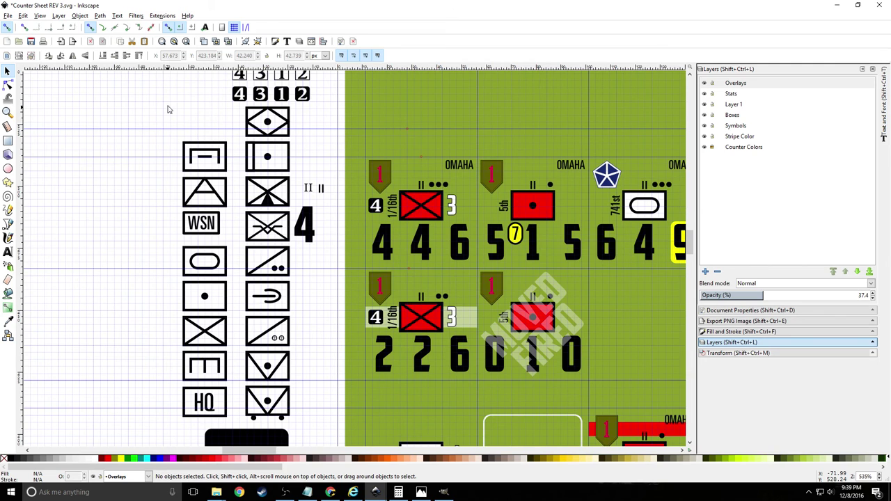
drag(171, 103, 325, 433)
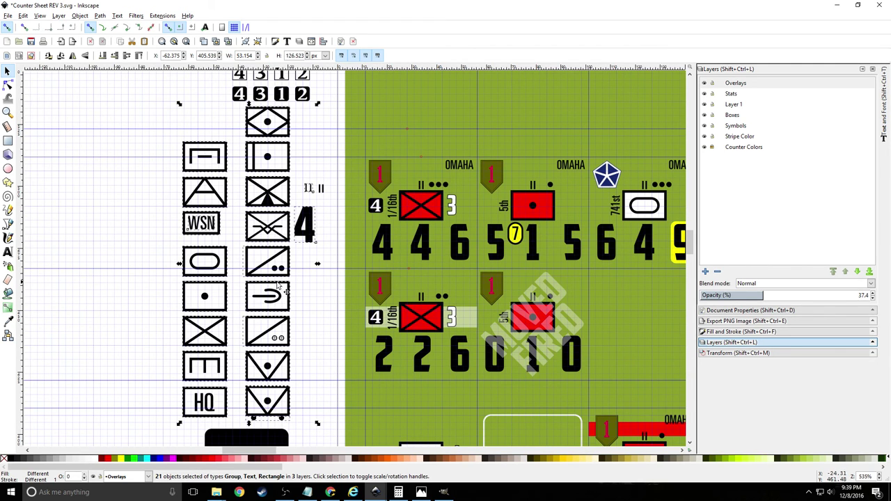
scroll(280, 284, down, 4)
scroll(264, 277, up, 5)
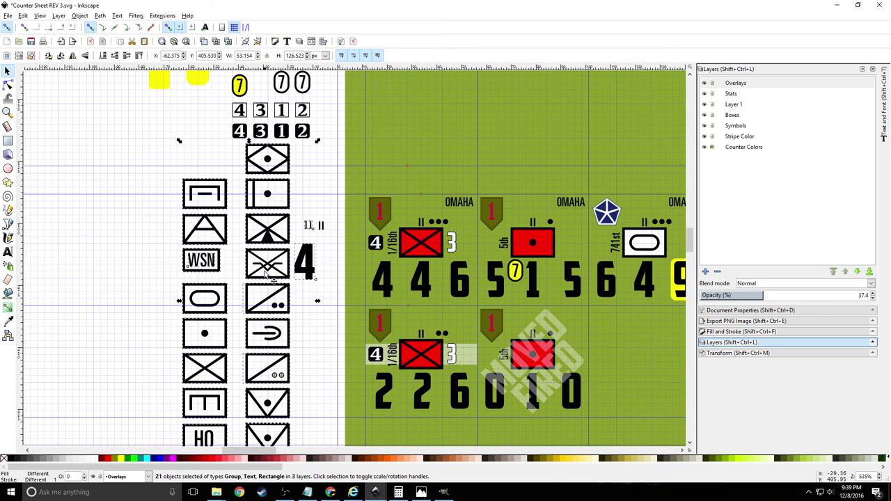
scroll(265, 341, down, 2)
scroll(300, 179, up, 3)
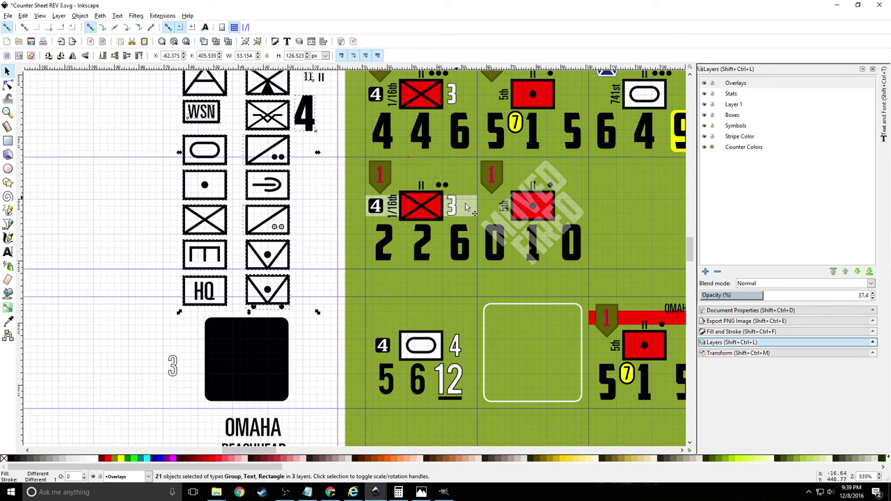
scroll(263, 177, up, 5)
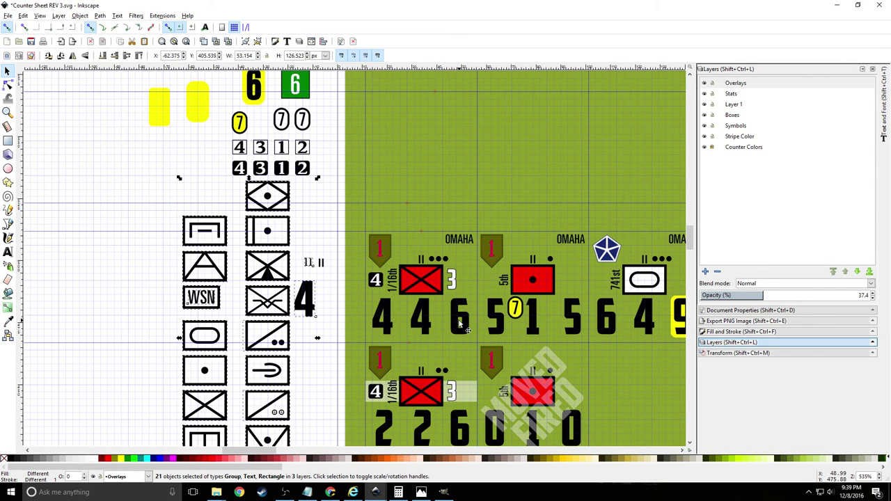
Examine the first 1/16th counter's white 3, boxed 4 and division emblem, and the 1st Infantry HQ and lower counters
click(456, 281)
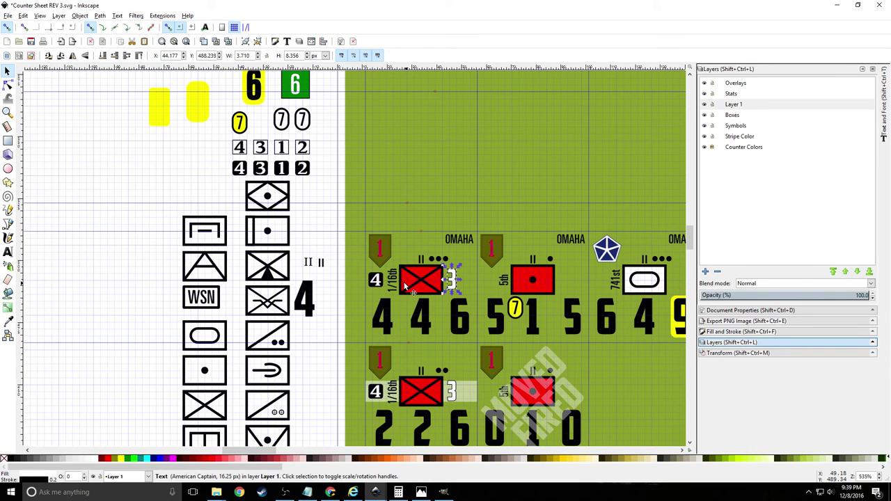
click(376, 281)
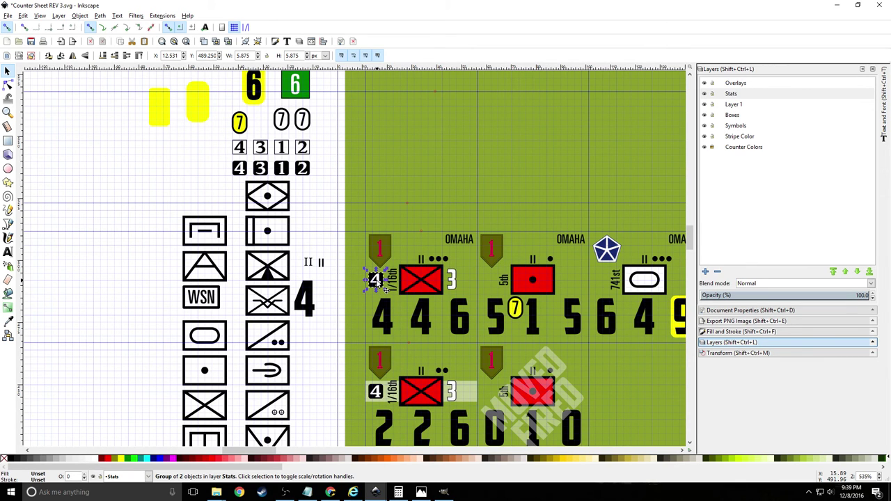
scroll(376, 282, down, 2)
click(223, 264)
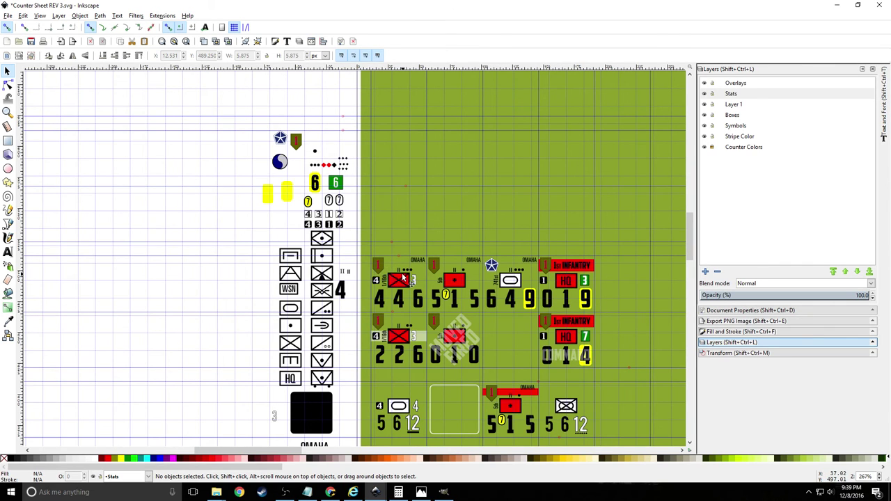
click(388, 277)
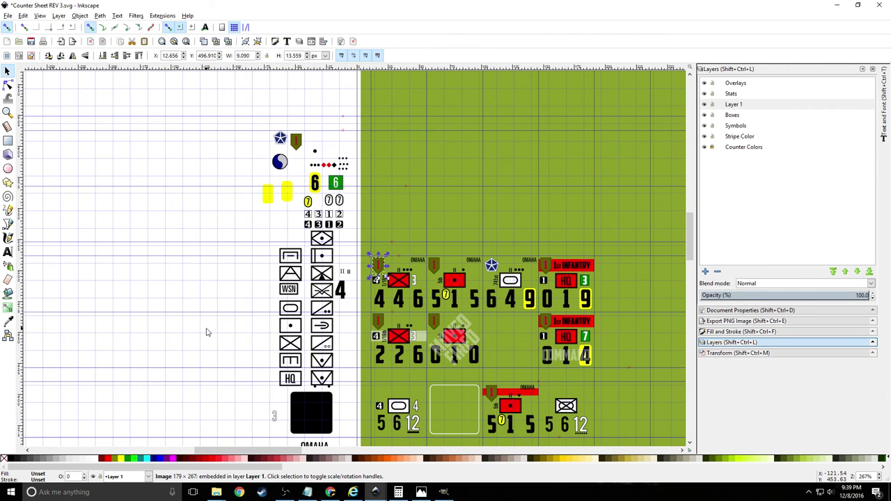
click(190, 300)
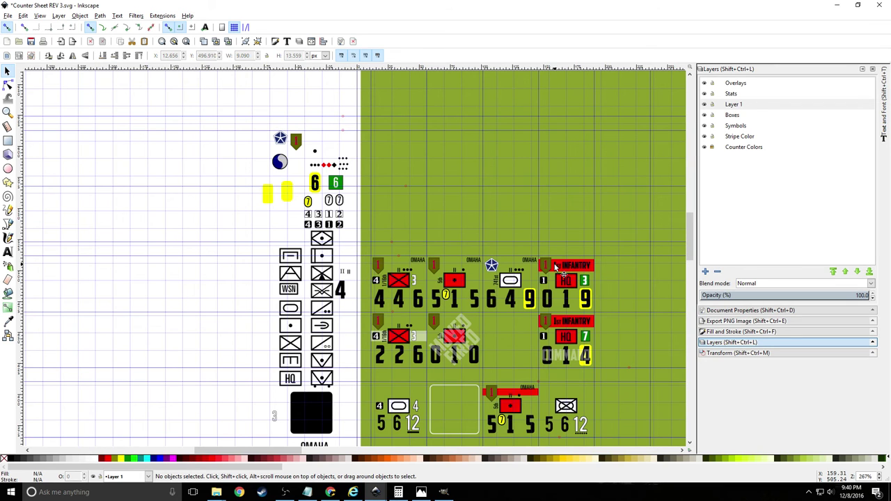
ctrl+scroll(557, 275, up, 2)
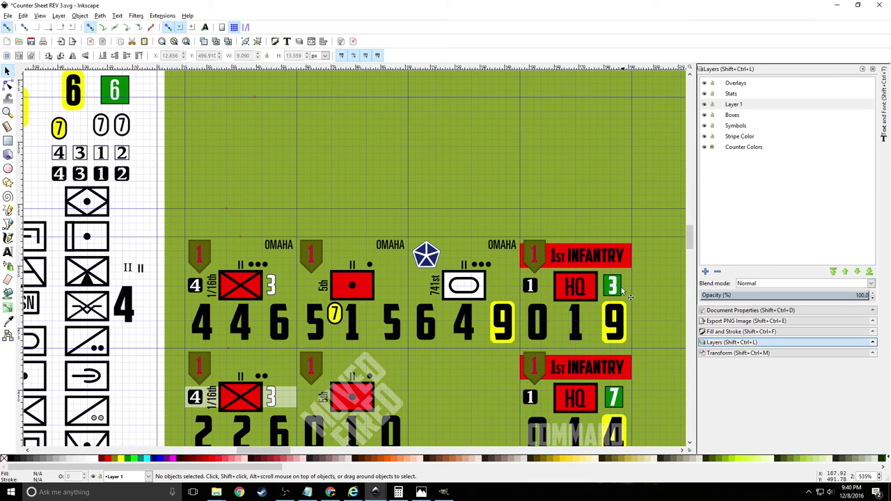
scroll(531, 337, down, 6)
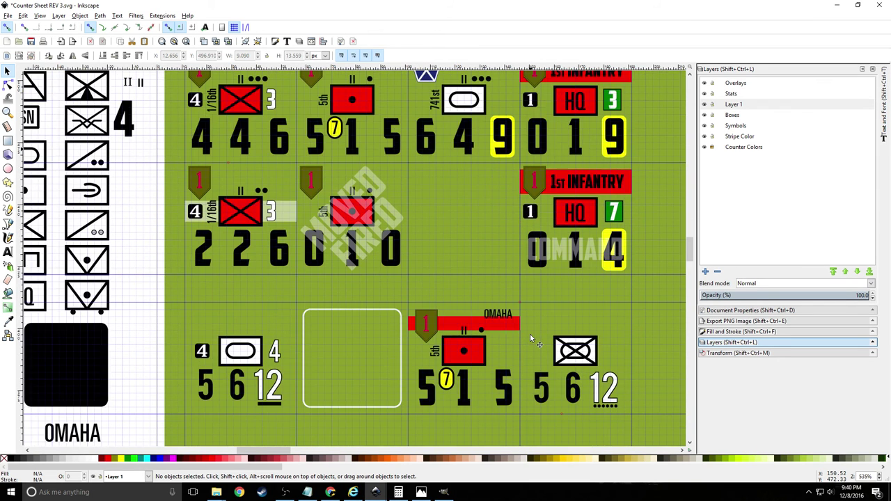
Open the recent file Counter Sheet REV 2.svg
scroll(530, 334, down, 1)
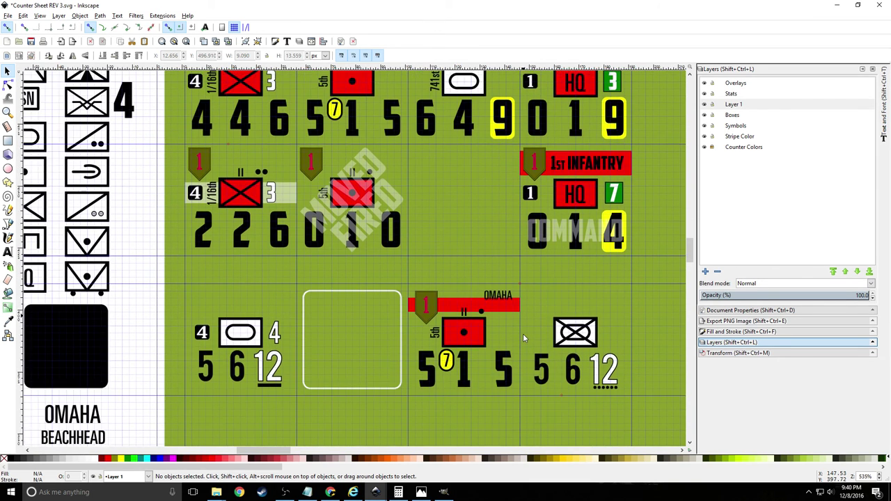
scroll(523, 333, up, 3)
scroll(515, 335, down, 3)
click(8, 16)
mouse_move(33, 57)
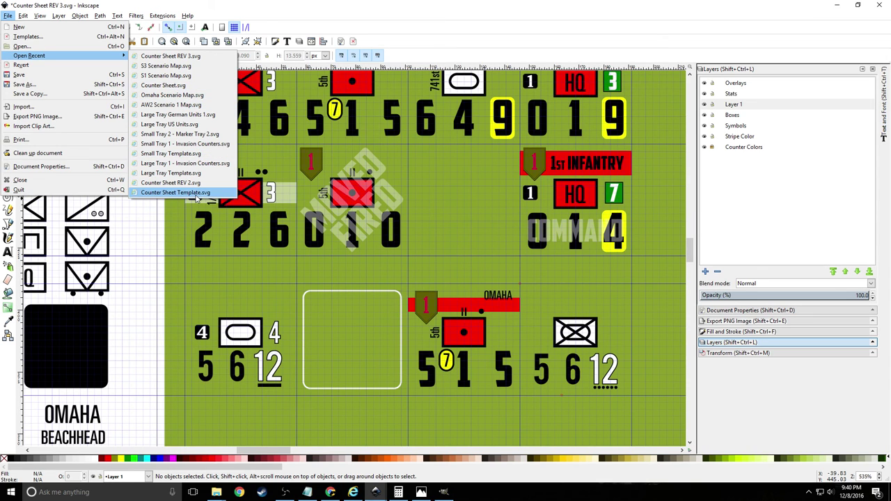
click(190, 185)
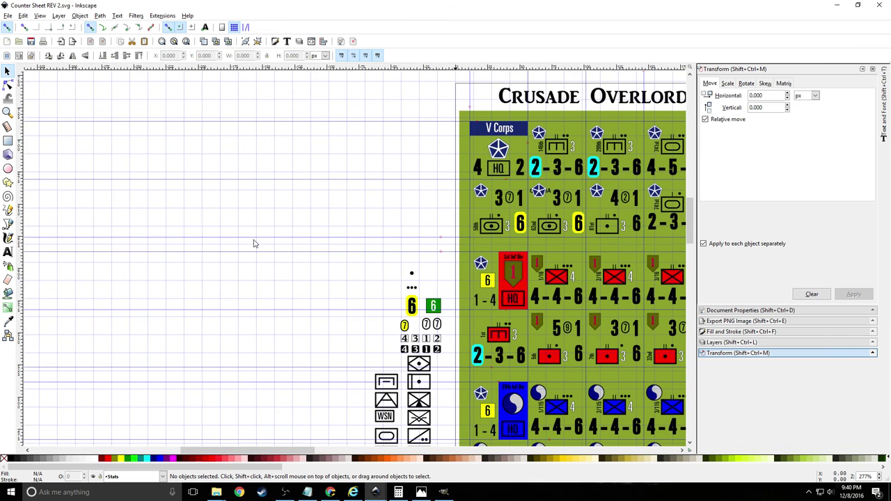
Look over the whole Crusade Overlord: Omaha Sector counter sheet and the unit symbols beside it
scroll(255, 245, down, 4)
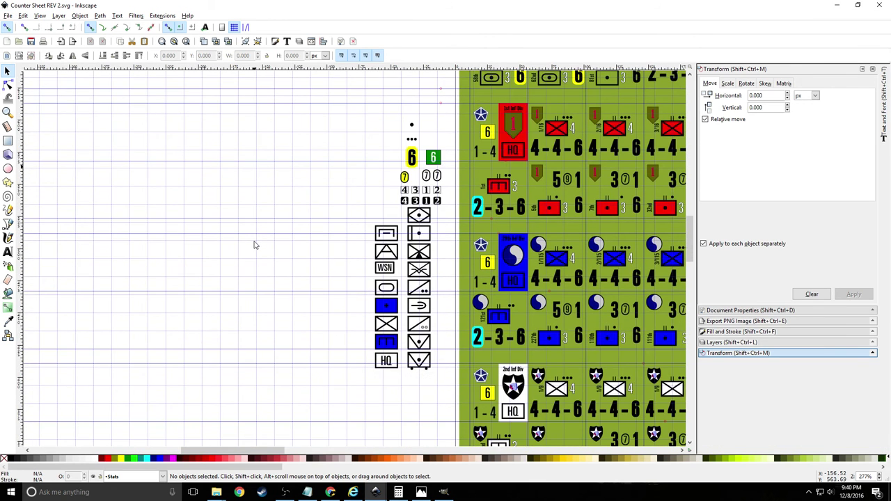
scroll(254, 245, up, 1)
scroll(255, 245, down, 2)
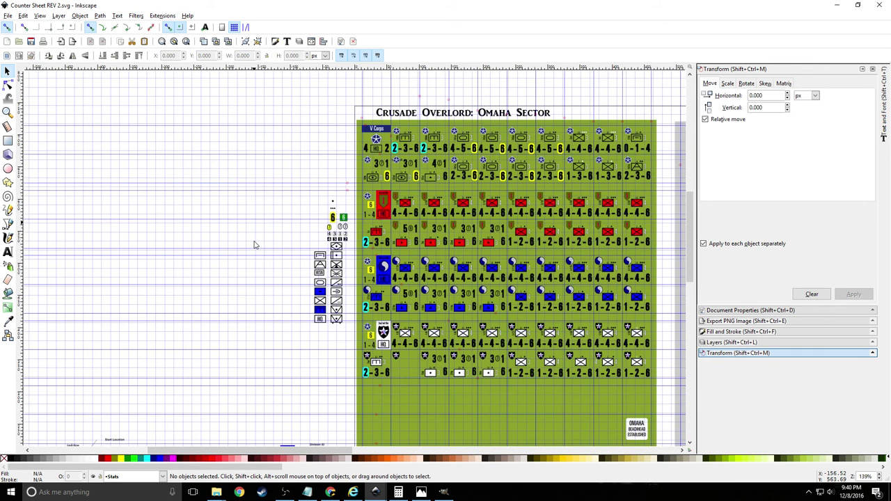
scroll(258, 246, down, 1)
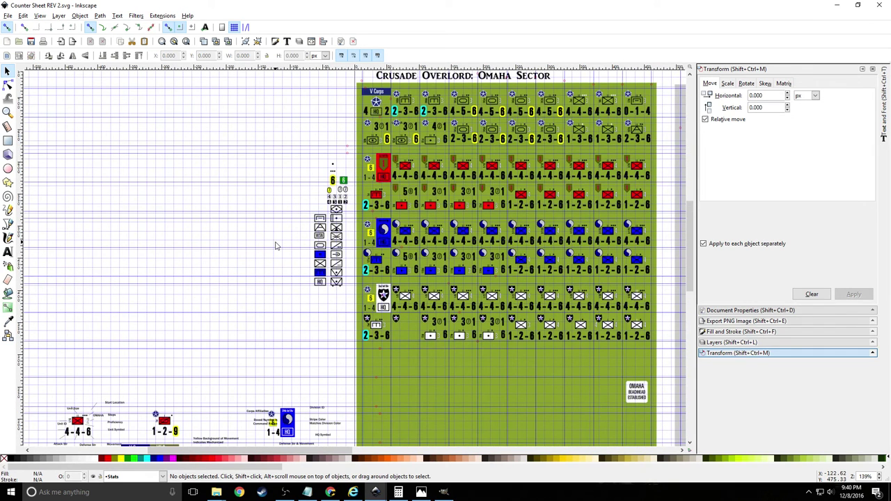
scroll(327, 241, up, 1)
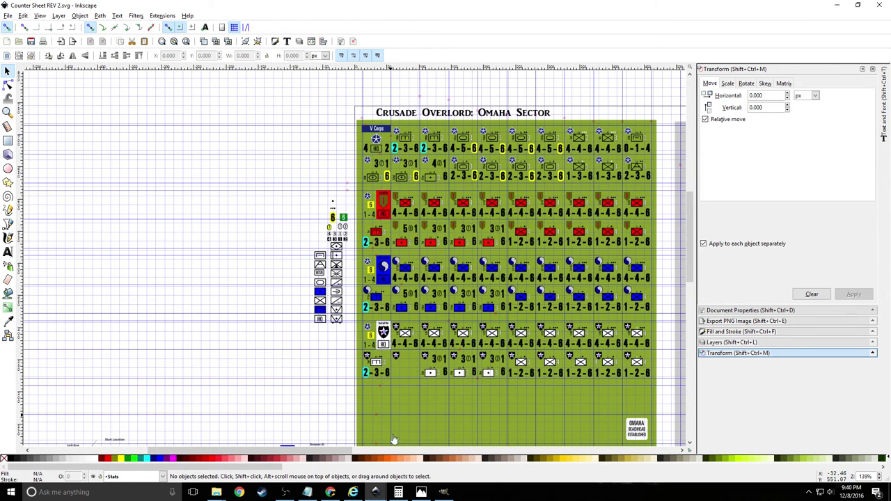
scroll(352, 452, right, 2)
scroll(352, 453, right, 2)
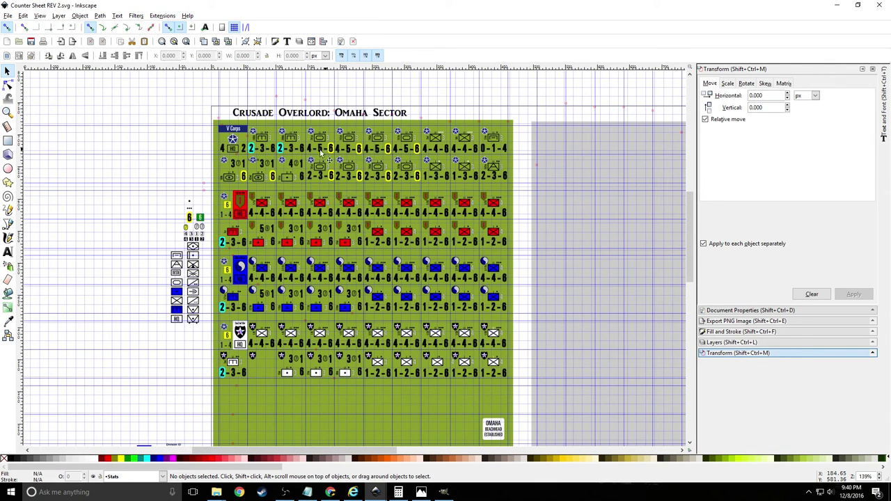
Examine the V Corps counters up close and select the crossed-box symbol on the first 1-3-6 counter
scroll(310, 152, up, 1)
scroll(310, 153, up, 1)
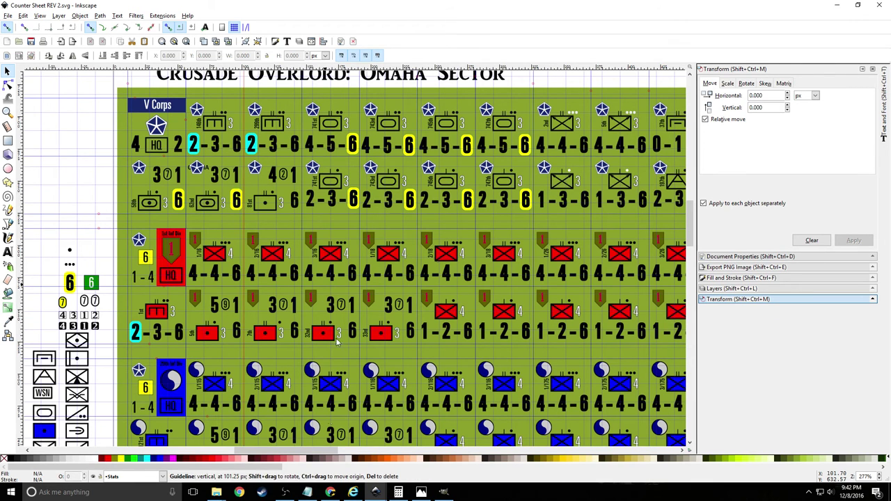
drag(326, 452, 323, 453)
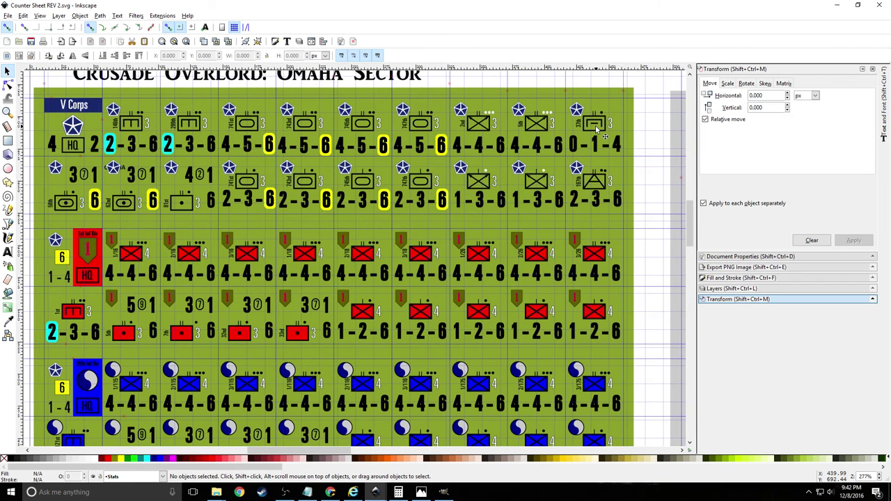
click(480, 184)
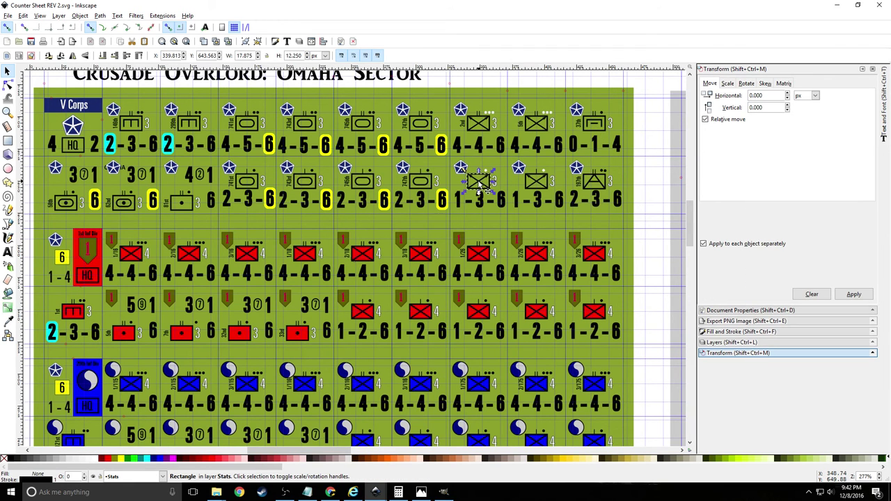
scroll(479, 184, up, 3)
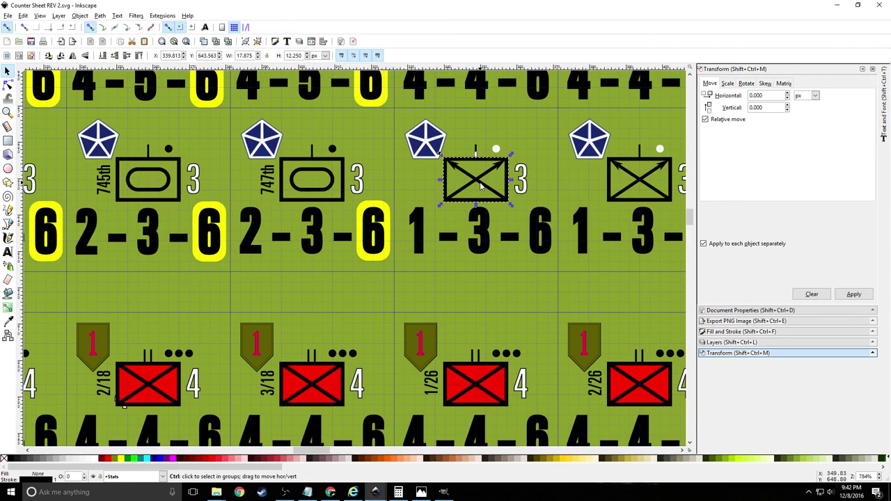
scroll(480, 184, down, 2)
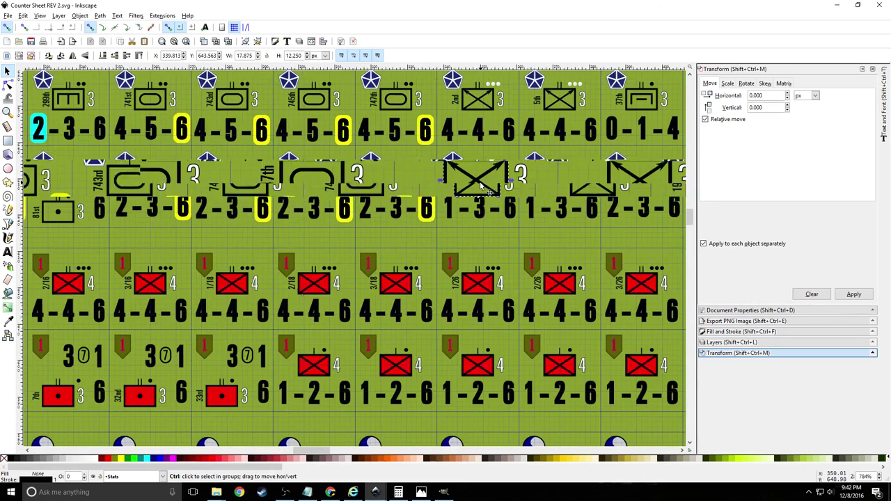
scroll(480, 184, up, 2)
scroll(480, 184, down, 4)
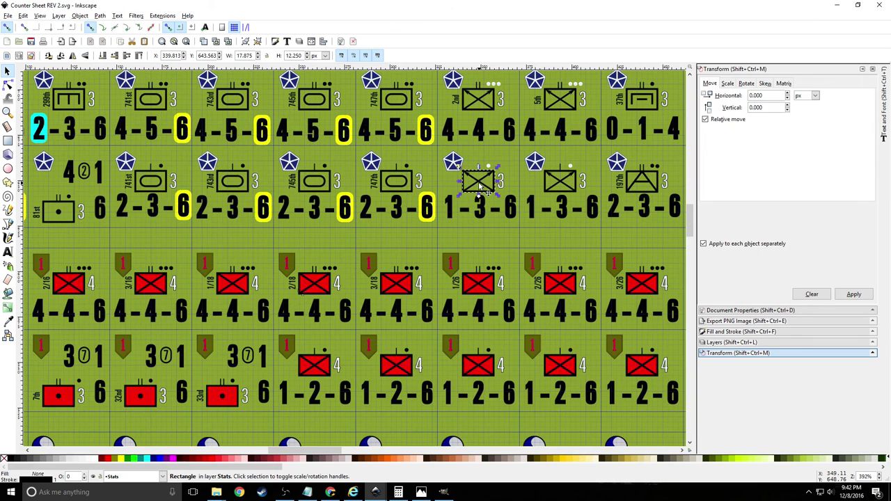
scroll(479, 186, up, 1)
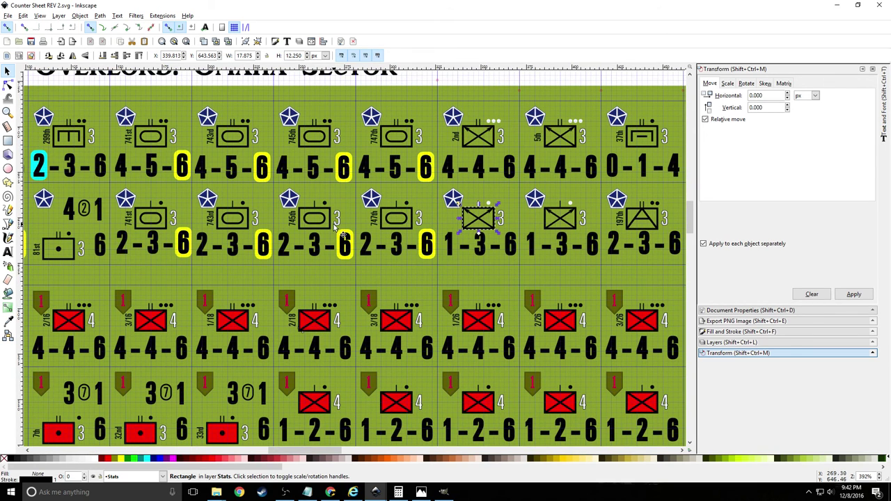
Examine the HQ, infantry and artillery counters of the 1st, 29th and 2nd Infantry Divisions
drag(327, 451, 295, 459)
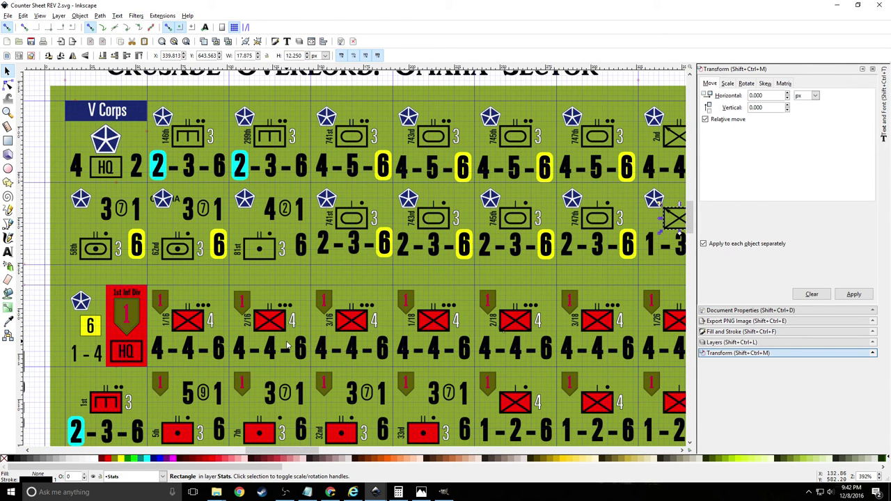
scroll(287, 344, down, 2)
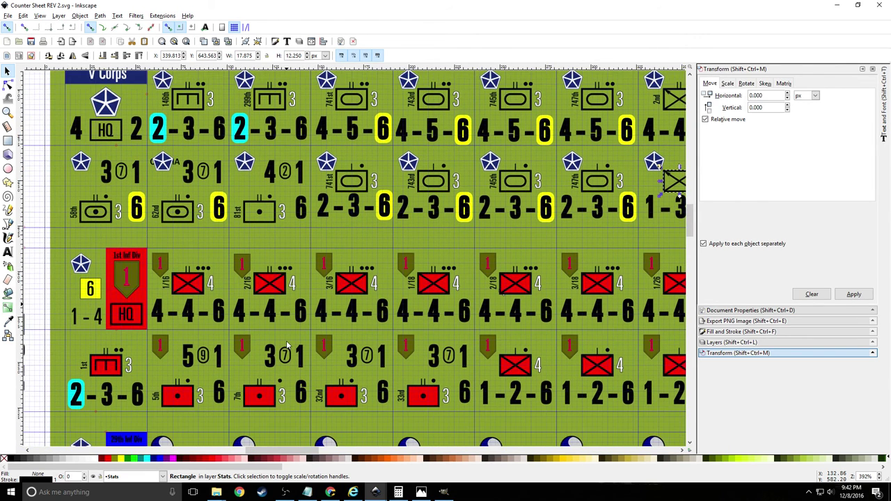
scroll(286, 344, down, 2)
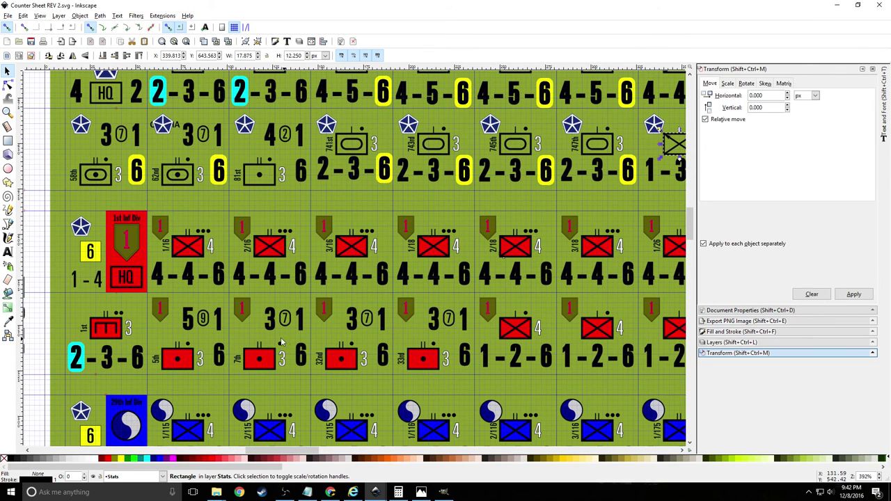
scroll(172, 344, up, 2)
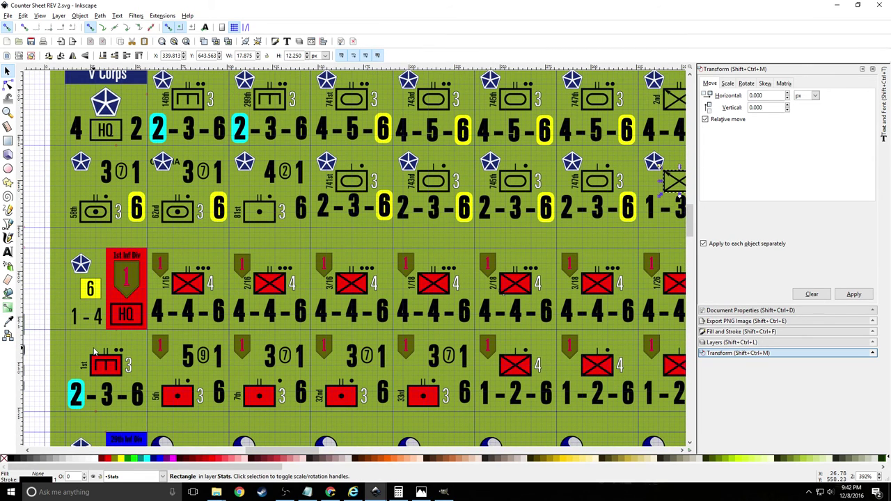
scroll(96, 354, down, 16)
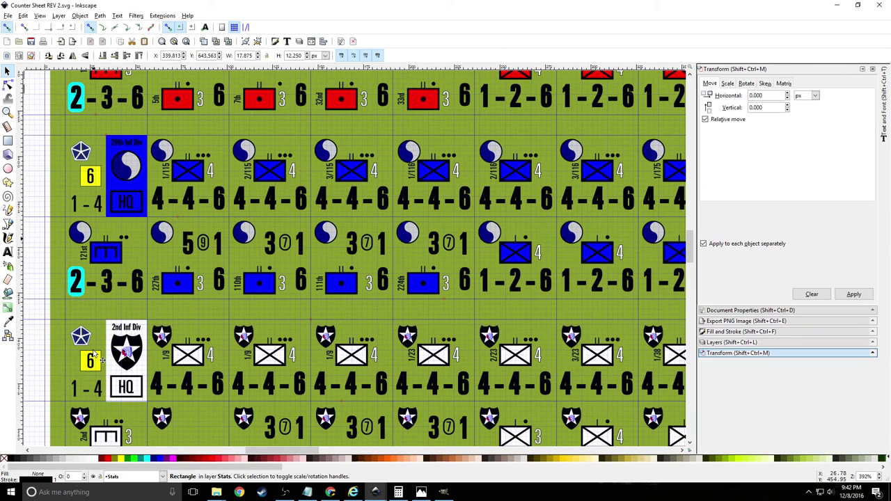
scroll(118, 296, down, 6)
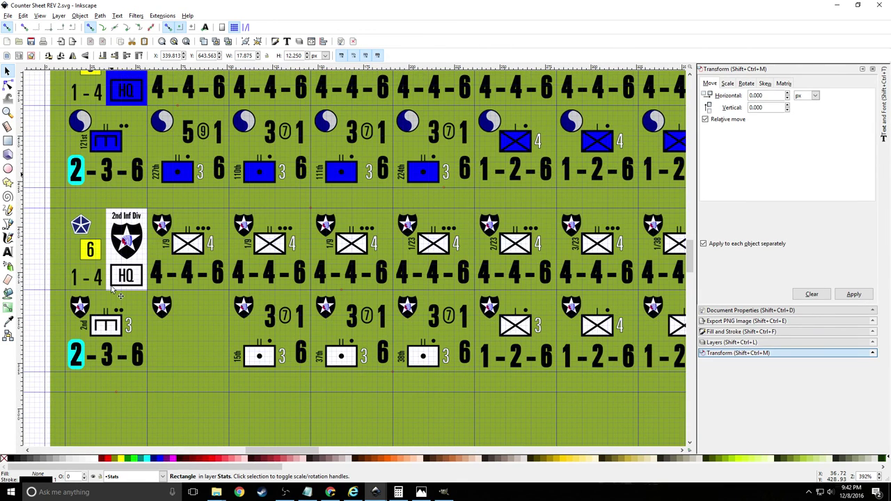
Switch to File Explorer and open the Logos folder under Tabletop Projects > Wargame
mouse_move(218, 495)
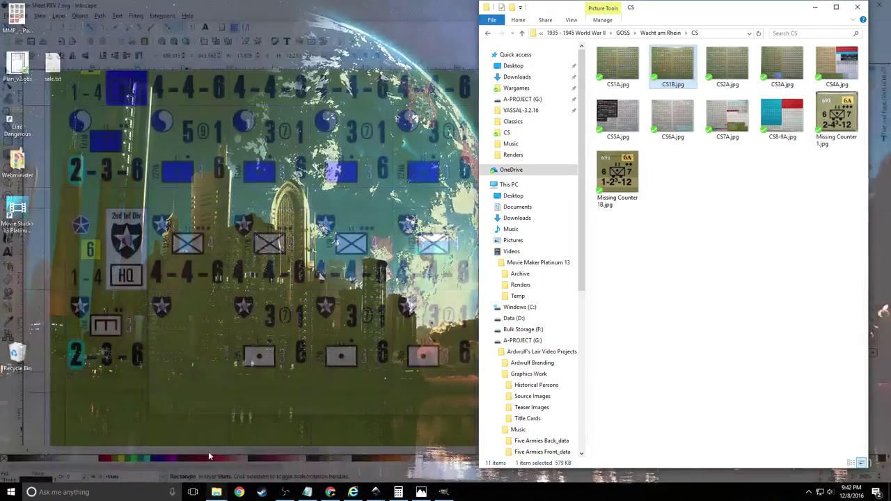
click(208, 451)
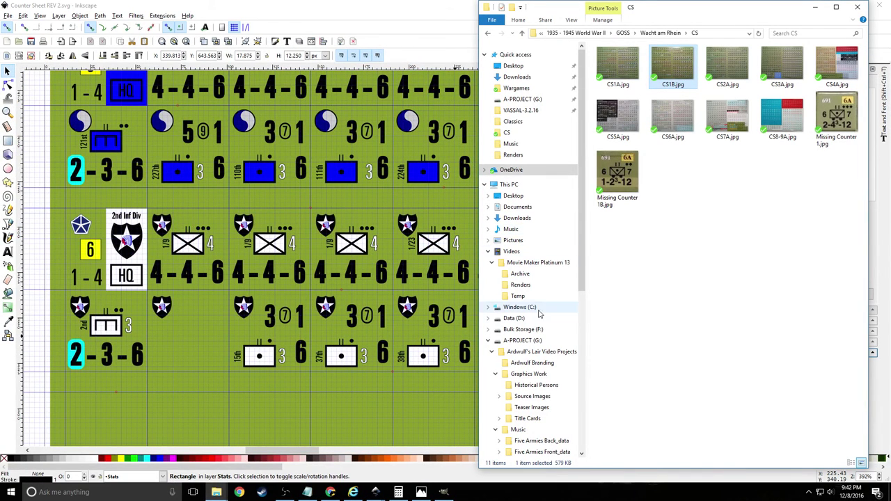
scroll(530, 314, down, 3)
scroll(536, 322, down, 1)
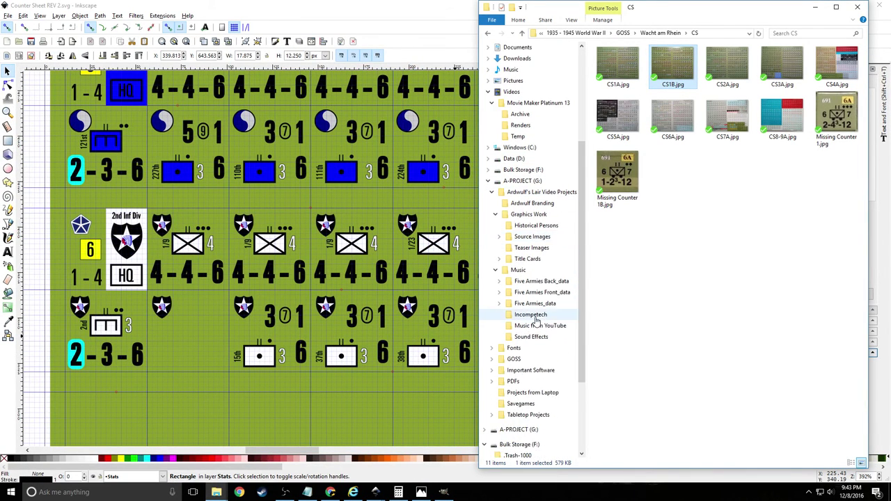
click(496, 416)
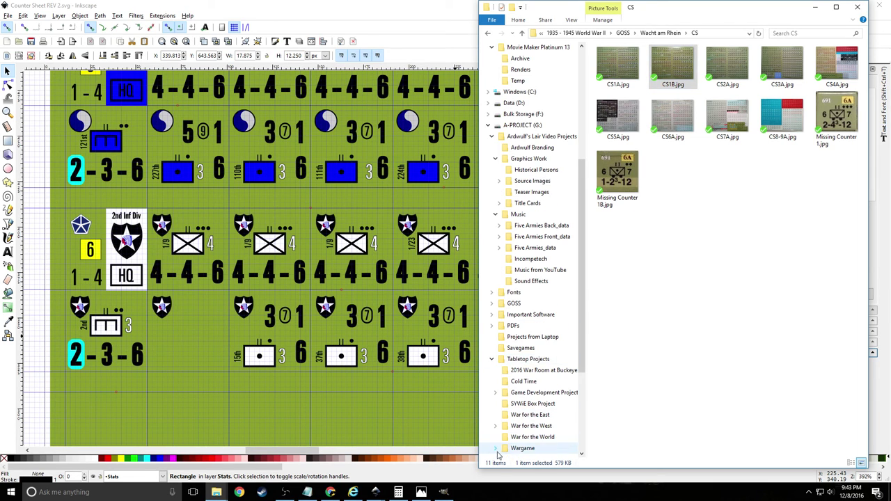
click(495, 448)
click(522, 437)
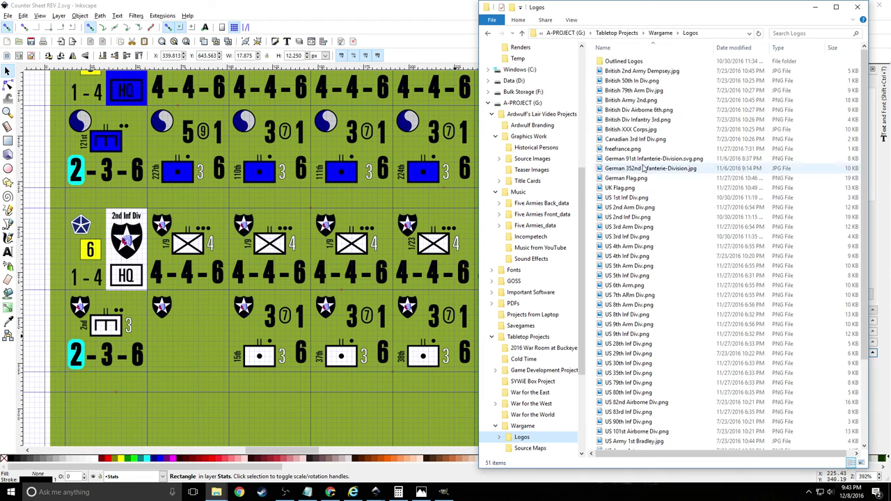
Show the Logos folder as large icons and look through the division, corps and army emblem images
right_click(597, 98)
mouse_move(614, 101)
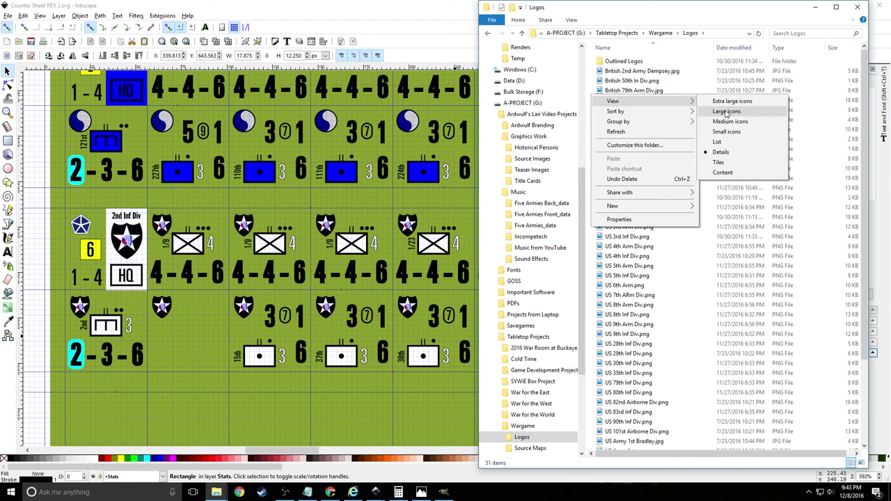
click(726, 113)
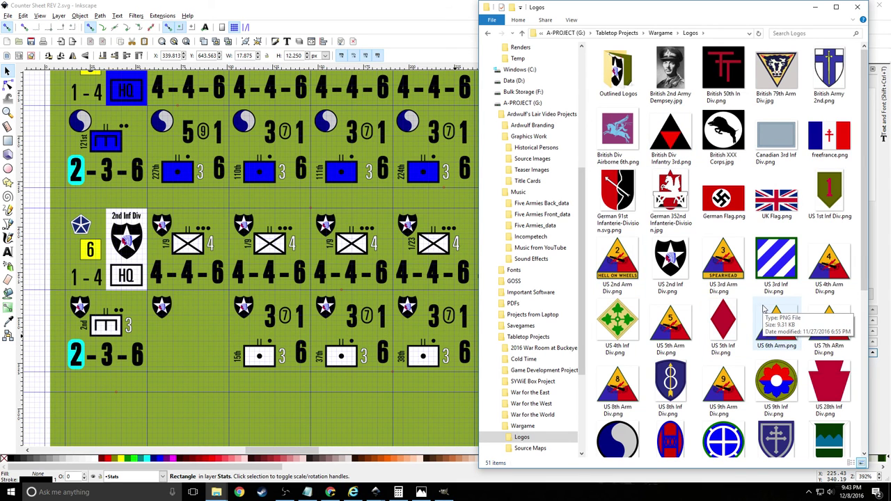
scroll(773, 316, down, 3)
scroll(731, 439, up, 3)
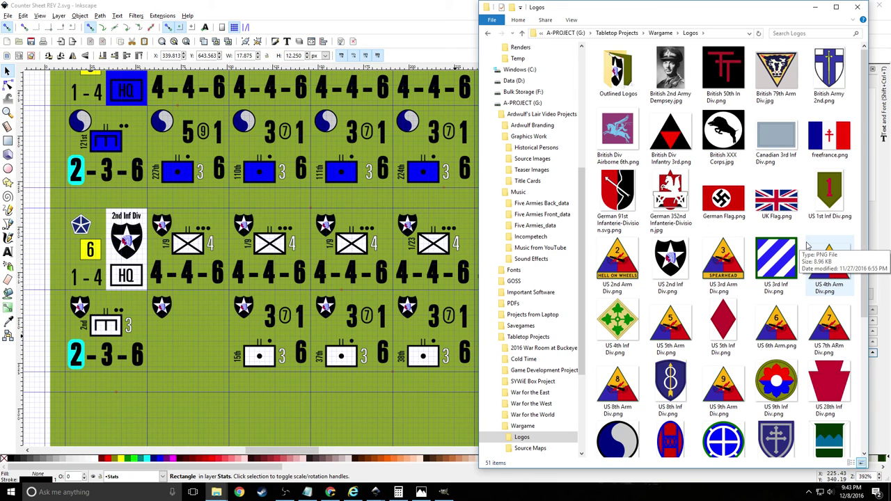
Return to Inkscape and open the recent file Large Tray US Units.svg
click(276, 16)
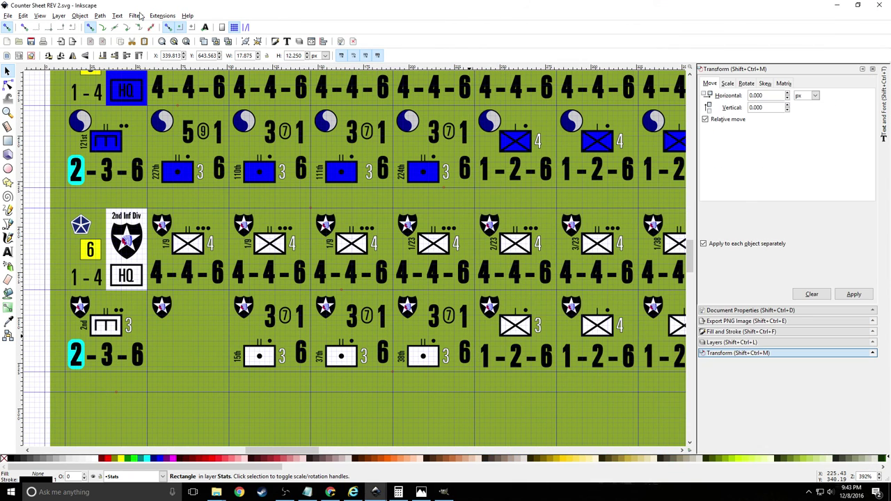
click(8, 16)
mouse_move(44, 58)
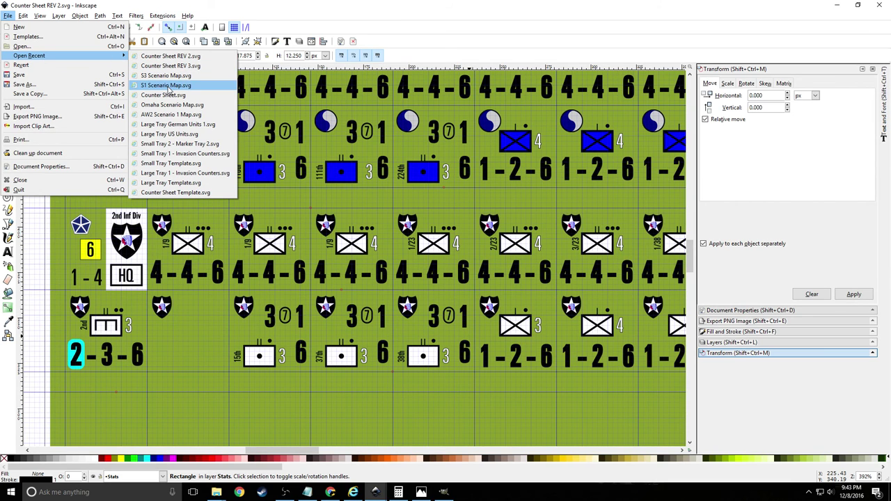
click(169, 136)
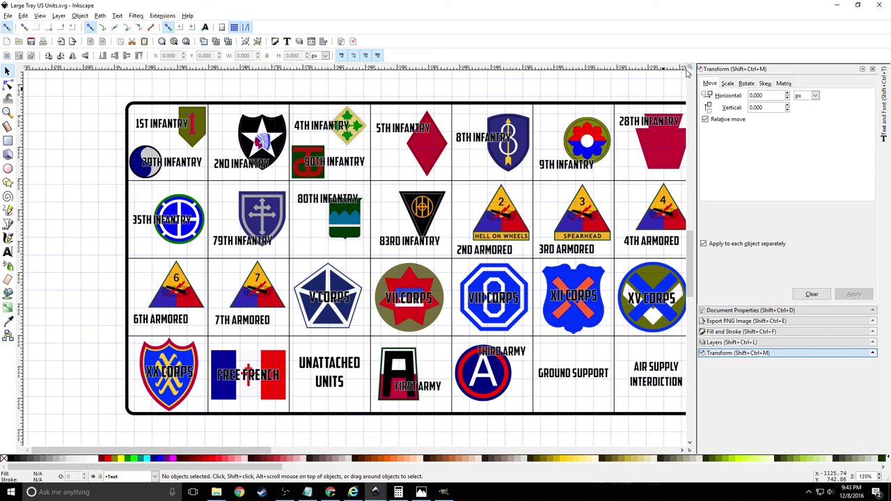
Examine the US units tray labels, including the lettering over the 29th and 2nd Infantry emblems up close
scroll(579, 101, right, 3)
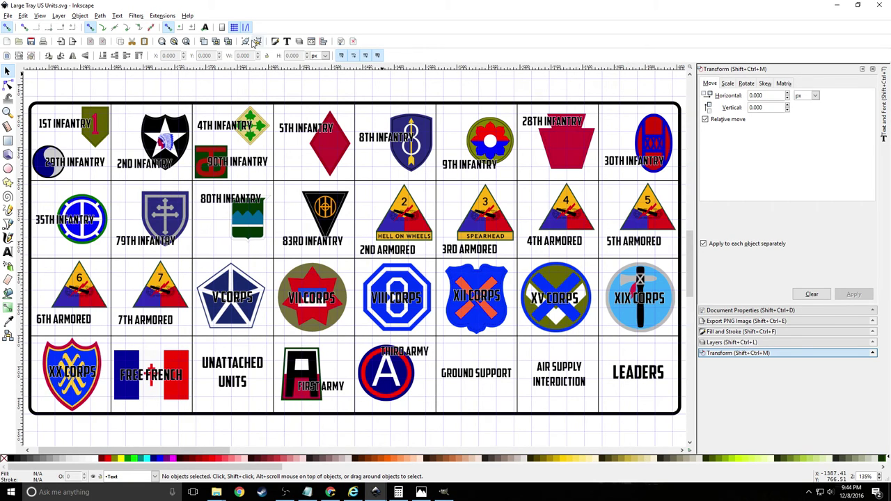
scroll(78, 145, up, 3)
scroll(78, 144, up, 1)
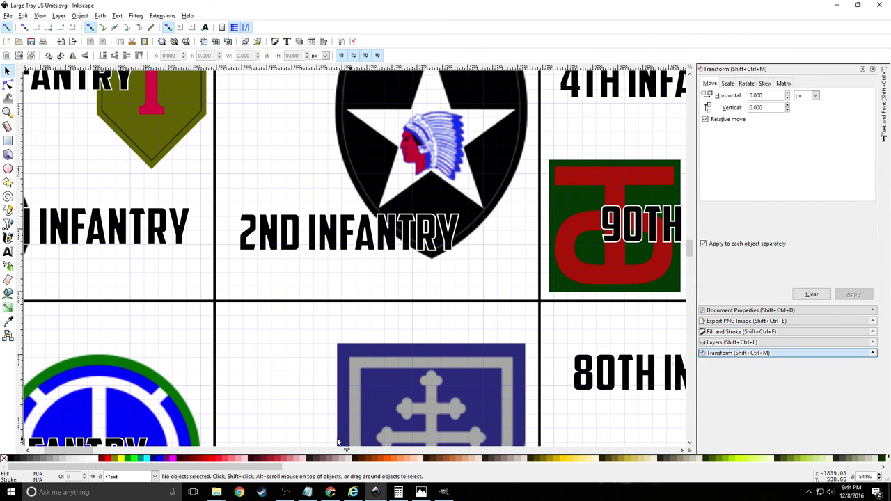
drag(82, 451, 64, 457)
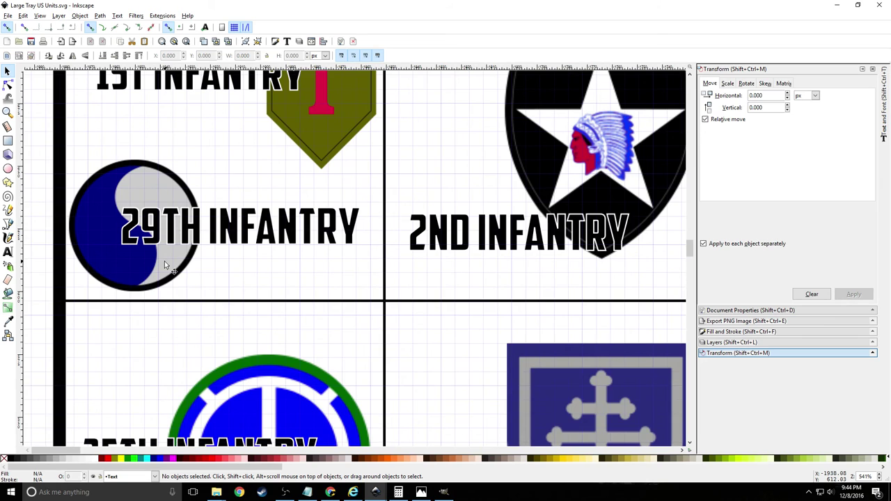
Remove the outline from the 1ST INFANTRY label text to compare its legibility over the emblem, and restore the white 0.5 outline
scroll(165, 261, up, 4)
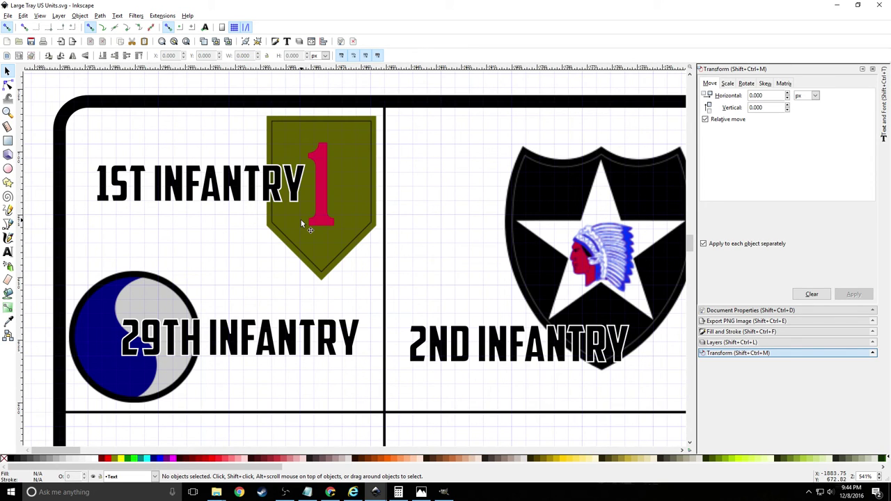
click(296, 186)
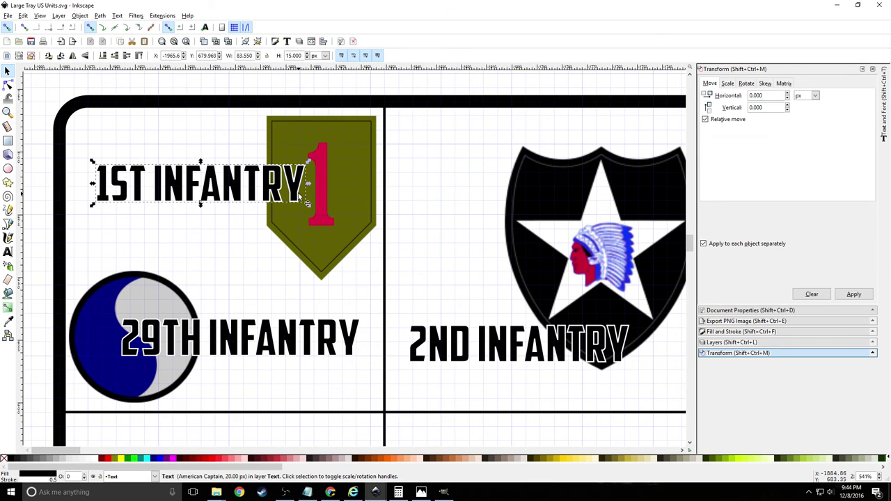
shift+click(3, 459)
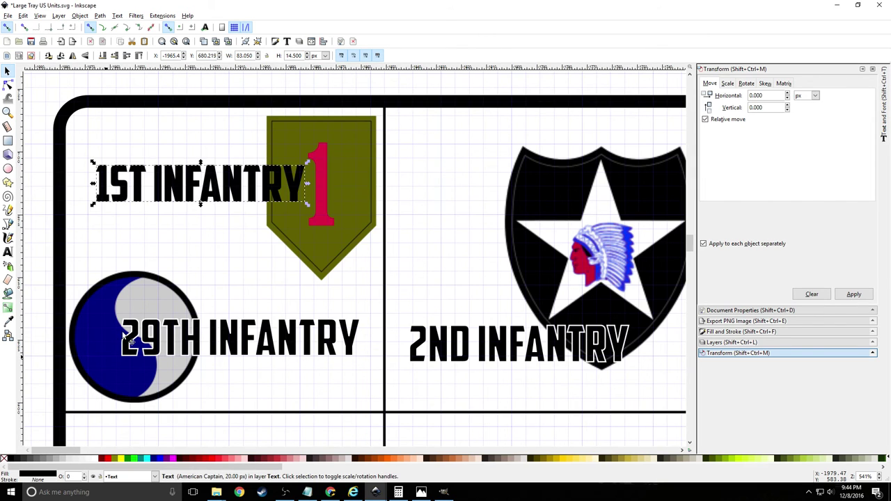
click(202, 261)
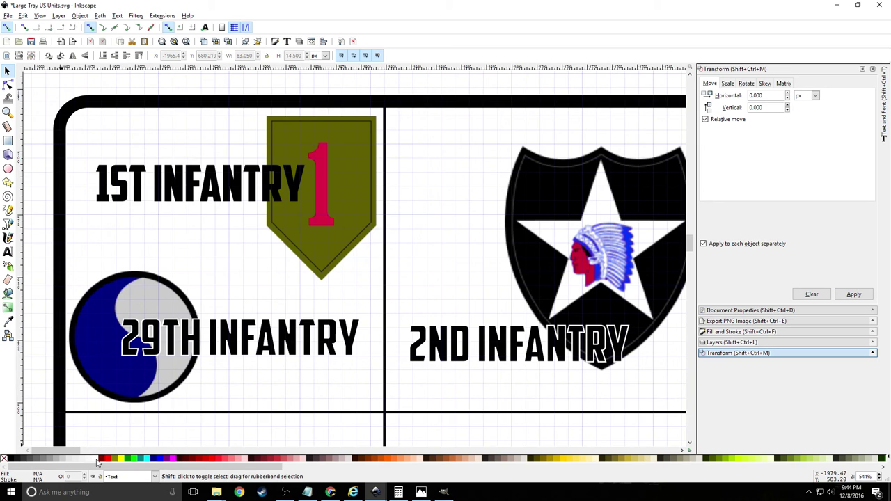
click(191, 190)
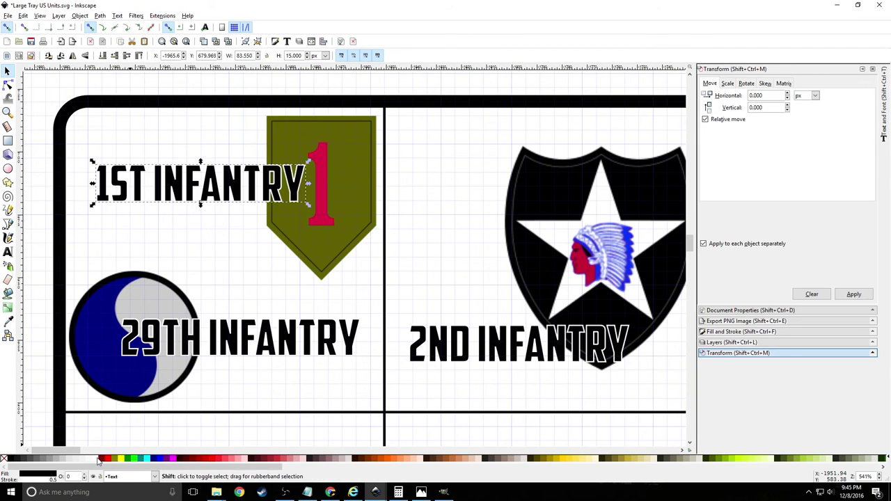
click(211, 255)
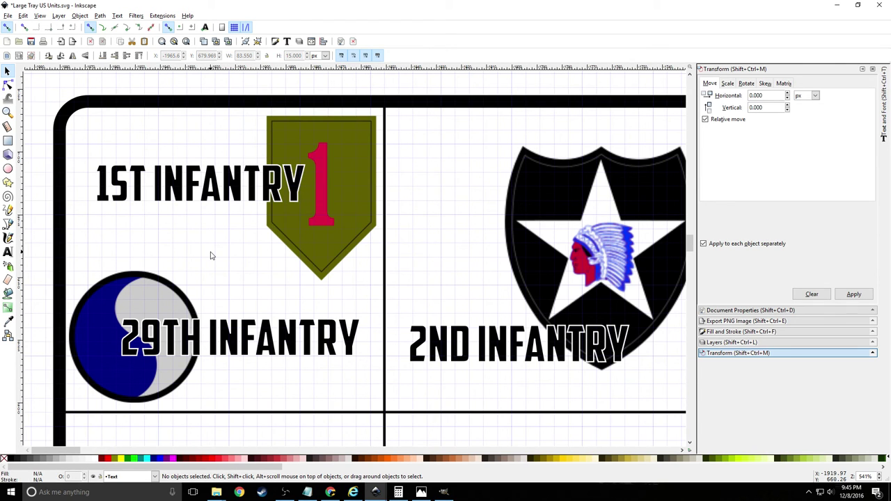
Examine the complete grid of US division, corps and army tray labels
ctrl+scroll(210, 256, down, 4)
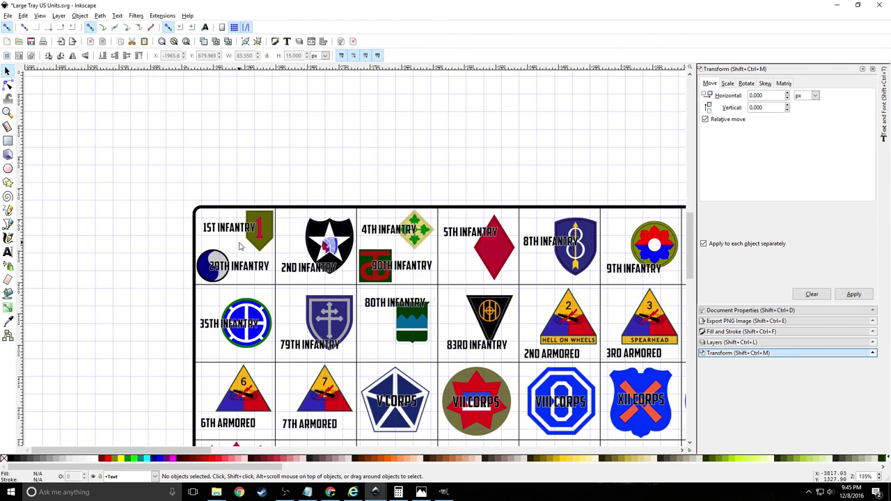
scroll(239, 246, down, 4)
scroll(239, 246, right, 6)
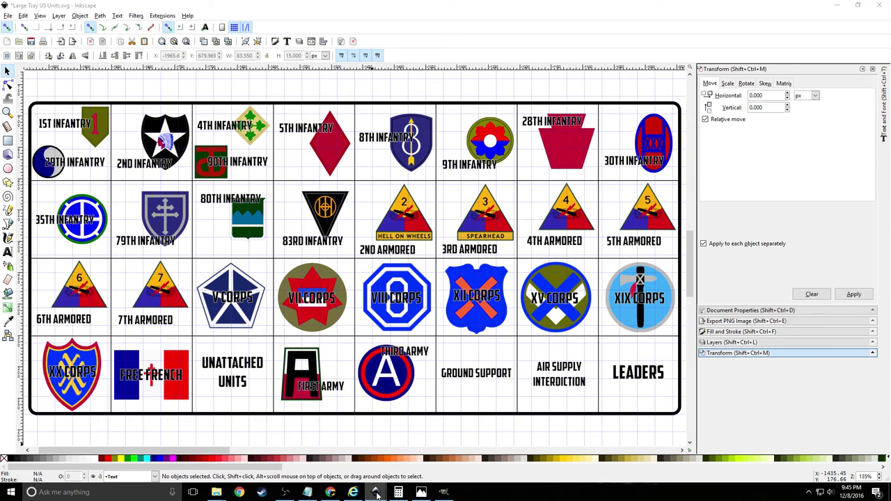
Switch to the New document 1 window and show the whole page of US and German counter sheets
mouse_move(376, 491)
click(245, 456)
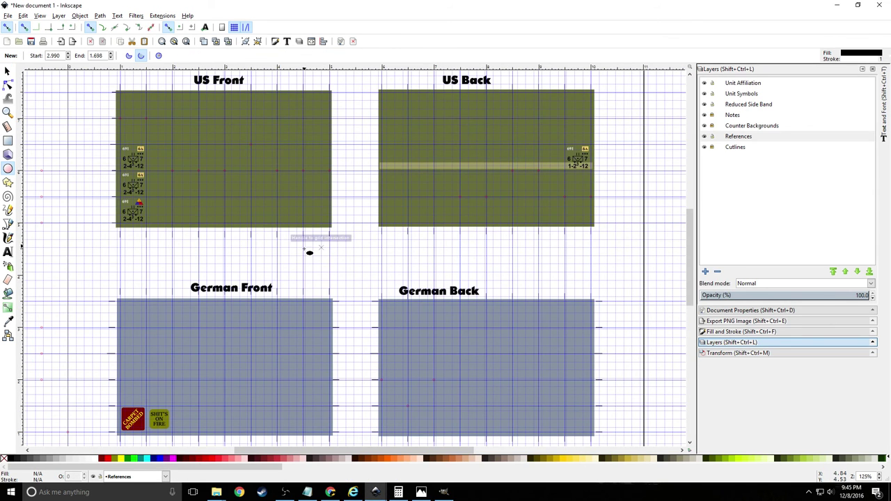
ctrl+scroll(309, 252, down, 1)
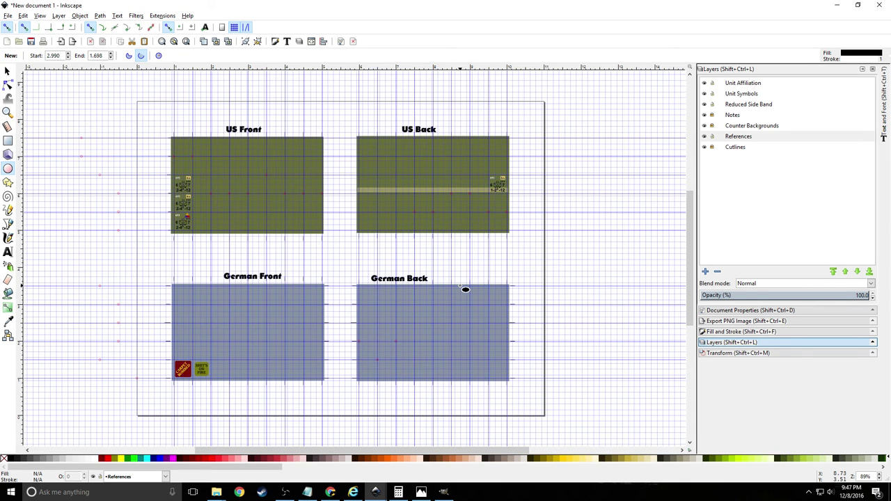
Switch to Photos, examine the Wacht am Rhein counter sheet image CS1B.jpg, and close it
click(422, 493)
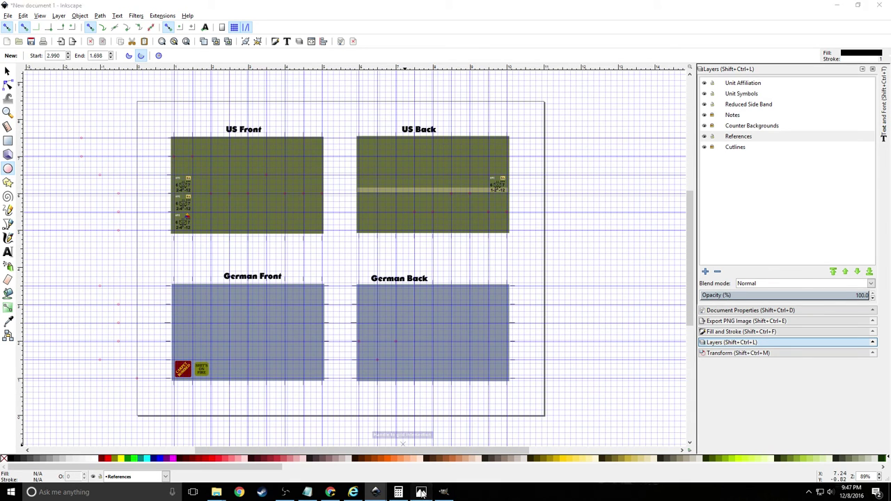
double_click(332, 209)
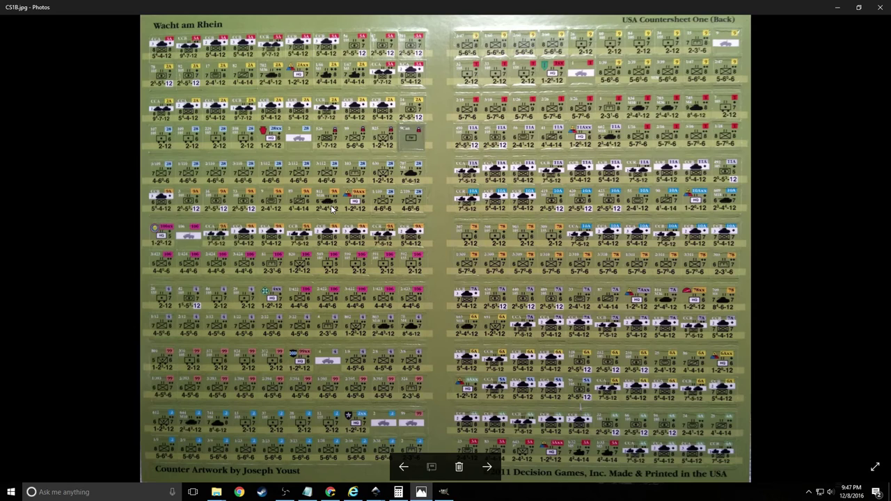
click(878, 8)
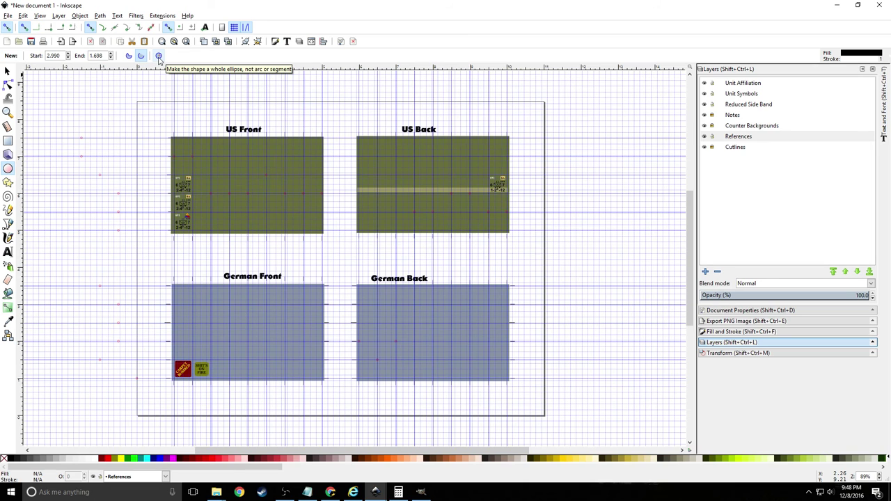
Draw a circle just outside the page's upper-left corner and give it a black outline with no fill
drag(90, 103, 119, 132)
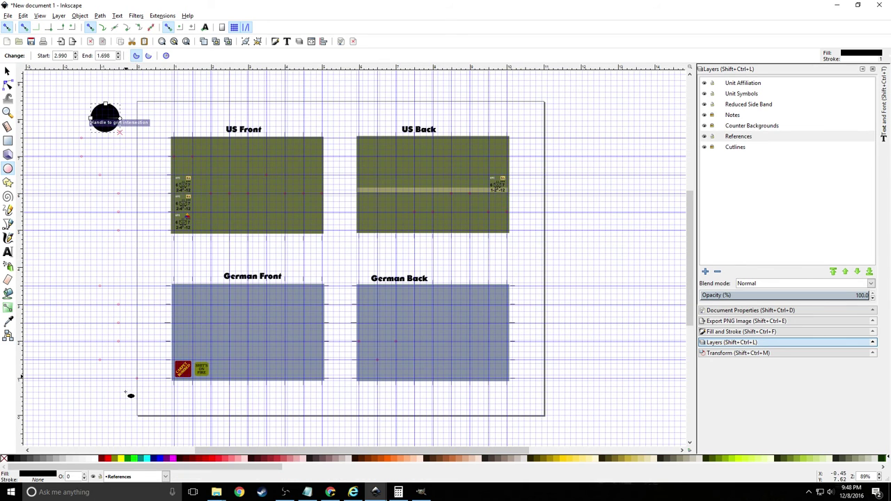
shift+click(4, 460)
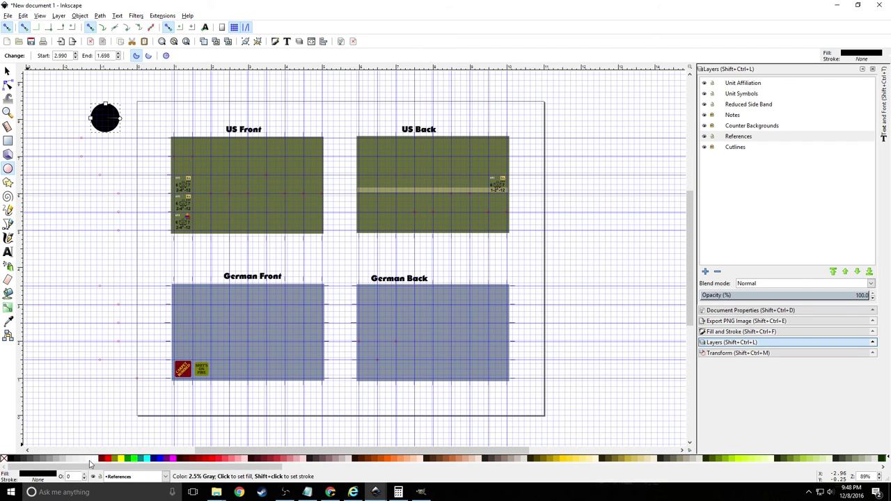
click(5, 459)
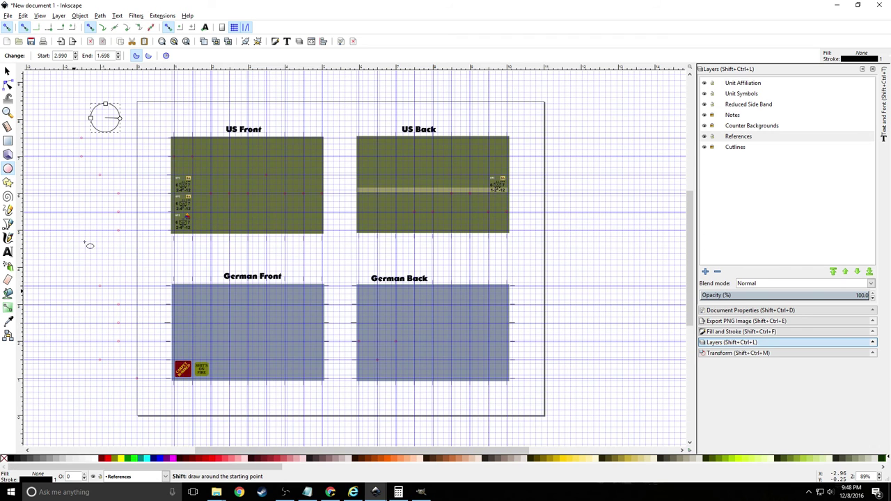
Convert the outlined circle from a segment to a whole ellipse
scroll(105, 121, up, 2)
scroll(100, 108, up, 3)
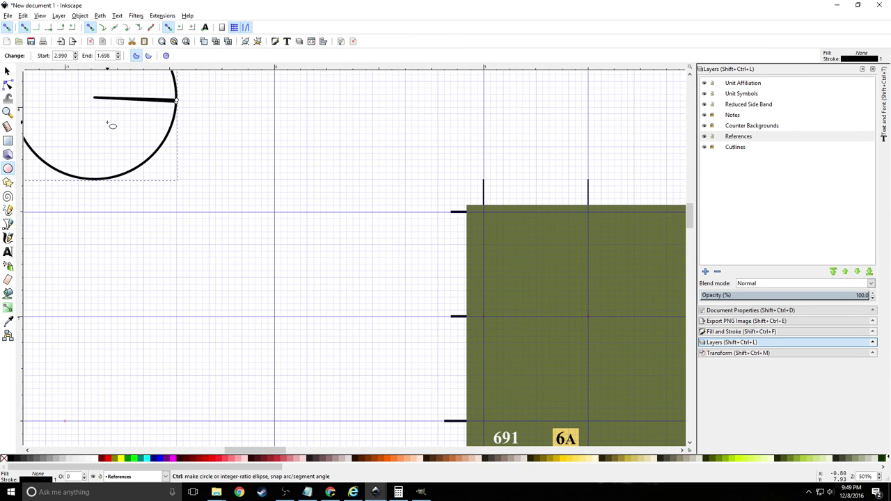
scroll(201, 364, up, 3)
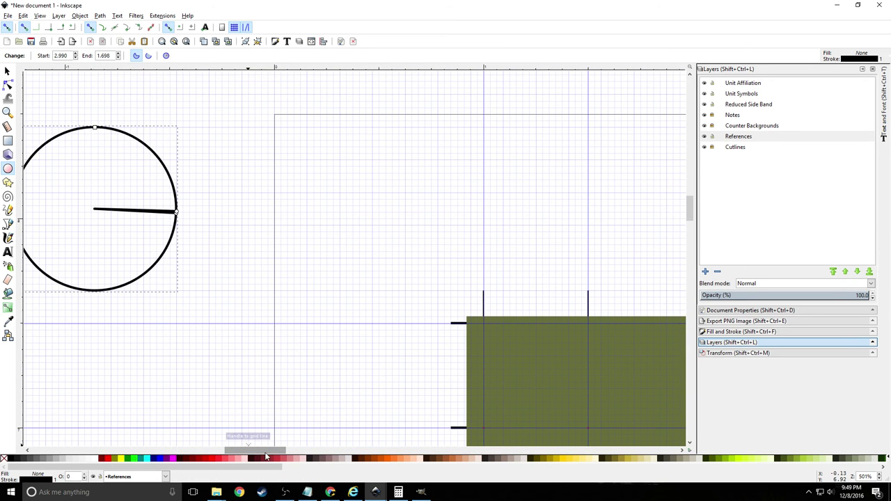
drag(268, 450, 255, 450)
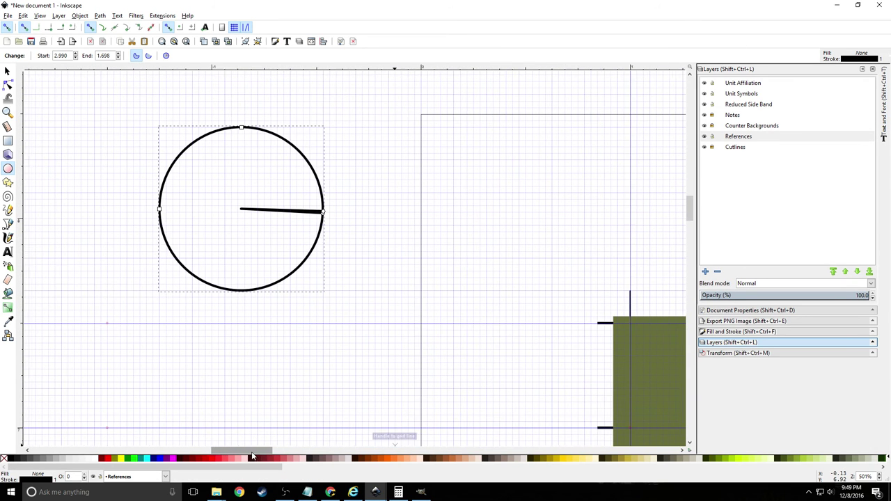
click(165, 57)
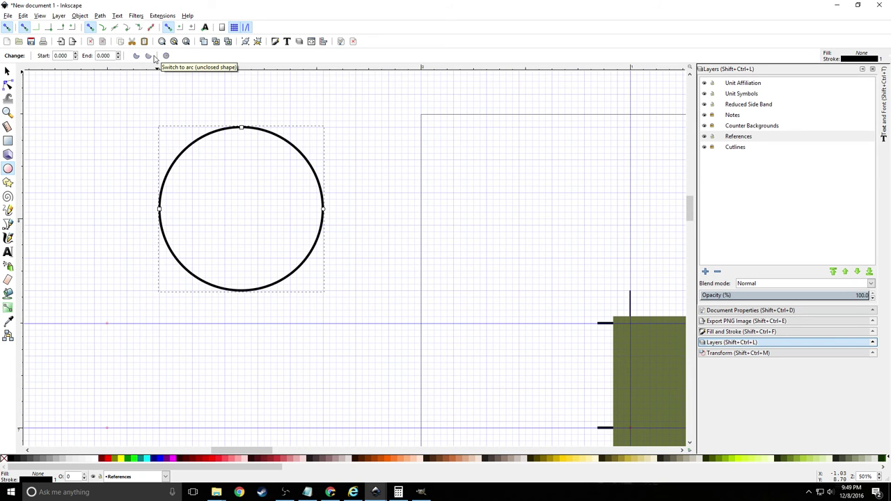
ctrl+scroll(330, 194, down, 4)
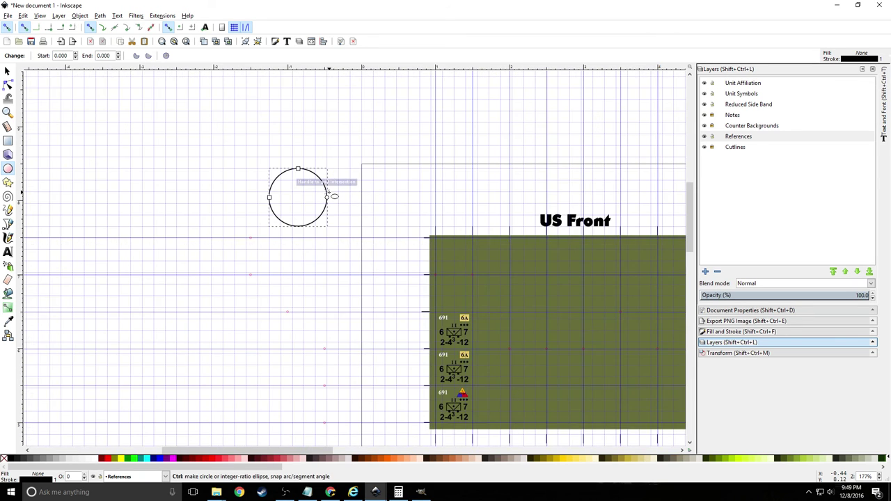
Switch to the Large Tray US Units.svg window
click(7, 16)
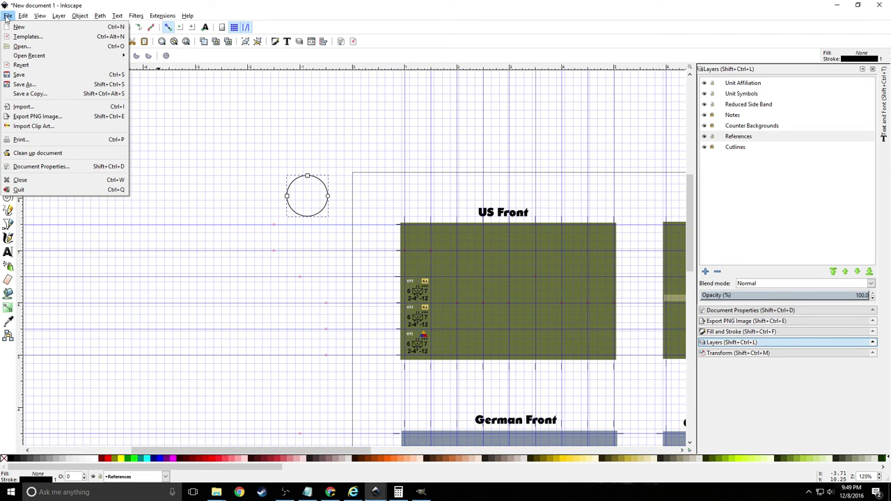
click(423, 490)
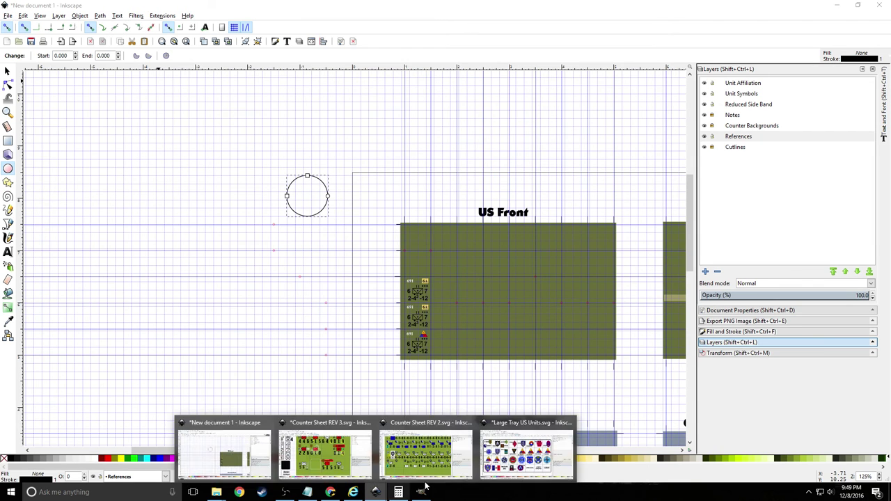
click(528, 446)
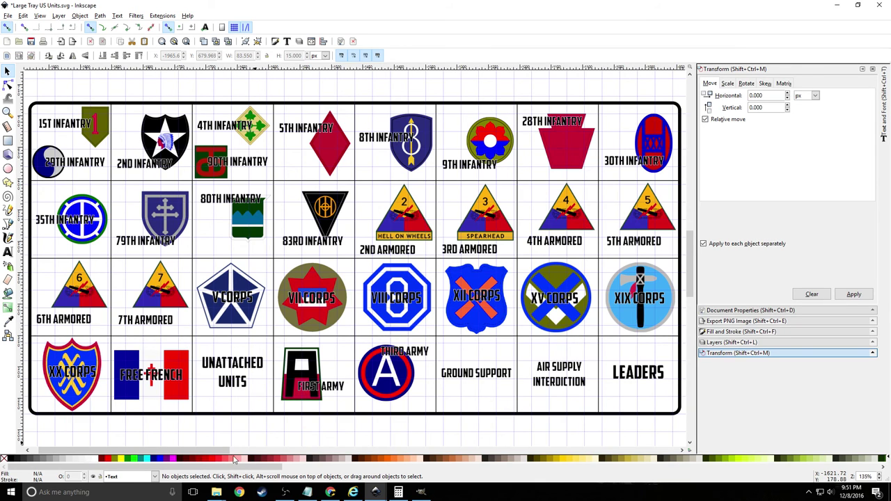
mouse_move(216, 493)
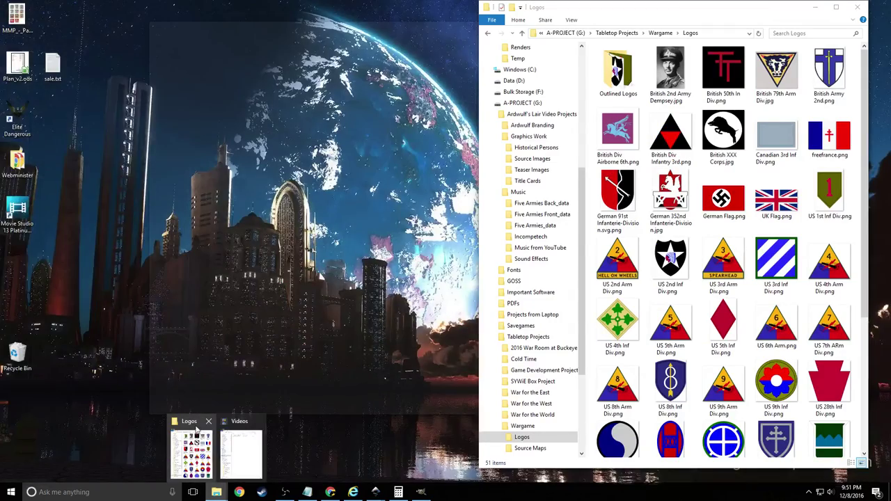
click(198, 446)
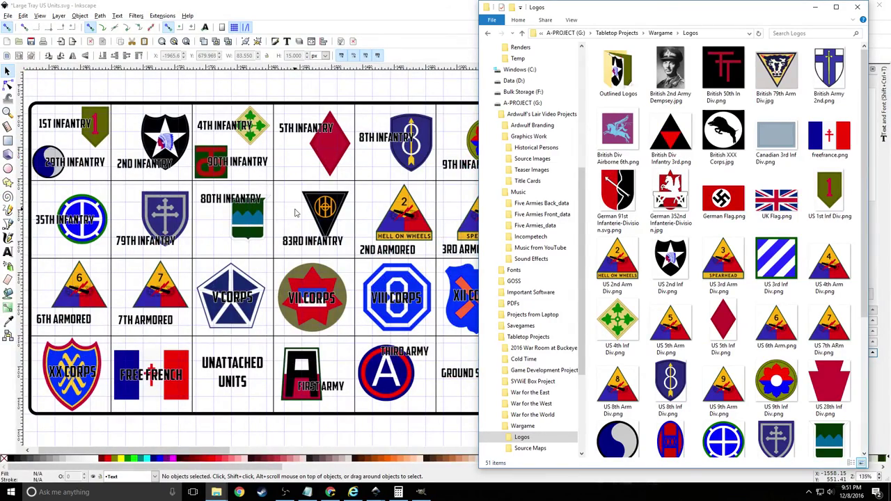
mouse_move(217, 493)
click(241, 453)
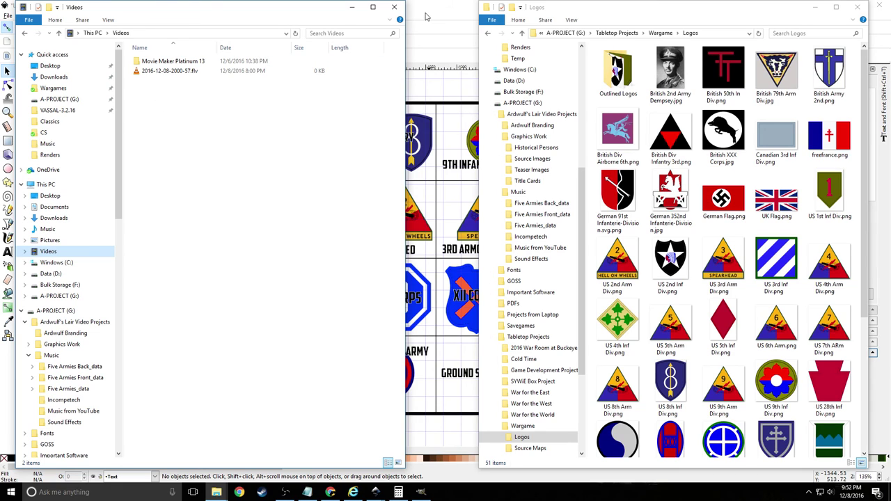
click(165, 73)
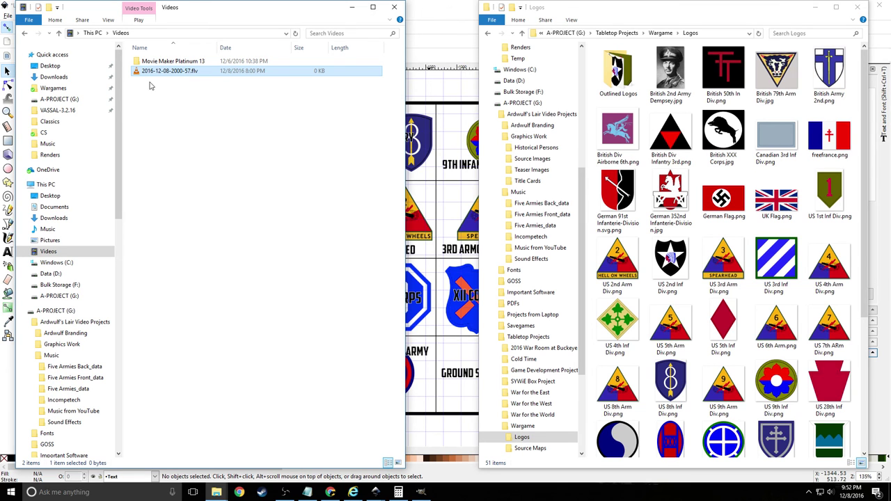
click(433, 13)
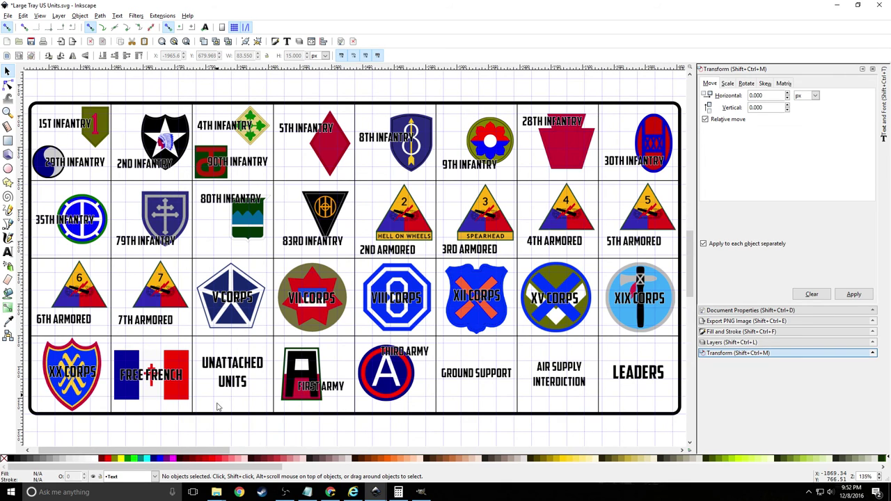
Bring the Logos folder window back in File Explorer and select the German 352nd Infanterie-Division emblem file
click(217, 493)
right_click(217, 493)
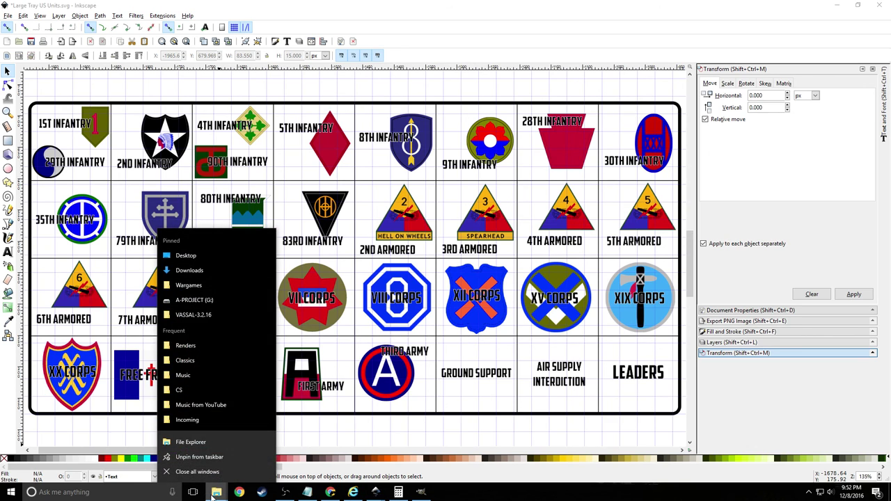
click(218, 493)
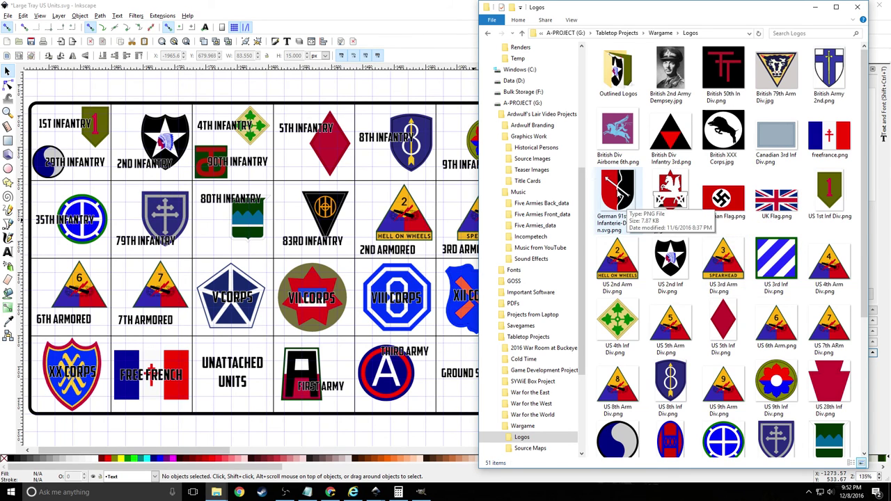
click(682, 206)
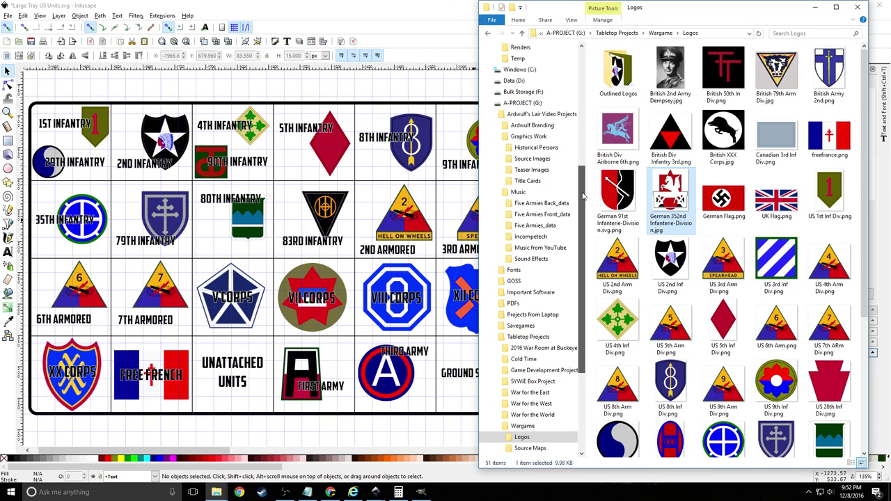
Open the AW2_2 folder under GOSS > GOSS Projects, and expand the Atlantic Wall folder in the folder tree
click(493, 281)
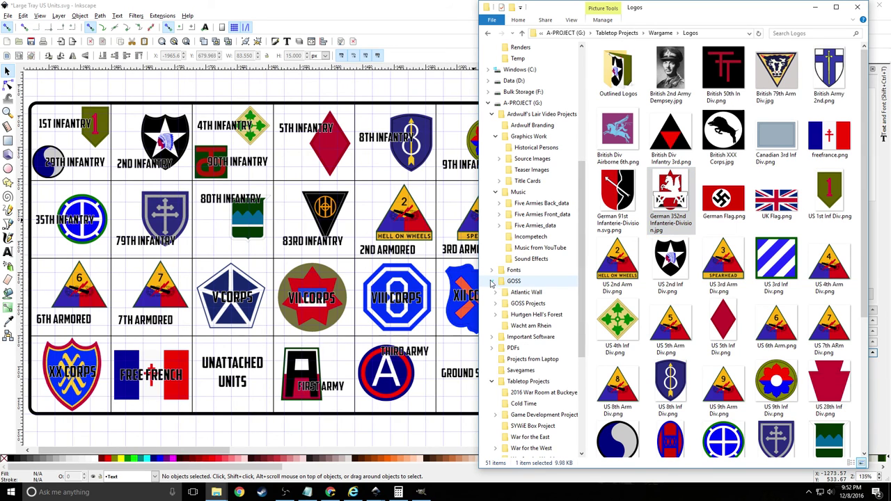
click(518, 305)
double_click(609, 62)
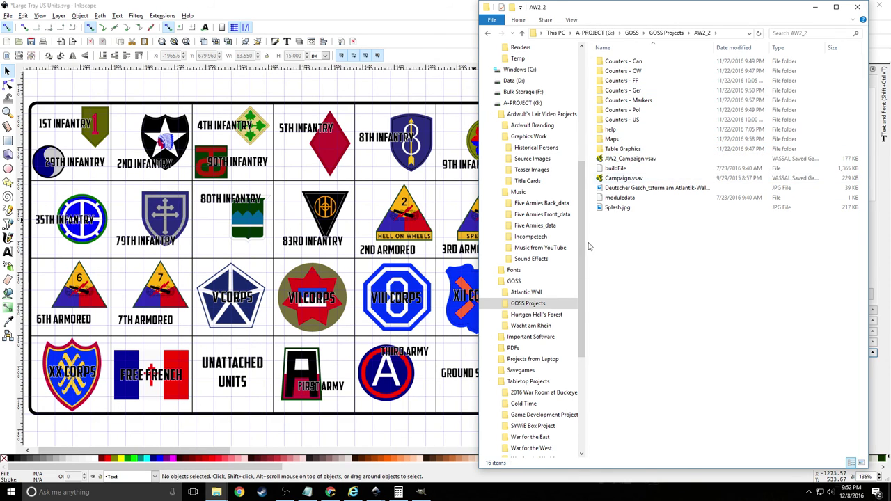
click(499, 293)
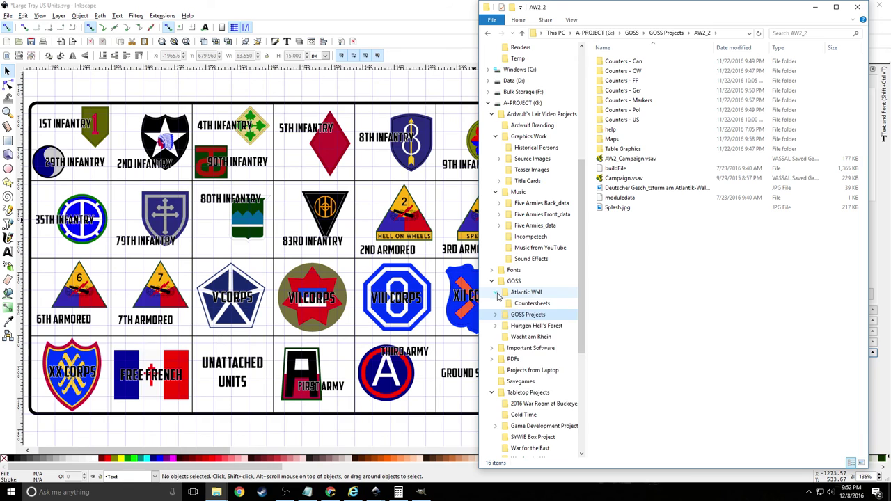
Look through the Atlantic Wall and GOSS folders, expand GOSS Projects in the folder tree, and reopen the AW2_2 folder
click(525, 297)
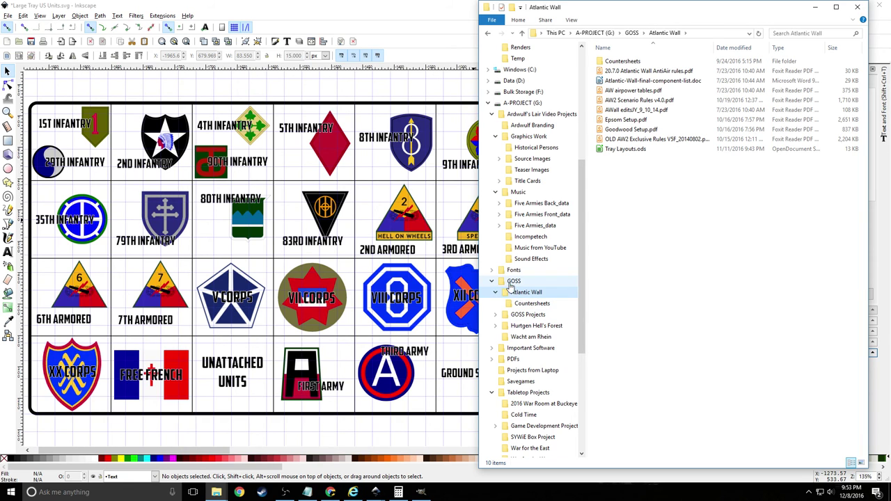
click(508, 283)
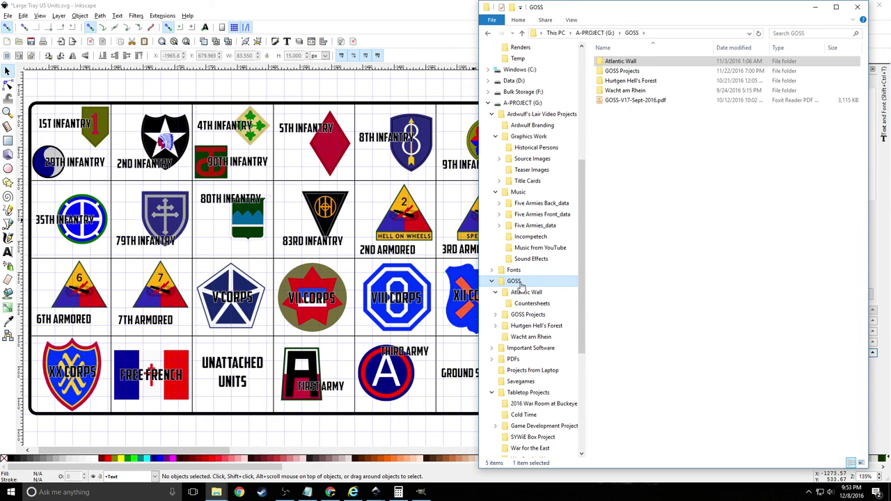
click(496, 314)
click(498, 327)
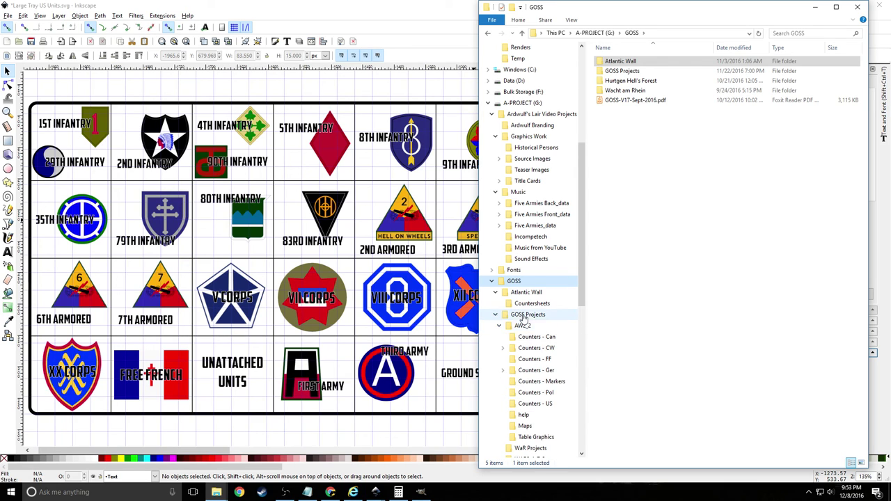
scroll(524, 382, down, 1)
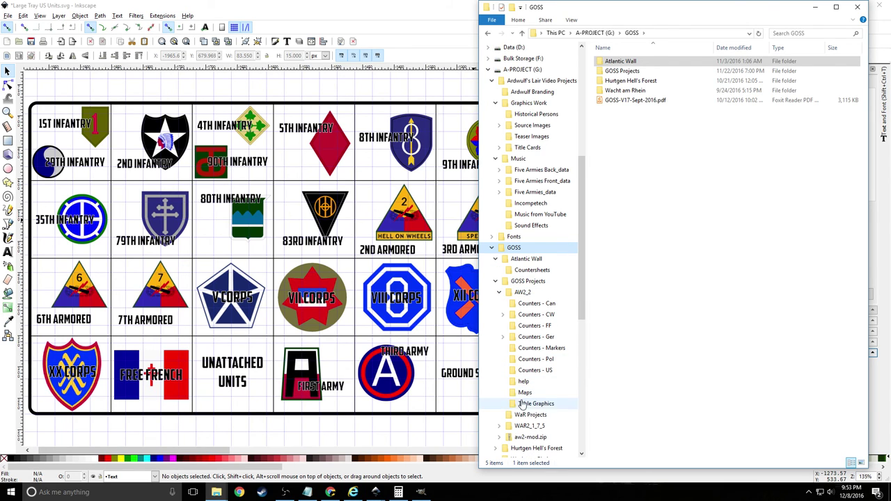
click(524, 292)
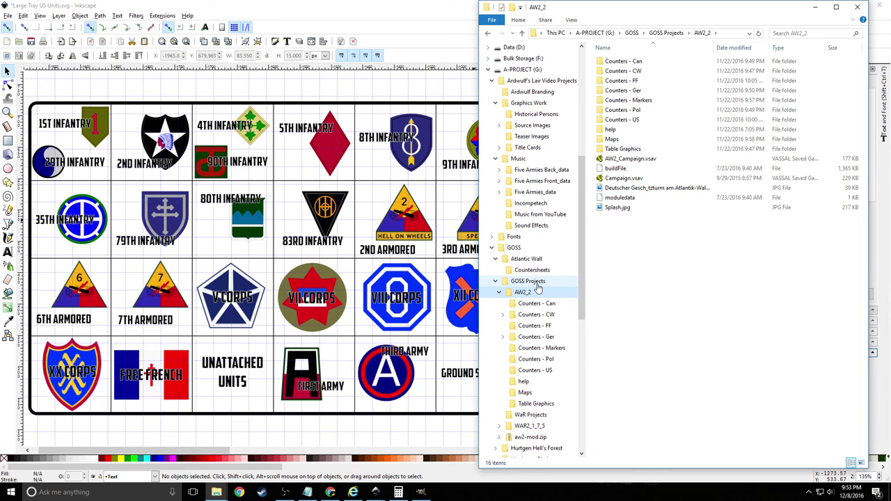
Go to VASSAL-3.2.16 > Modules, check the Games Unowned But Playable folder, and open the Games in Library folder
scroll(539, 282, up, 8)
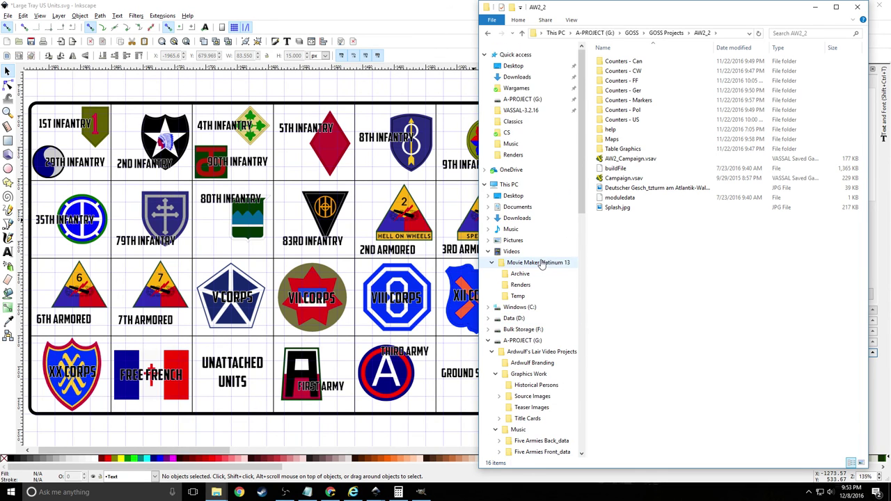
click(524, 110)
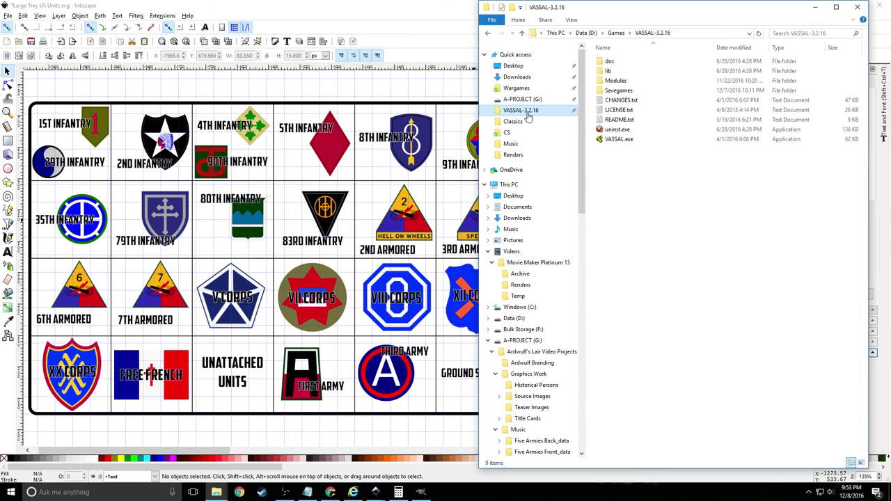
double_click(619, 81)
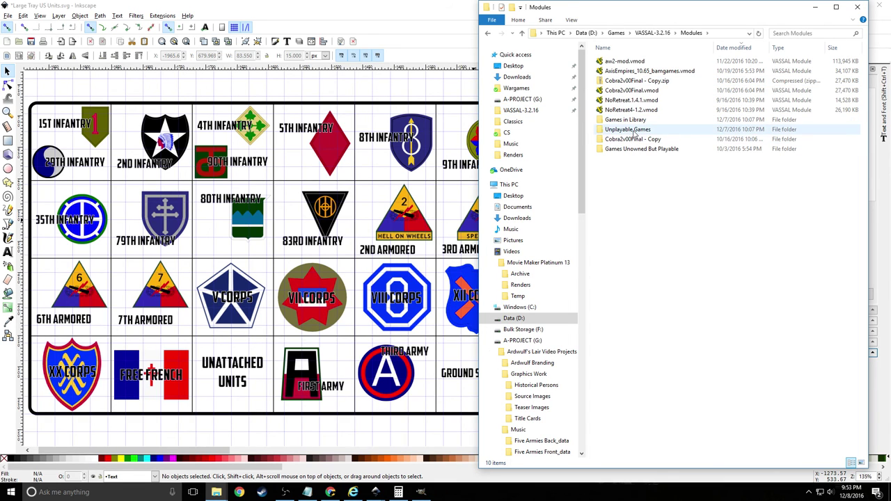
double_click(635, 149)
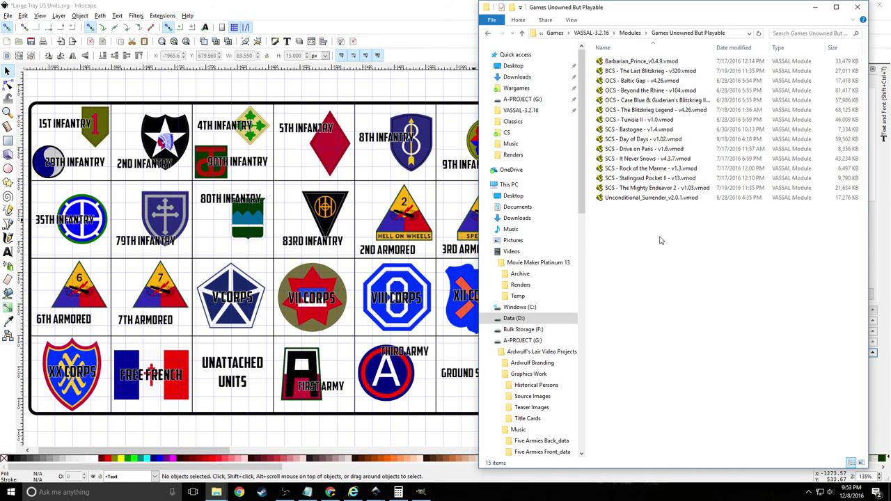
key(BackSpace)
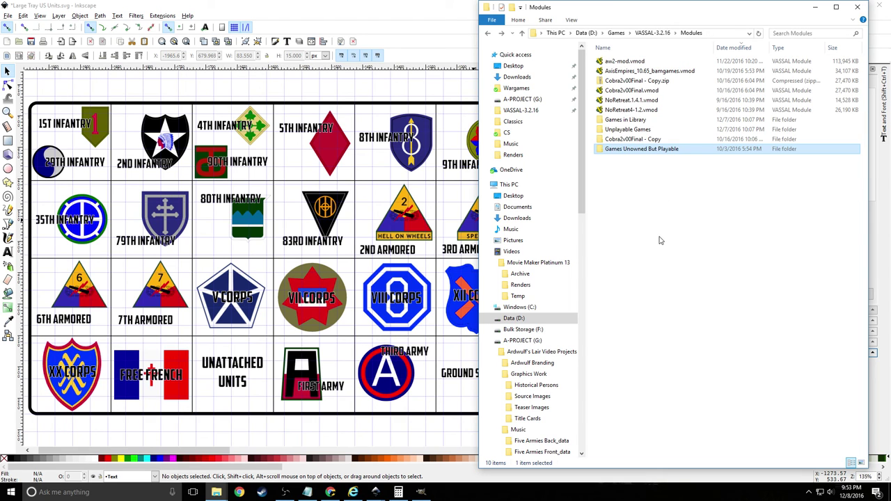
double_click(633, 123)
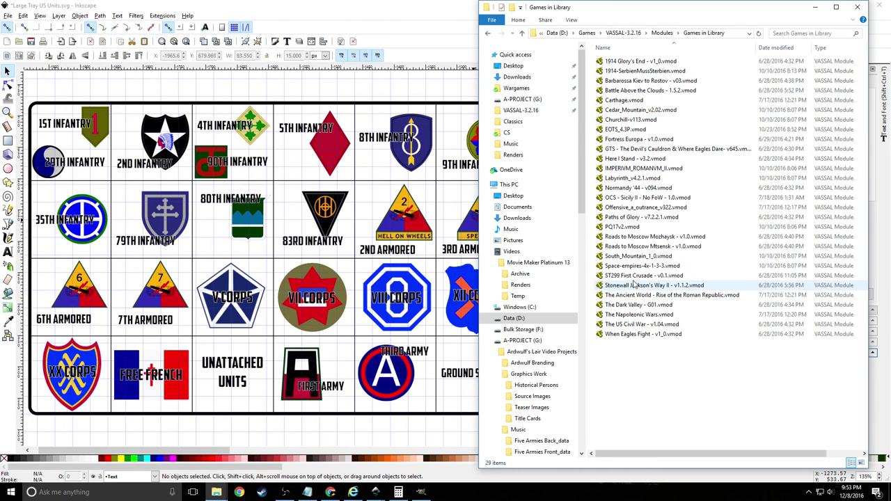
Copy Stonewall Jackson's Way II - v1.1.2.vmod from Games in Library into the GOSS folder on the A-PROJECT (G:) drive
double_click(634, 286)
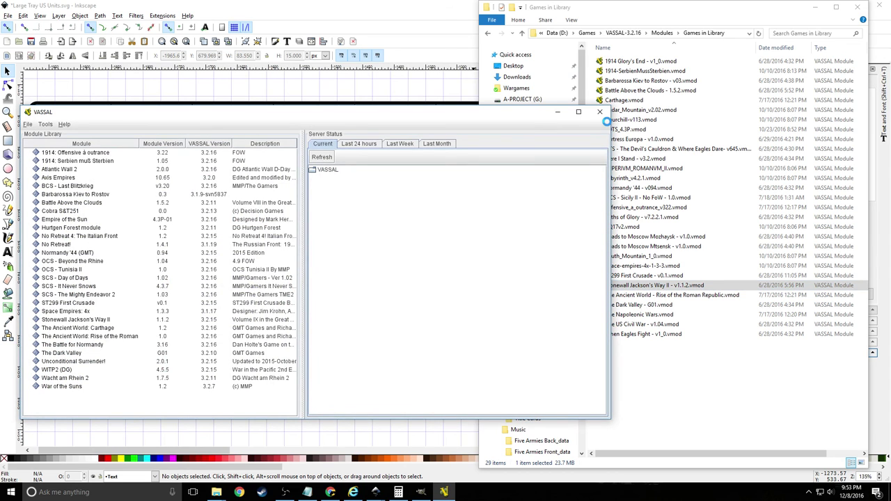
click(599, 112)
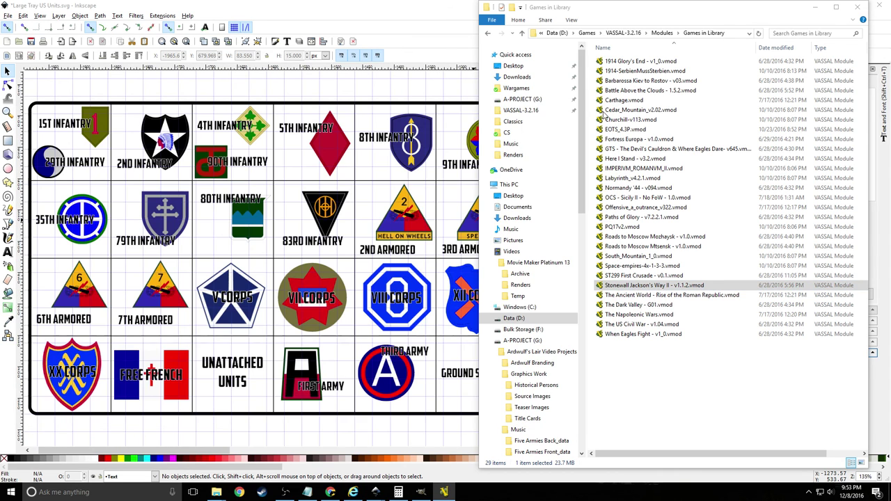
right_click(653, 285)
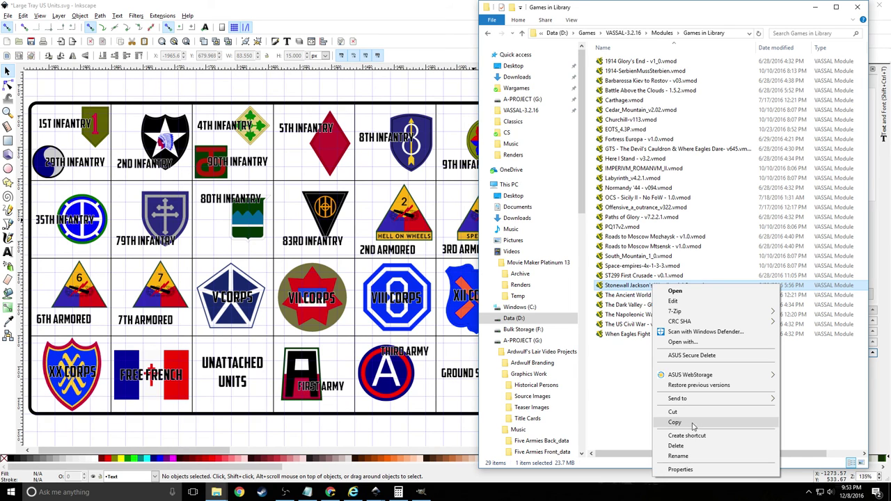
key(Escape)
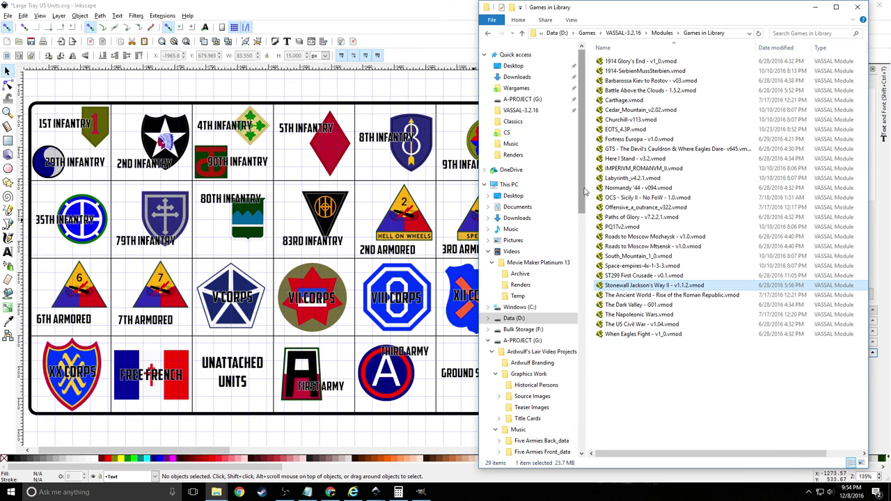
drag(584, 192, 585, 282)
click(513, 291)
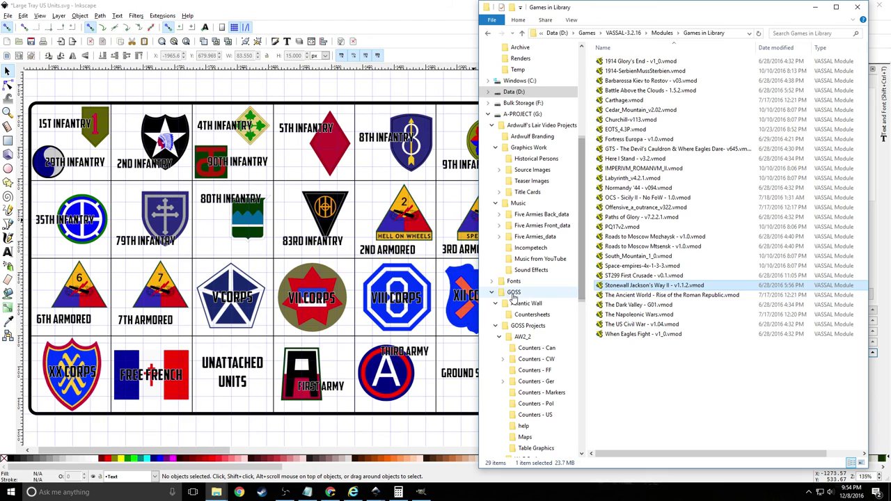
right_click(643, 258)
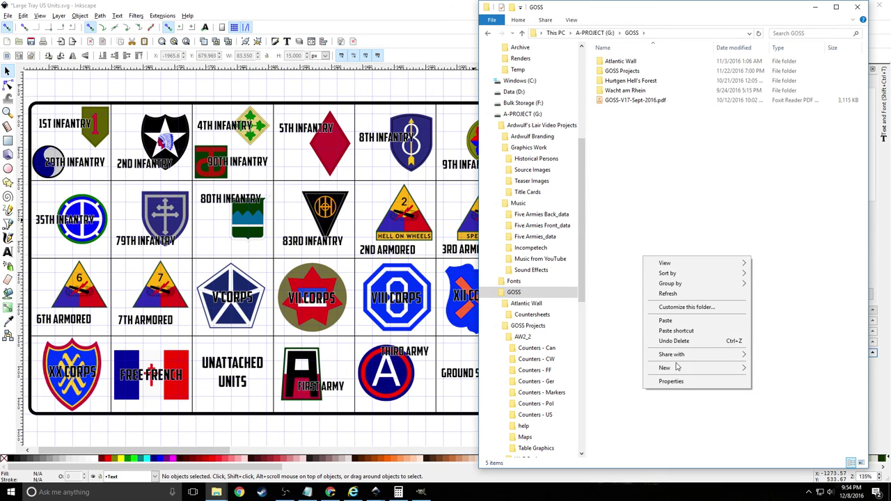
click(669, 321)
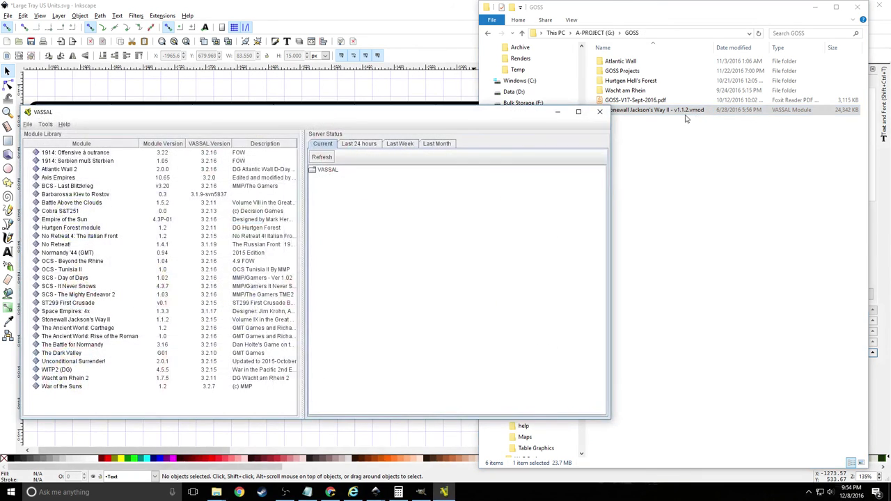
Close the VASSAL windows and rename the copied module in the GOSS folder to Stonewall Jackson's Way II - v1.1.2.zip
click(600, 112)
double_click(658, 113)
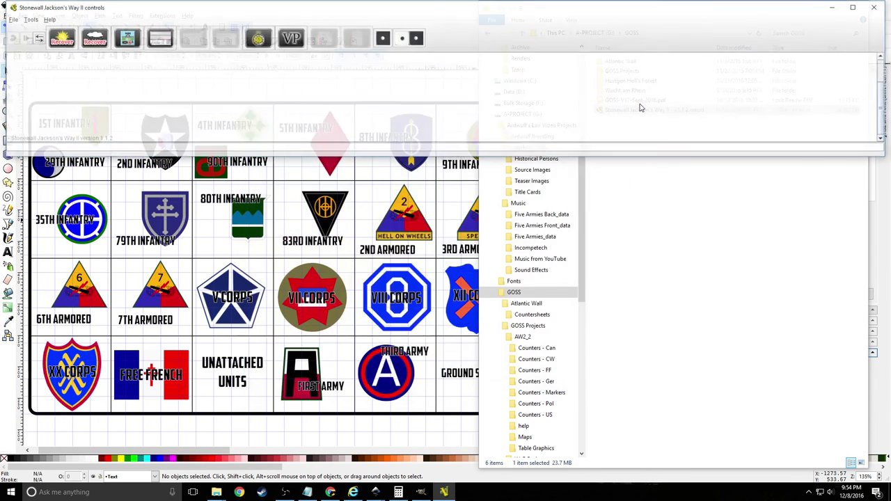
click(877, 7)
key(F2)
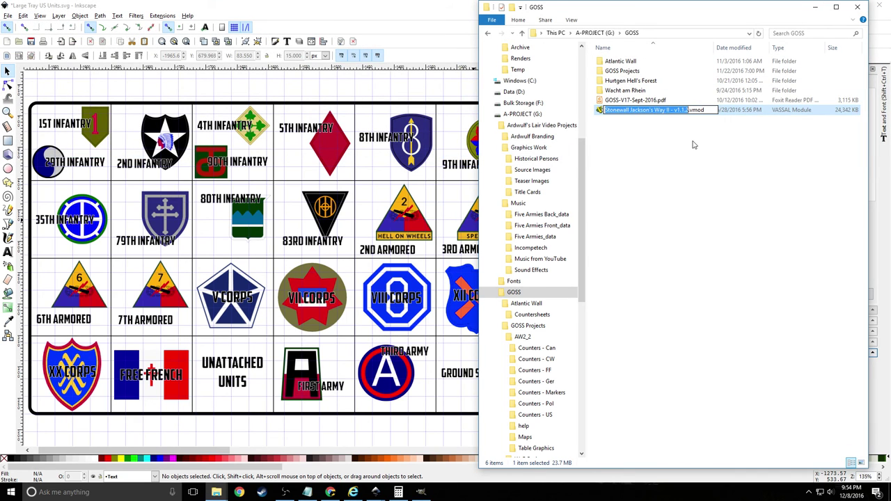
key(End)
key(BackSpace)
key(BackSpace)
key(BackSpace)
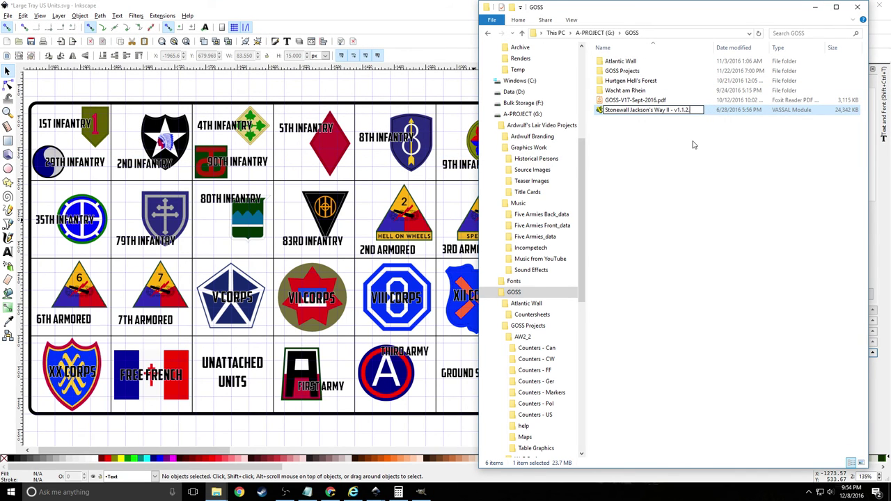
text(zip)
key(Return)
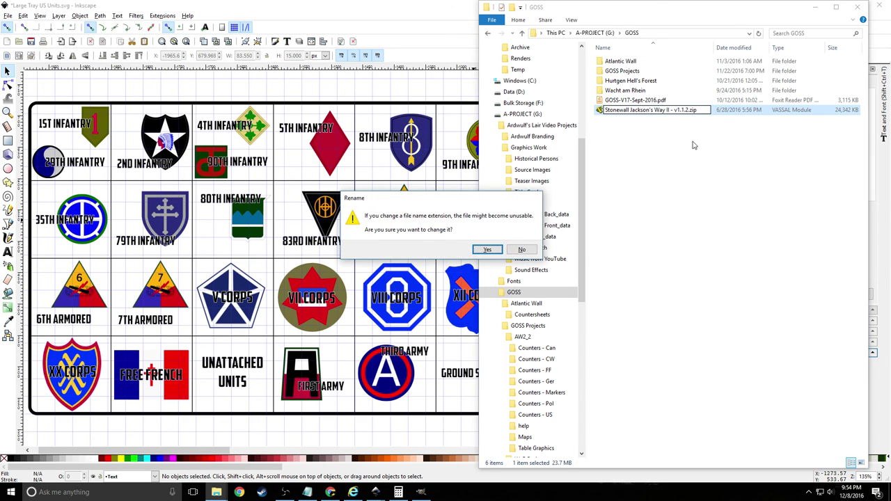
key(Return)
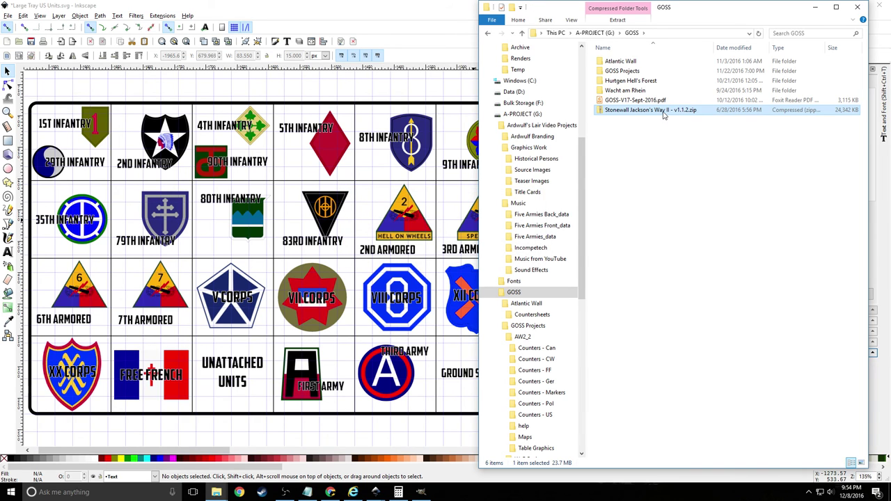
Extract the zip file to G:\GOSS\Stonewall Jackson's Way II - v1.1.2, replacing the duplicate Major_rivers_unfordable.gif
right_click(664, 114)
click(686, 144)
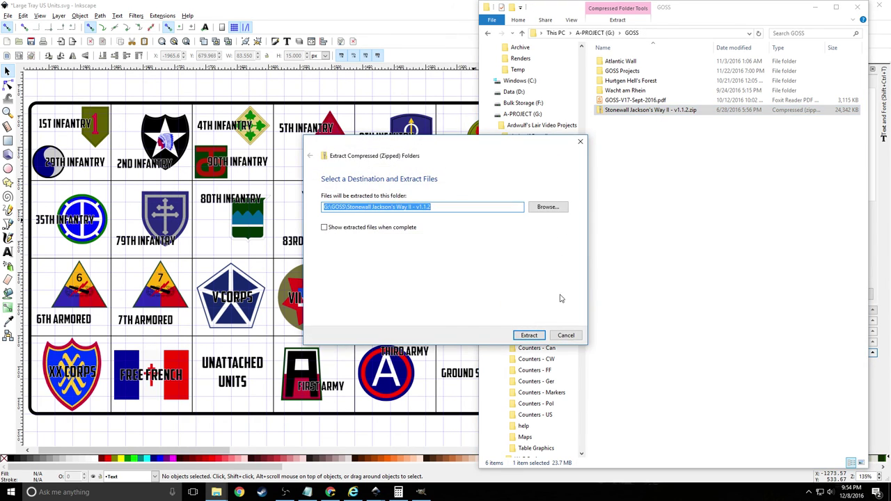
click(530, 336)
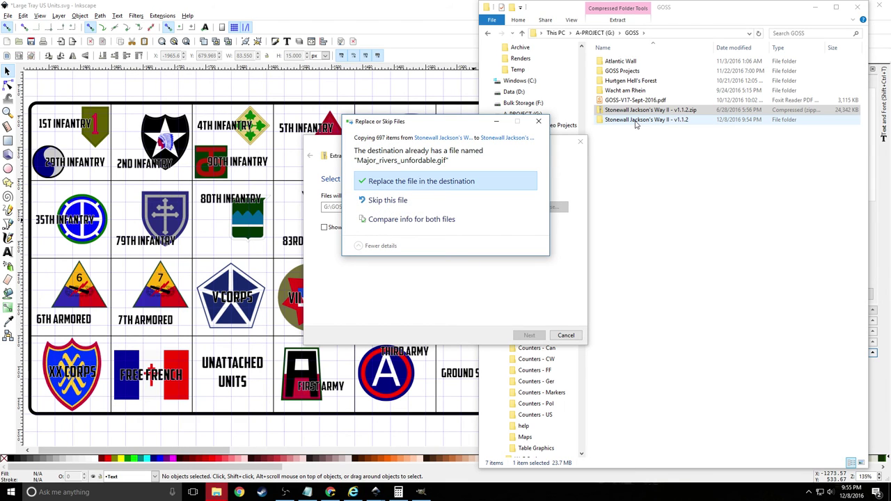
click(404, 183)
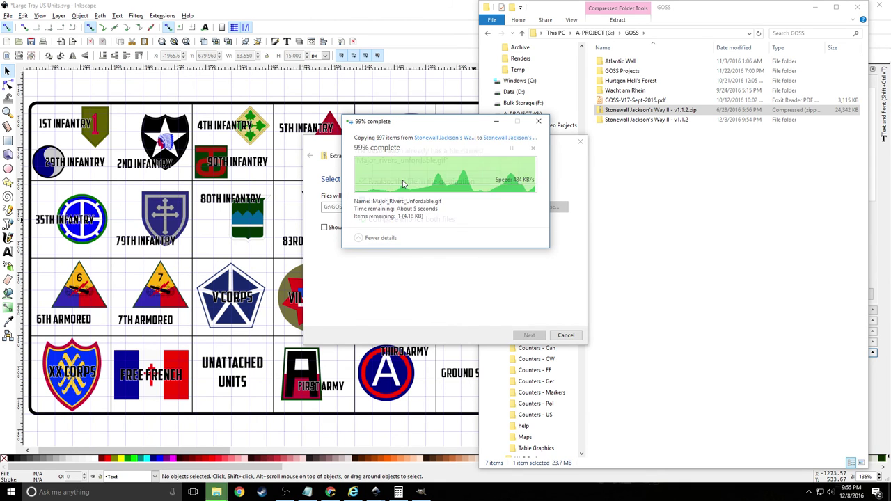
Open the images folder inside the extracted Stonewall Jackson's Way II - v1.1.2 folder and display its files as thumbnails
double_click(621, 120)
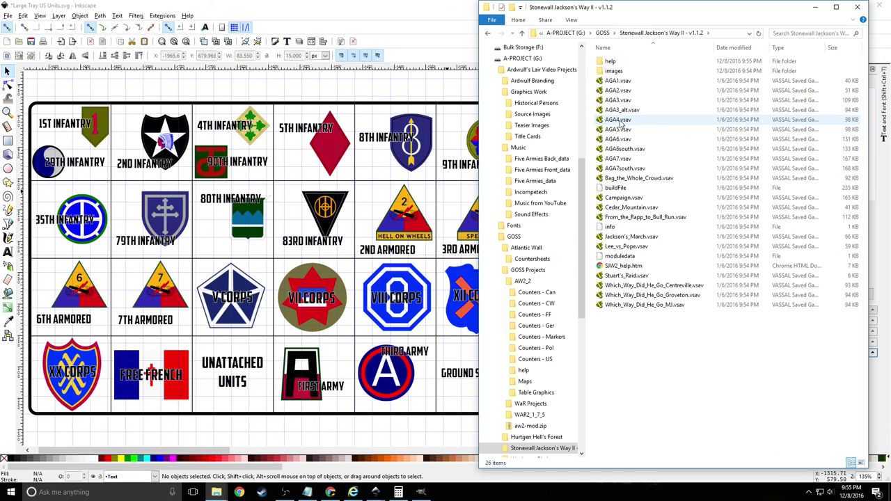
double_click(613, 70)
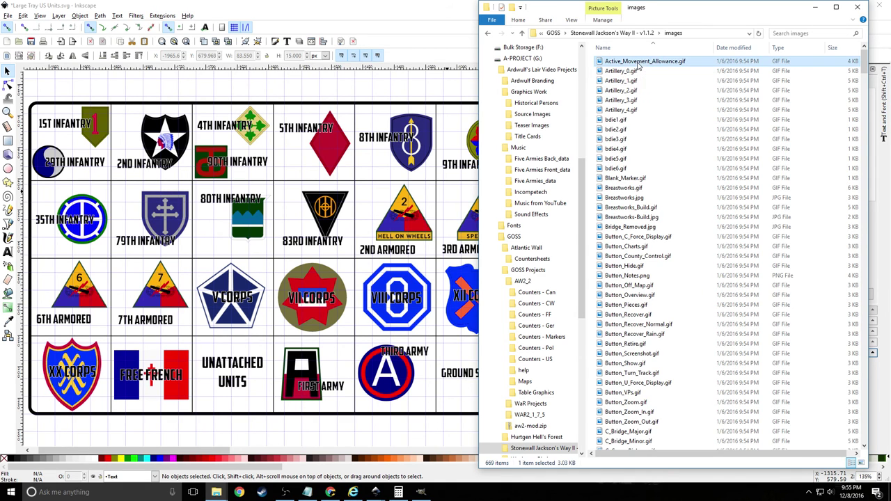
right_click(593, 85)
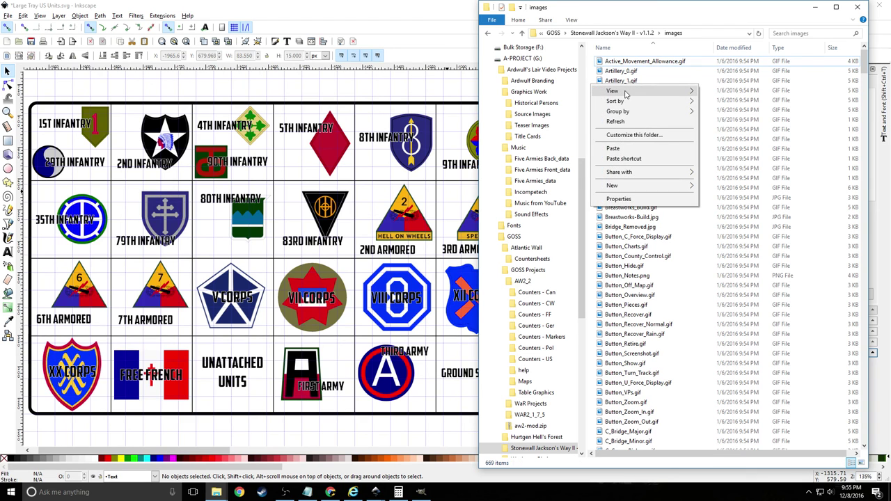
mouse_move(613, 91)
click(729, 112)
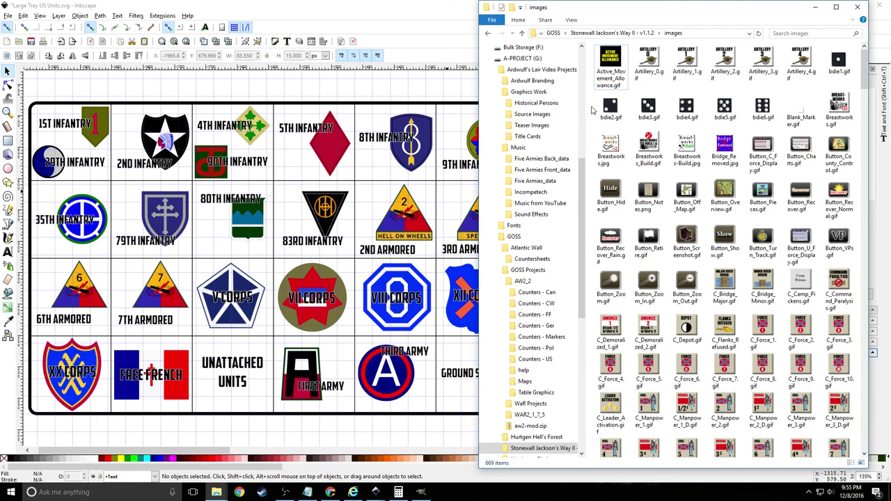
Look through the extracted module image thumbnails, from the button and marker graphics to the unit counters and map files
scroll(641, 150, down, 5)
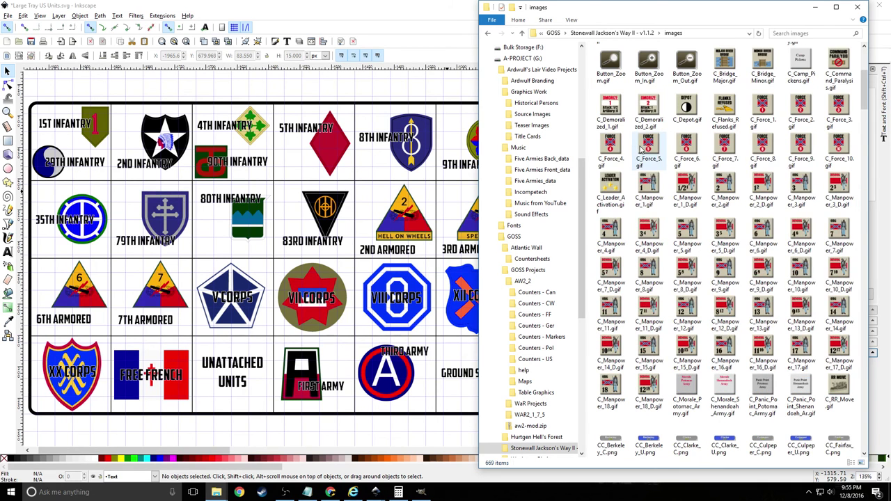
scroll(644, 114, up, 5)
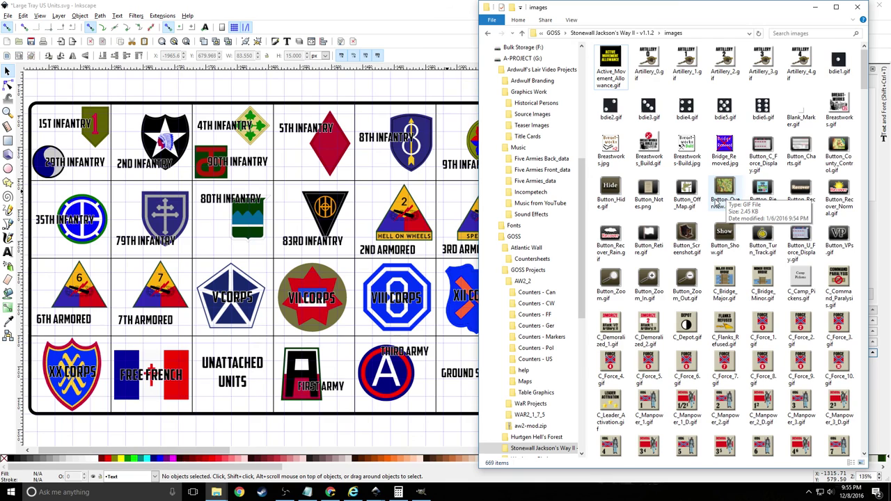
scroll(717, 202, down, 10)
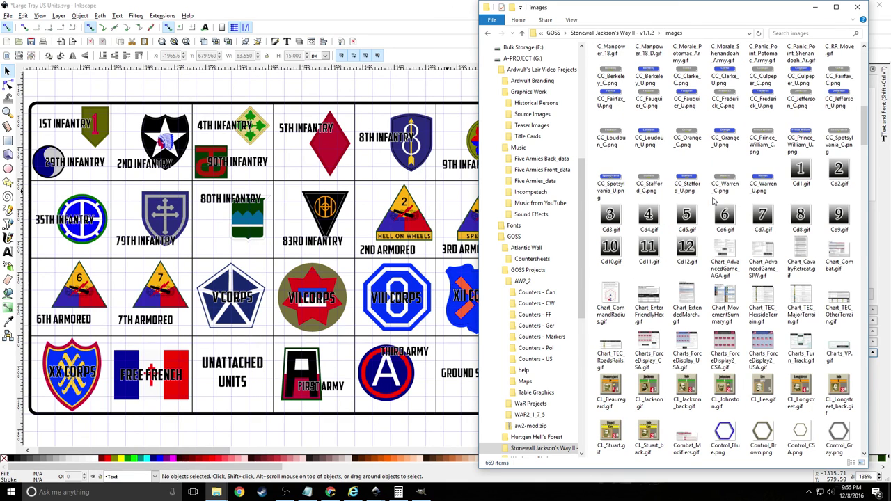
scroll(713, 202, down, 9)
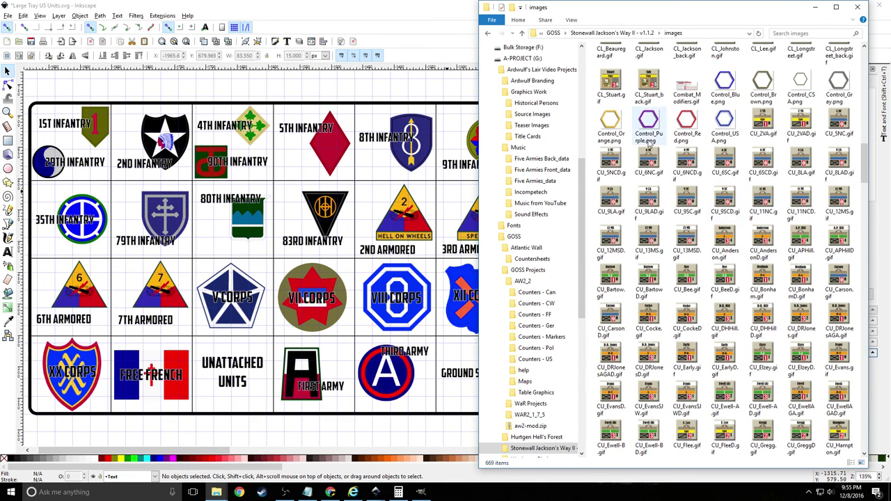
scroll(668, 143, down, 2)
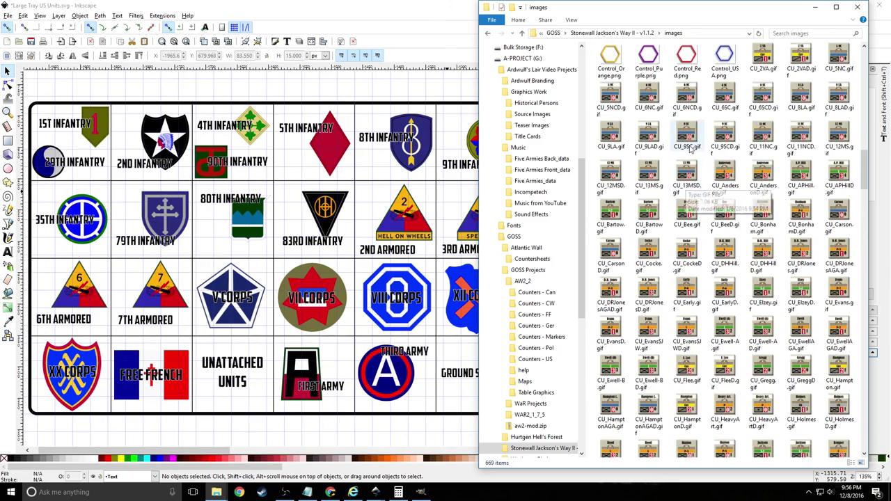
scroll(686, 191, down, 10)
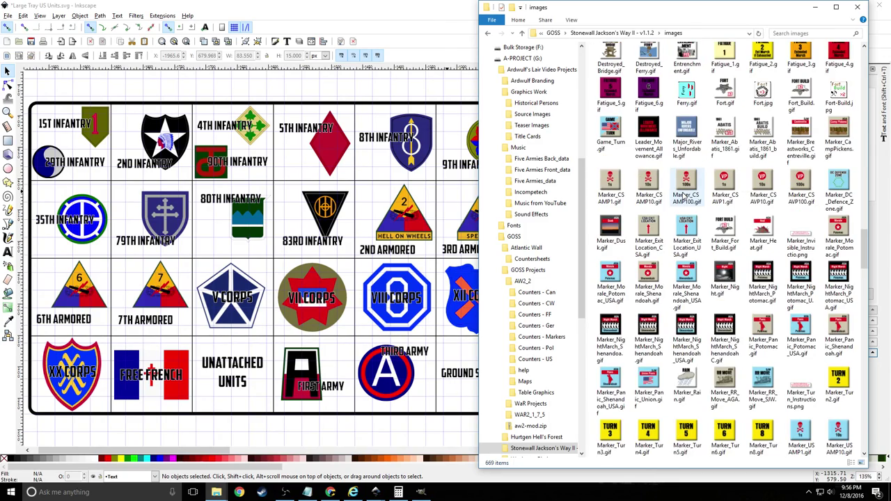
scroll(684, 195, down, 5)
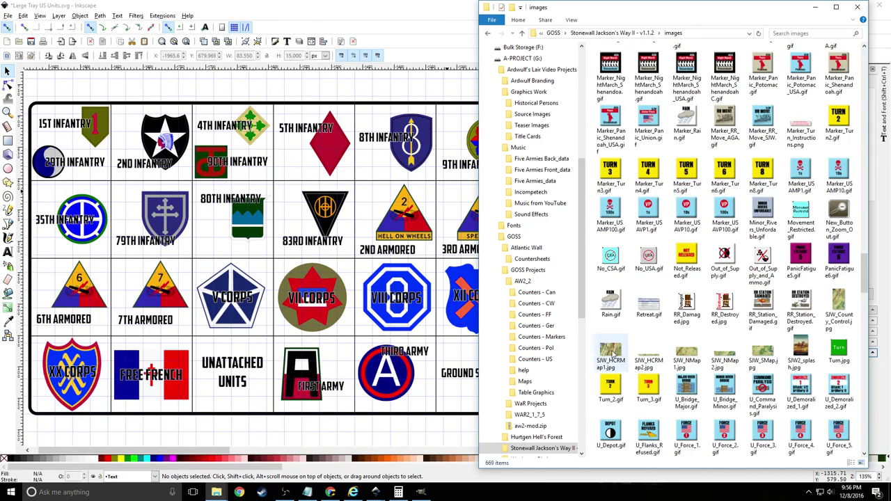
View SJW_HCRMap1.jpg full size, inspect the hex map around Sharpsburg up close, and close the image
double_click(611, 353)
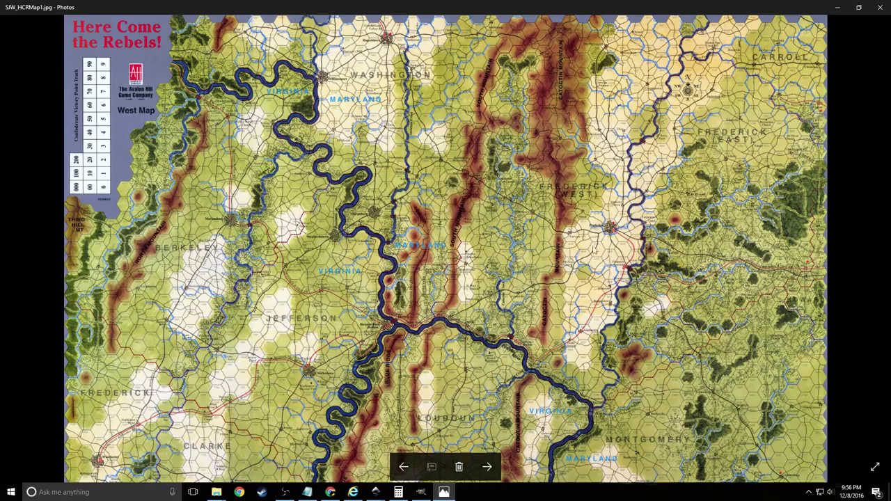
scroll(367, 200, up, 2)
scroll(376, 211, up, 1)
scroll(378, 211, up, 1)
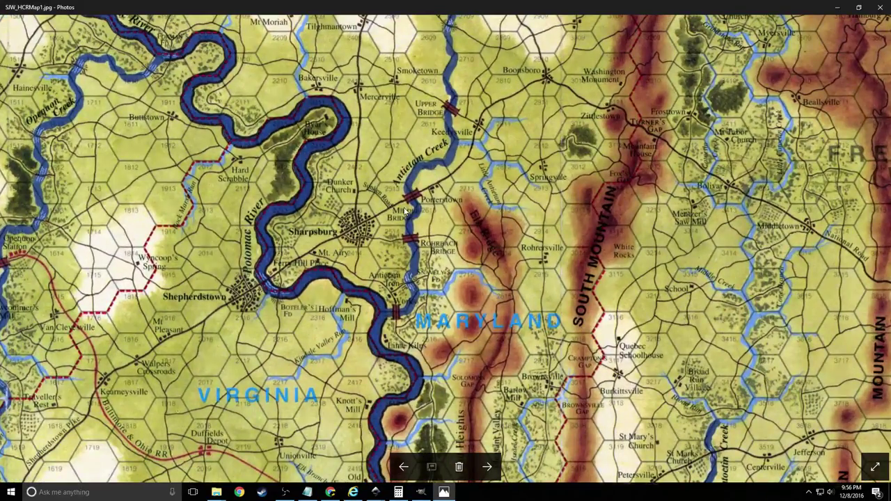
scroll(404, 213, down, 3)
scroll(404, 212, up, 1)
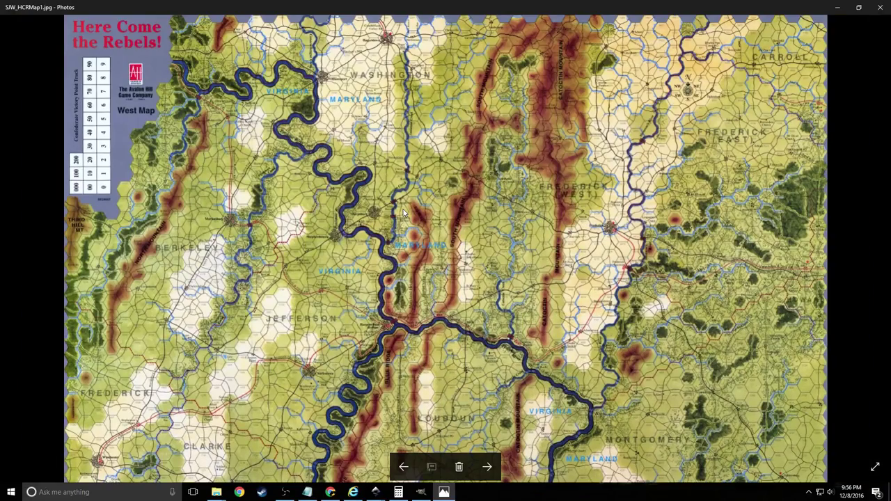
click(878, 11)
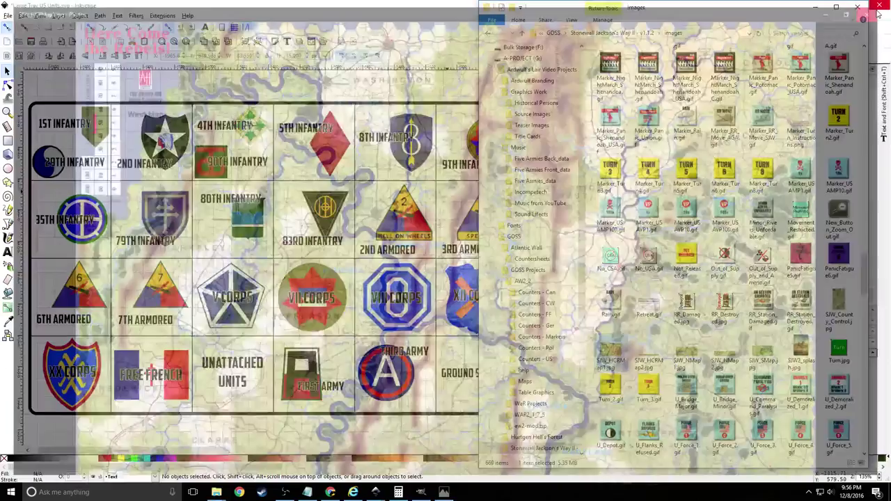
Switch back to Inkscape and open the recent document AW2 Scenario 1 Map.svg
click(417, 25)
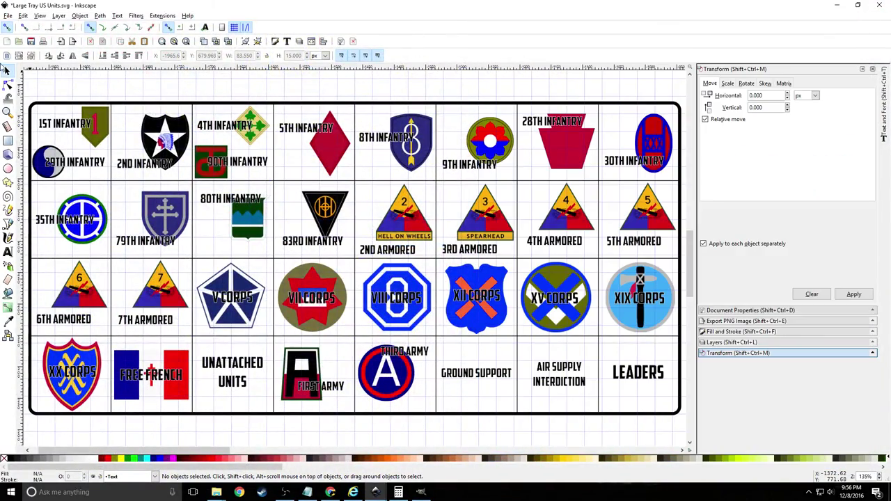
click(7, 16)
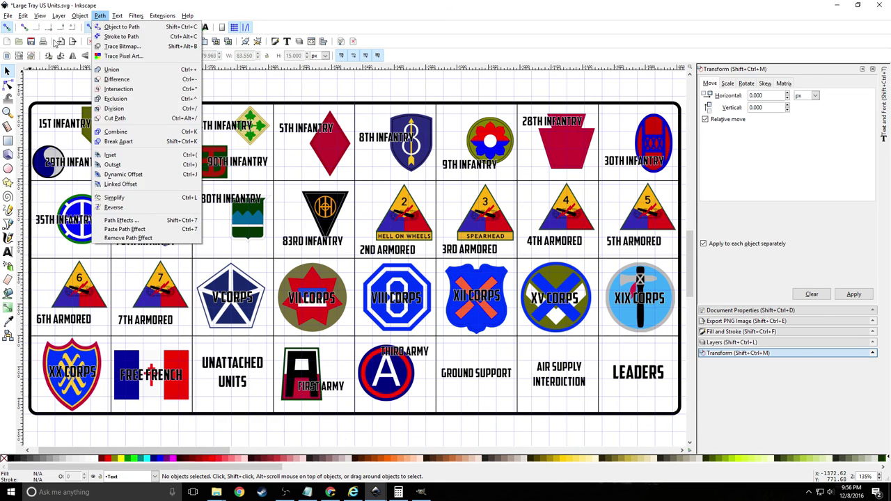
mouse_move(34, 60)
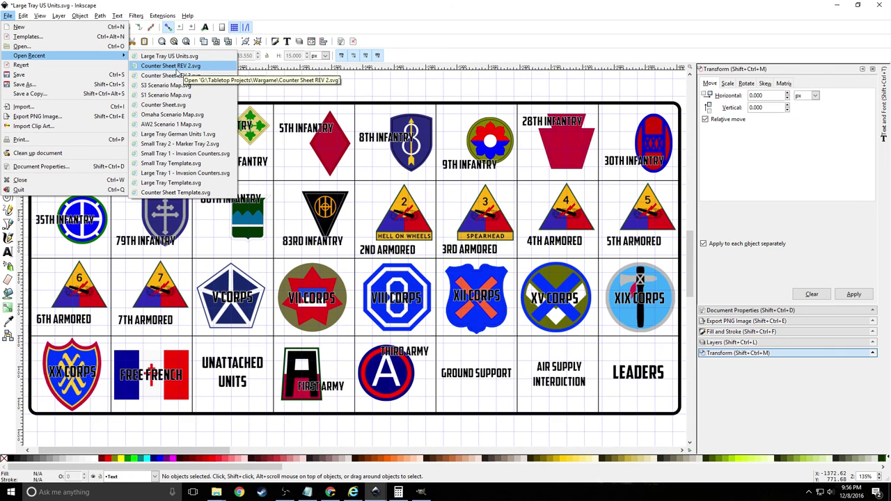
click(199, 125)
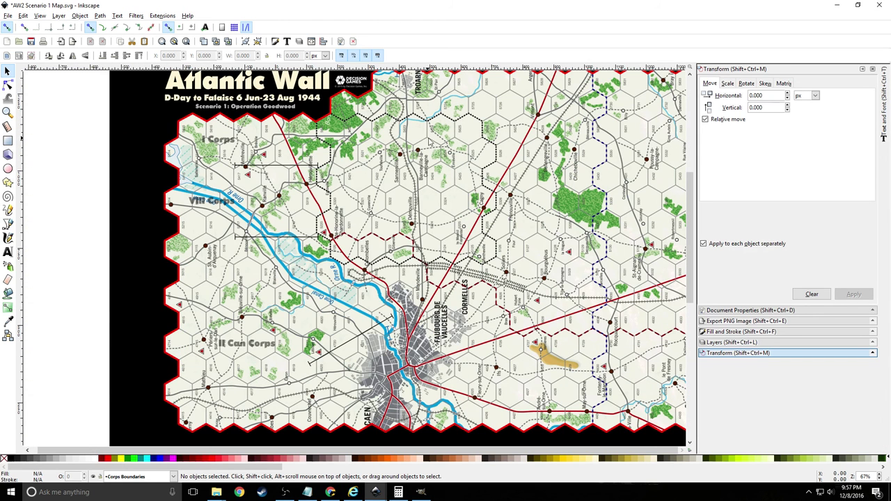
key(e)
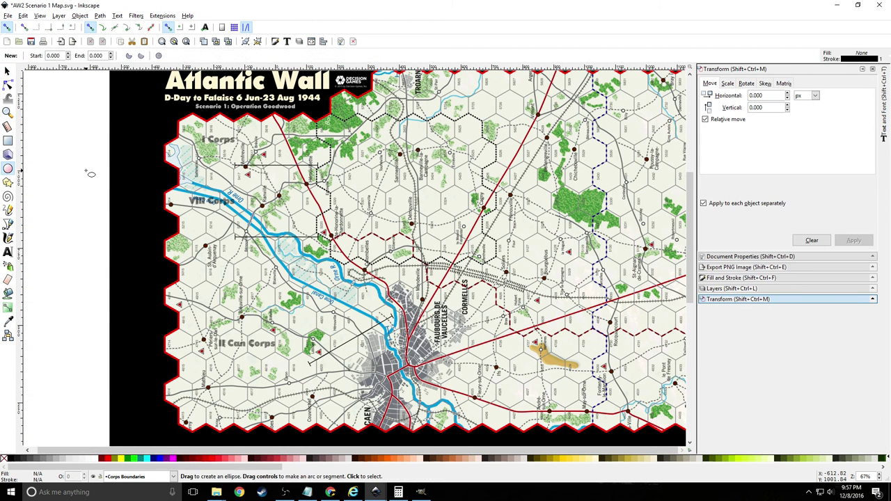
key(r)
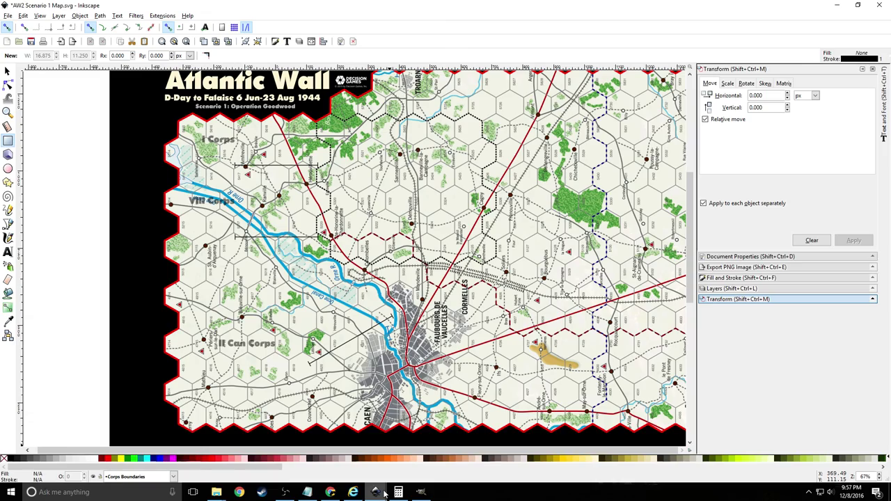
Close the Large Tray US Units.svg and Counter Sheet REV 3.svg documents without saving their changes
mouse_move(385, 493)
mouse_move(416, 423)
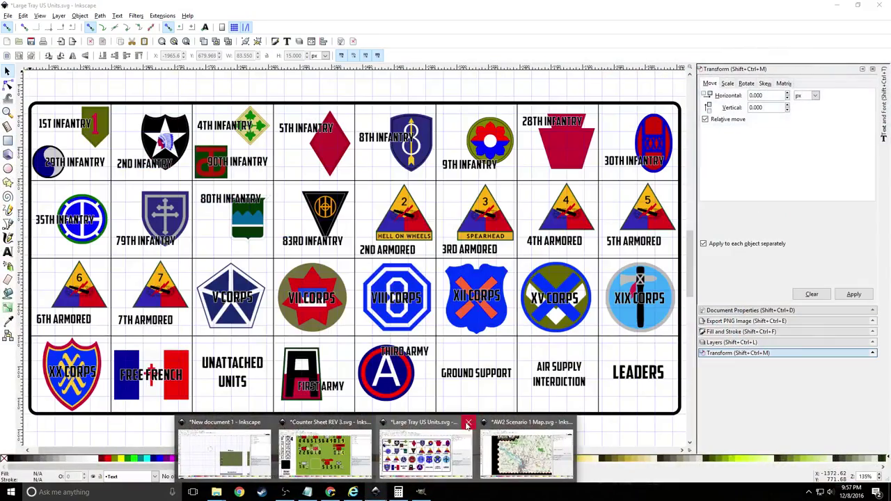
click(474, 423)
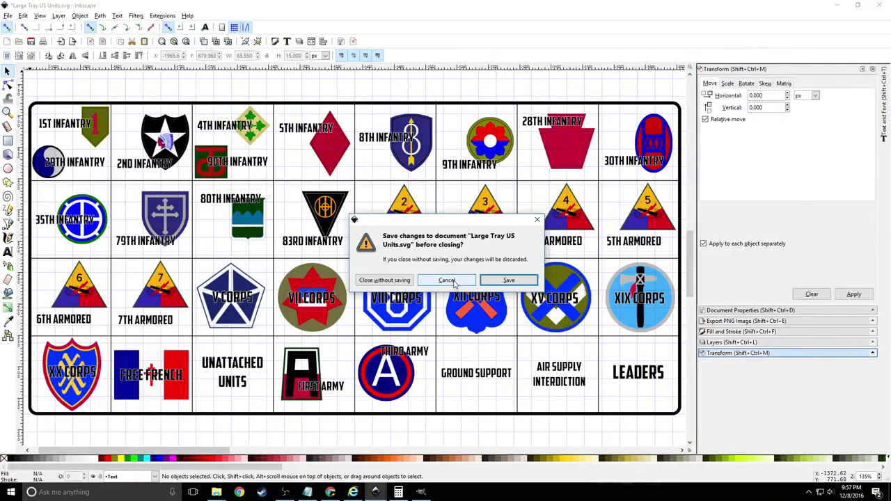
click(390, 280)
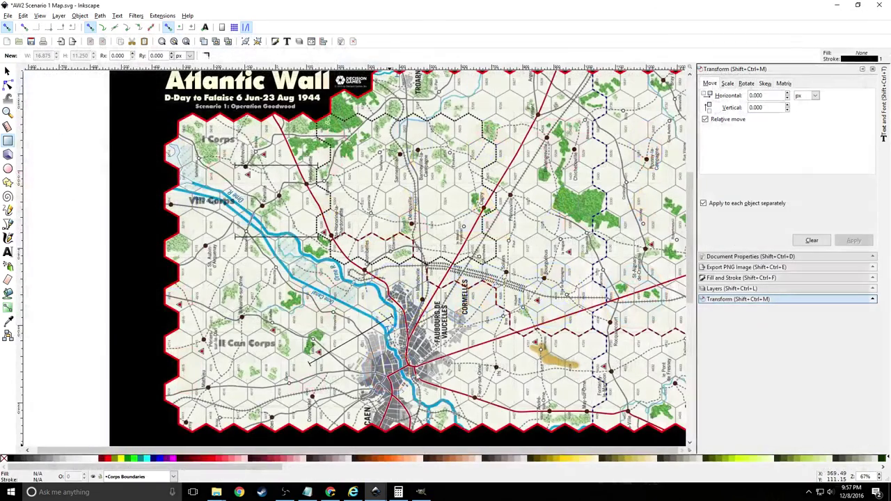
mouse_move(379, 494)
click(379, 461)
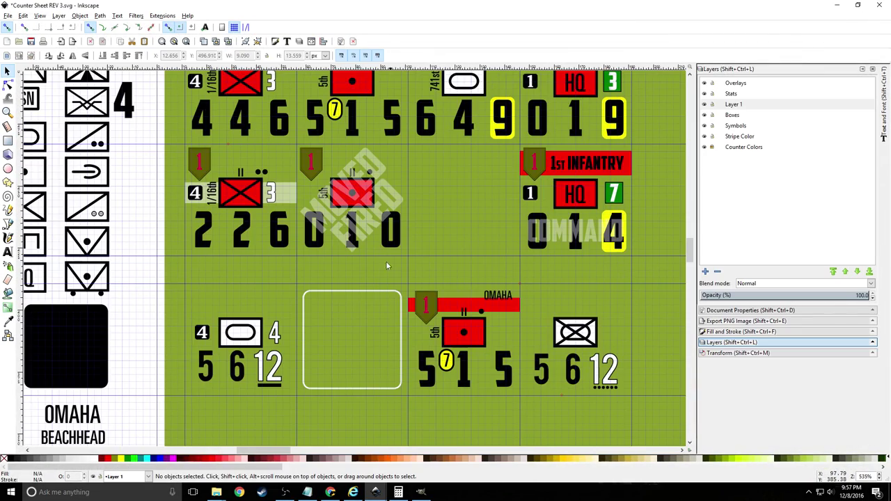
click(879, 7)
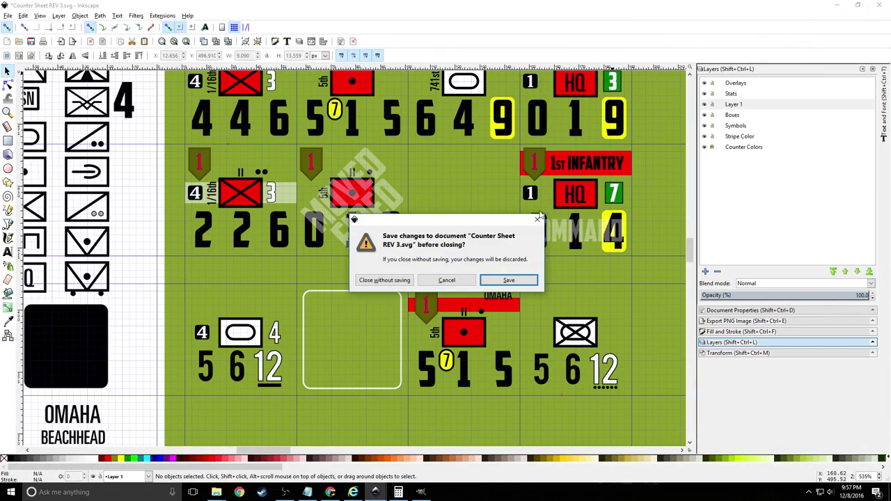
click(394, 282)
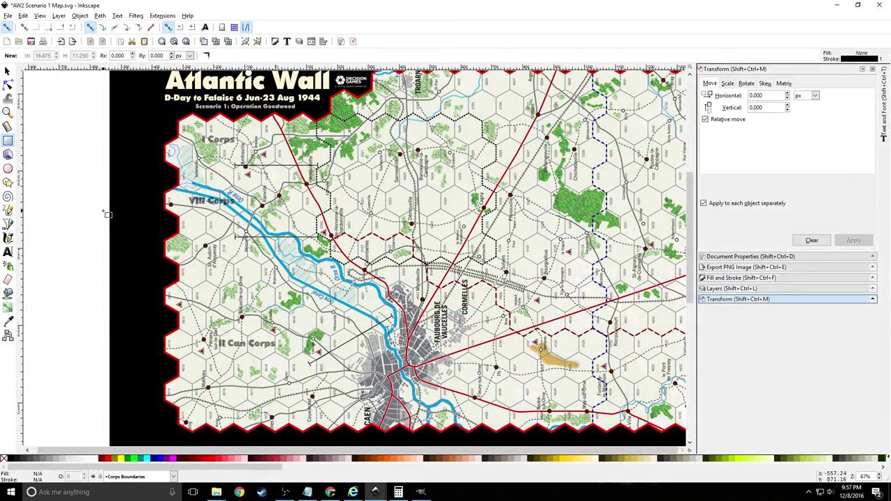
Draw a rectangle about 2157 by 1298 px around the upper Atlantic Wall scenario map and its black border
key(4)
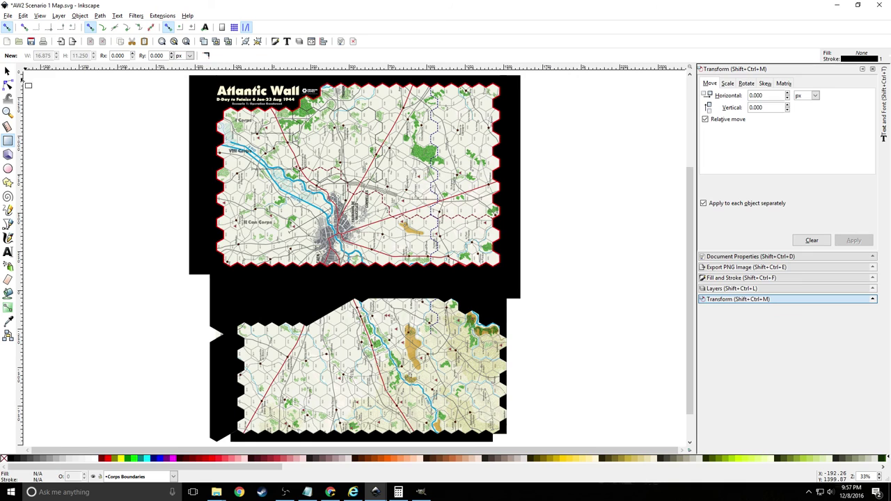
drag(189, 76, 527, 281)
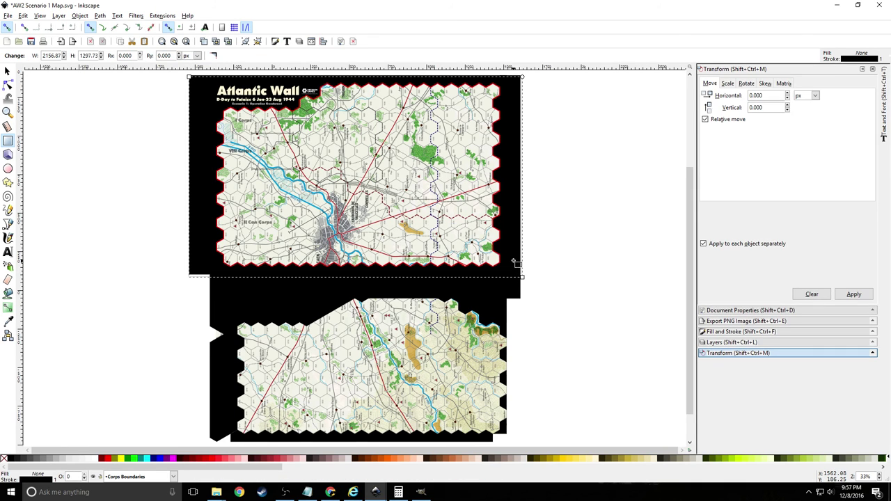
Examine the Operation Goodwood scenario map's overall layout, title, corps boundaries and the hex terrain around Caen
scroll(303, 147, up, 3)
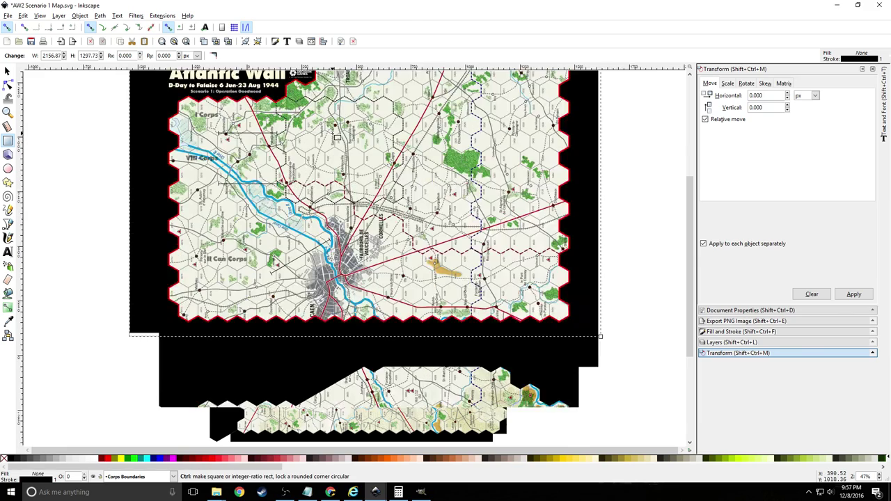
scroll(341, 157, down, 1)
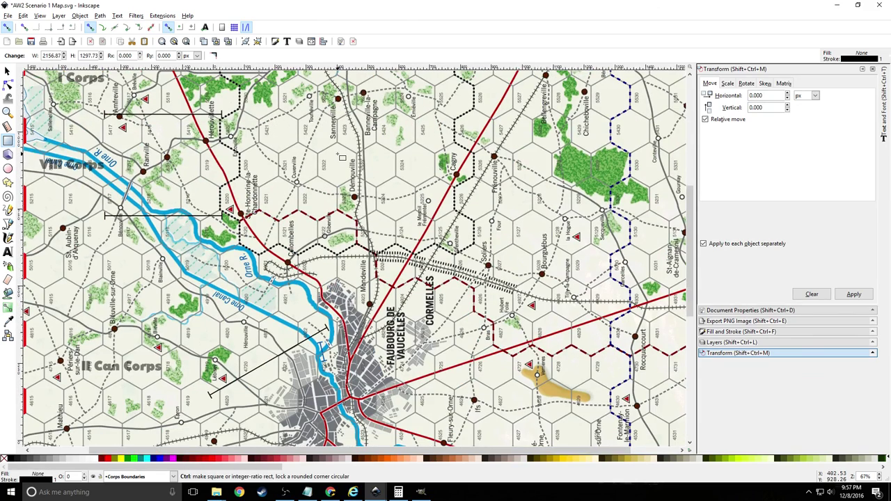
scroll(342, 157, down, 1)
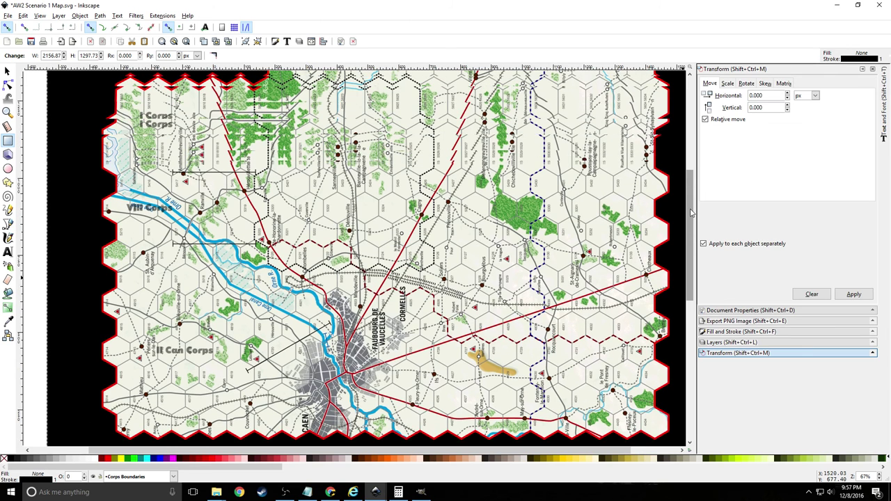
drag(691, 231, 691, 217)
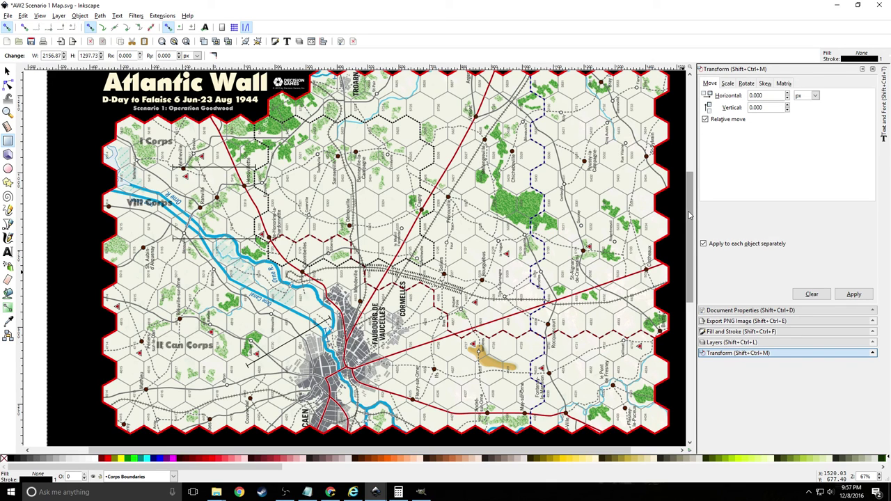
scroll(605, 179, up, 1)
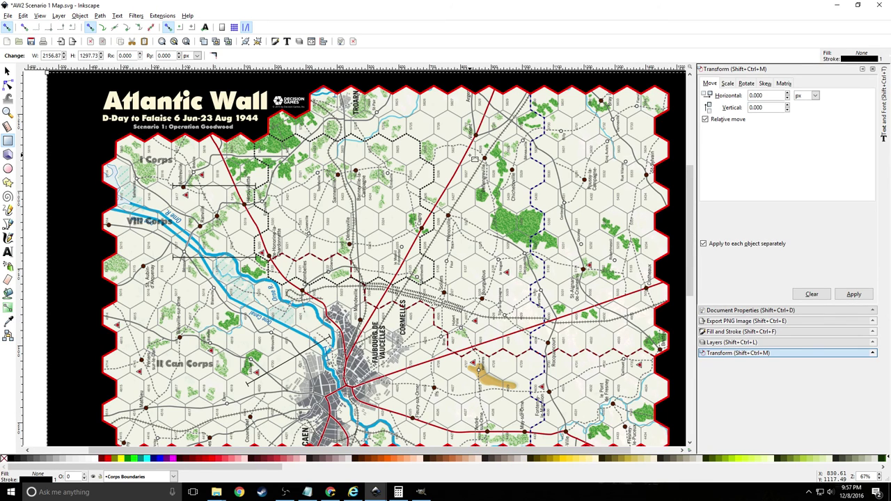
scroll(402, 218, down, 1)
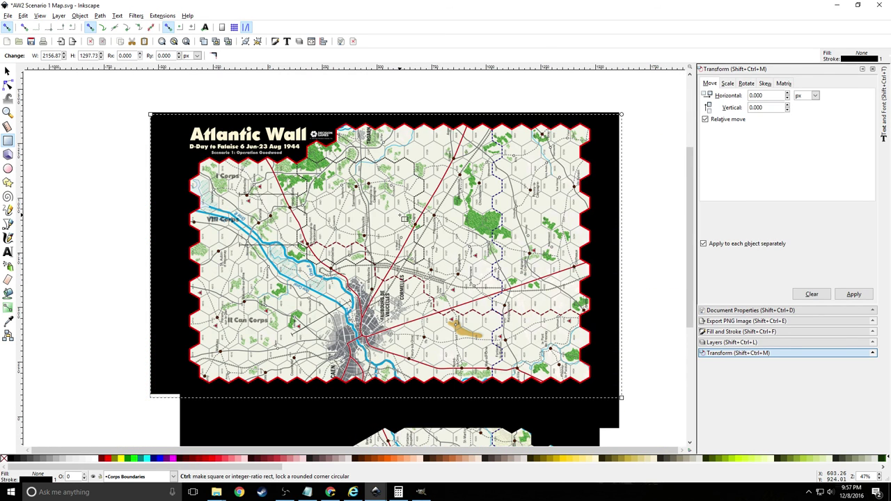
scroll(404, 218, down, 1)
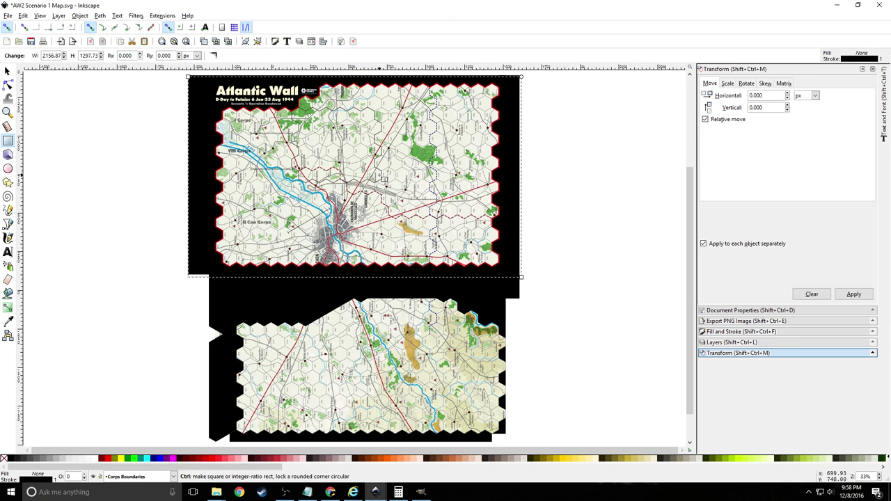
scroll(384, 179, up, 2)
scroll(384, 180, up, 1)
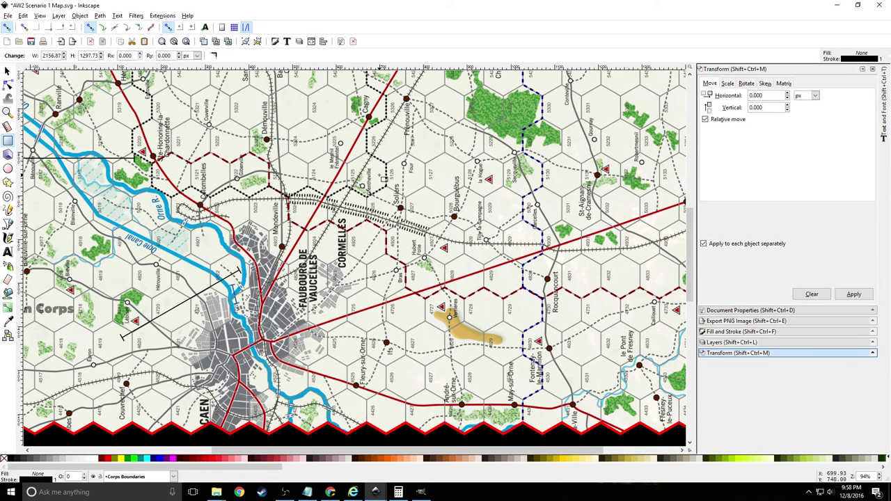